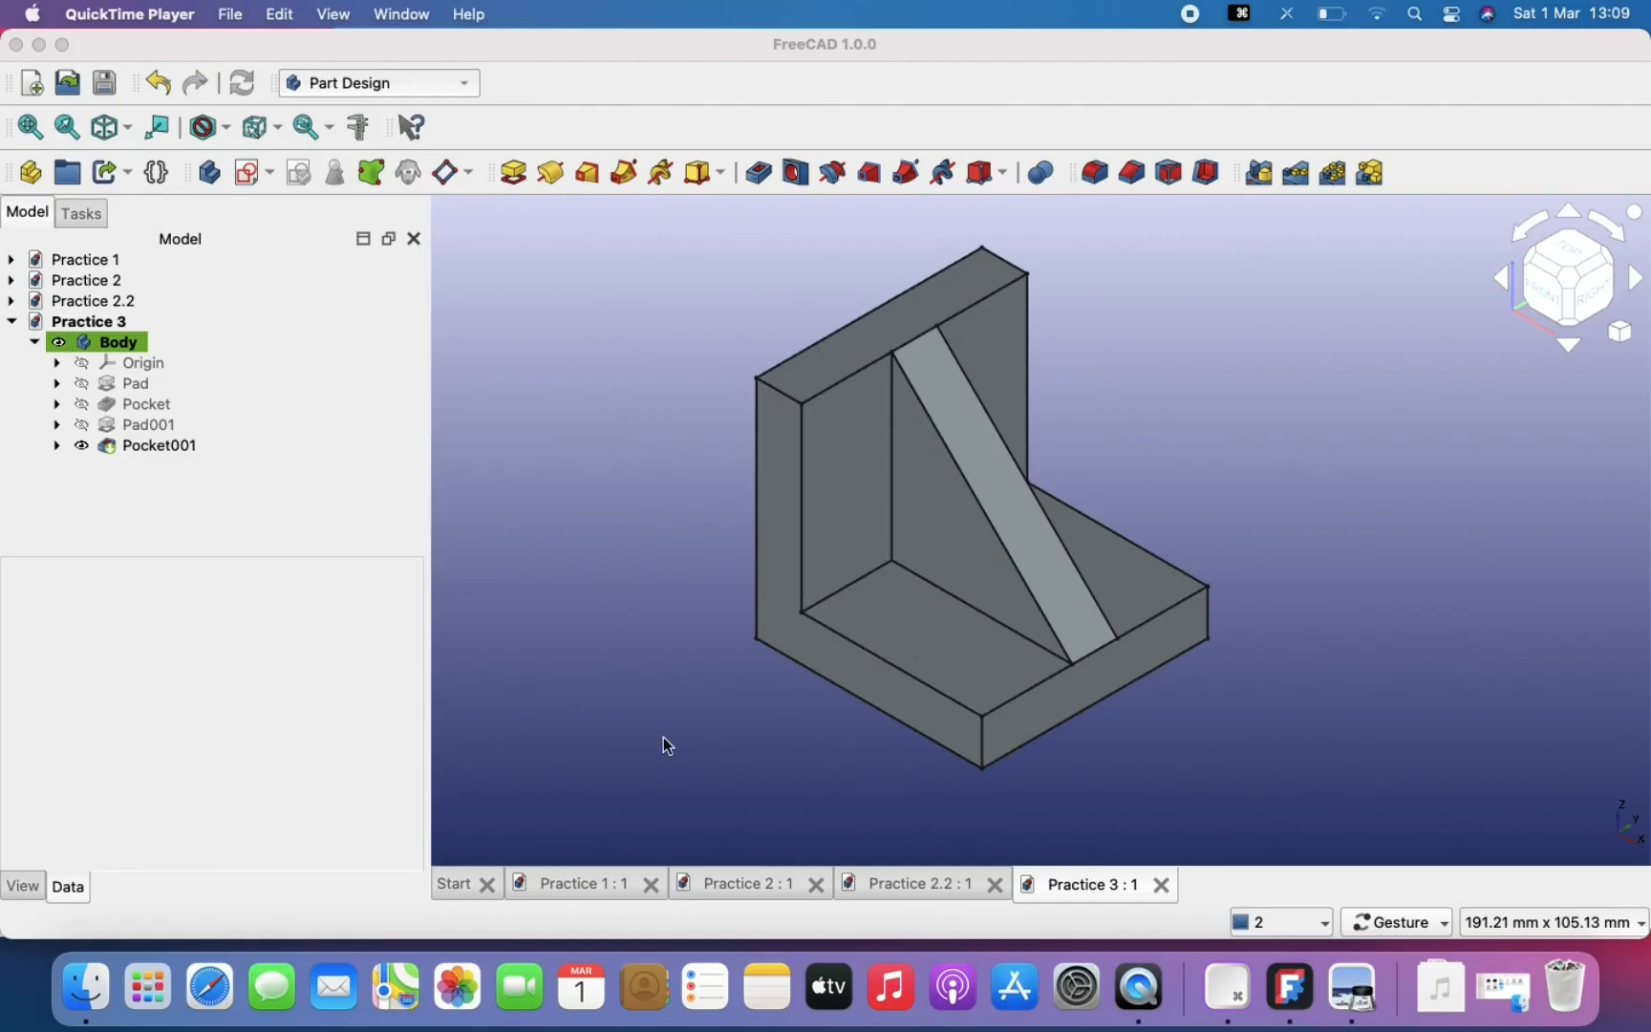
Step: Review the finished models in the Practice 1, Practice 2, Practice 2.2 and Practice 3 documents
scroll(783, 655, "down", 2)
right_click_drag(783, 655, 844, 654)
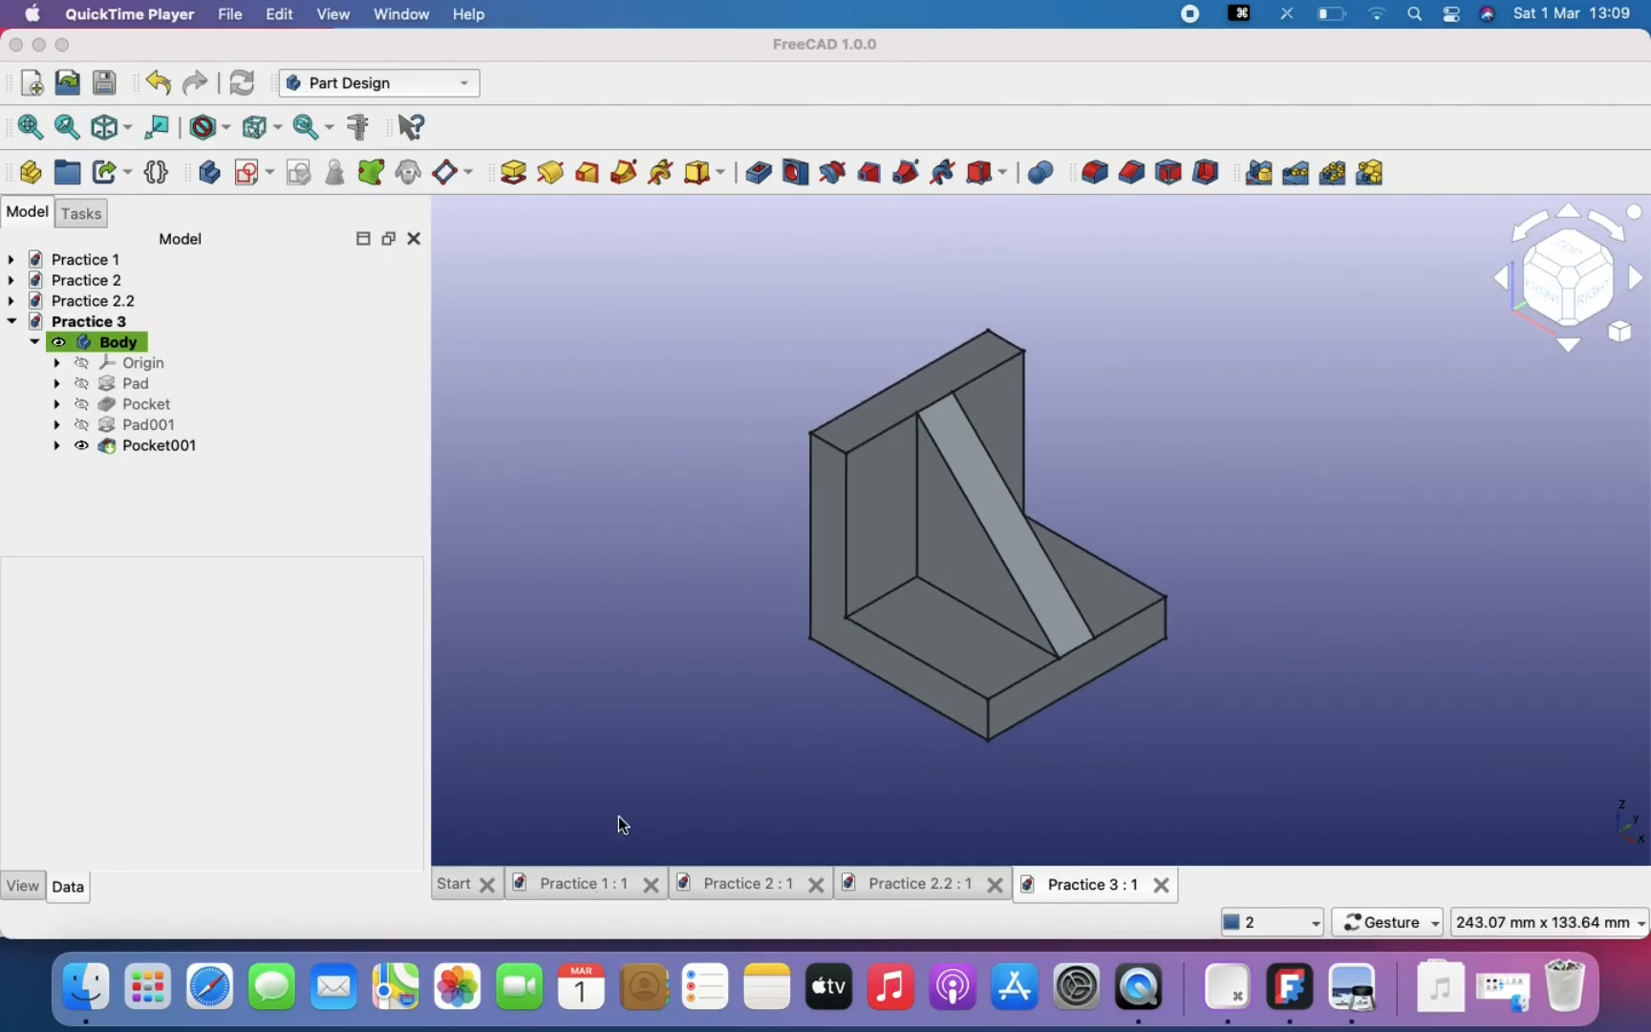
left_click(612, 878)
scroll(914, 614, "up", 2)
right_click_drag(915, 623, 866, 663)
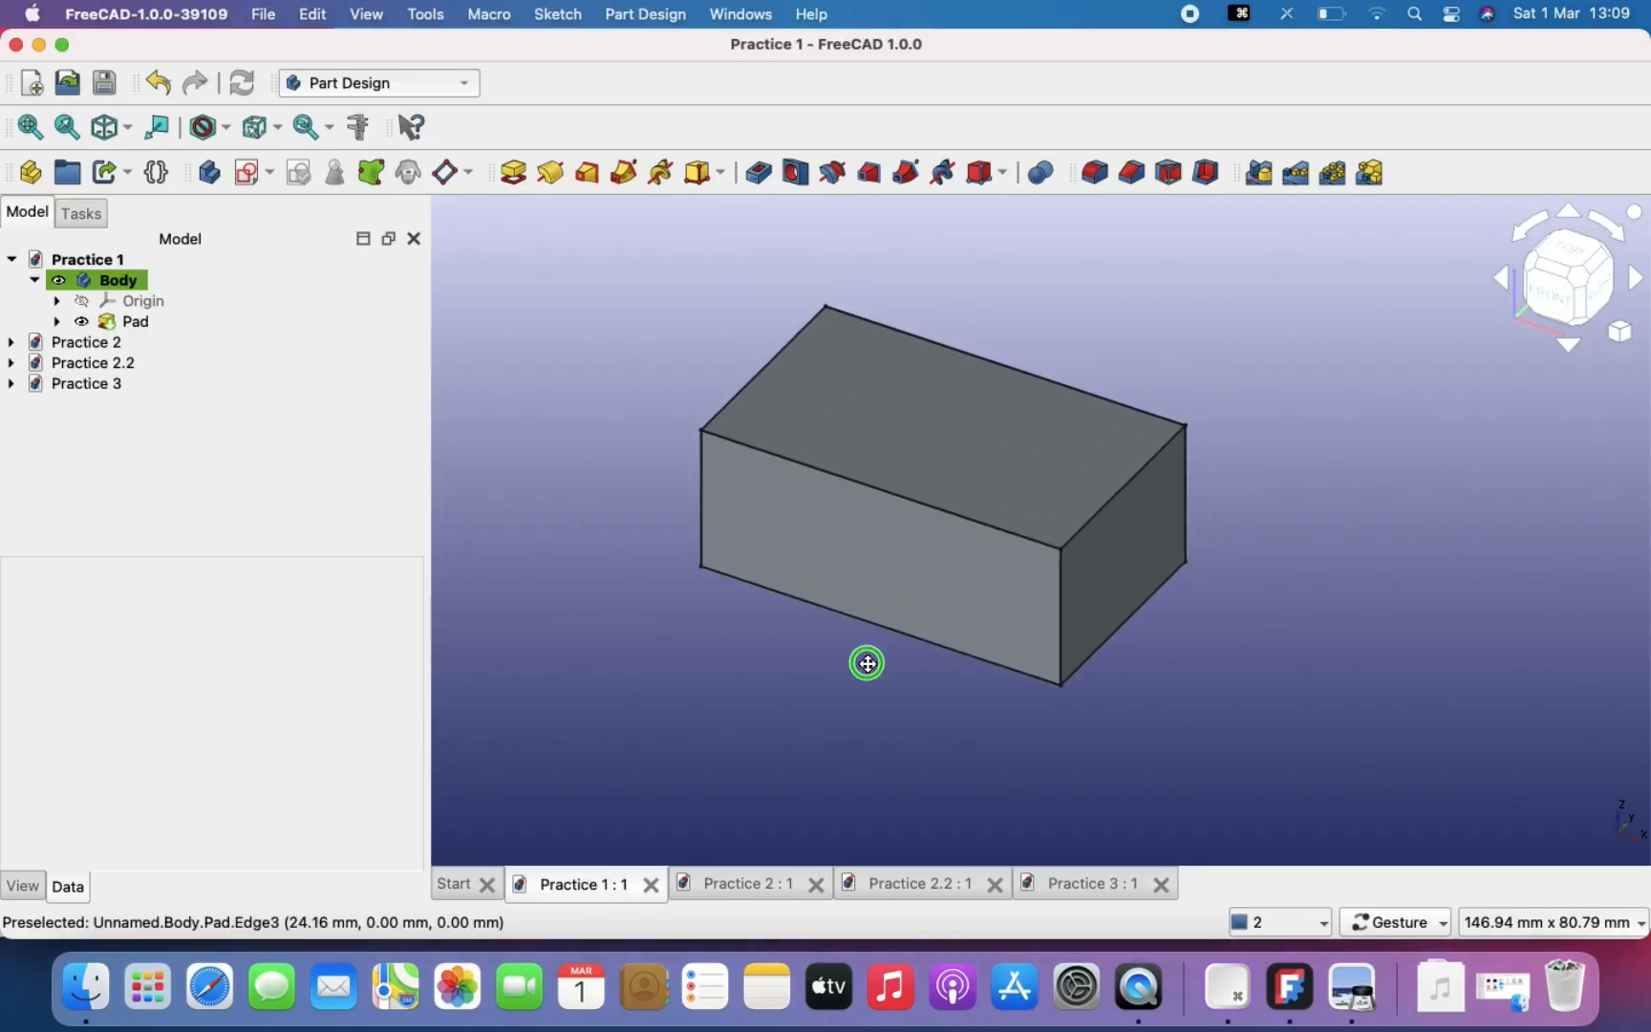
left_click(734, 884)
scroll(1008, 659, "up", 1)
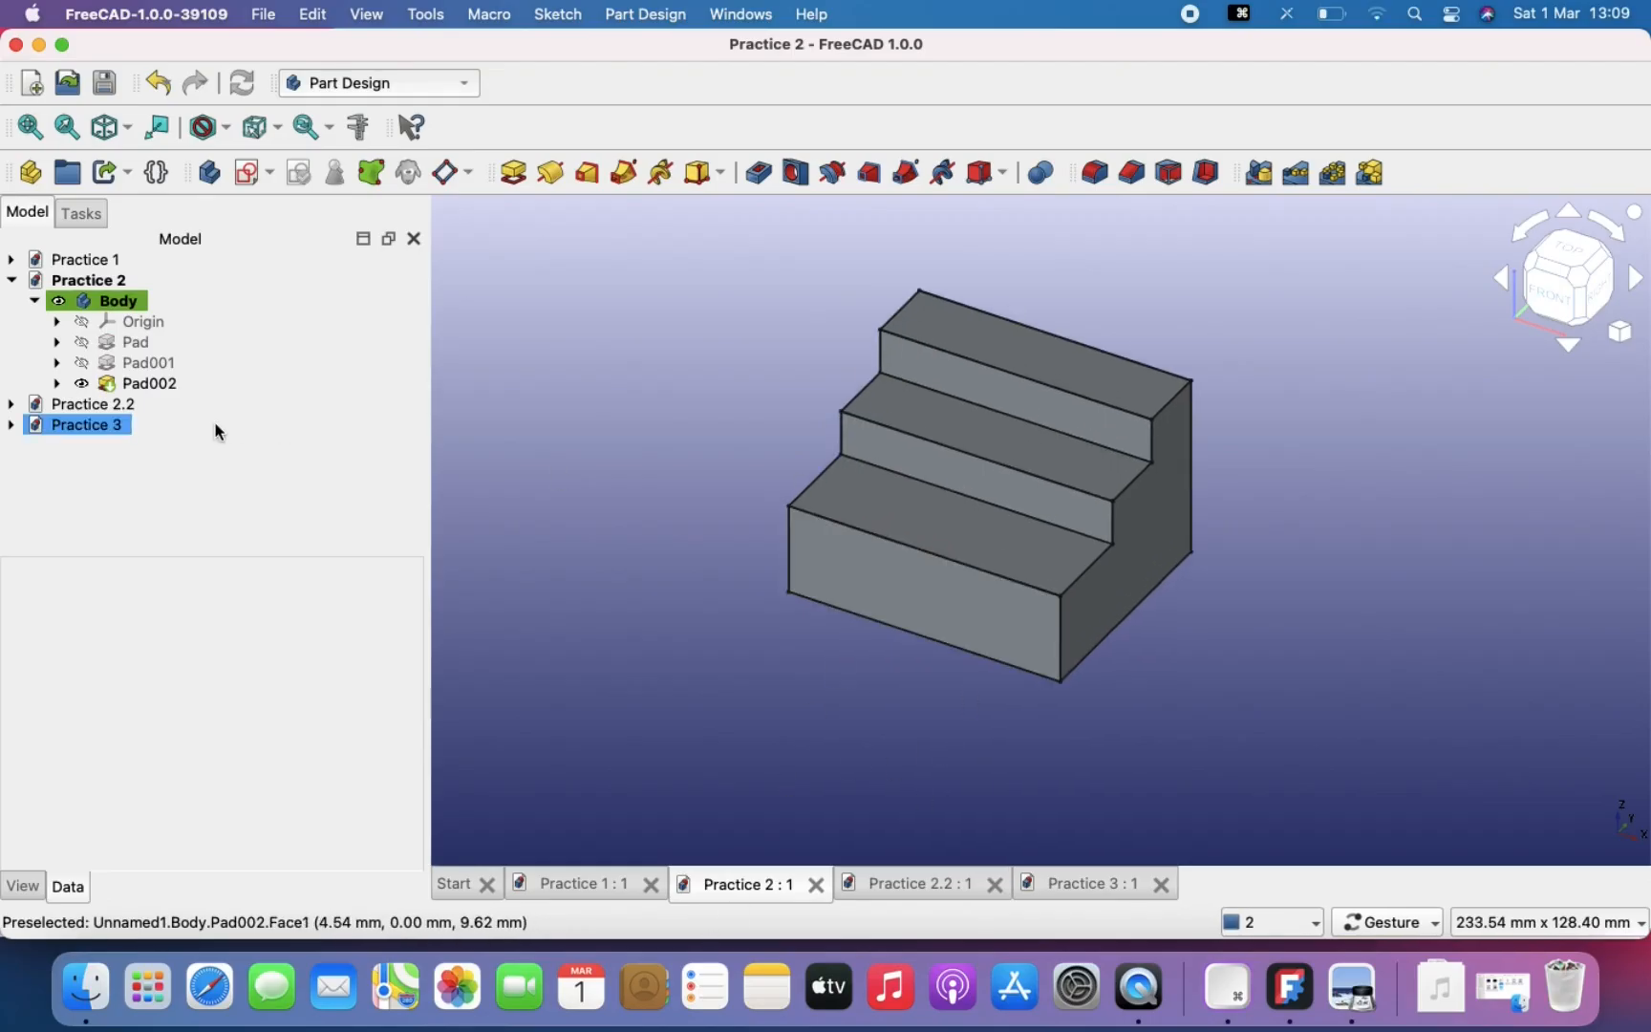
left_click(926, 884)
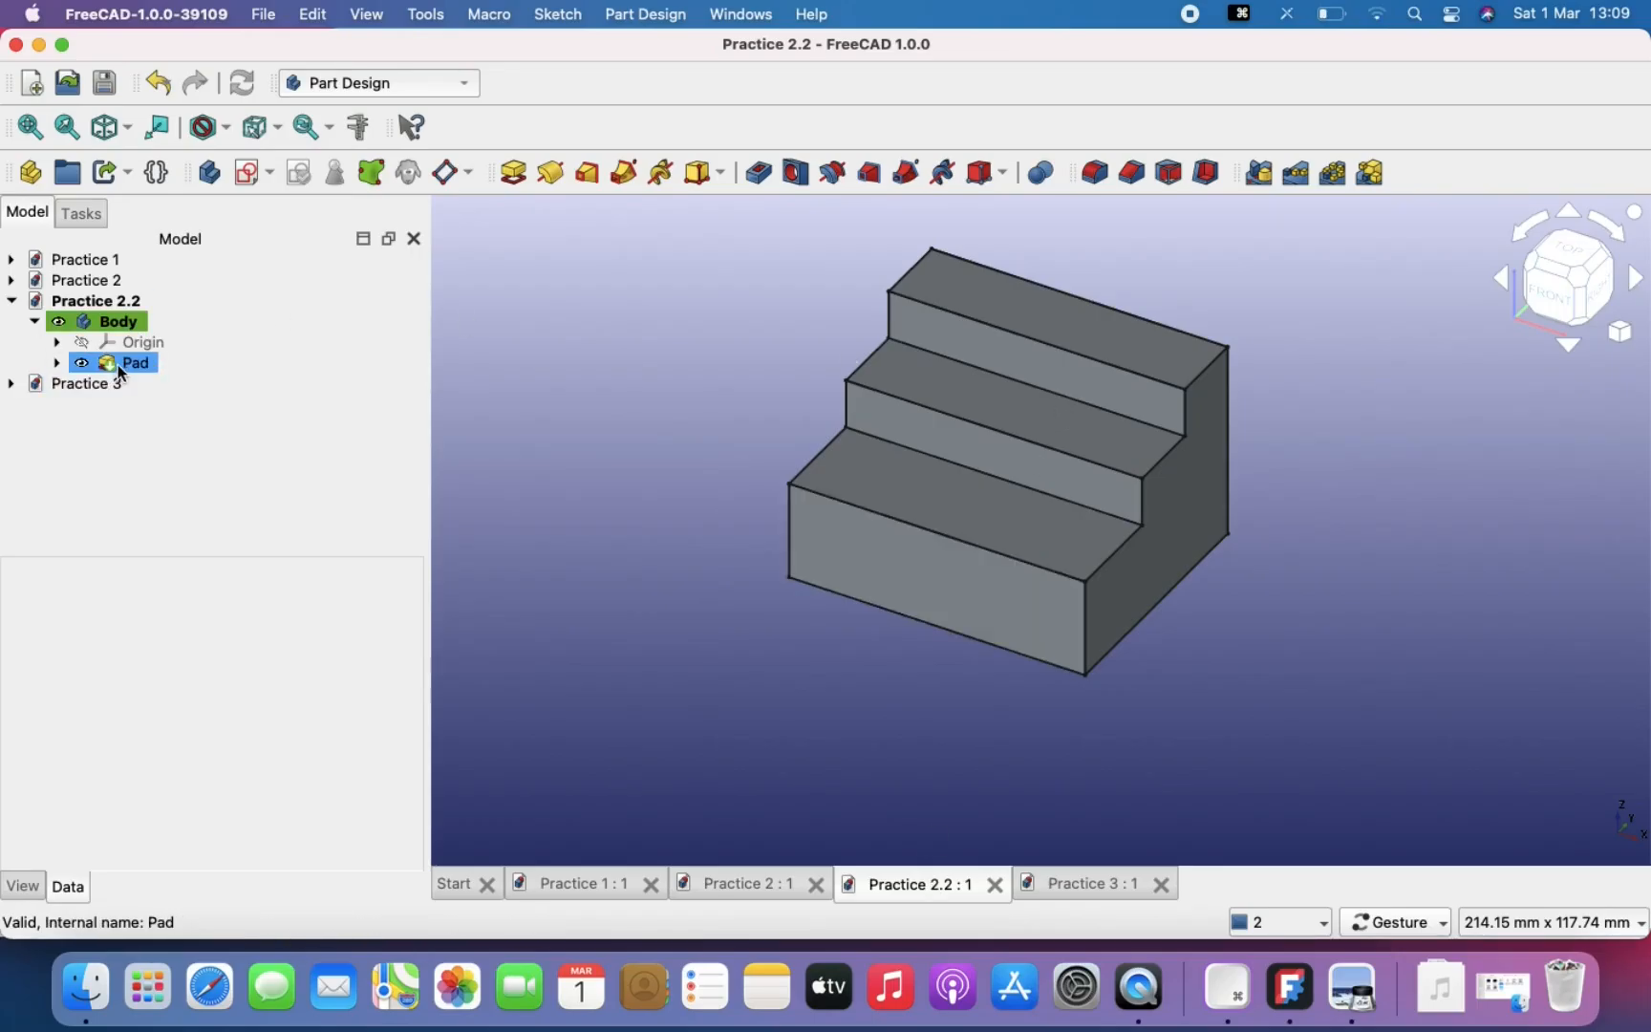
left_click(1065, 884)
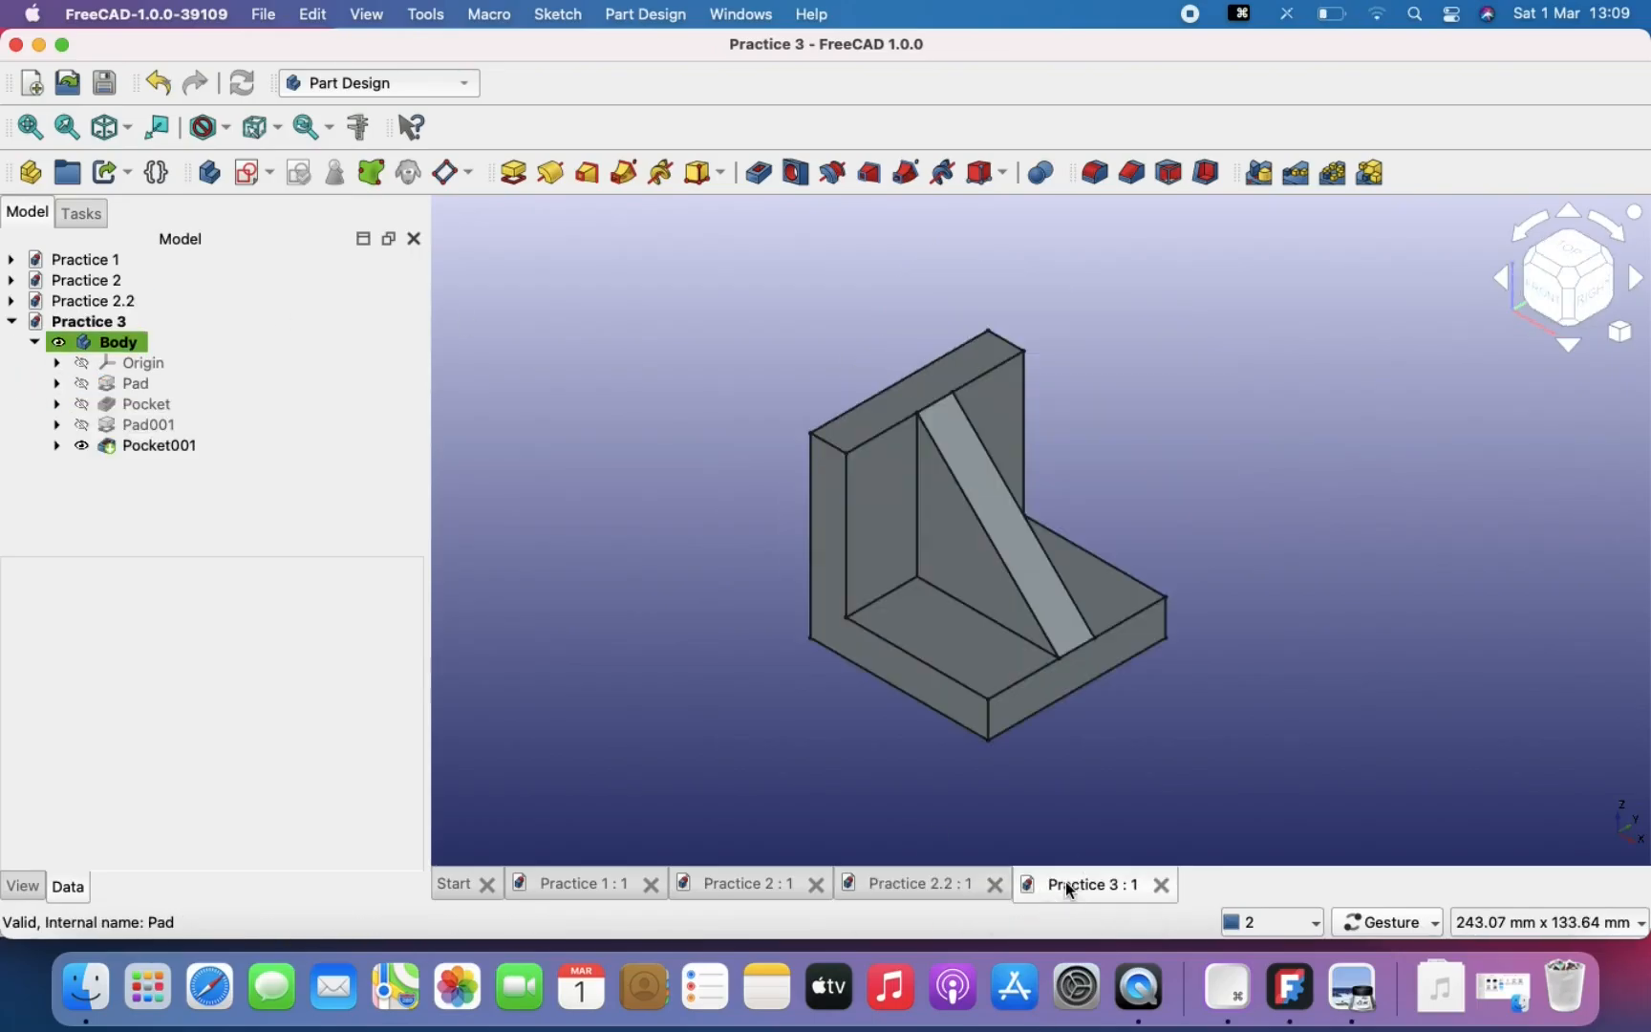
scroll(1069, 663, "down", 1)
right_click_drag(1069, 663, 951, 645)
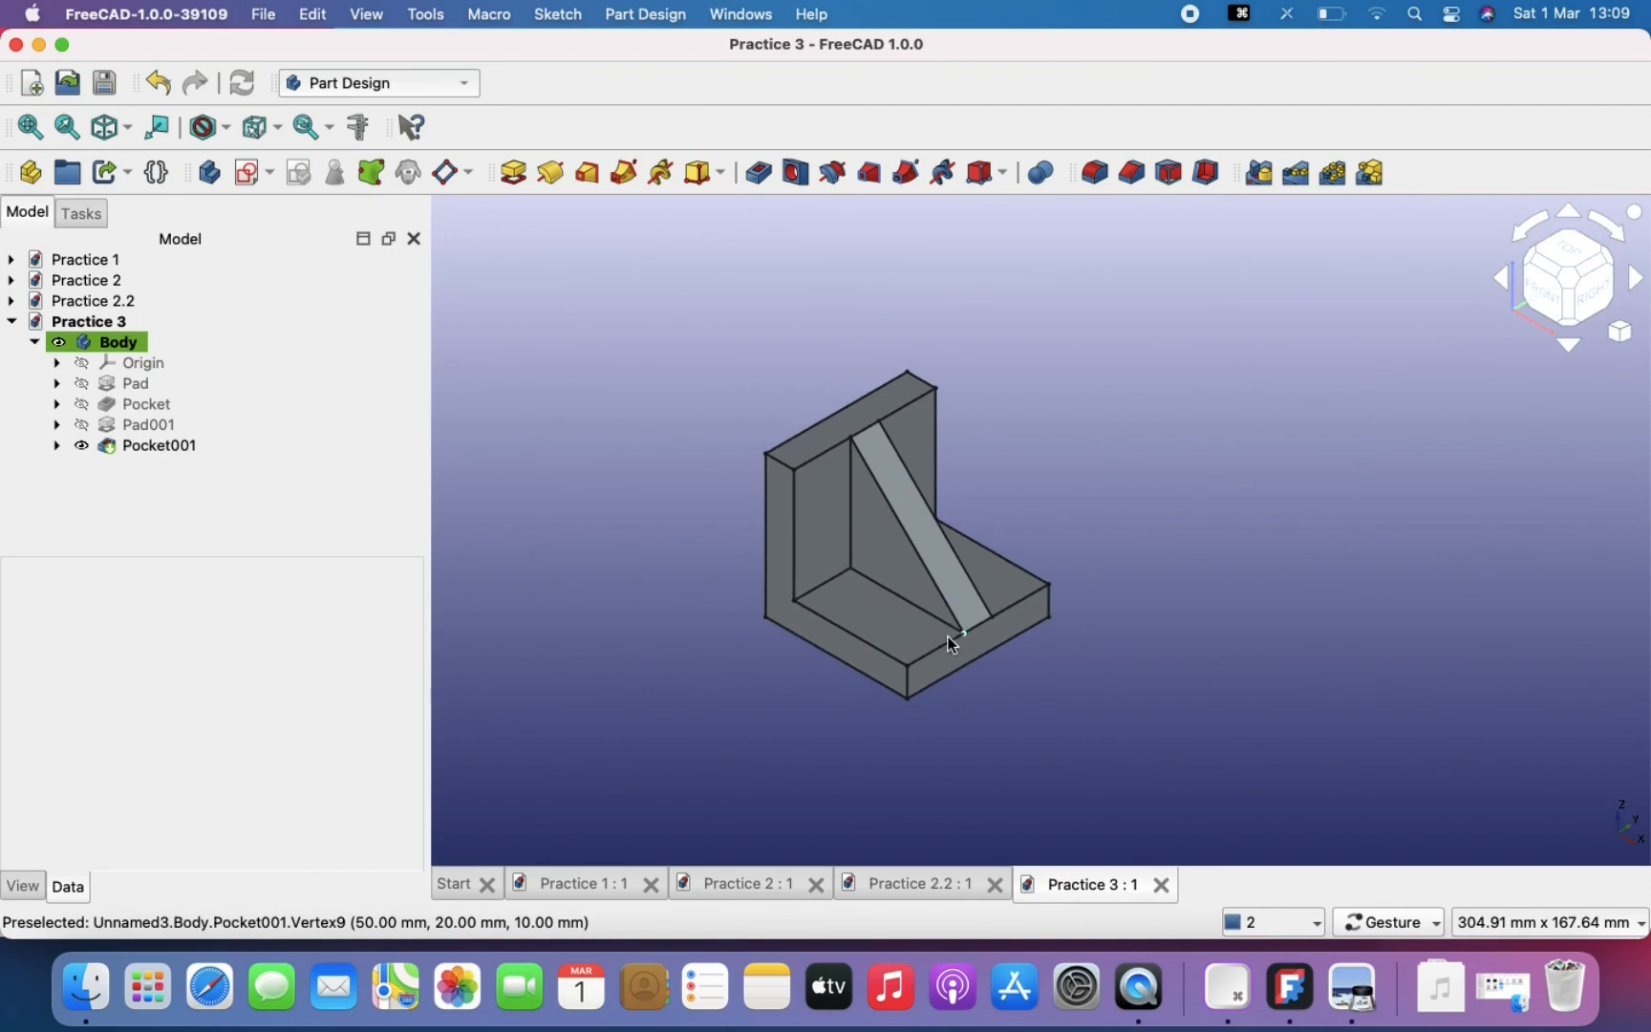
scroll(952, 645, "up", 2)
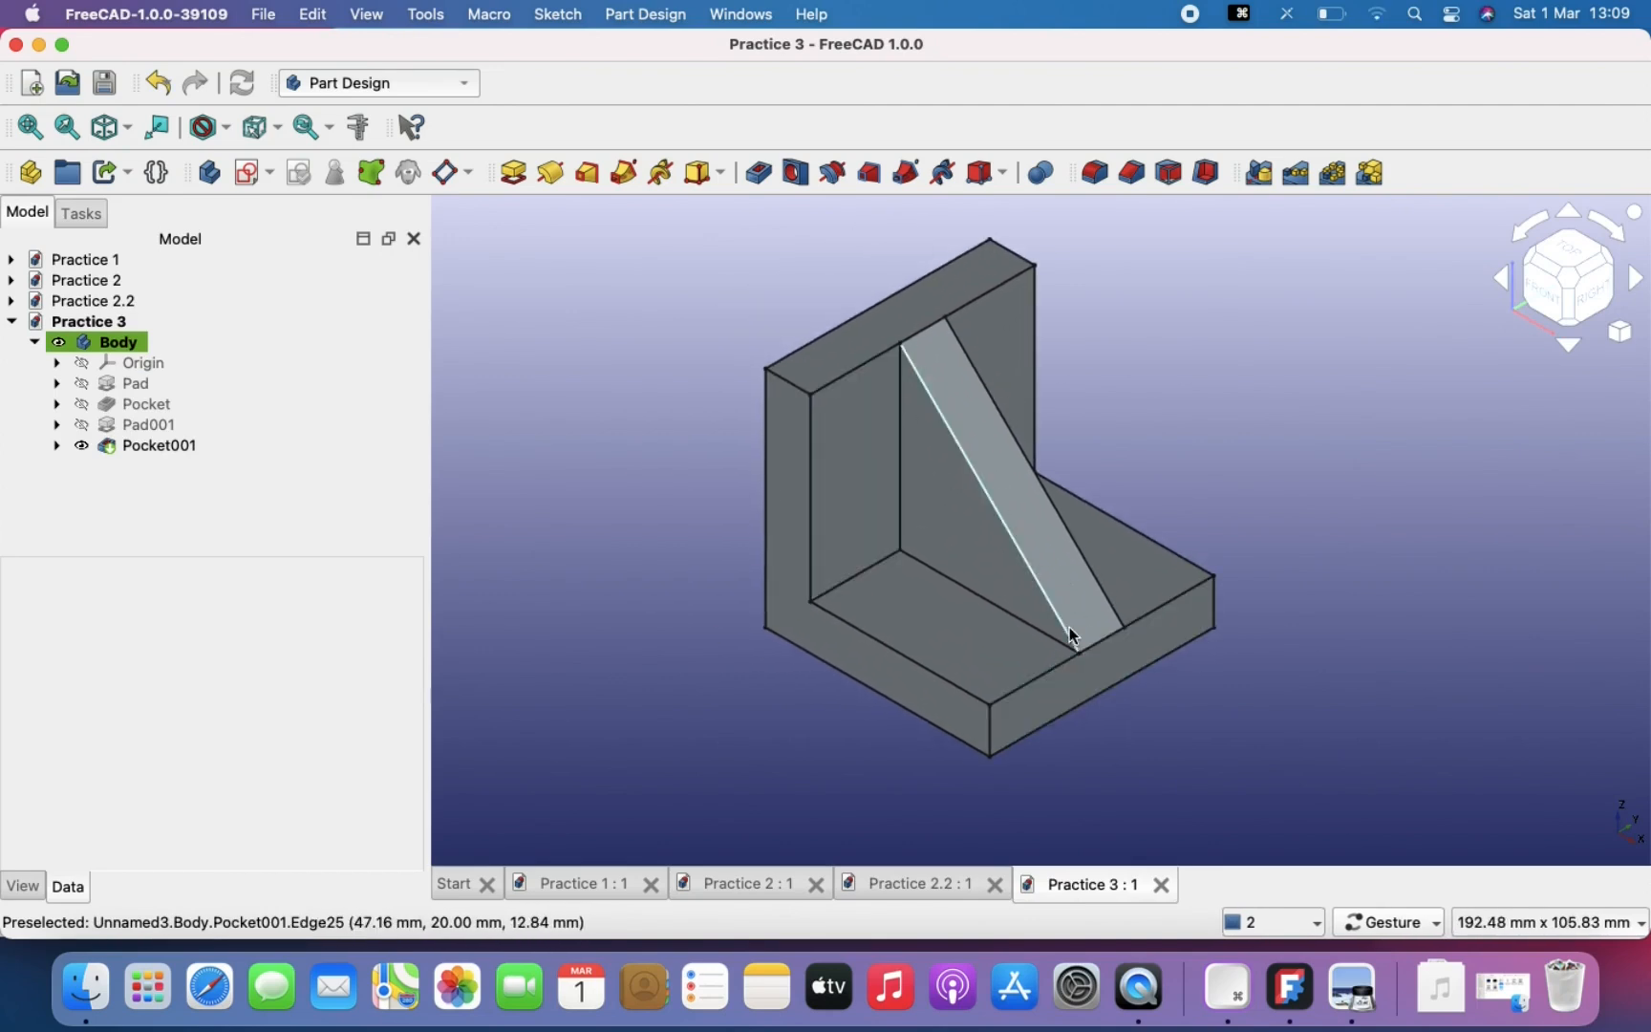
Step: Switch to Preview and examine the BLOCK 004 views and dimensions on page 2 of FreeCAD Tutorials.pdf
left_click(1351, 989)
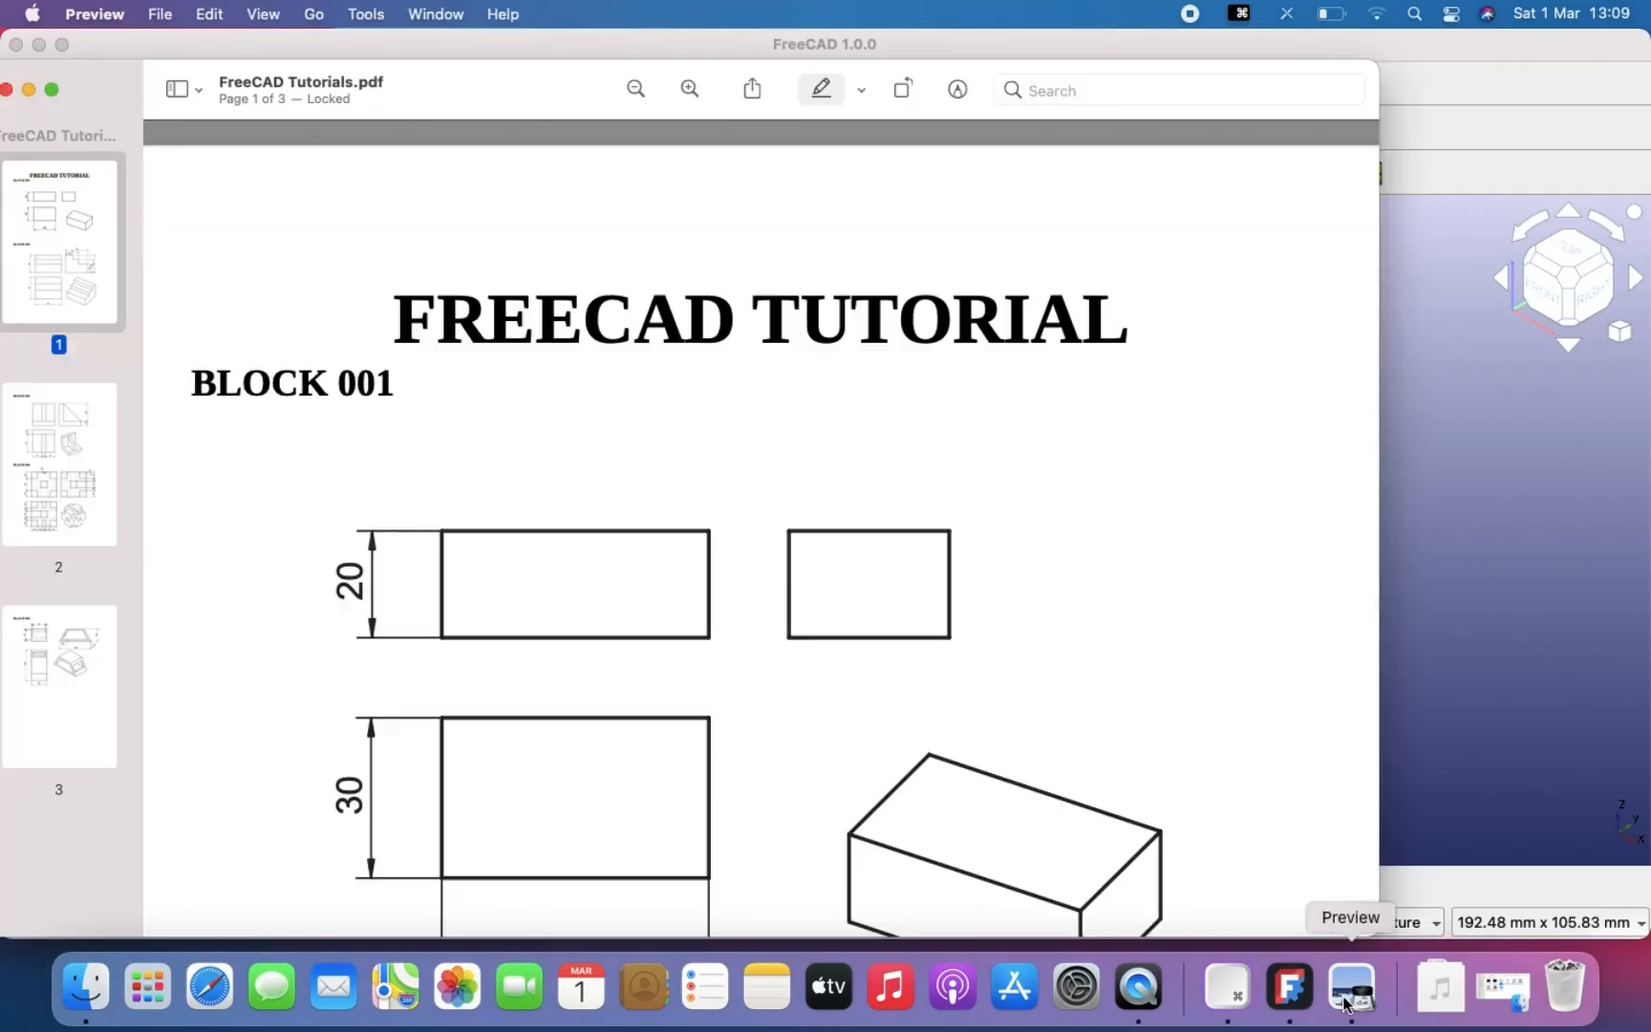
scroll(712, 611, "down", 10)
scroll(712, 612, "down", 15)
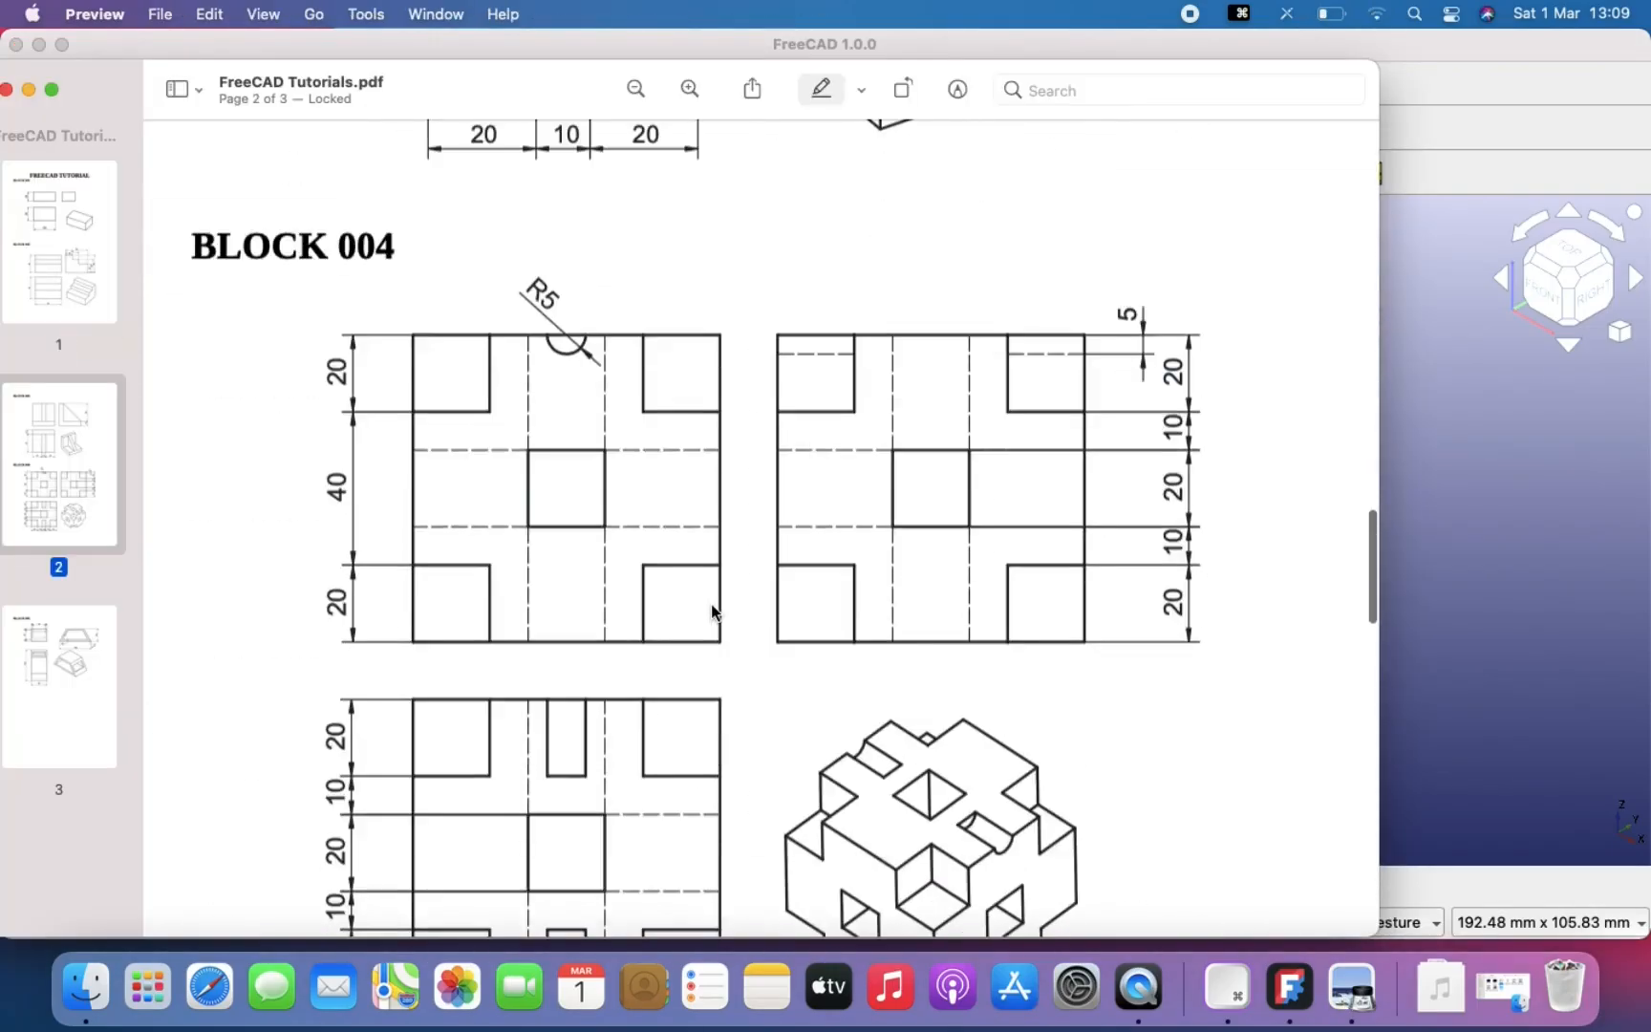
scroll(712, 612, "down", 3, "ctrl")
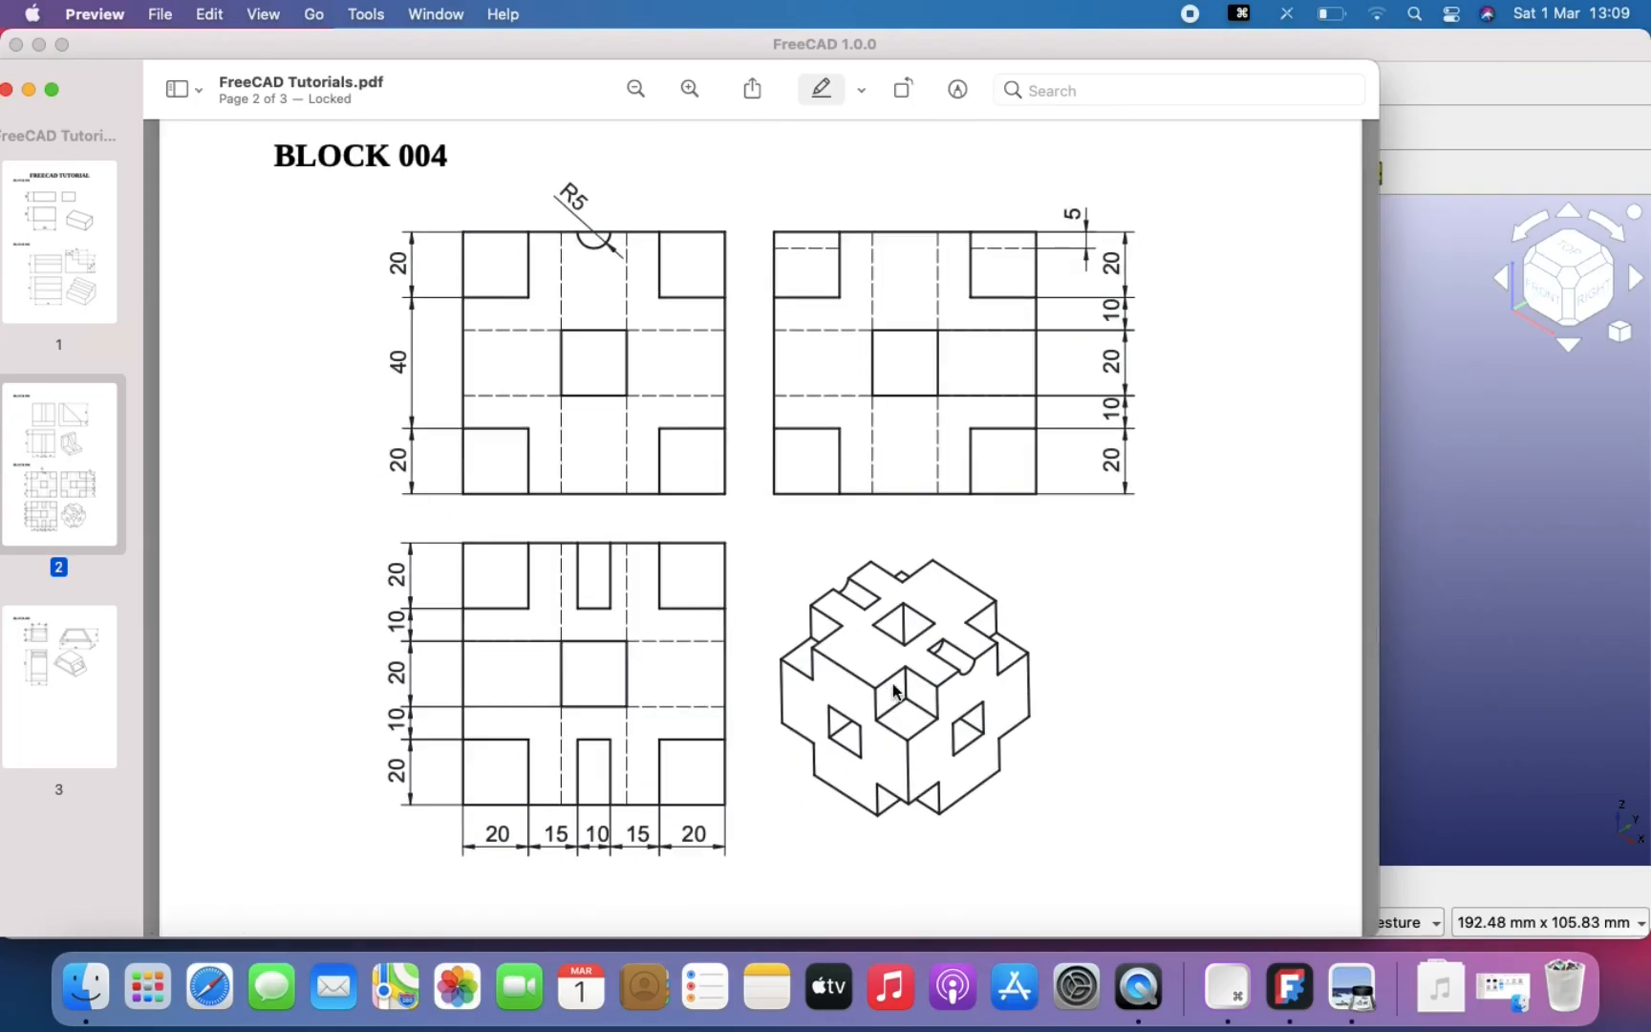
scroll(948, 707, "down", 3)
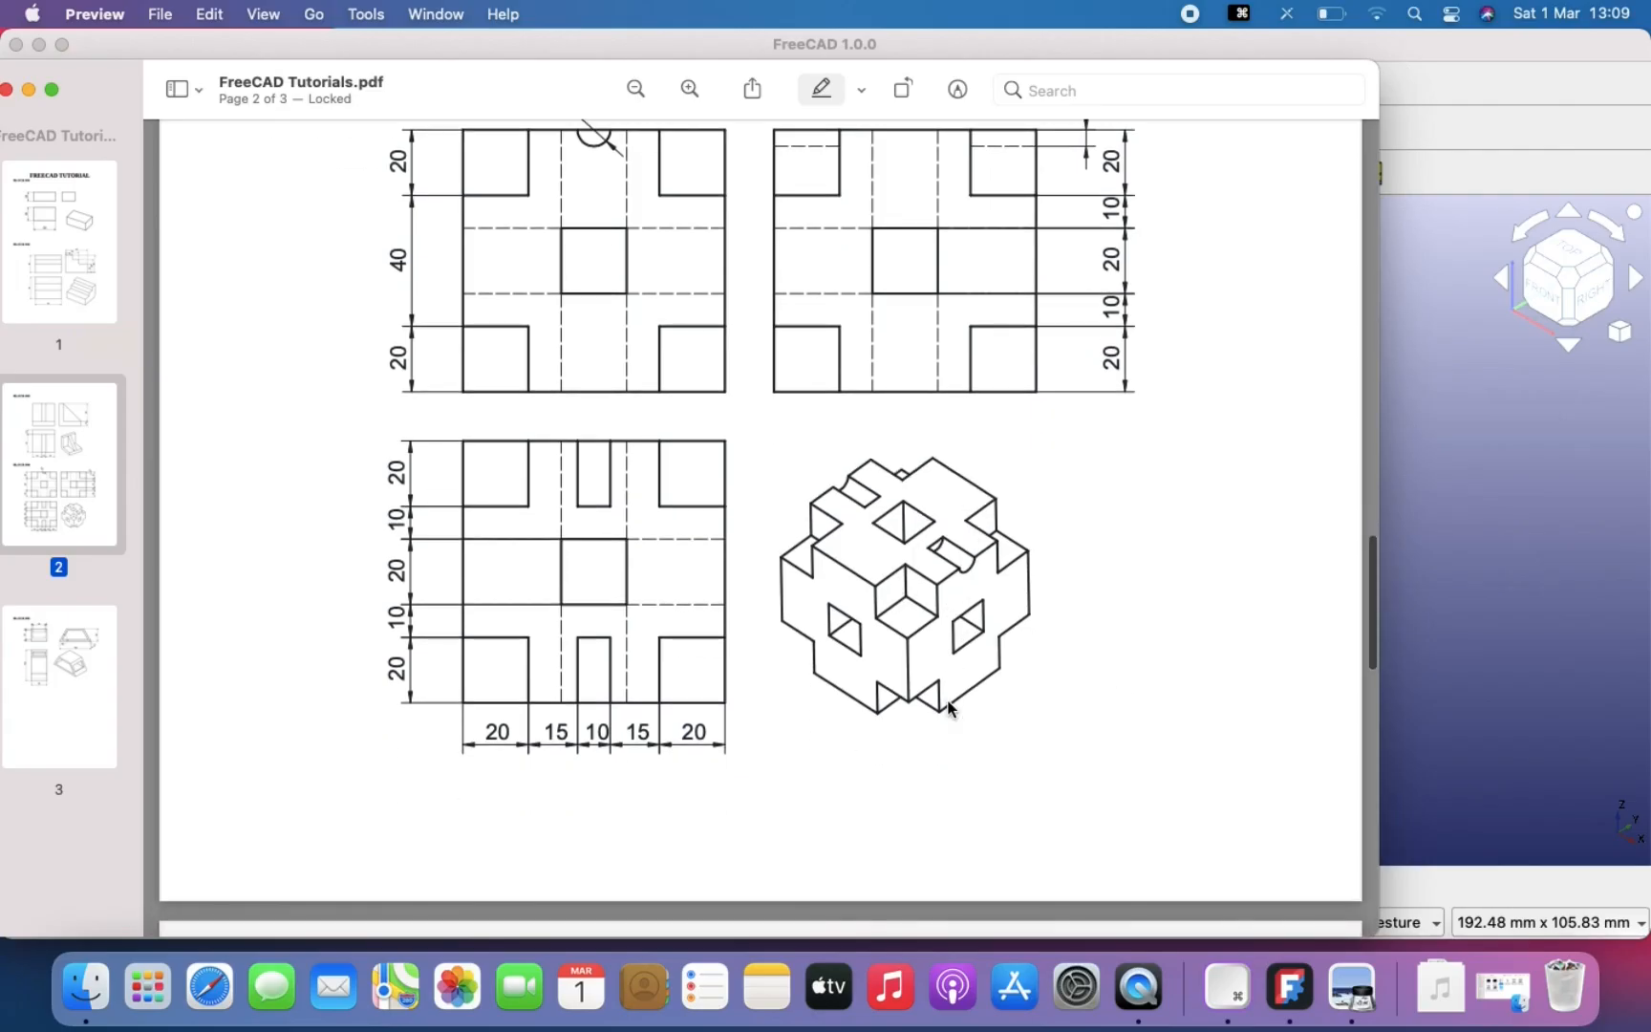
scroll(950, 707, "down", 1)
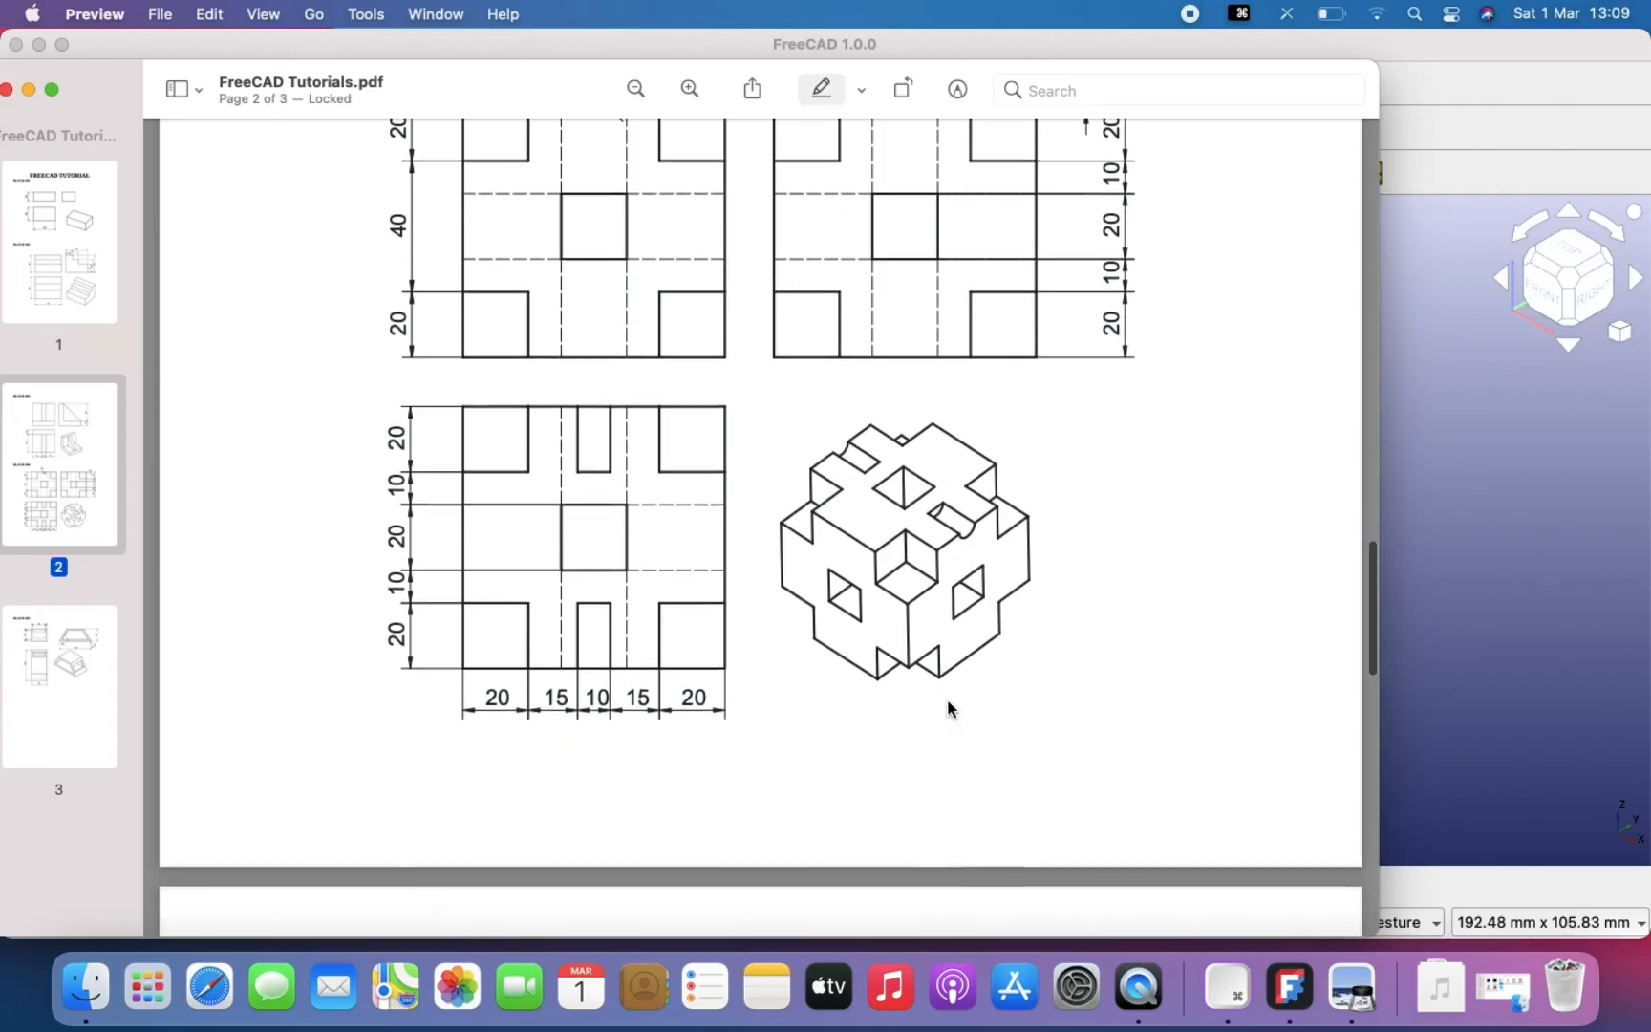
scroll(888, 628, "up", 3)
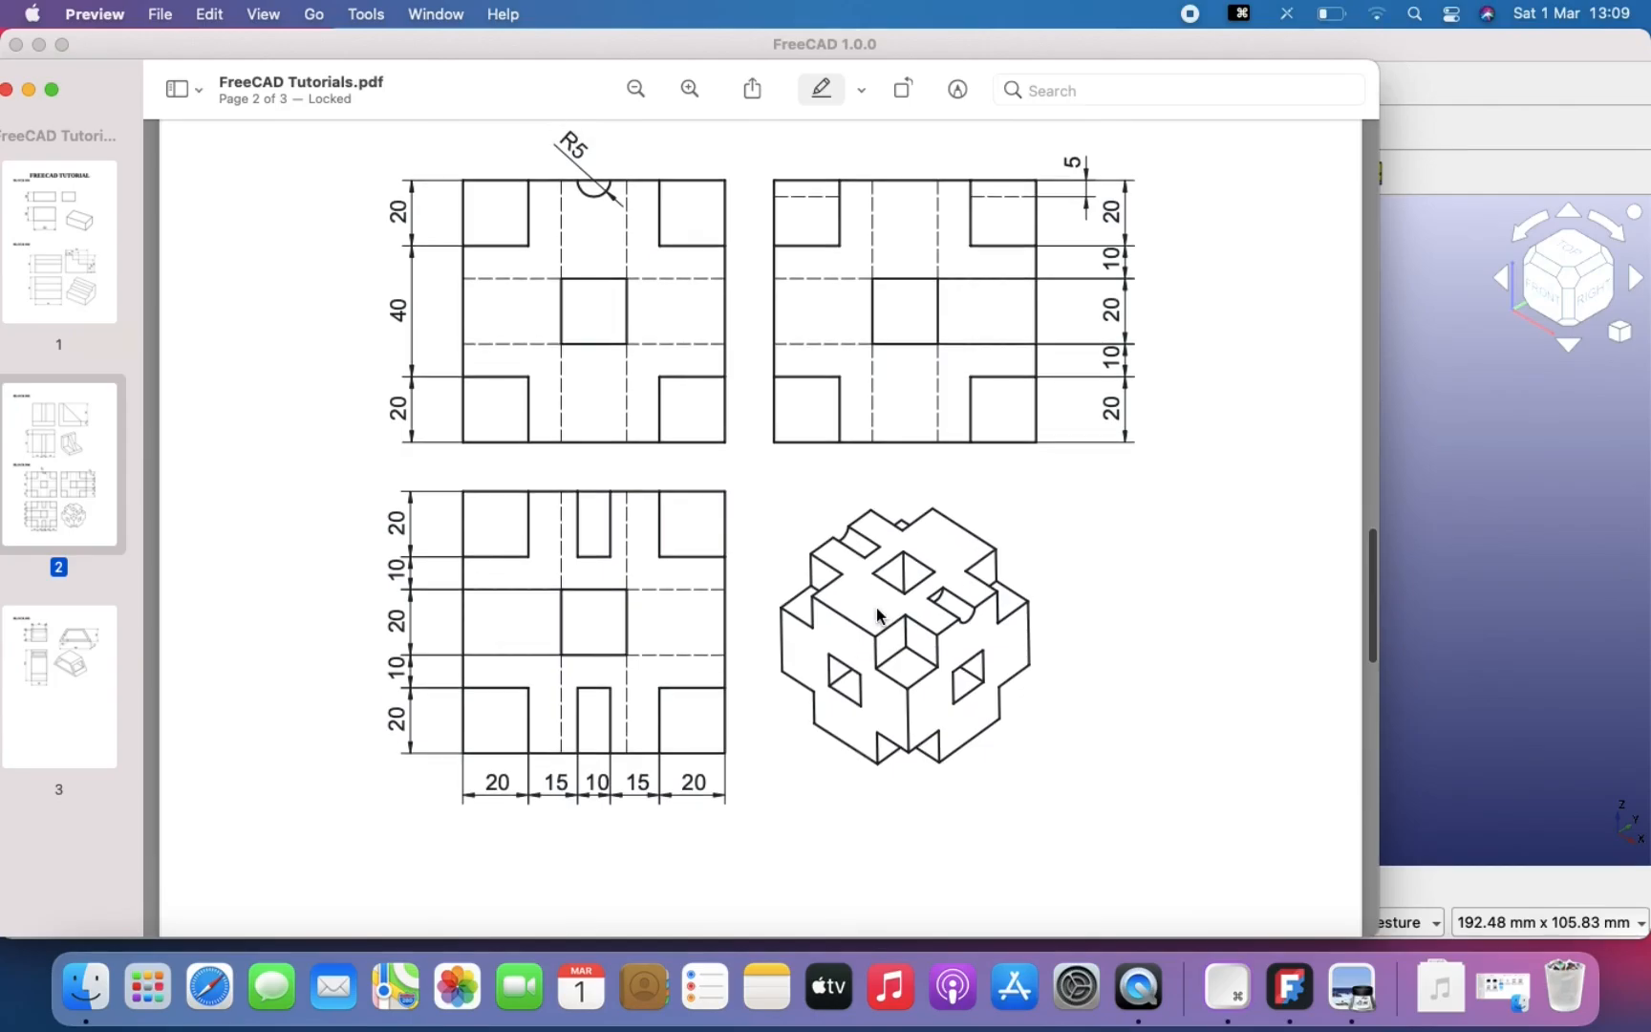
scroll(877, 615, "up", 1)
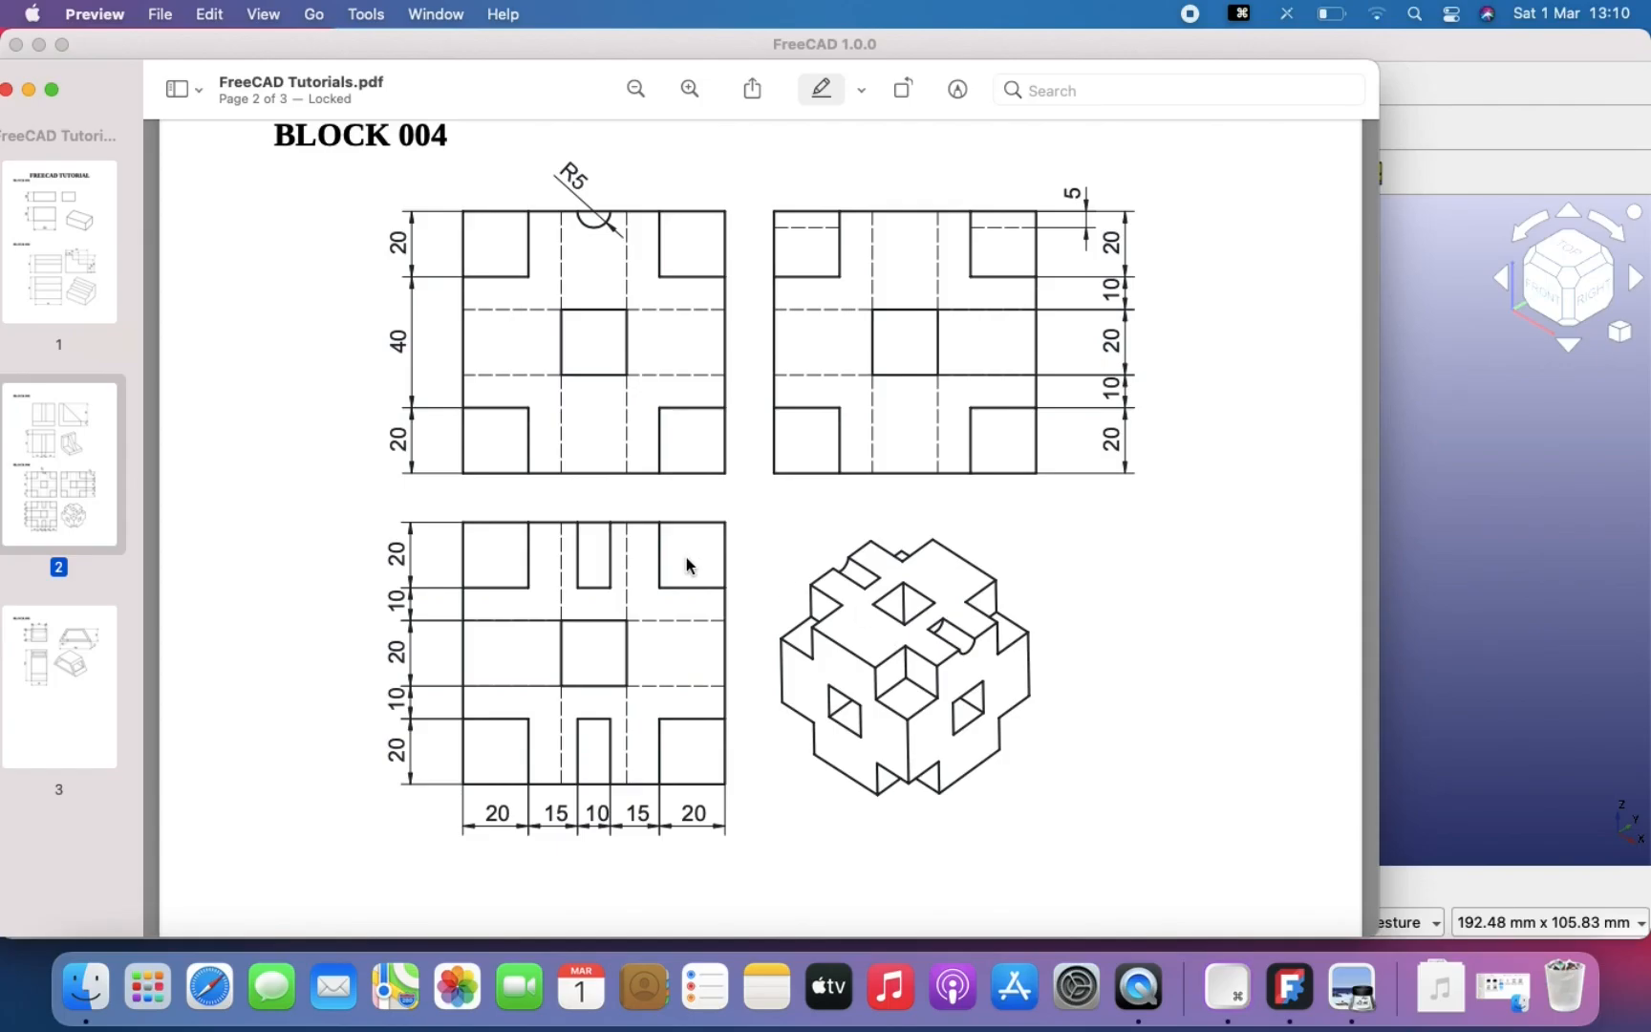
scroll(917, 589, "up", 2)
scroll(920, 593, "down", 2)
scroll(920, 592, "down", 1)
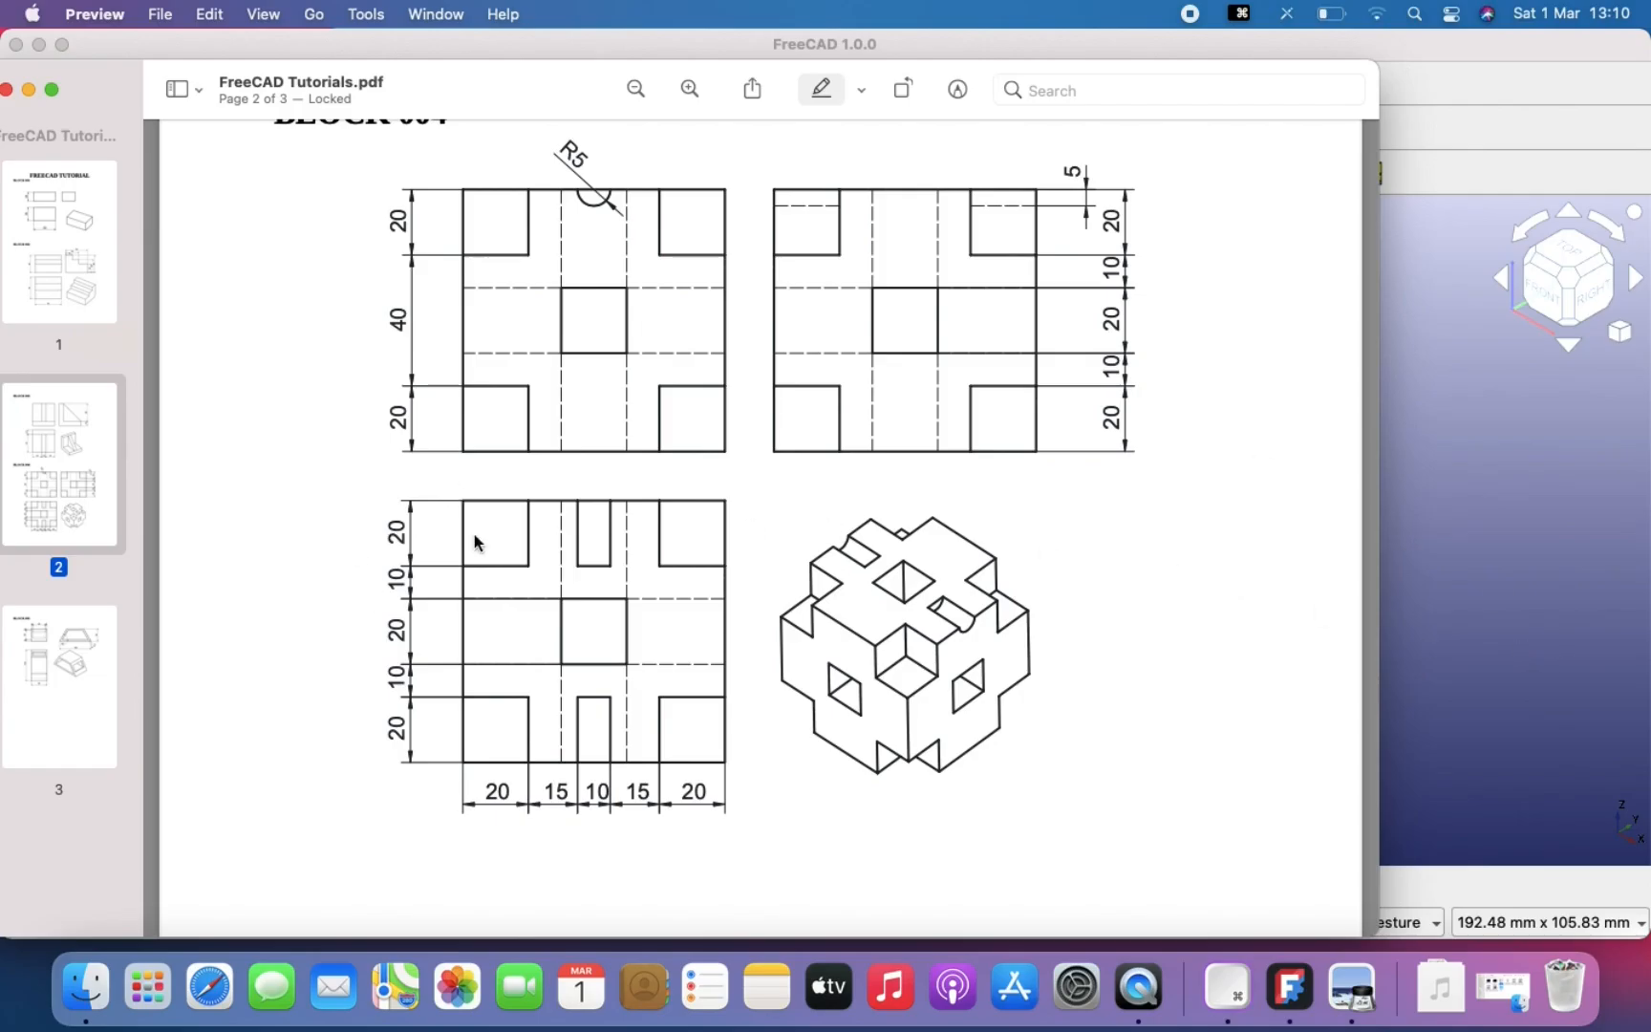
scroll(479, 561, "up", 2)
scroll(480, 561, "down", 4)
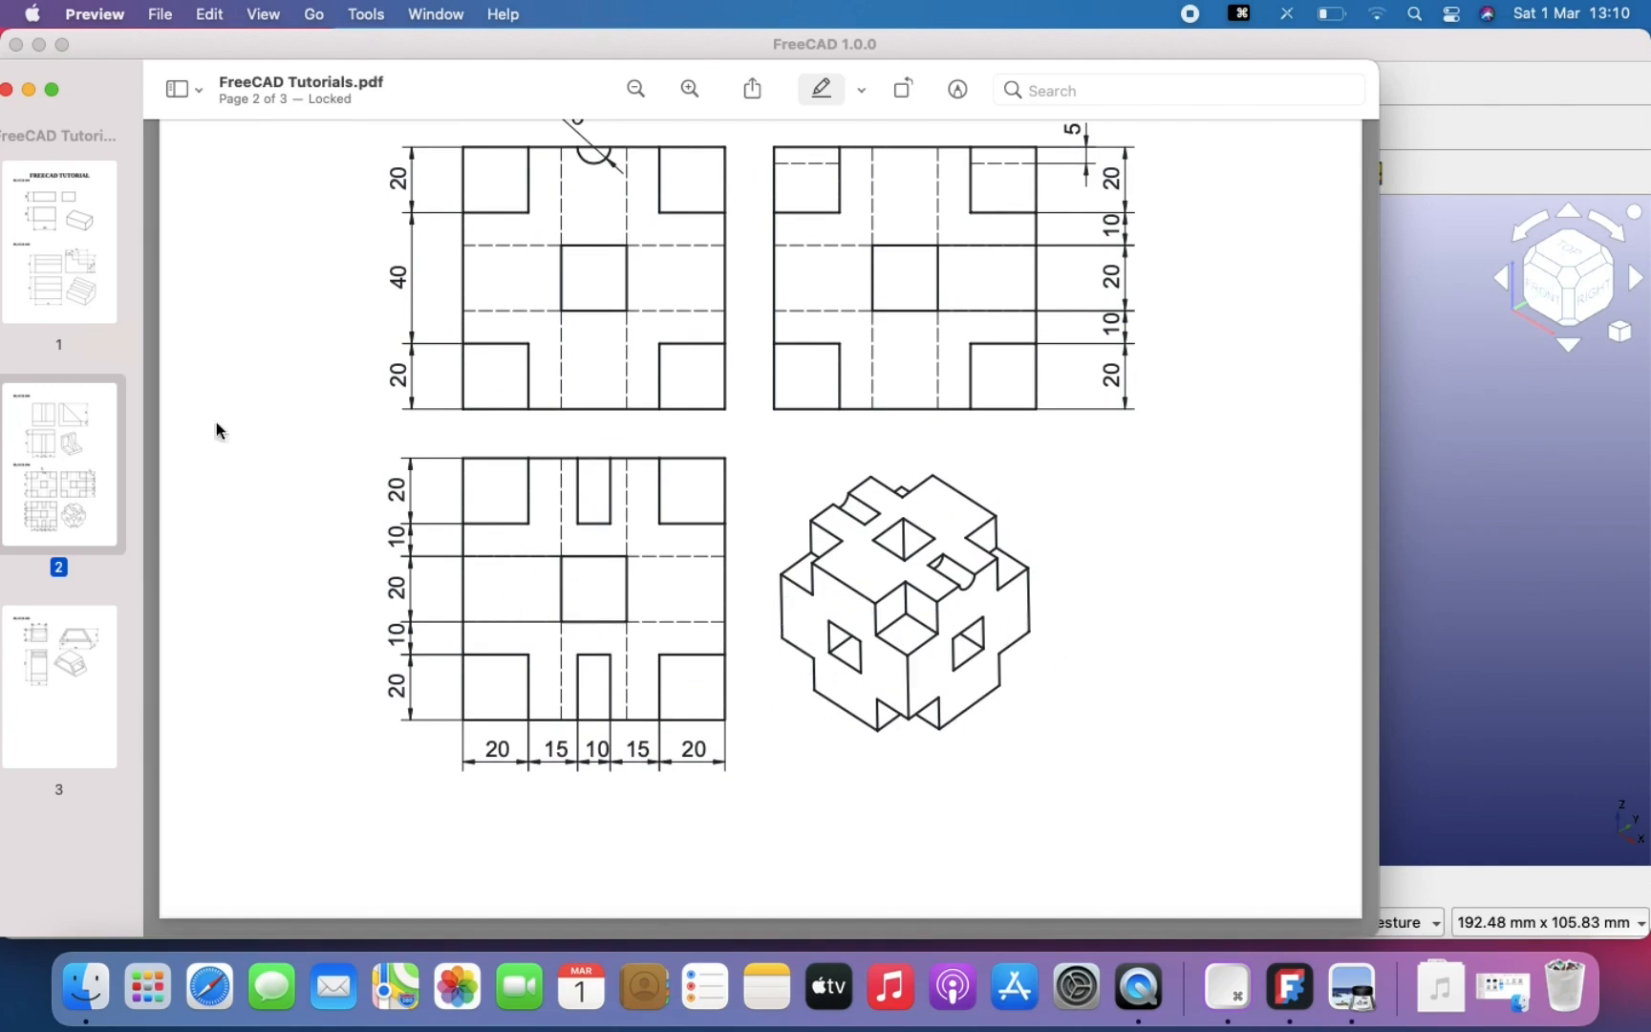
scroll(659, 545, "up", 2)
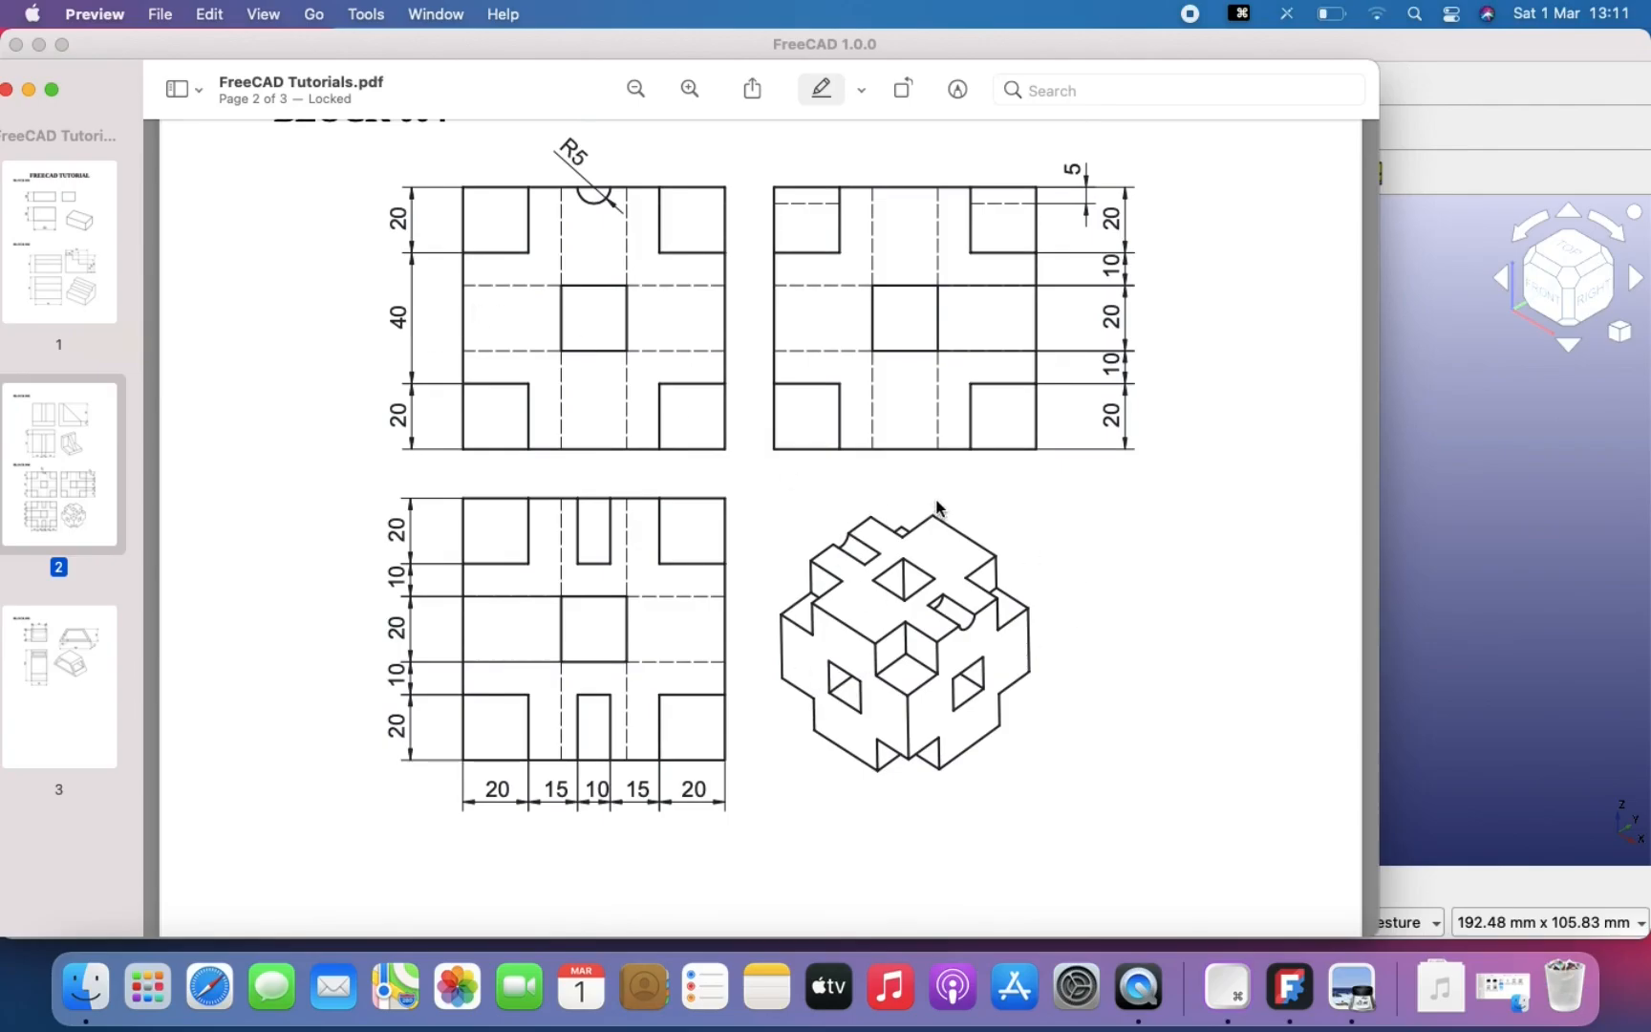
Step: Switch back to FreeCAD and create a new empty document
left_click(1469, 605)
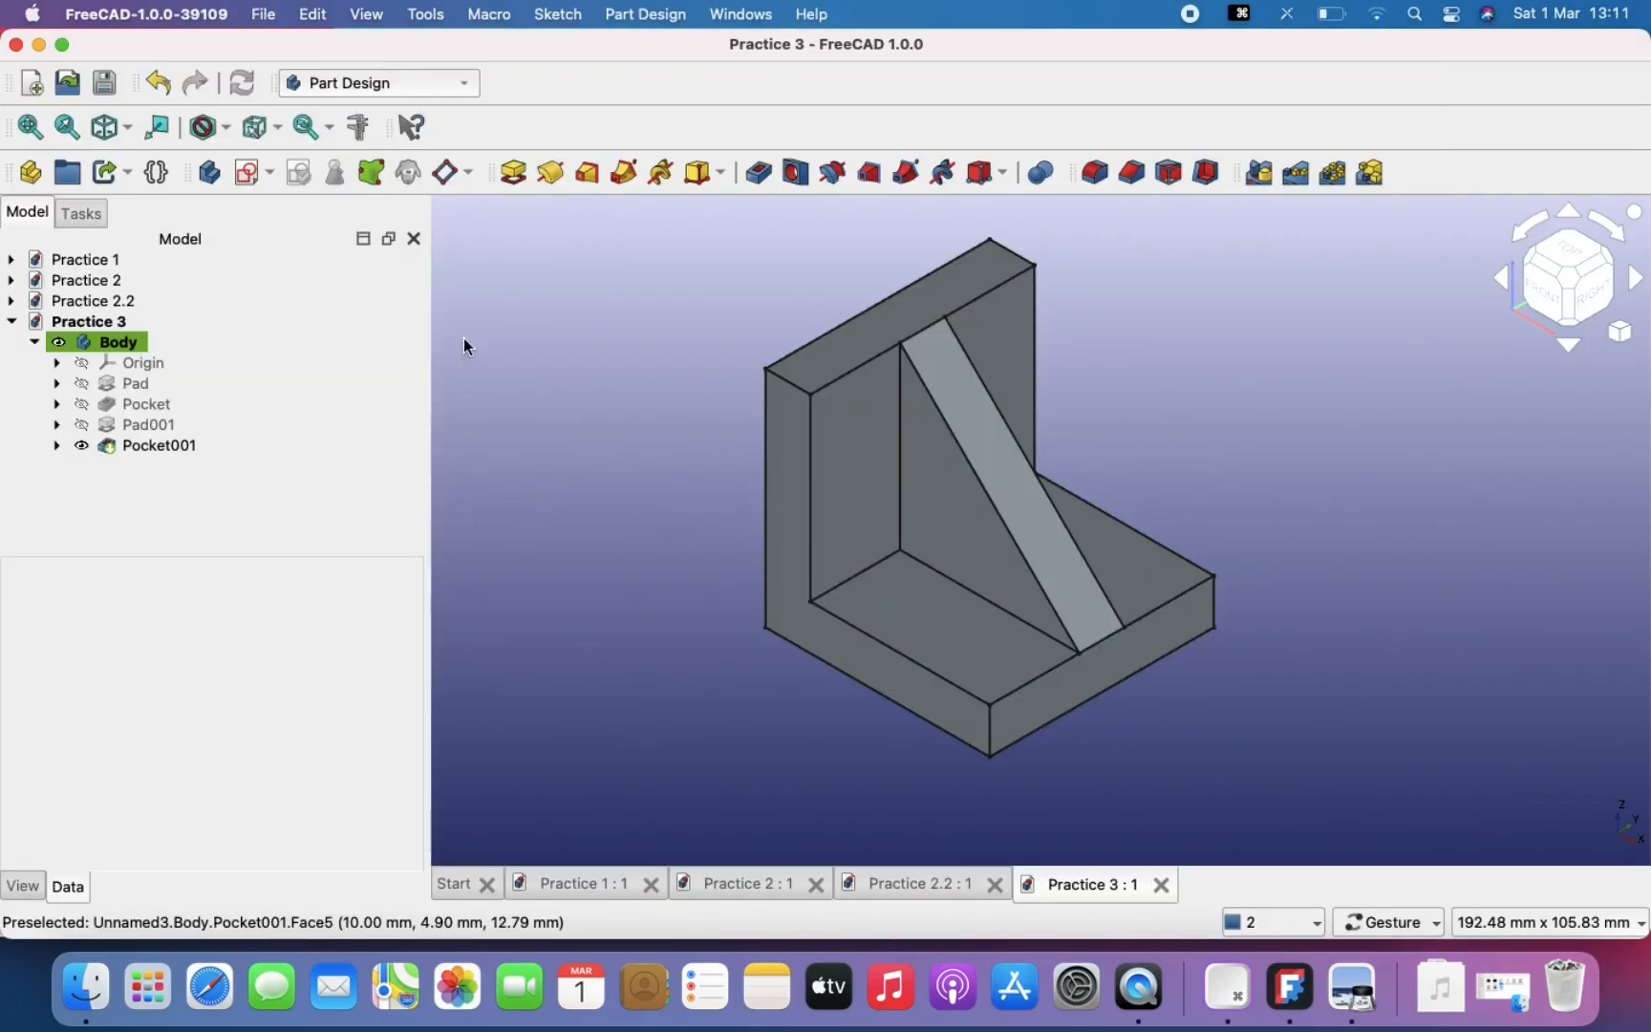
left_click(263, 11)
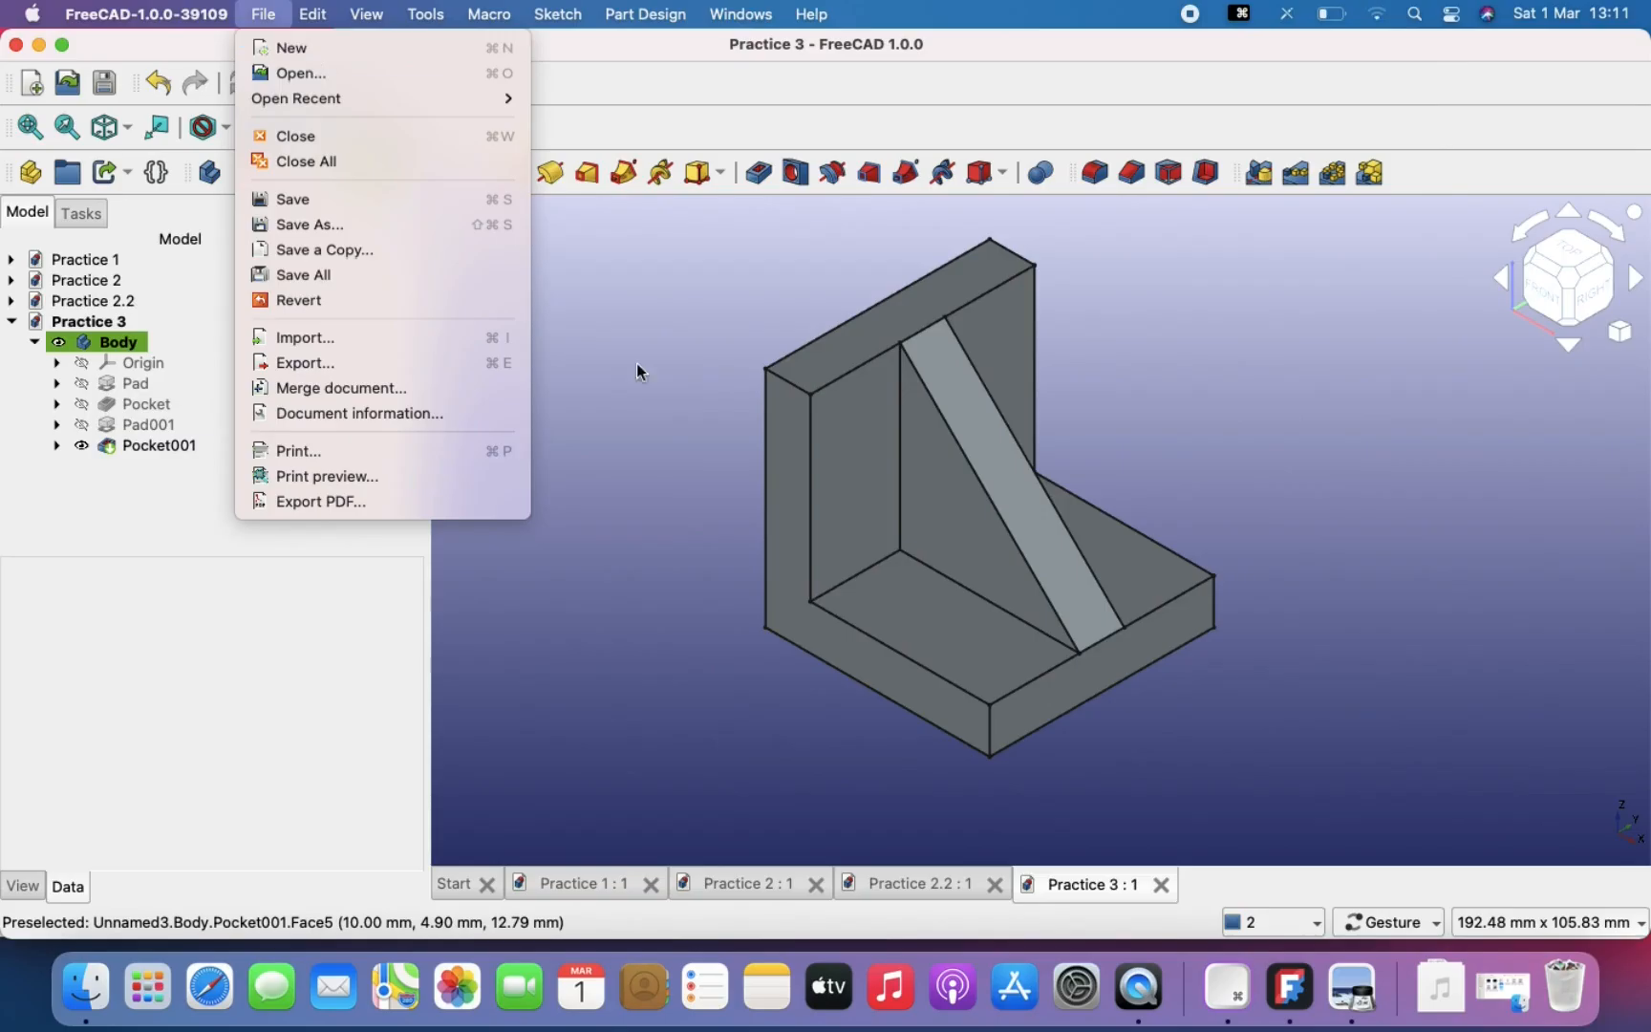
left_click(667, 395)
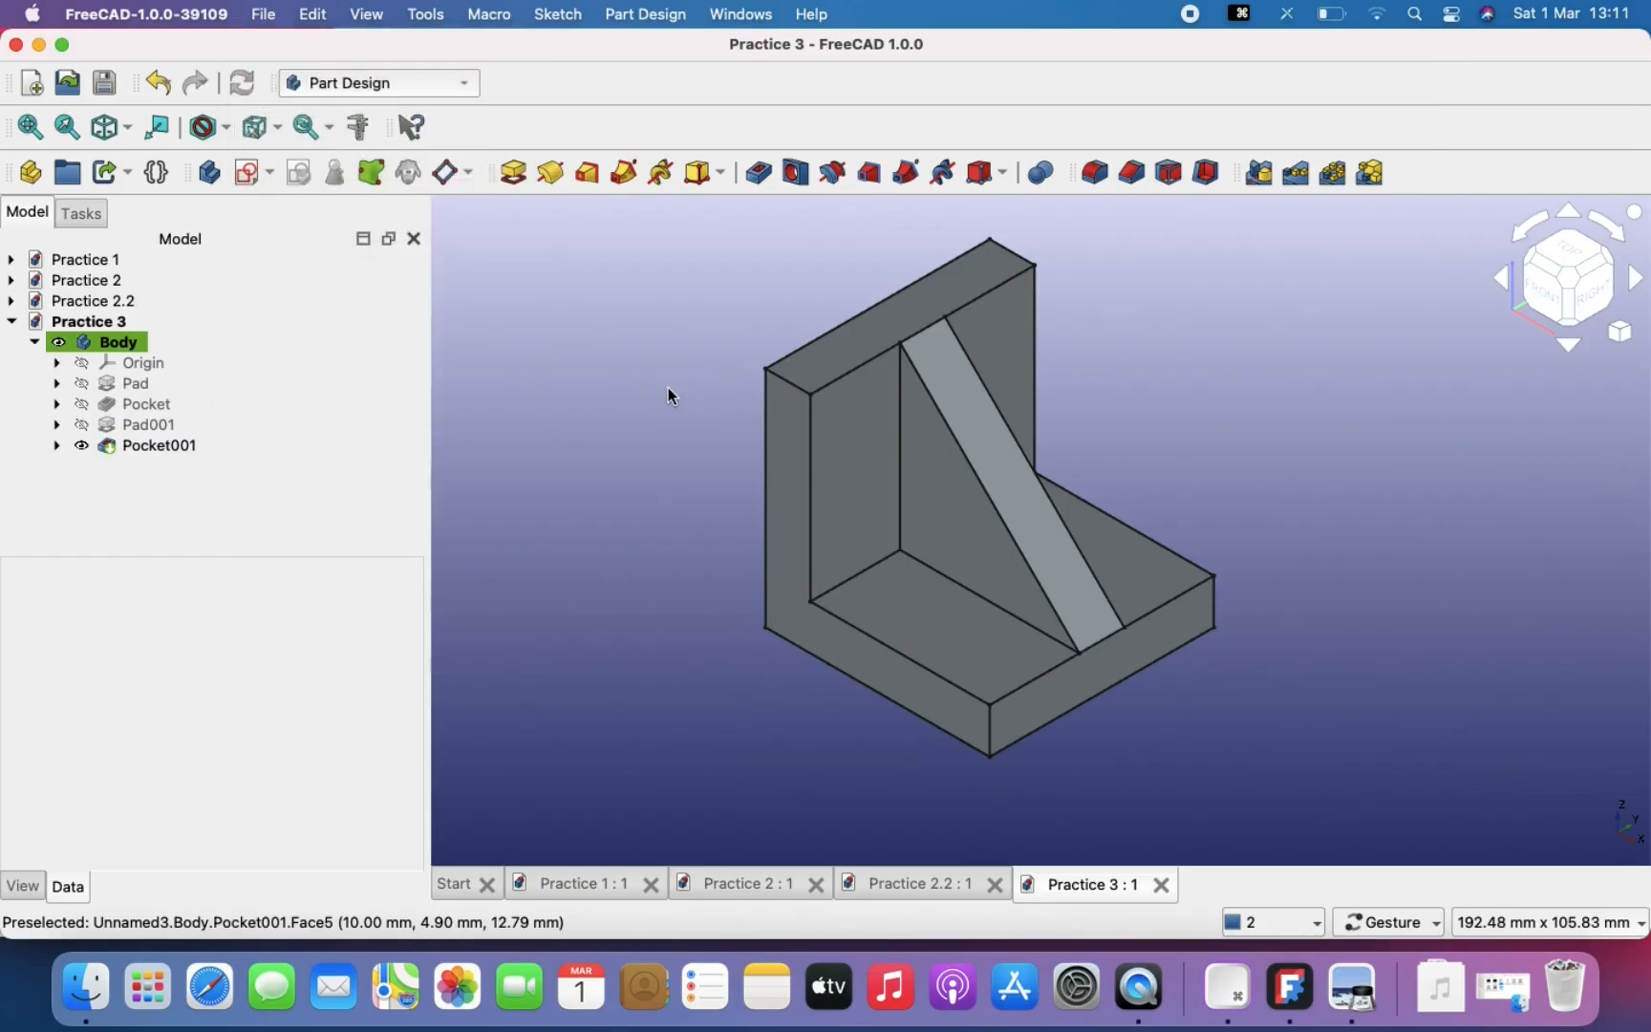
key("super+n")
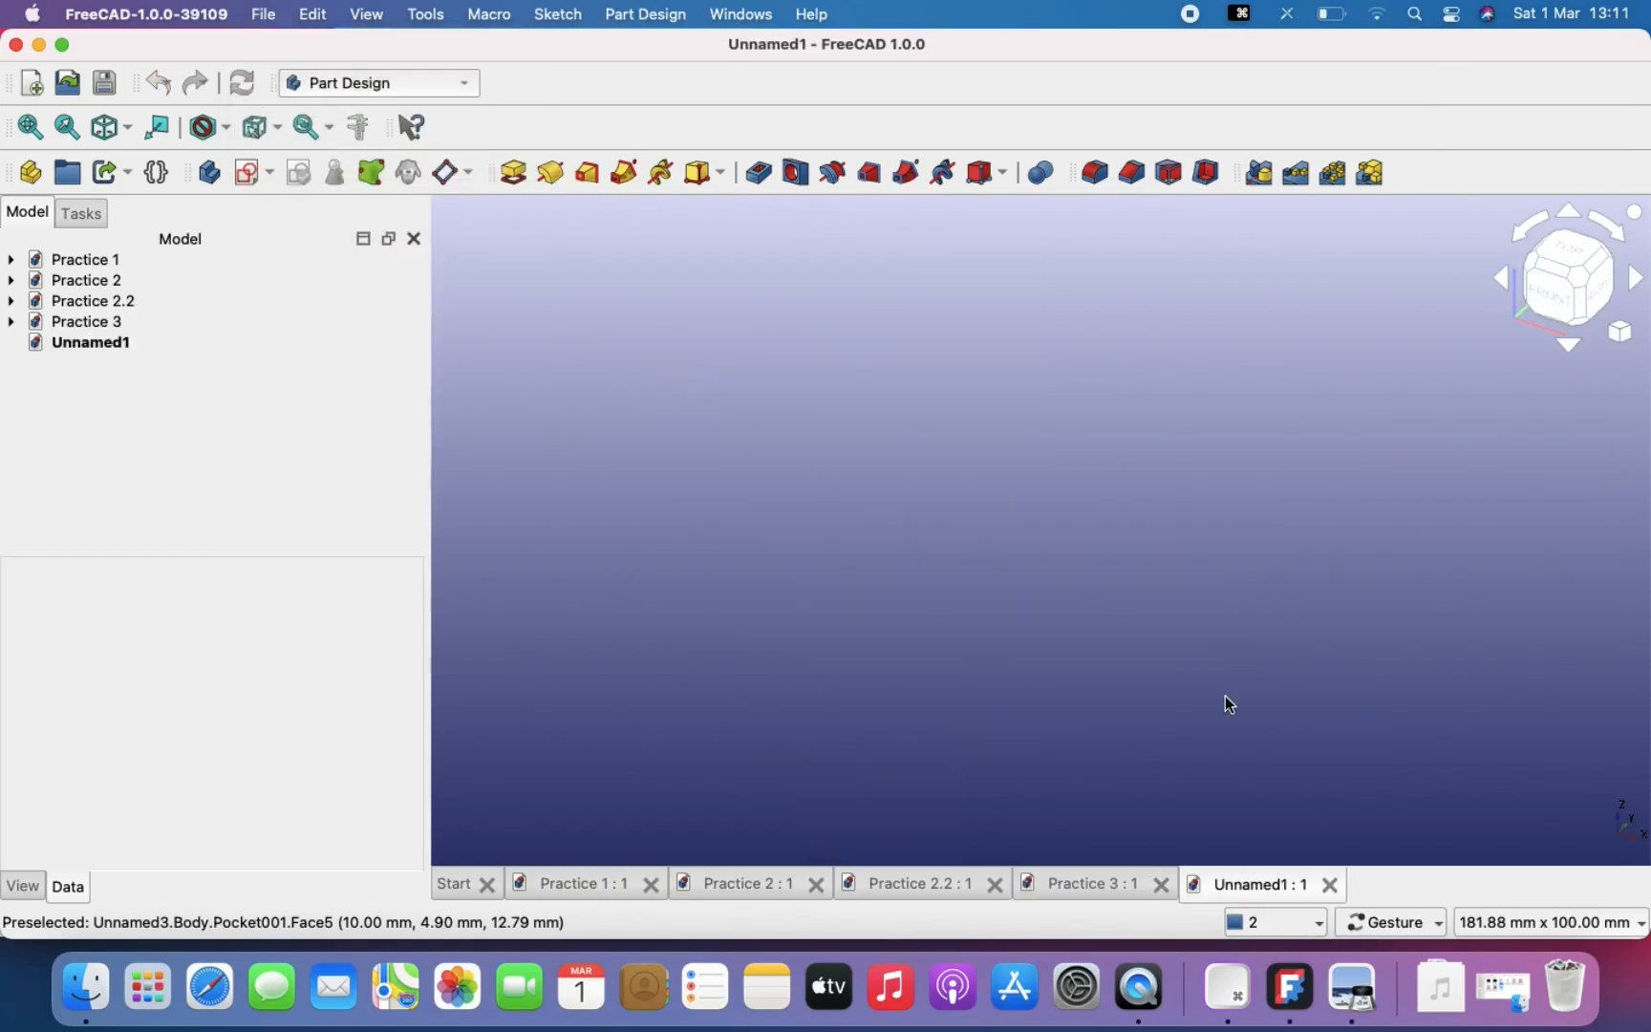
Step: Recheck the BLOCK 004 drawing in Preview, and start a new sketch on the XY plane in FreeCAD
left_click(1352, 984)
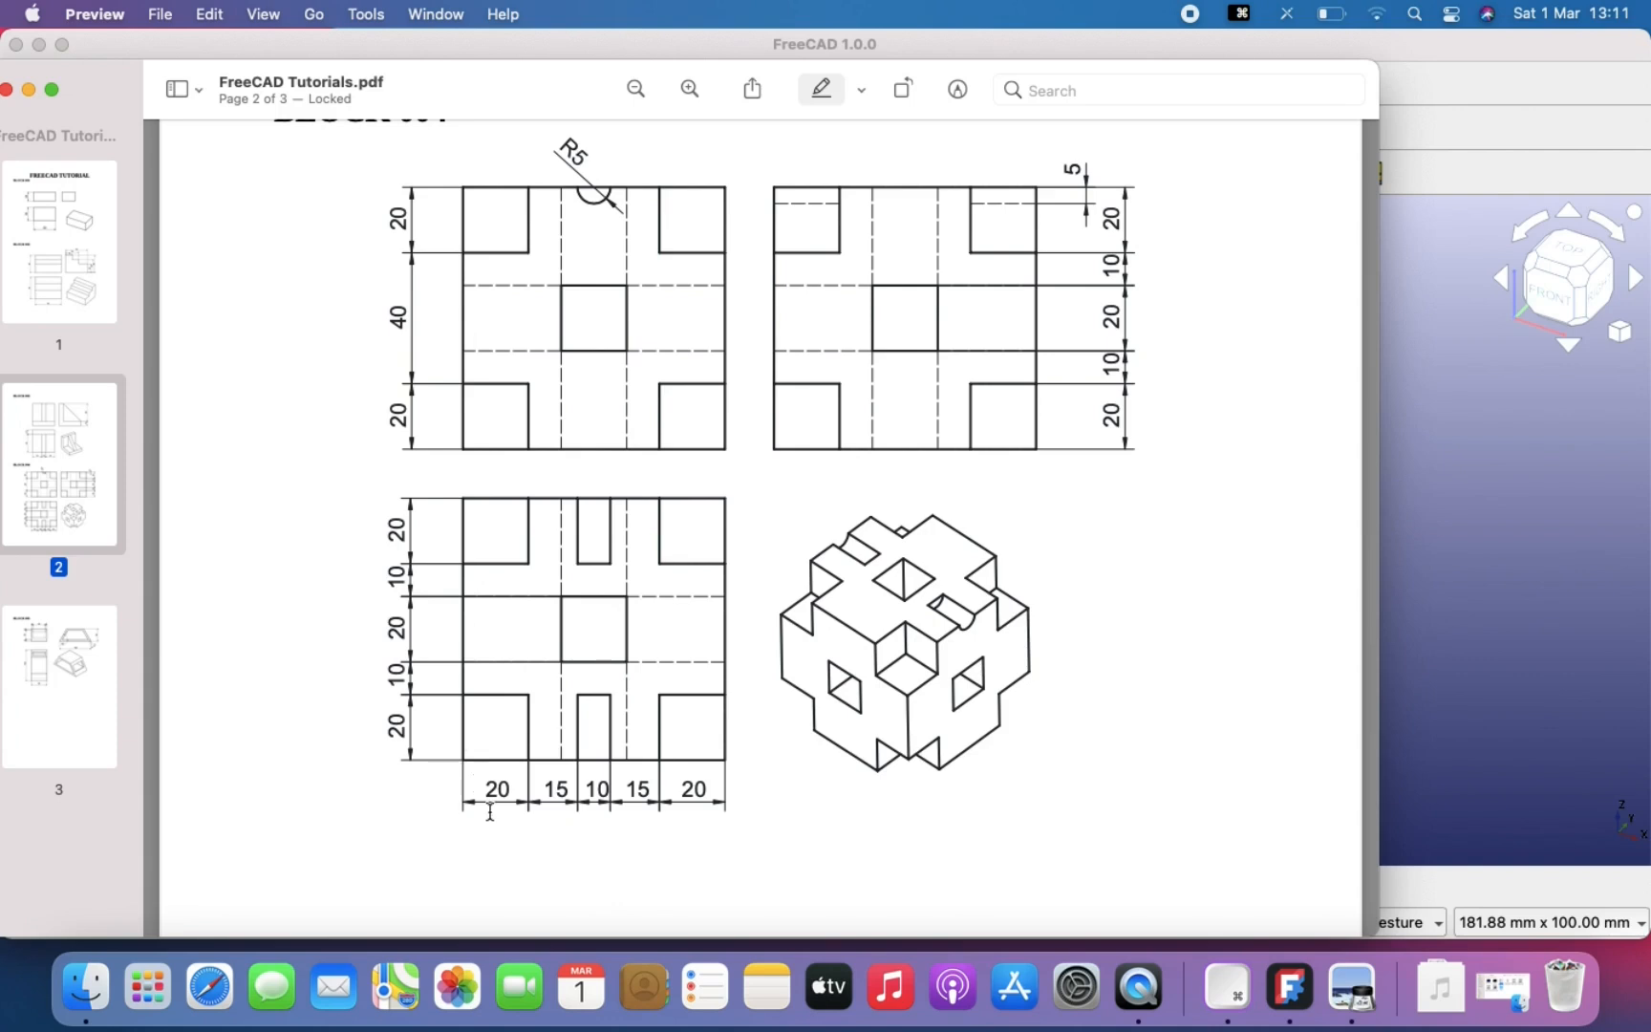
left_click(1601, 647)
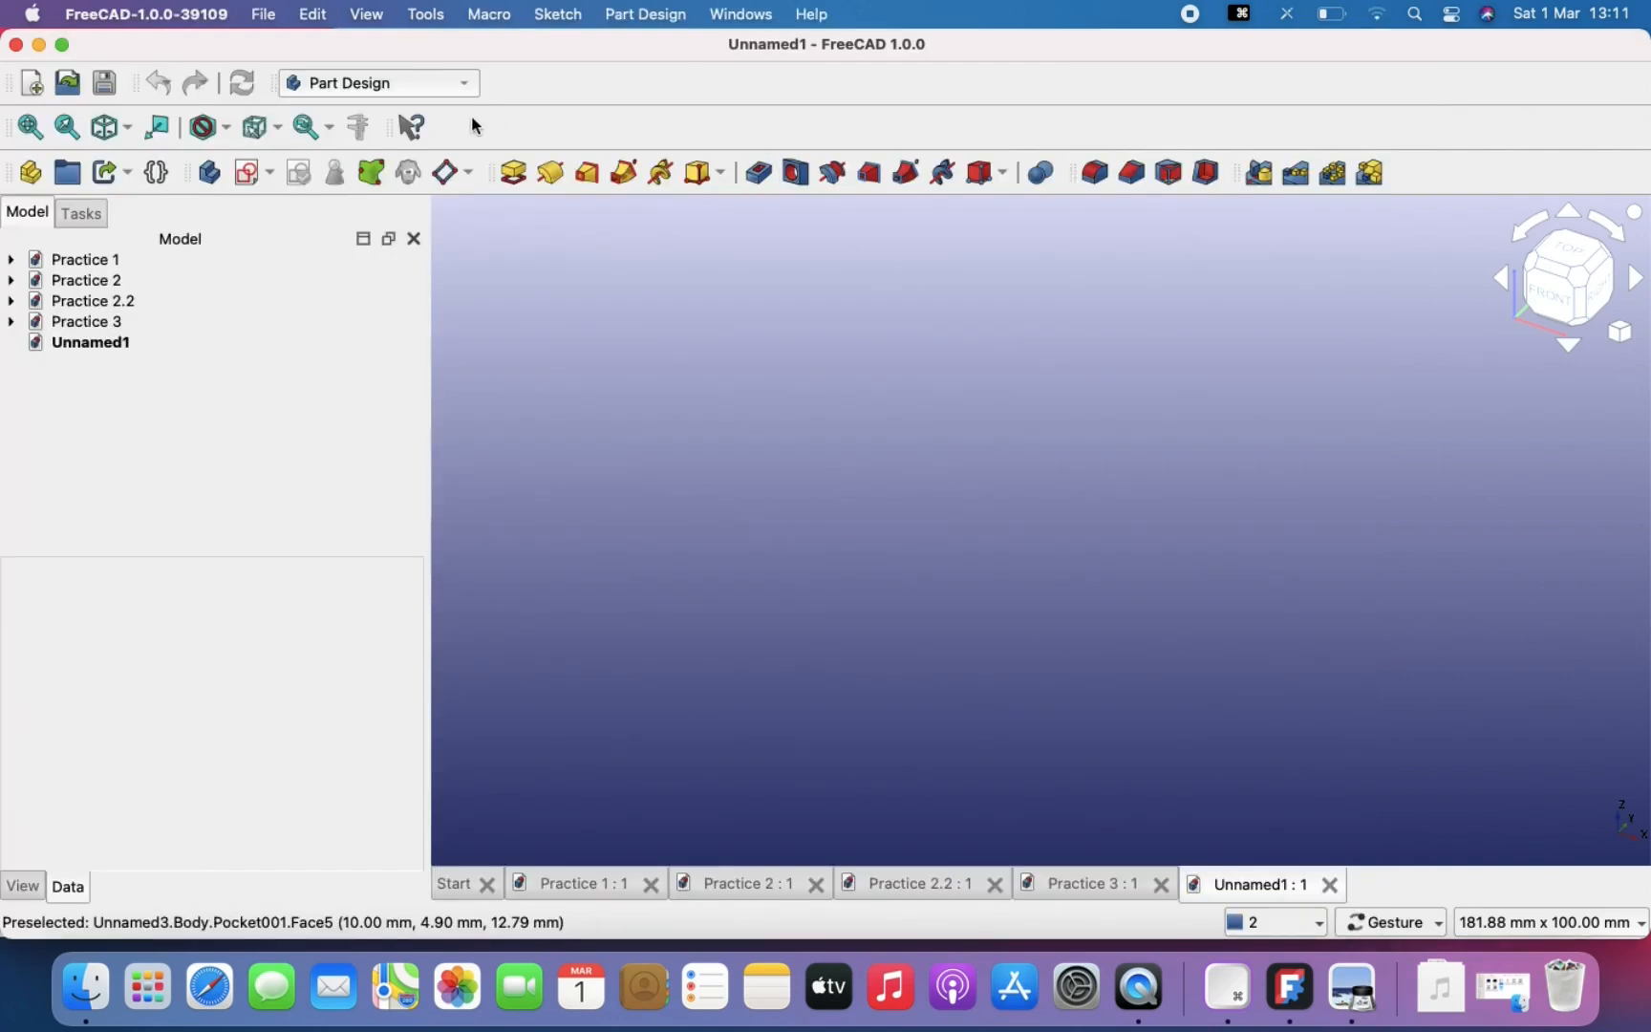
left_click(254, 173)
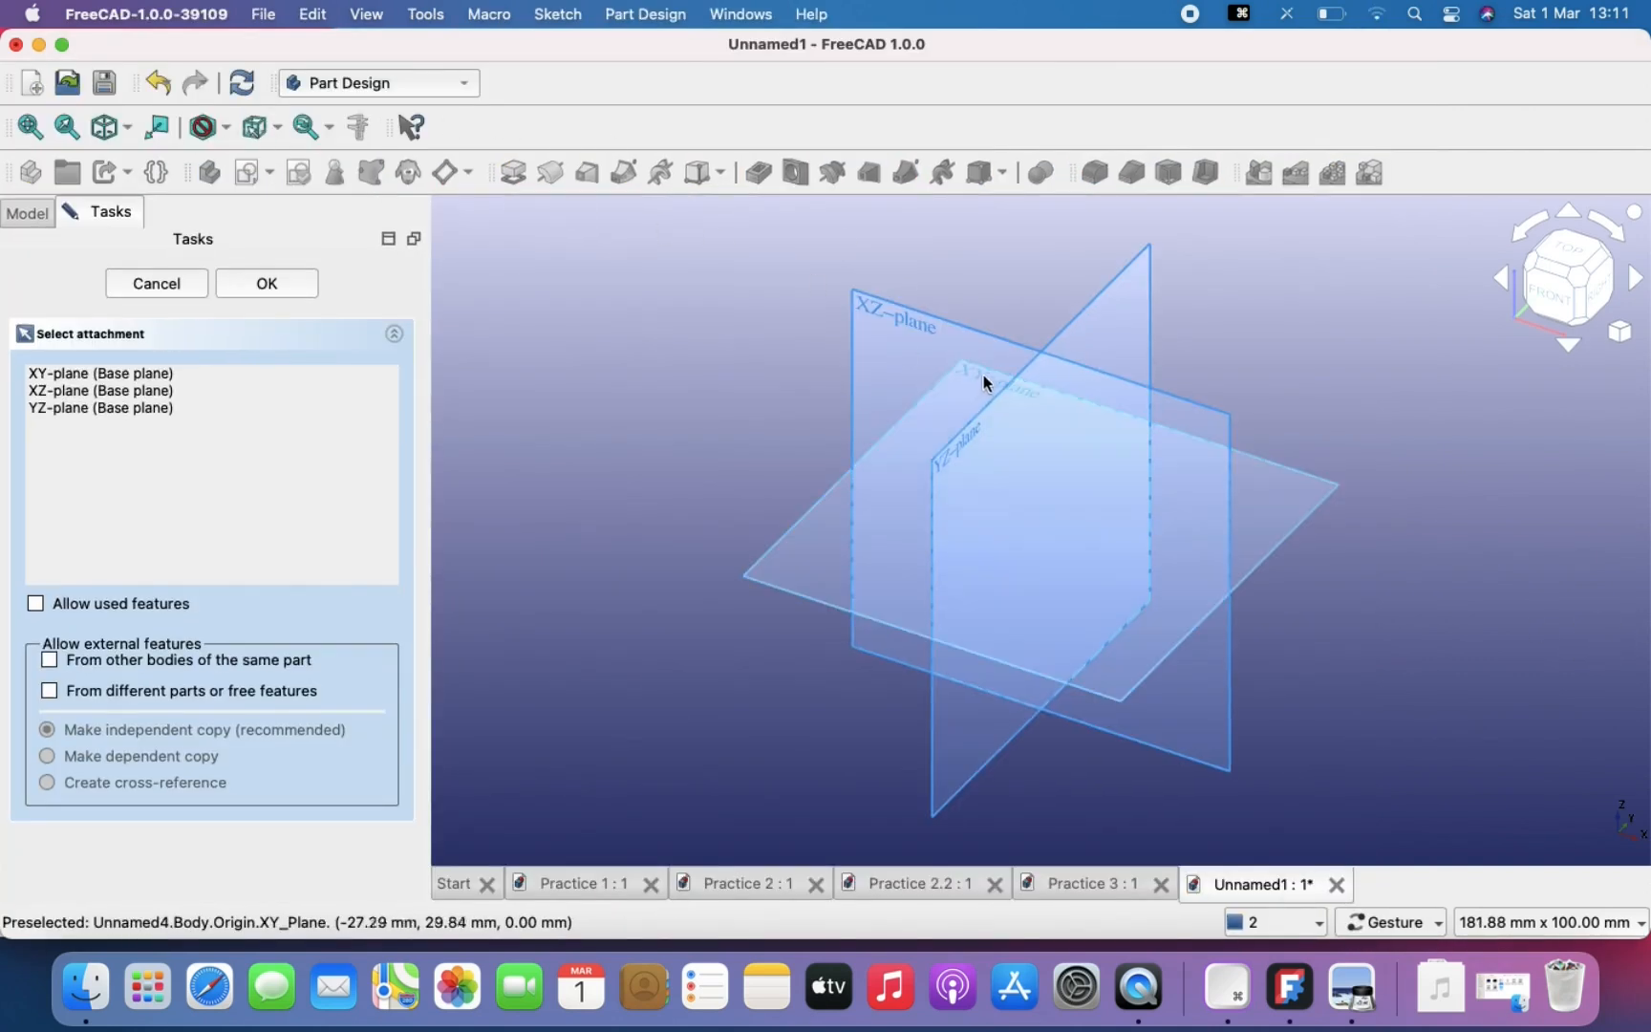
left_click(985, 373)
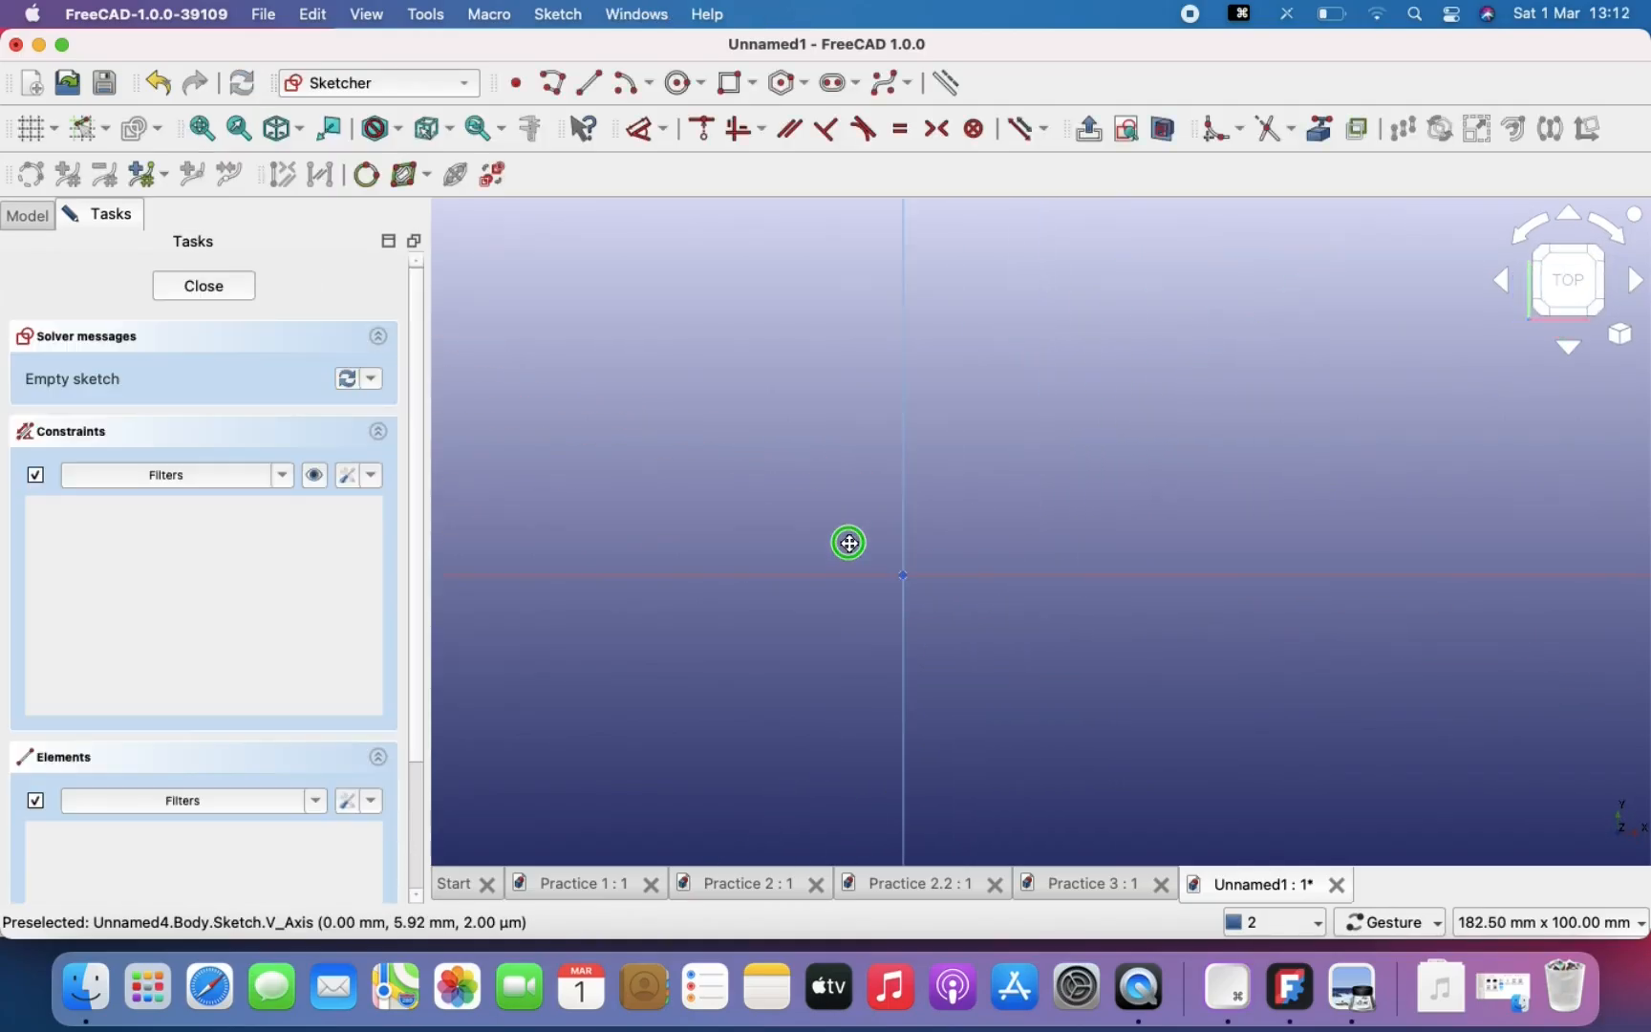
Step: Sketch a rectangle about 49.8 by 43.6 mm with its lower-left corner on the origin
left_click(734, 80)
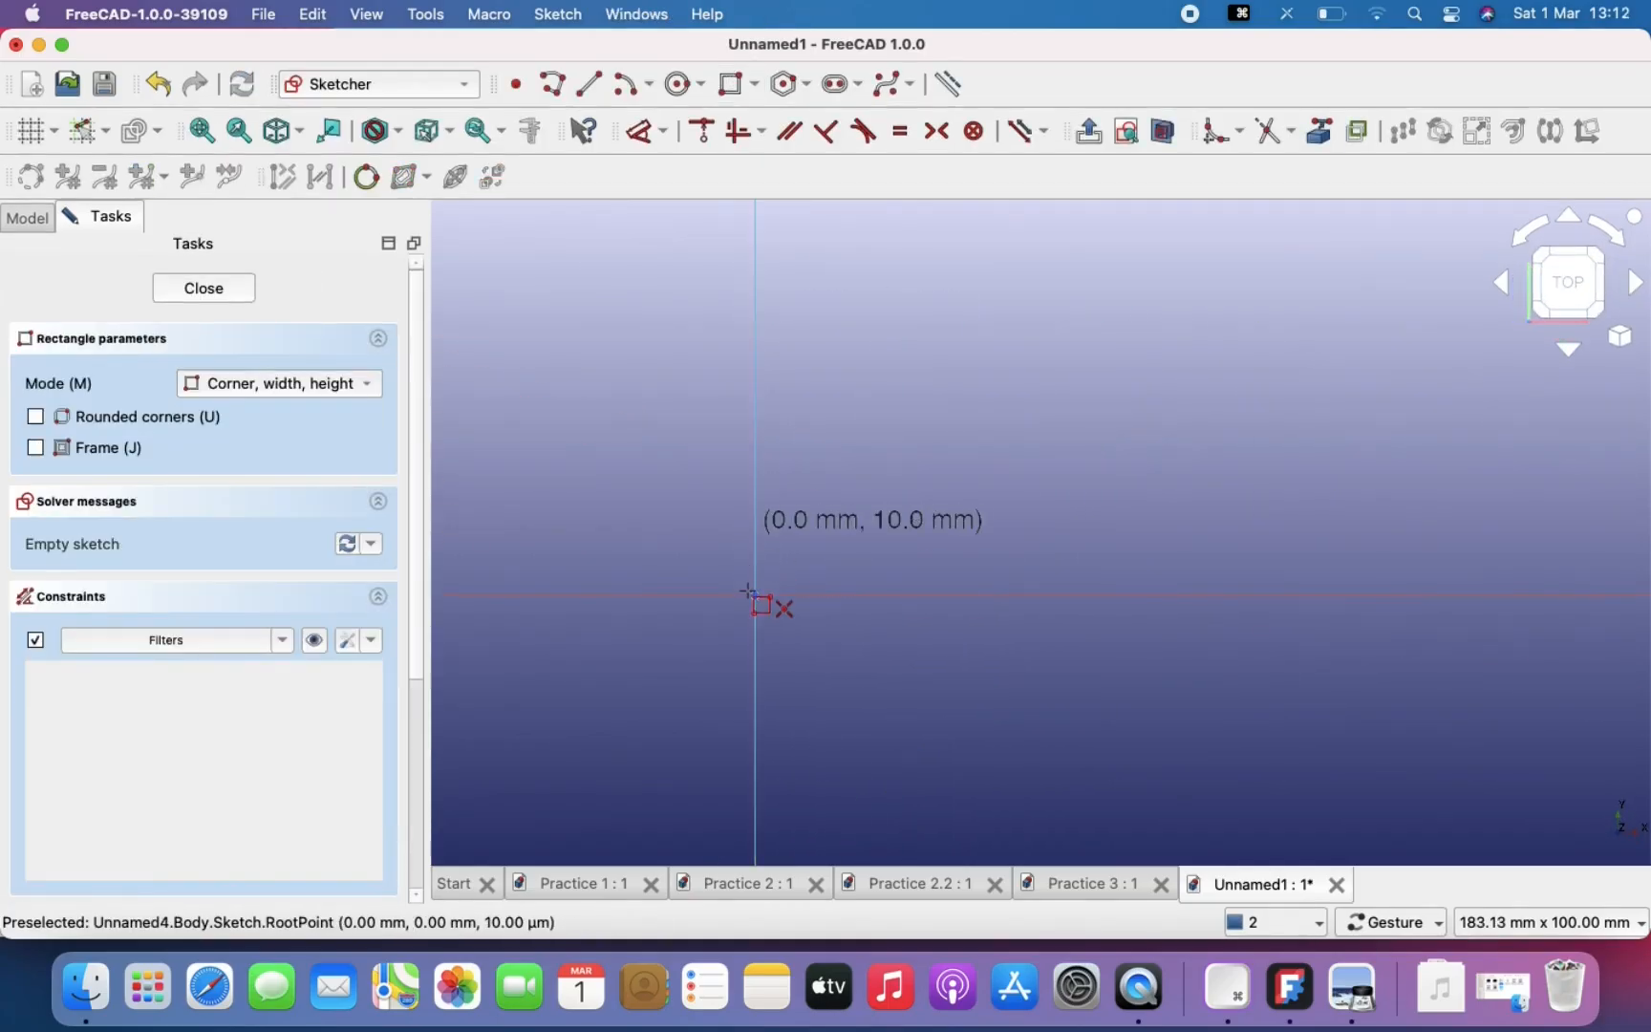
left_click(1088, 304)
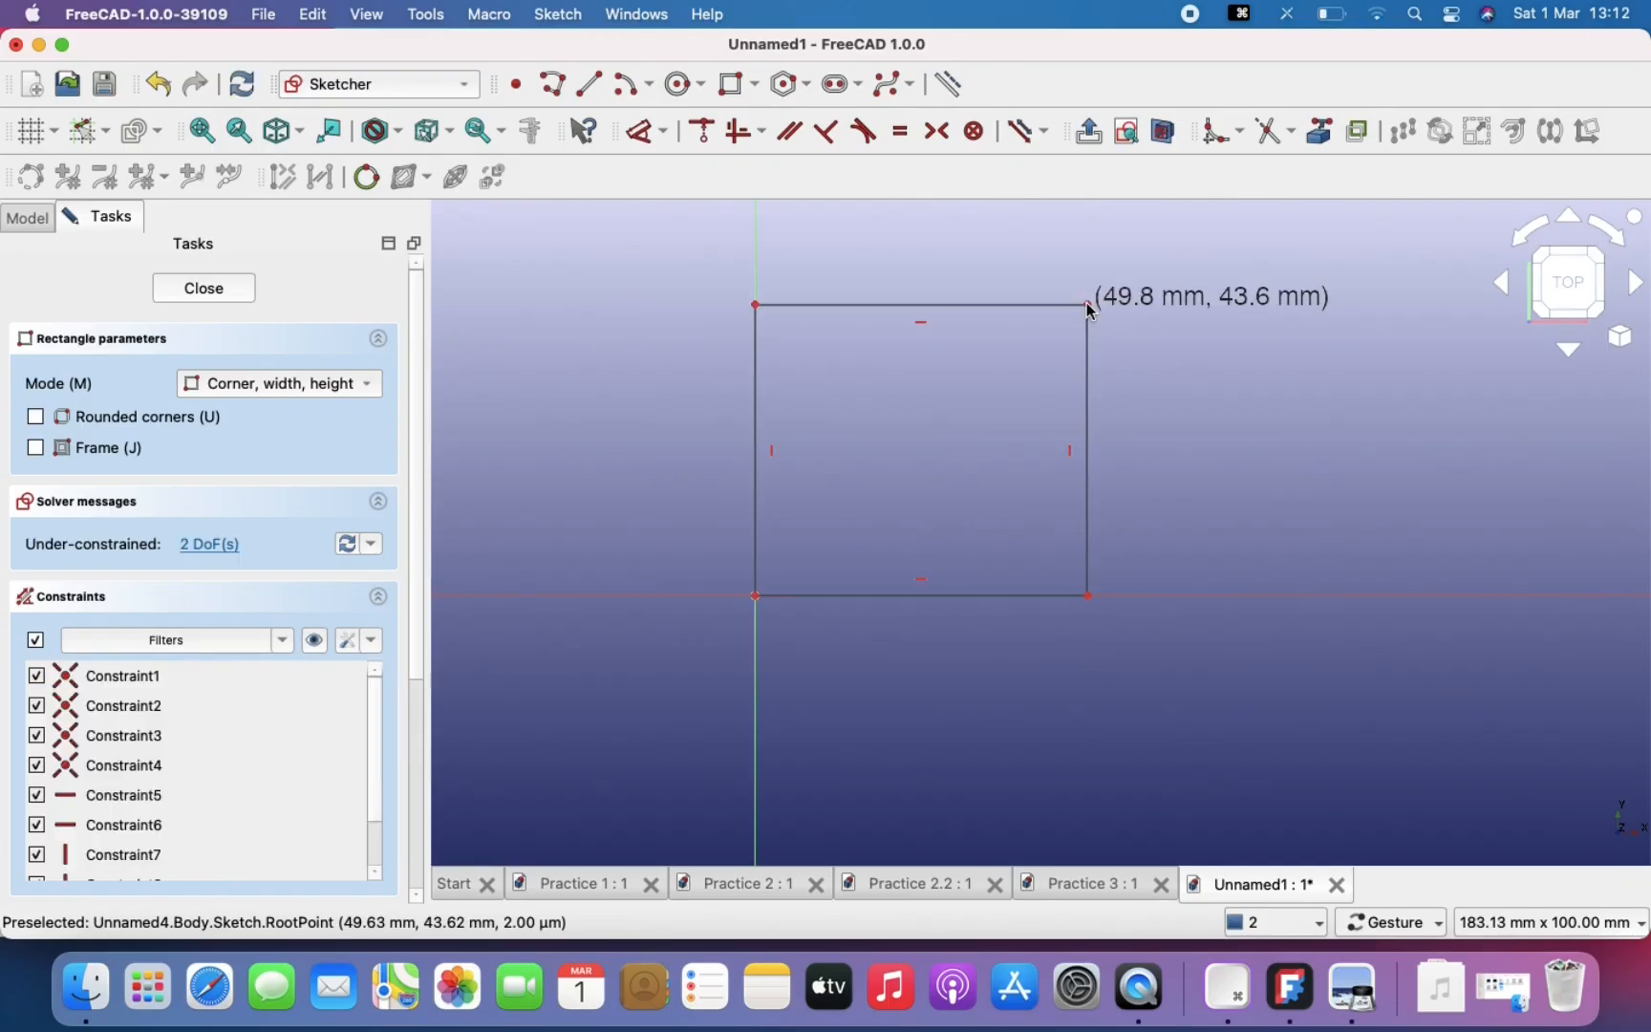
key("Escape")
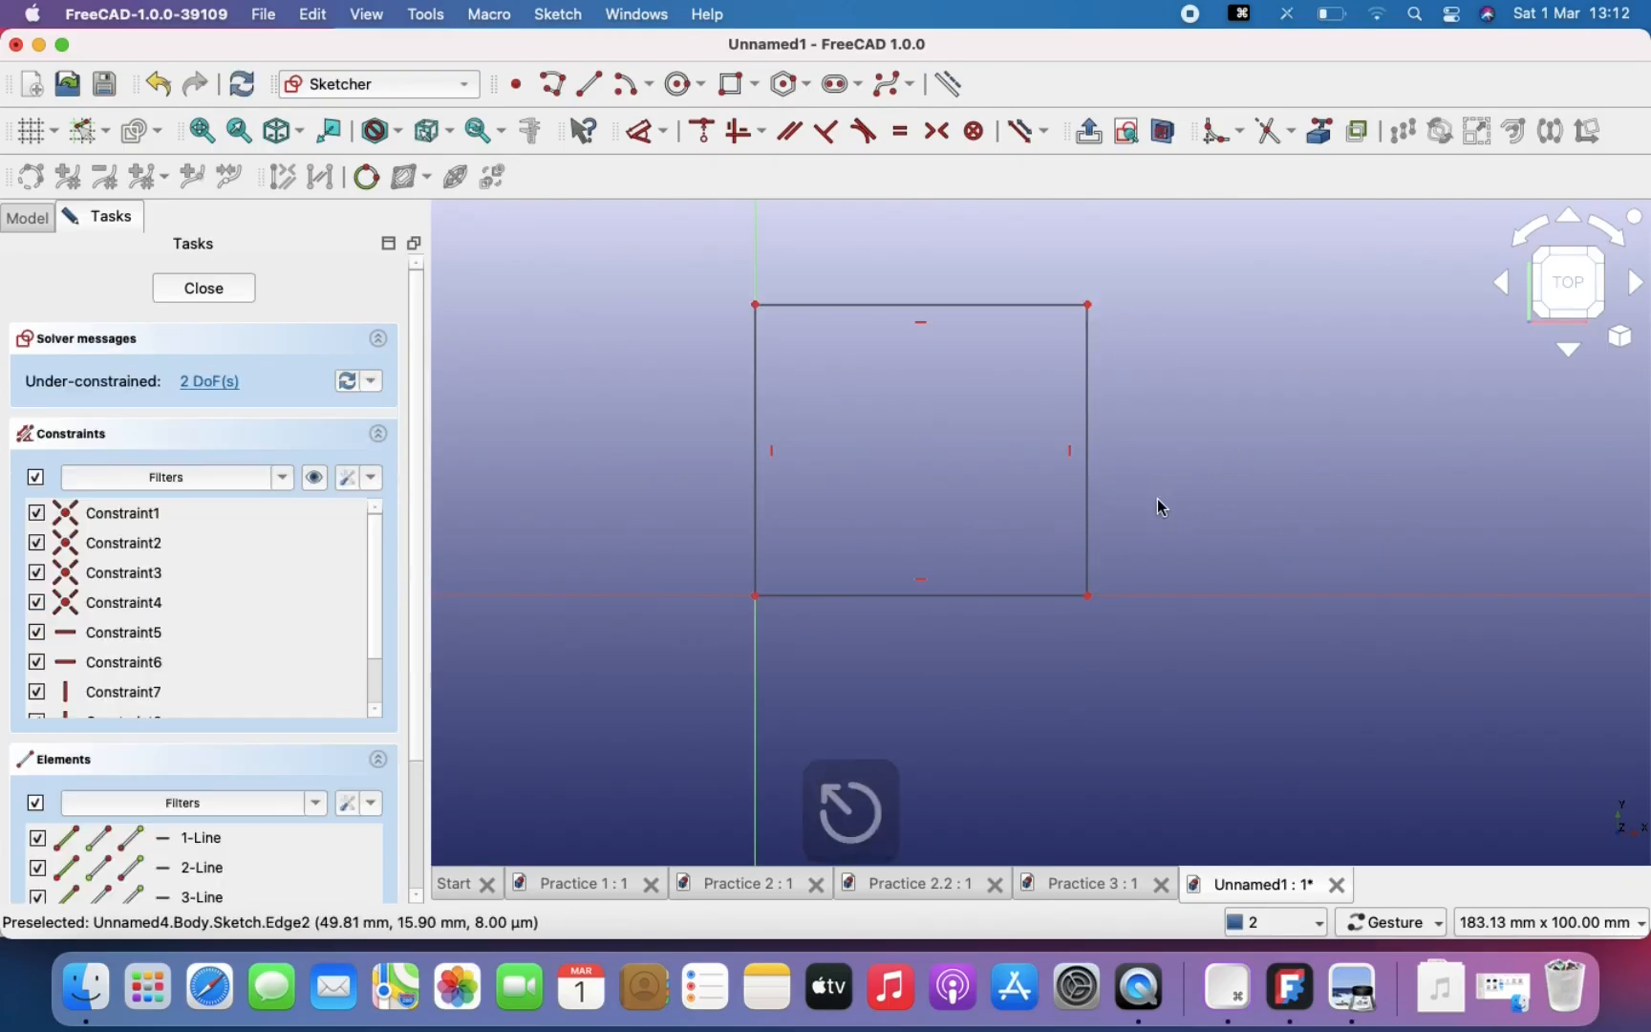
right_click_drag(1157, 499, 1277, 582)
scroll(1134, 620, "up", 3)
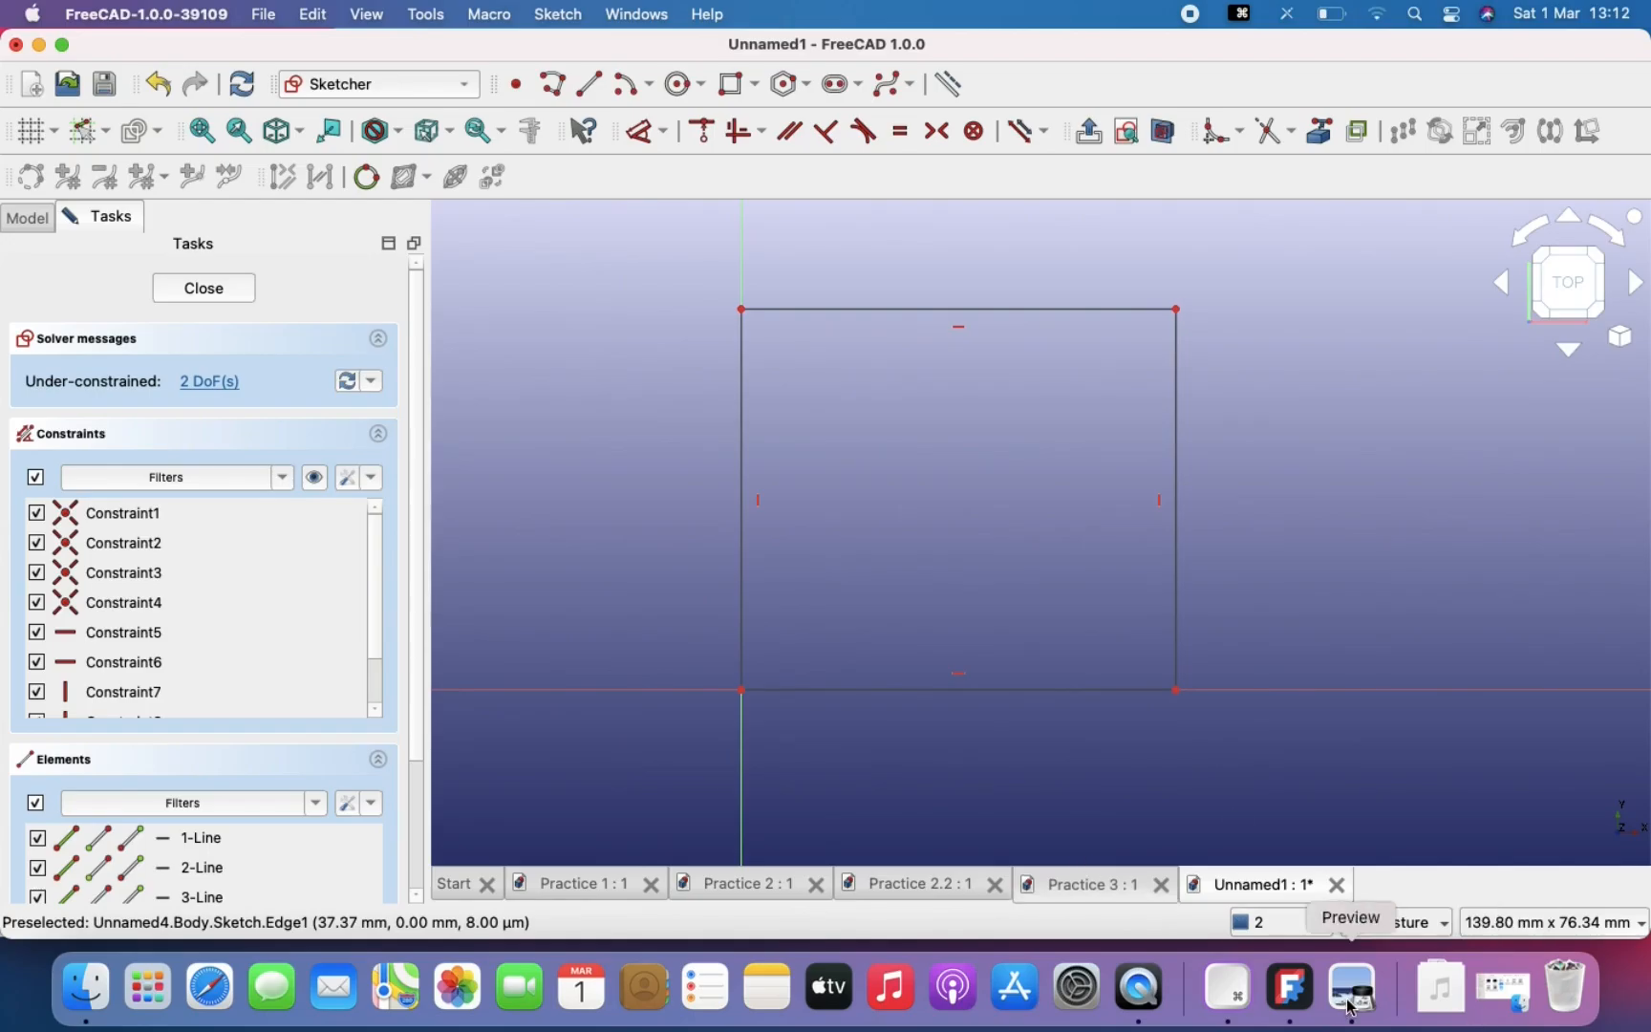
Step: Resize the Preview and FreeCAD windows to sit side by side, keeping the BLOCK 004 drawing and the sketched rectangle in view
left_click(1372, 1015)
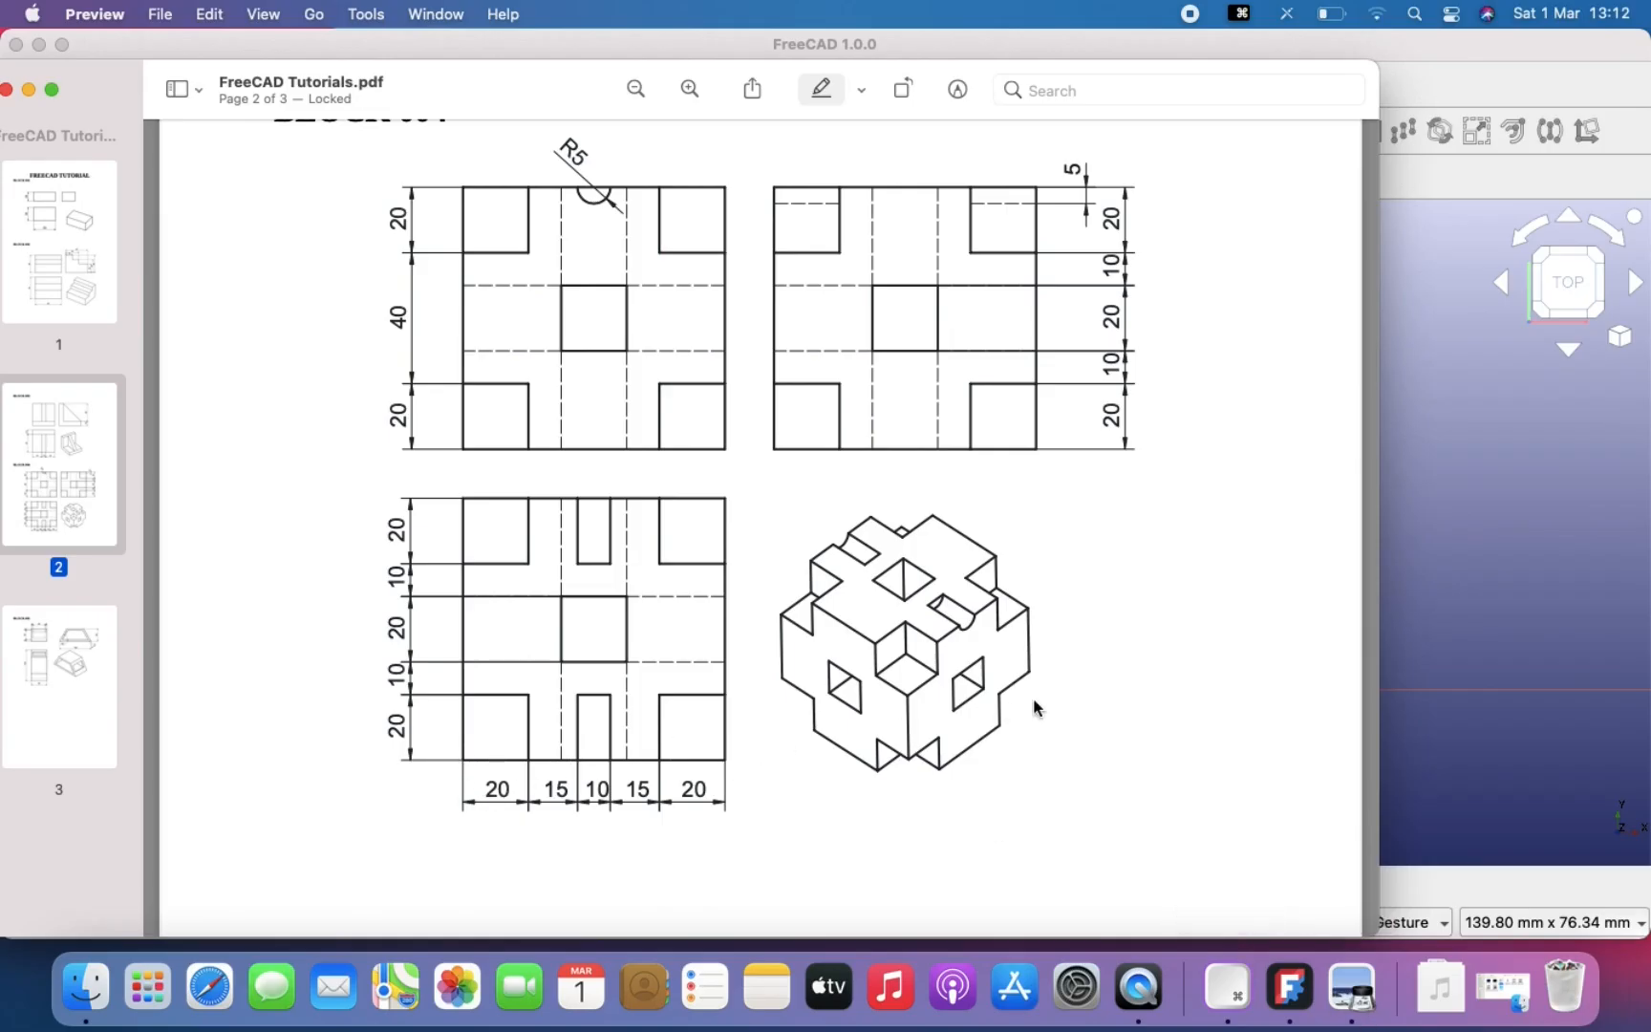
left_click_drag(1378, 321, 790, 306)
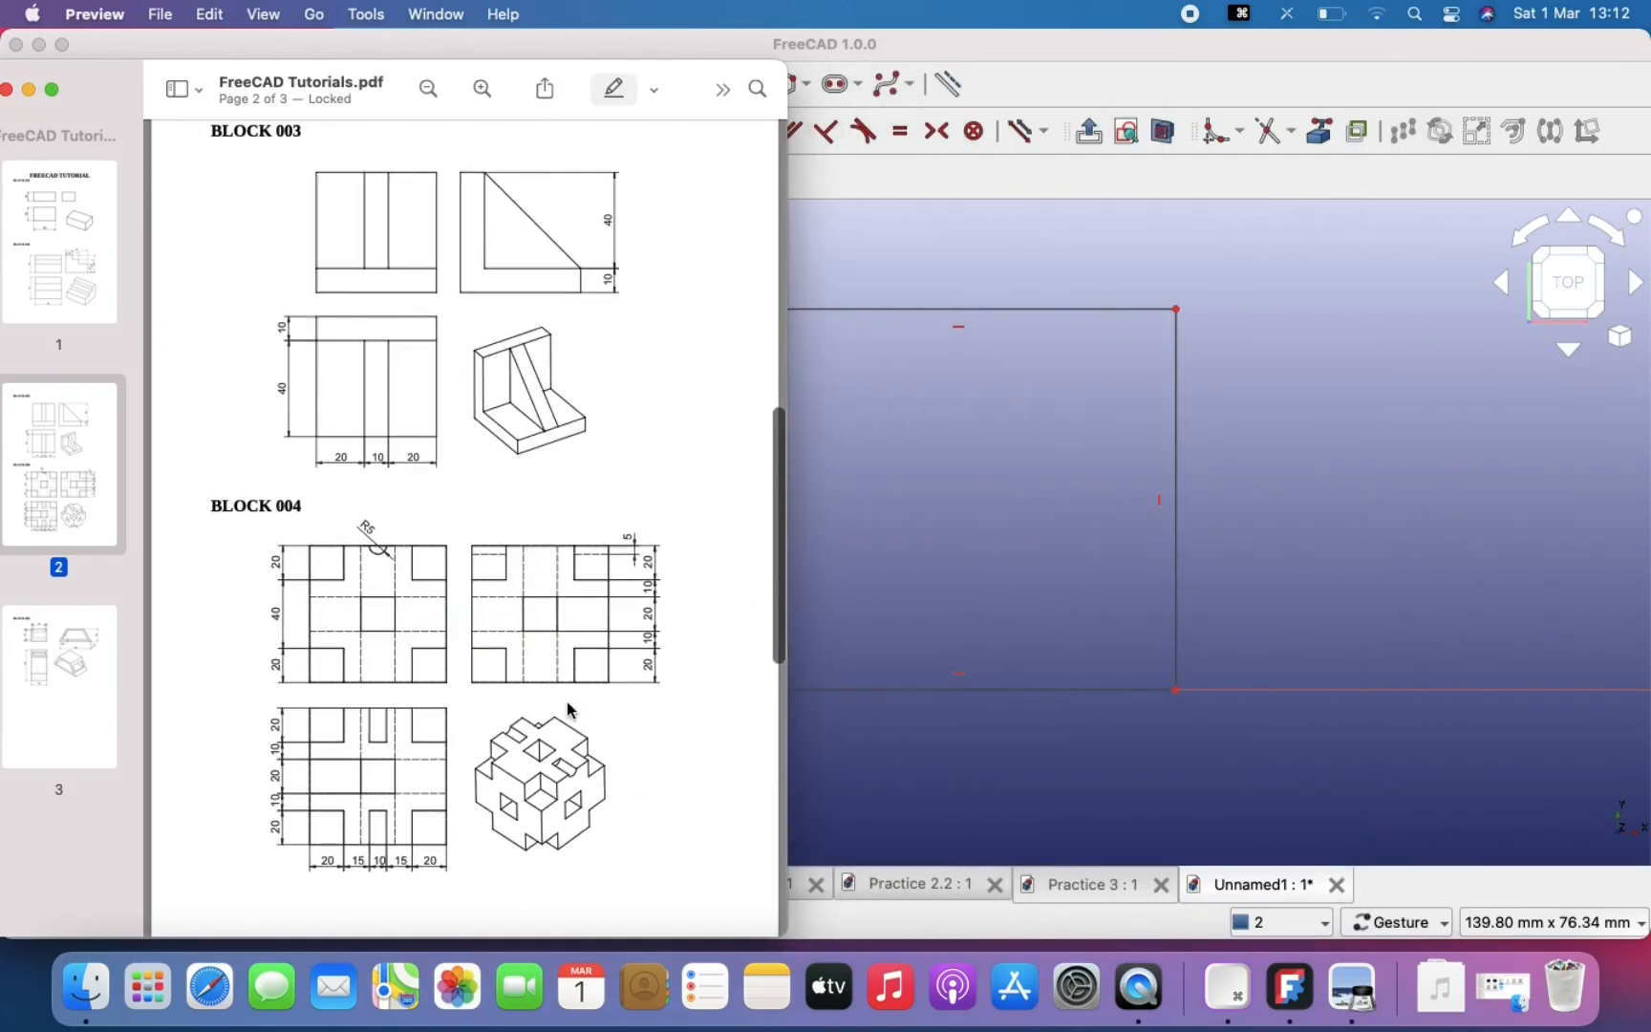
scroll(566, 712, "down", 5)
left_click(1511, 766)
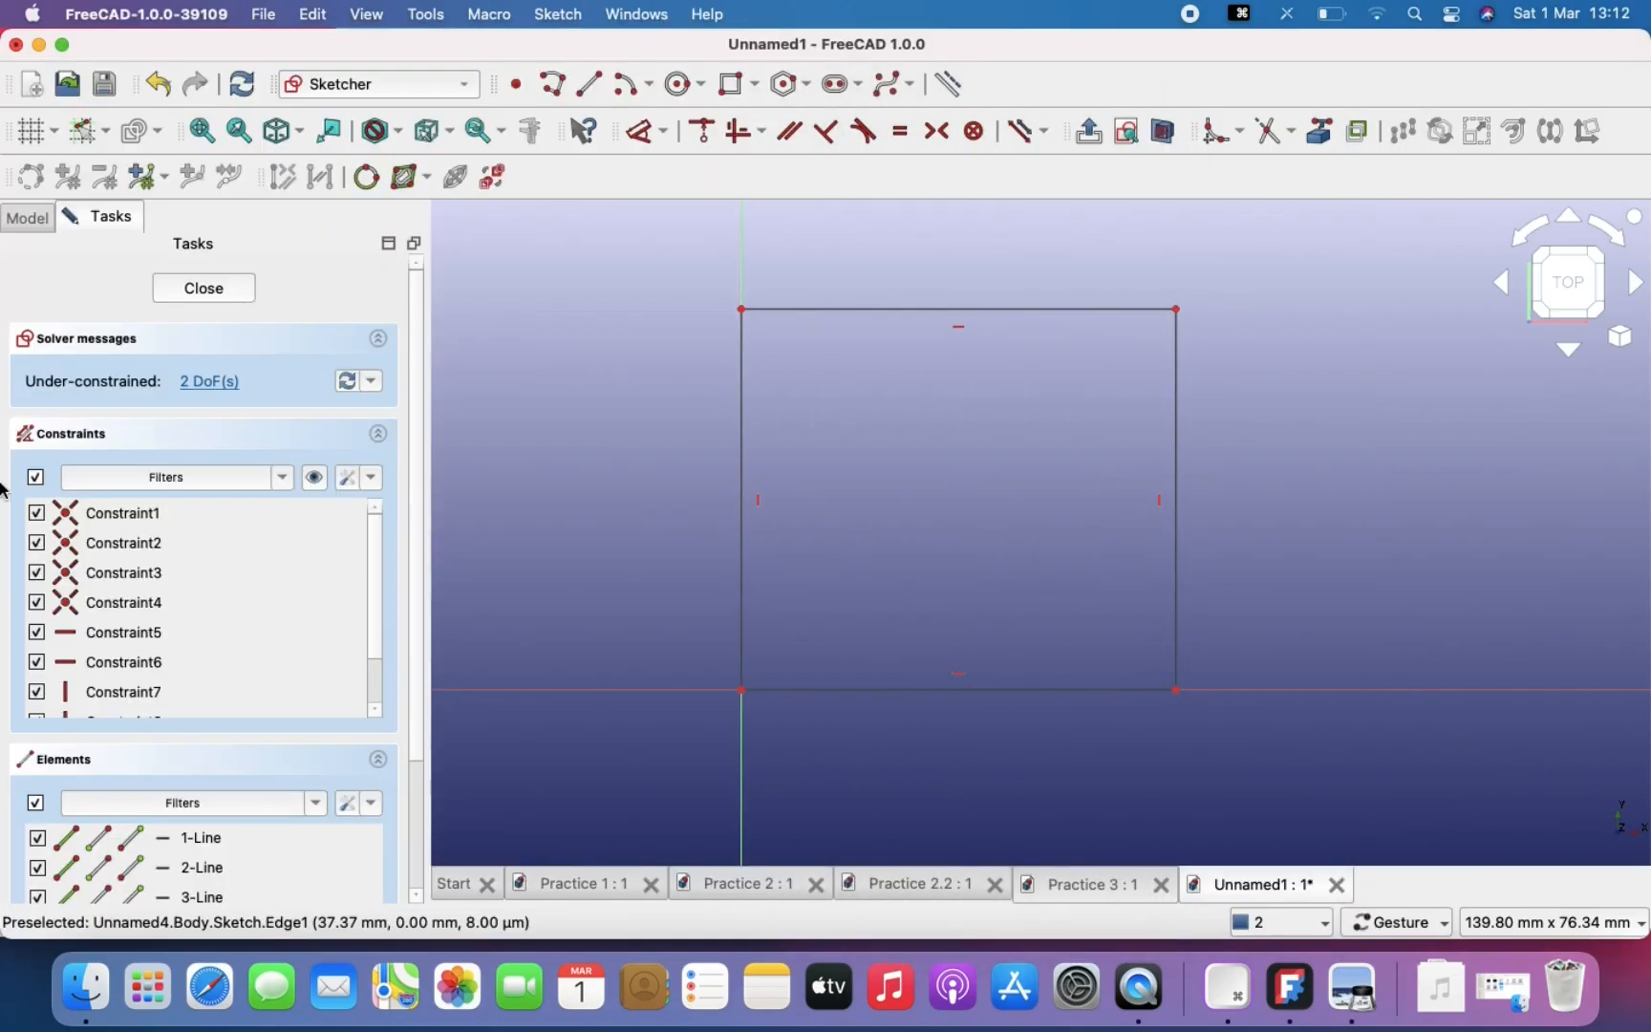
left_click_drag(4, 400, 786, 422)
scroll(1352, 534, "down", 2)
scroll(1353, 535, "up", 2)
right_click_drag(1355, 537, 1388, 535)
left_click(1424, 705)
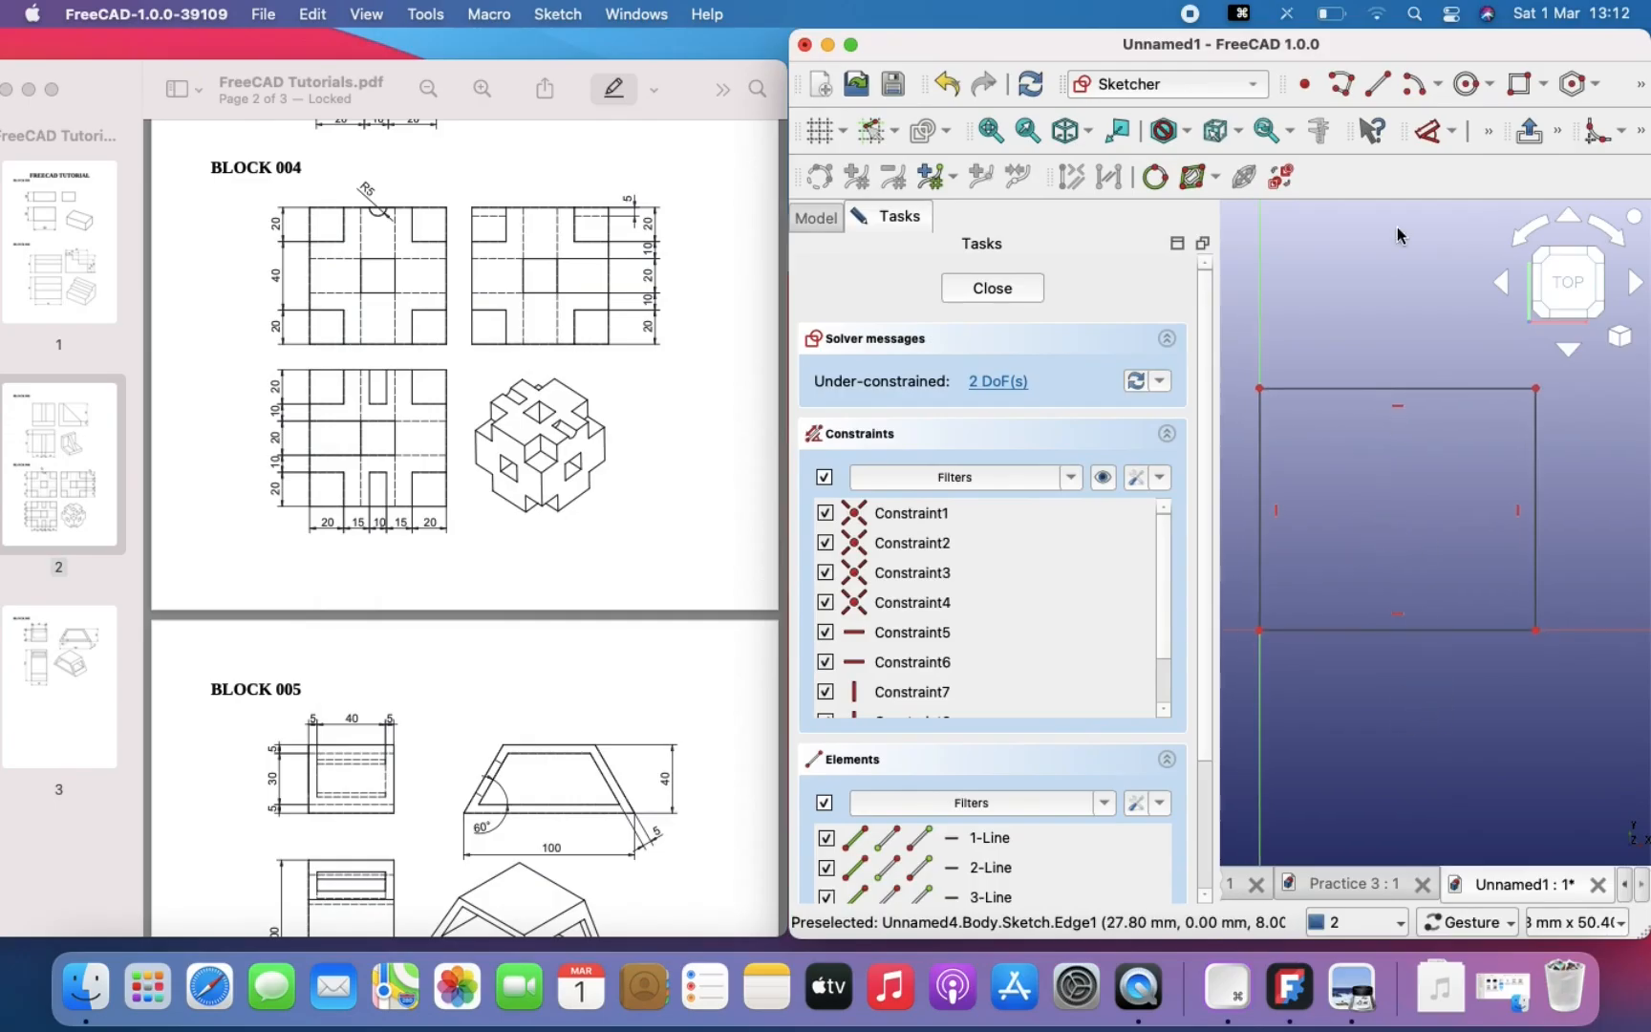
Step: Dimension the length of the rectangle's bottom edge as 20+22 mm, placing the dimension below the edge
left_click(1428, 133)
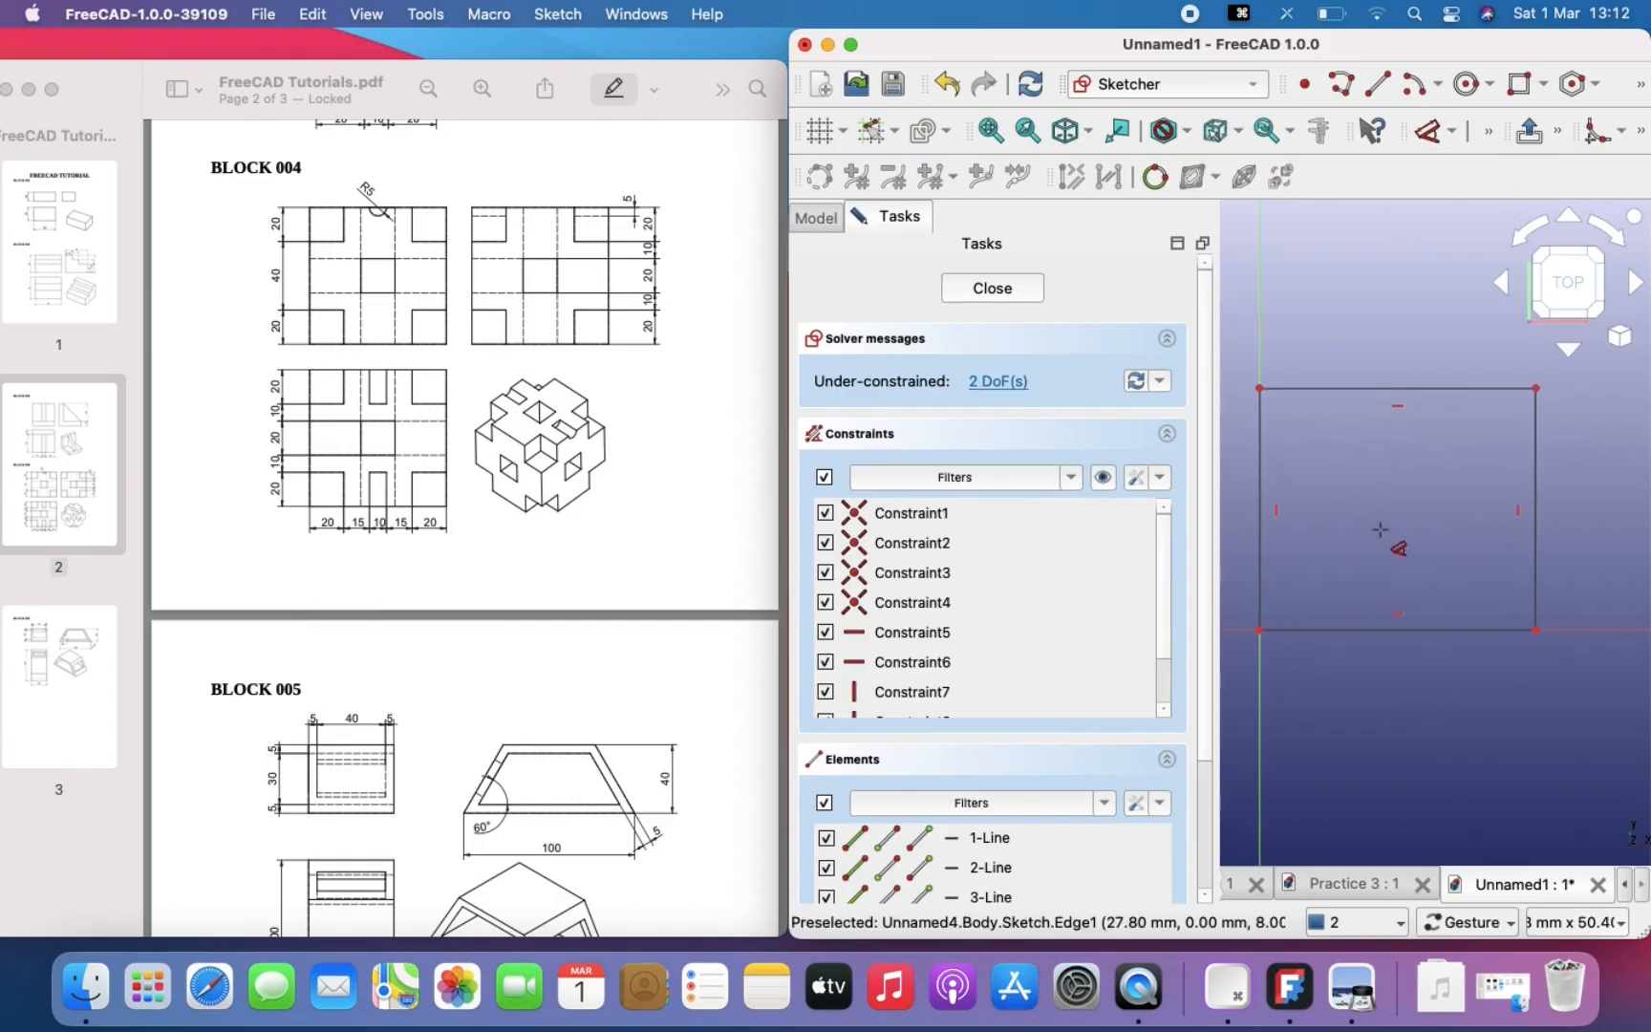
left_click(1399, 631)
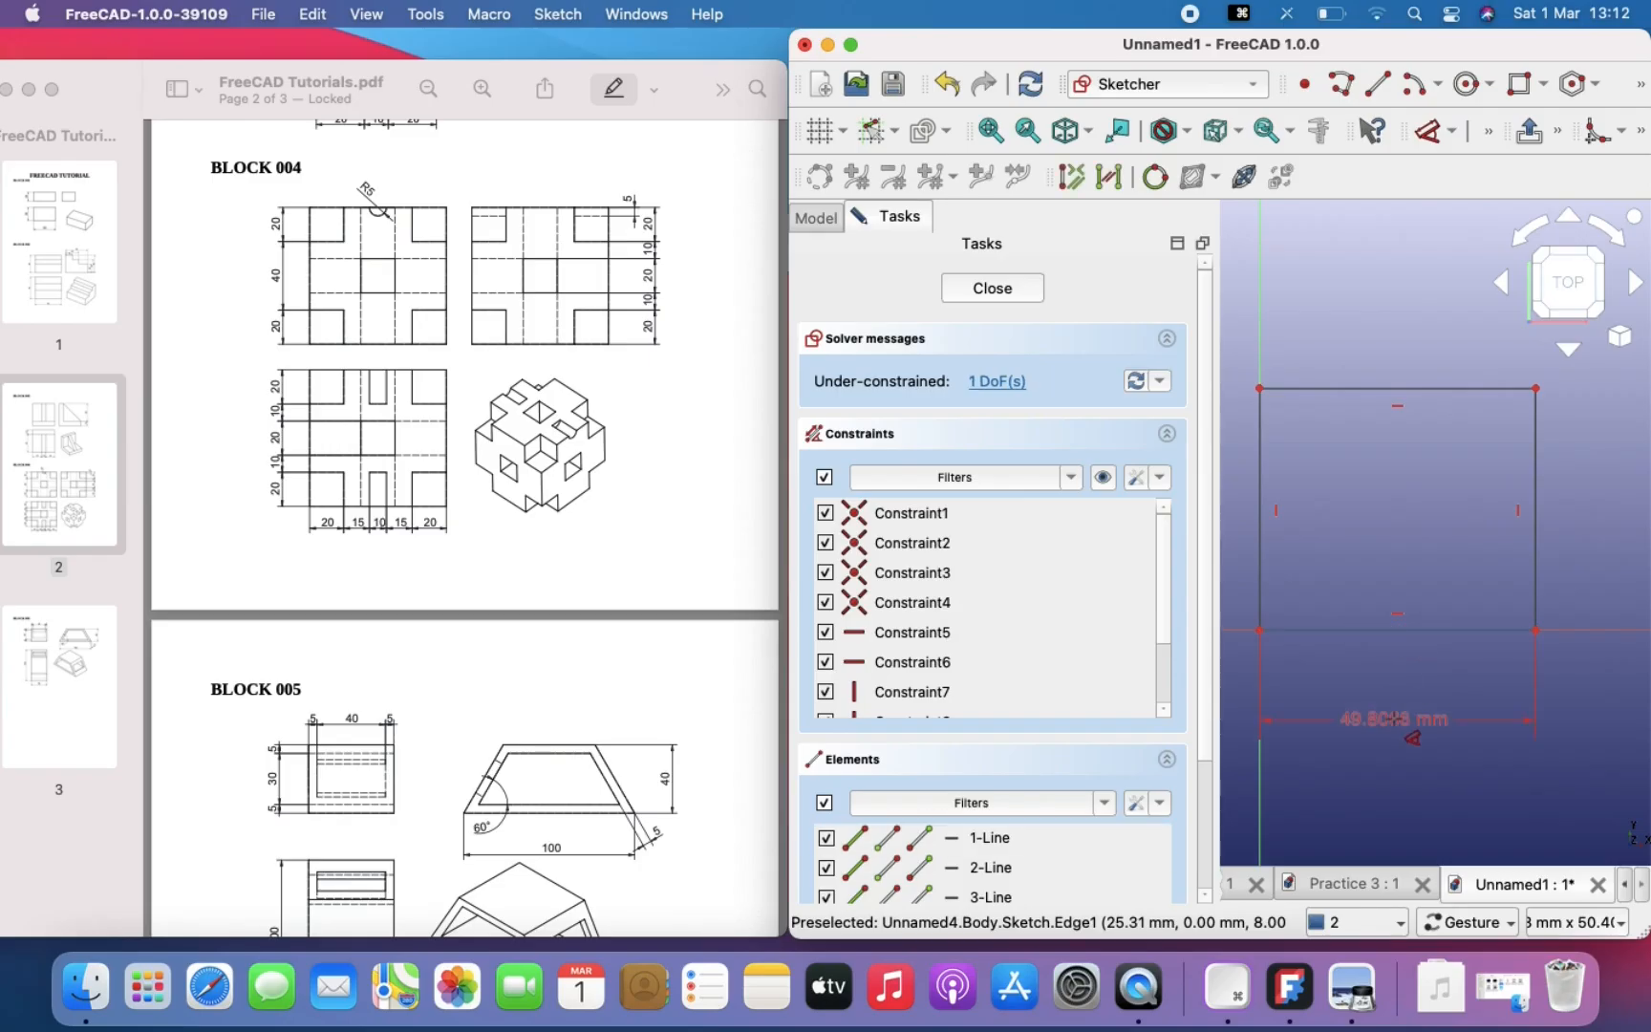
left_click(1412, 733)
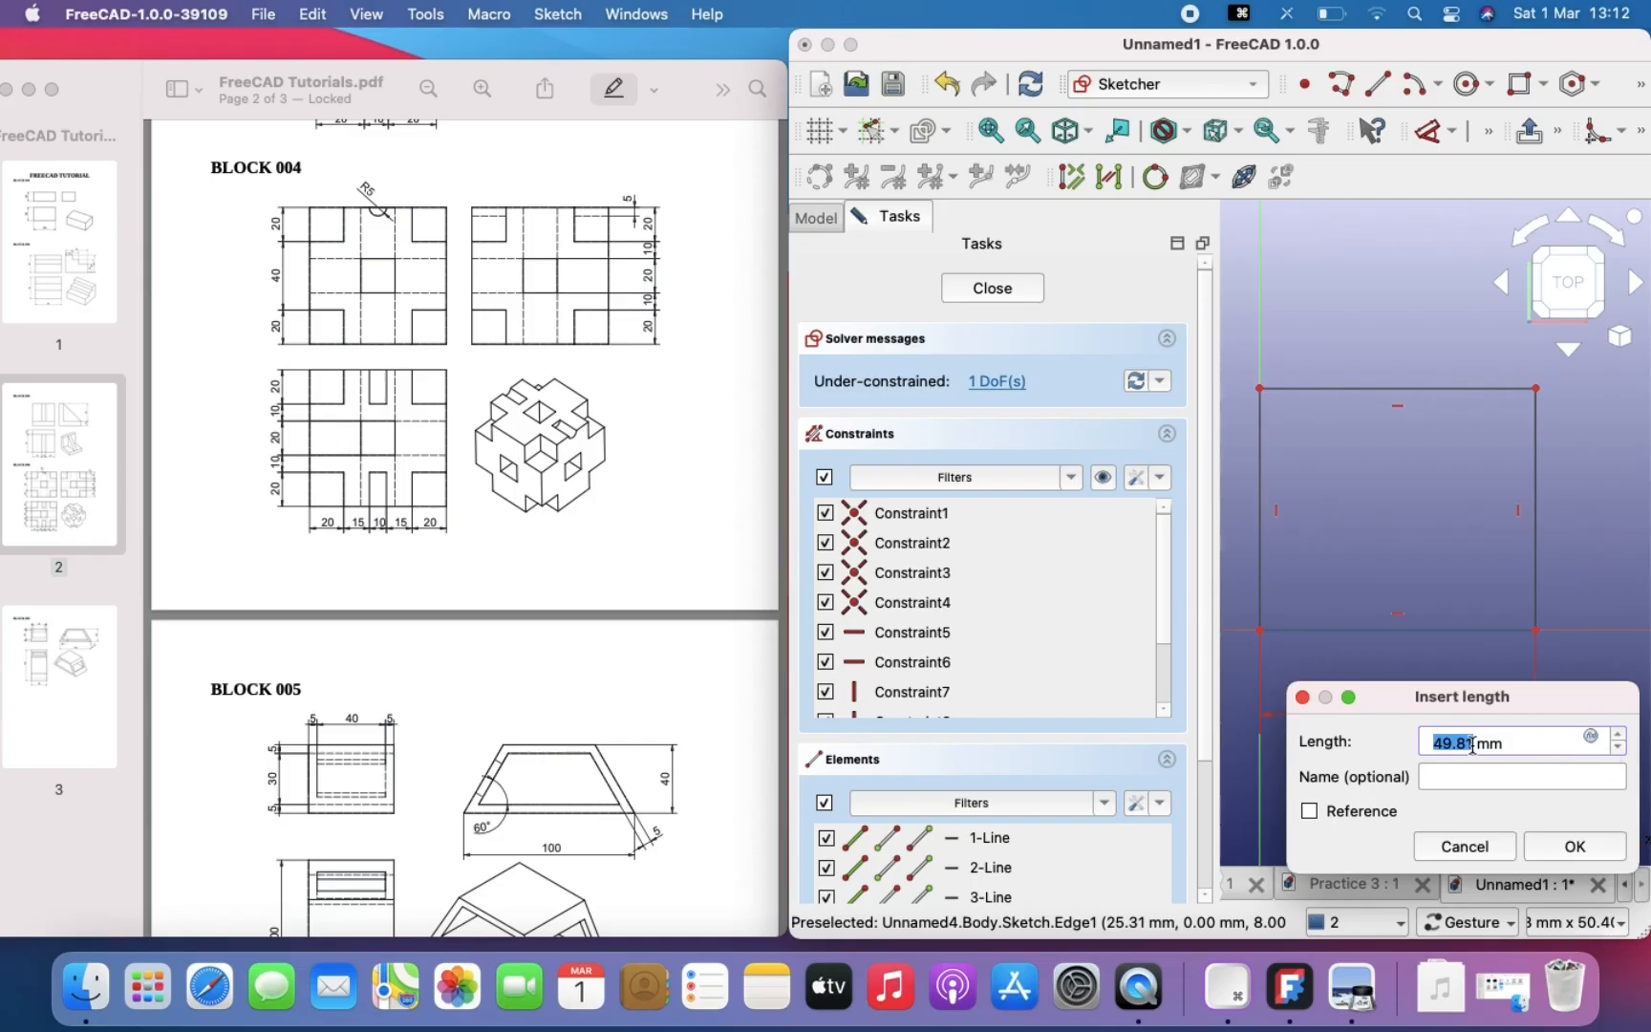
type("20+")
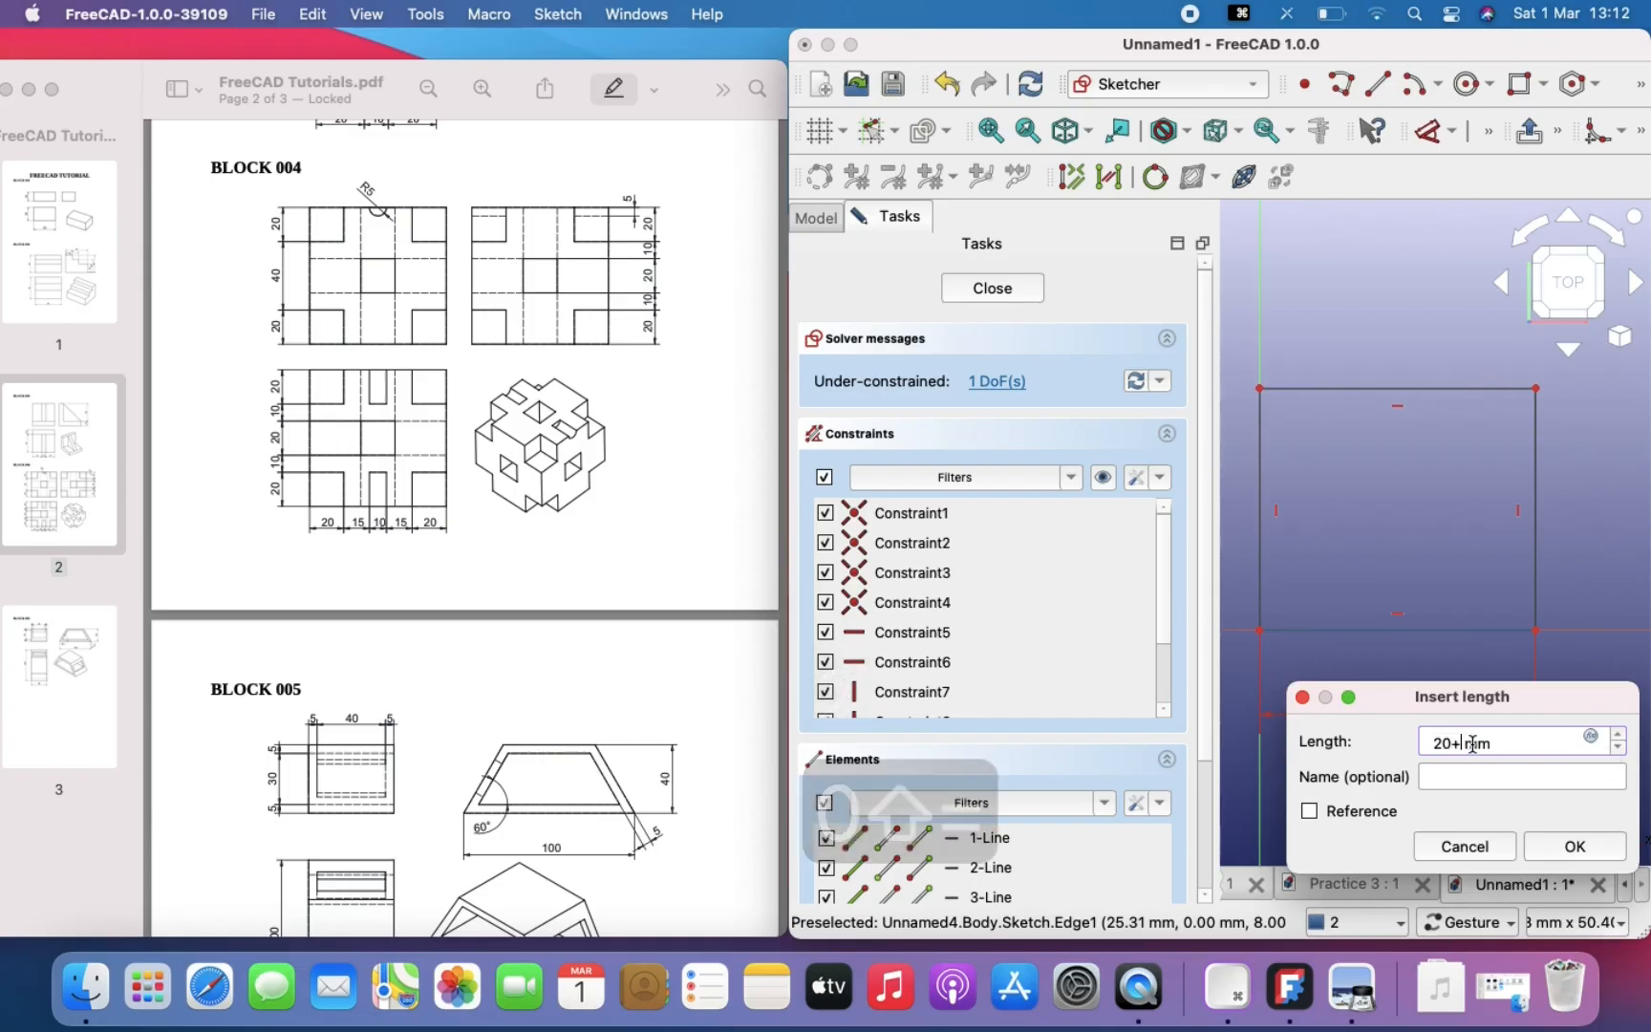
type("22")
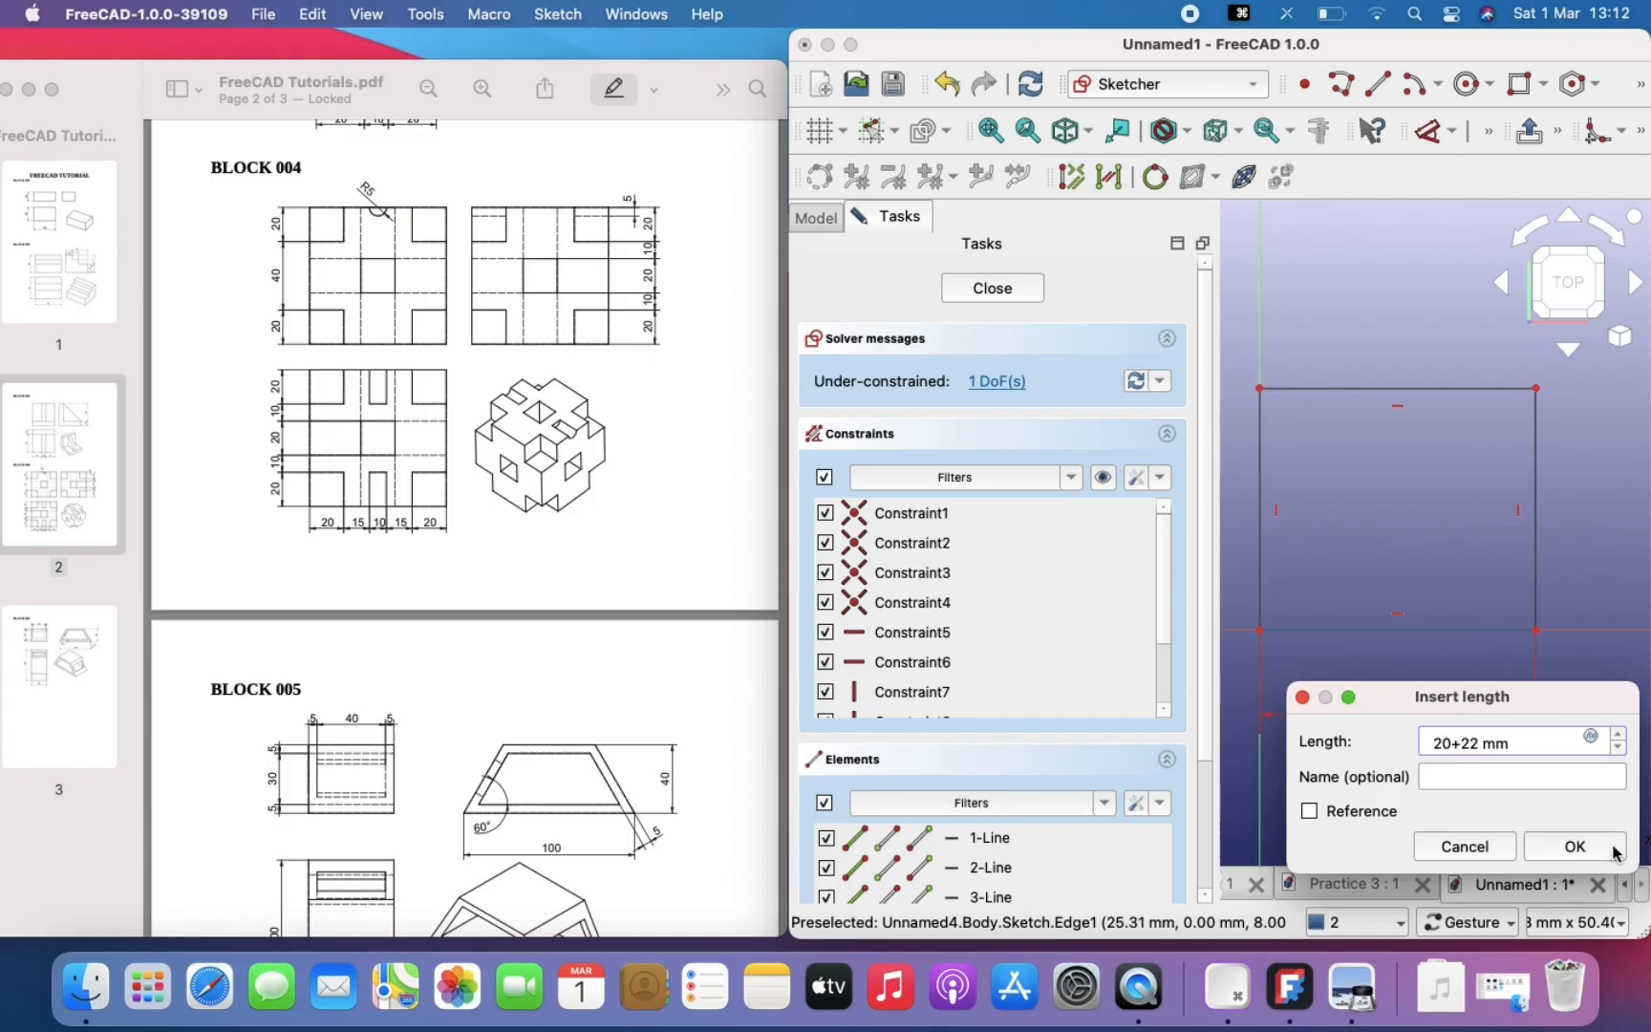
left_click(1599, 858)
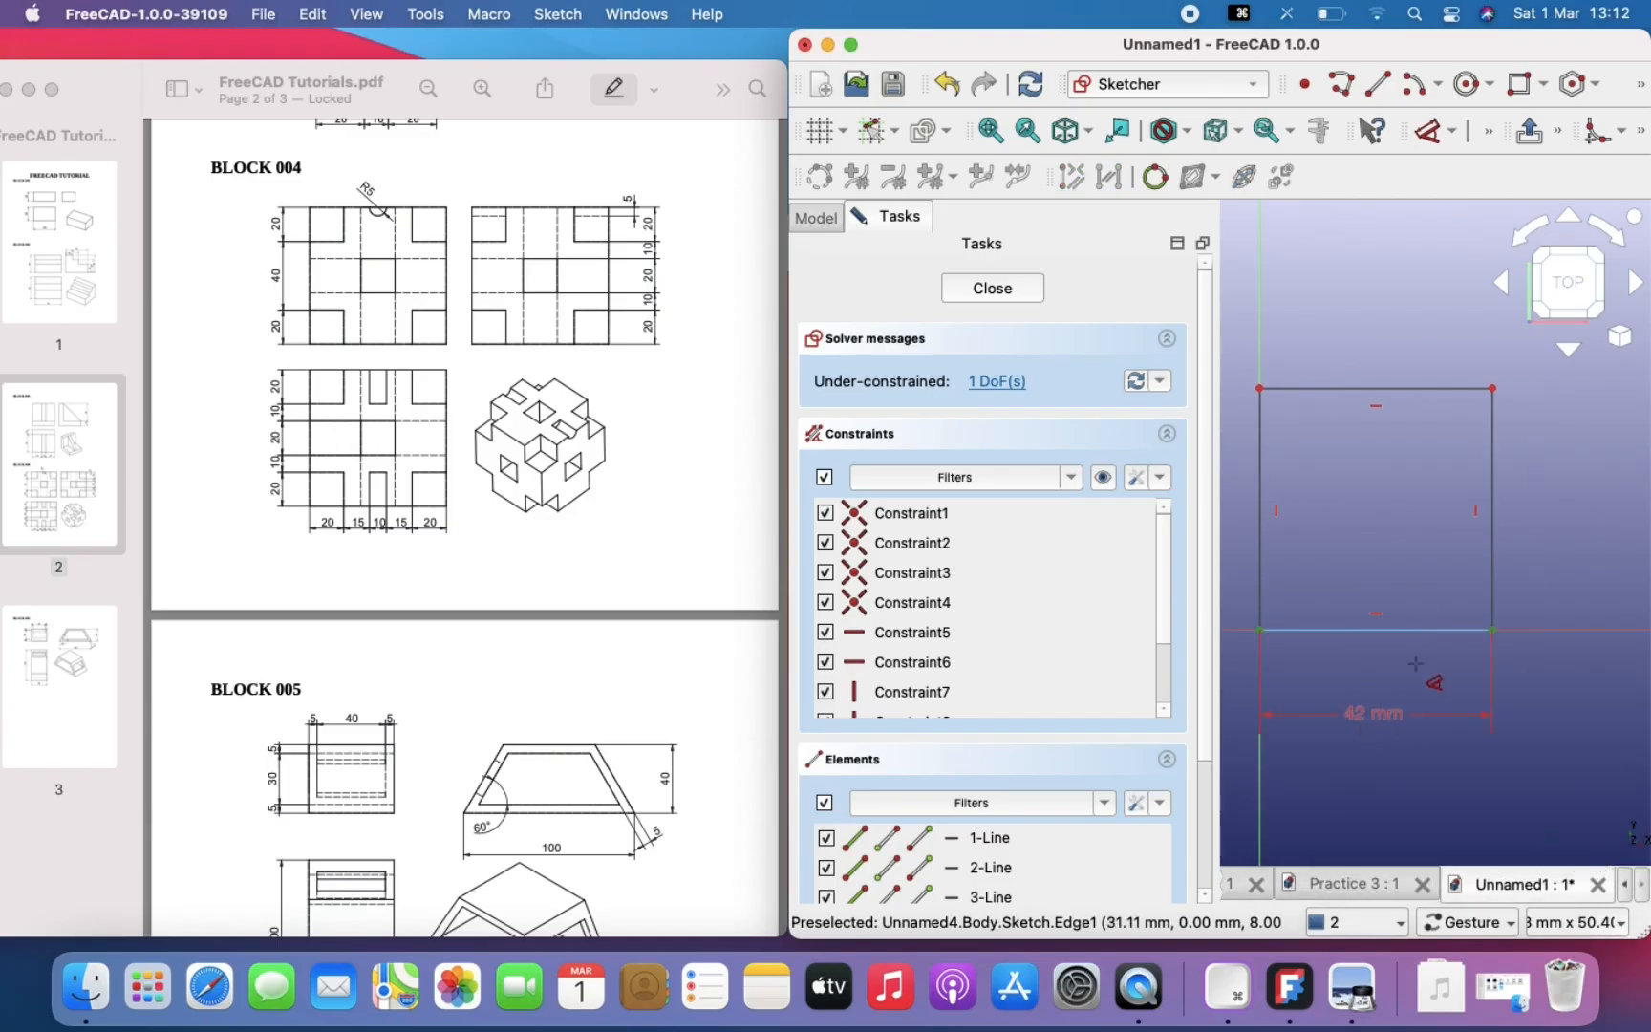
Step: Correct the bottom edge's length dimension to 20+15+10+15+20 mm
key("Escape")
double_click(1375, 711)
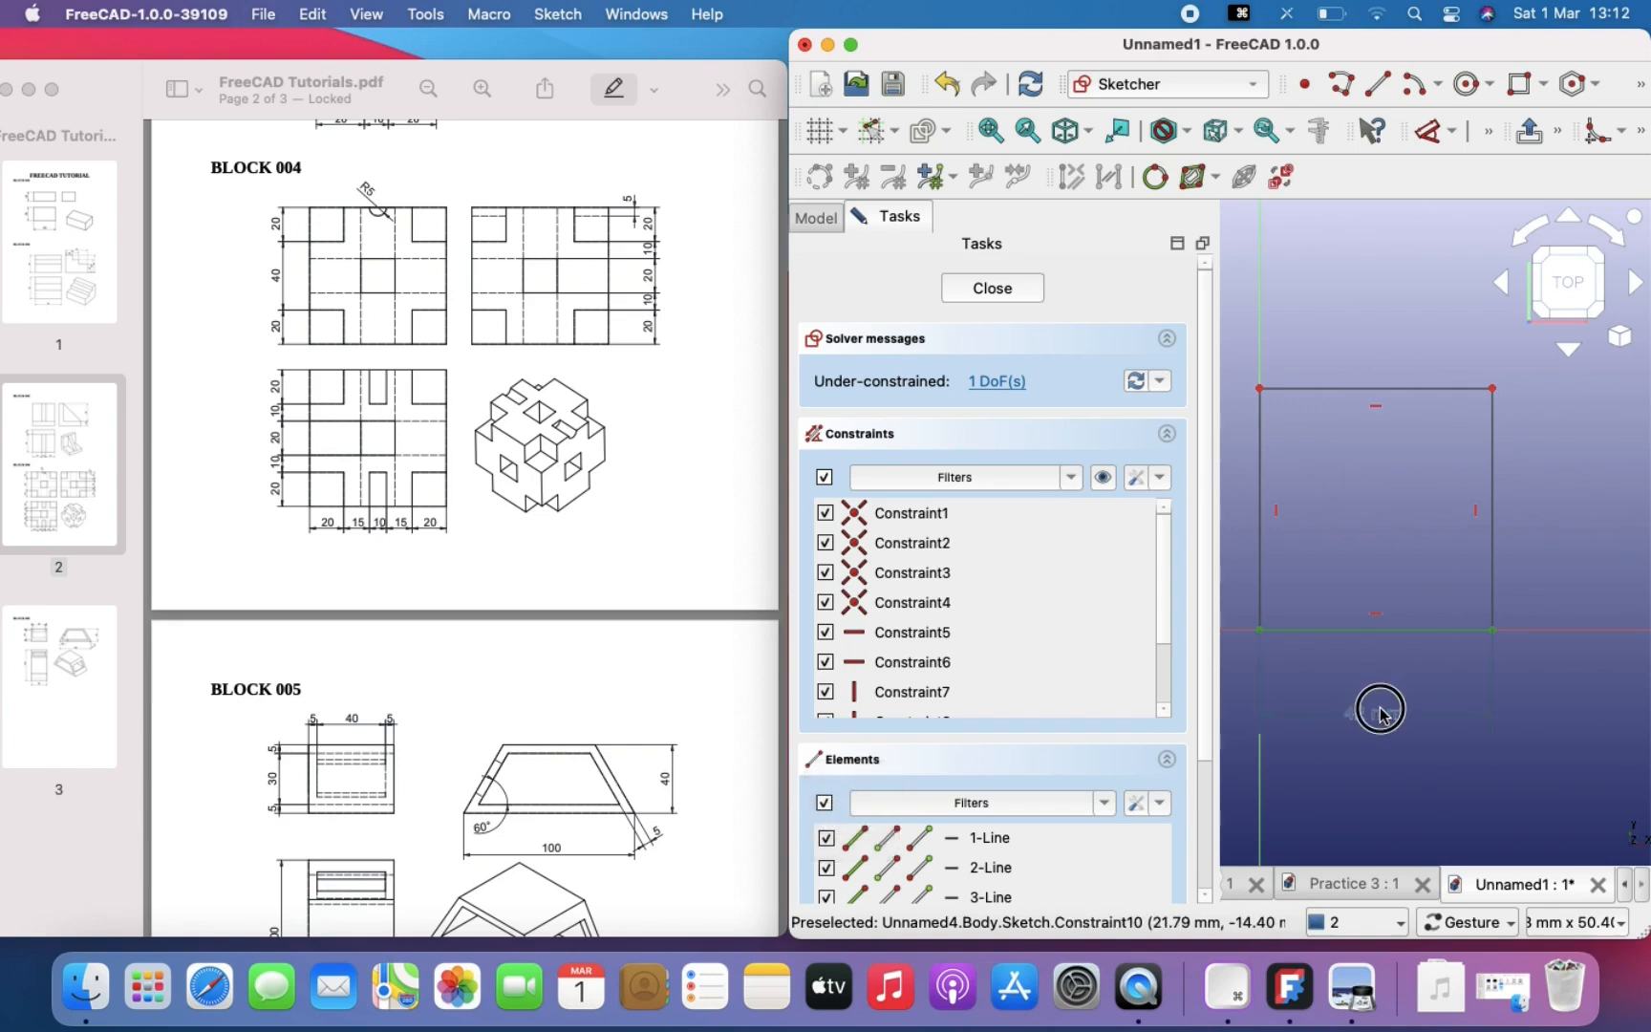
key("BackSpace")
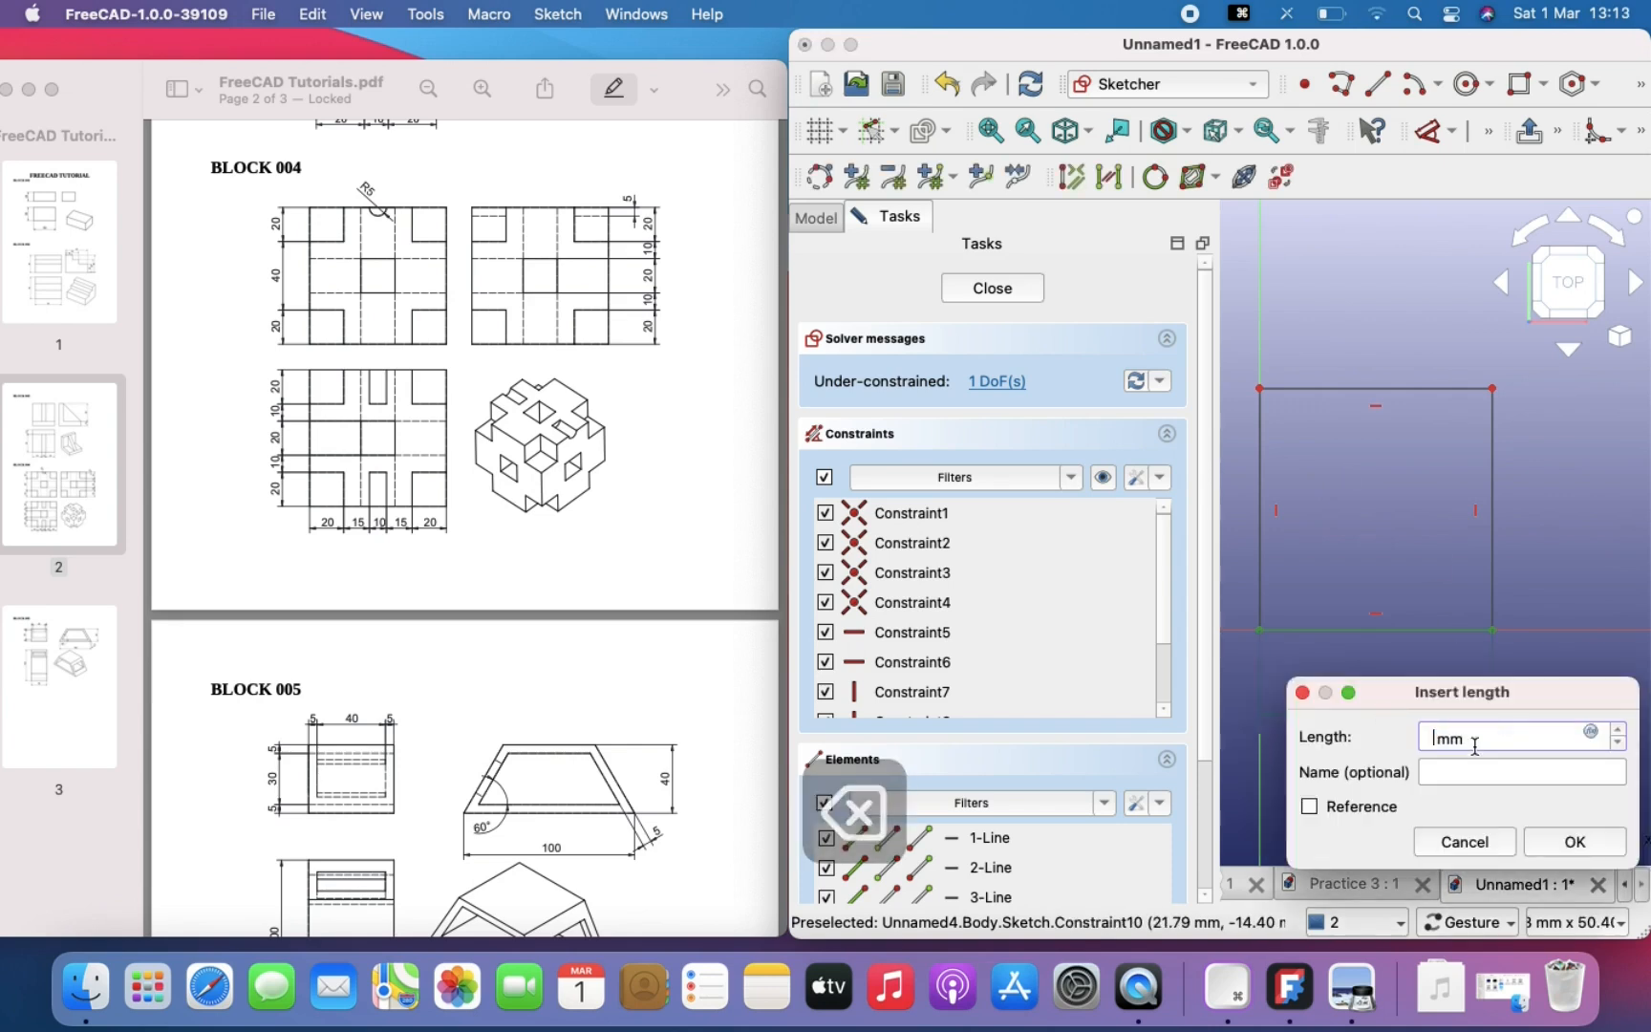
type("20+1")
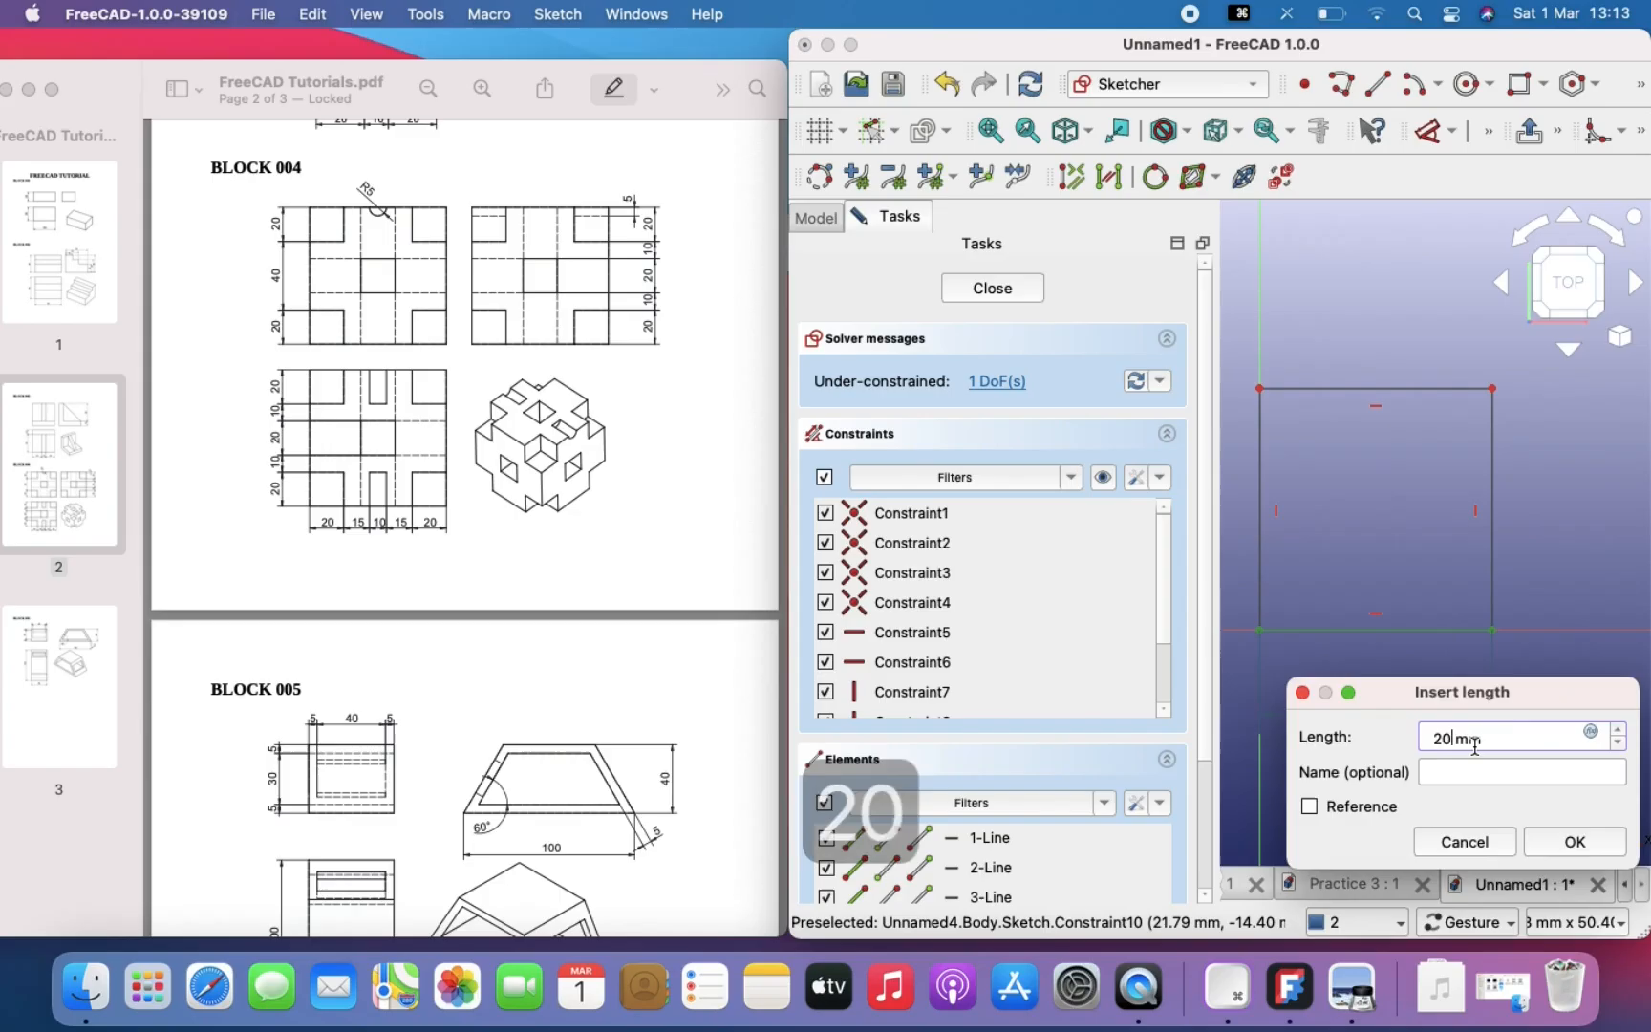
type("5+10+15+20")
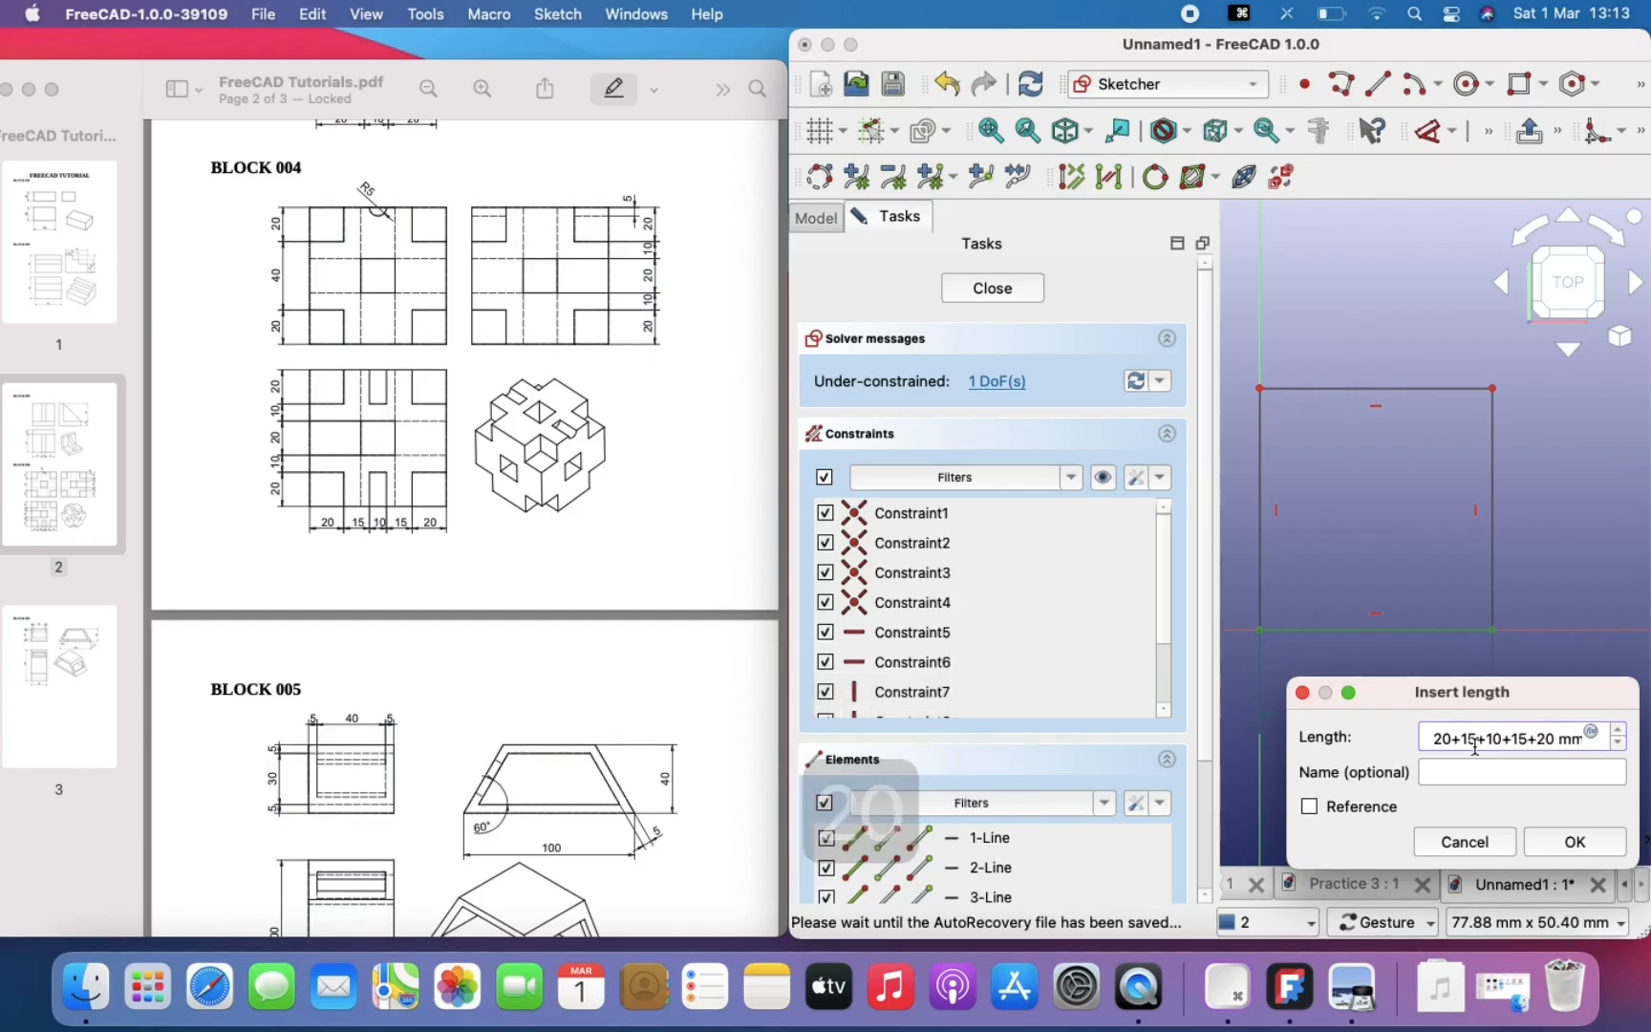
left_click(1574, 842)
Step: Dimension the rectangle's right edge as 20+10+20+10+20 mm and place the dimension text alongside the edge
scroll(1483, 722, "down", 3)
mouse_move(1434, 714)
right_mouse_down()
mouse_move(1366, 707)
mouse_move(1391, 676)
mouse_move(1393, 592)
right_mouse_up()
scroll(1392, 697, "down", 1)
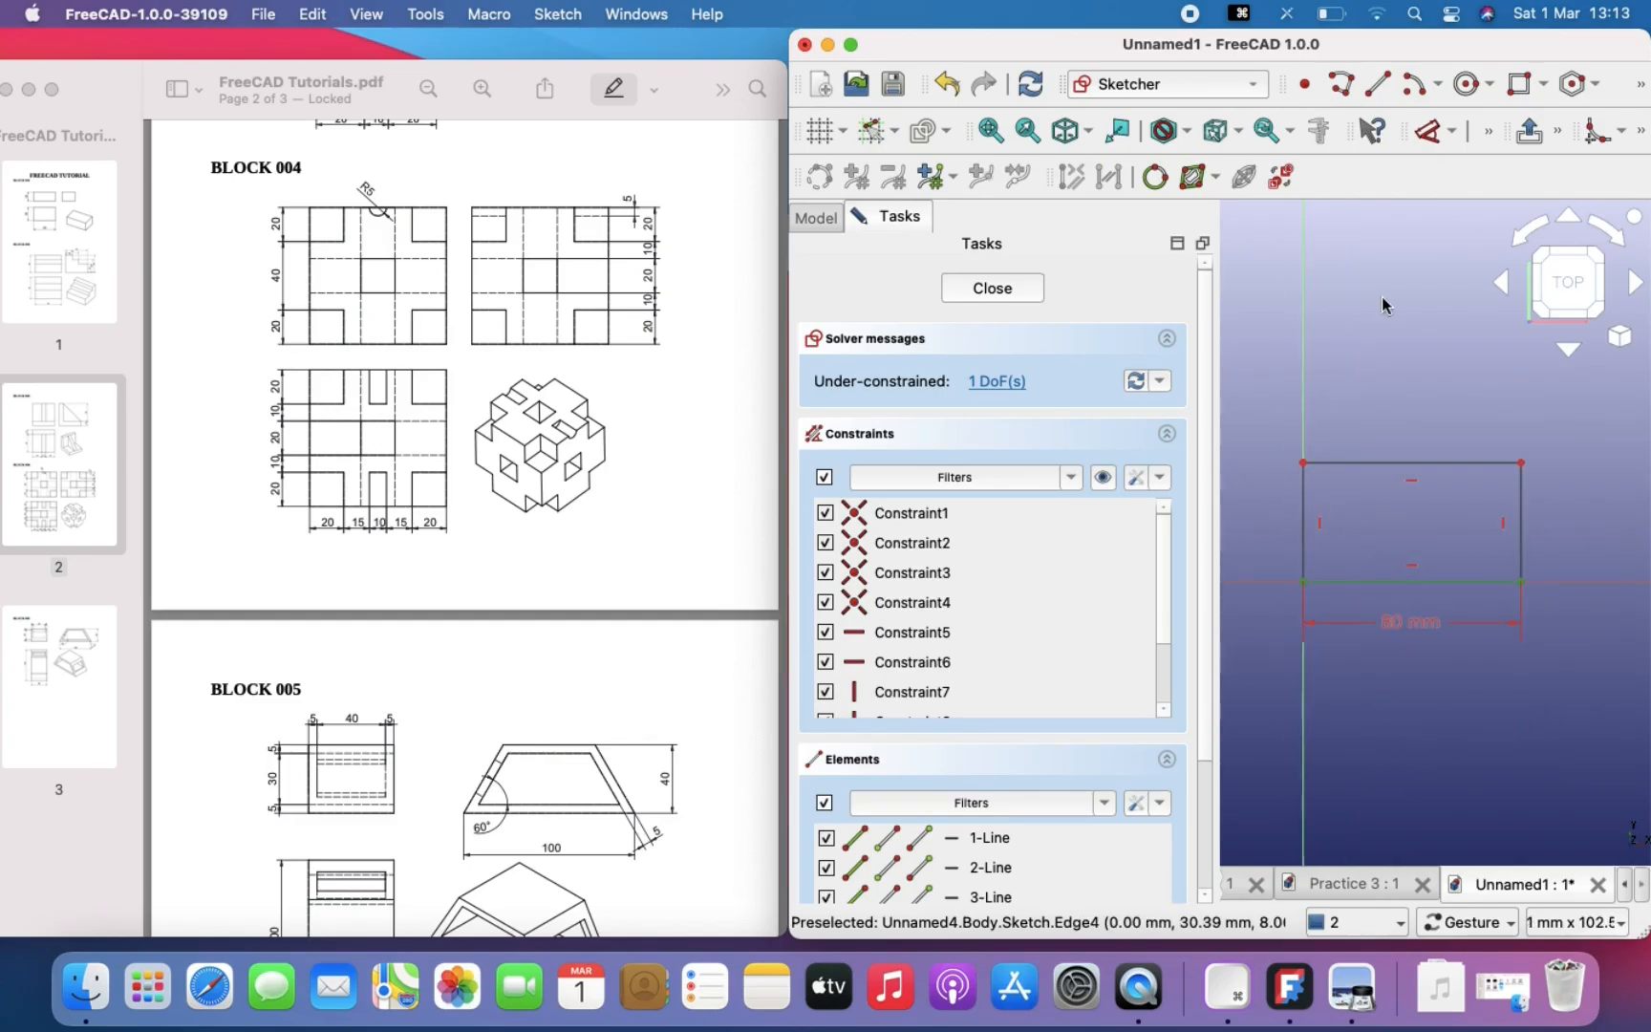
left_click(1428, 131)
left_click(1520, 546)
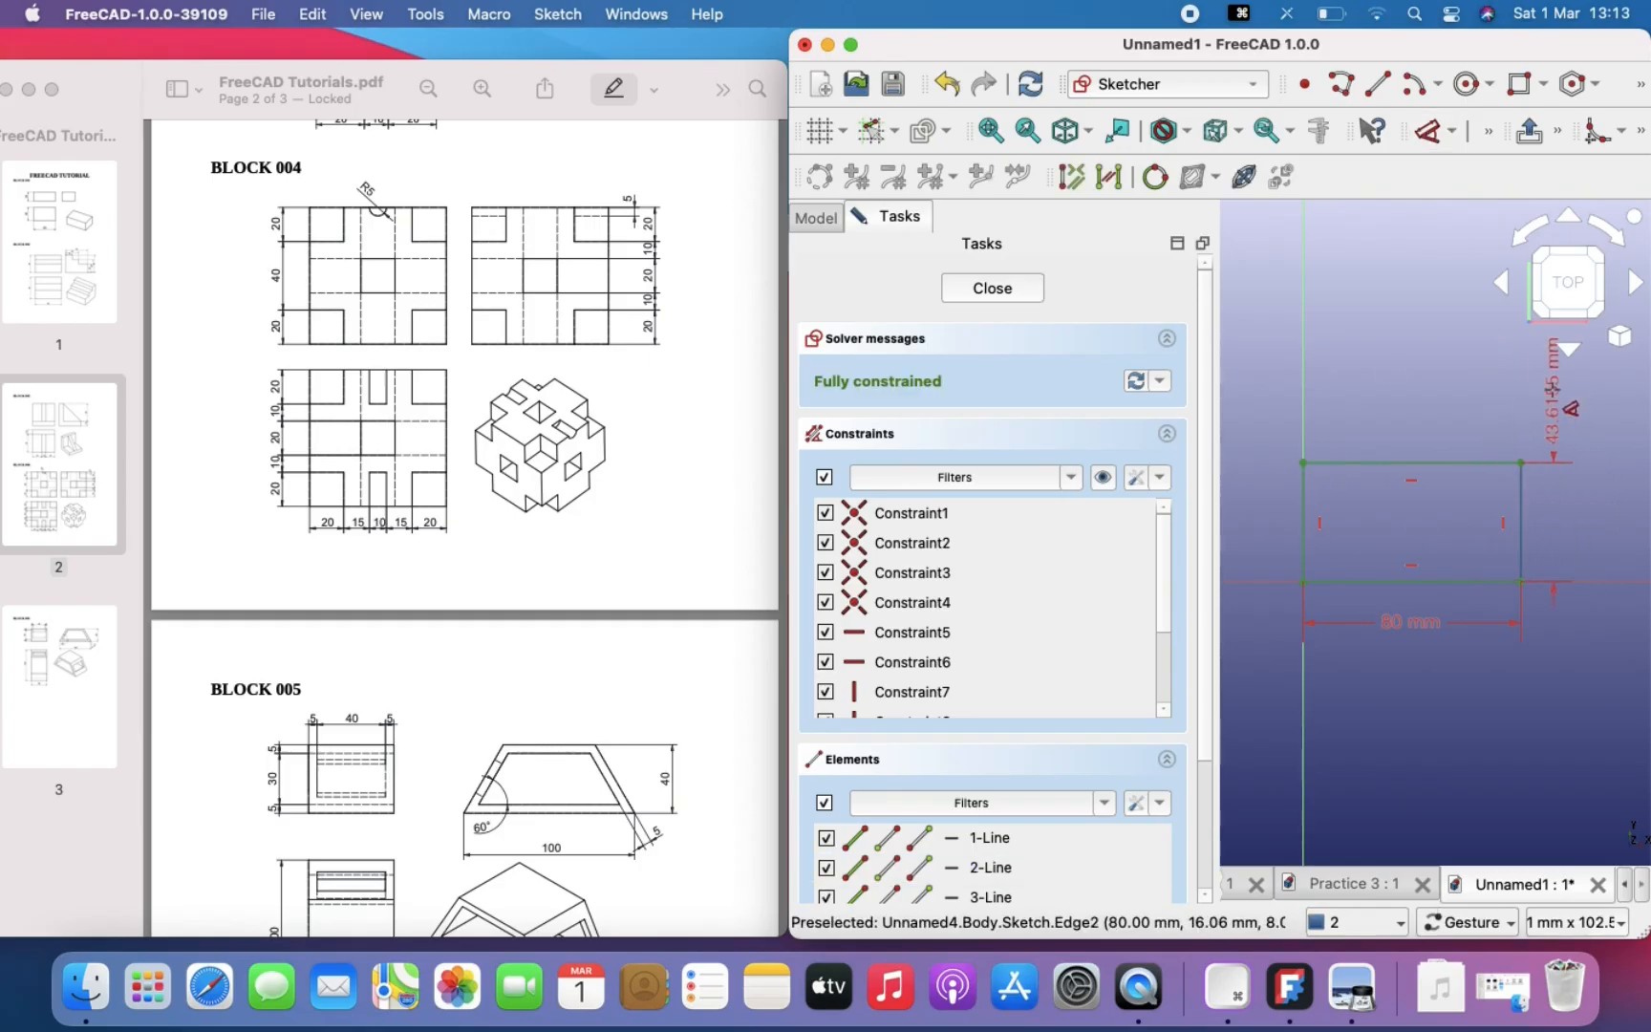
left_click(1567, 387)
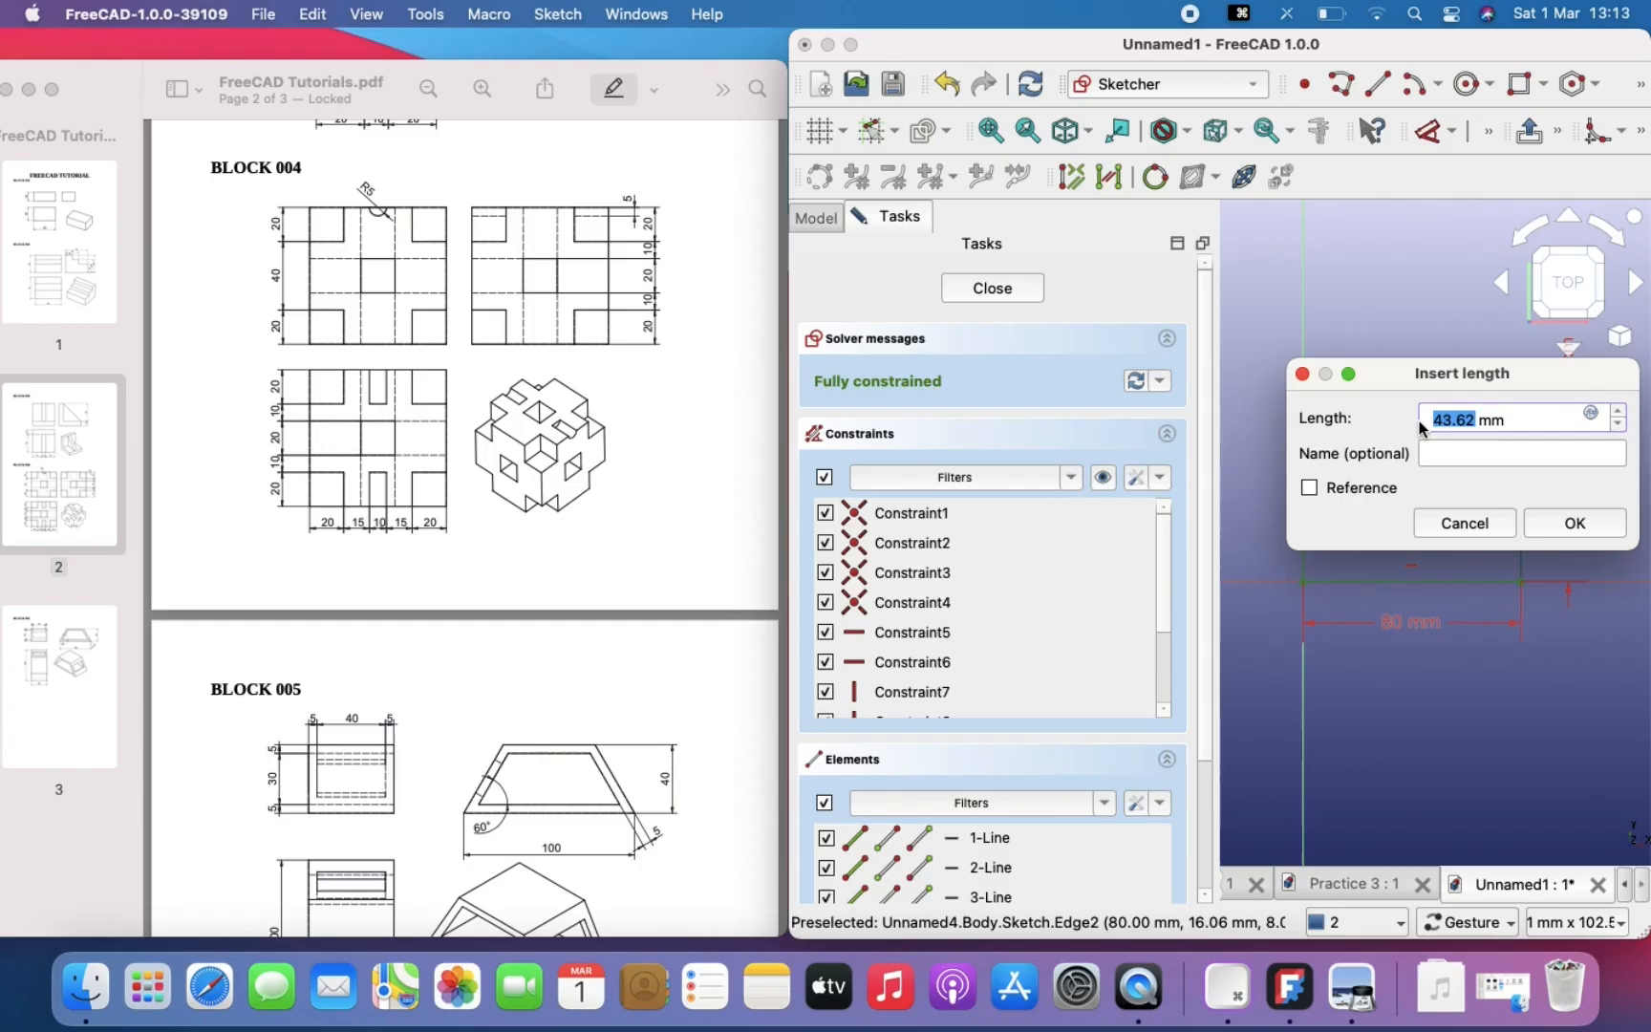
type("20+")
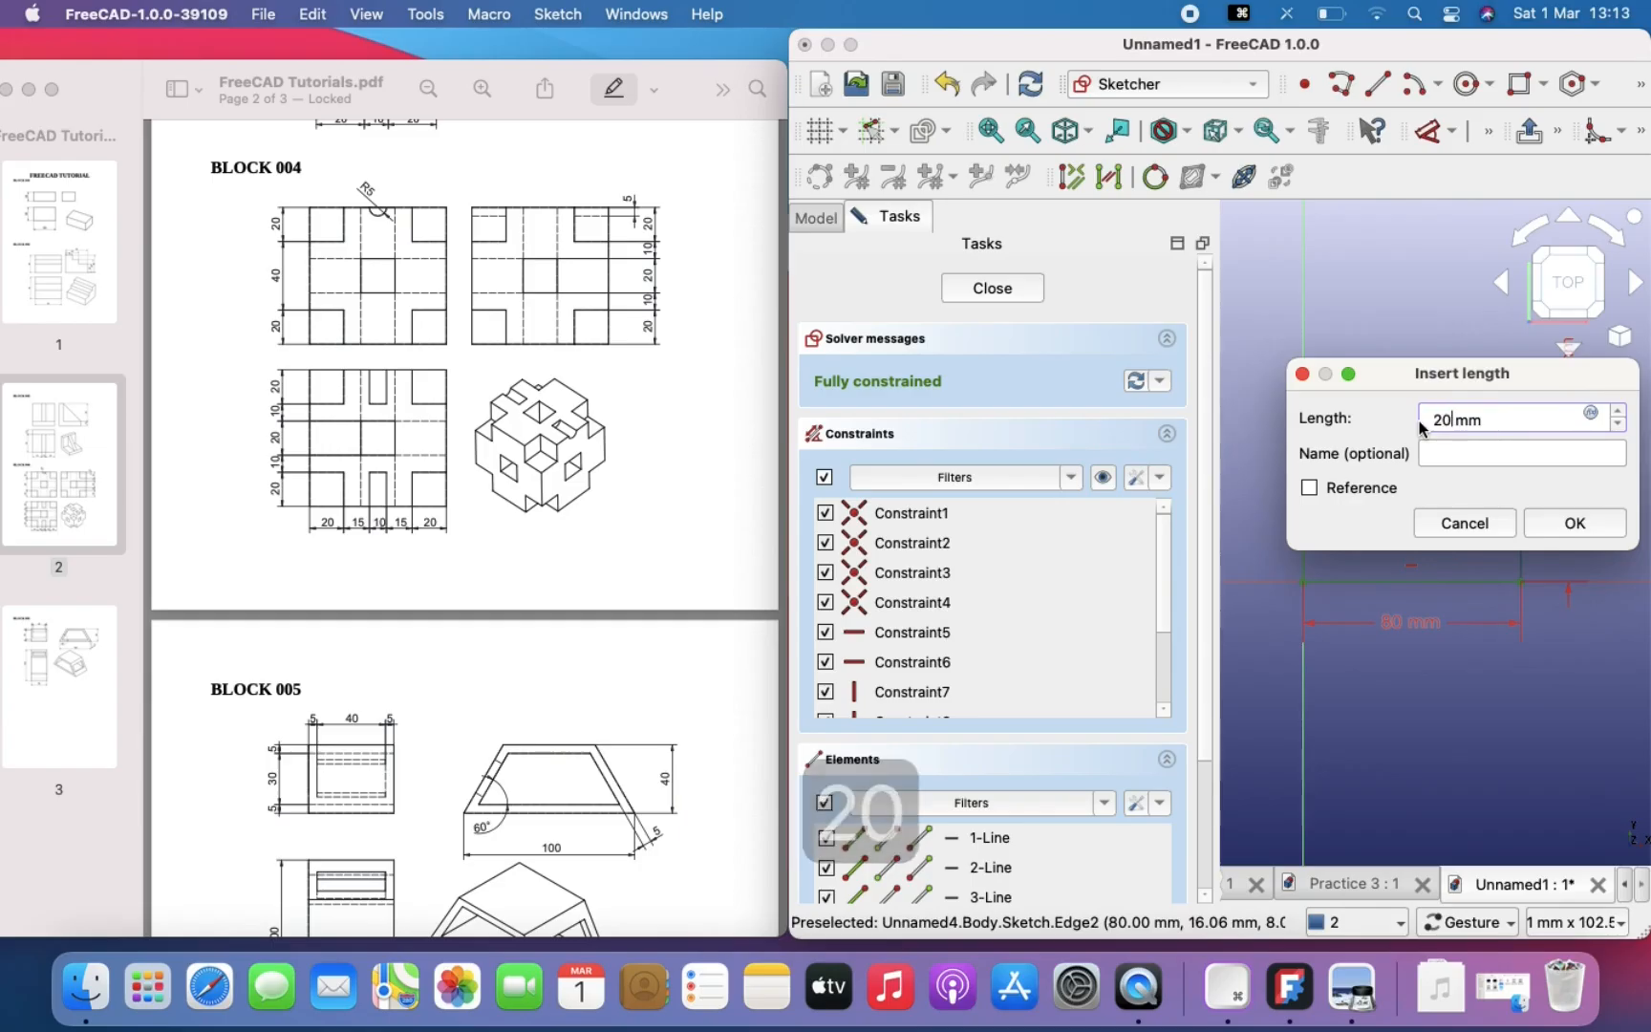
type("10+2")
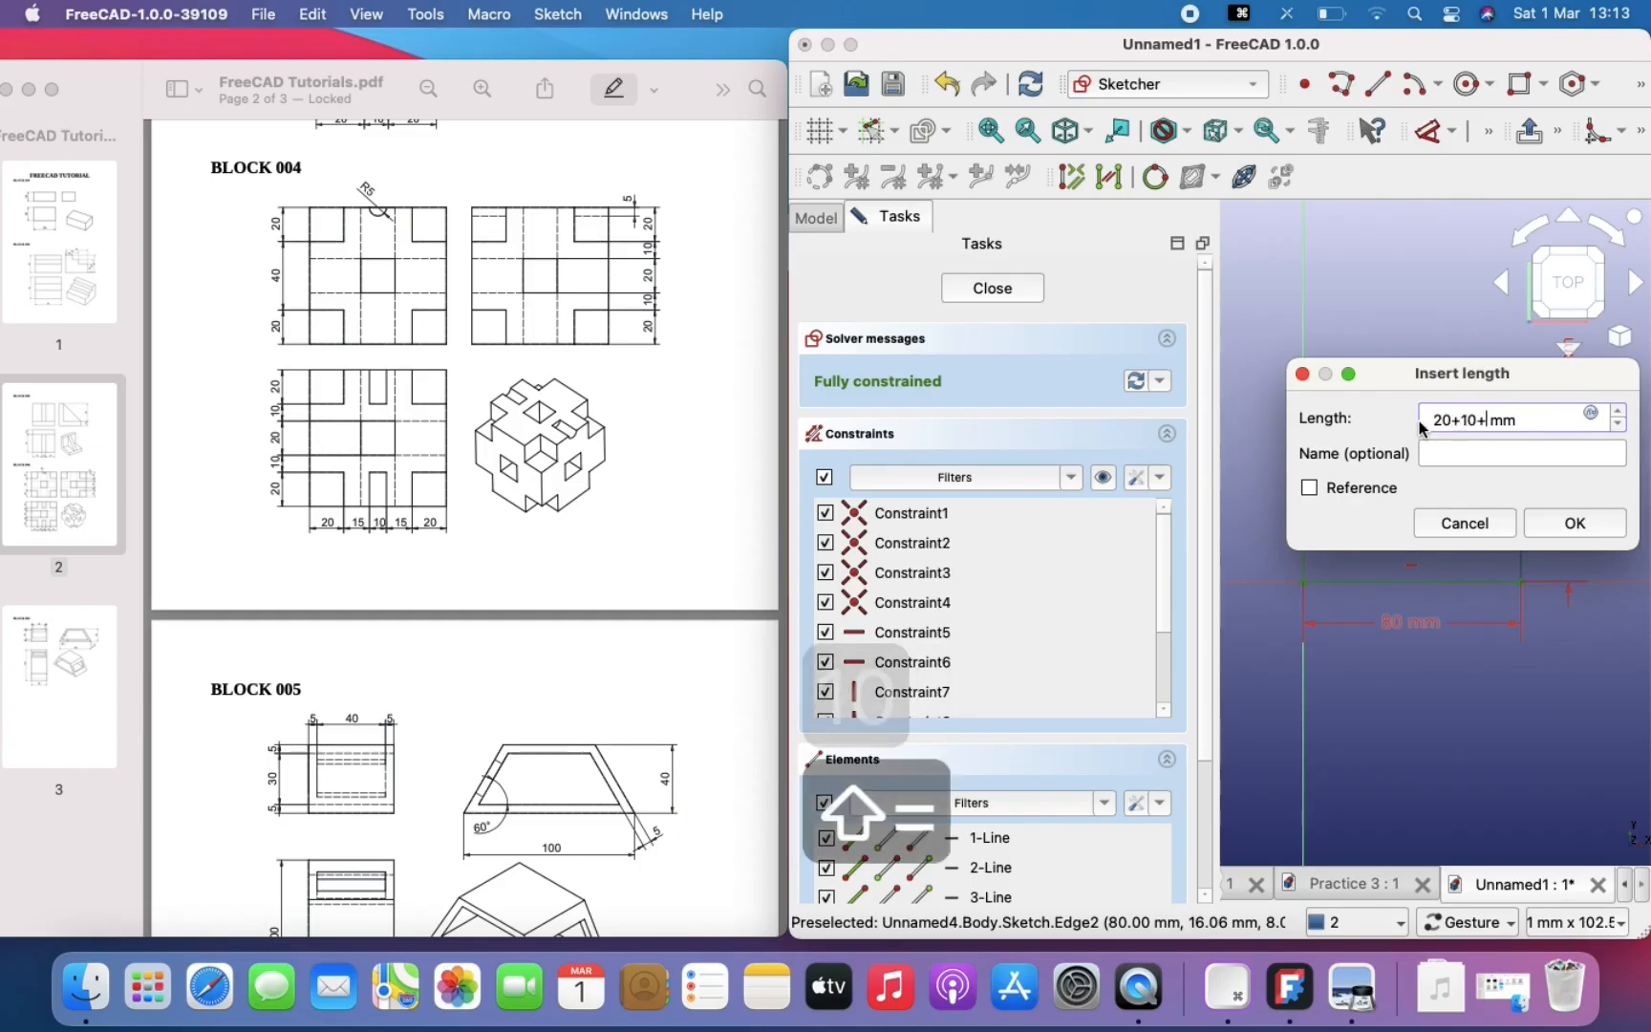
type("0+10")
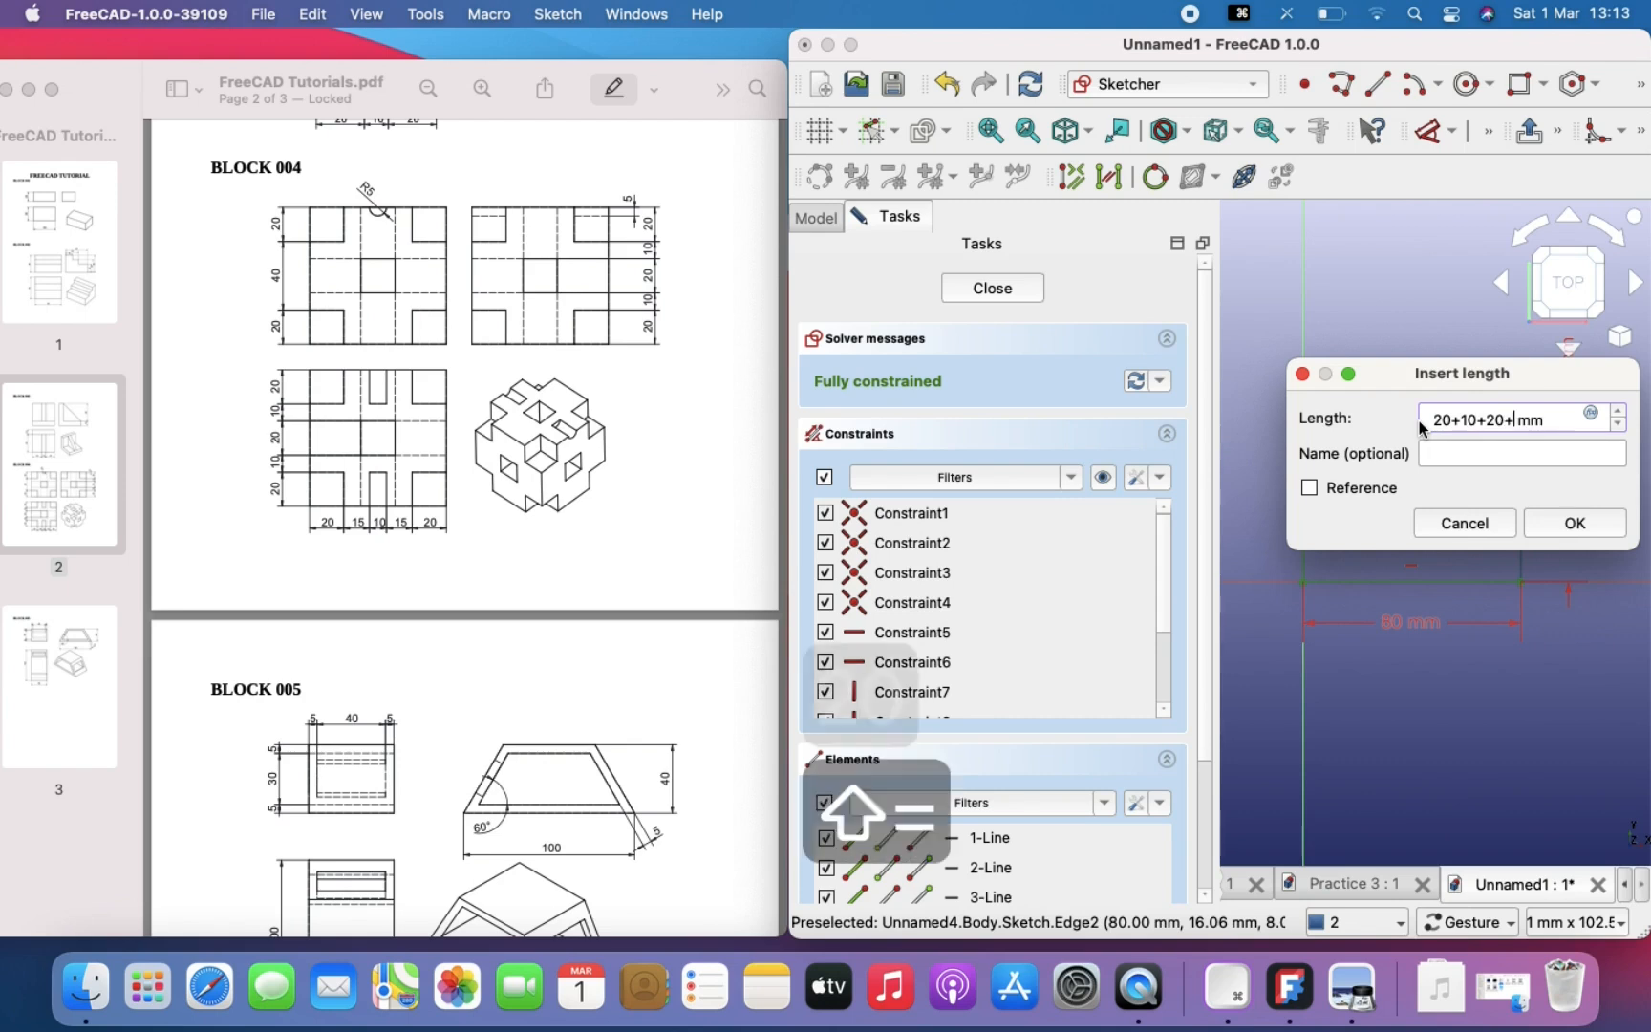
type("+20")
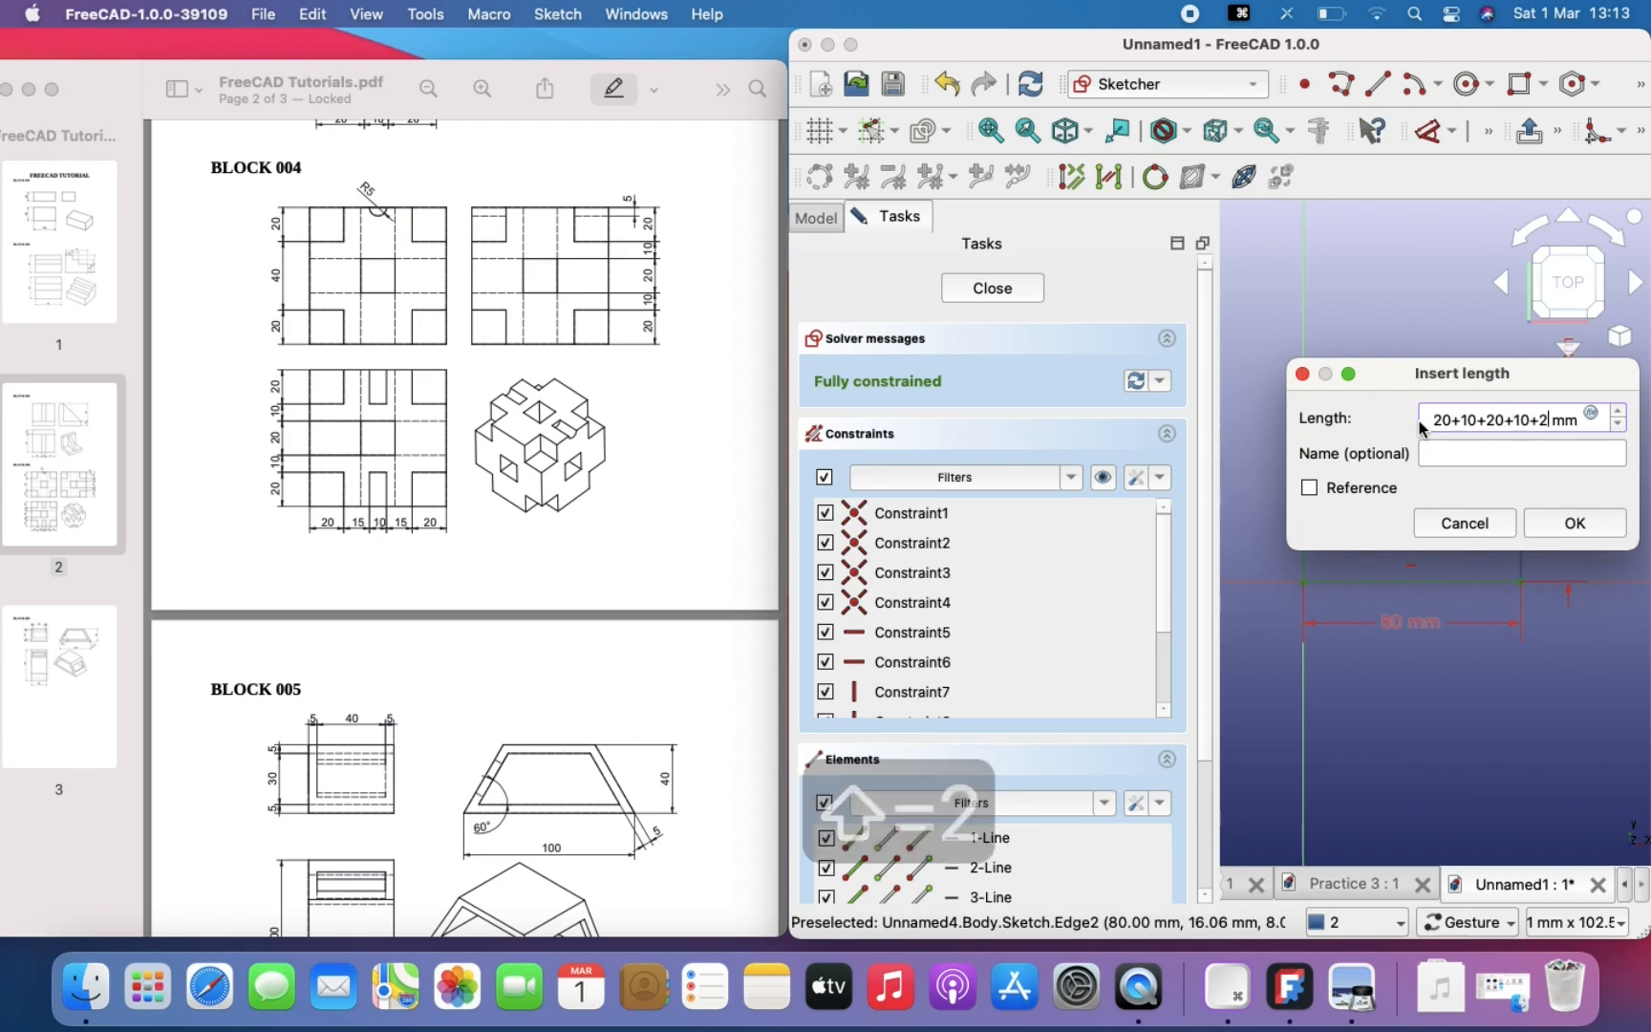
key("Return")
right_click_drag(1508, 554, 1446, 597)
left_click_drag(1502, 373, 1529, 516)
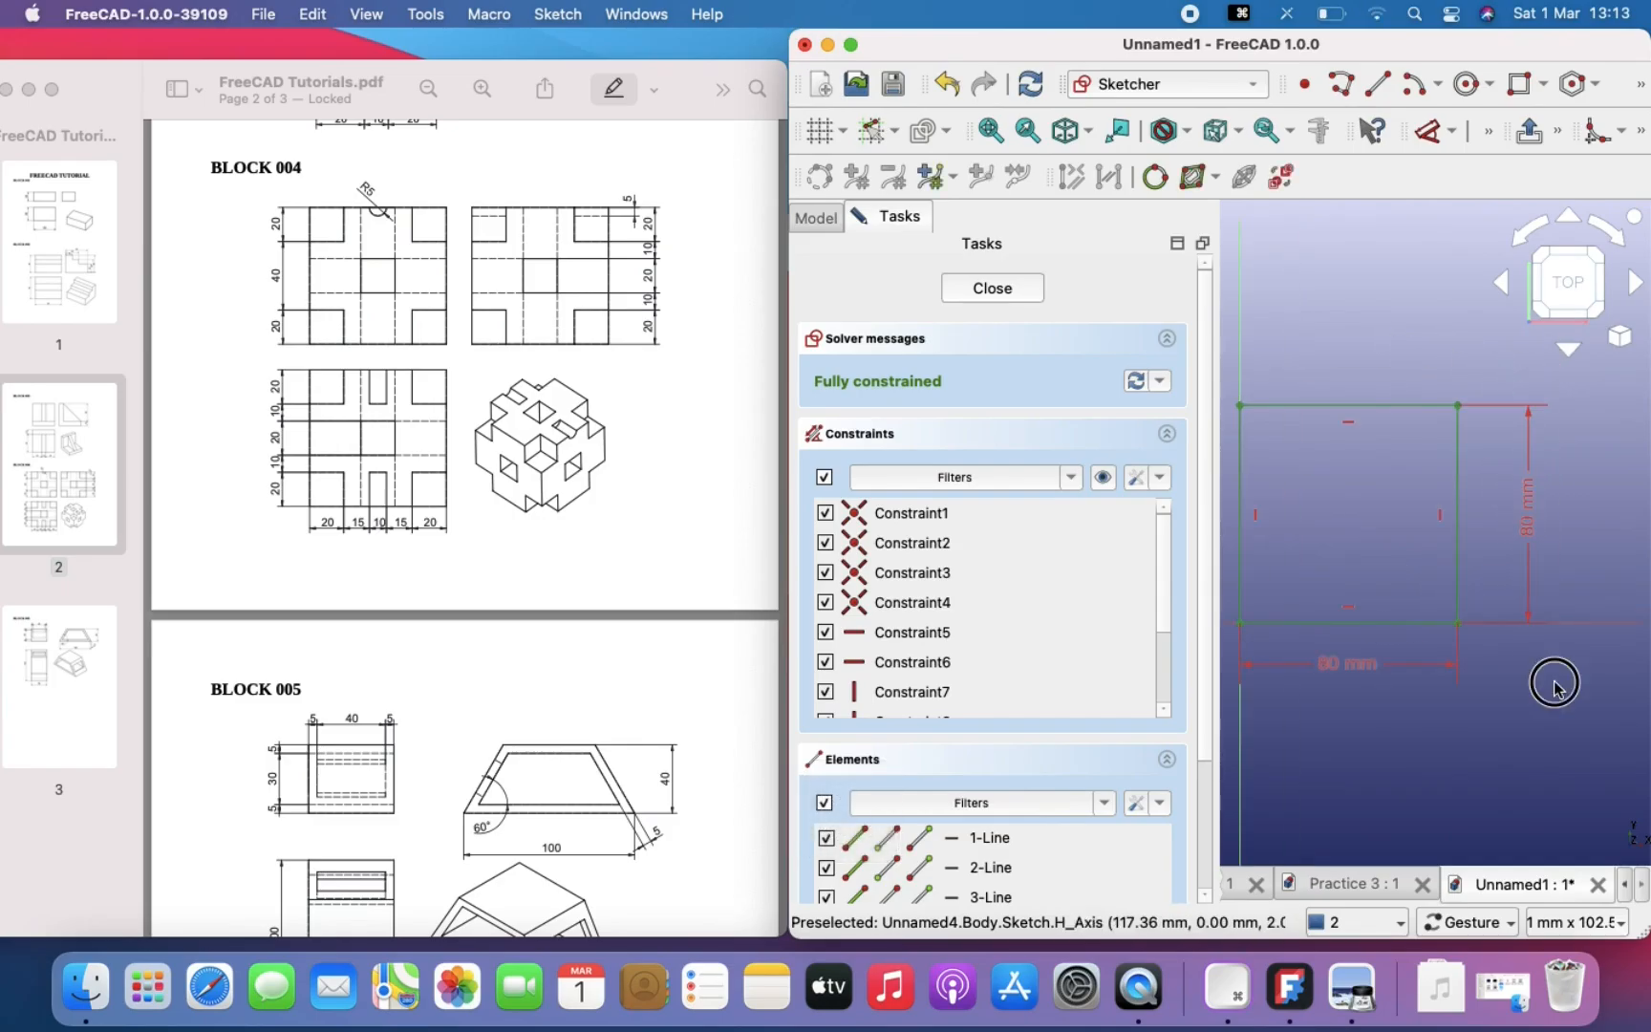
Step: Close the fully dimensioned base sketch and return to Part Design
scroll(1487, 596, "down", 2)
right_click(1488, 596)
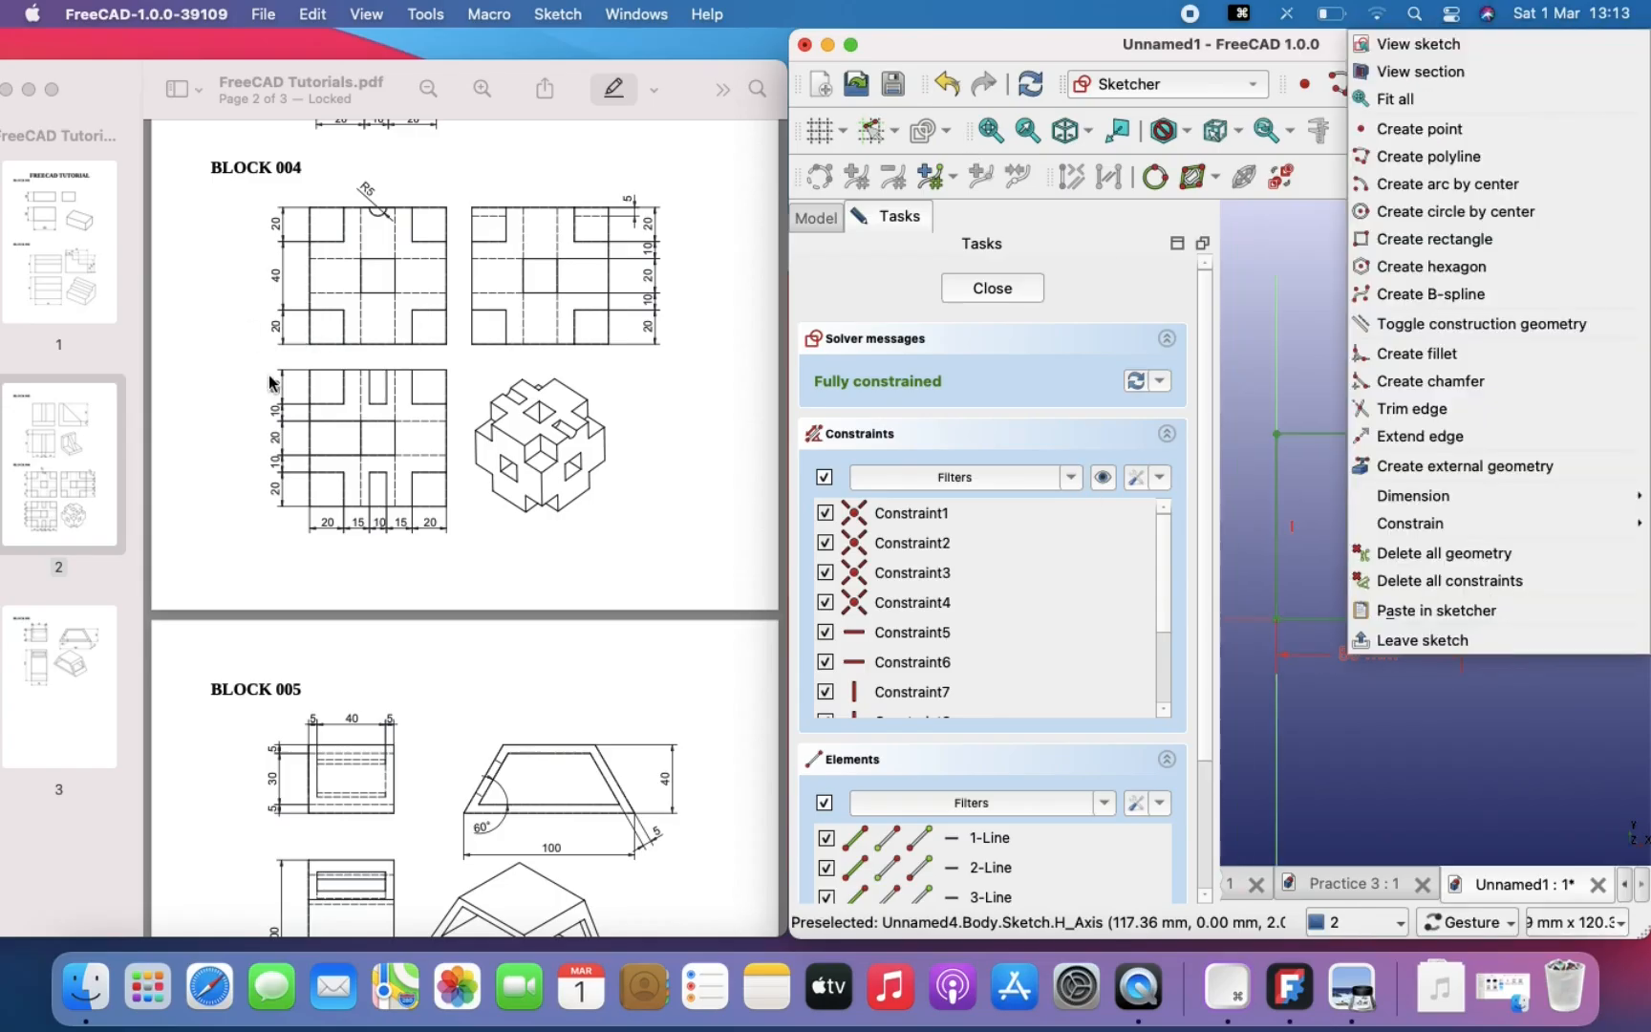
left_click(1404, 801)
right_click_drag(1405, 801, 1447, 752)
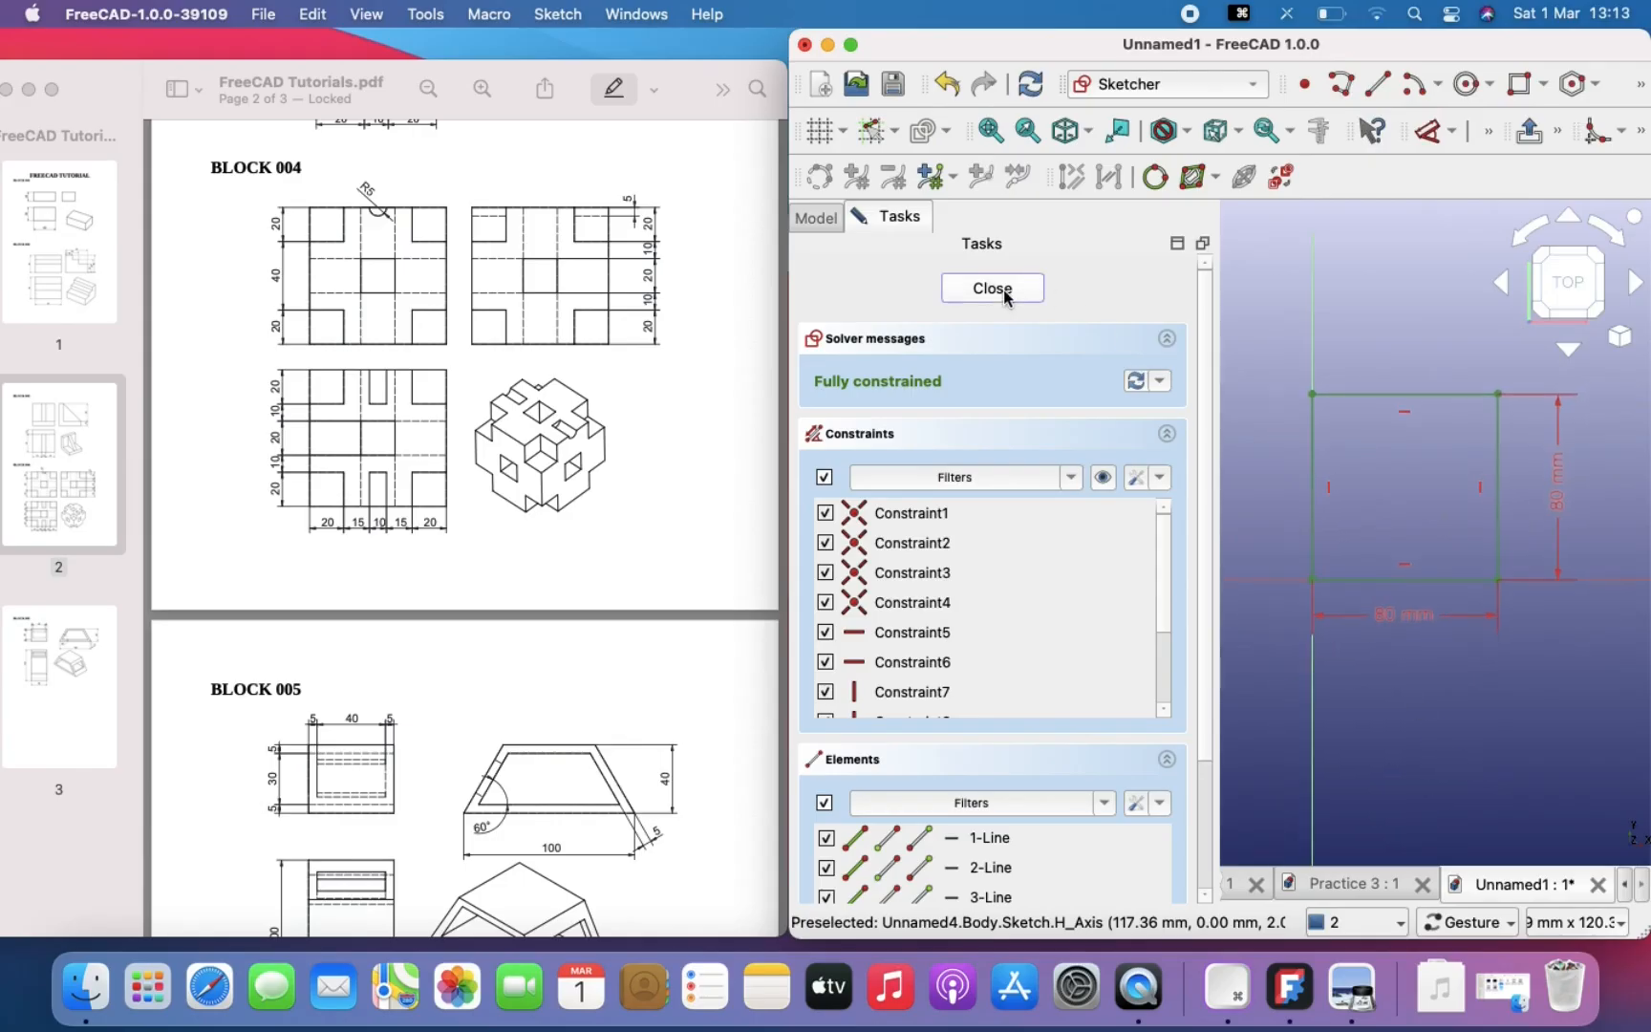
key("Escape")
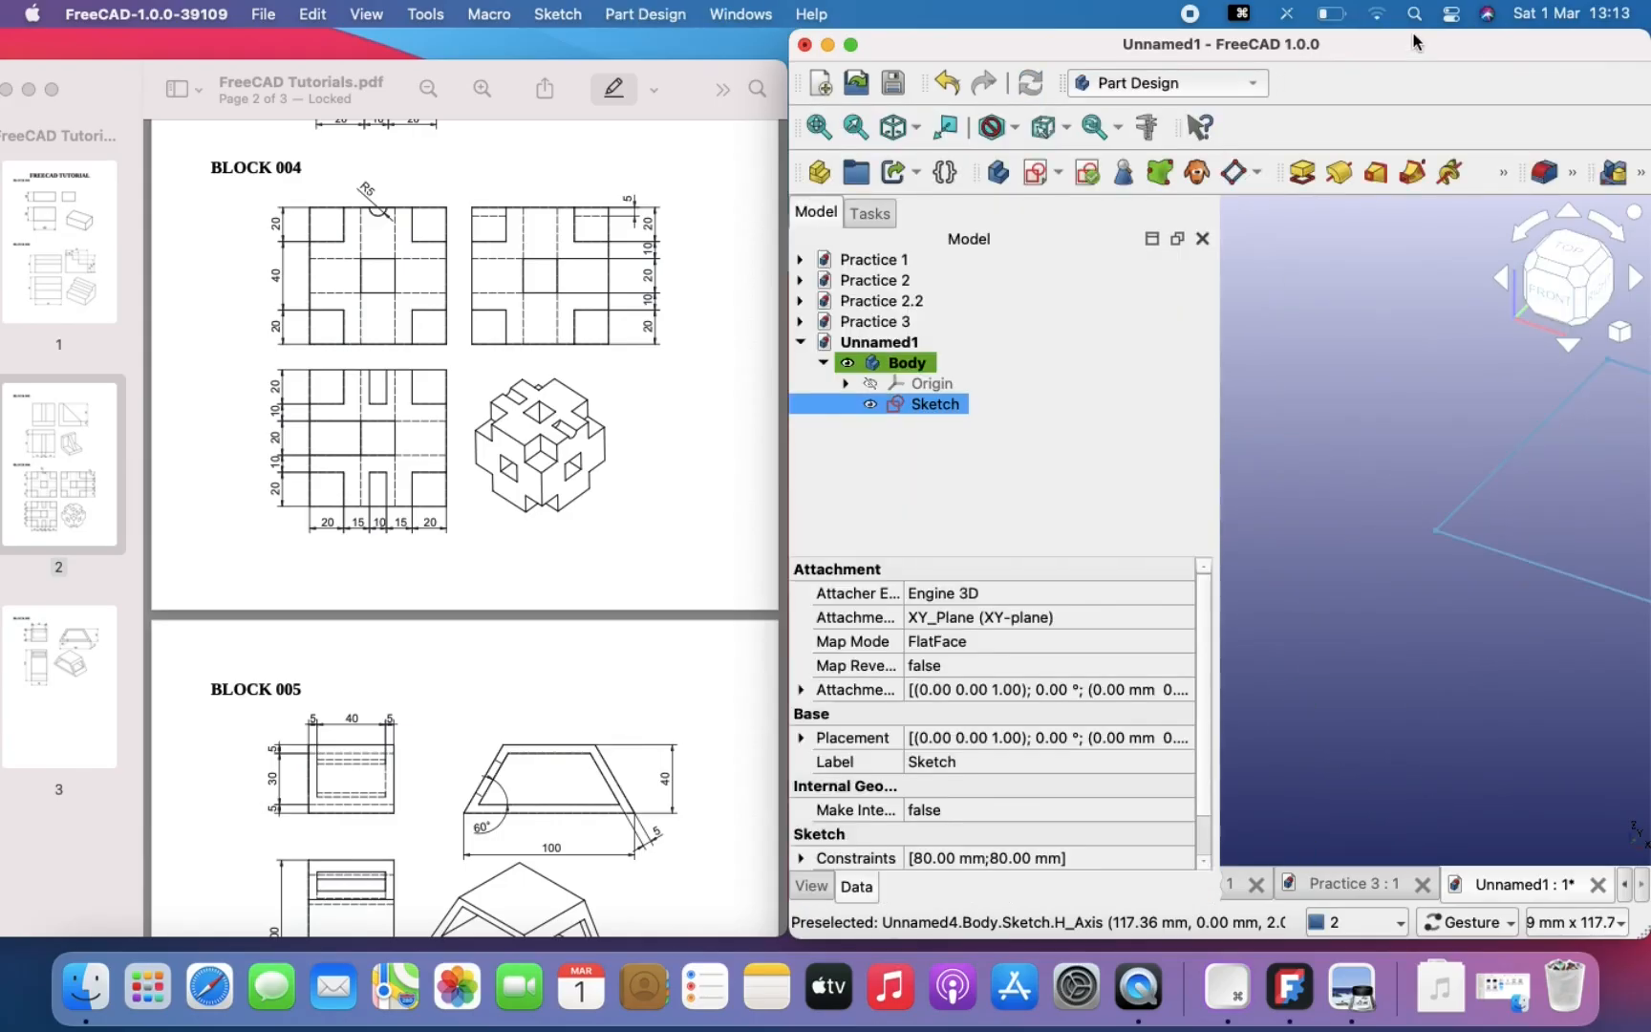
Step: Pad the base sketch by 20+40+20 mm, keeping the FreeCAD window beside the BLOCK 004 drawing
double_click(1409, 51)
right_click_drag(1265, 549, 863, 609)
scroll(849, 537, "down", 2)
right_click_drag(850, 540, 821, 645)
left_click(516, 177)
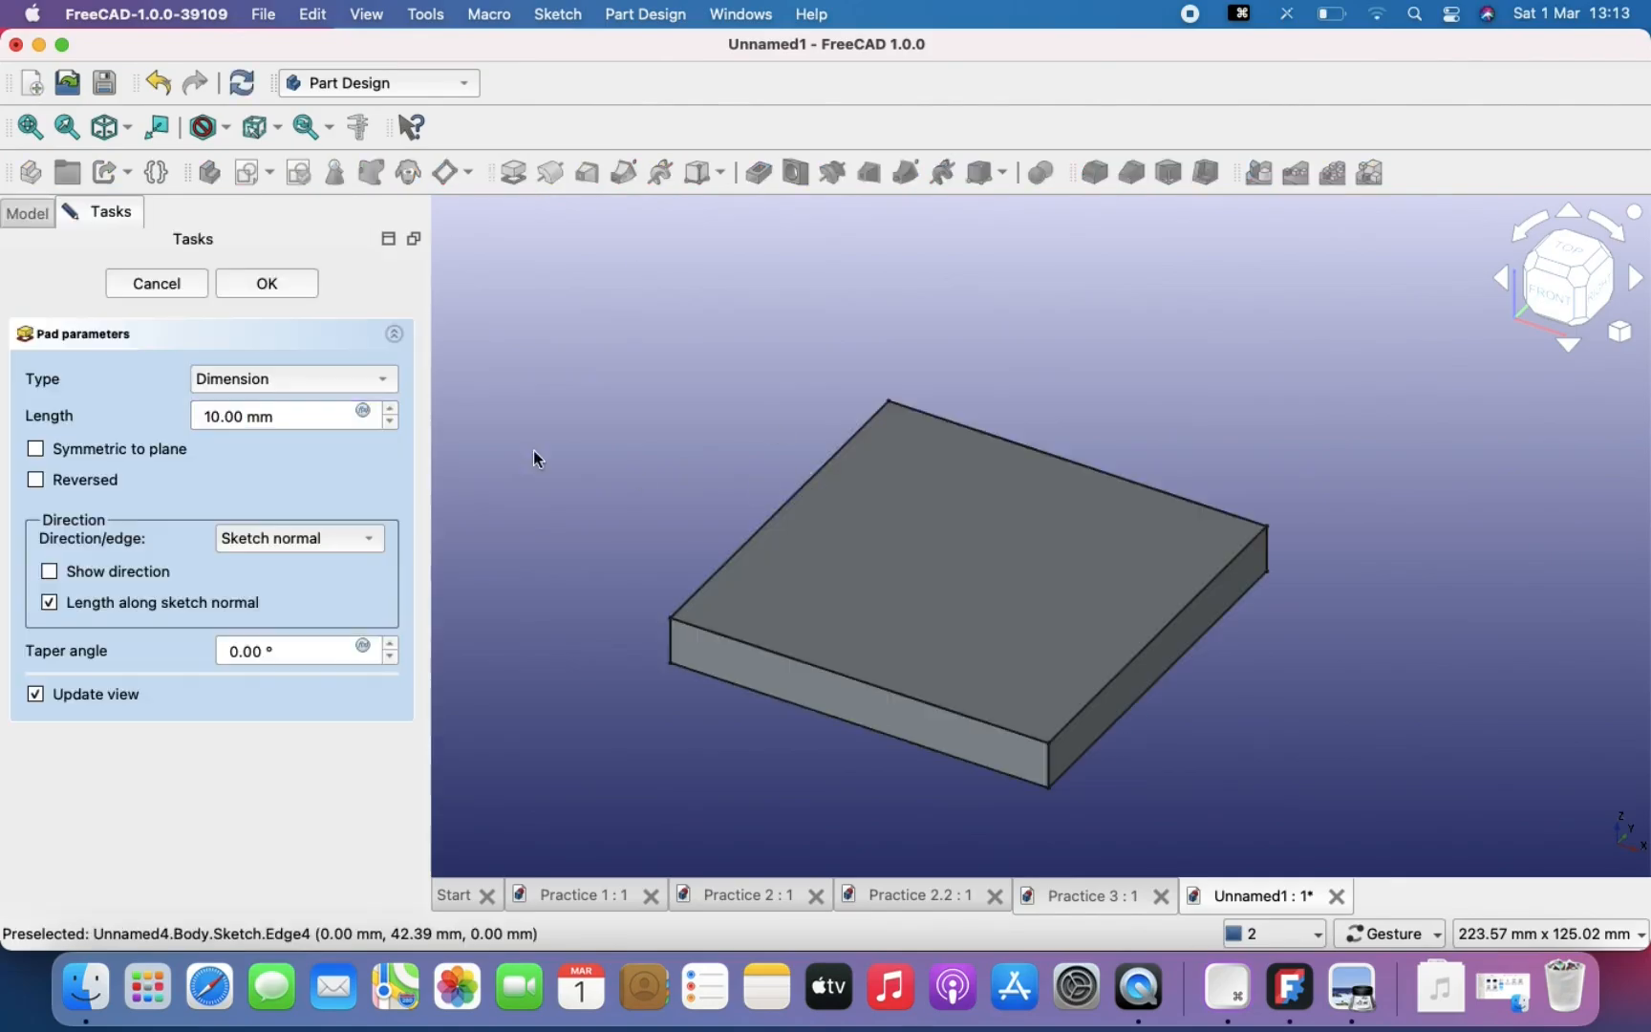
left_click_drag(4, 309, 865, 325)
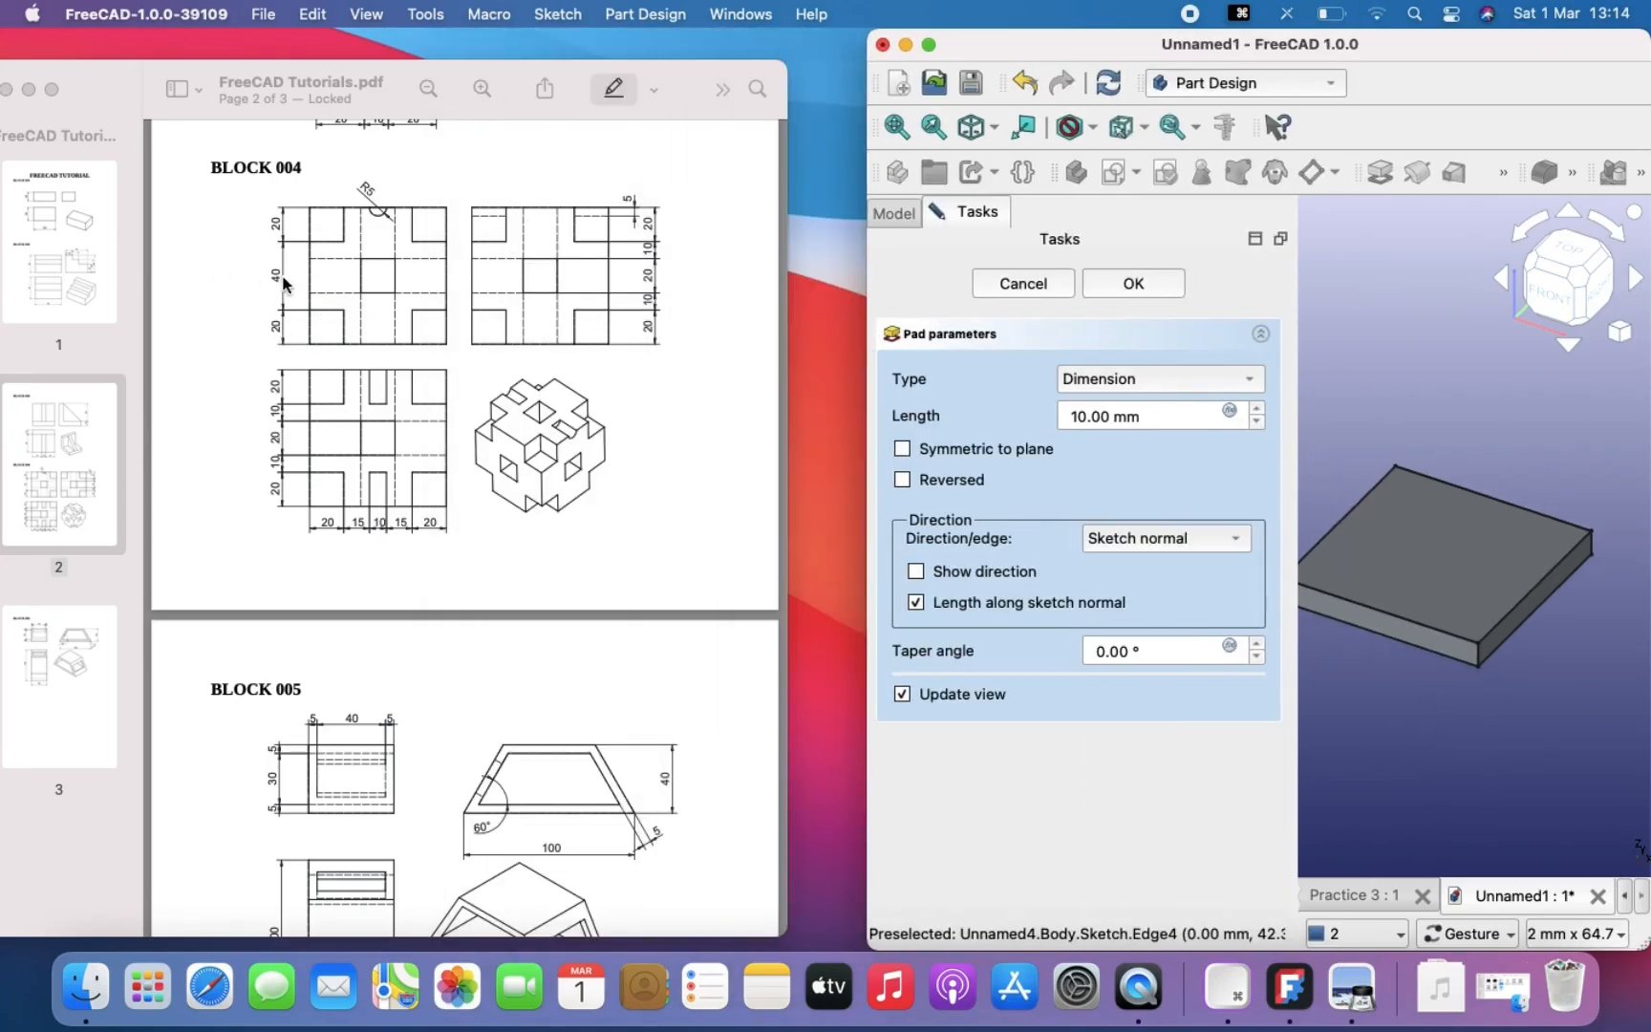
left_click_drag(1112, 423, 1068, 418)
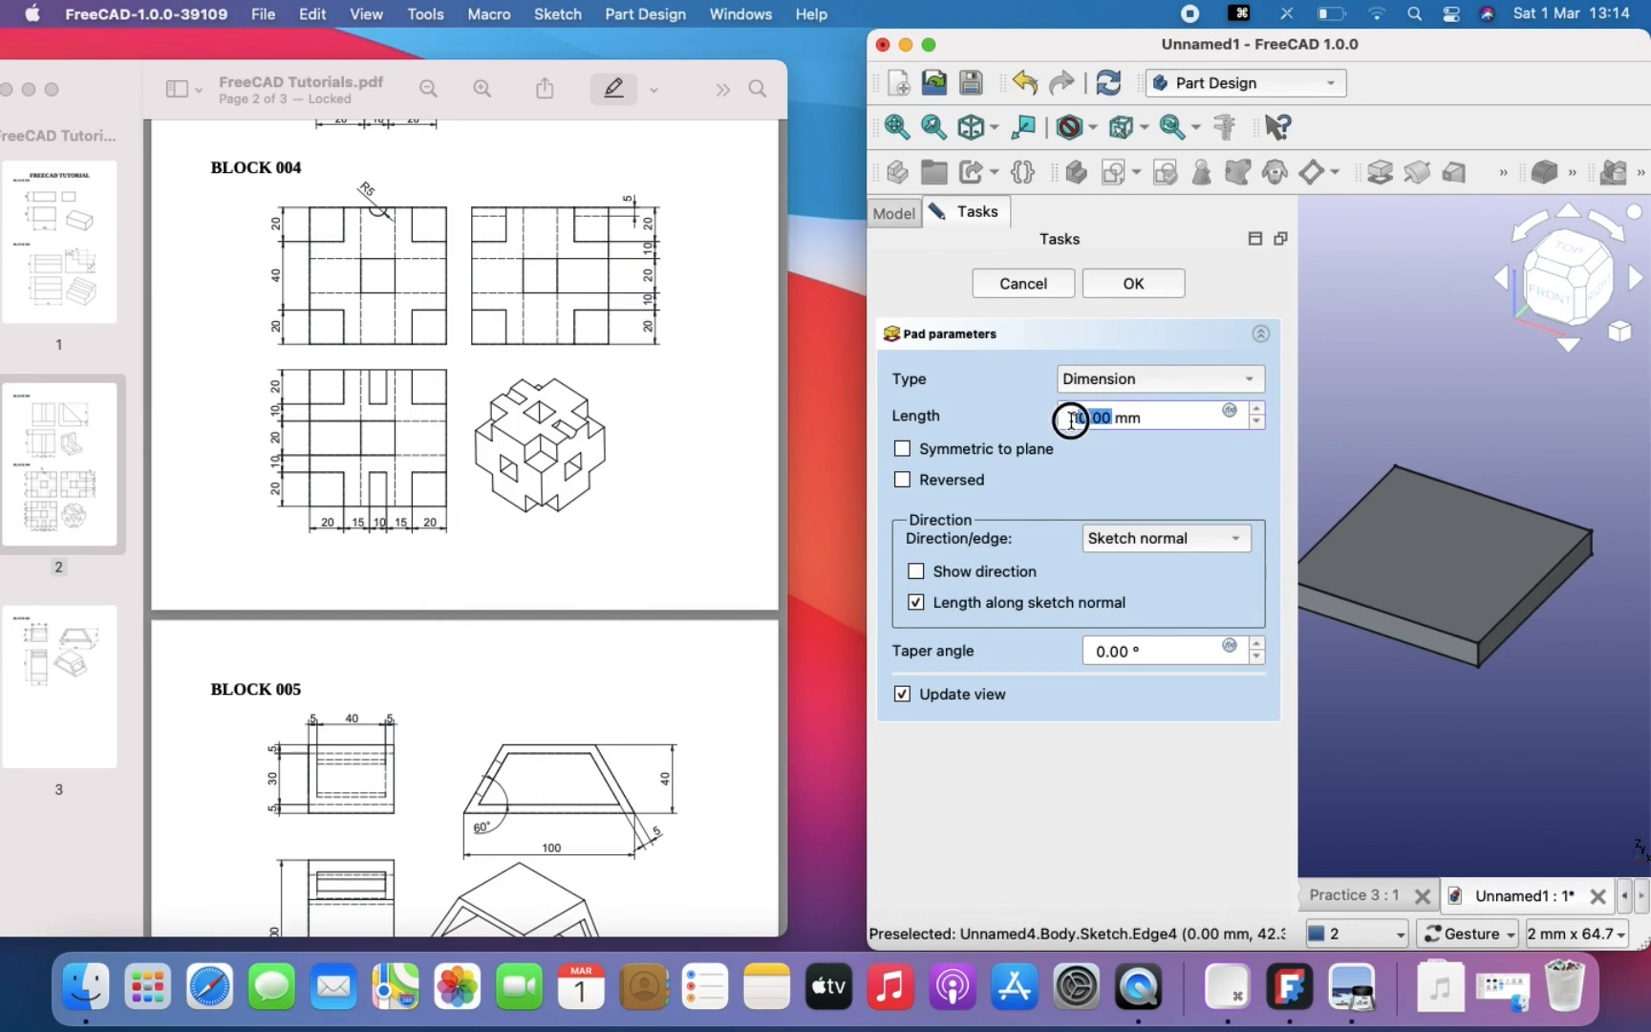
type("20")
type("+40")
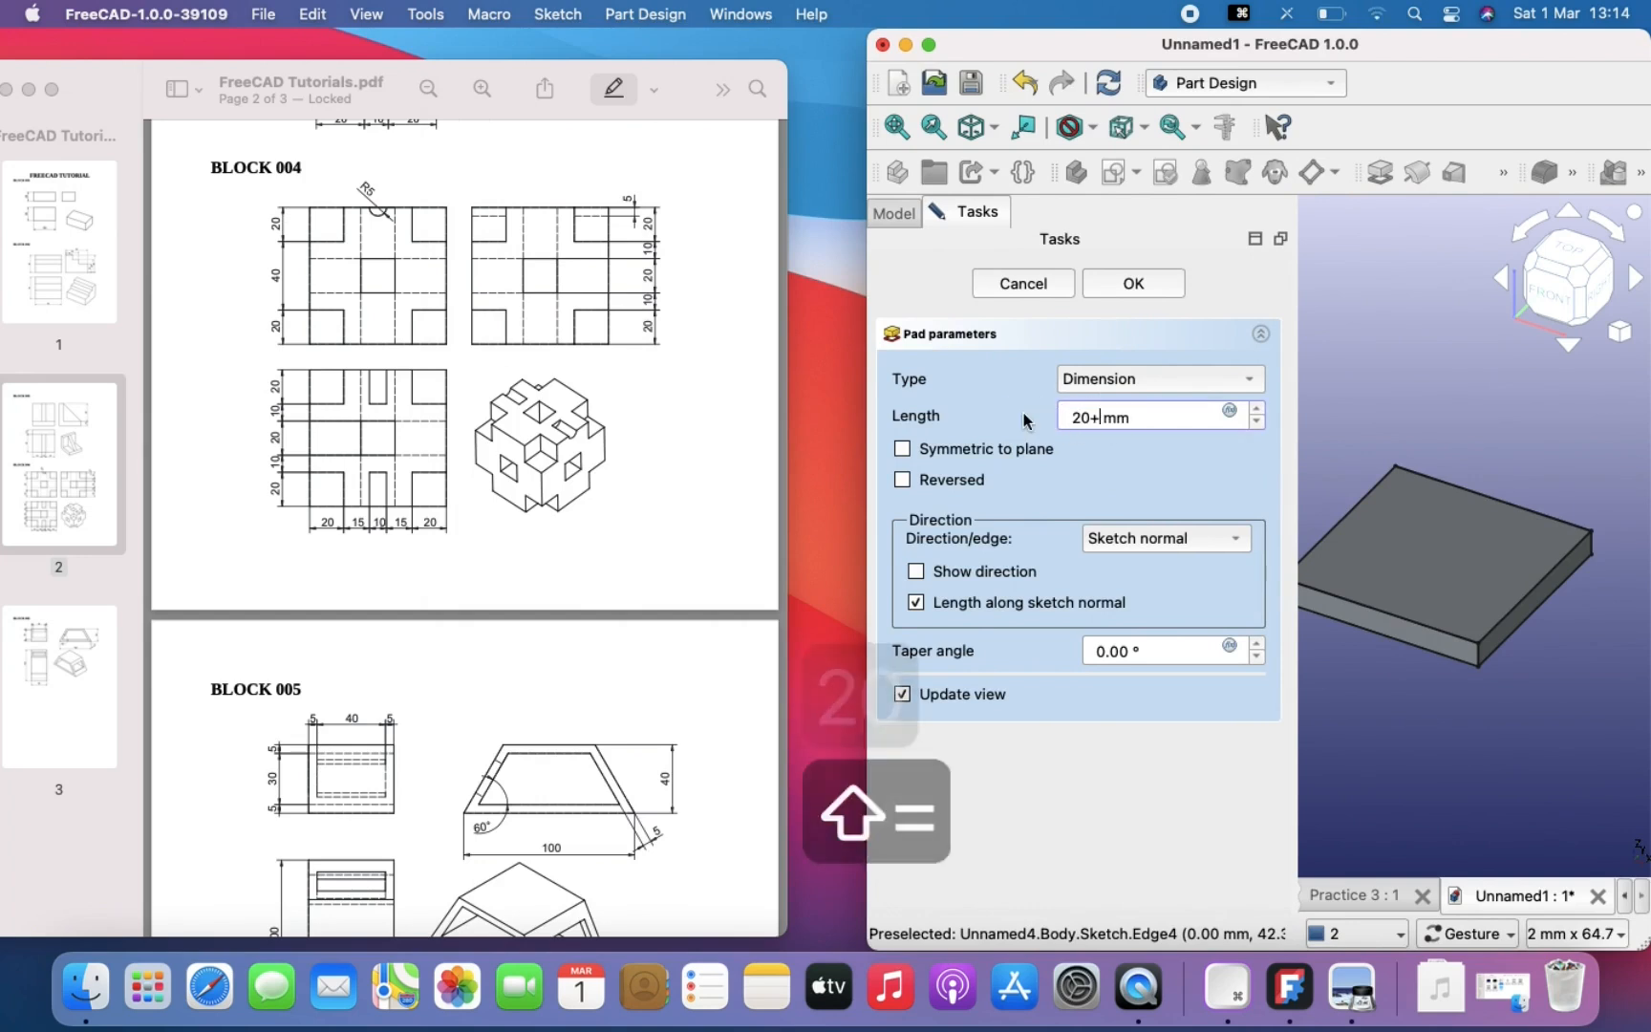
type("+20")
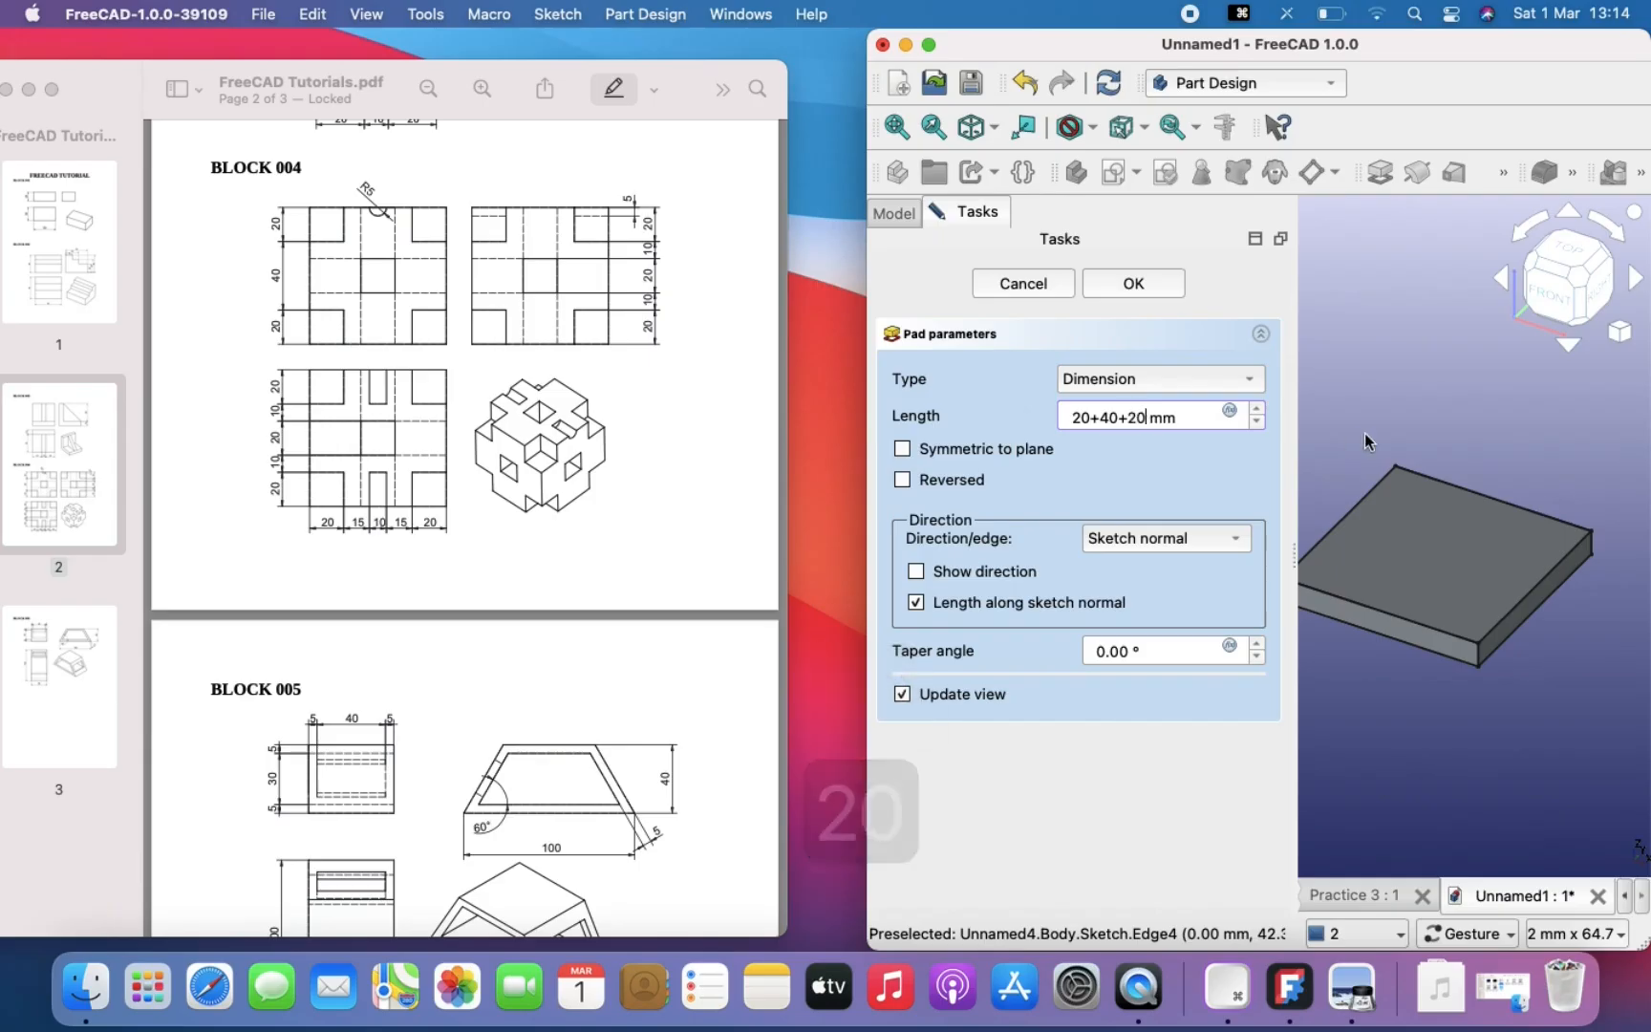
left_click(1349, 411)
right_click_drag(1437, 589, 1454, 588)
scroll(1454, 588, "down", 5)
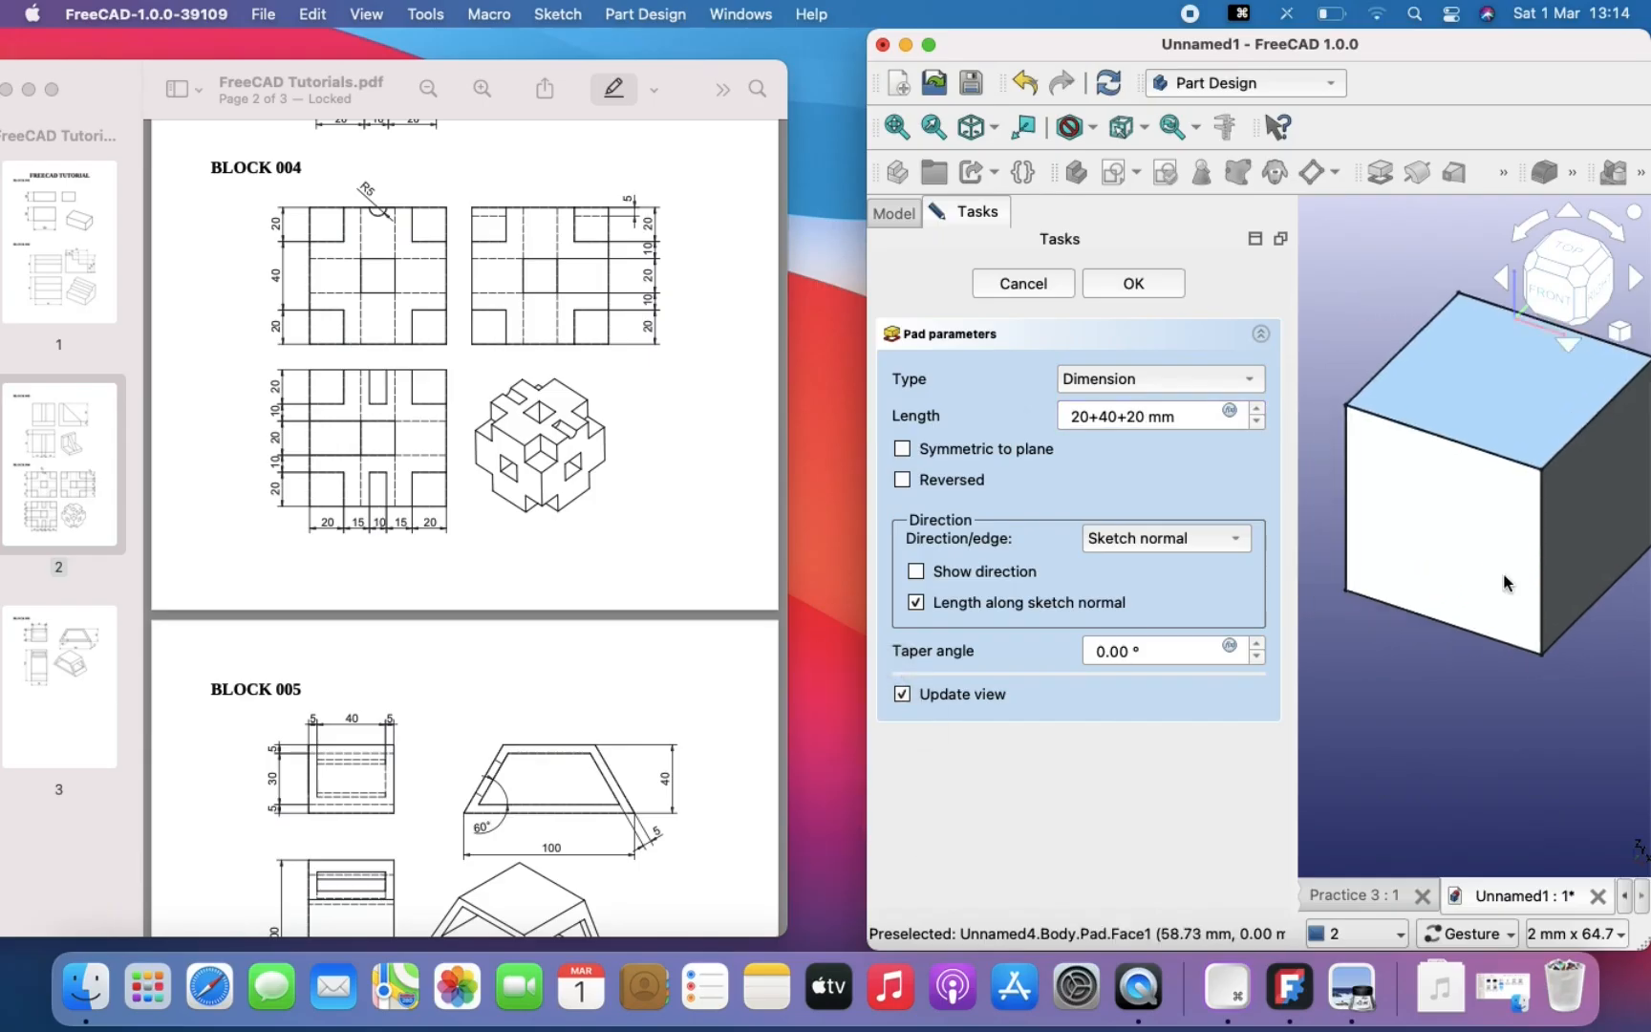
left_click(1128, 292)
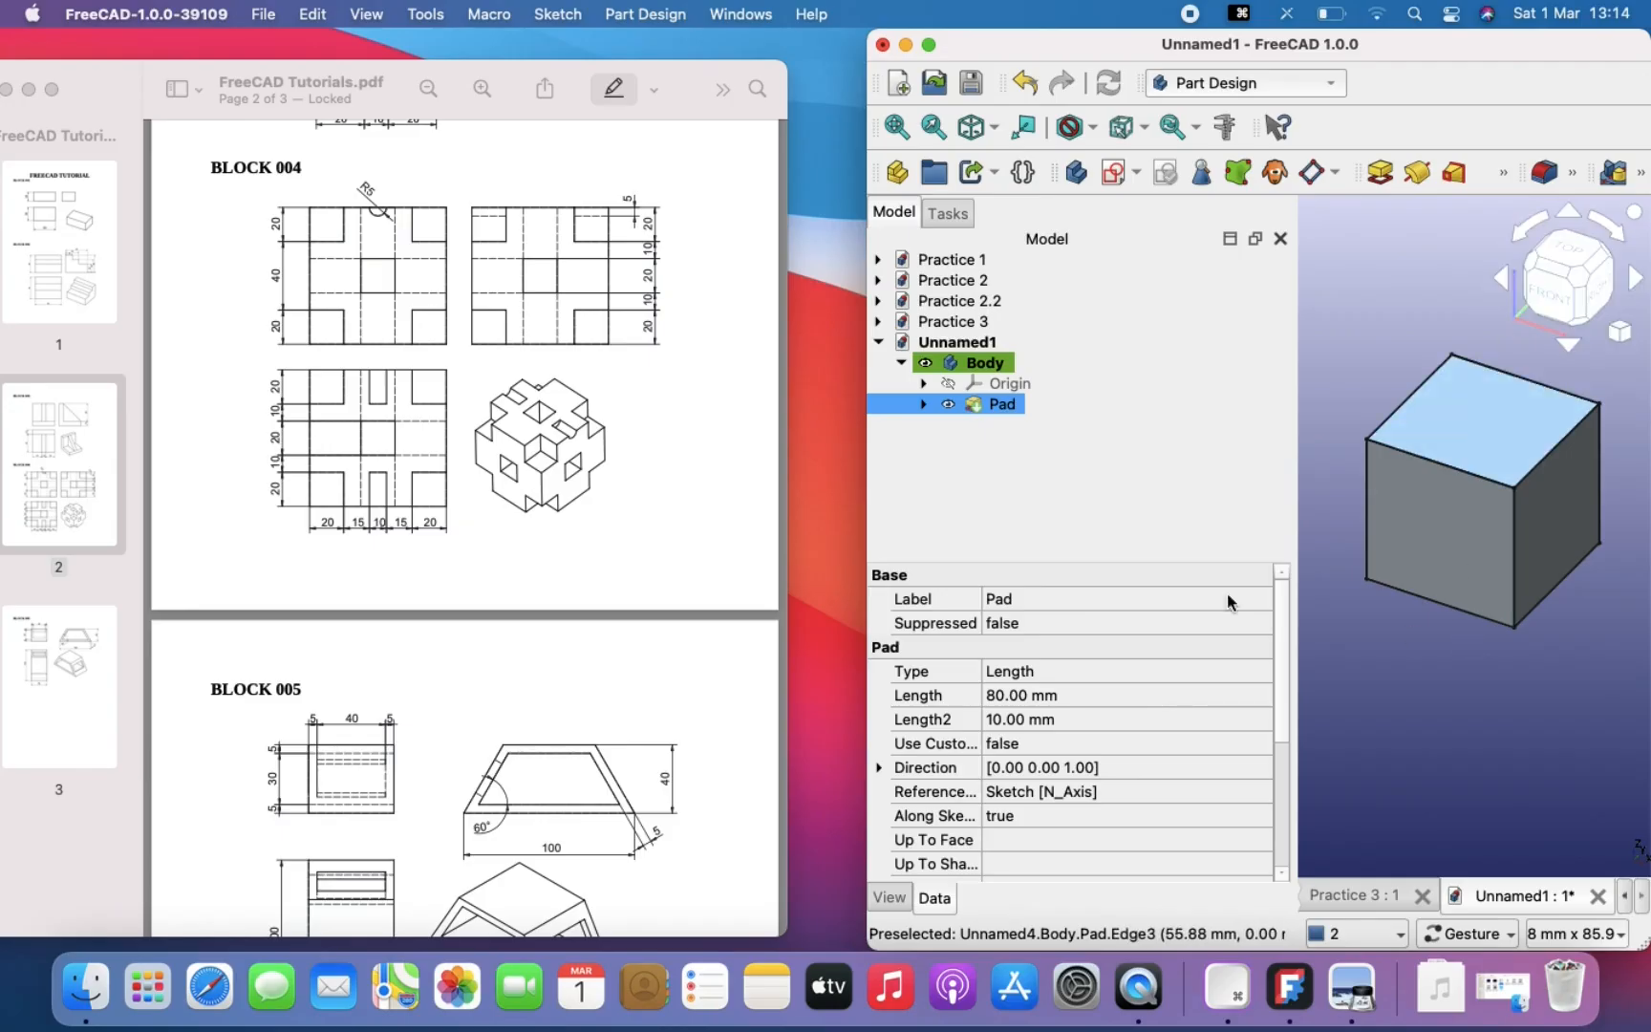
Step: Compare the cube's faces with the BLOCK 004 isometric view, and switch to Preview to examine that view enlarged
scroll(1534, 585, "up", 2)
scroll(1535, 585, "down", 2)
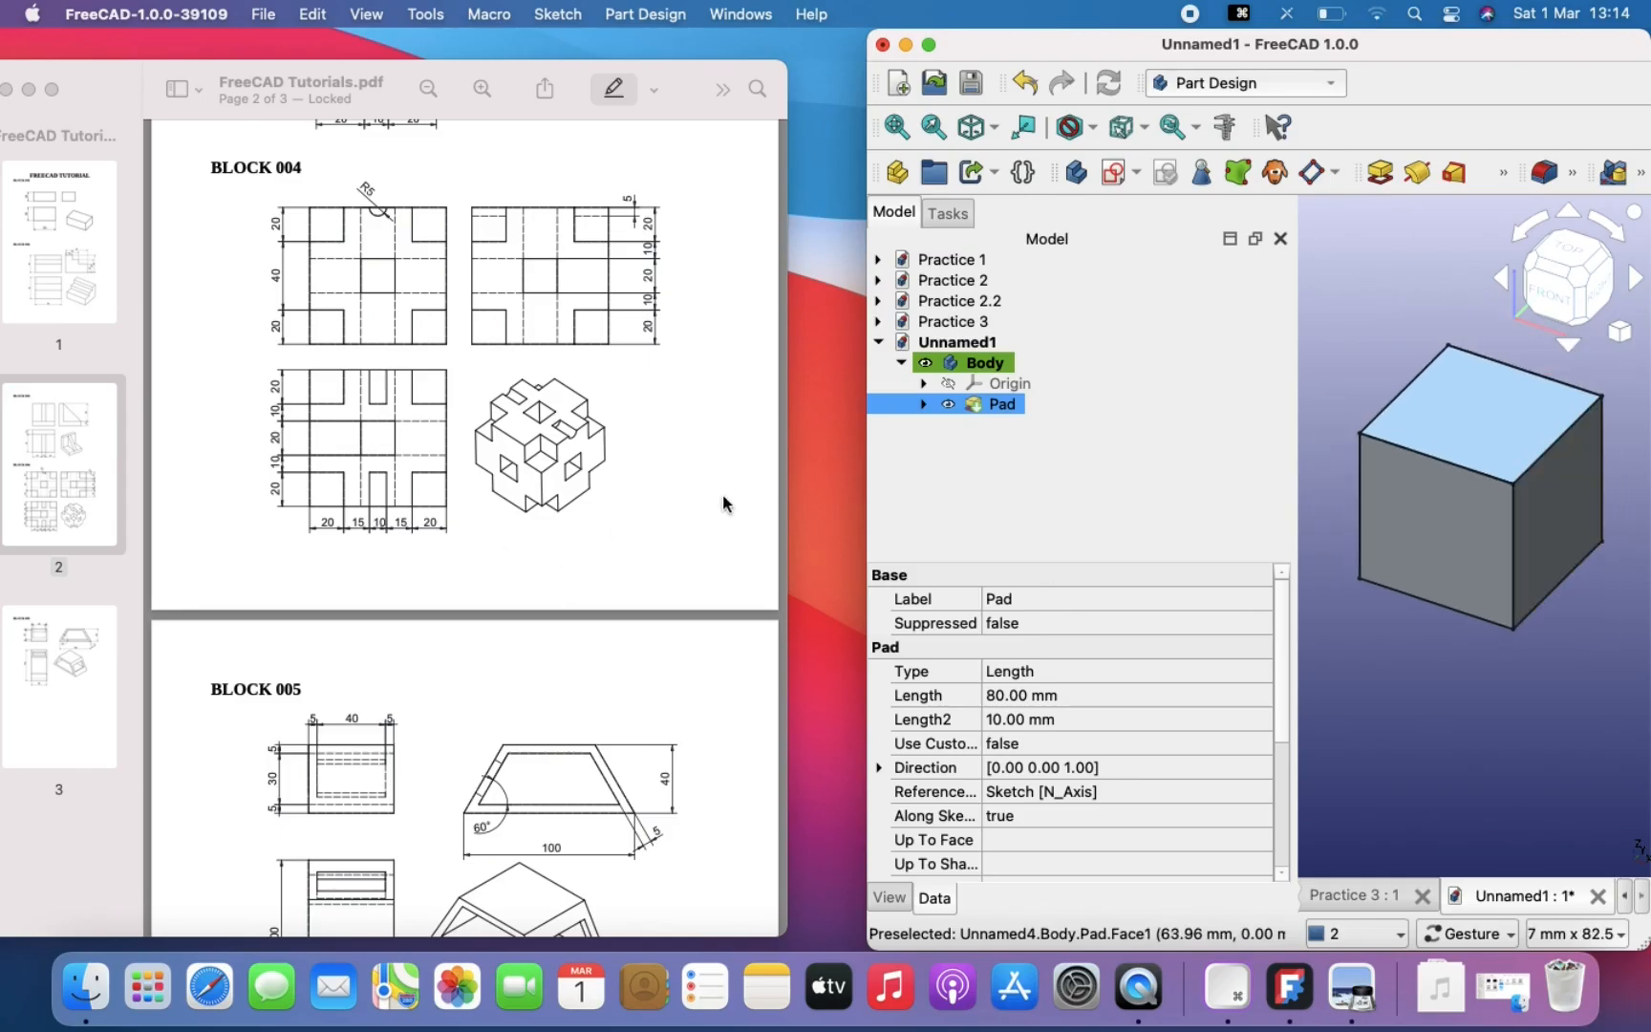
scroll(1496, 669, "down", 2)
right_click_drag(1495, 670, 1488, 682)
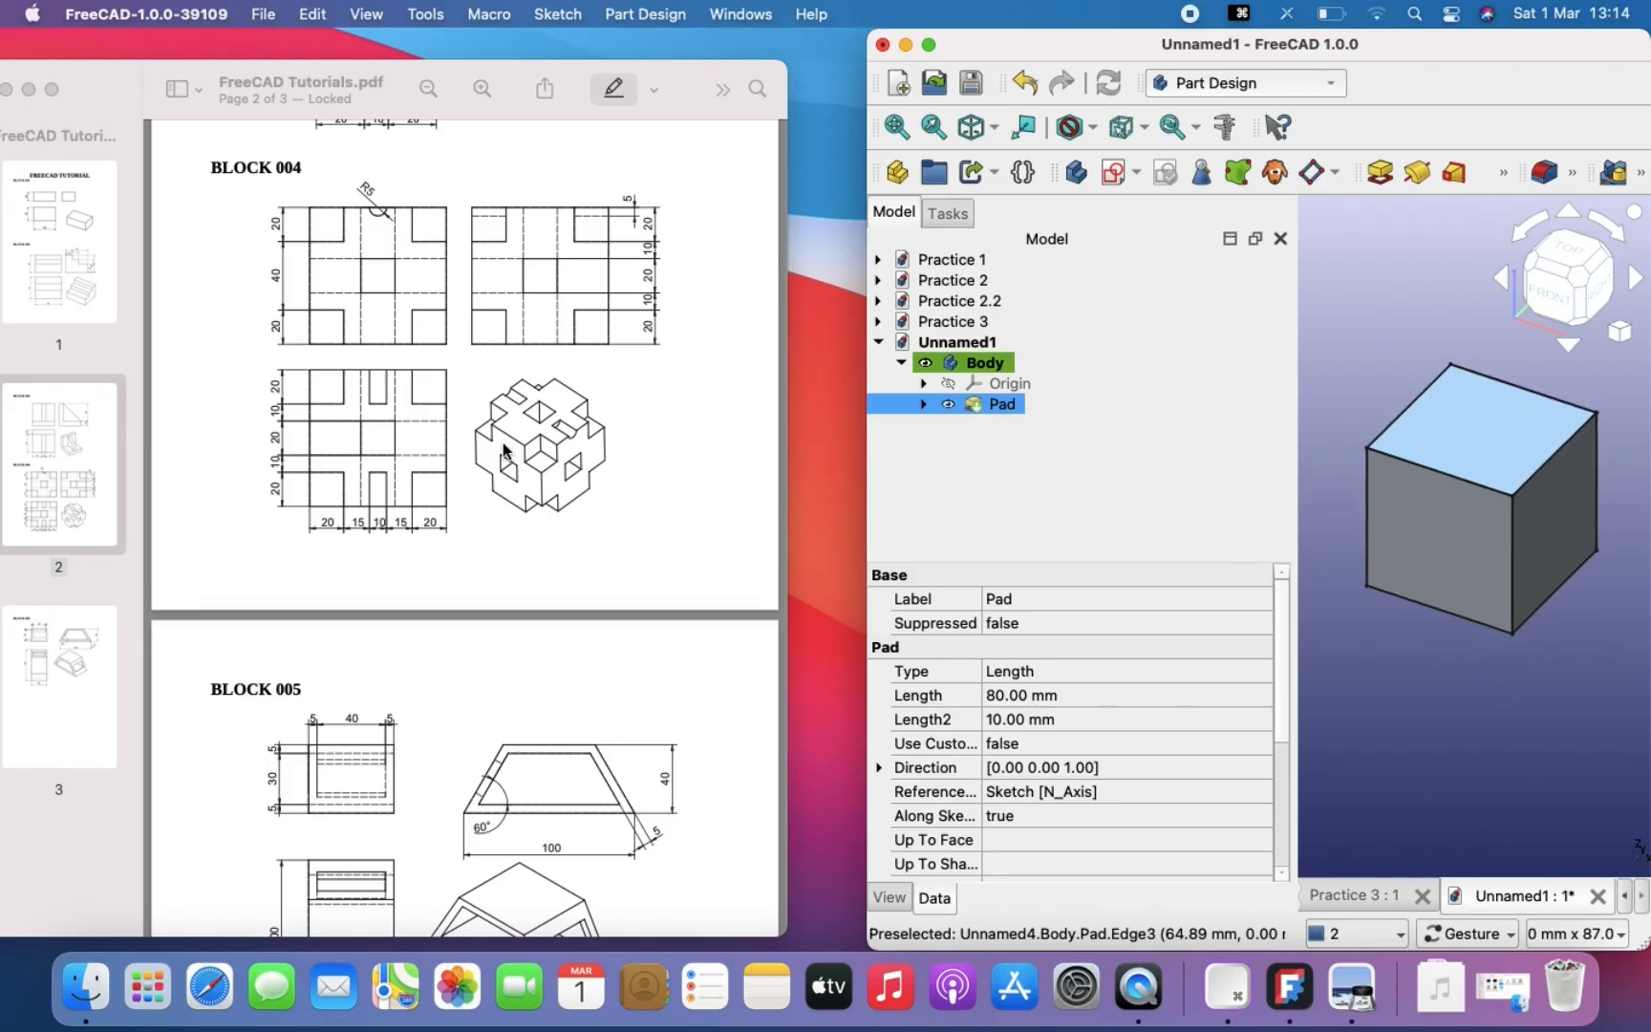
left_click(1516, 667)
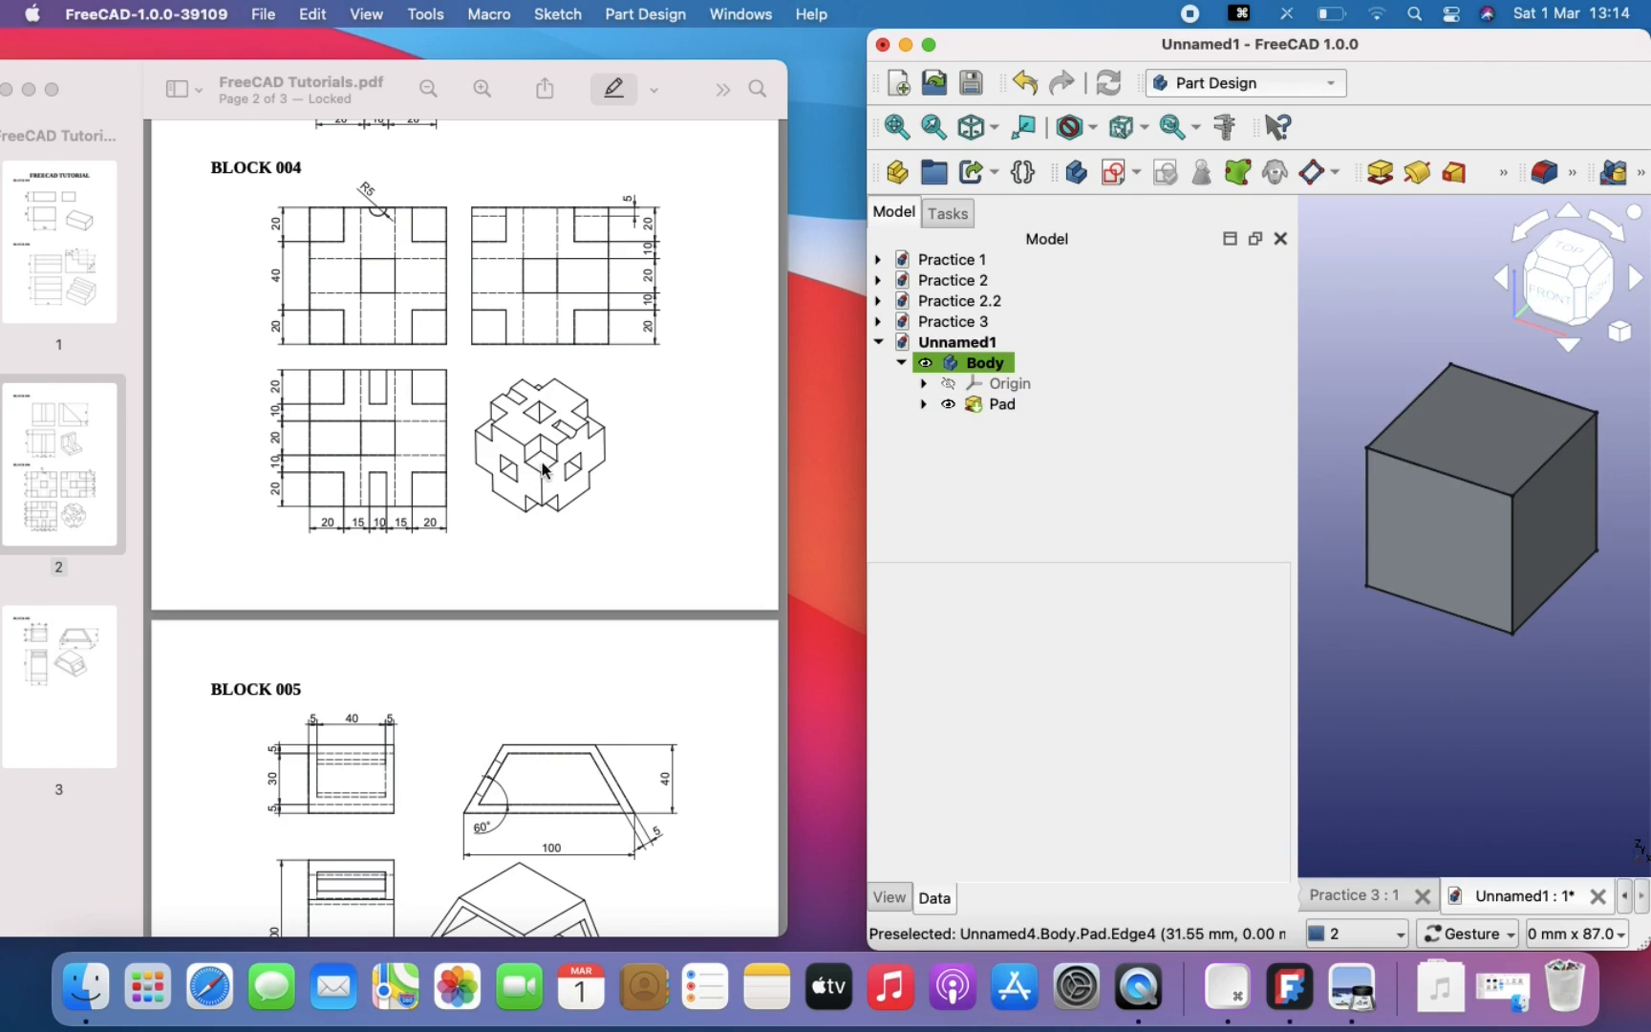
left_click(1560, 506)
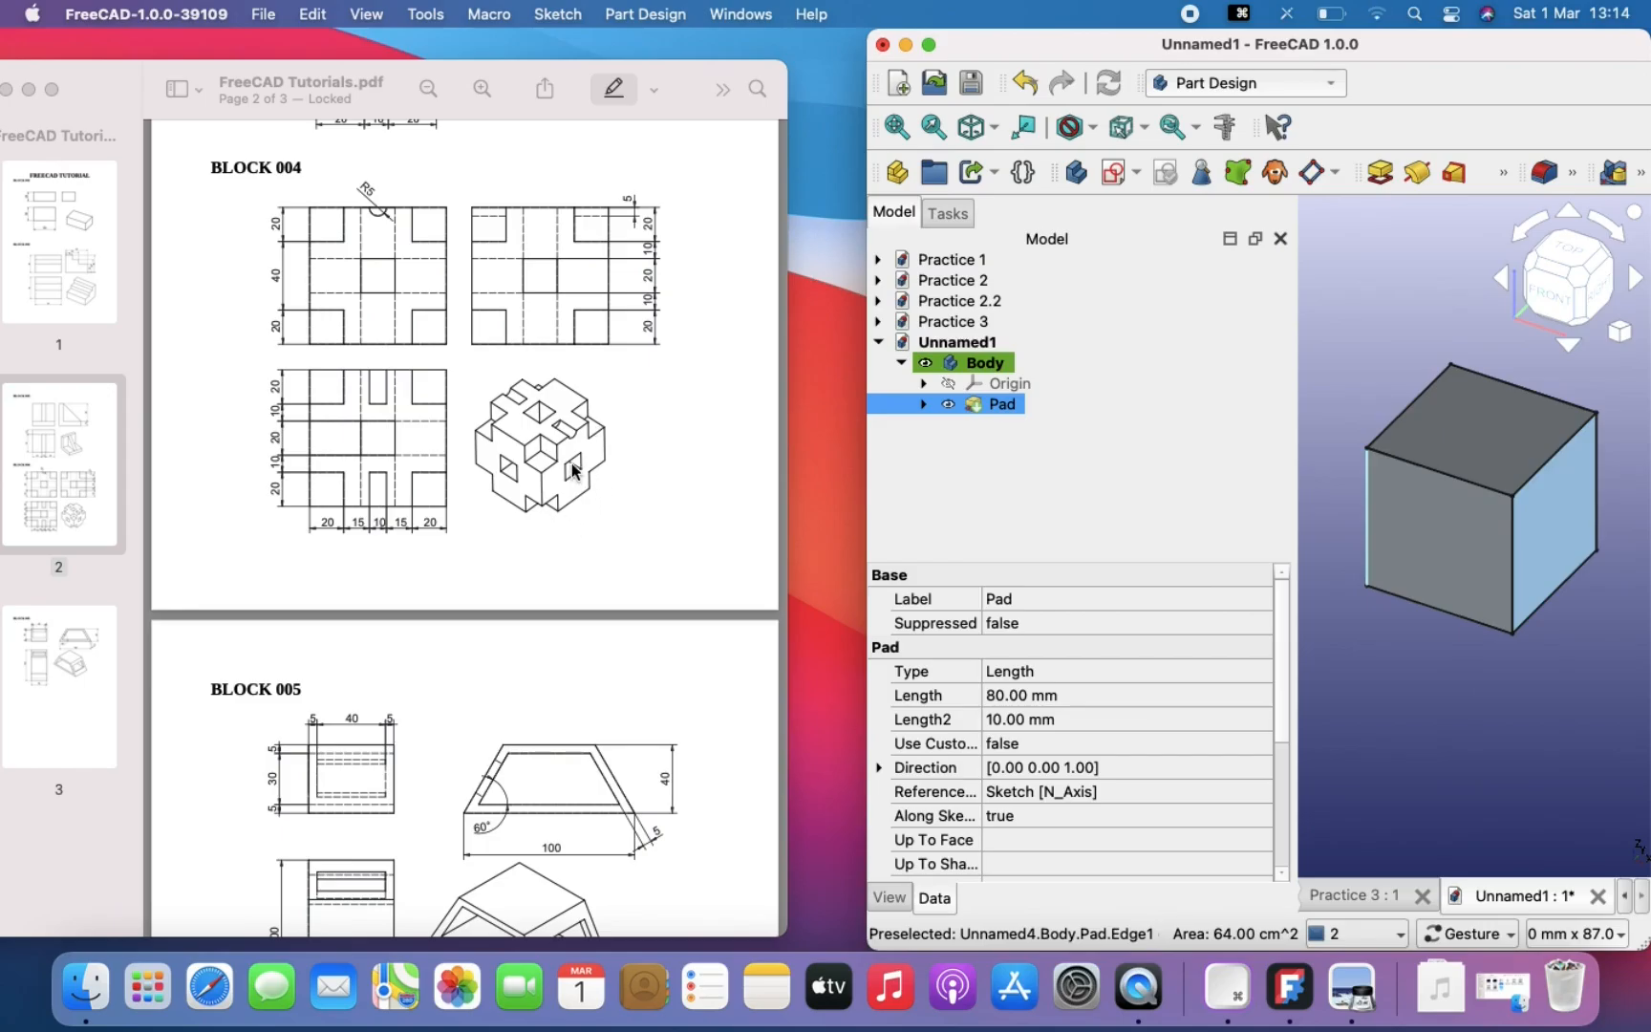
scroll(573, 470, "up", 3)
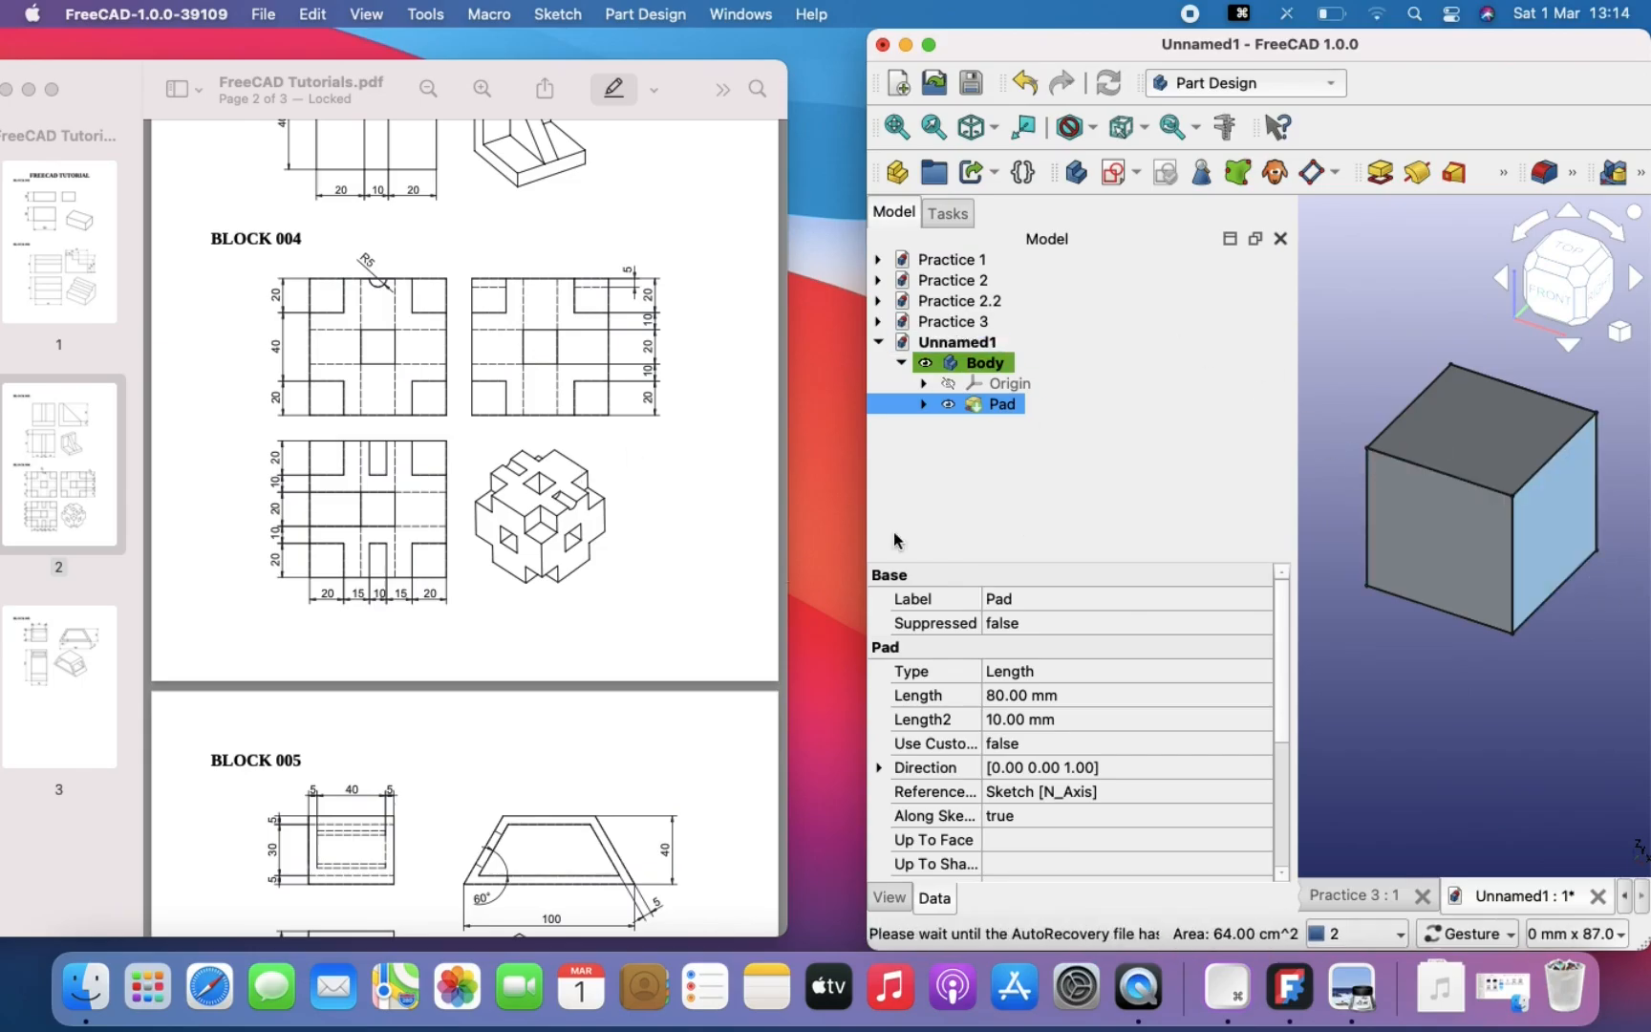
left_click(535, 571)
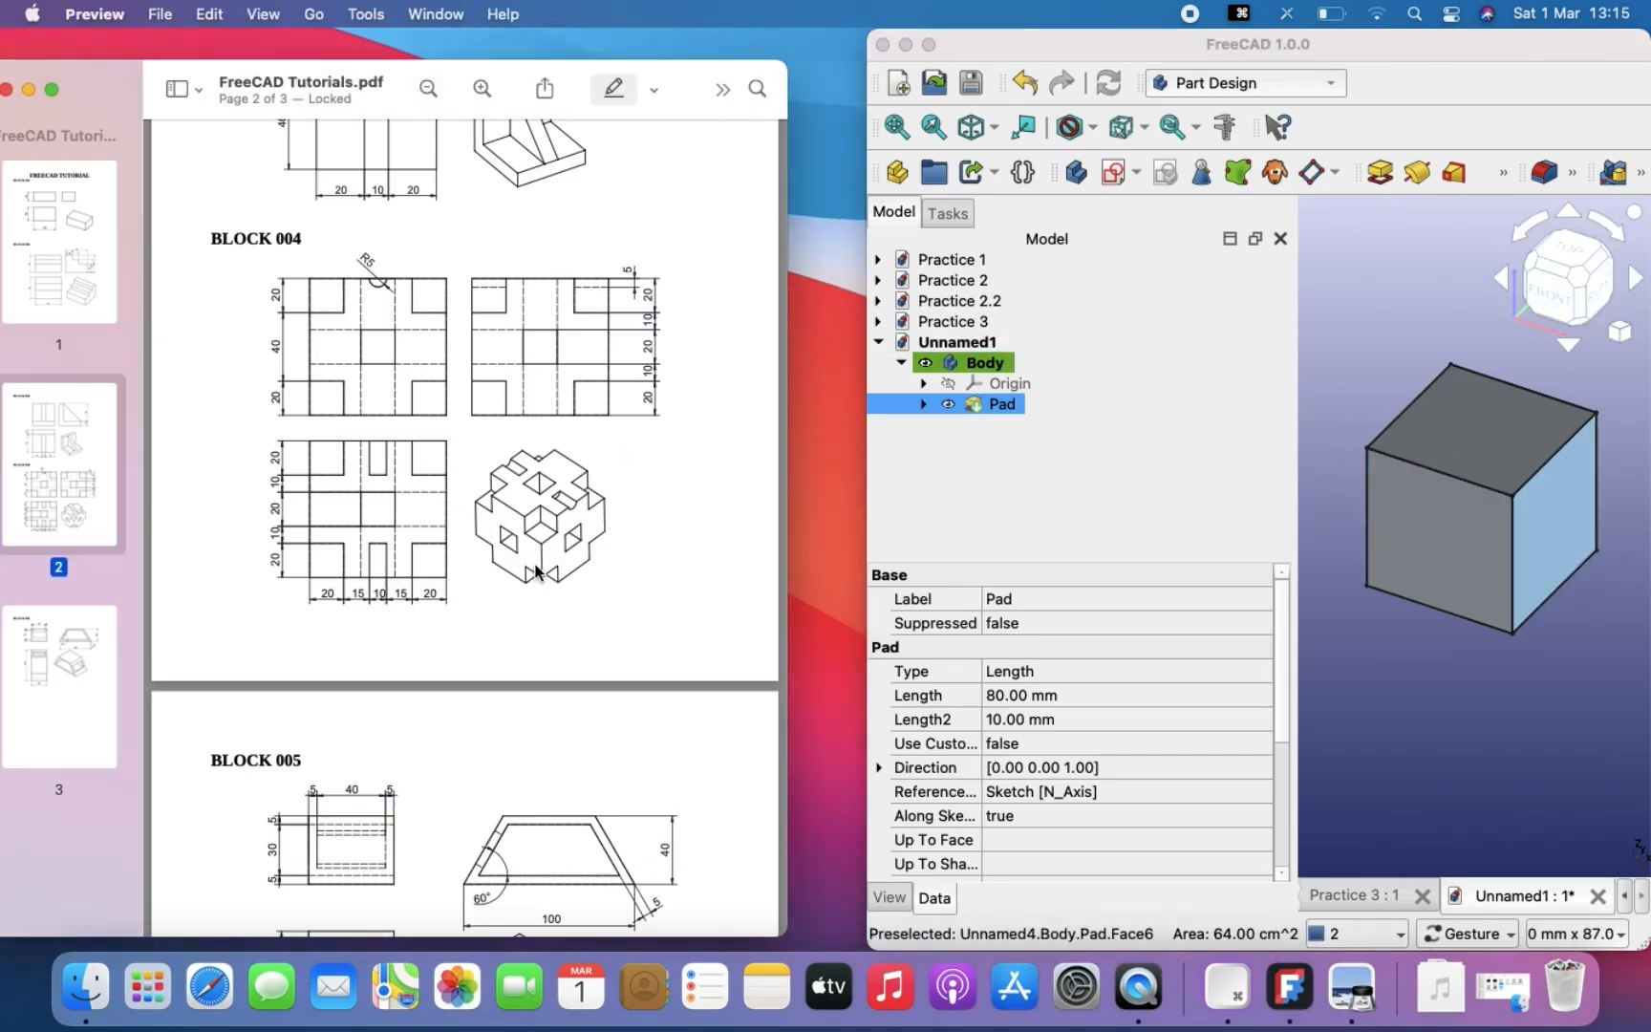
scroll(535, 572, "up", 5, "ctrl")
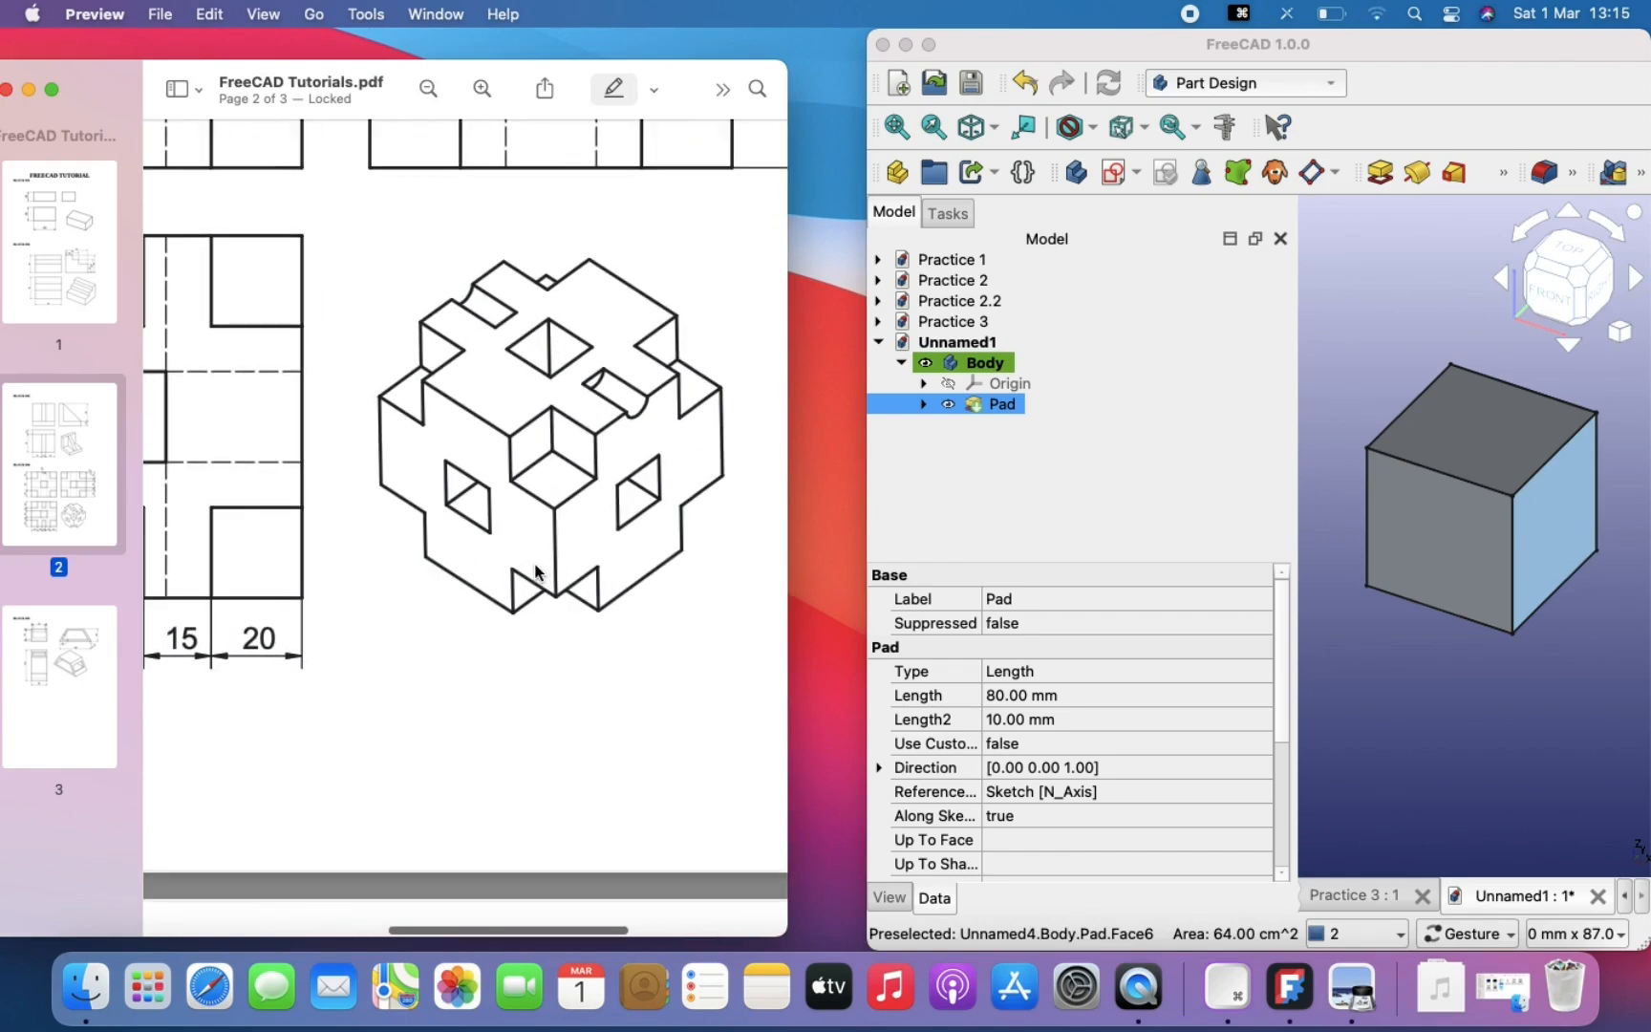
Step: Switch to FreeCAD and start a new sketch on the cube's right face
scroll(649, 631, "right", 3)
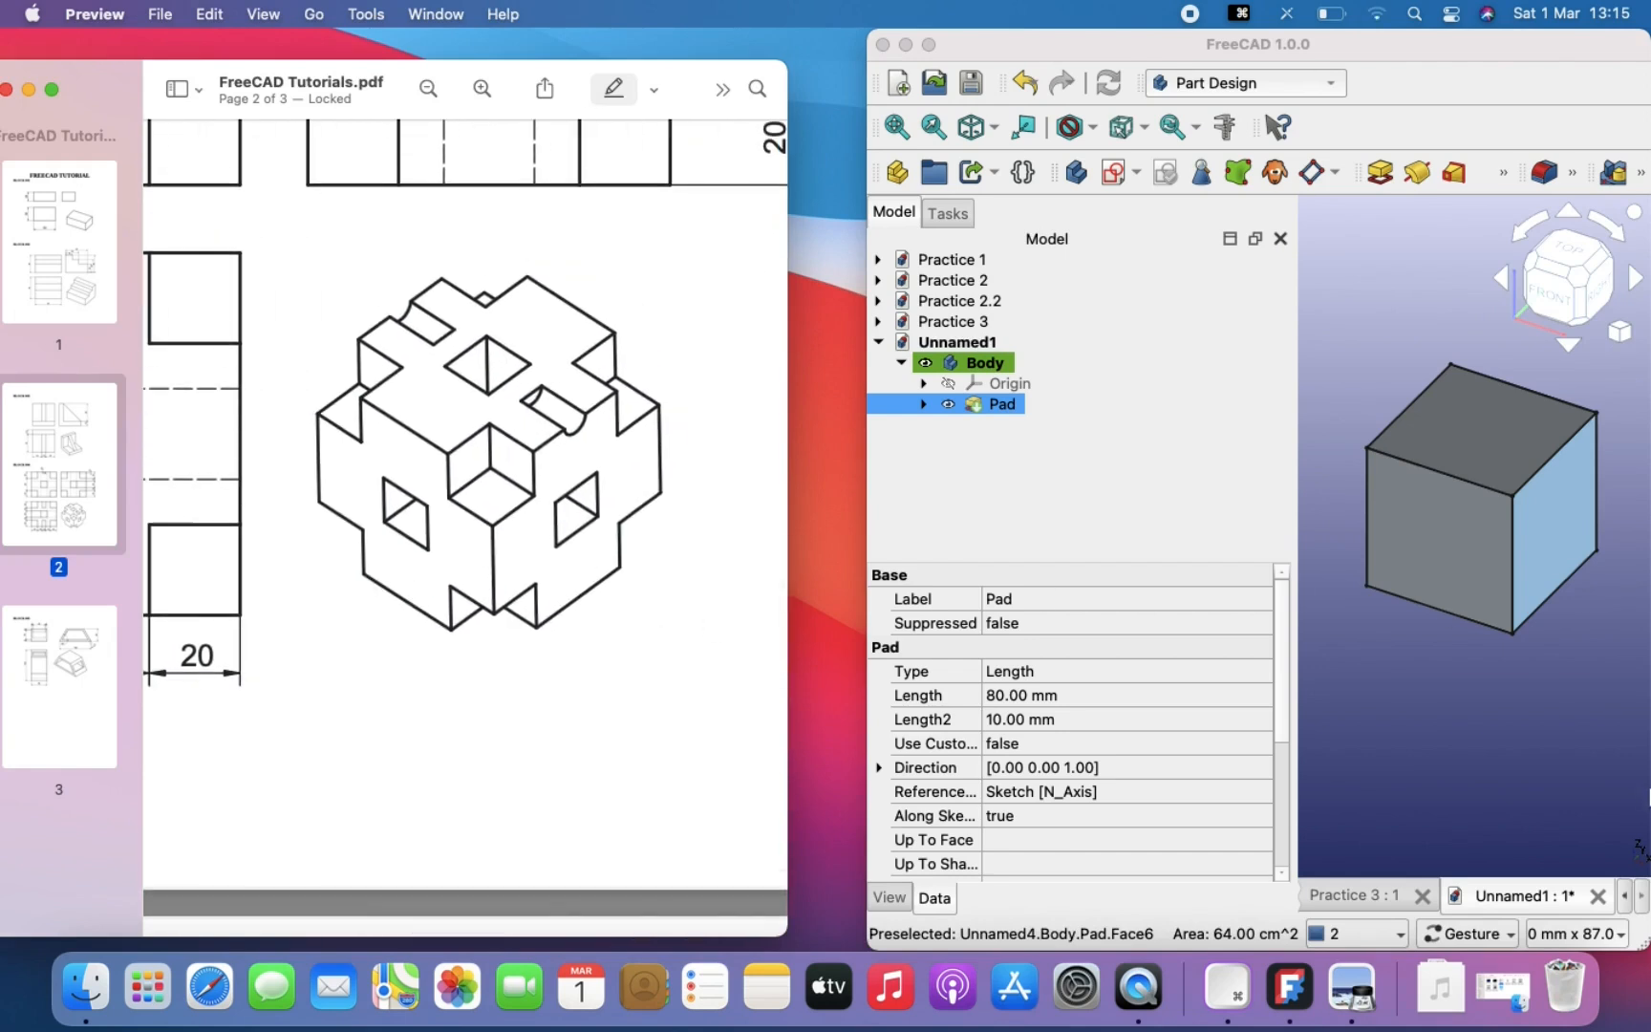
left_click(1591, 770)
left_click(1552, 530)
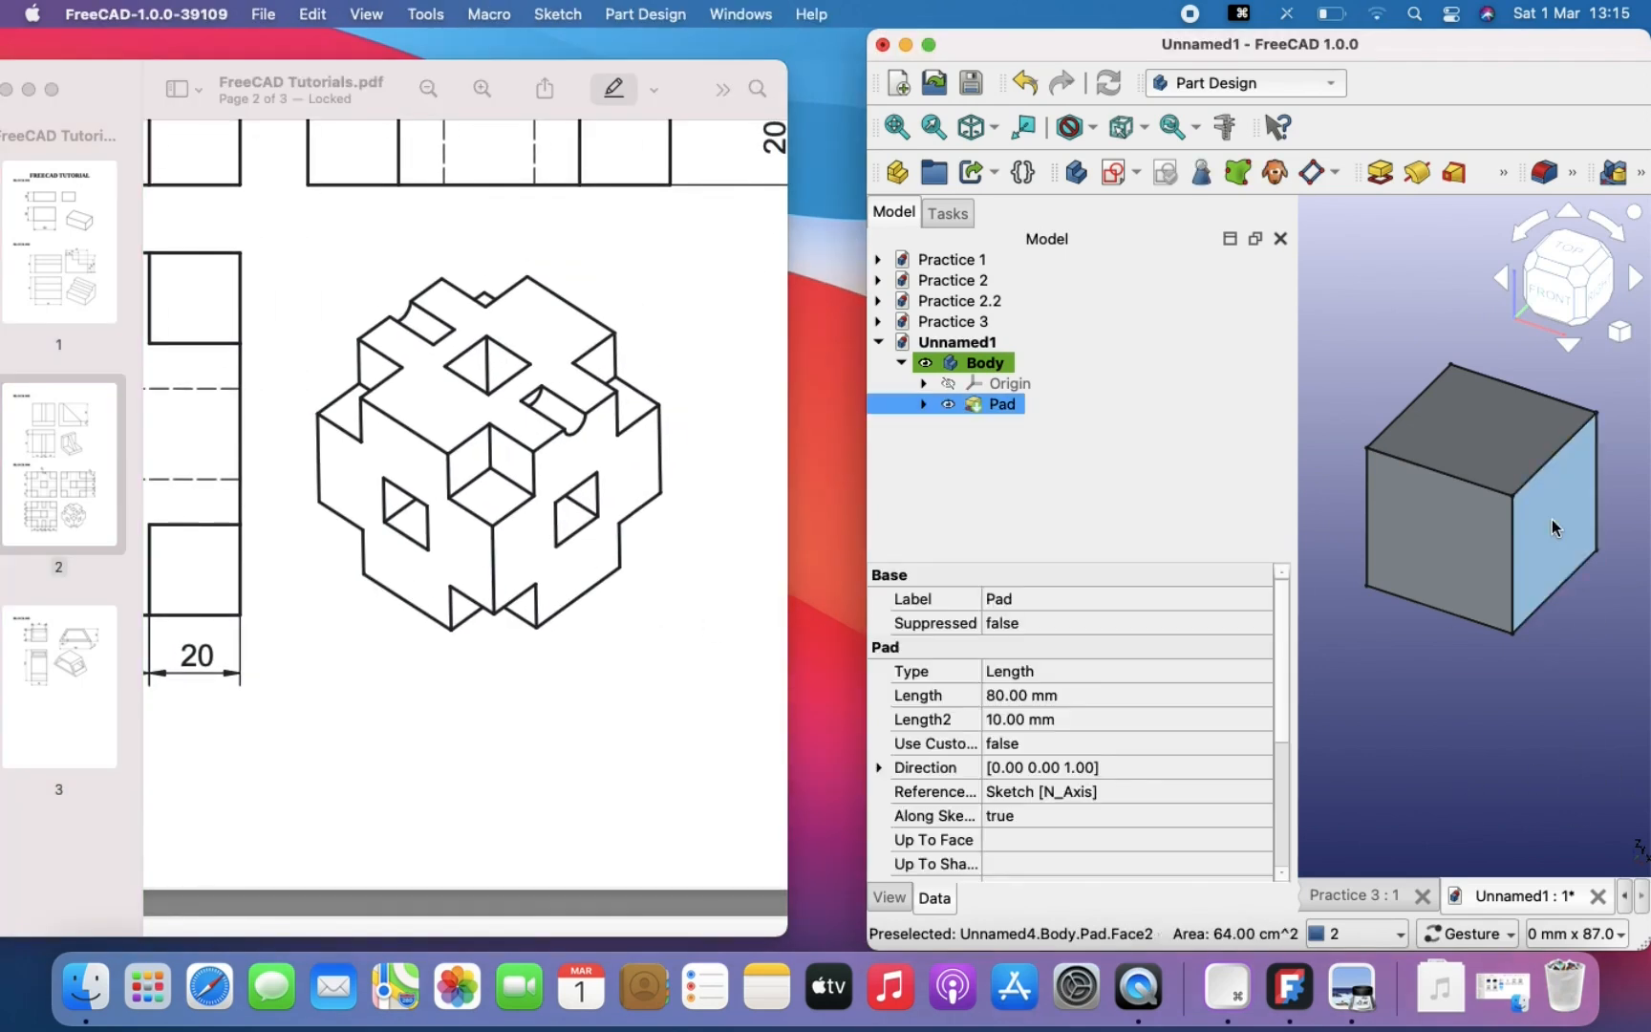
left_click(1113, 172)
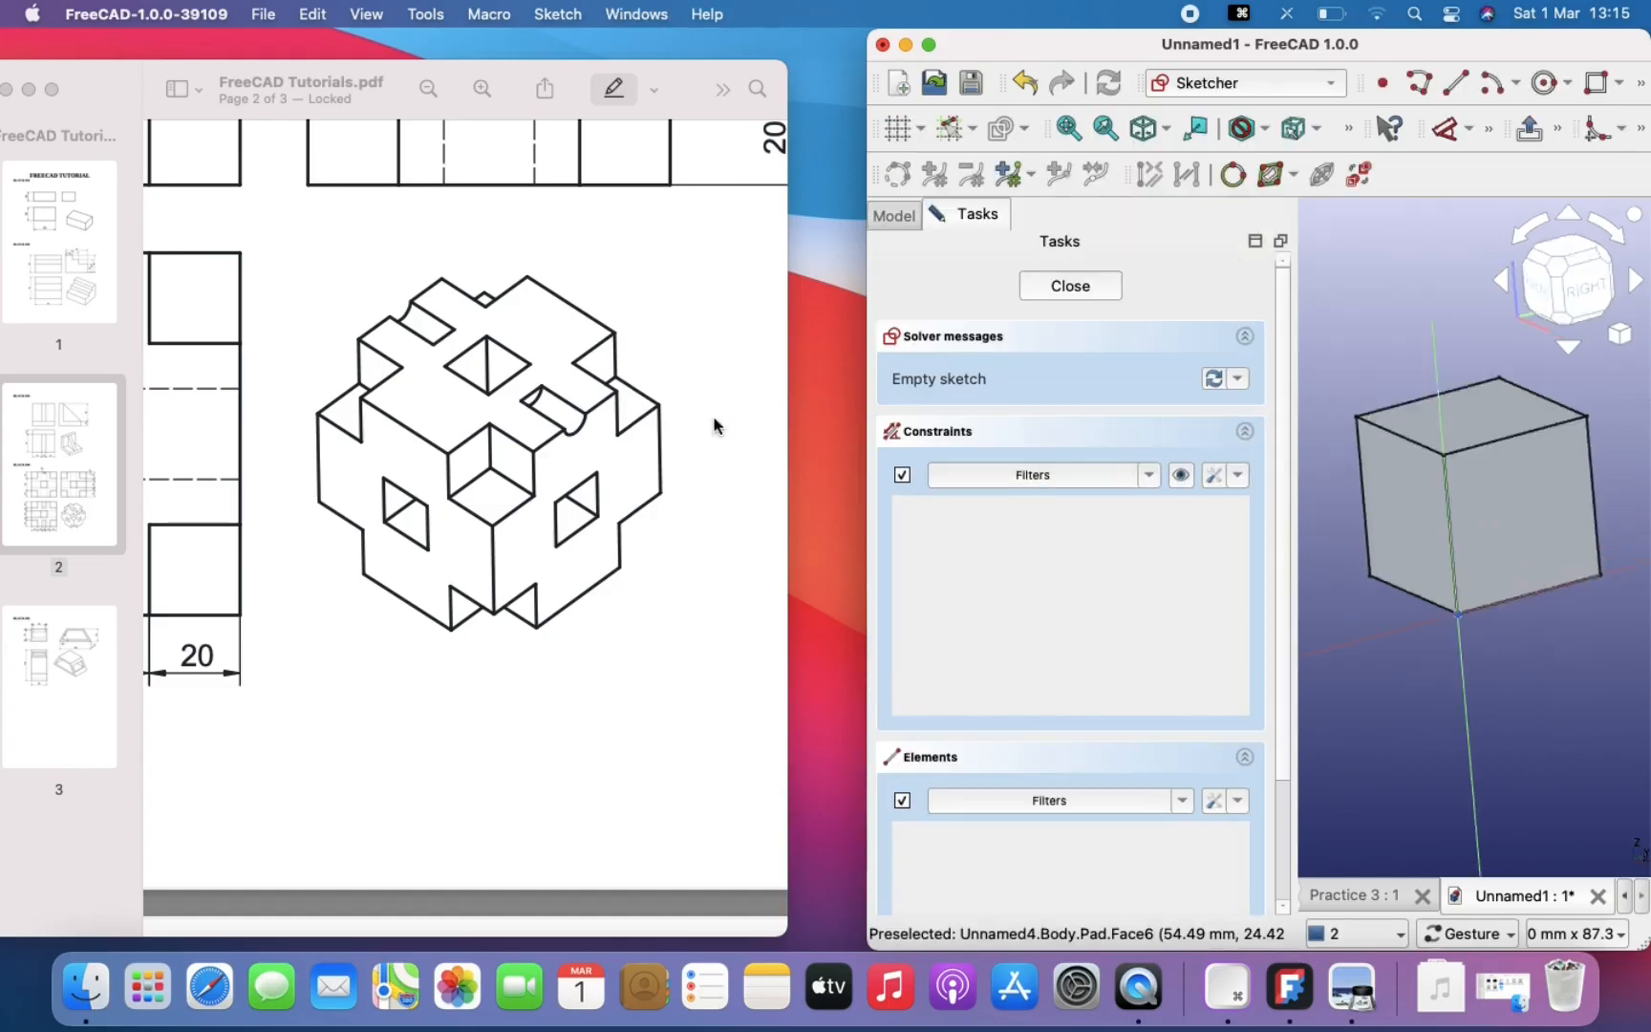
Step: Switch to Preview and examine all the BLOCK 004 views together at a reduced zoom
scroll(478, 513, "left", 3)
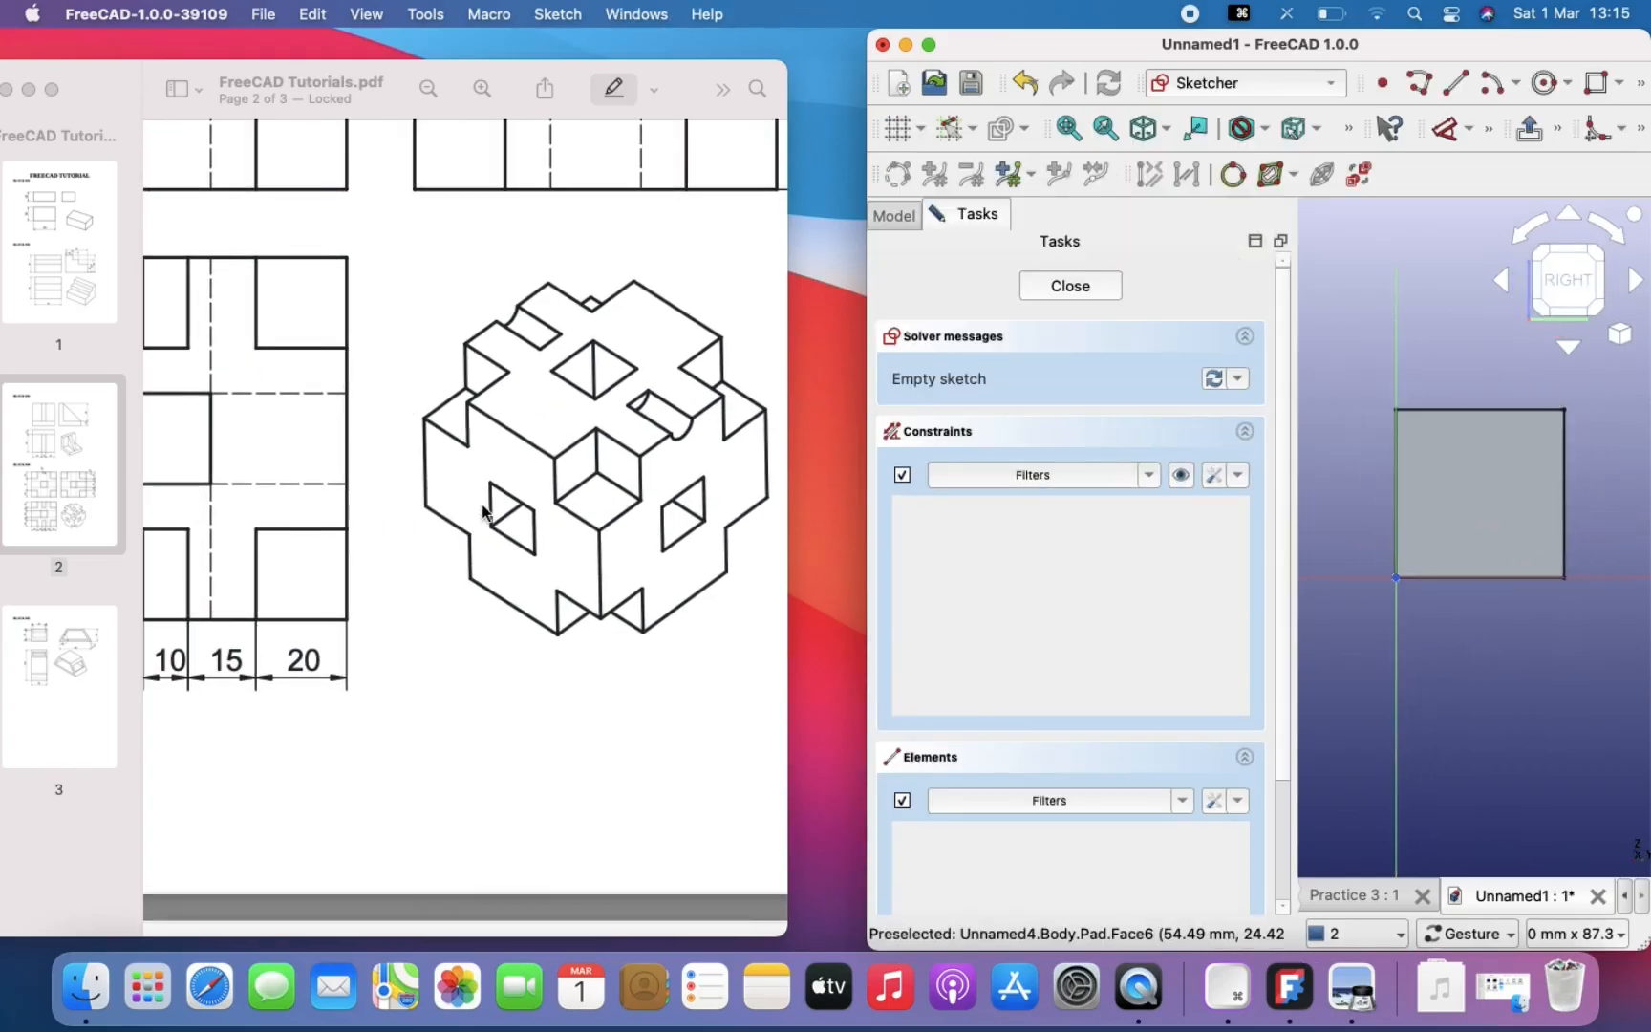
left_click(515, 657)
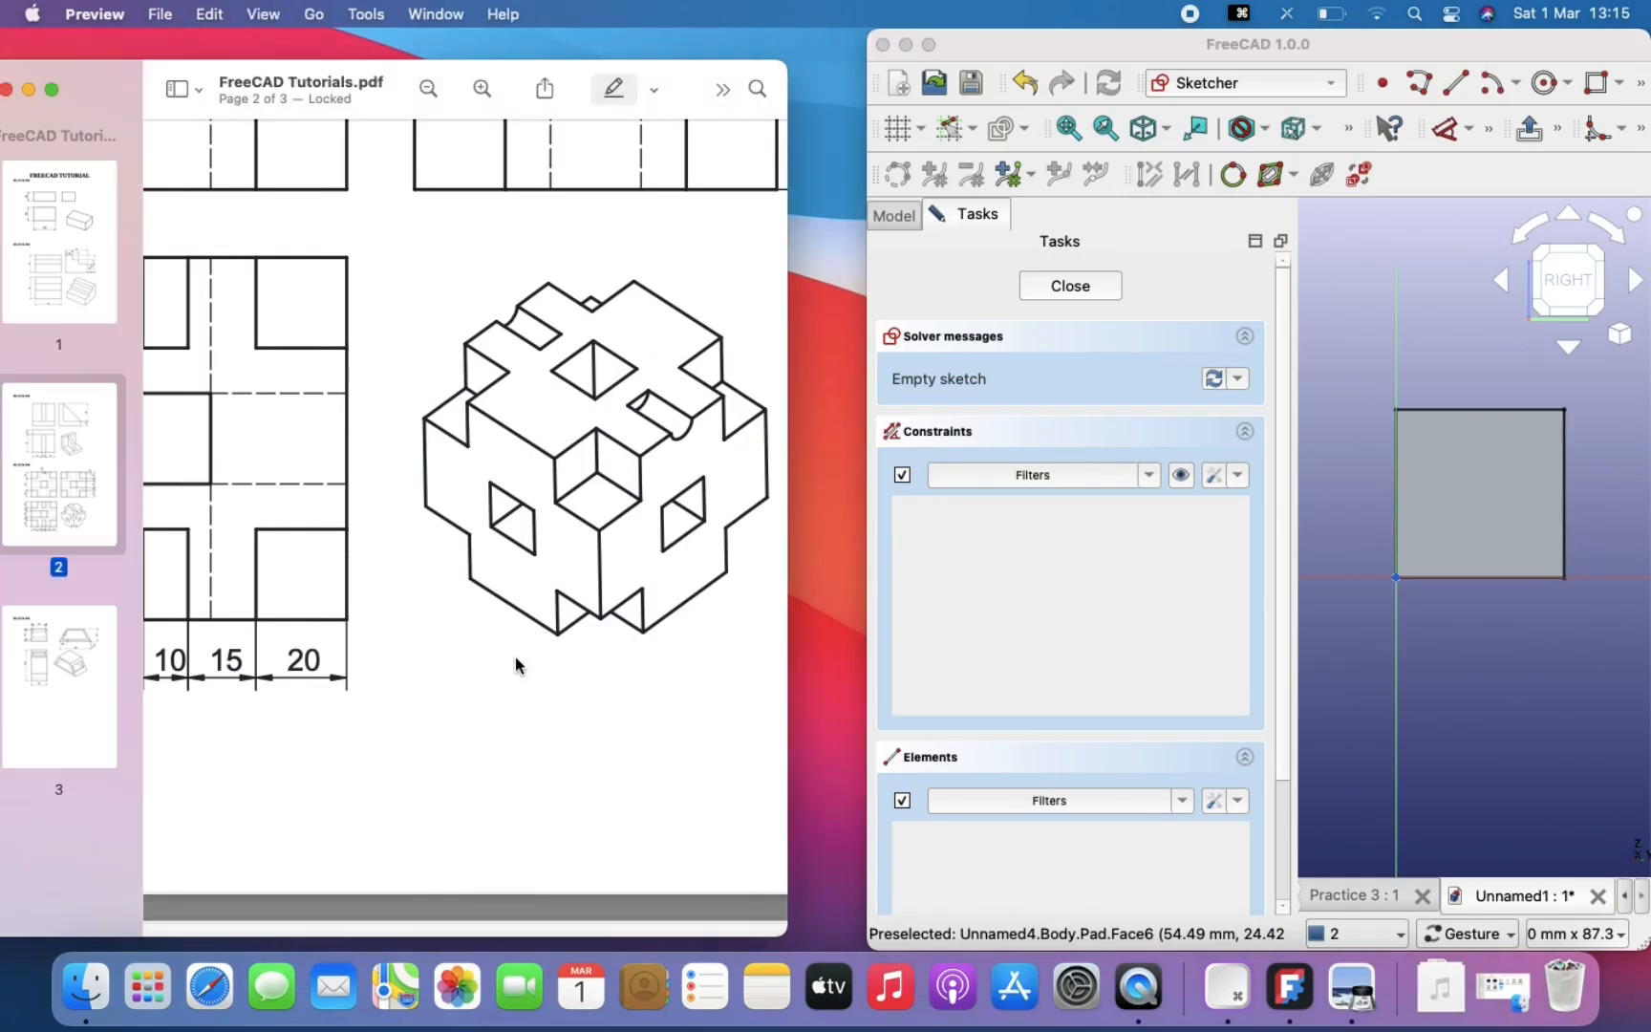
key("super+minus")
scroll(515, 665, "left", 2)
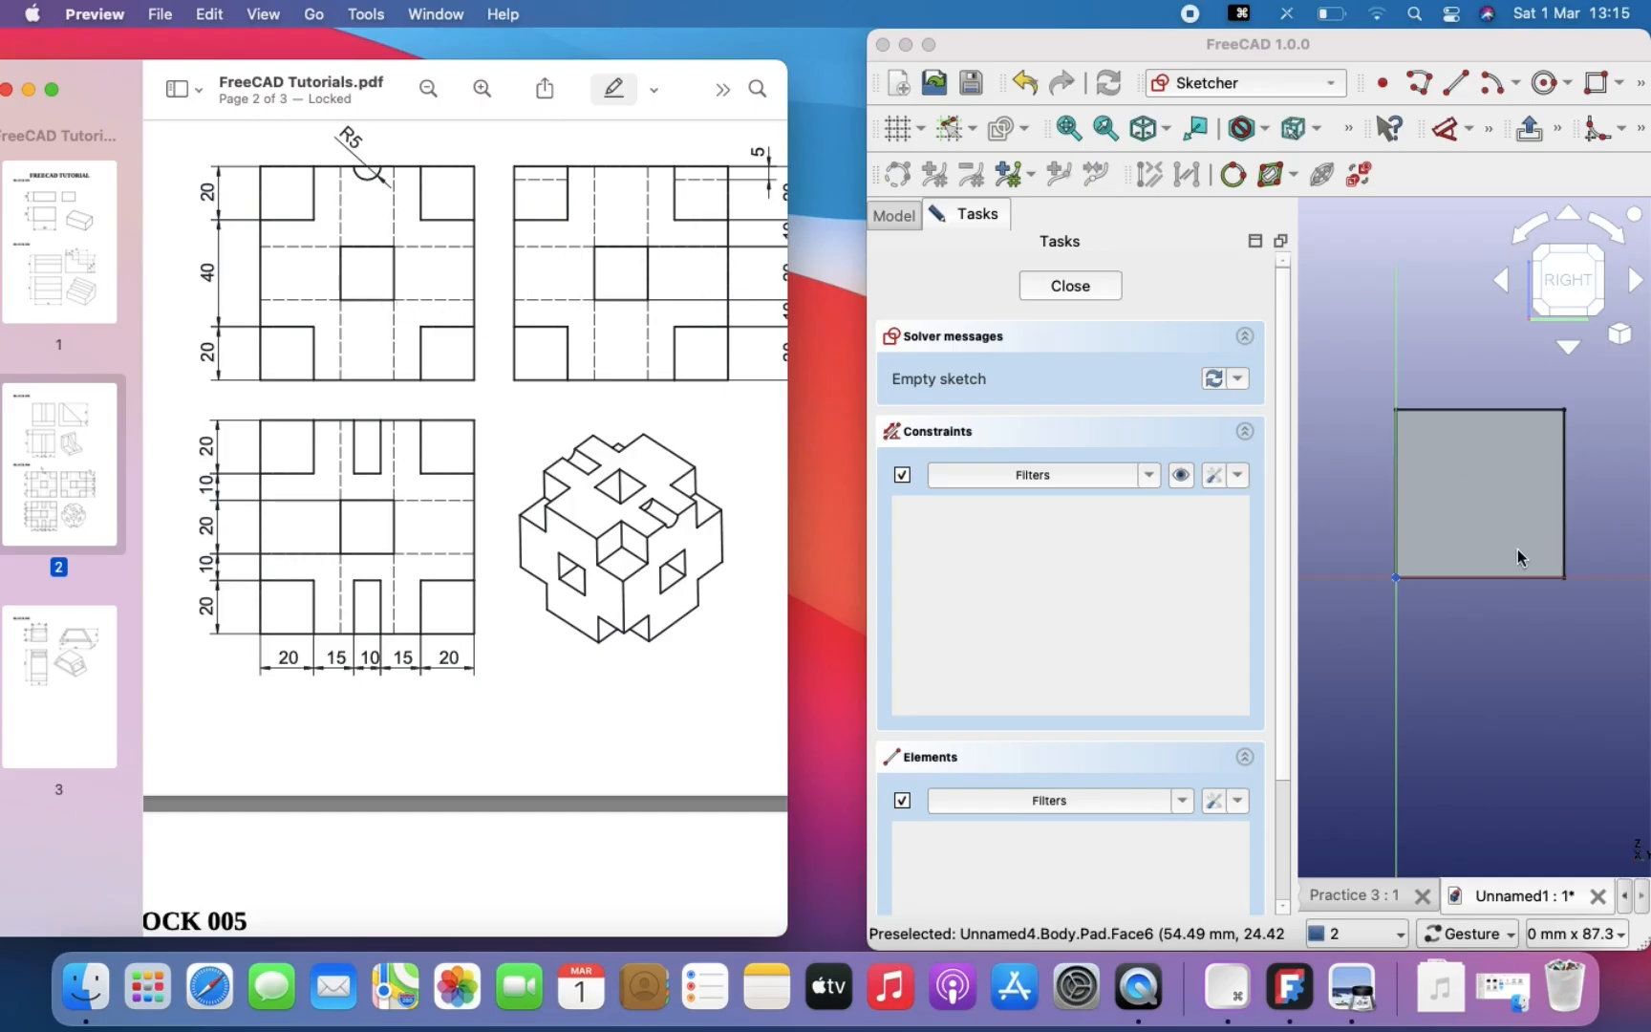
Step: Maximize the FreeCAD window and project all four edges of the cube's right face into the sketch as external geometry
left_click(1495, 512)
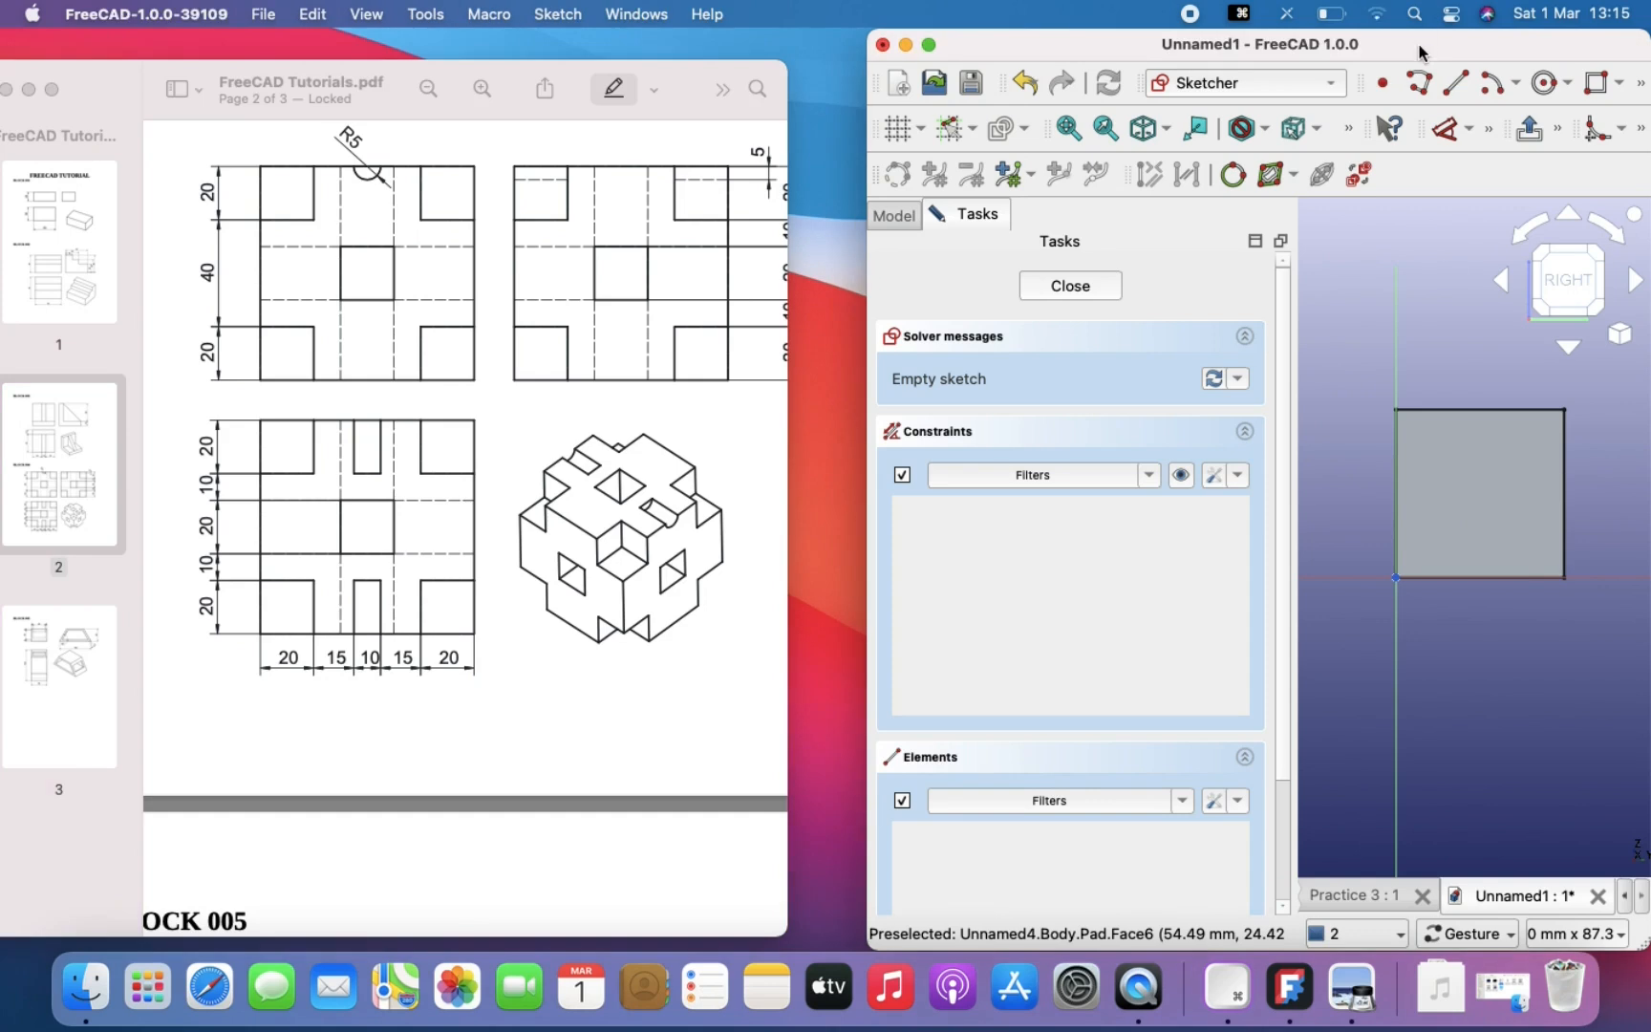
double_click(1417, 46)
right_click_drag(1040, 408, 1040, 535)
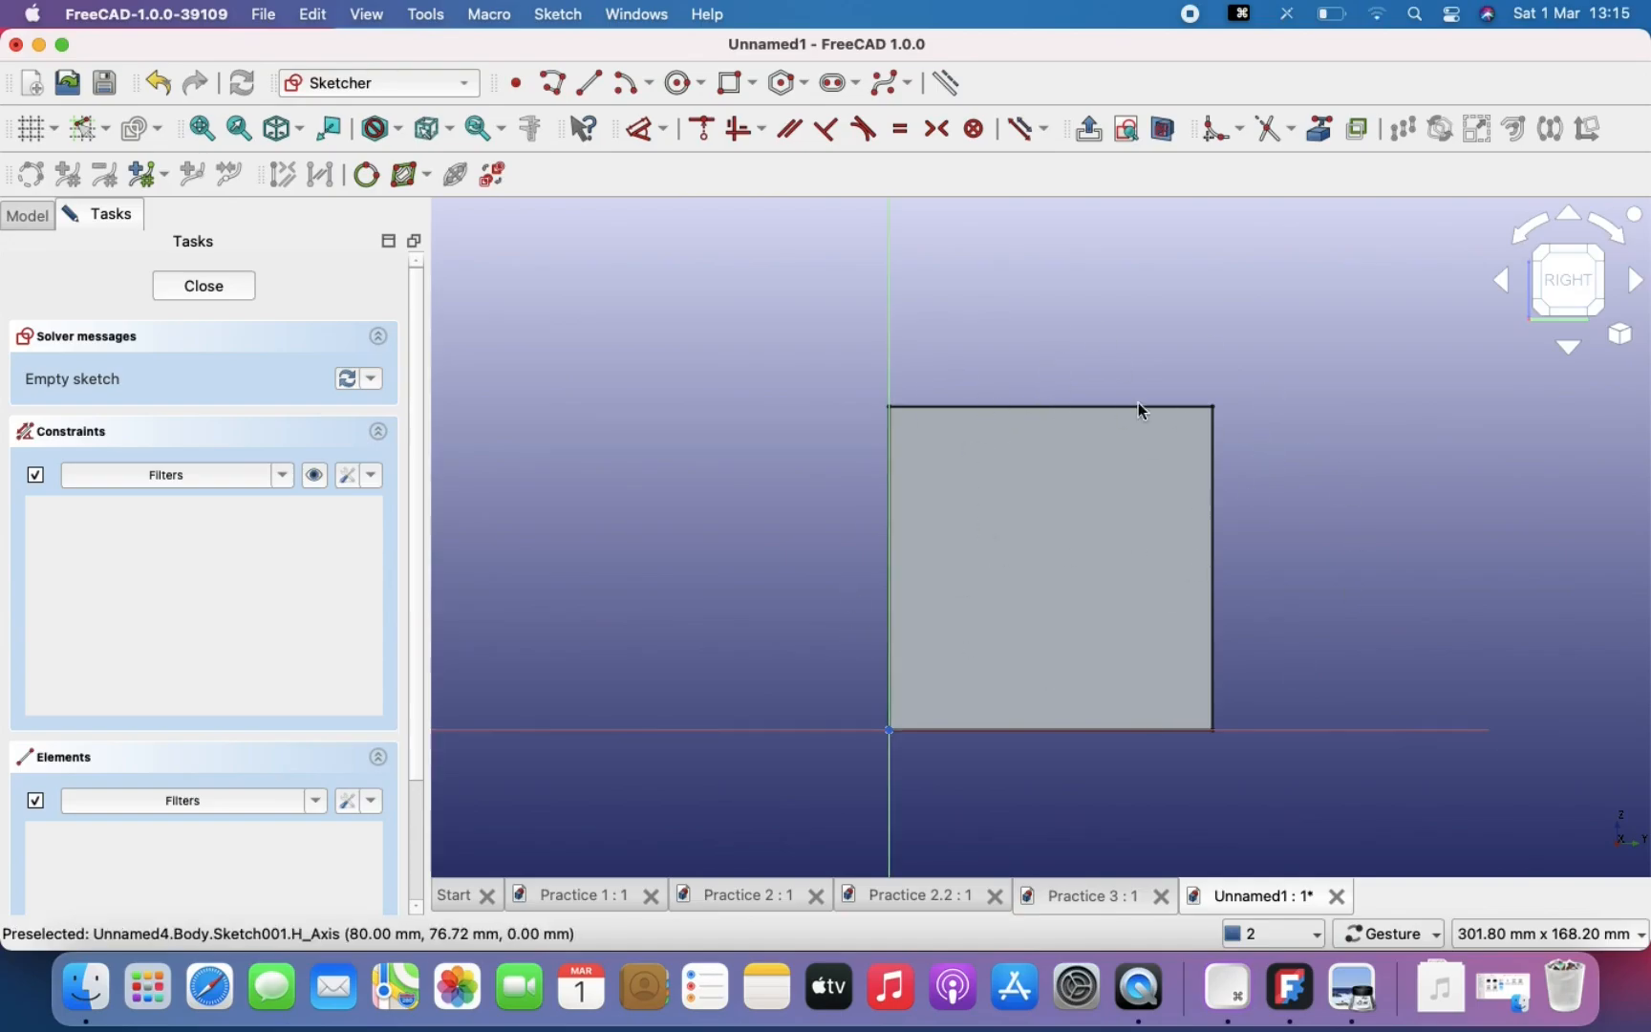
left_click(1323, 131)
left_click(1055, 407)
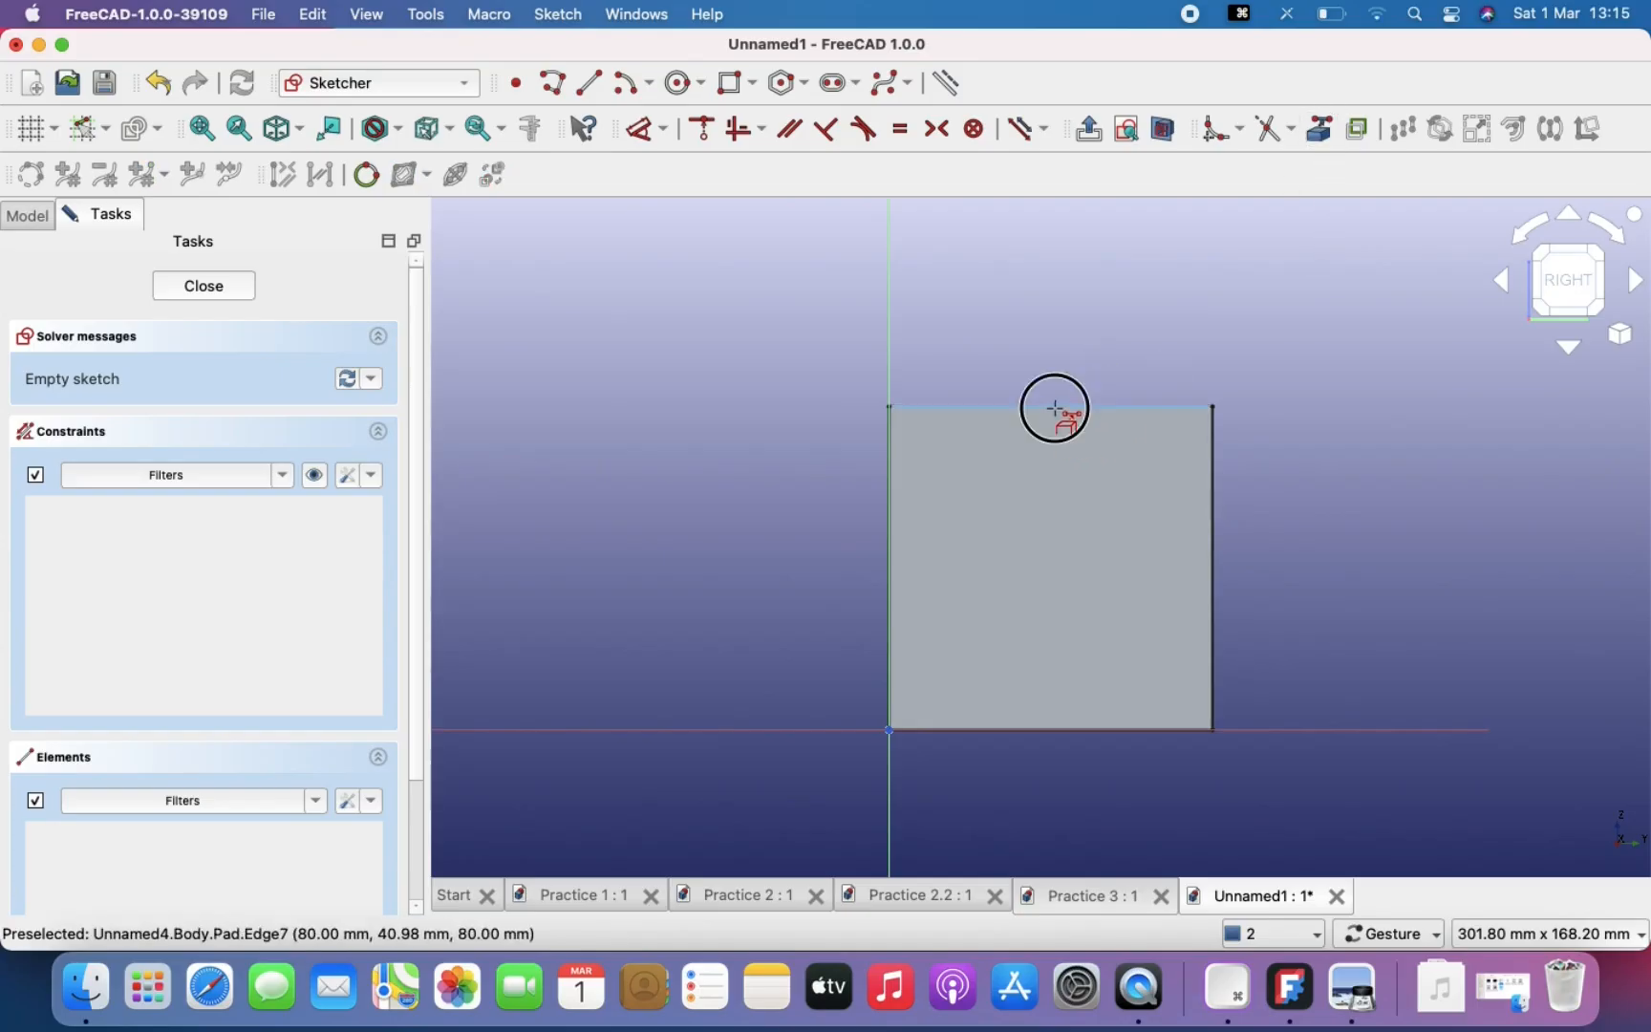
left_click(1215, 521)
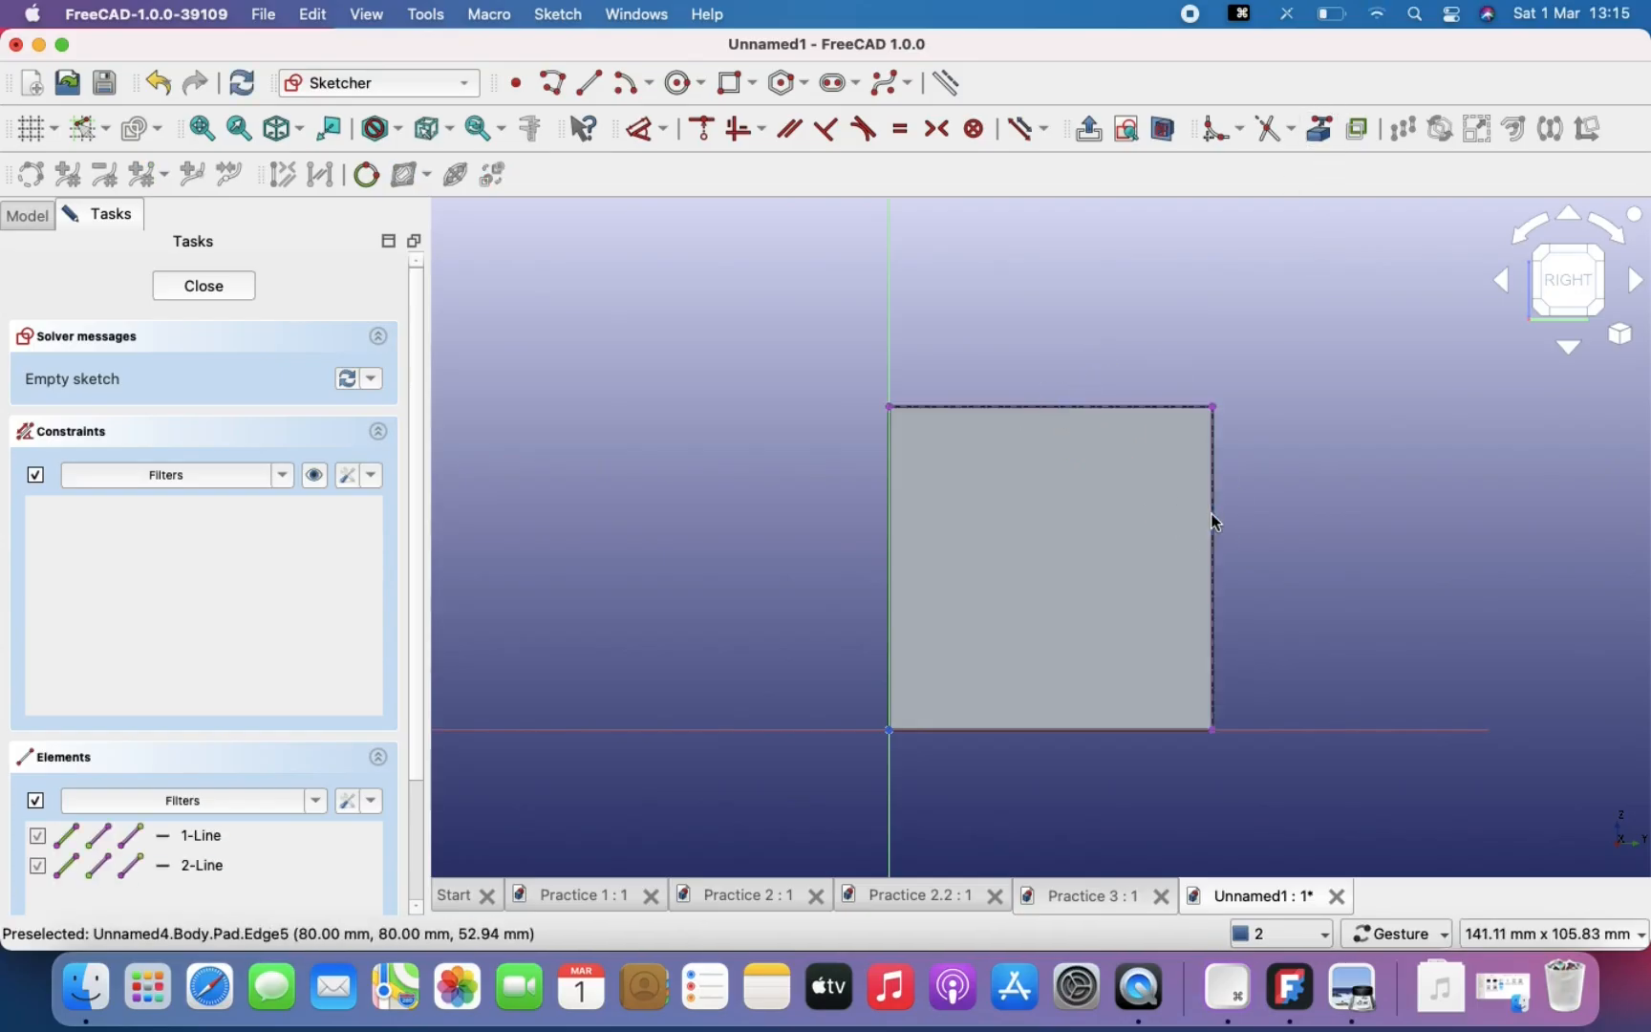
left_click(1066, 732)
left_click(898, 616)
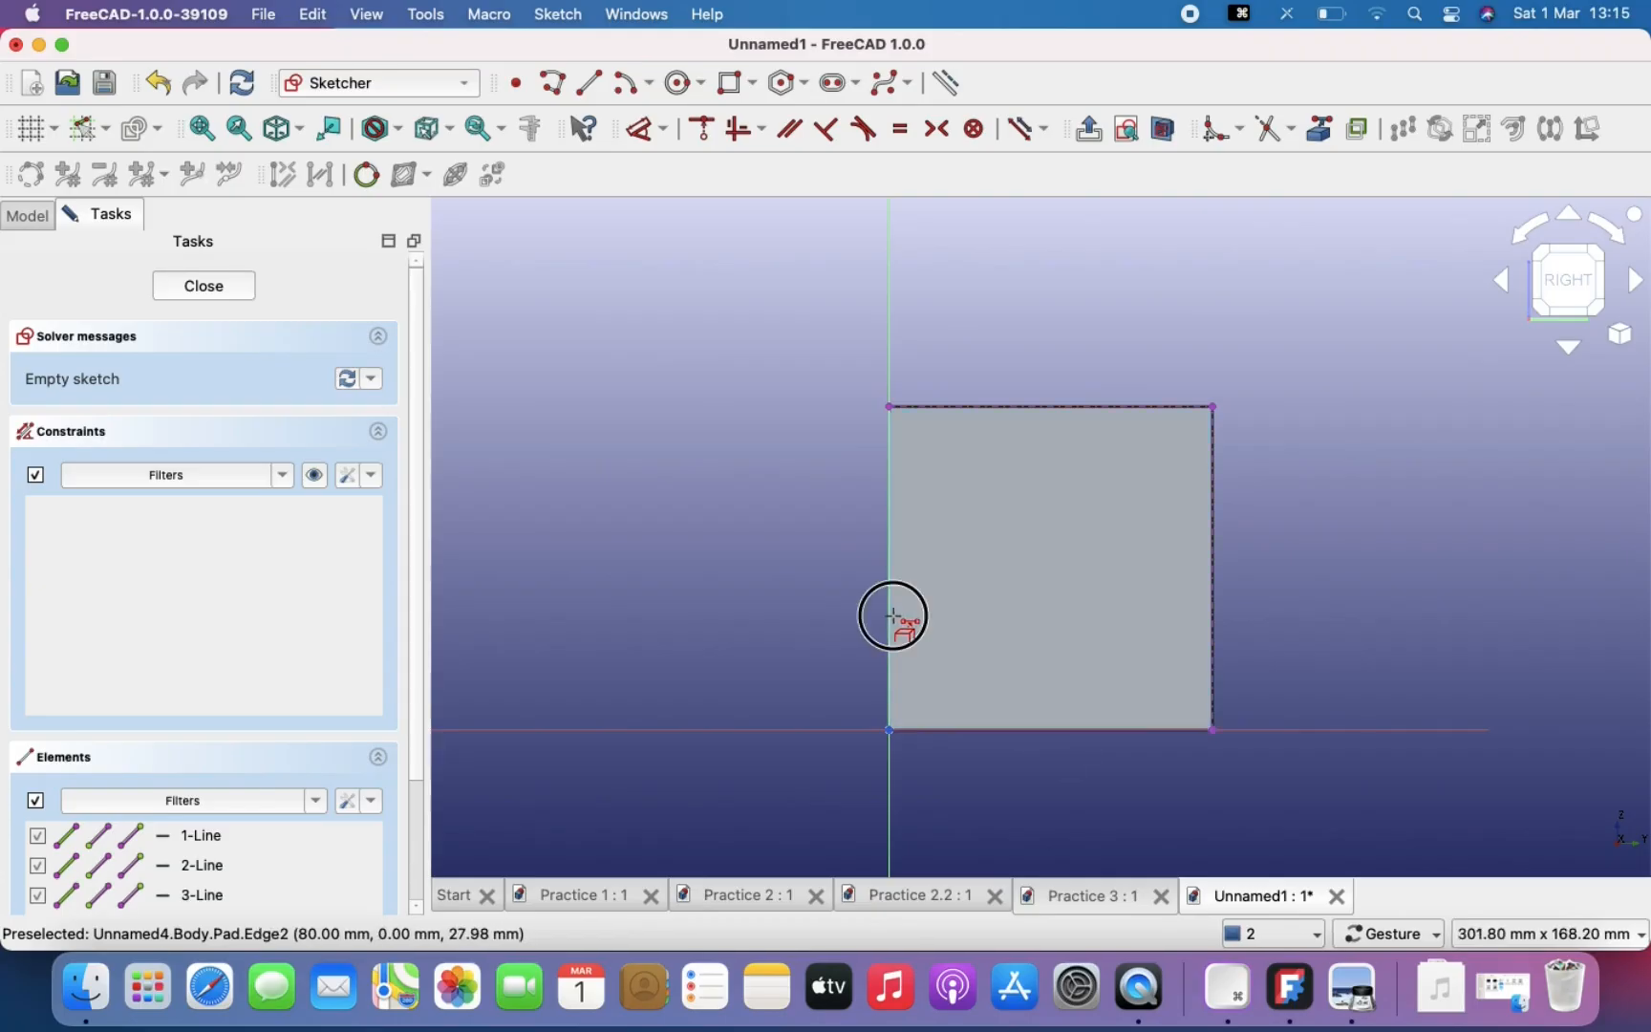
key("Escape")
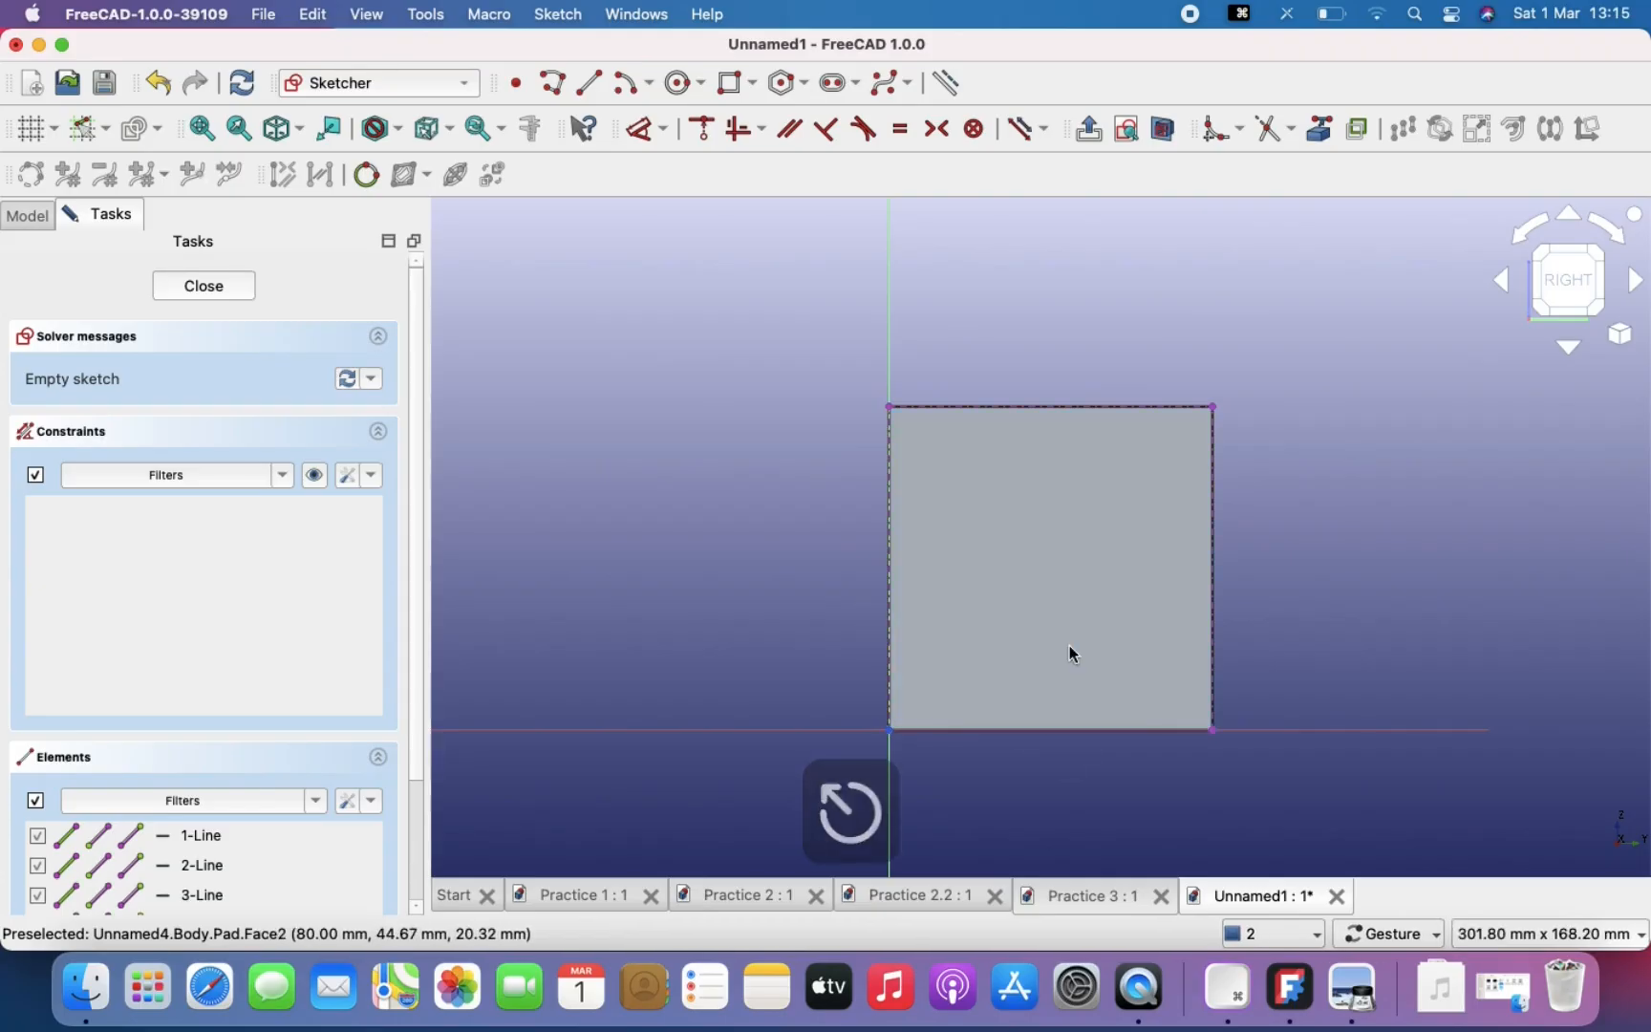
Step: Examine the central square opening and its dimensions across the BLOCK 004 views in an enlarged Preview window, and return to FreeCAD
scroll(1033, 535, "up", 2)
right_click_drag(1033, 535, 966, 460)
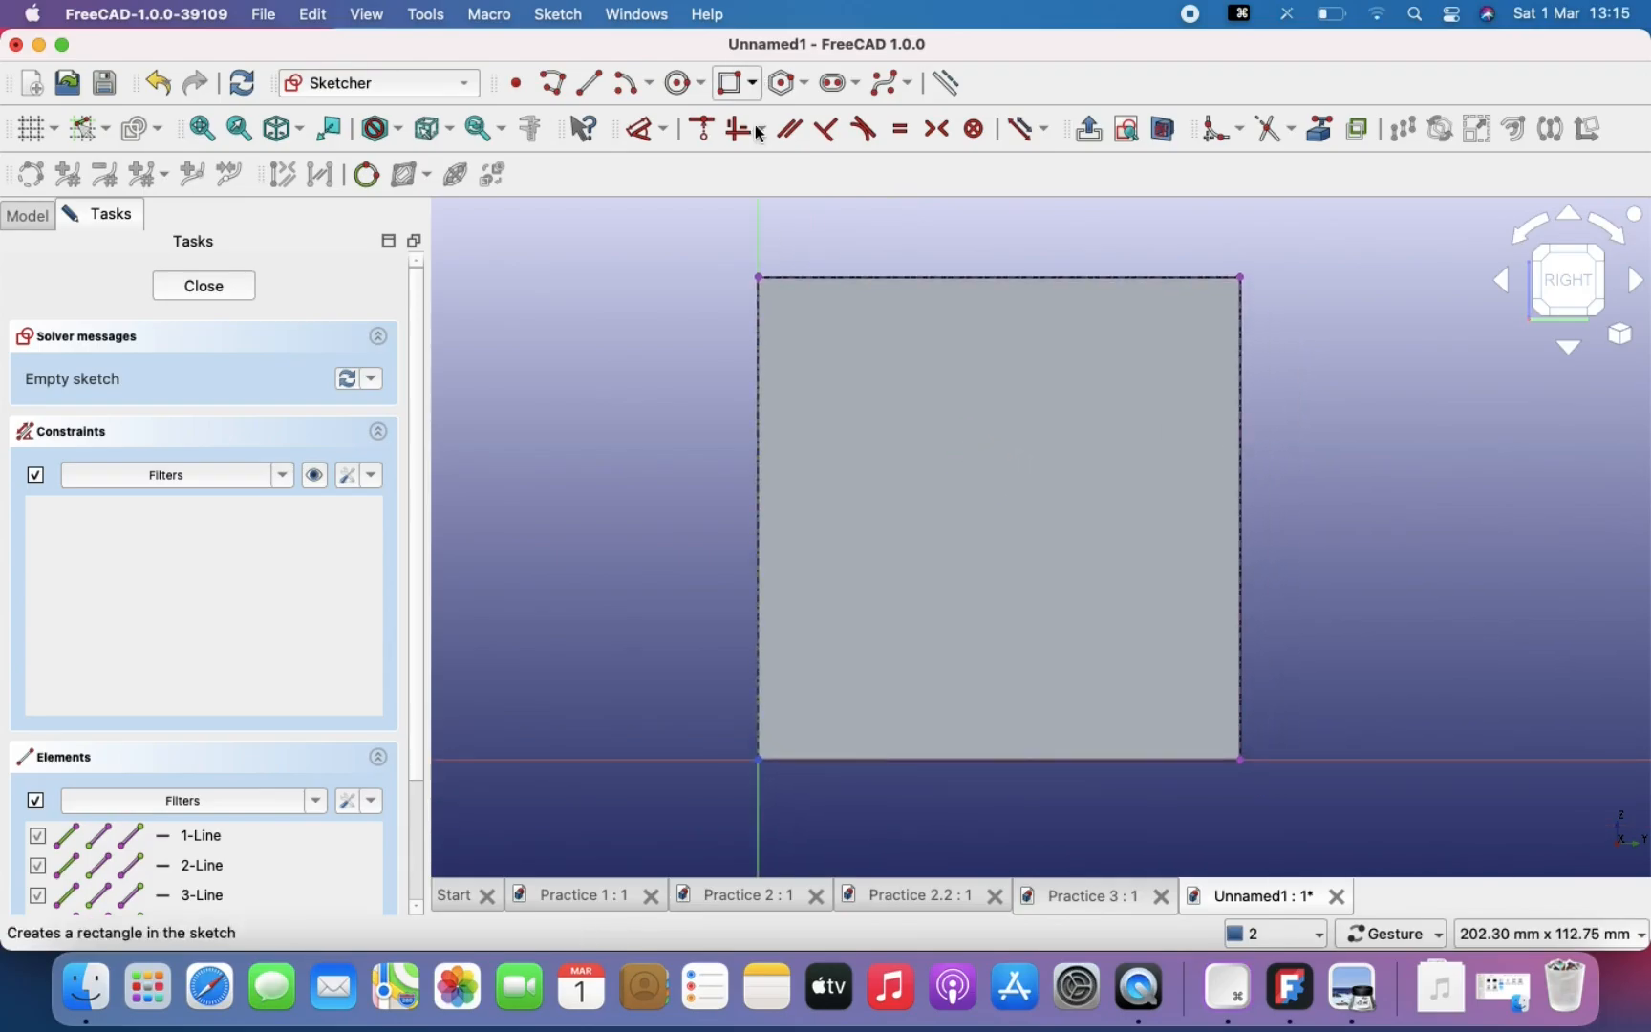
left_click(1352, 989)
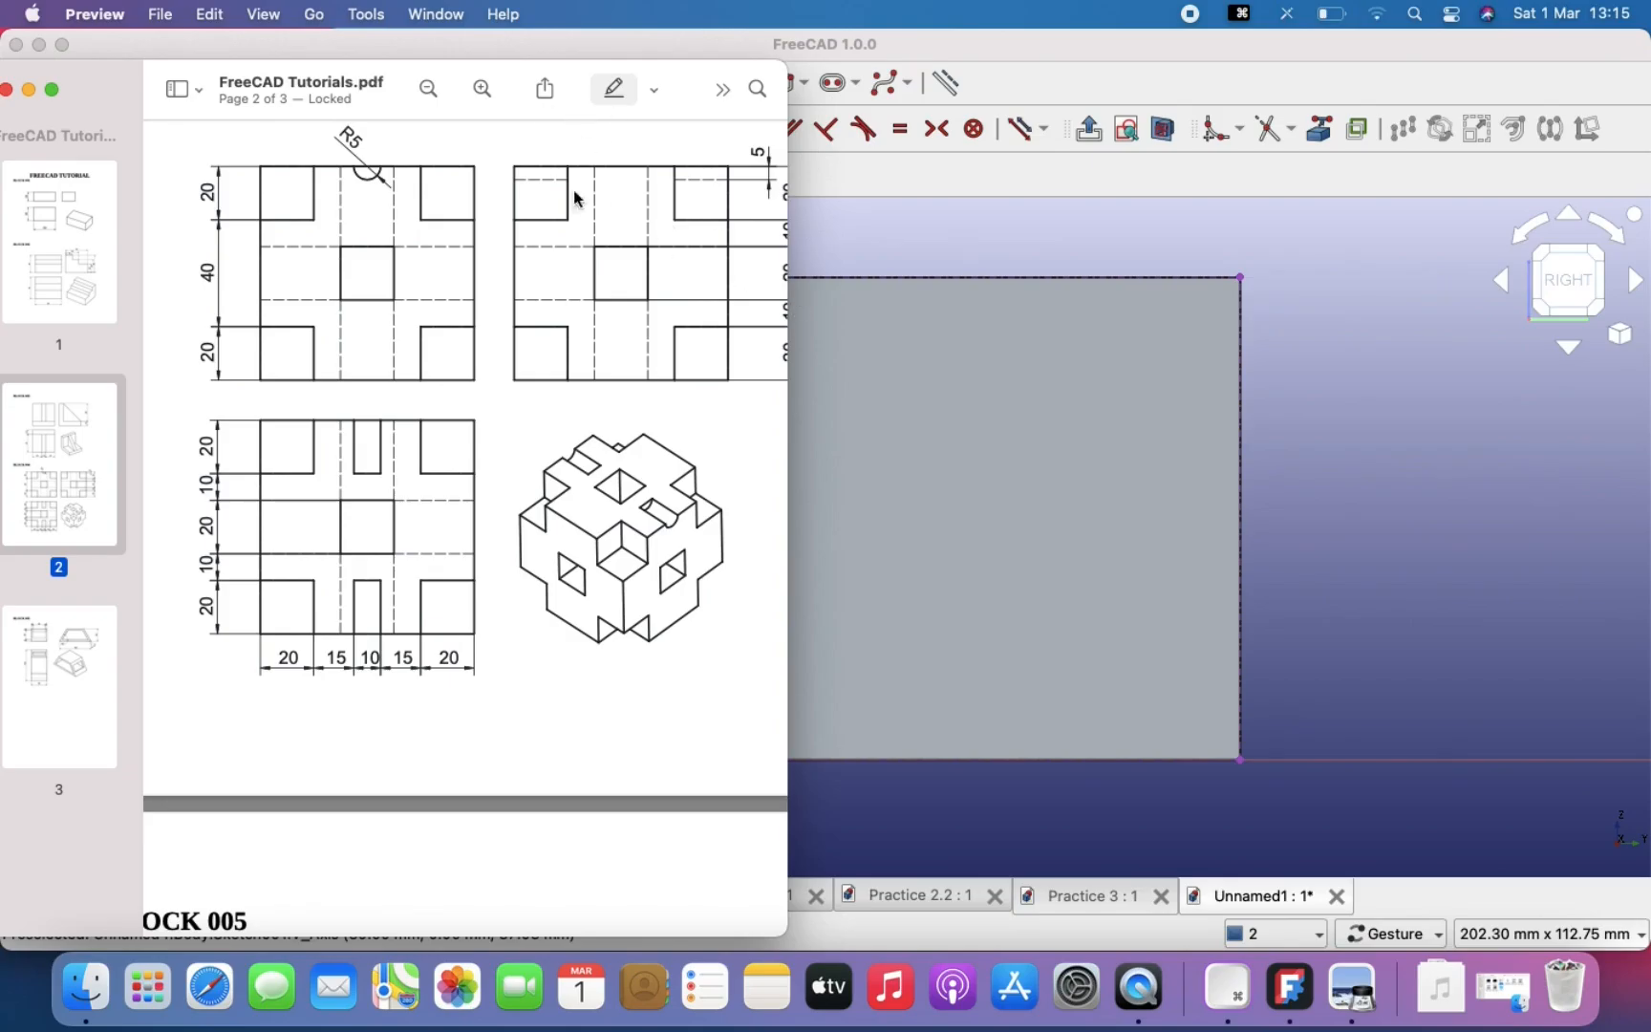
double_click(159, 76)
scroll(874, 487, "up", 3)
scroll(859, 633, "up", 5)
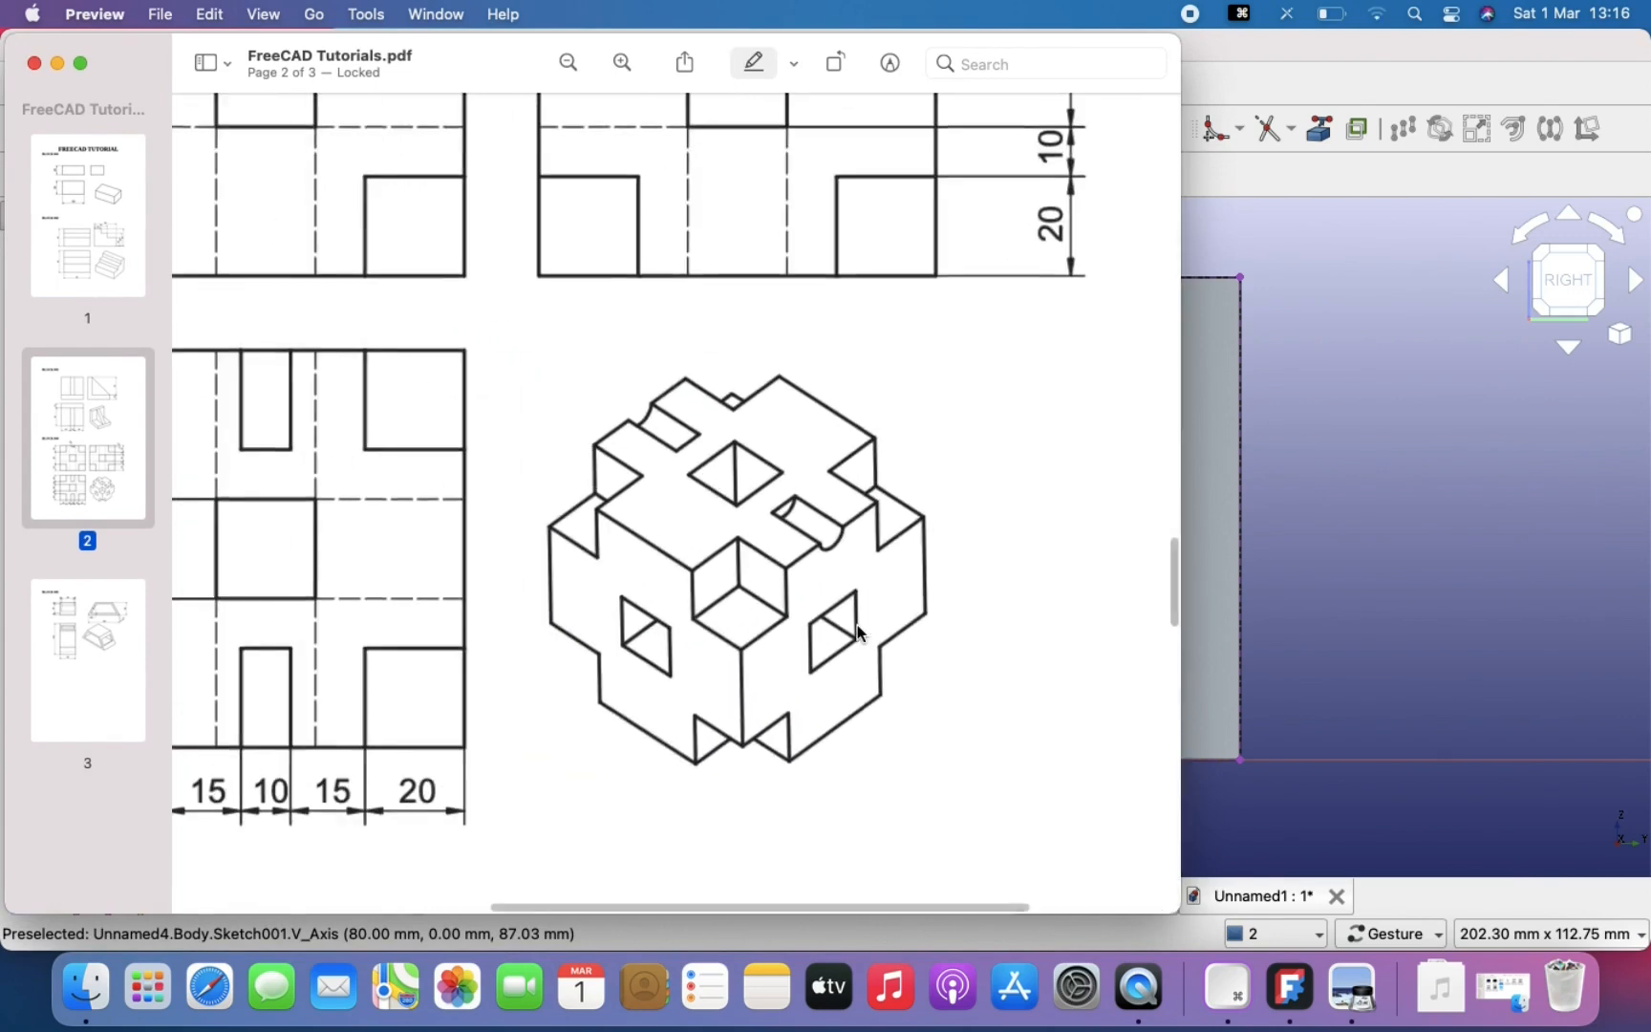
scroll(355, 470, "left", 3)
scroll(502, 624, "down", 5)
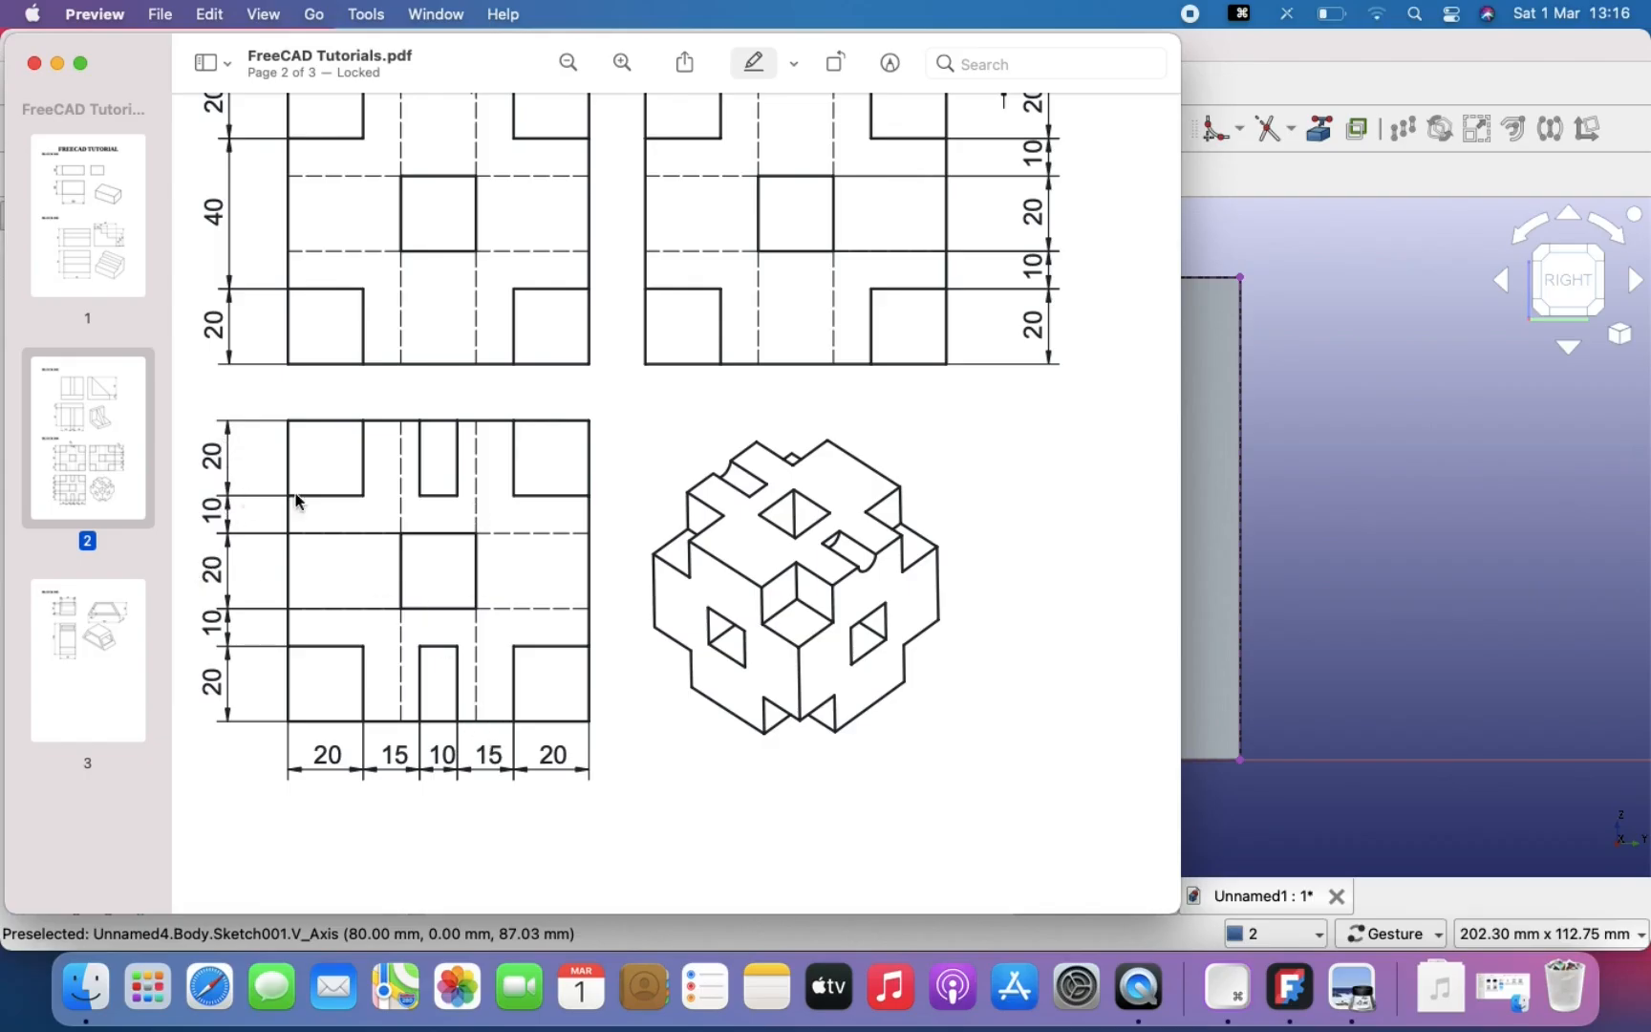
scroll(383, 494, "up", 5)
scroll(383, 494, "down", 3)
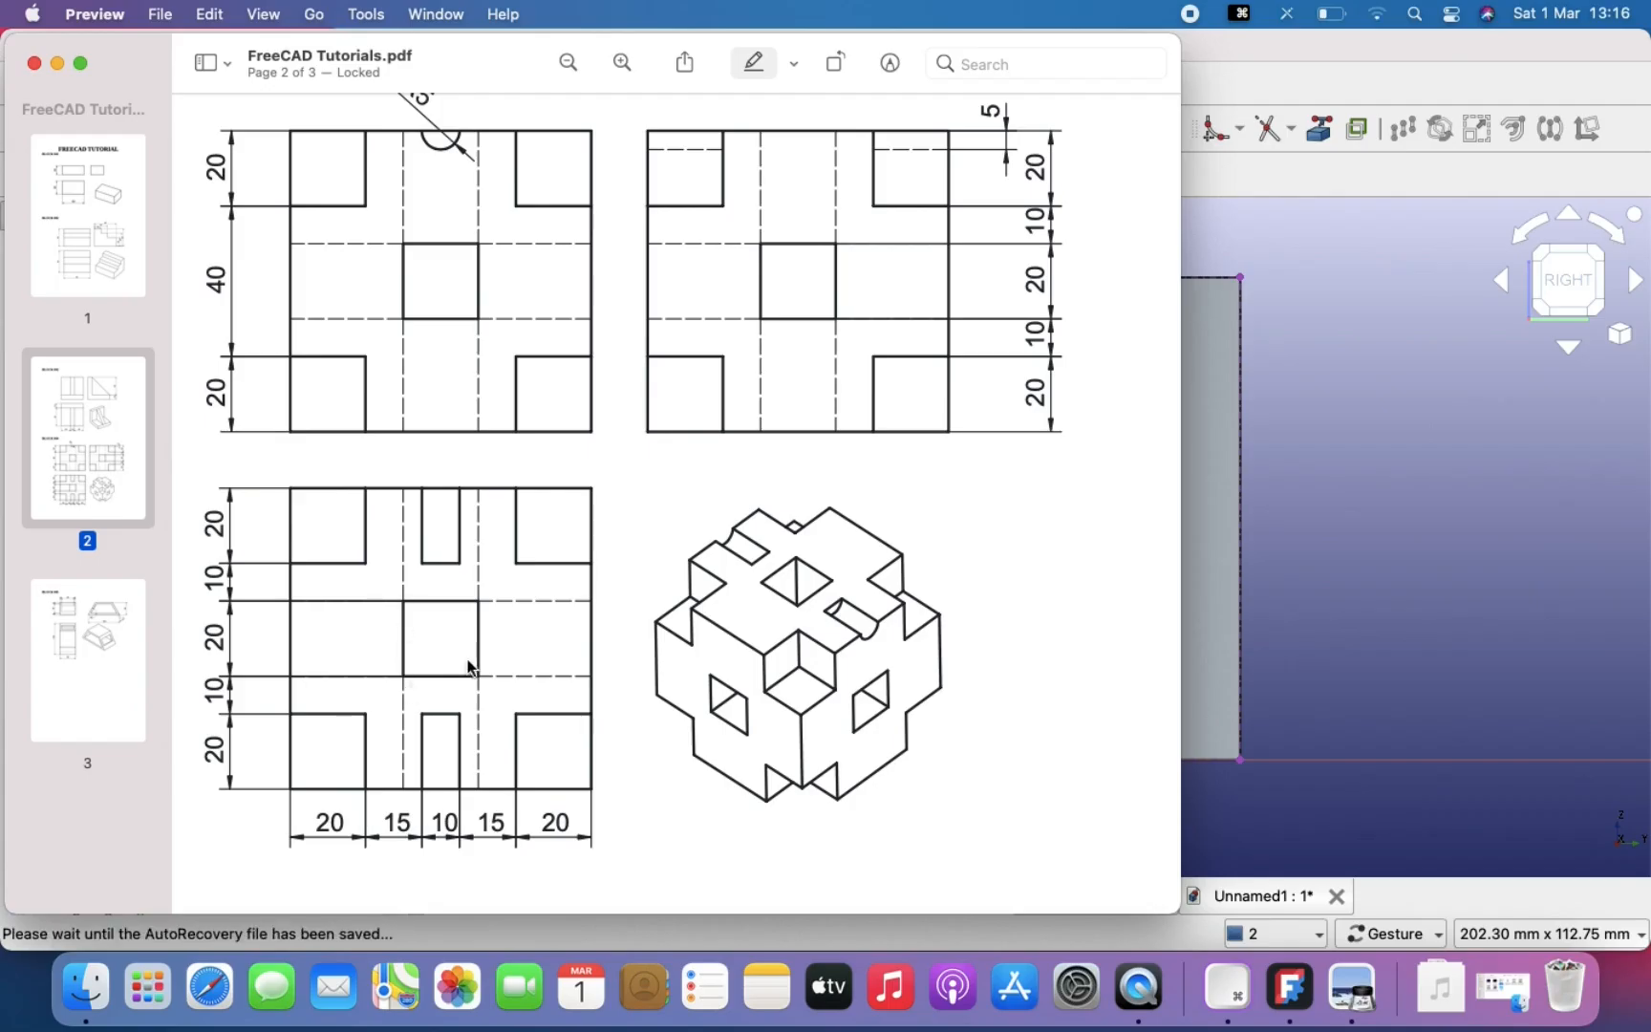
scroll(468, 666, "up", 3)
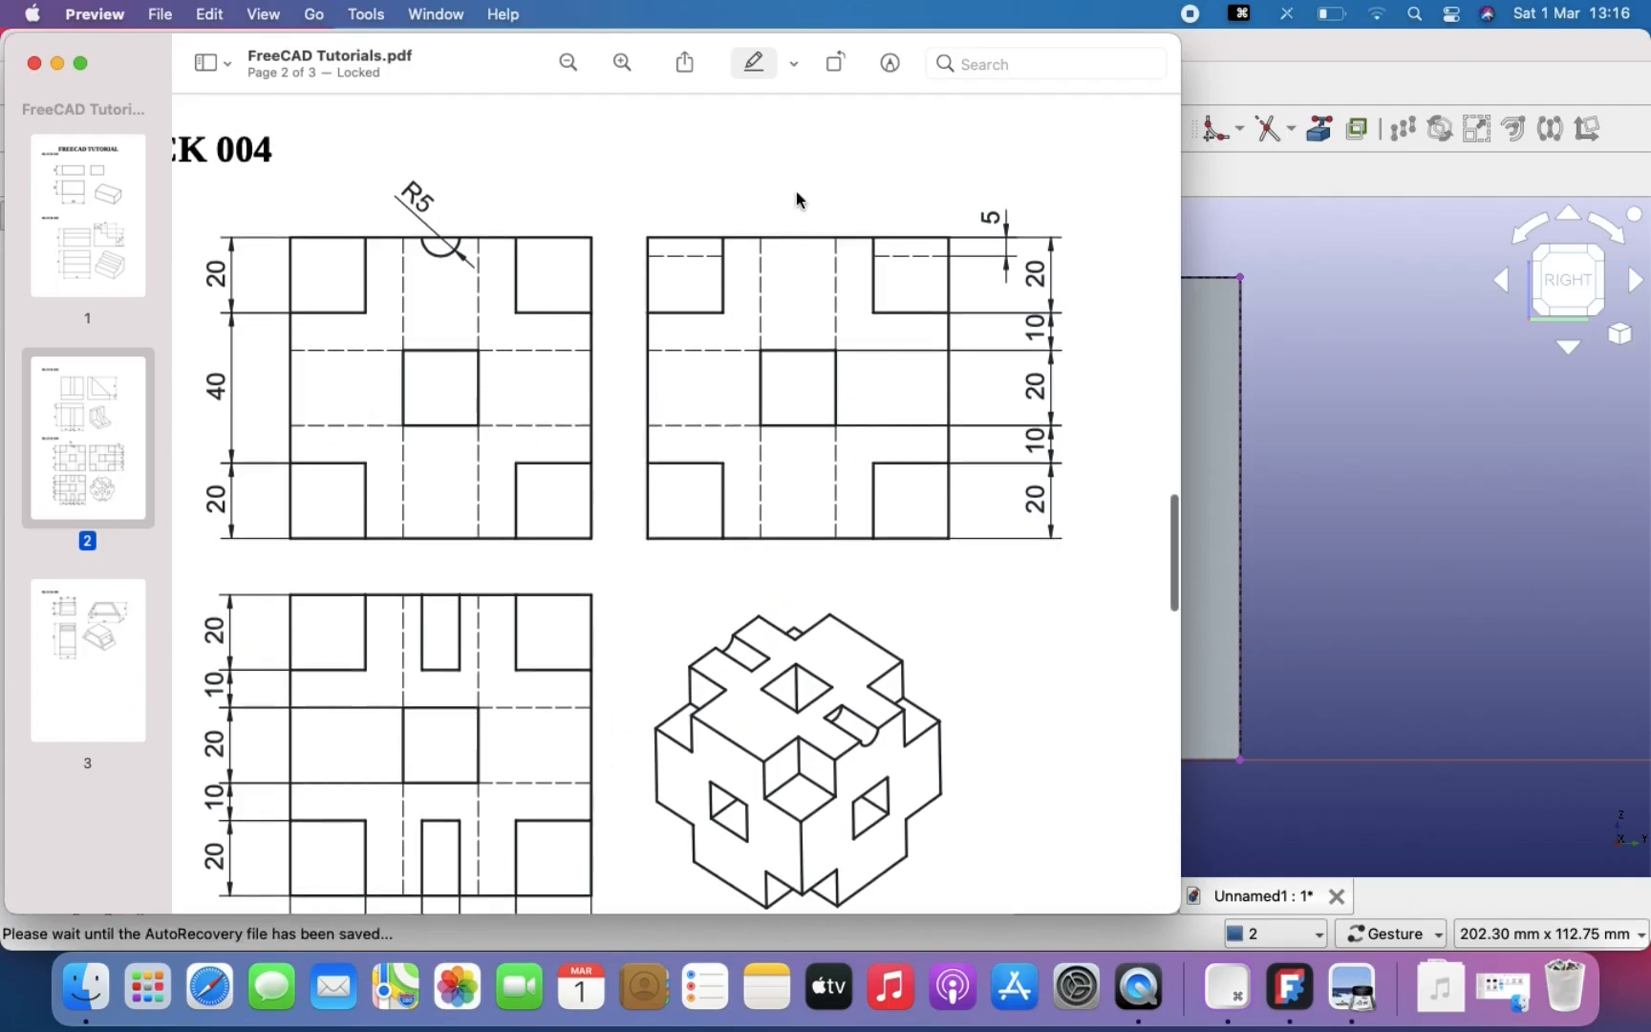
scroll(793, 459, "down", 2)
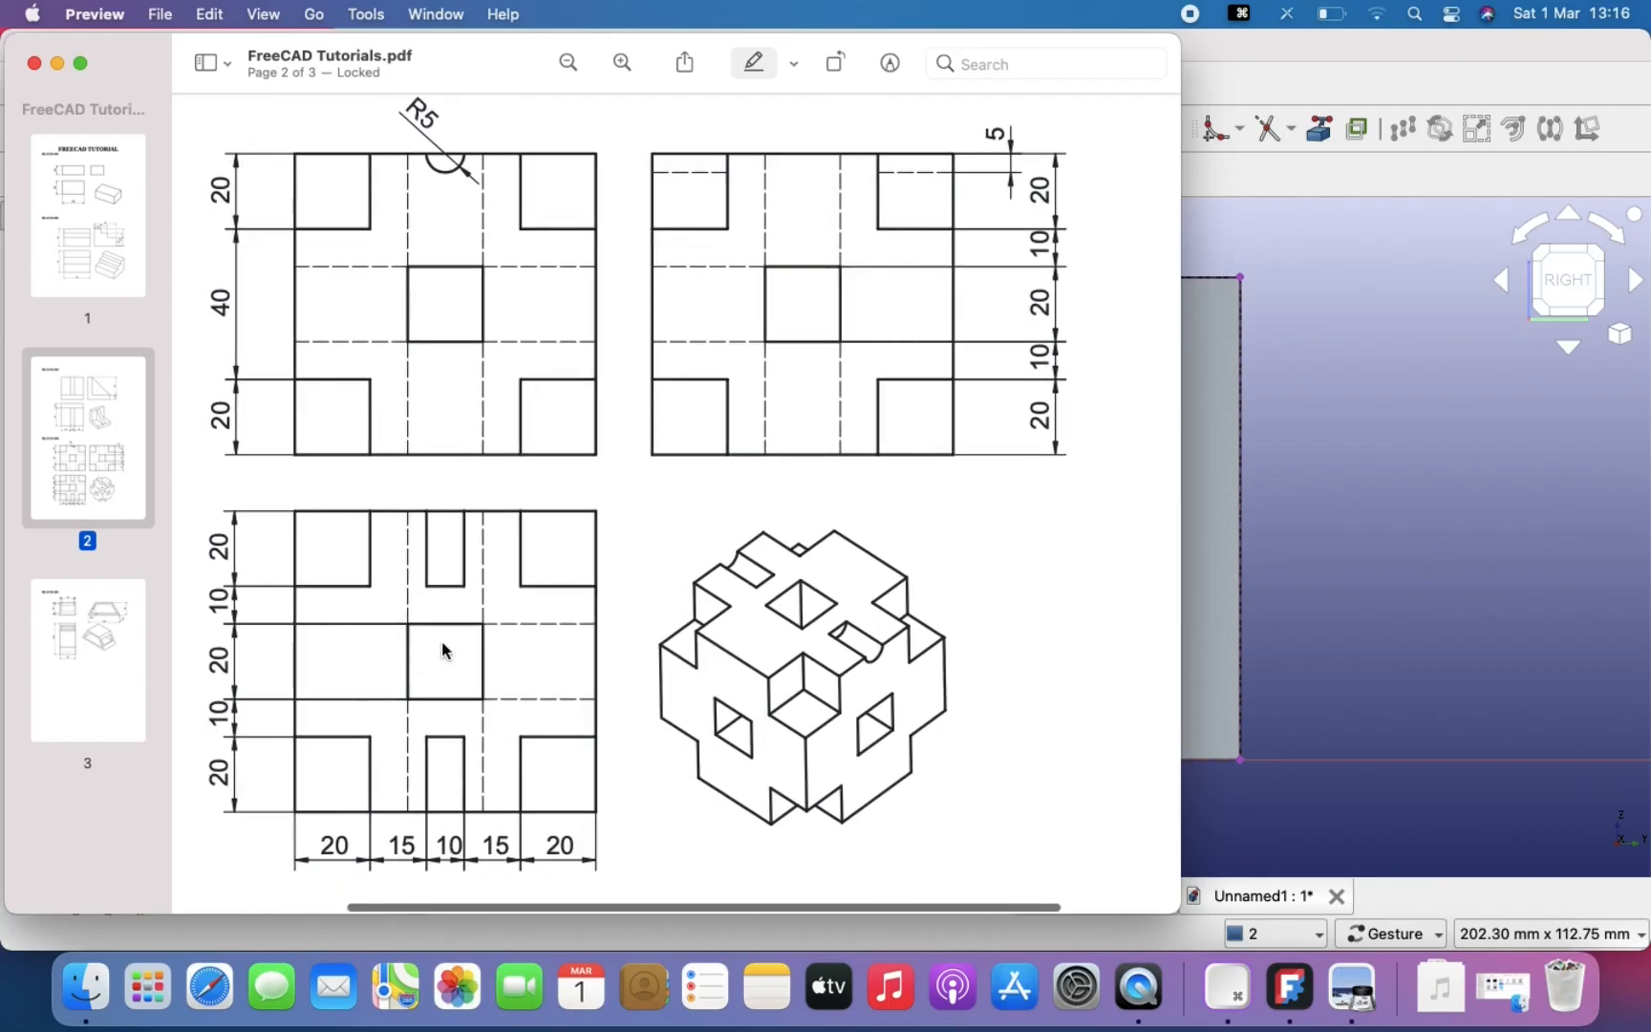
left_click(1347, 616)
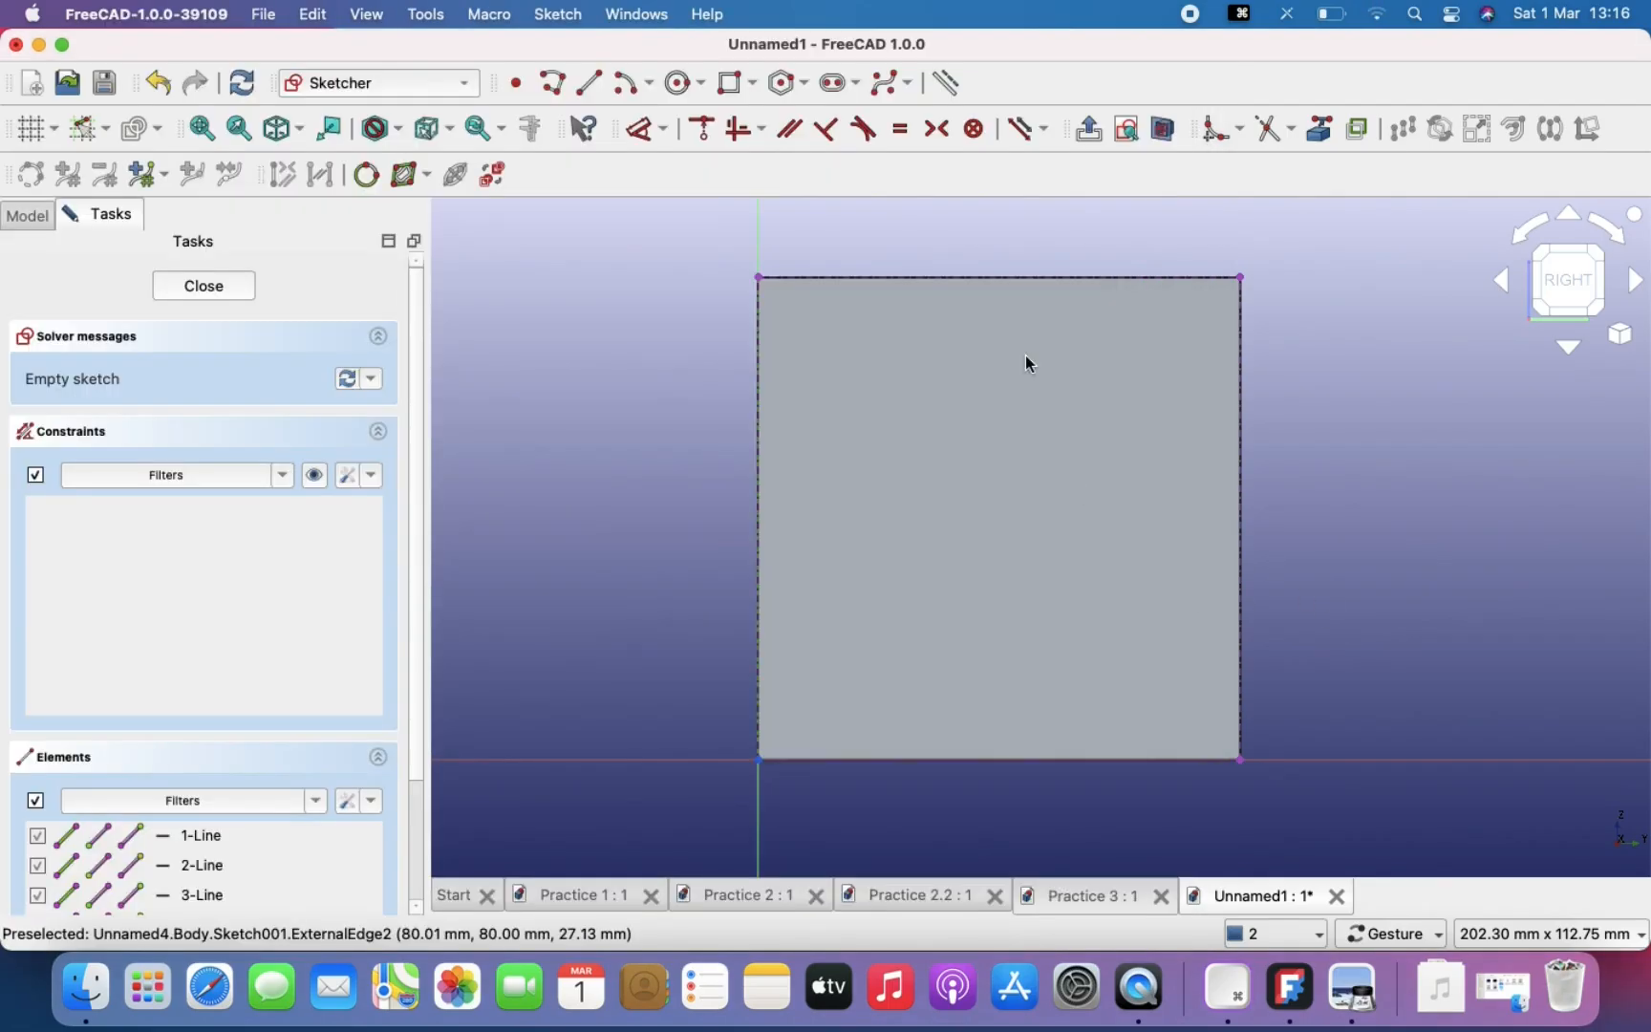
Step: Sketch a centered rectangle 20 mm wide and 20 mm high near the middle of the cube face
left_click(756, 86)
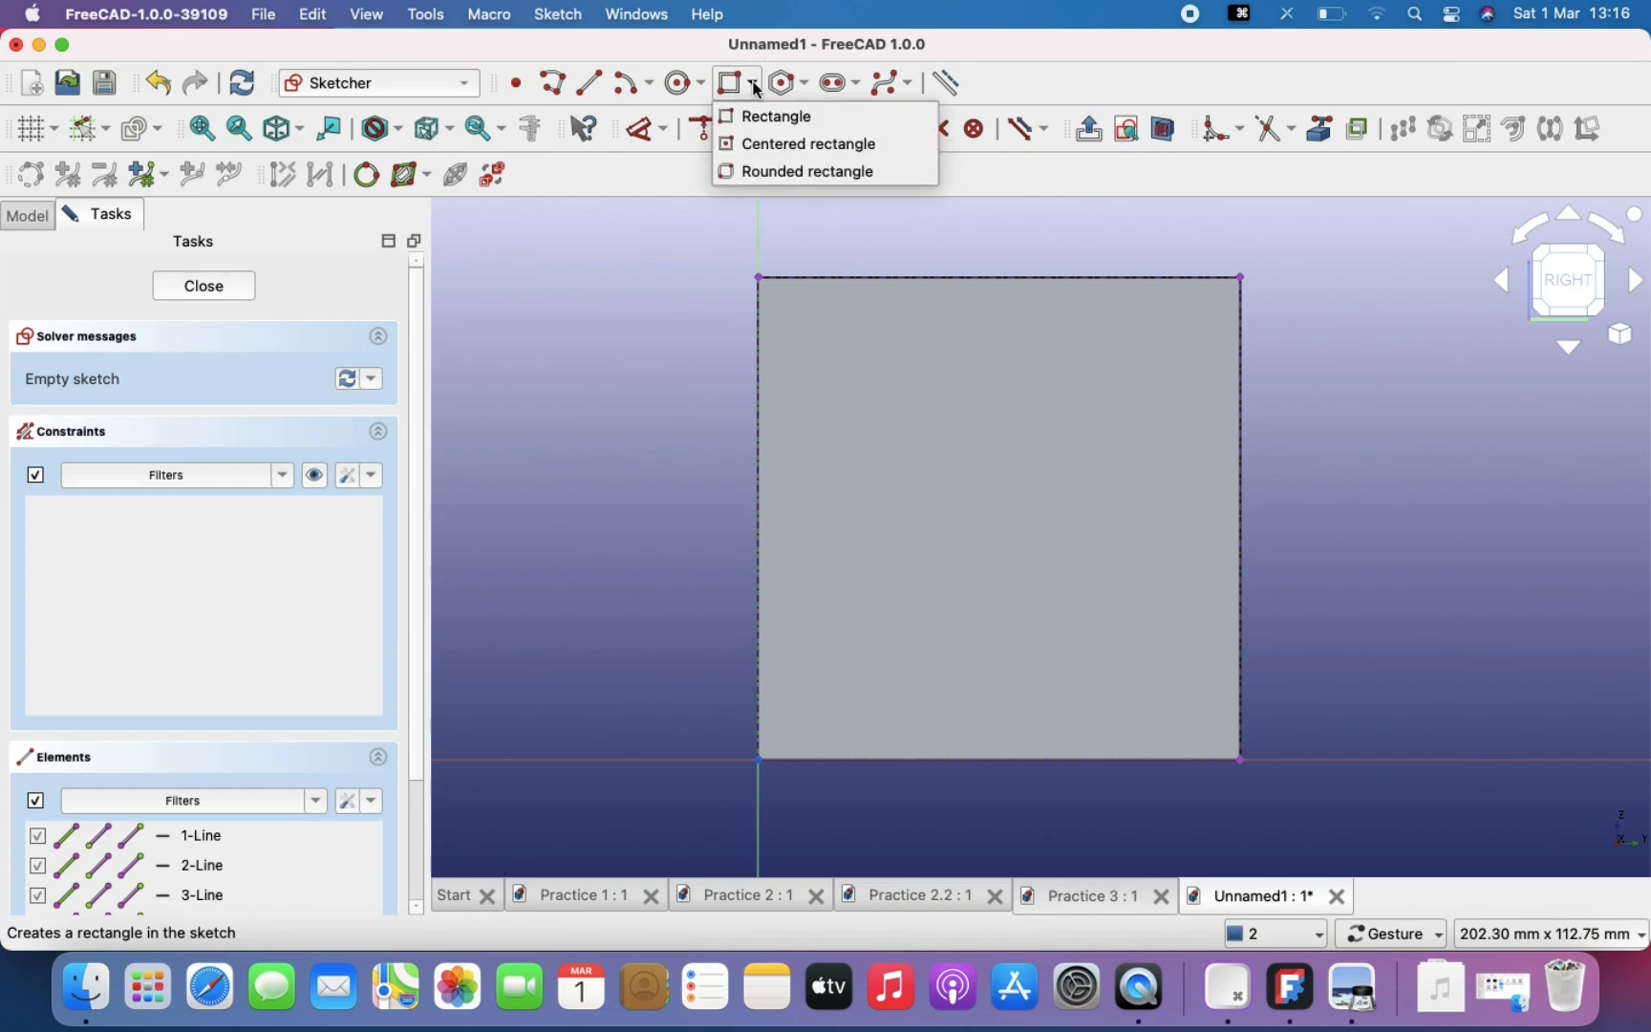
left_click(776, 147)
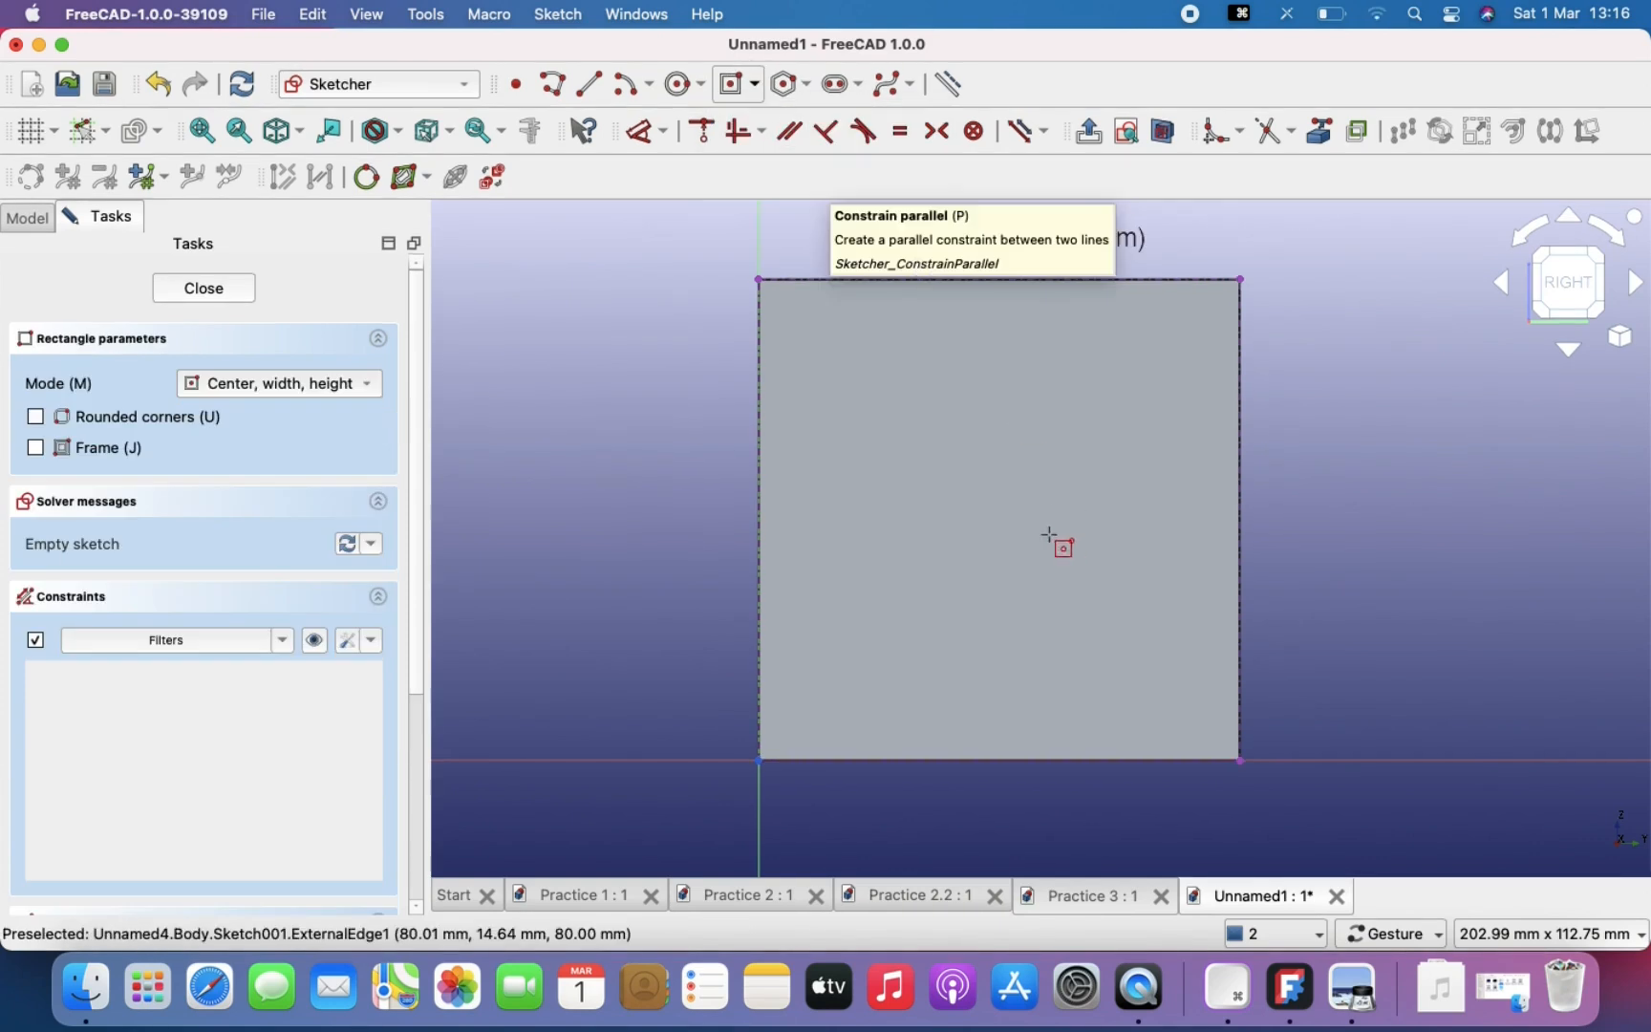
left_click(996, 515)
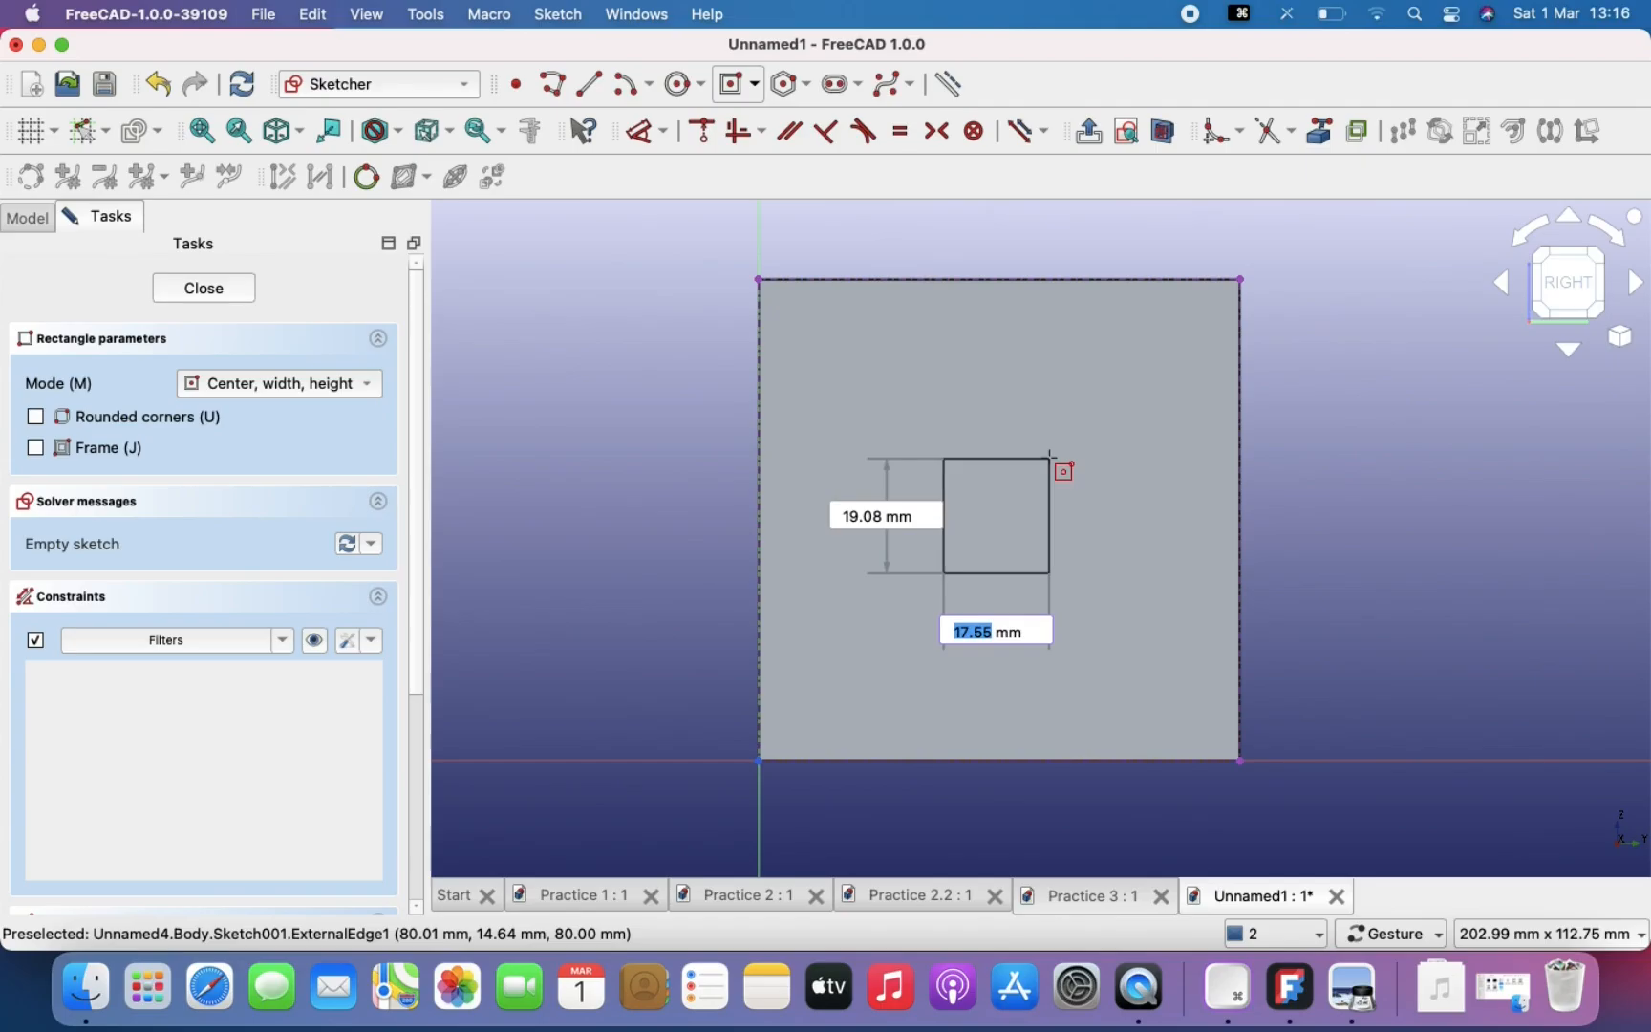
type("20")
key("Tab")
type("20")
key("Return")
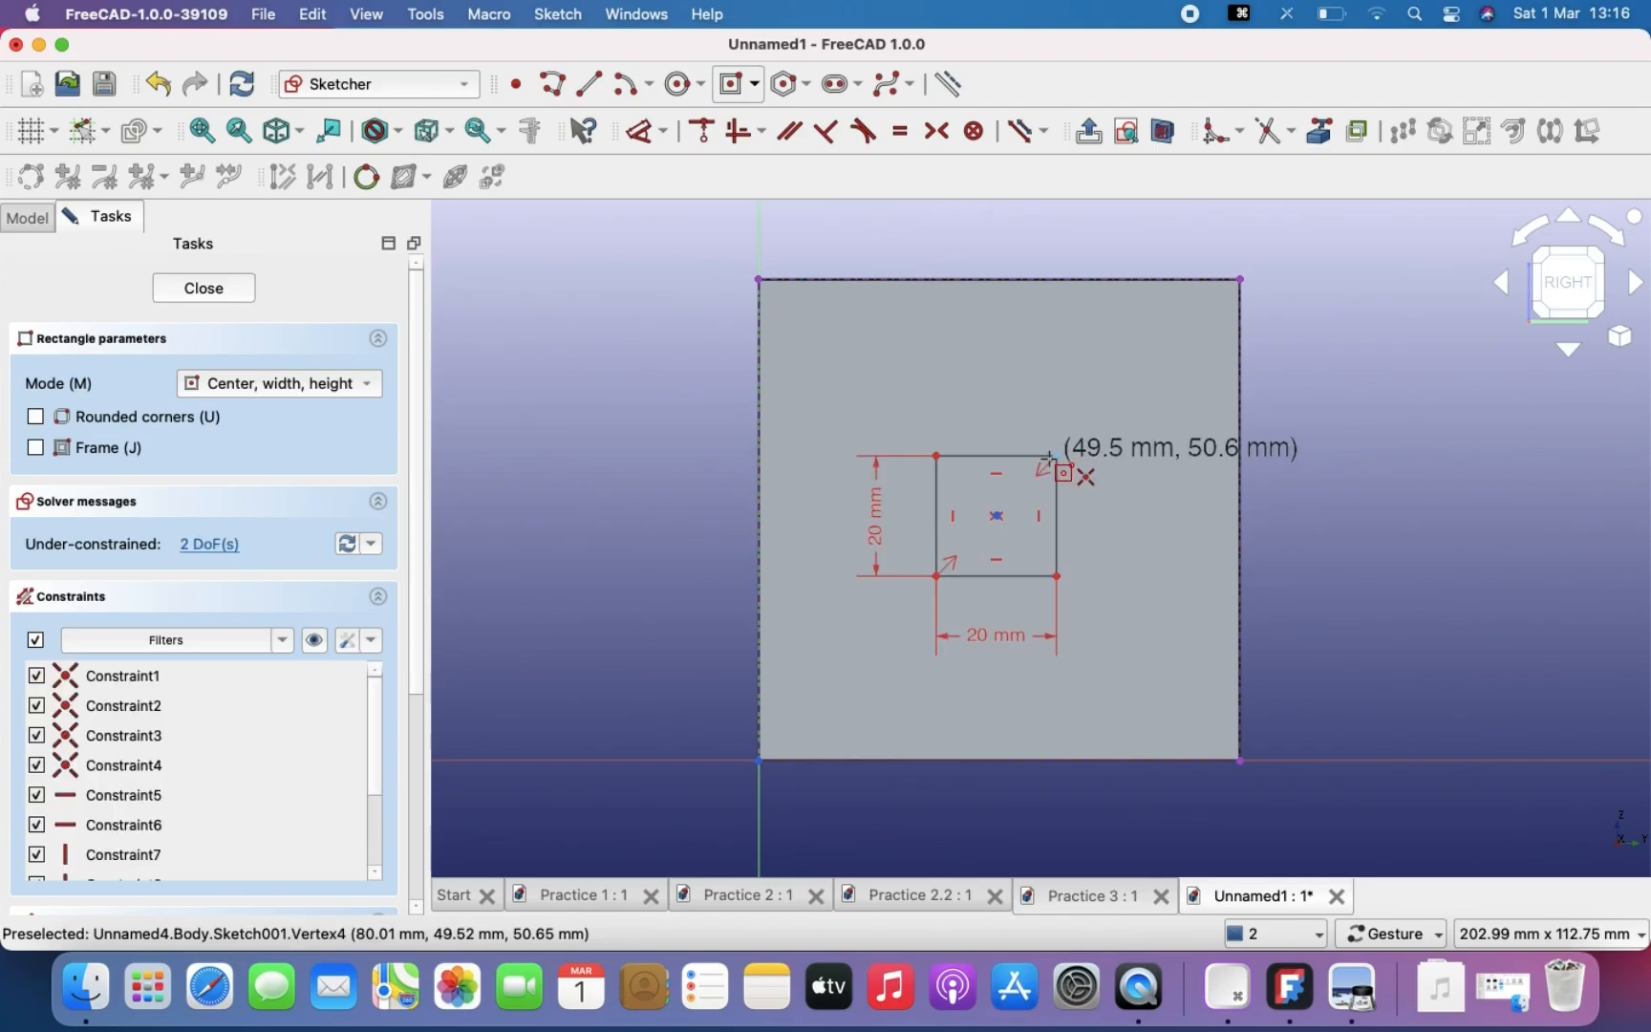
Step: Move the 20 mm square slightly toward the face's upper-left corner and inspect its corners and position
scroll(1089, 535, "up", 2)
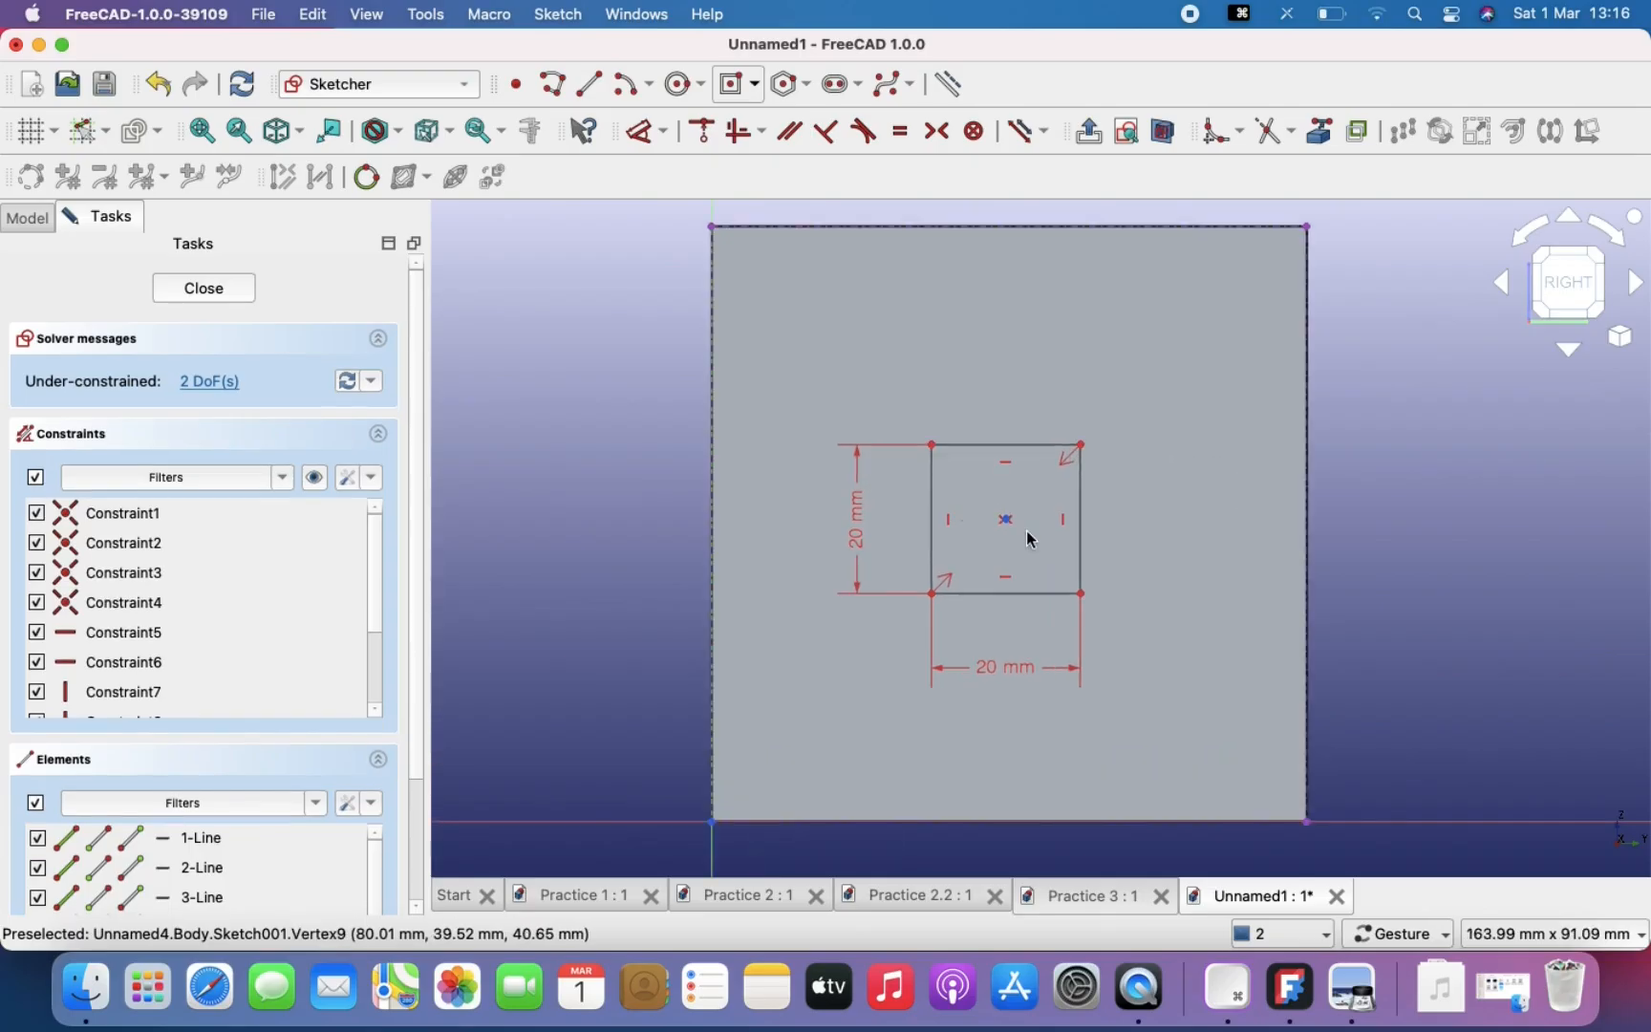
mouse_move(1008, 523)
left_mouse_down()
mouse_move(1067, 508)
mouse_move(996, 506)
mouse_move(1019, 521)
mouse_move(1110, 502)
mouse_move(987, 505)
left_mouse_up()
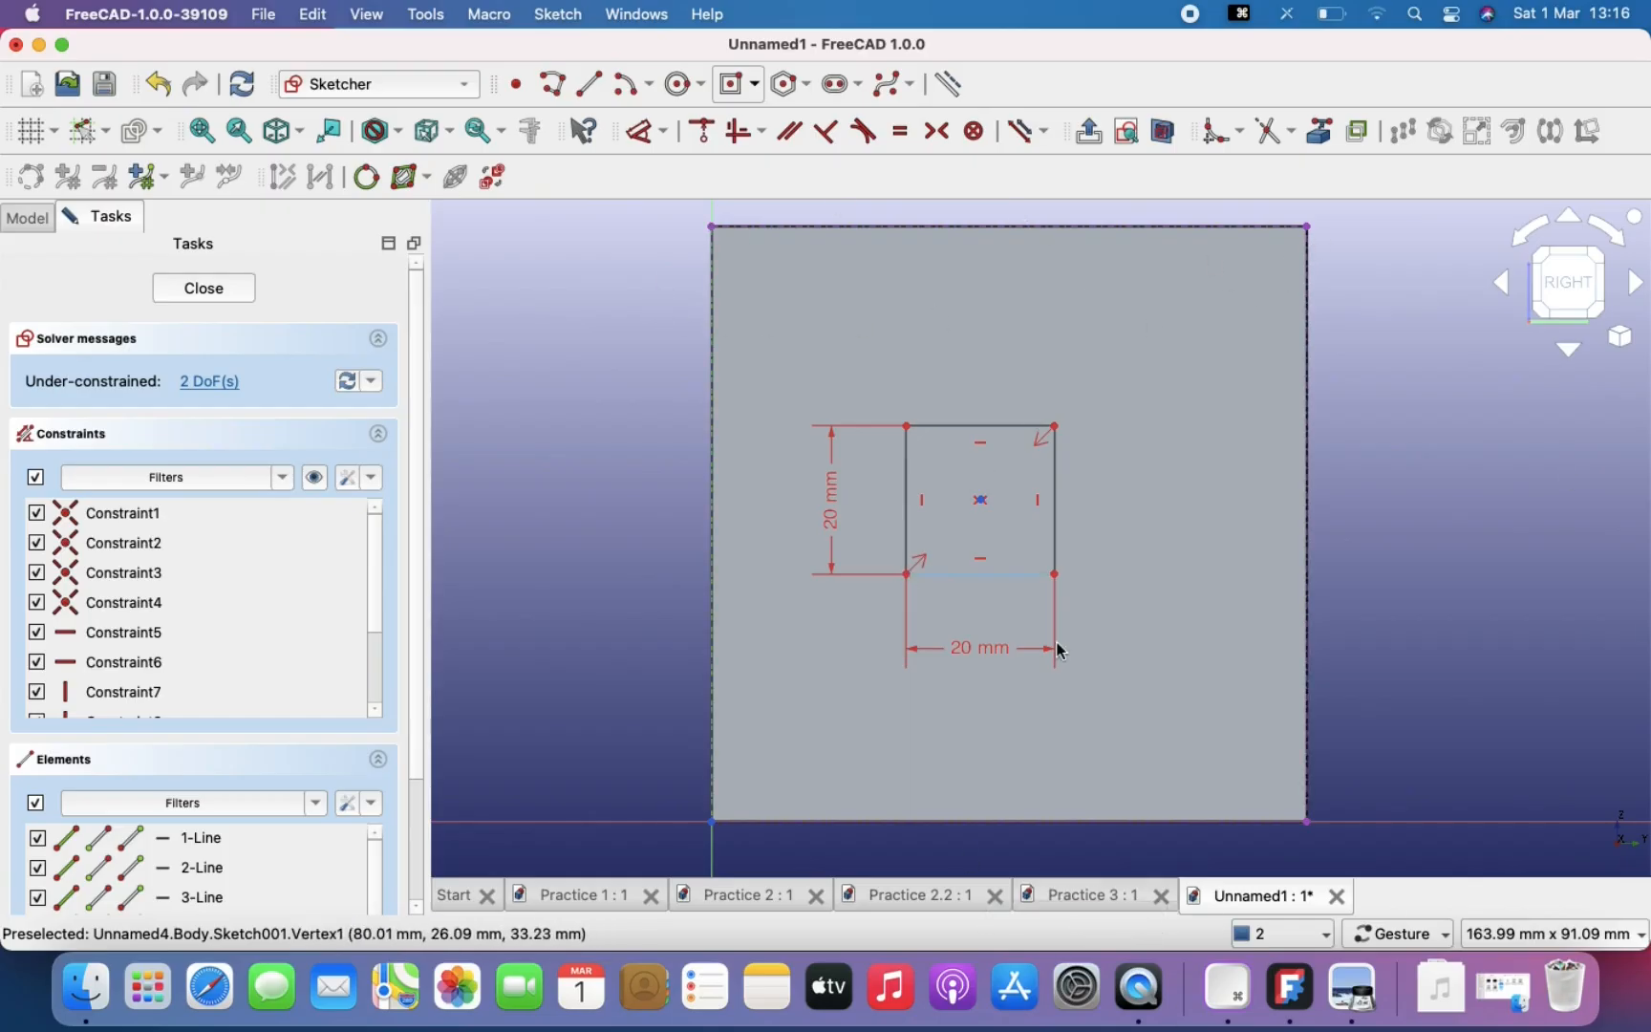
scroll(1035, 708, "down", 3)
scroll(1026, 712, "up", 2)
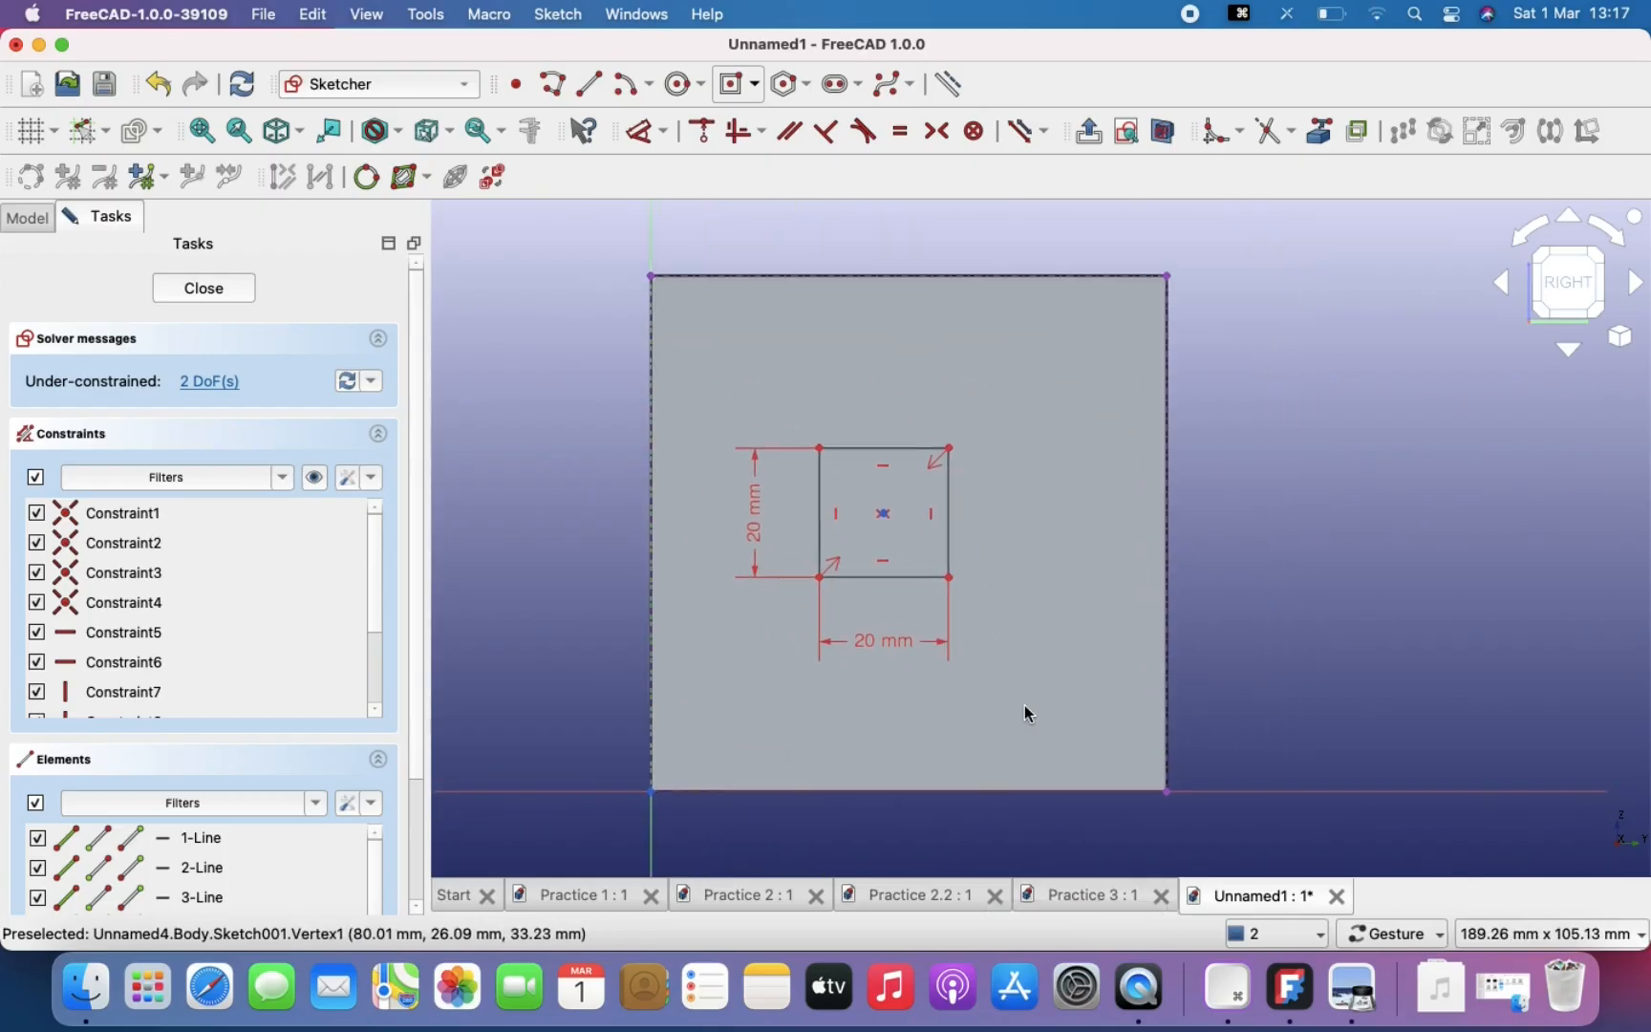
scroll(856, 537, "up", 6)
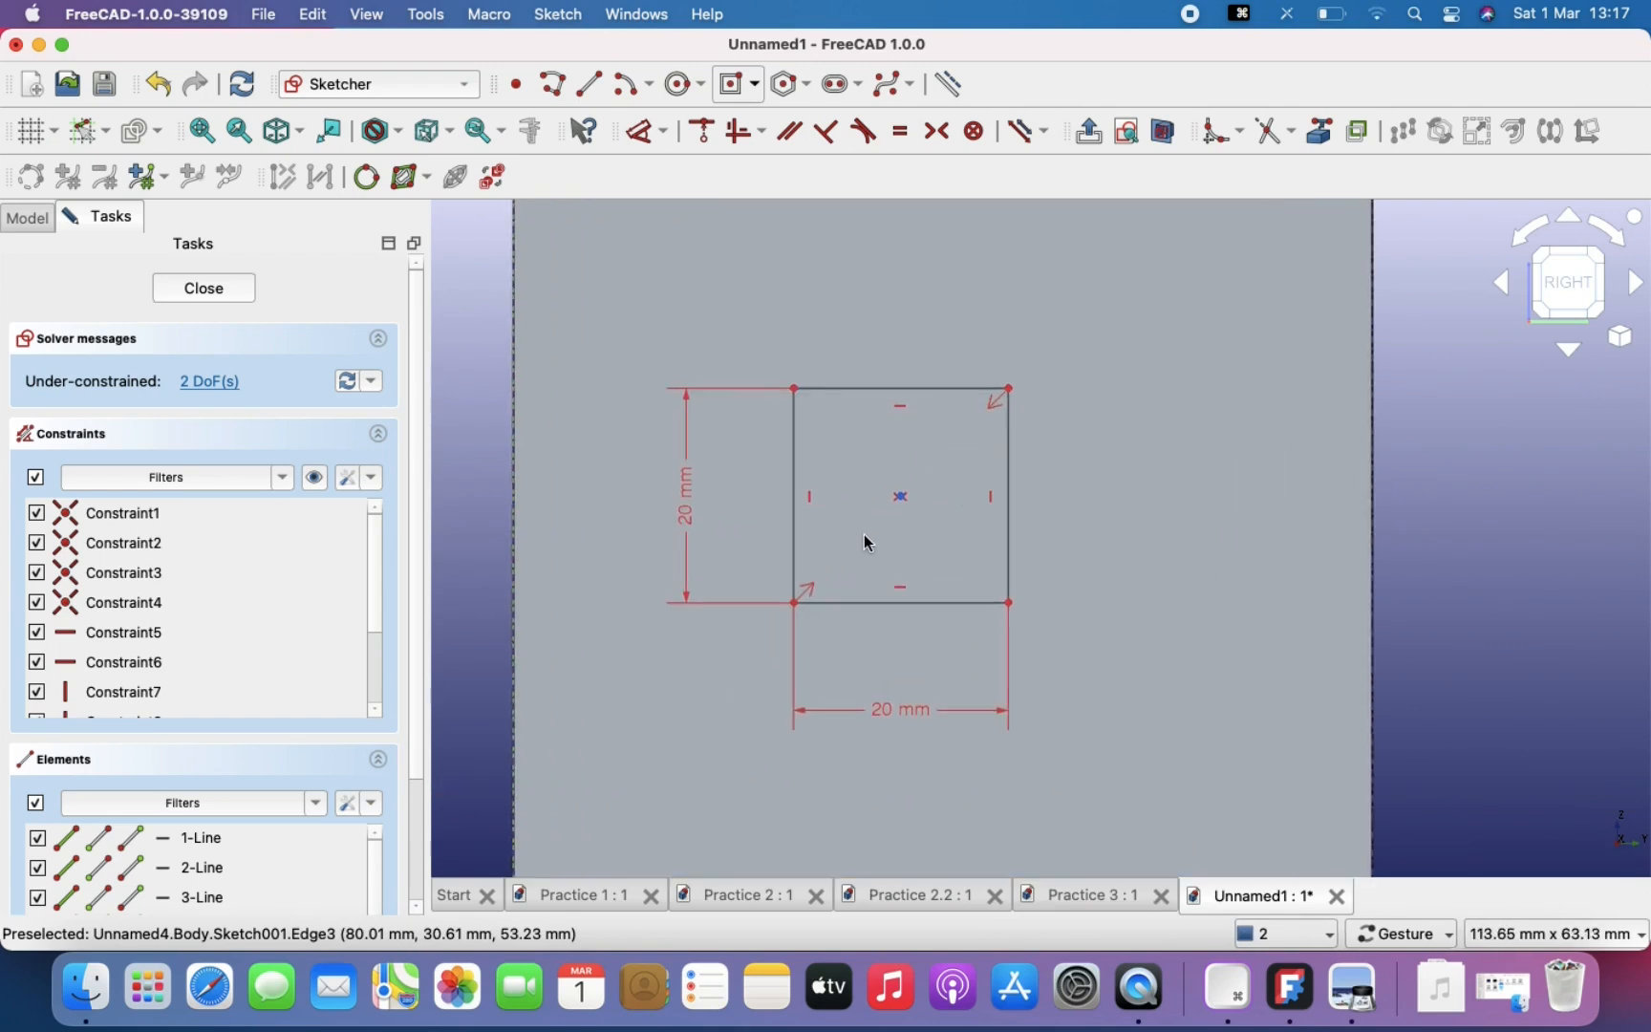
scroll(795, 577, "up", 5)
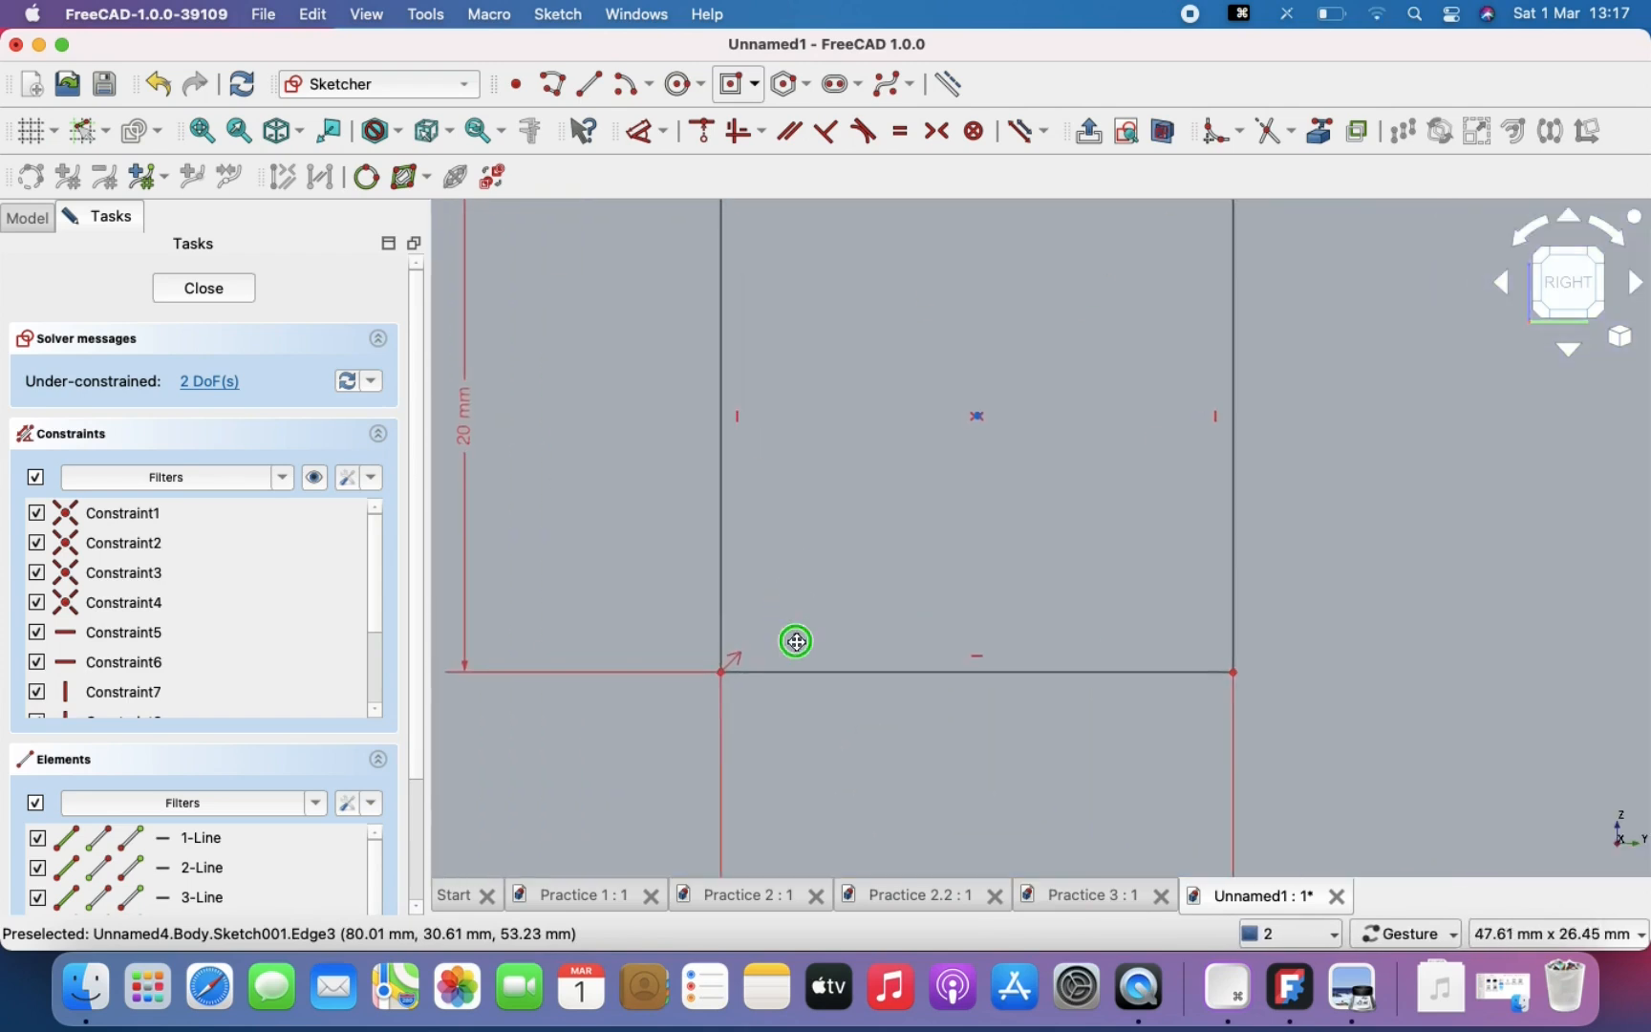
scroll(791, 752, "down", 2)
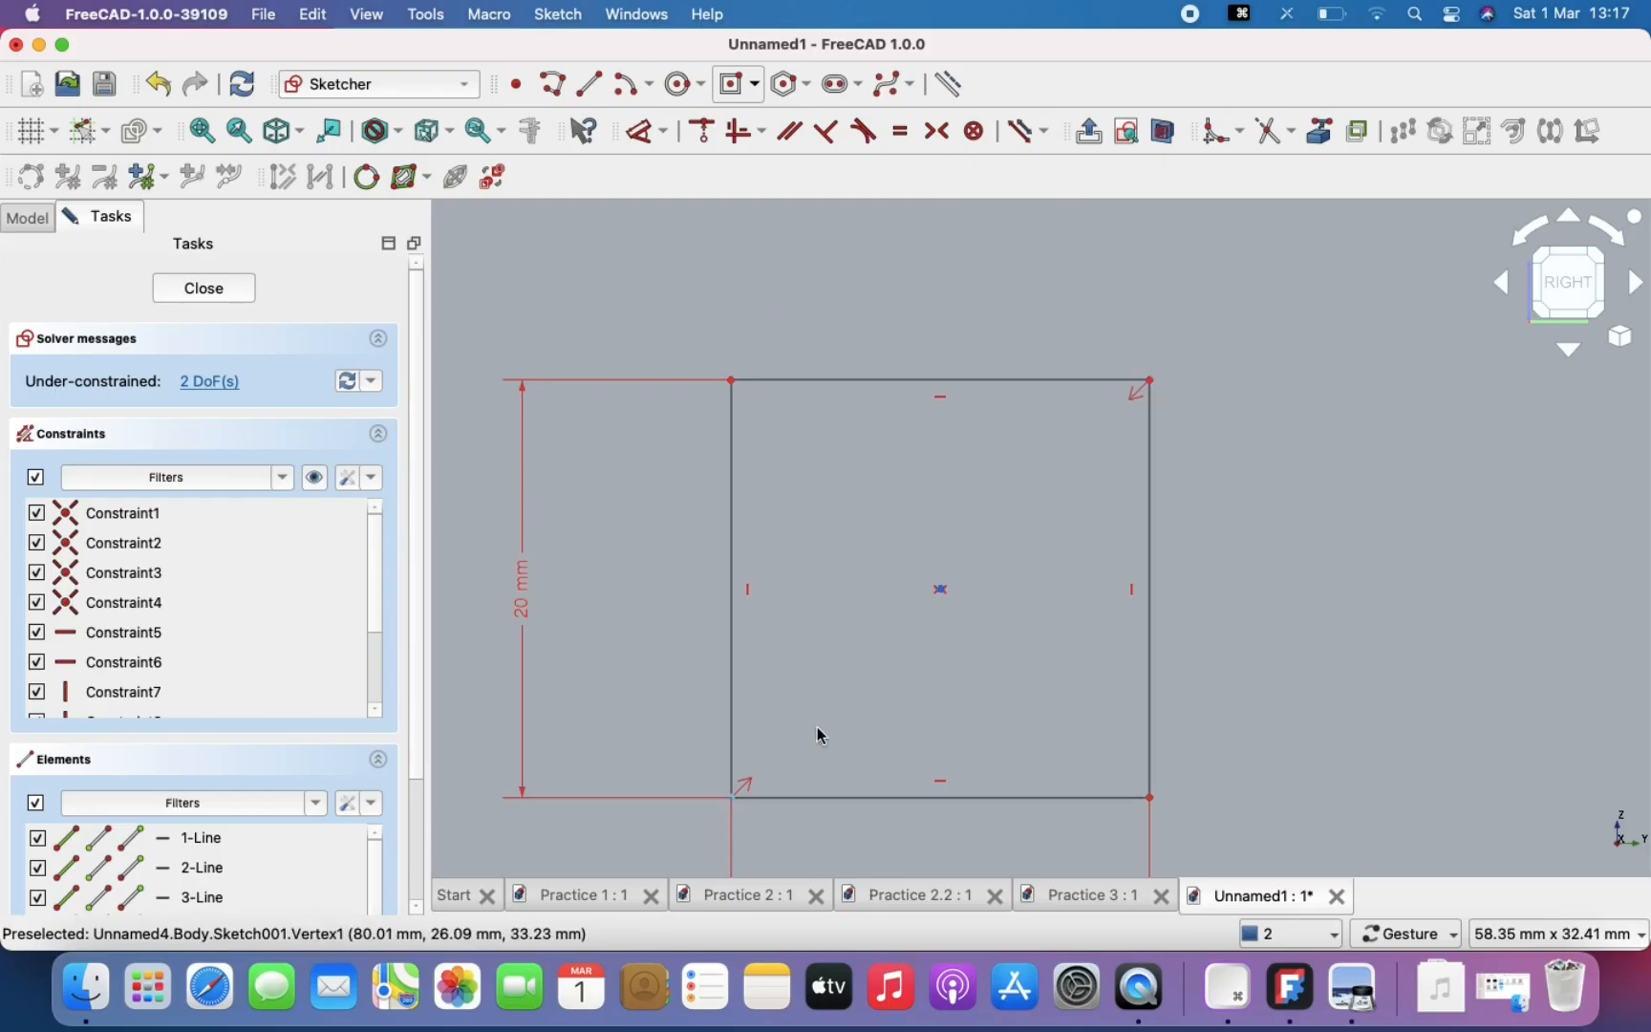
scroll(1061, 631, "down", 4)
mouse_move(1058, 625)
right_mouse_down()
mouse_move(1060, 521)
mouse_move(1024, 423)
mouse_move(988, 526)
right_mouse_up()
scroll(1026, 436, "down", 2)
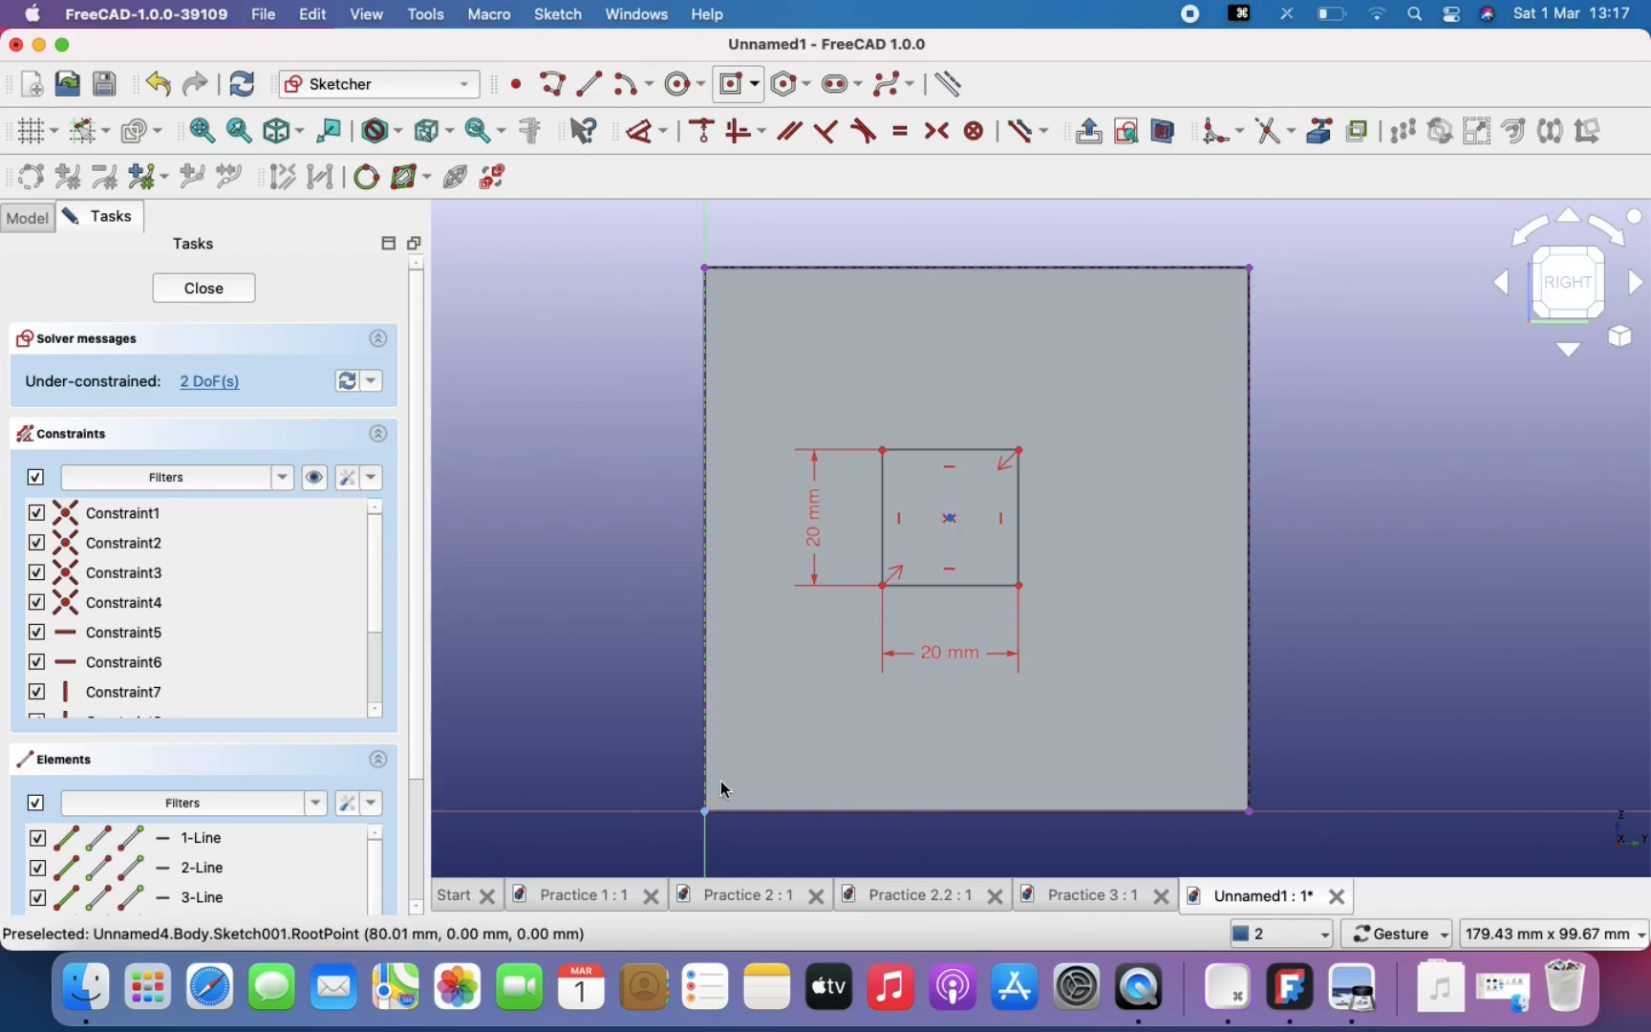
Step: Center the 20 mm square on the face with a symmetric constraint between the face's upper-right corner, the origin and the square's center point
left_click(936, 131)
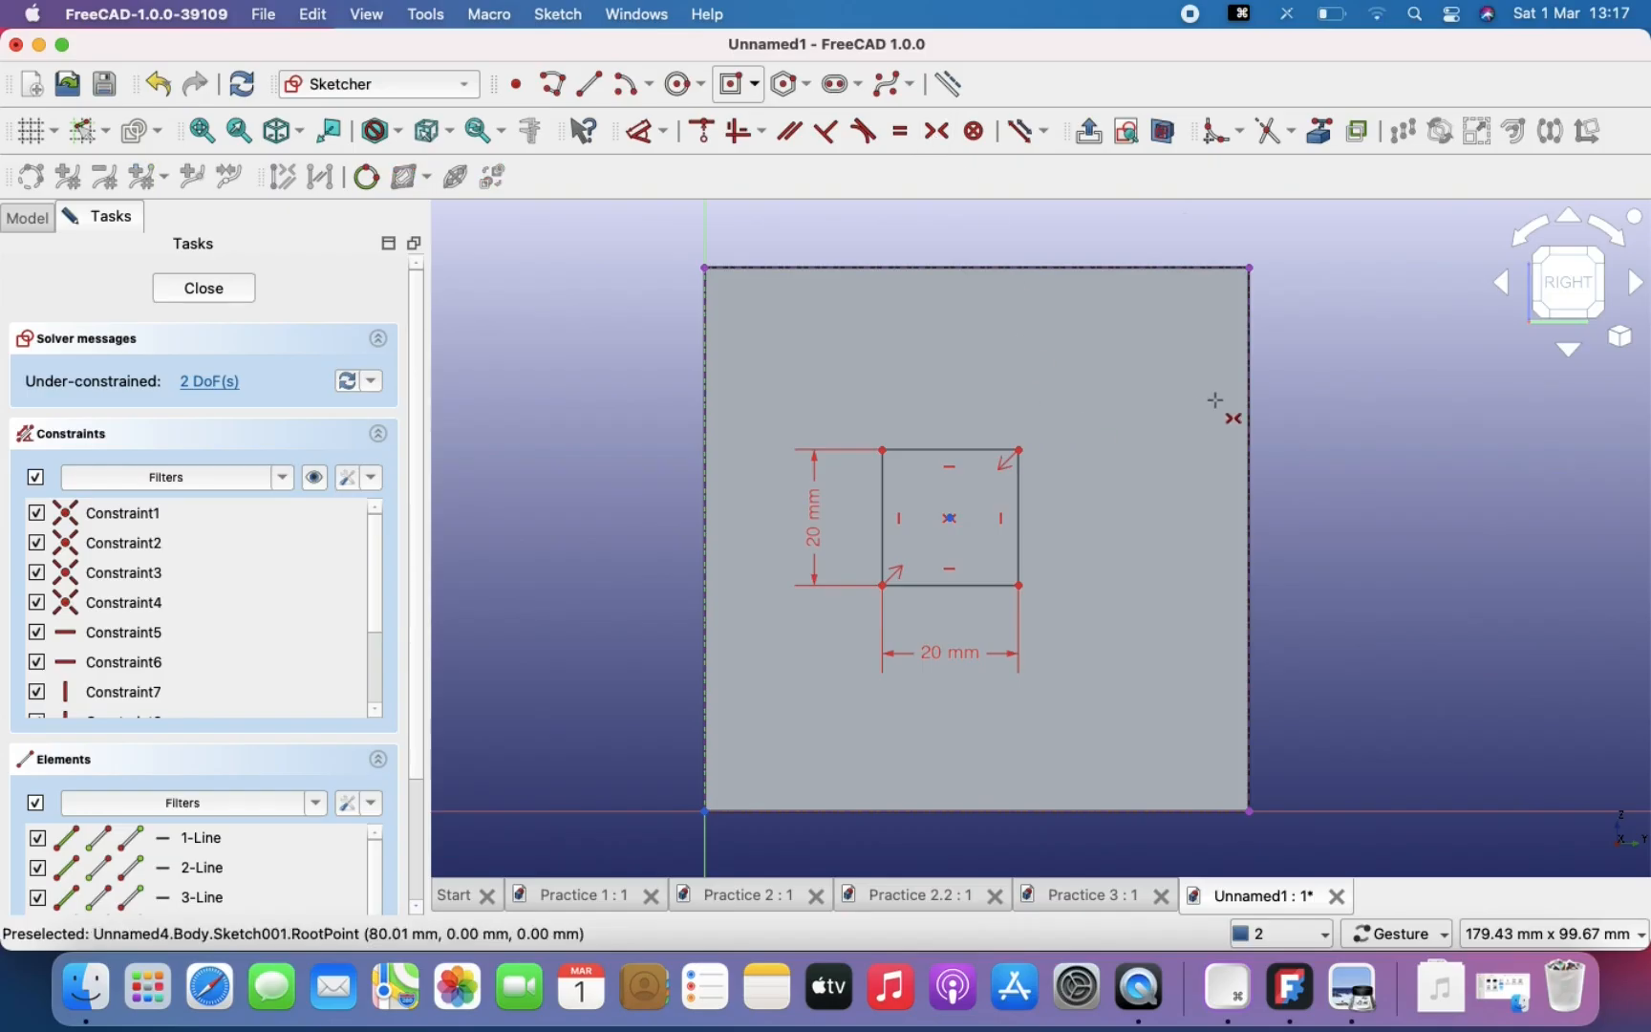
left_click(1249, 268)
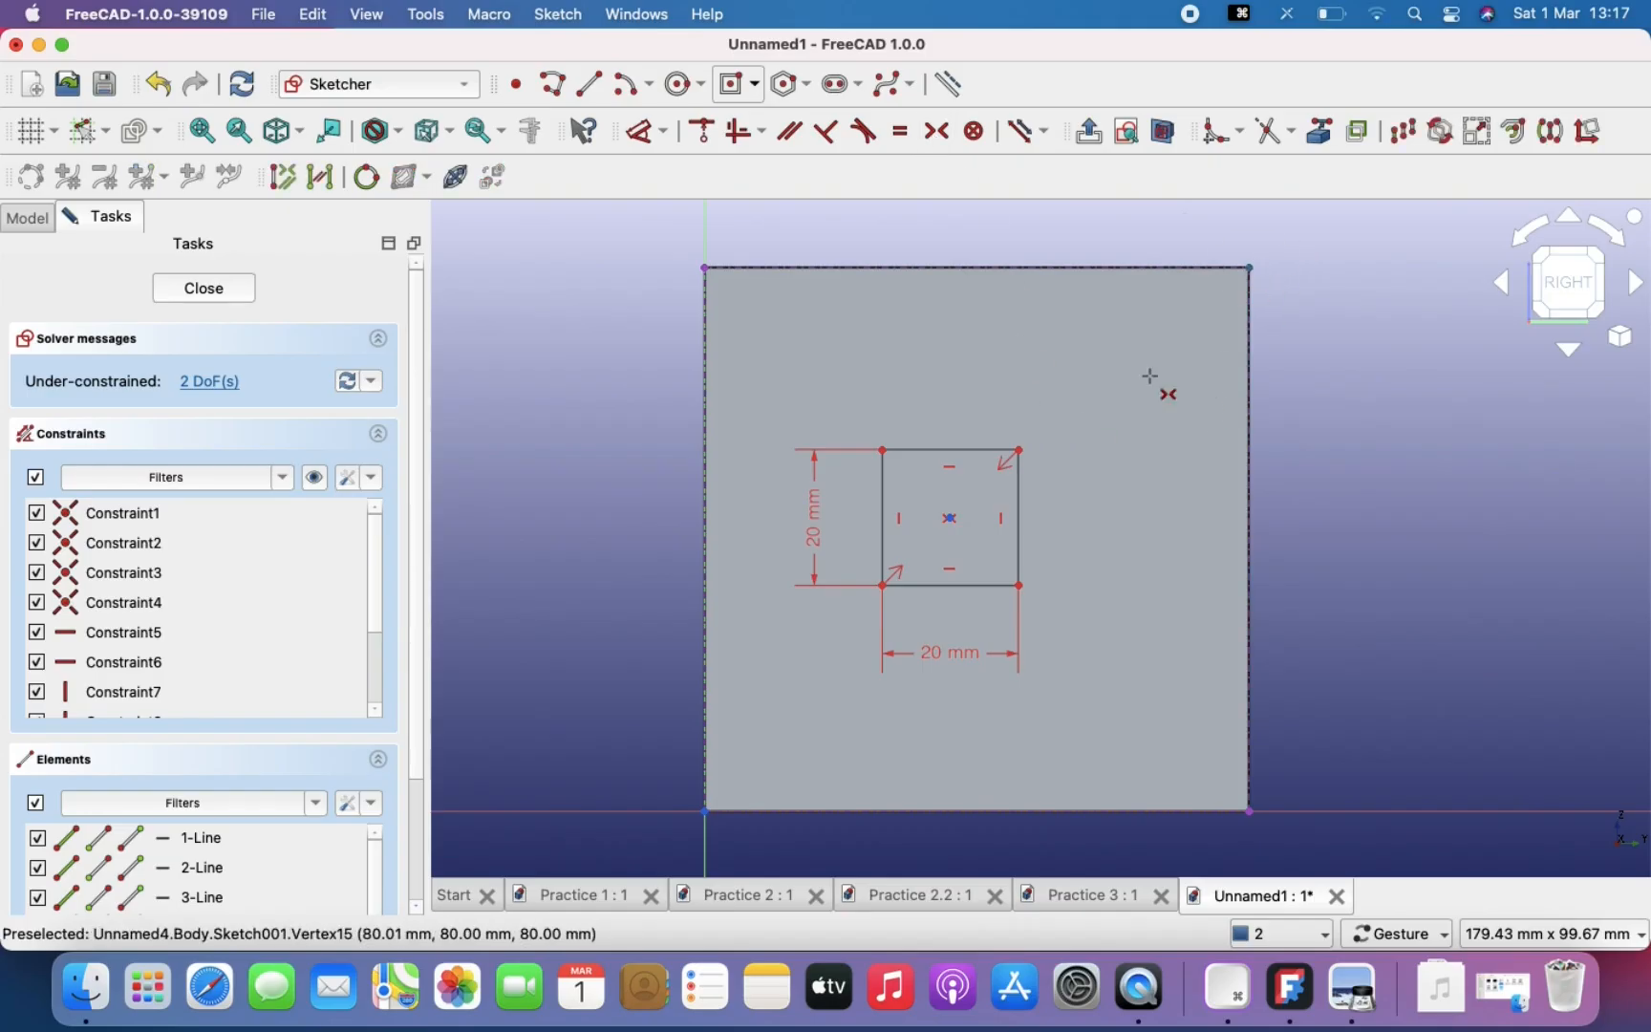
left_click(705, 811)
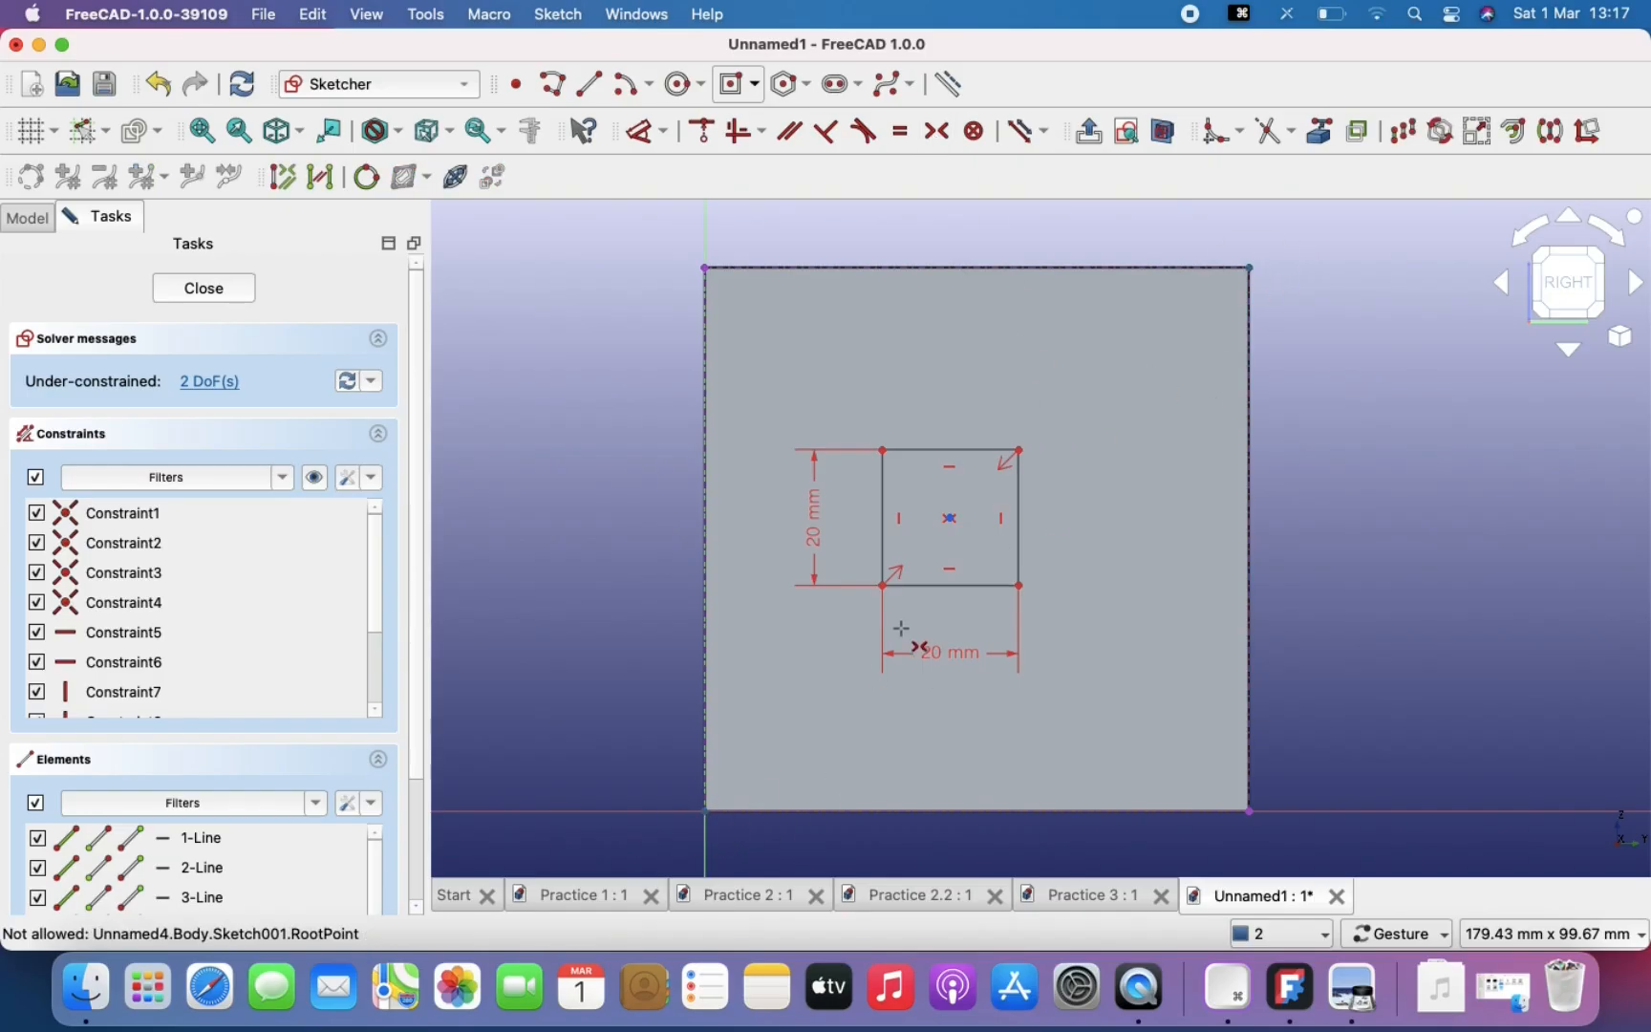
left_click(950, 517)
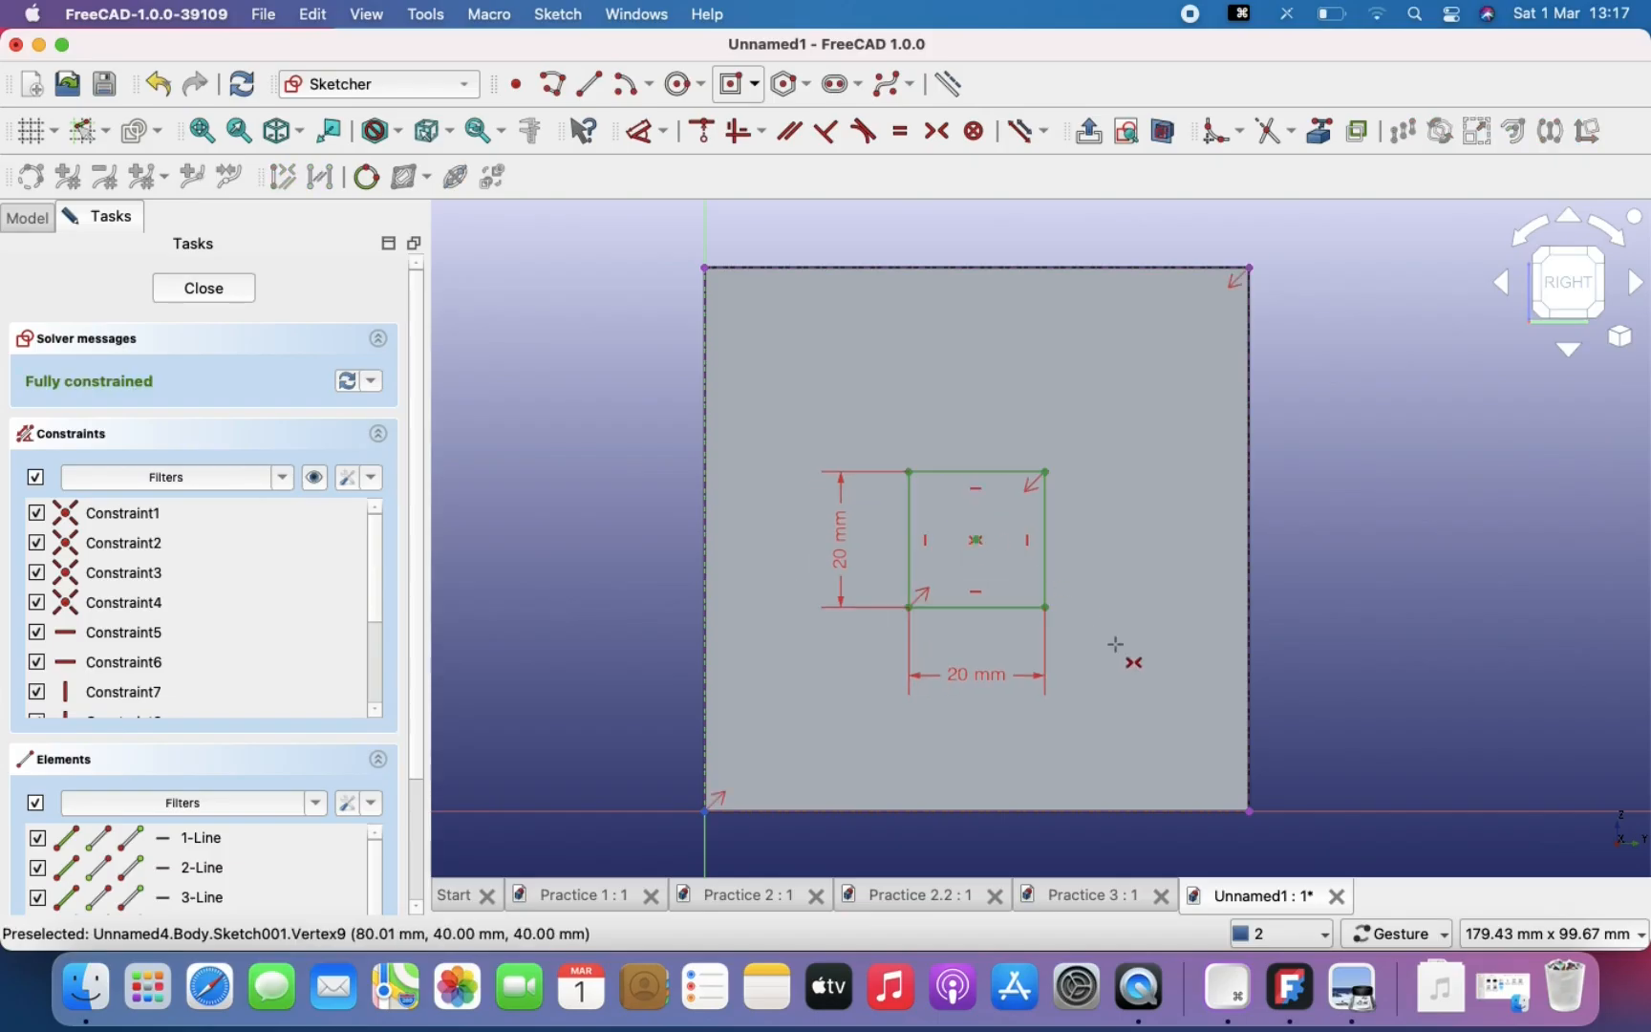
Step: Compare the centered square on the right face with the BLOCK 004 drawing in Preview, and close the sketch in FreeCAD
key("Escape")
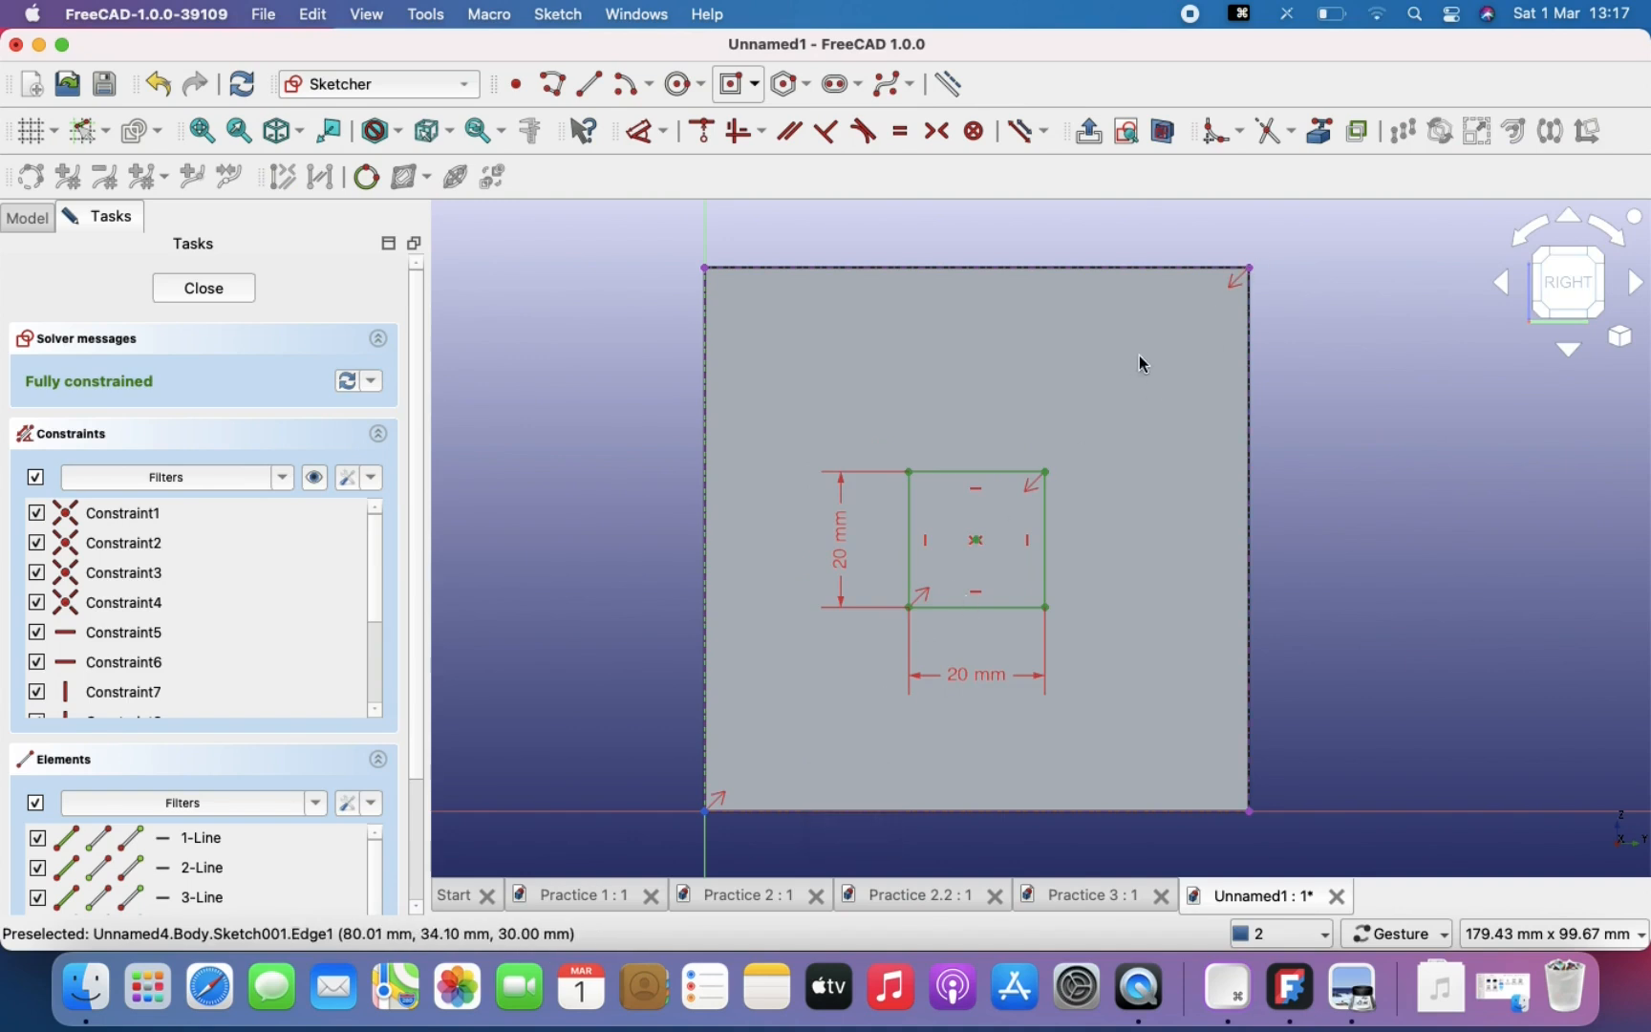
scroll(1209, 585, "down", 3)
scroll(1209, 586, "up", 1)
scroll(1205, 576, "up", 2)
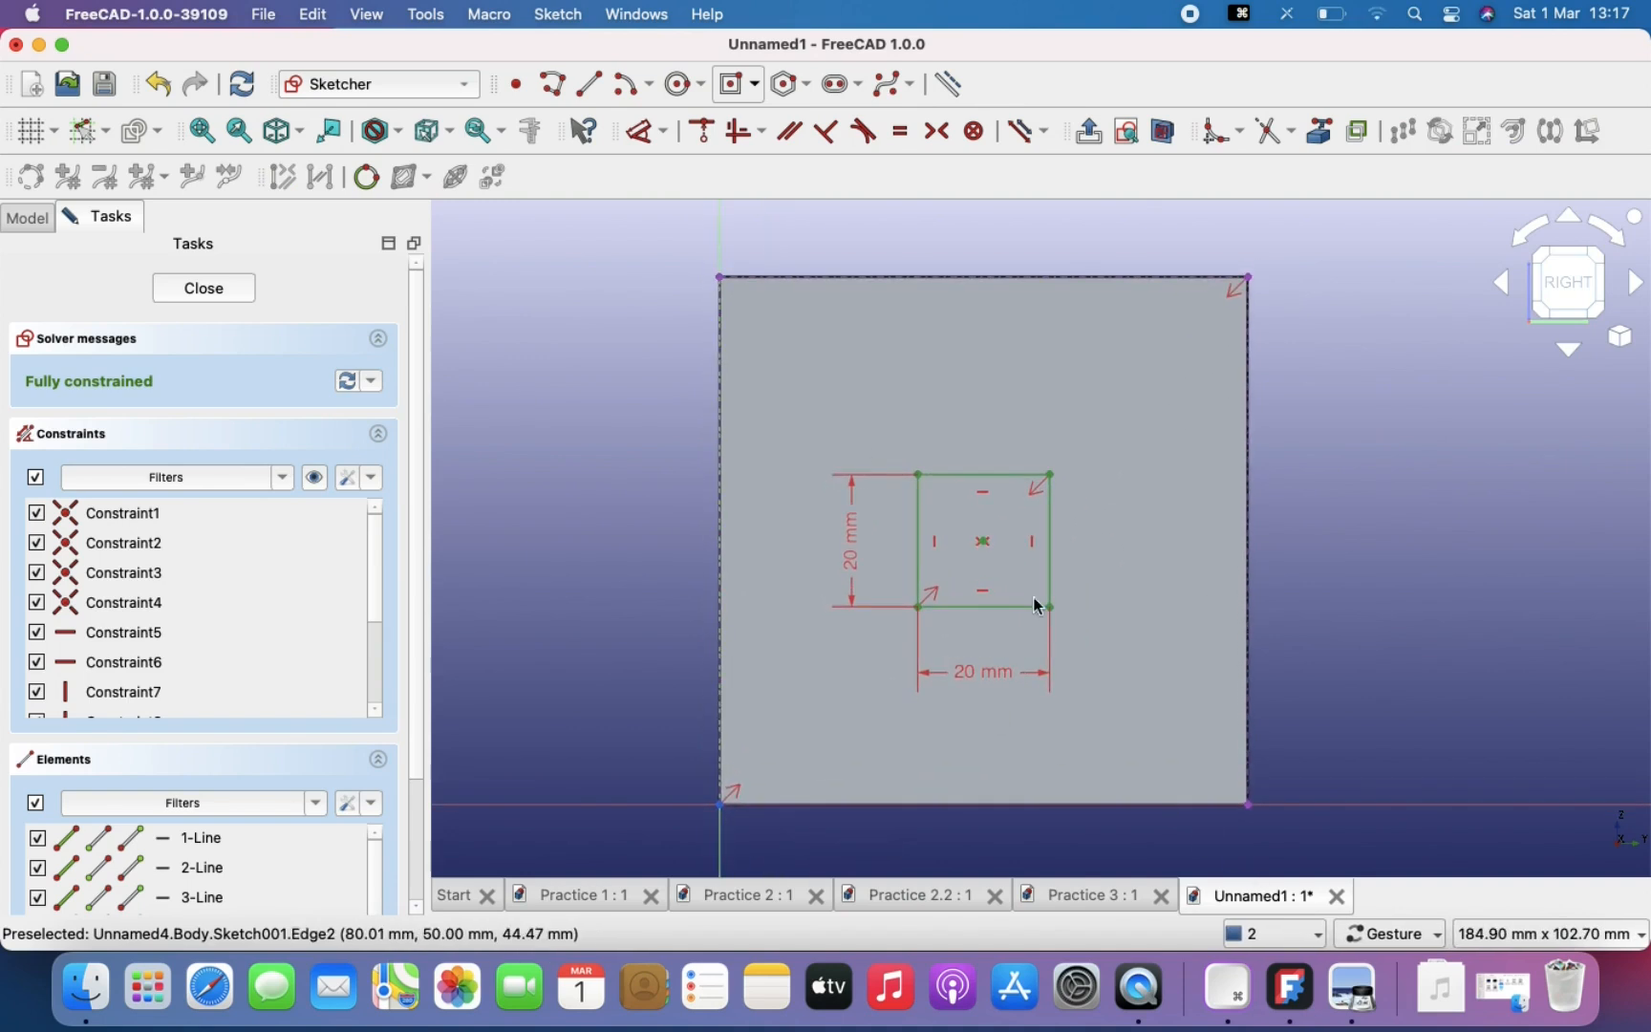
left_click(1342, 1003)
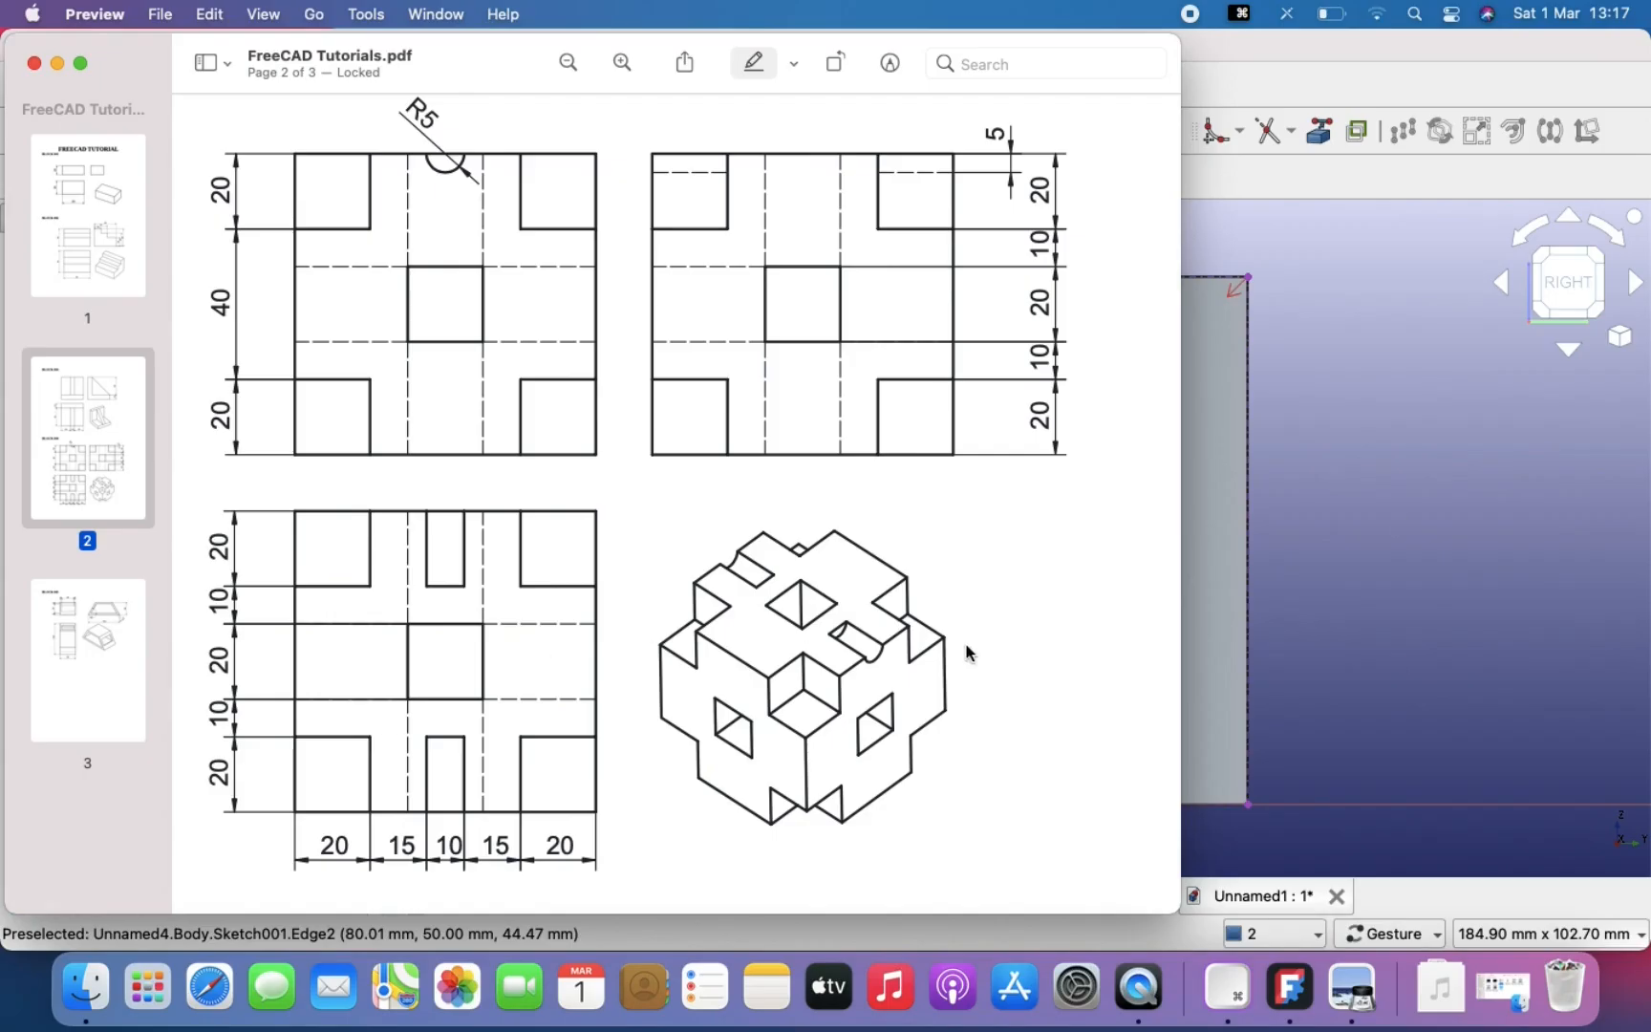
left_click(1448, 527)
left_click(228, 288)
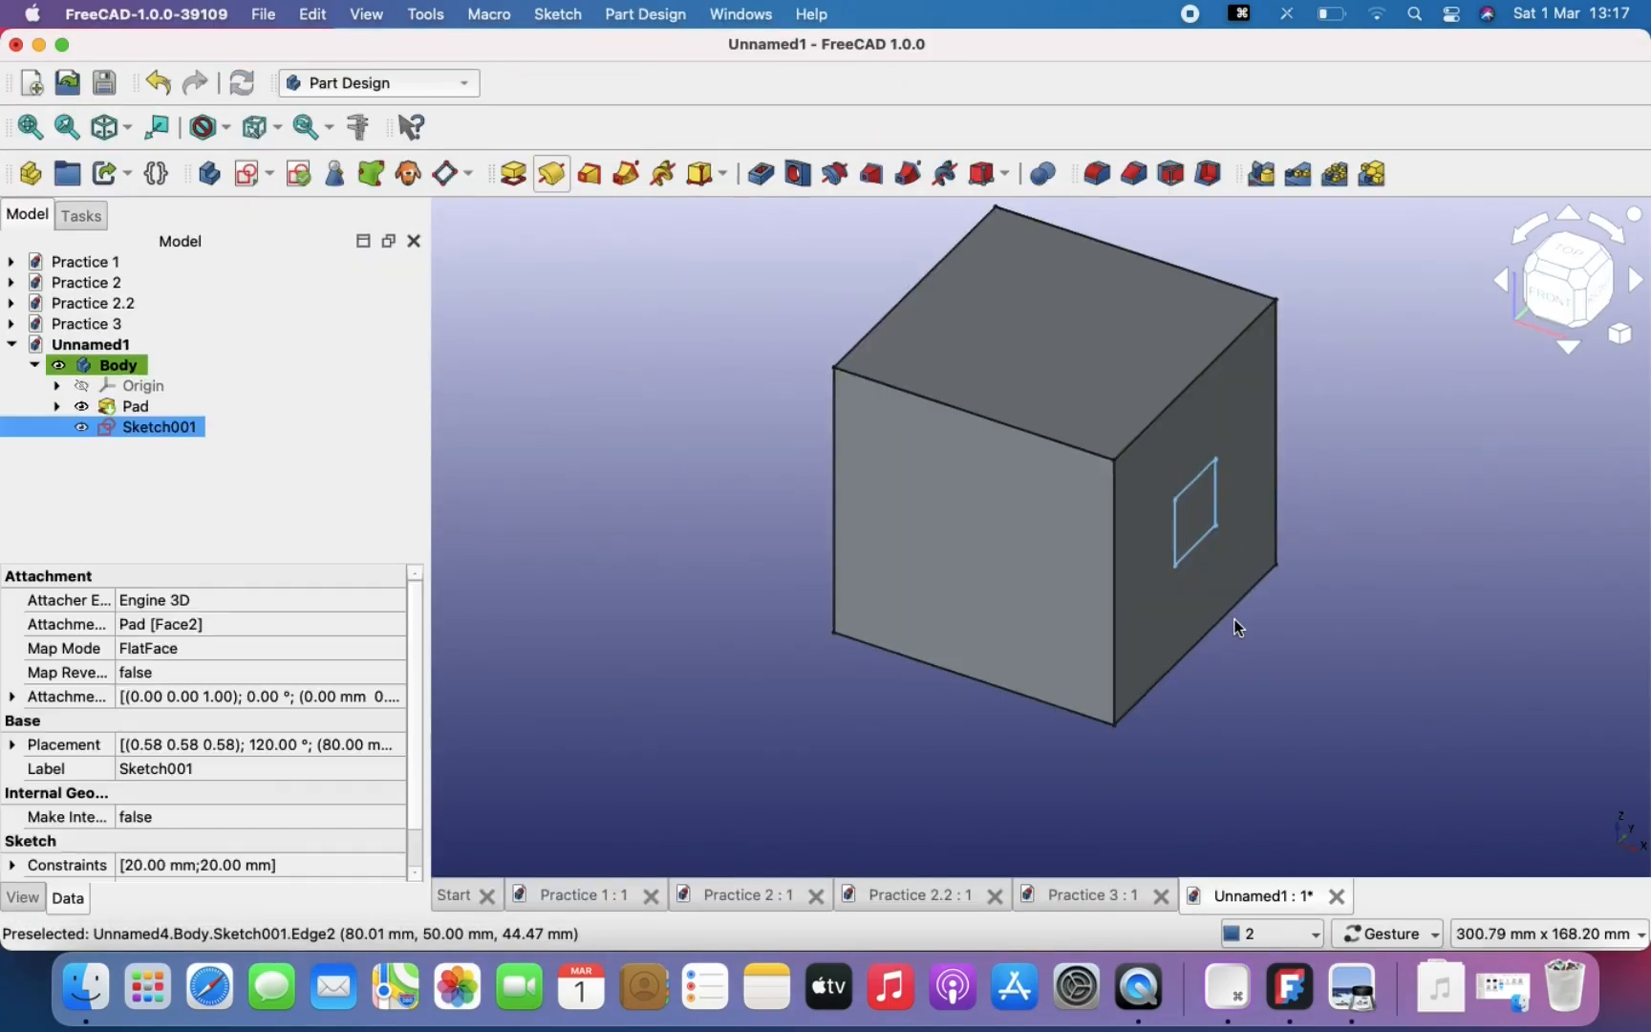
Step: Start a pocket from the right-face square sketch, check the opening's extent in the BLOCK 004 drawing in Preview, and return to FreeCAD
right_click_drag(1250, 499, 1232, 565)
scroll(1230, 563, "down", 3)
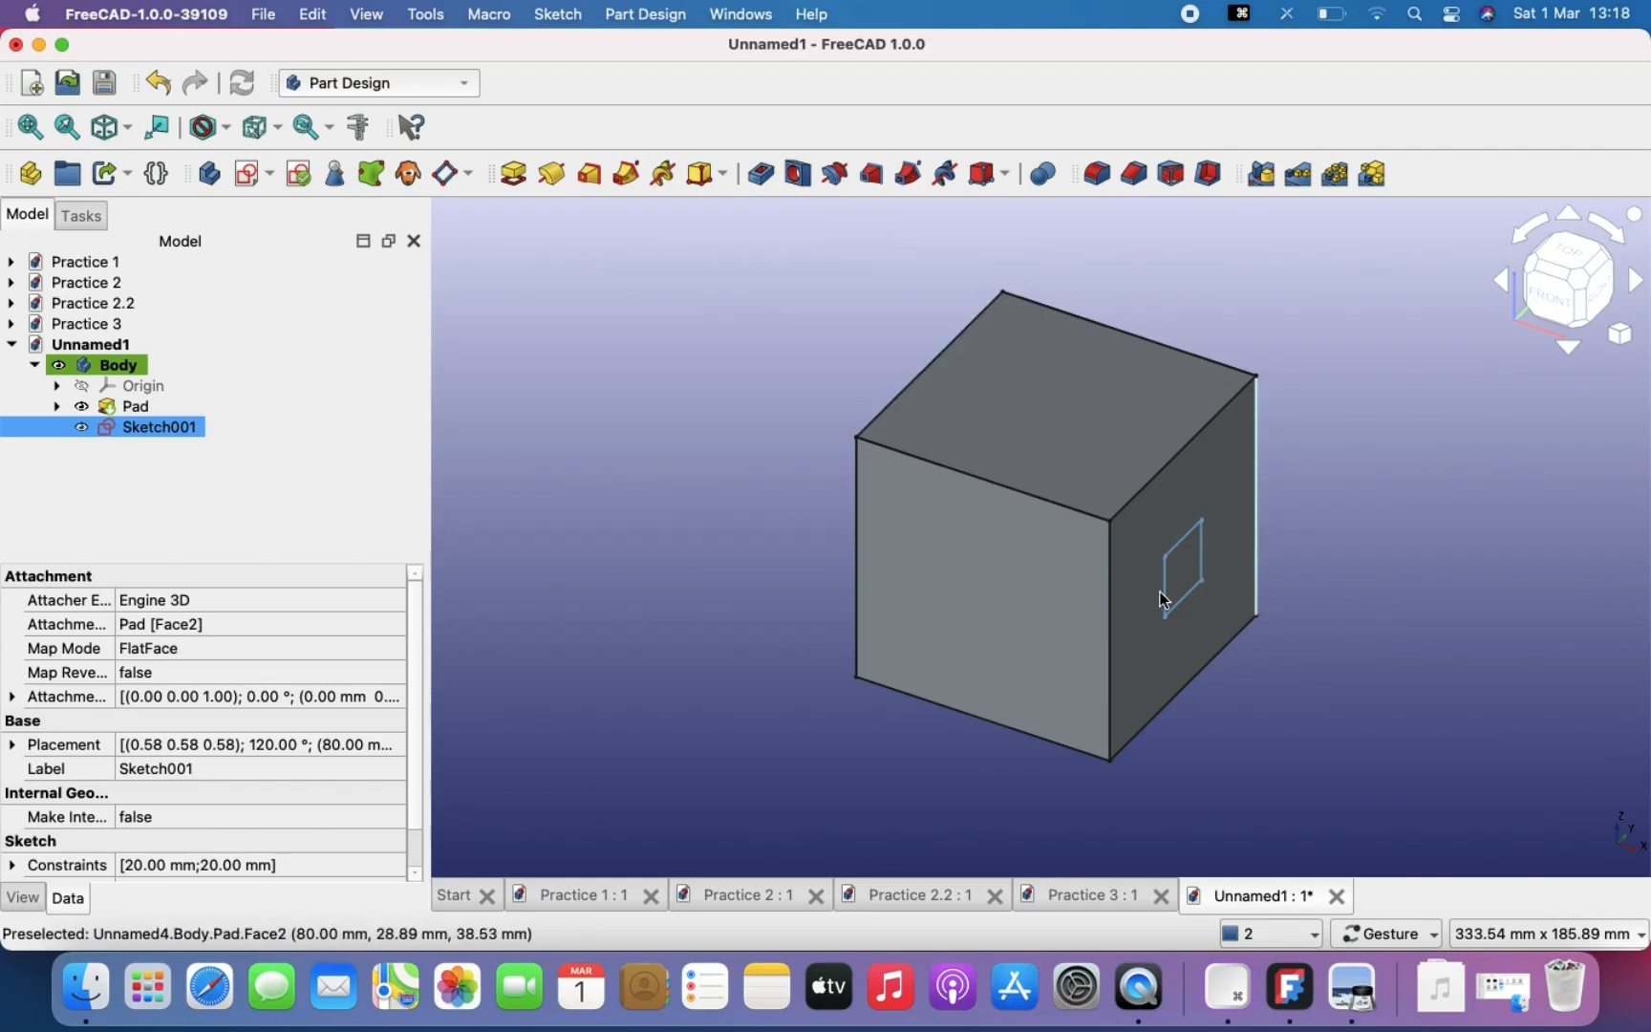
scroll(1184, 588, "up", 2)
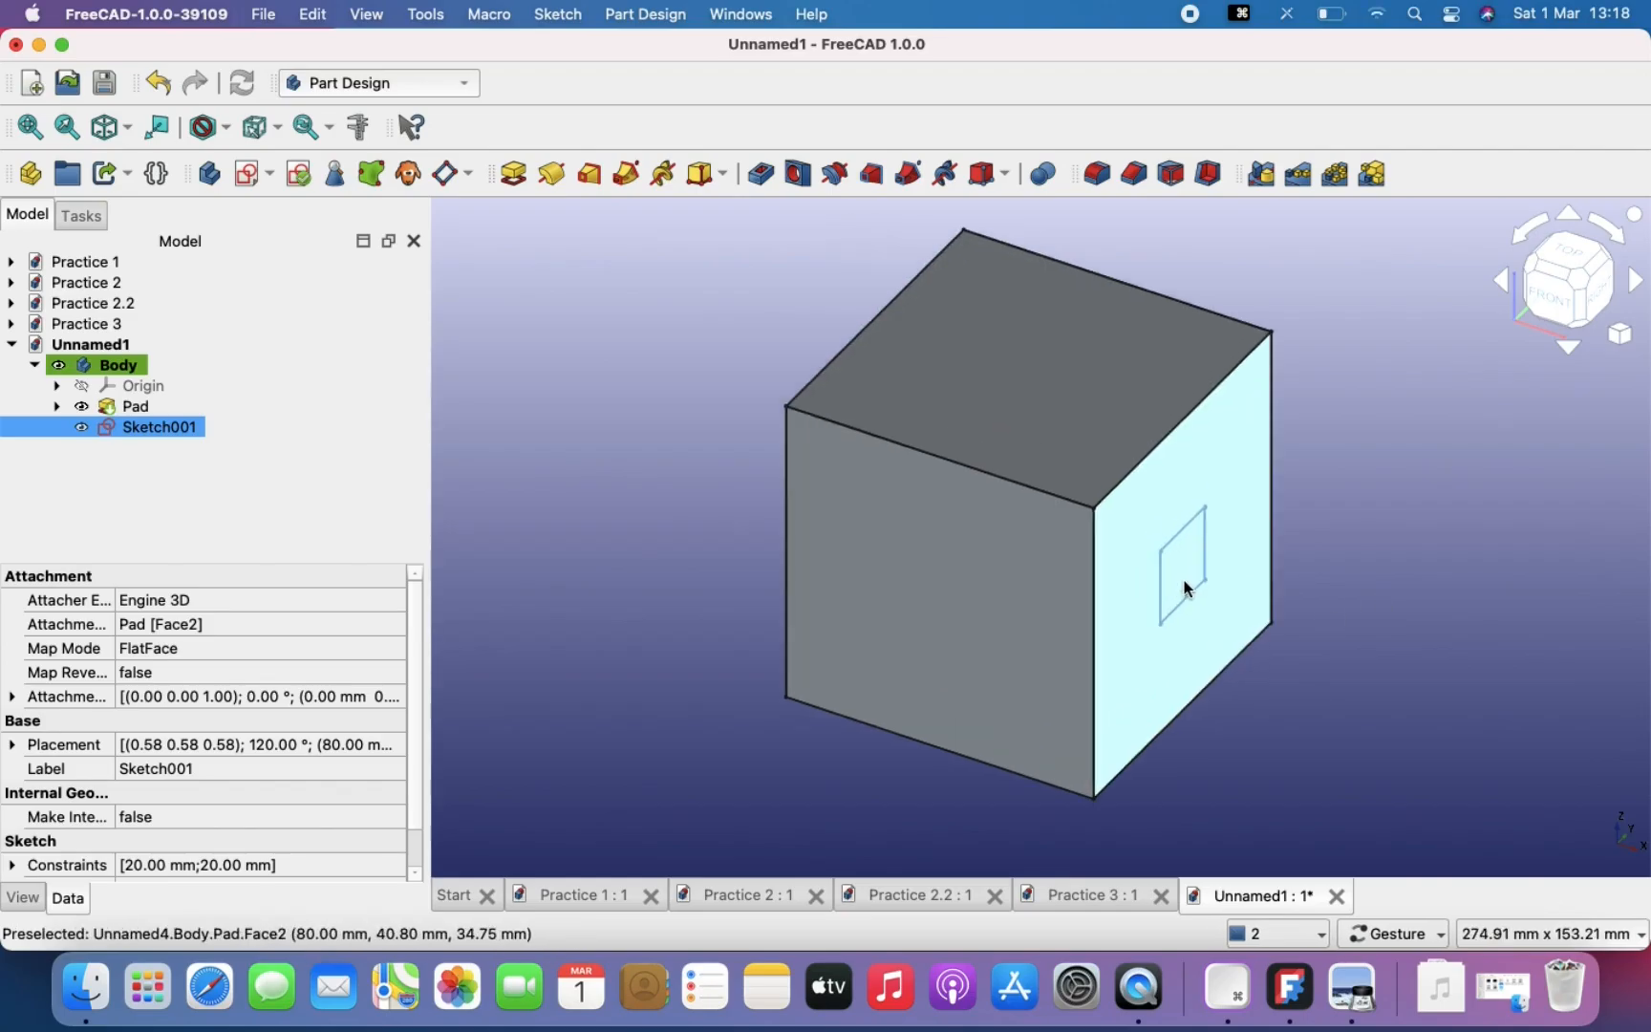
left_click(761, 174)
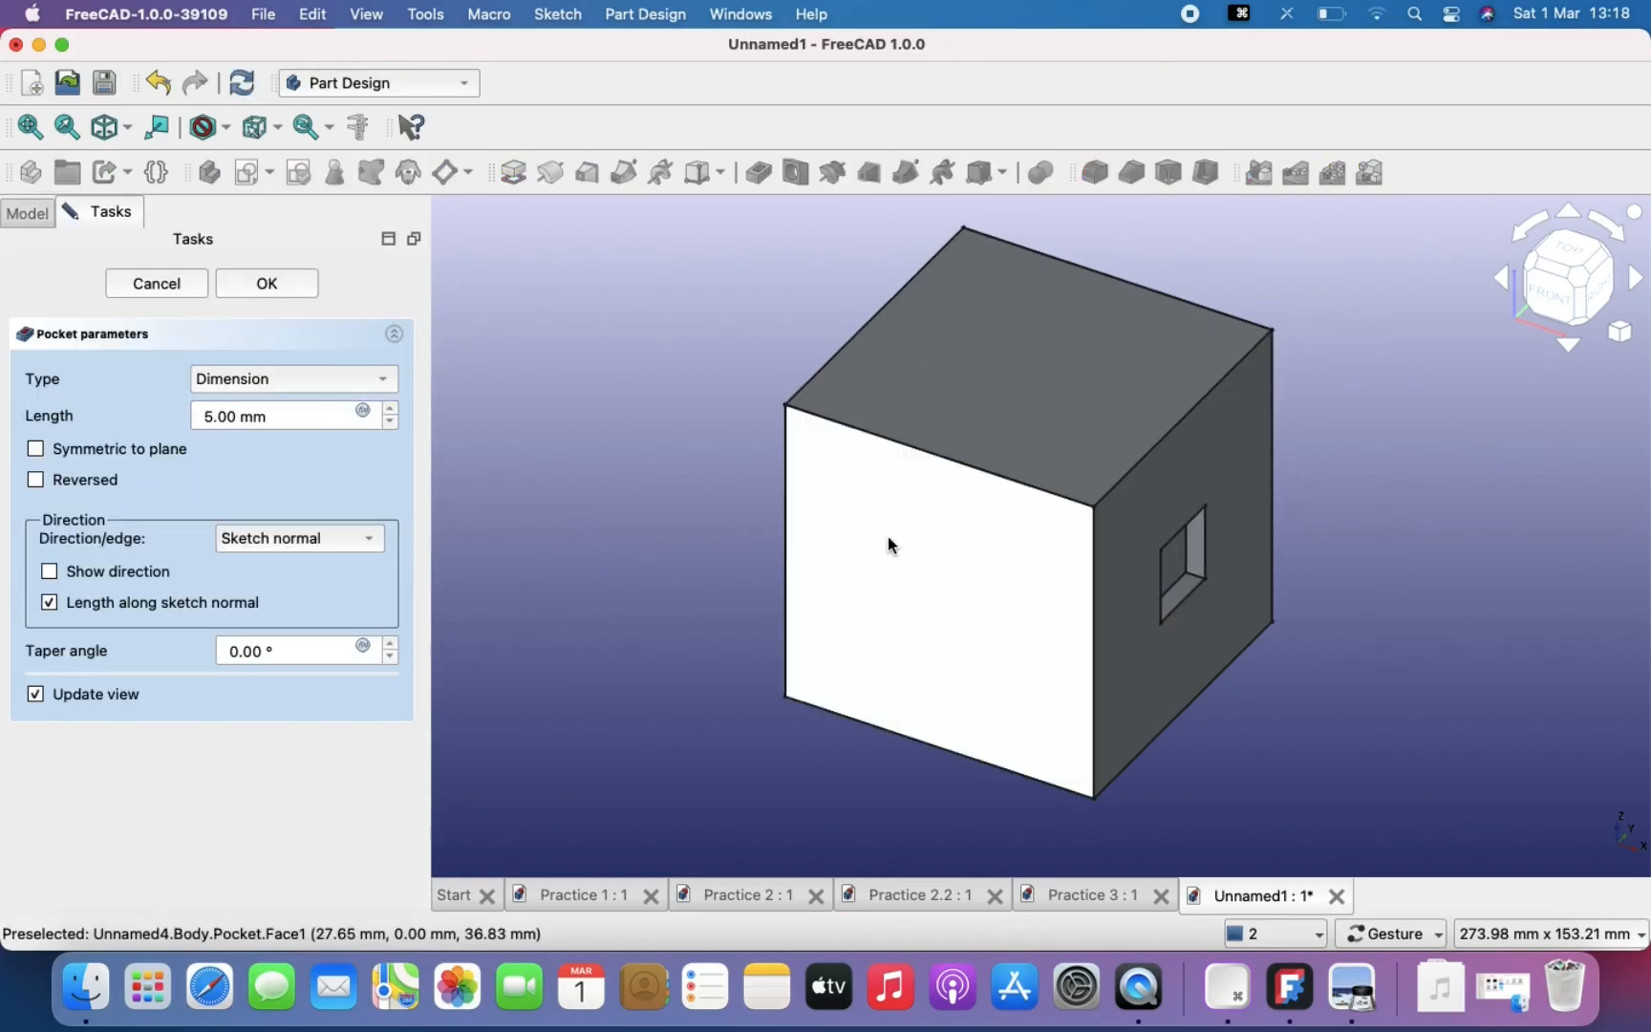
left_click(1359, 1003)
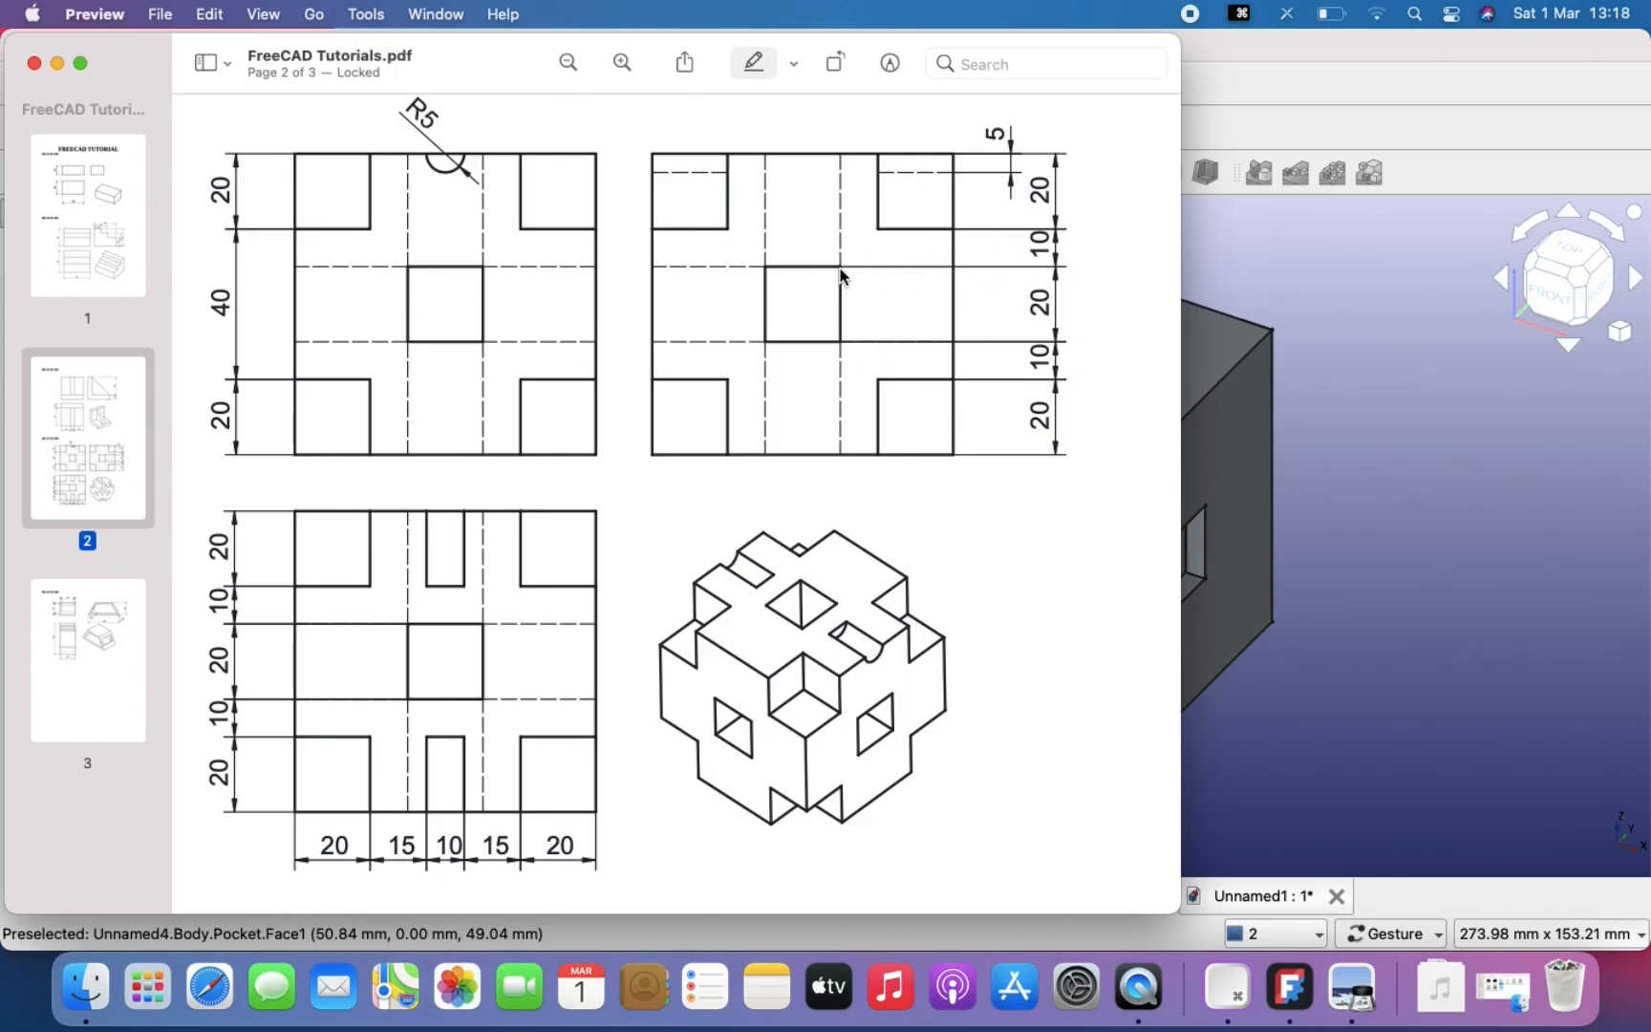
scroll(914, 283, "up", 3)
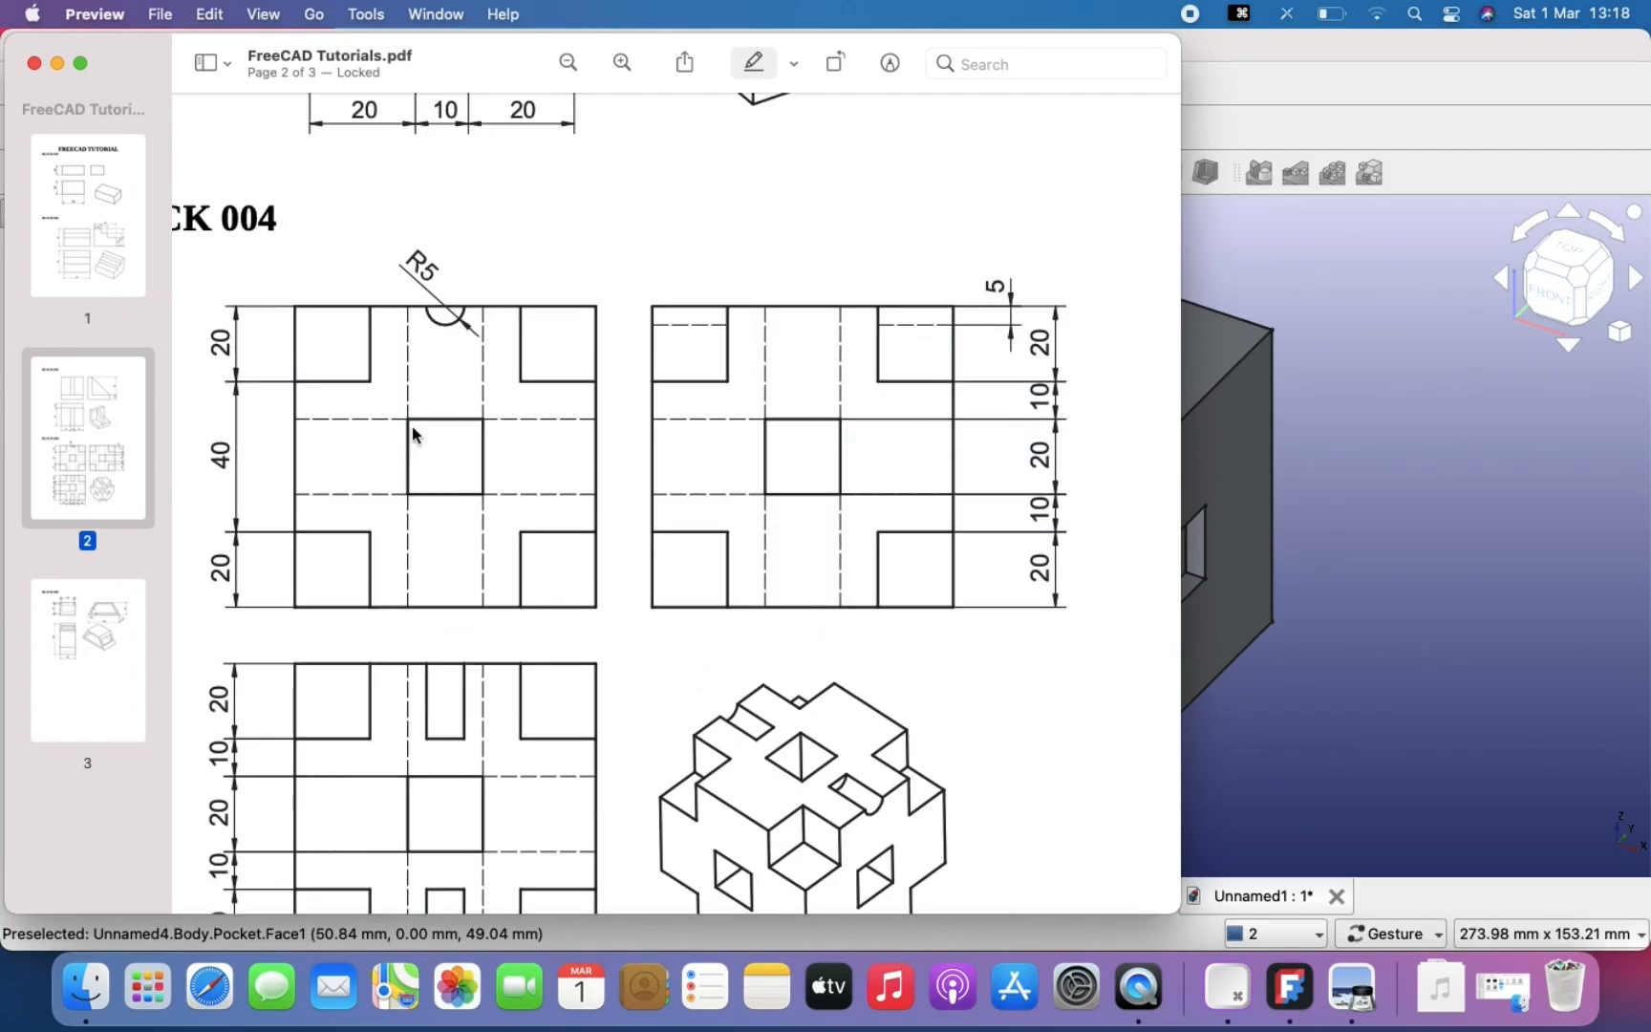
left_click(1402, 705)
Step: Cut the right-face square pocket through the whole cube using the Through all type
left_click_drag(1131, 615, 1087, 603)
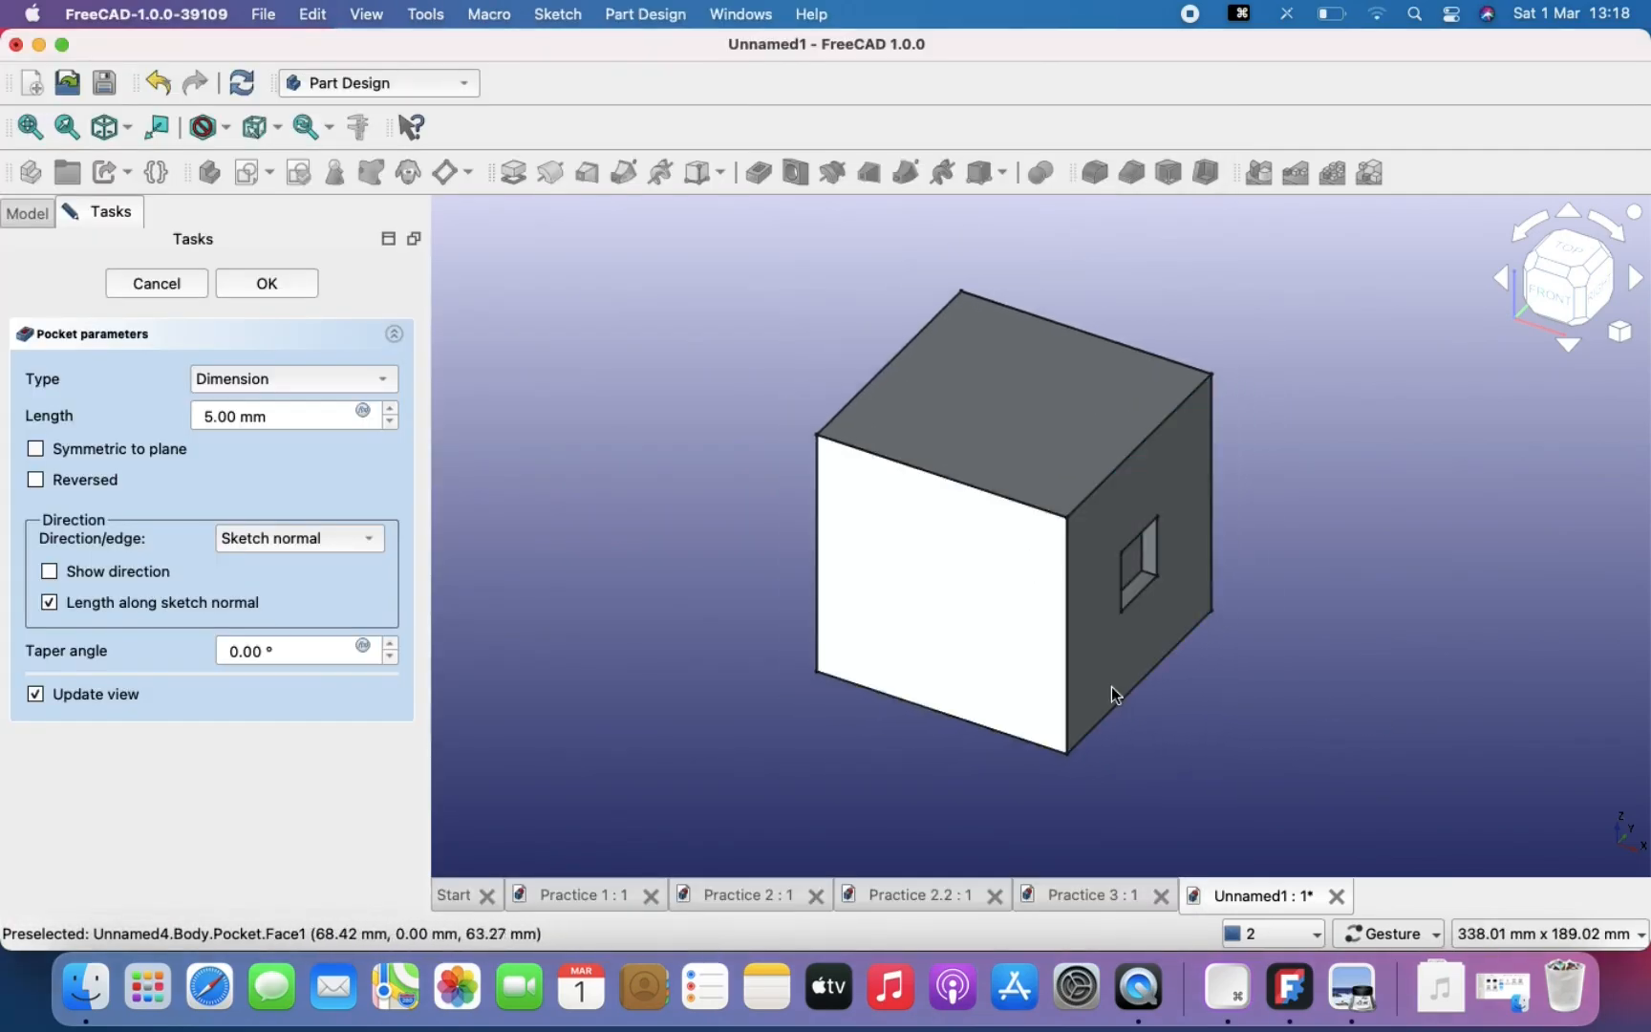
scroll(1138, 548, "up", 1)
right_click_drag(1141, 547, 1217, 535)
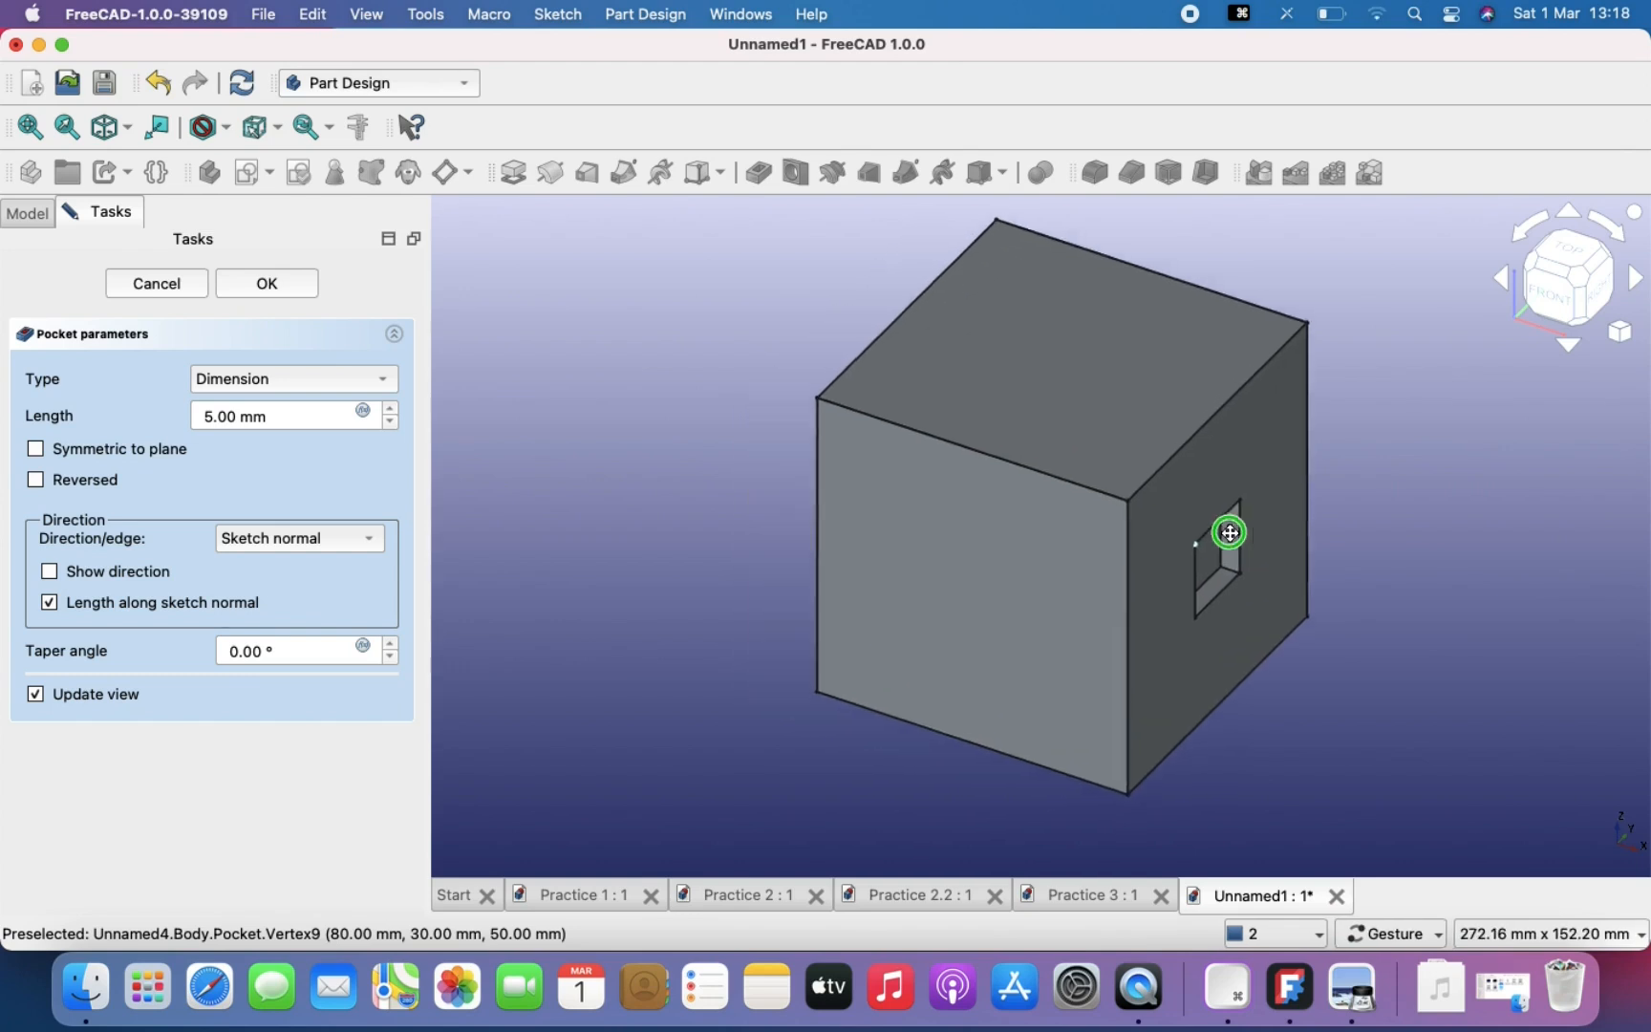
left_click(325, 379)
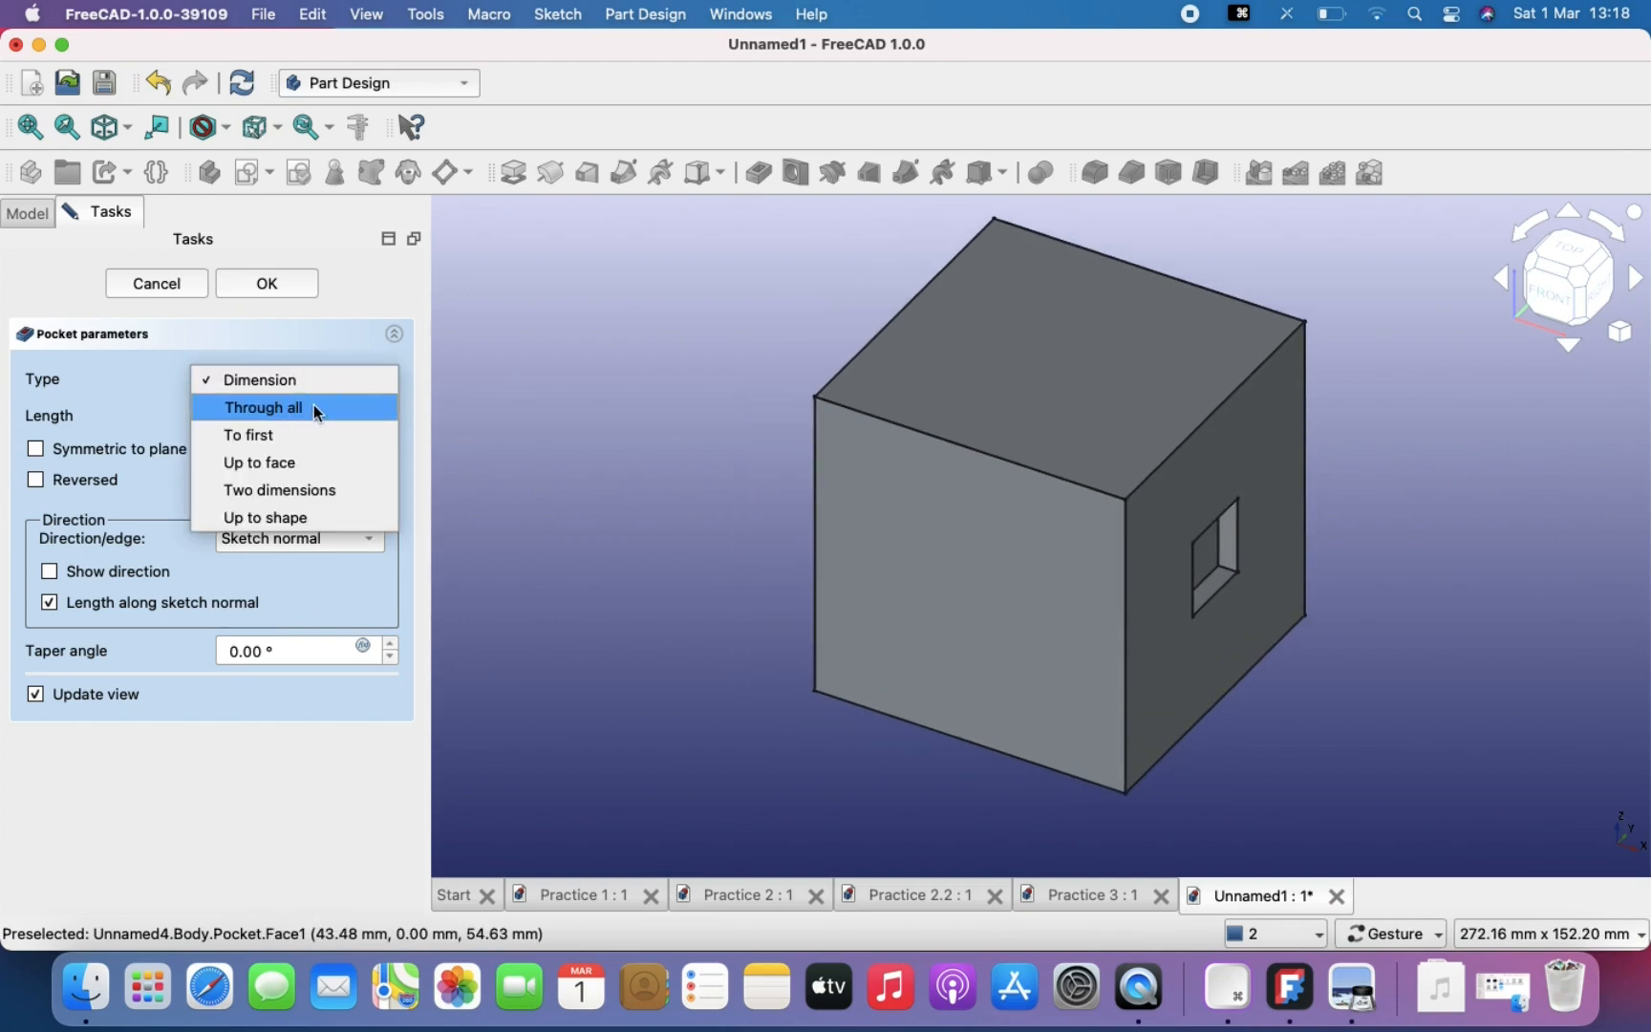
left_click(313, 404)
left_click_drag(837, 546, 804, 531)
left_click(270, 284)
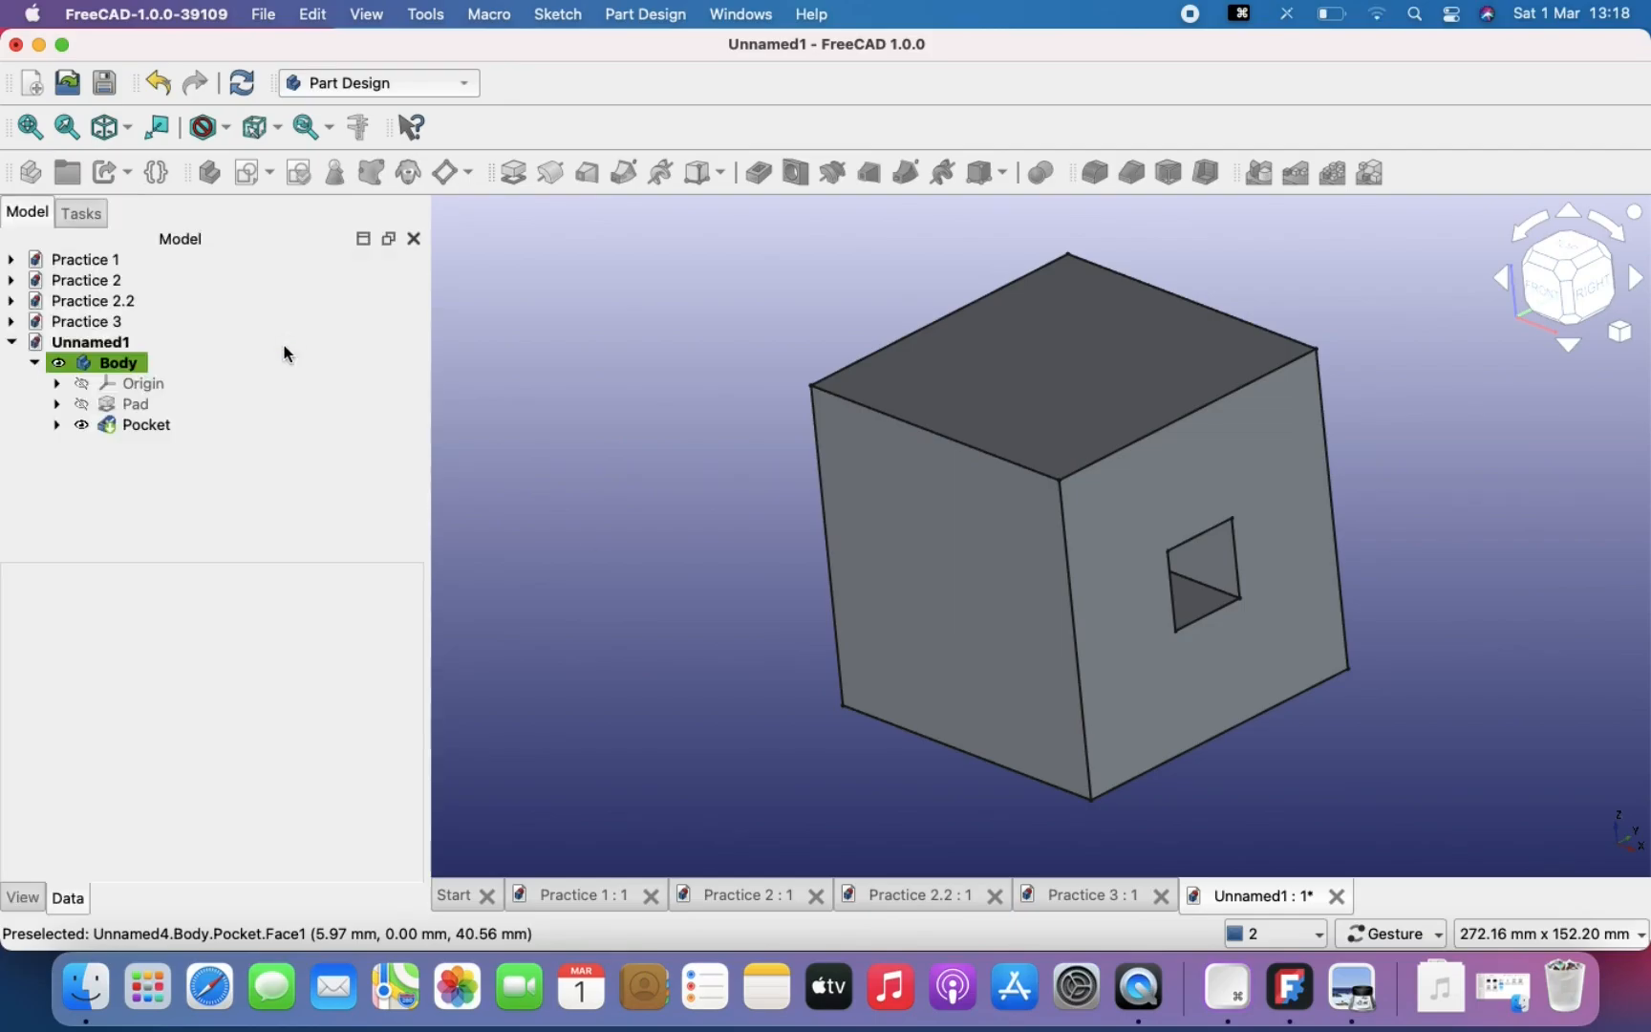
Step: Compare the cube in isometric view with the BLOCK 004 pictorial view in Preview, examining the square openings on its side faces
scroll(1157, 708, "down", 1)
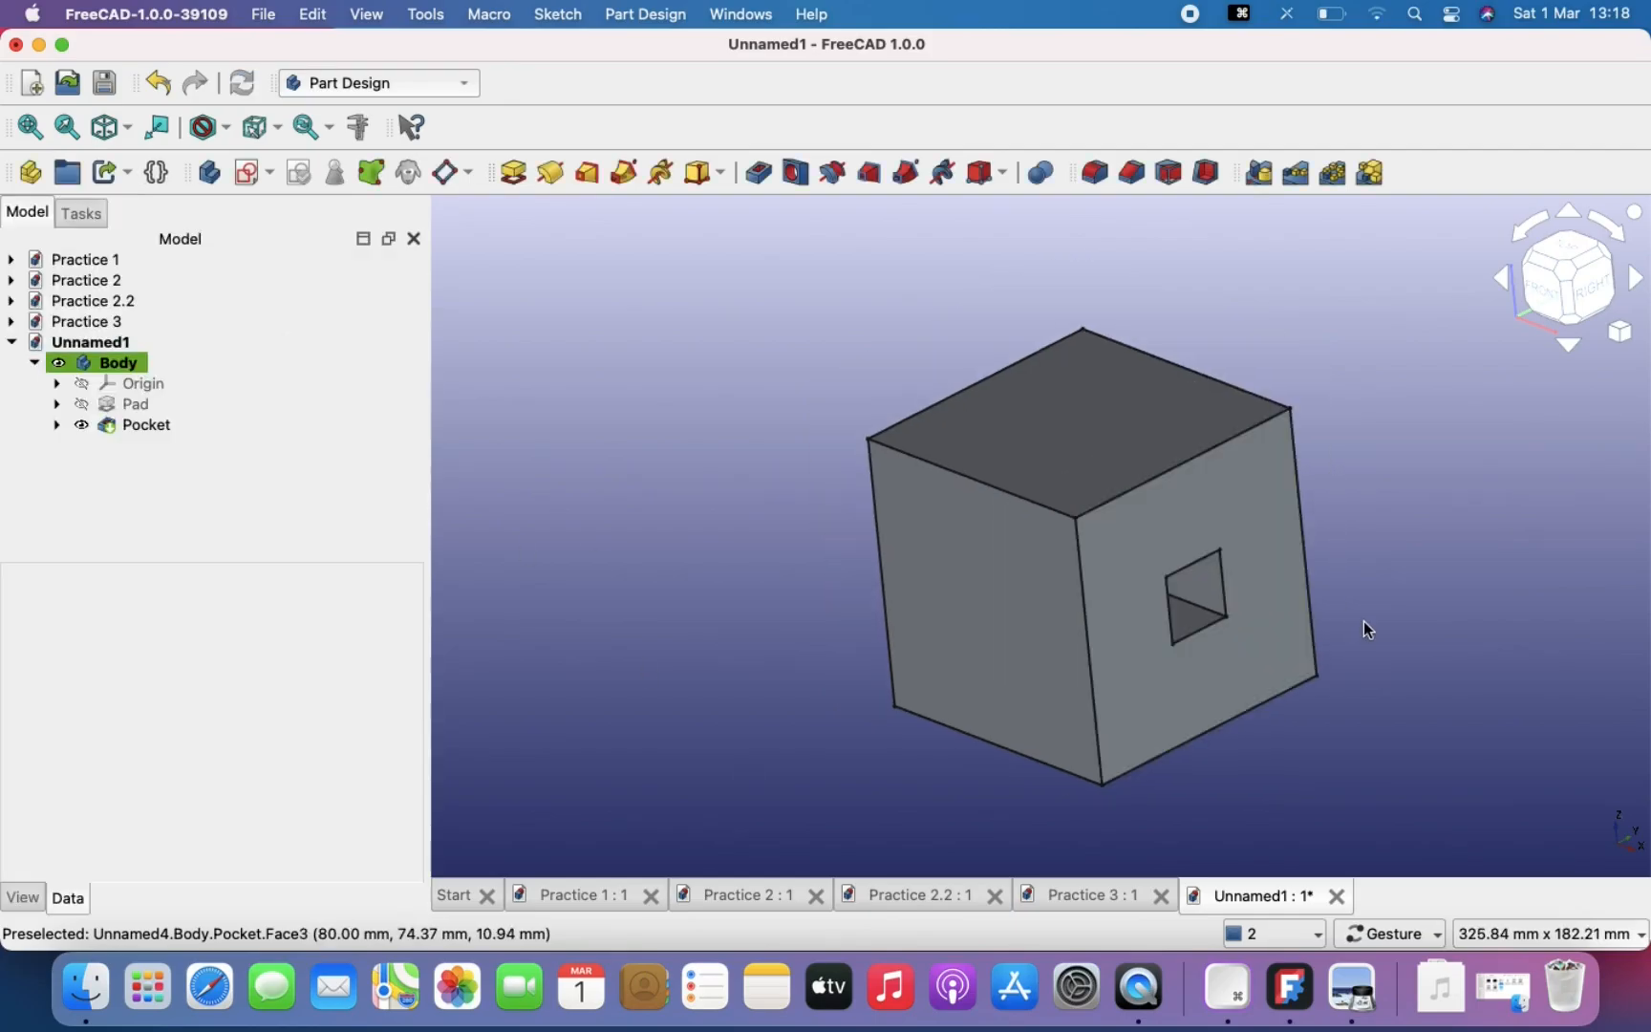
key("0")
scroll(1363, 620, "down", 1)
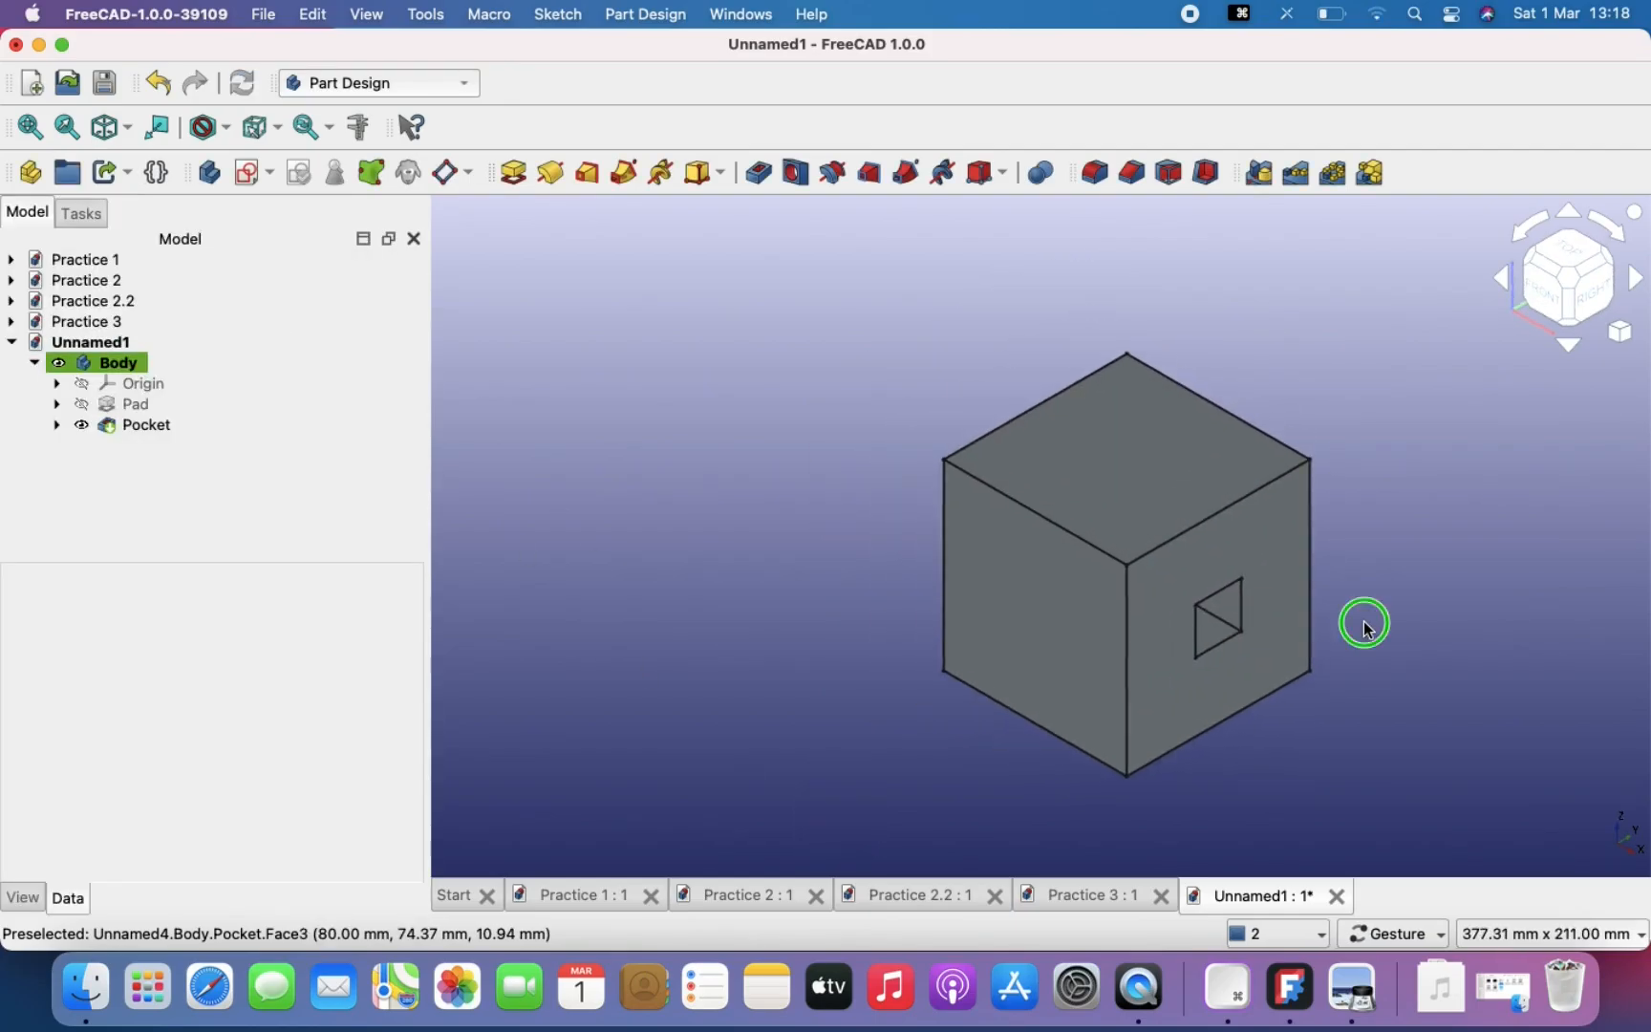
right_click_drag(1364, 621, 1305, 562)
left_click(1352, 989)
scroll(903, 739, "down", 5)
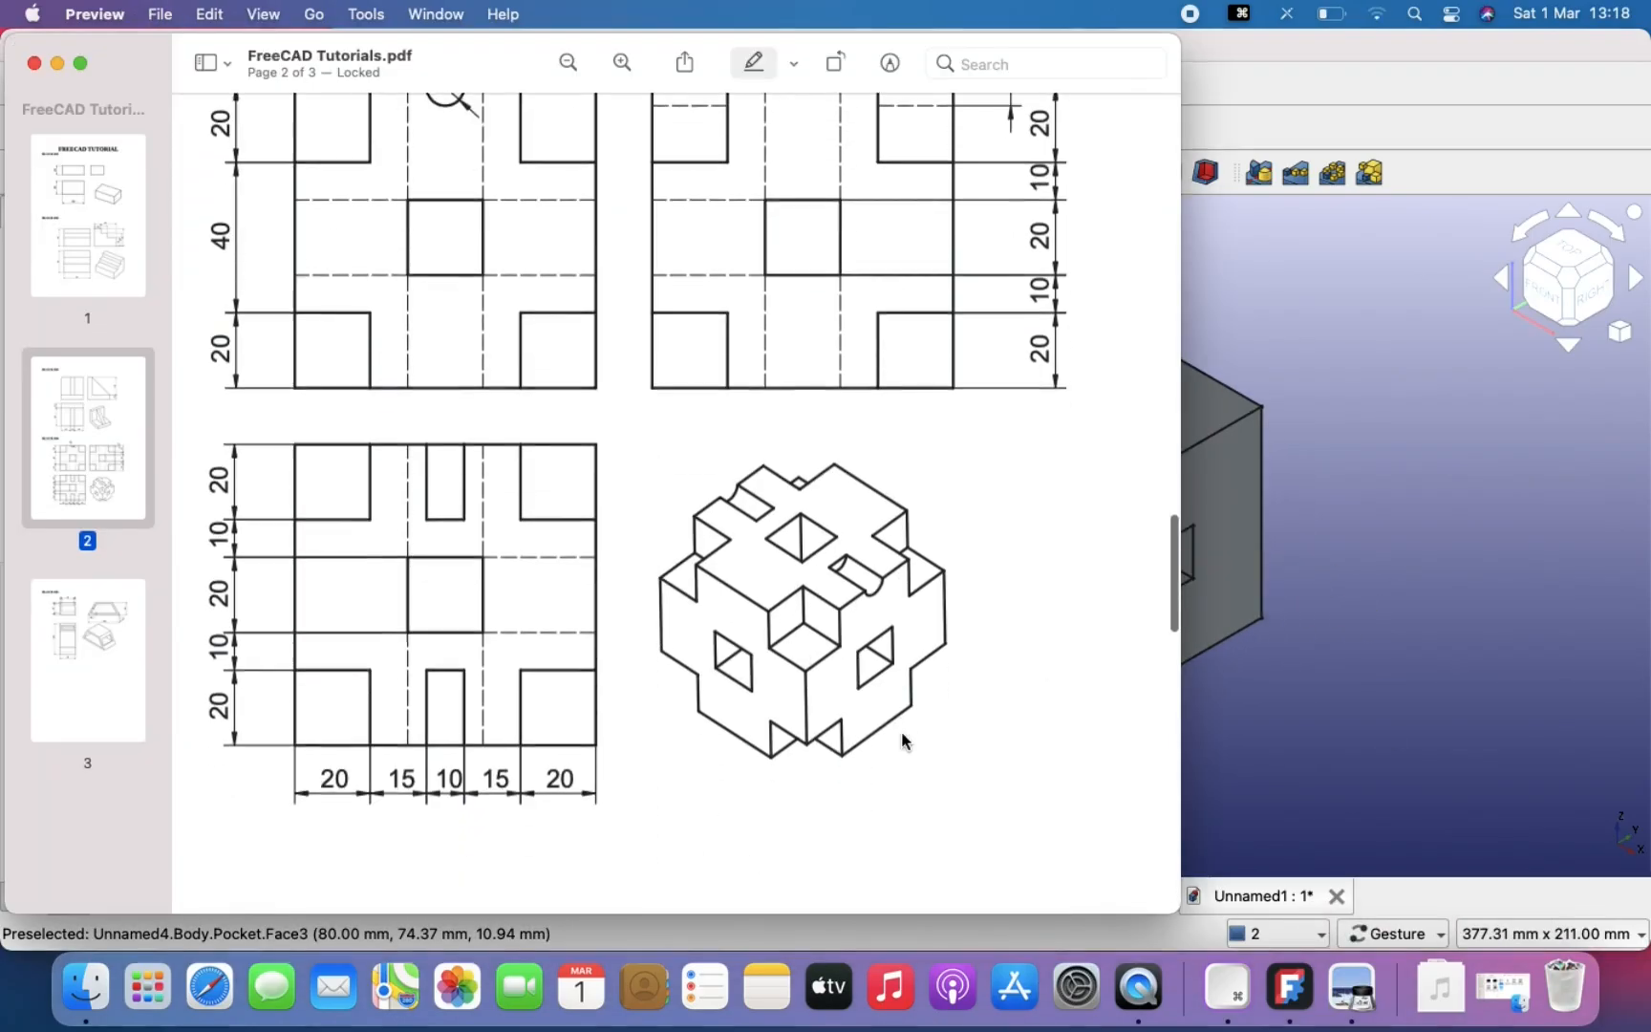
left_click(1243, 630)
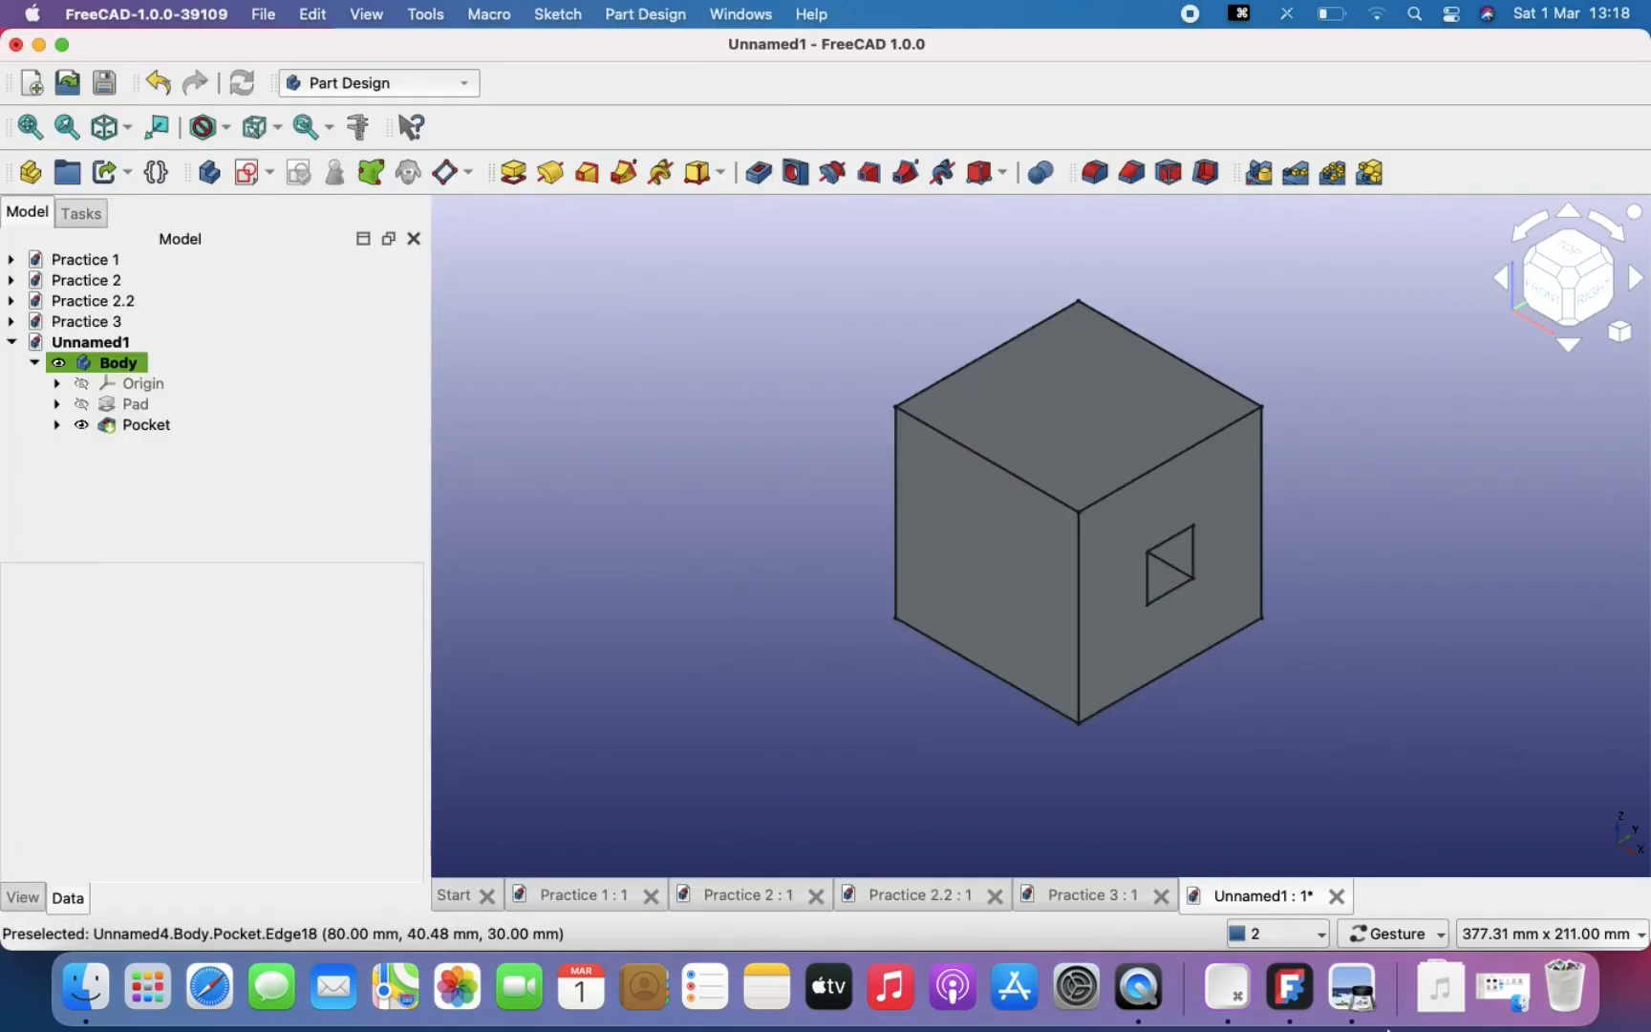
left_click(1352, 989)
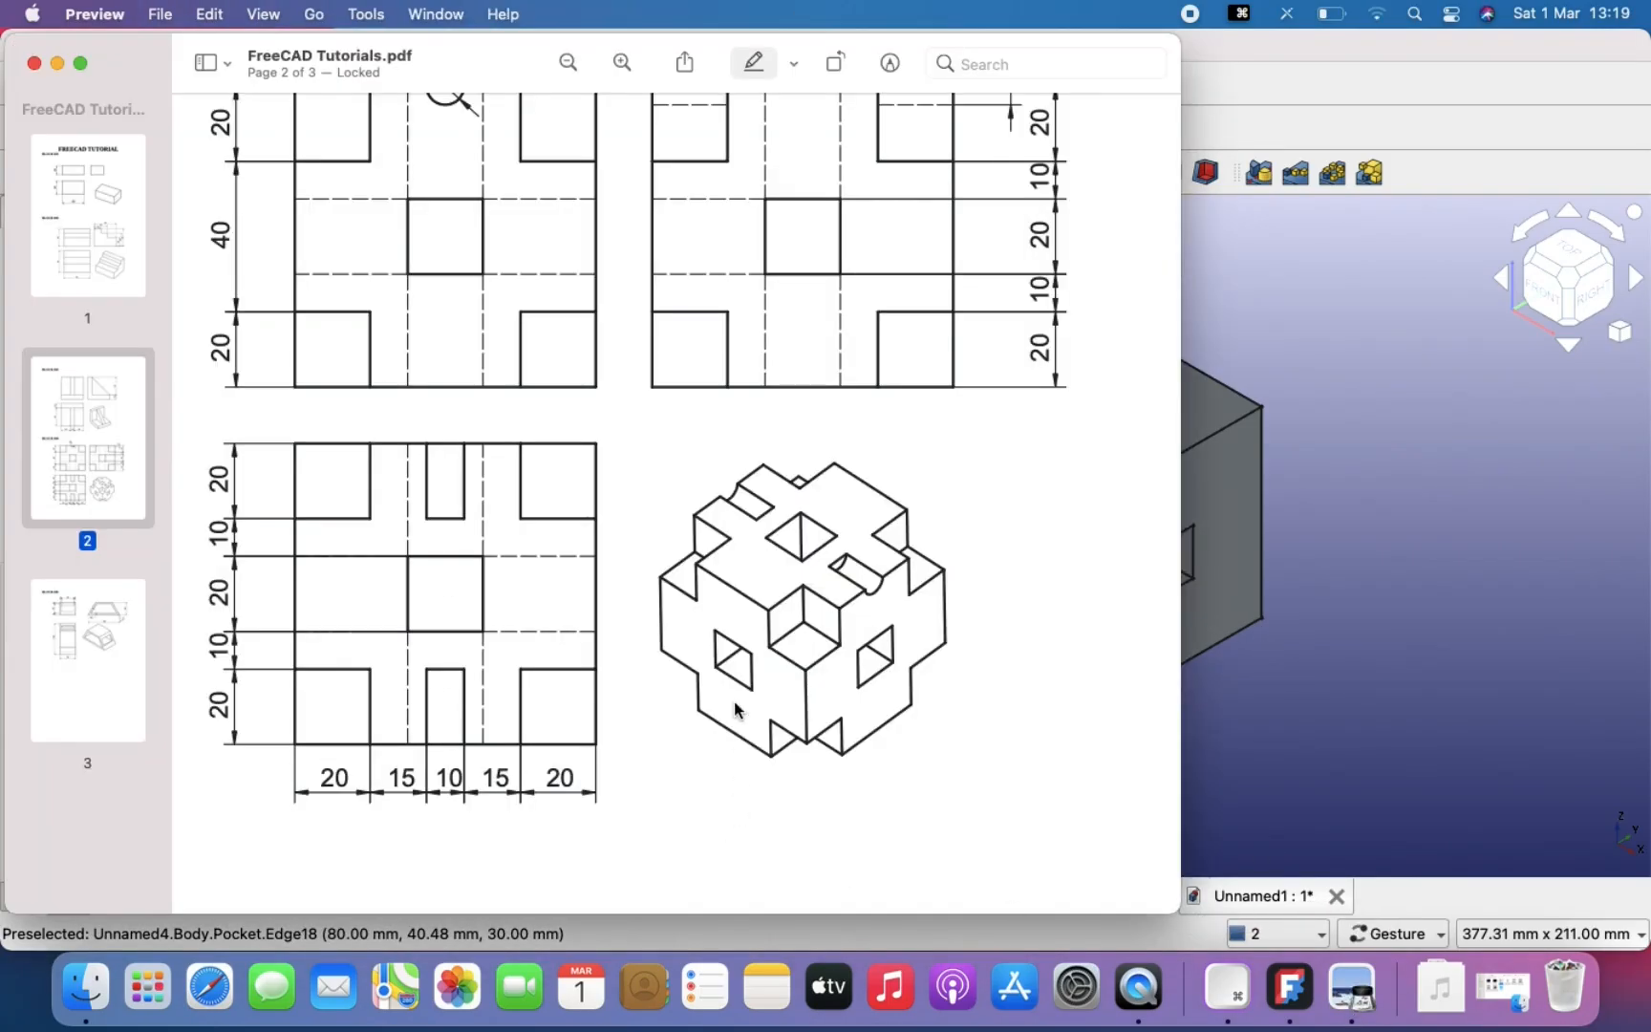
left_click(1508, 554)
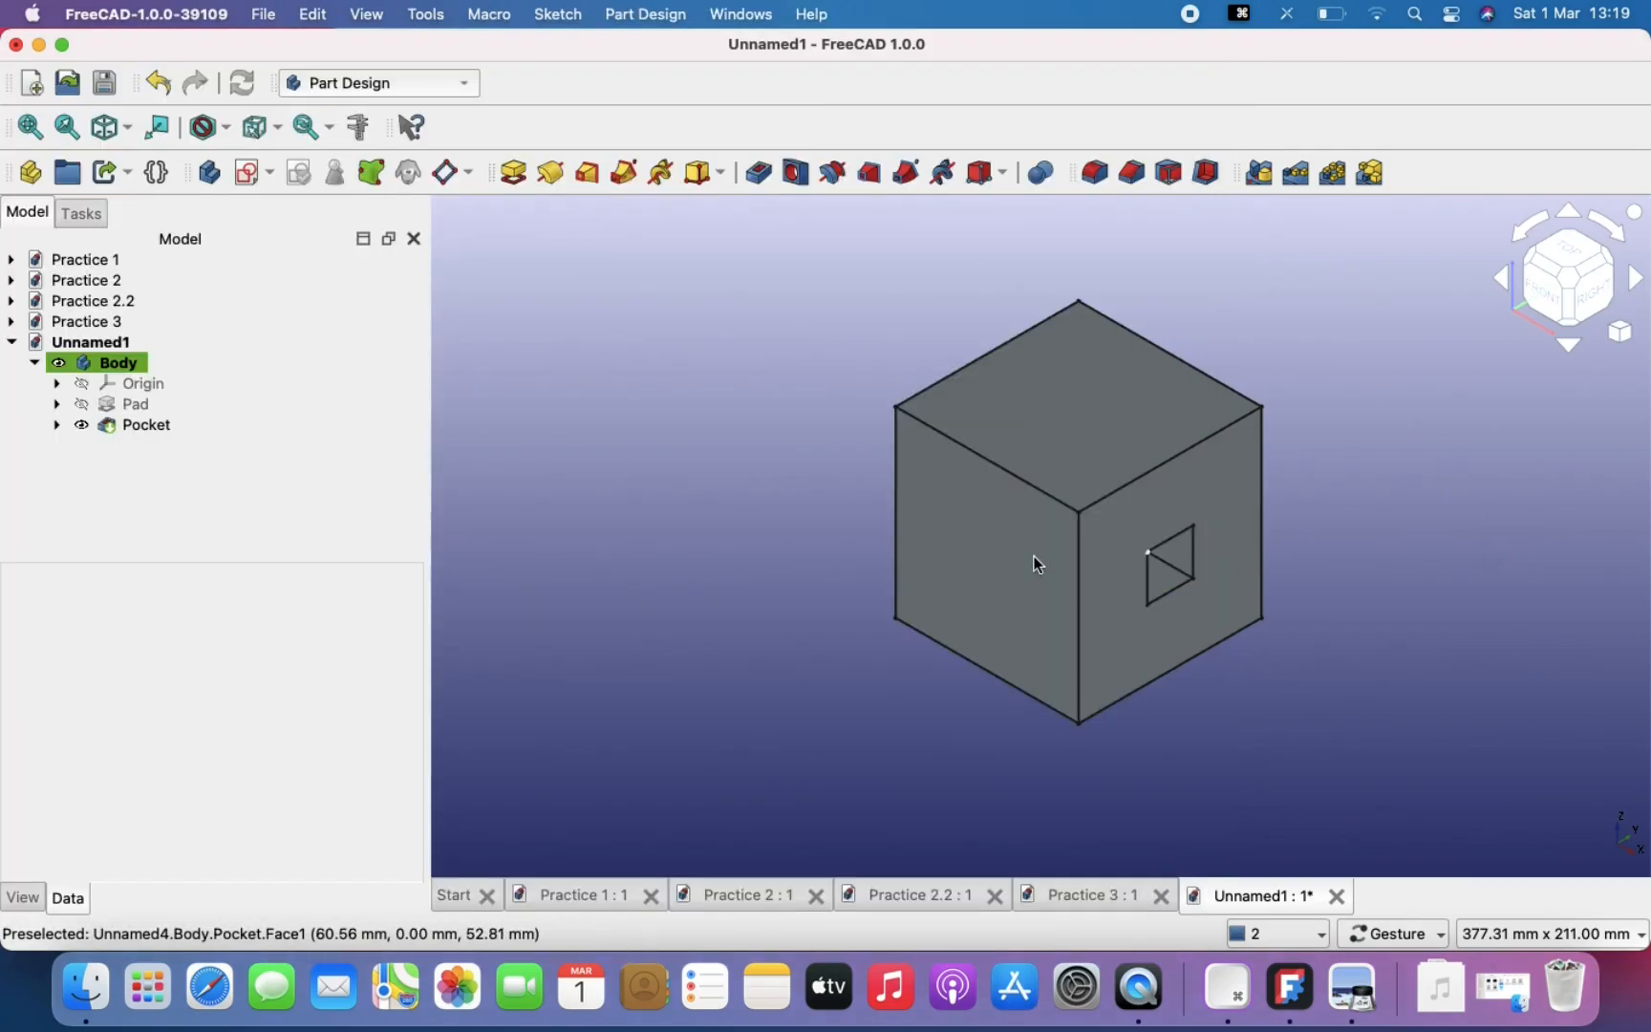
Step: Create a sketch on the cube's front face and link the face's four outer edges as external geometry
left_click(250, 172)
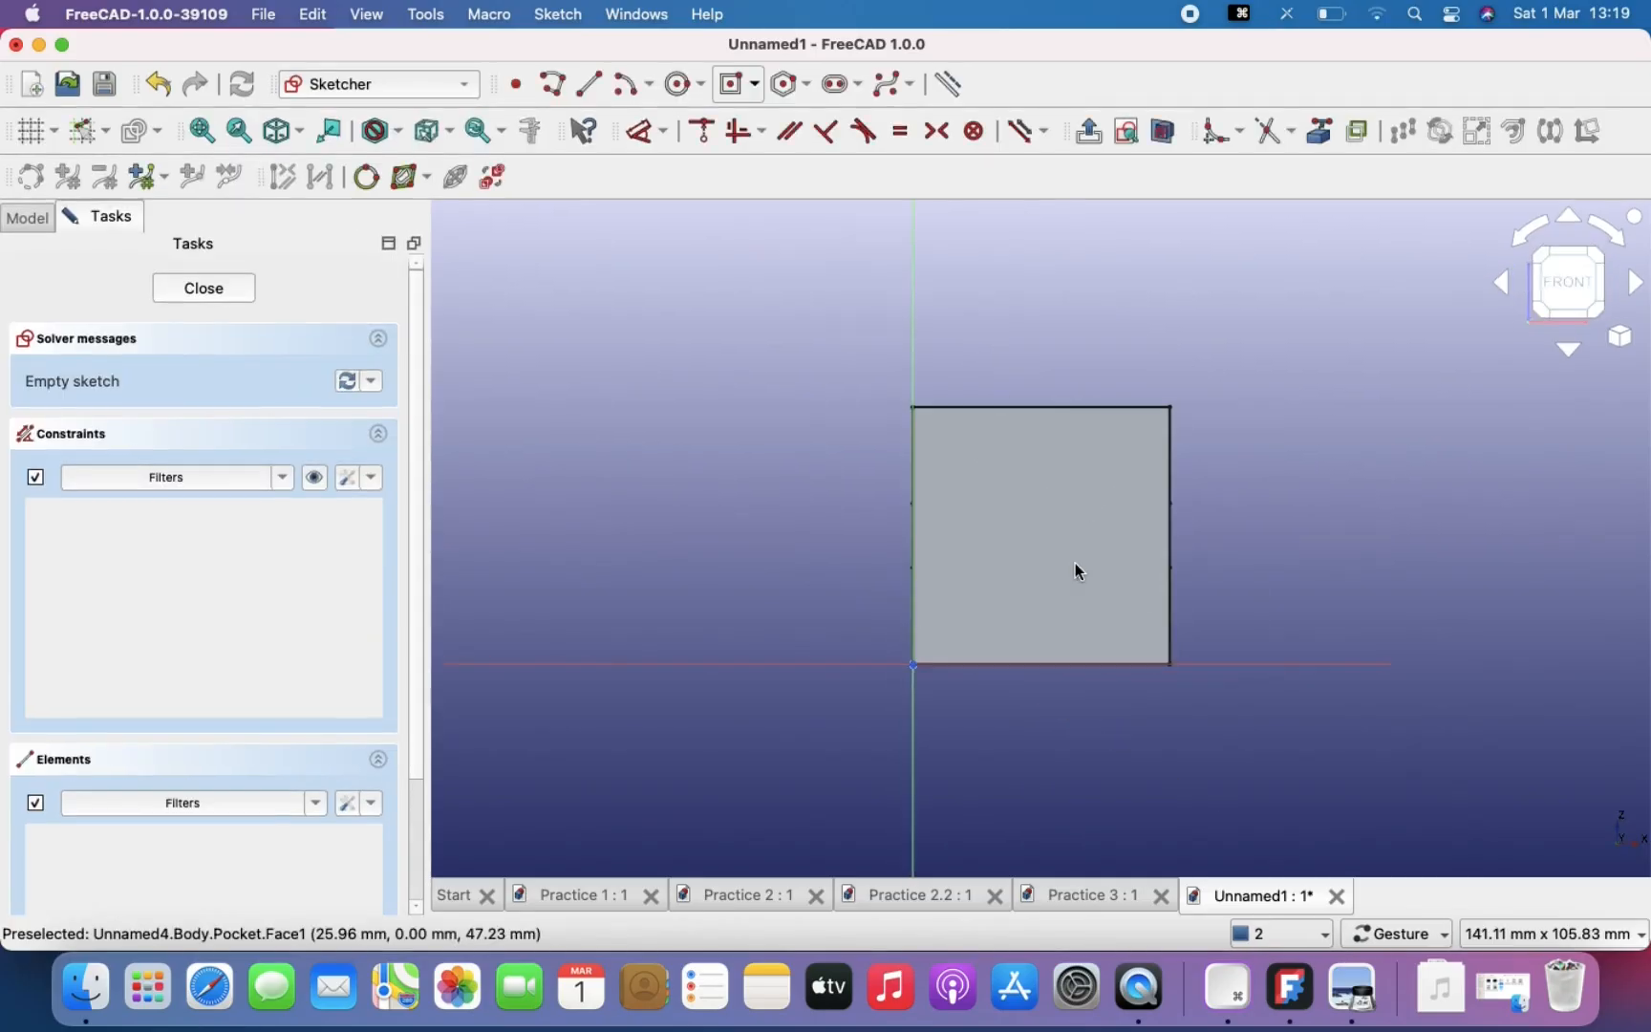
left_click(1319, 139)
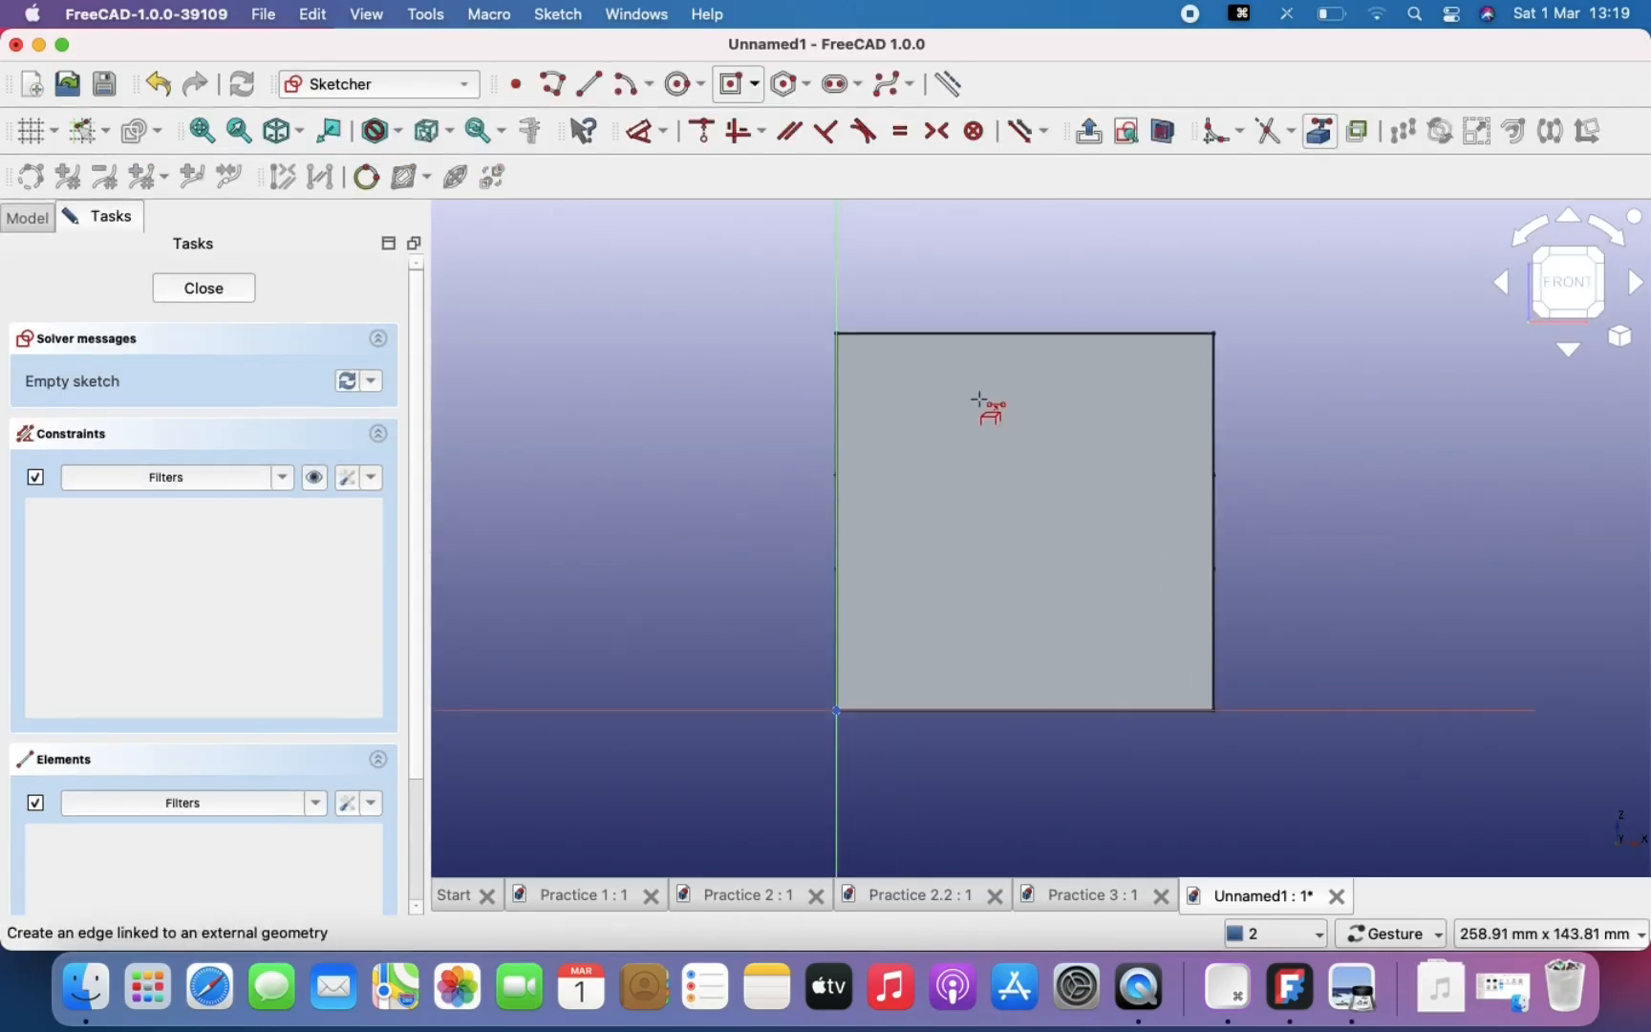
left_click(1009, 335)
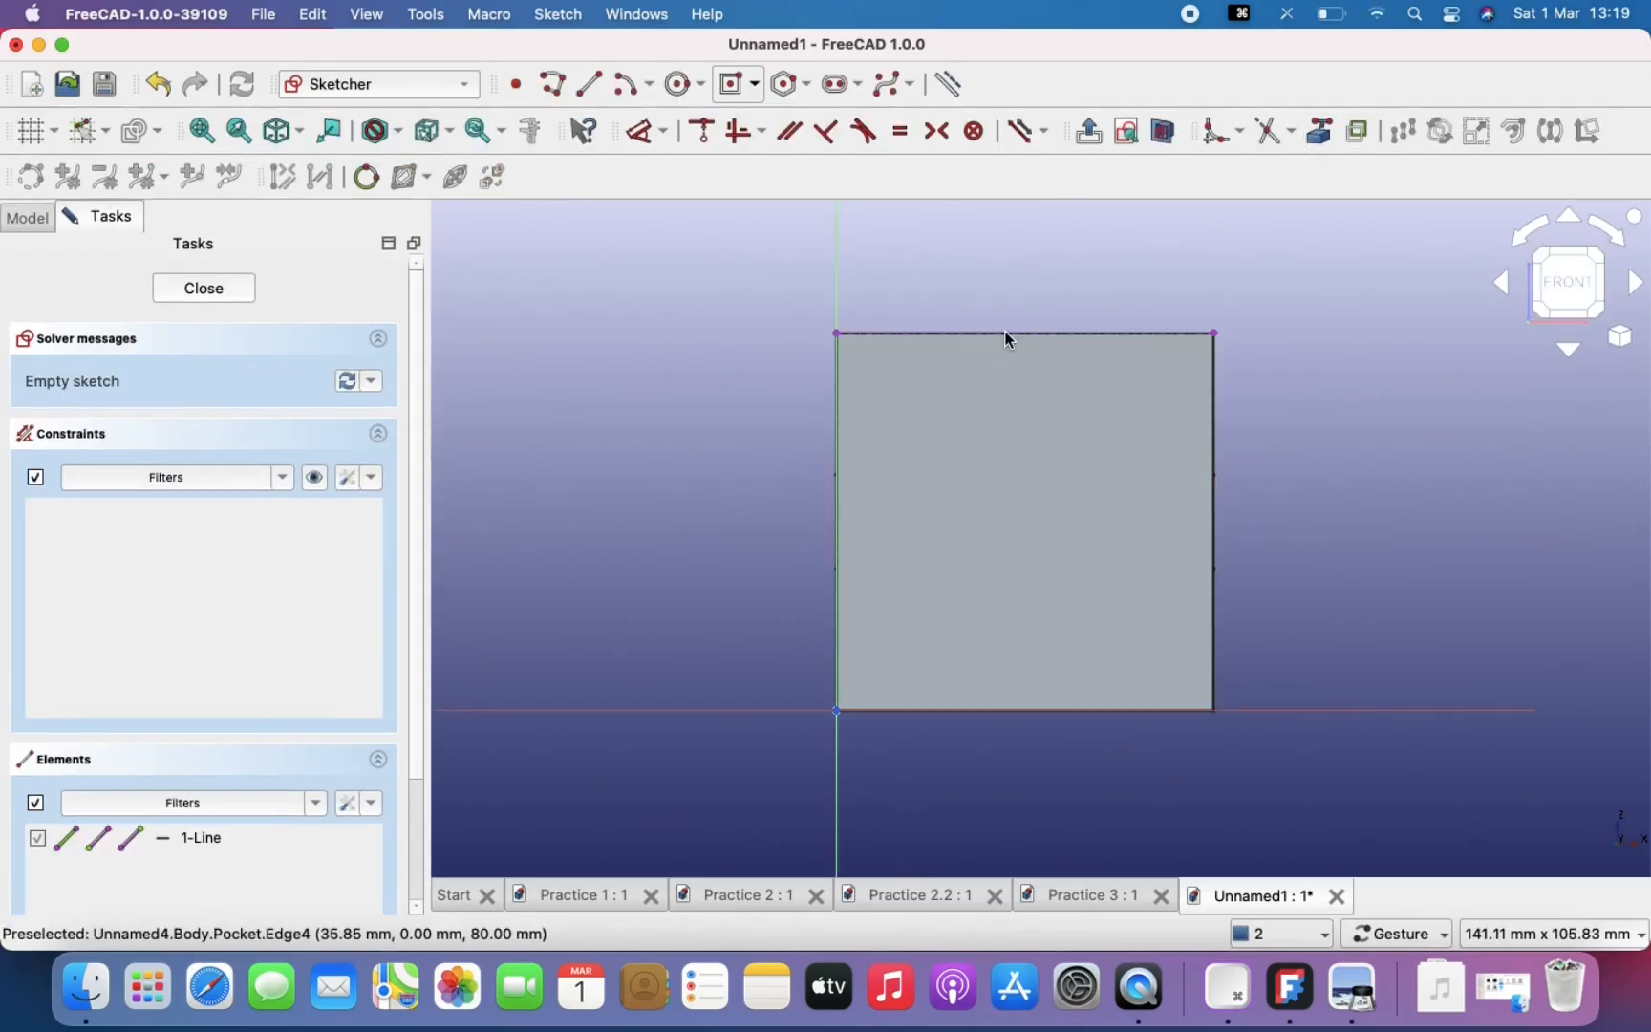
left_click(1213, 469)
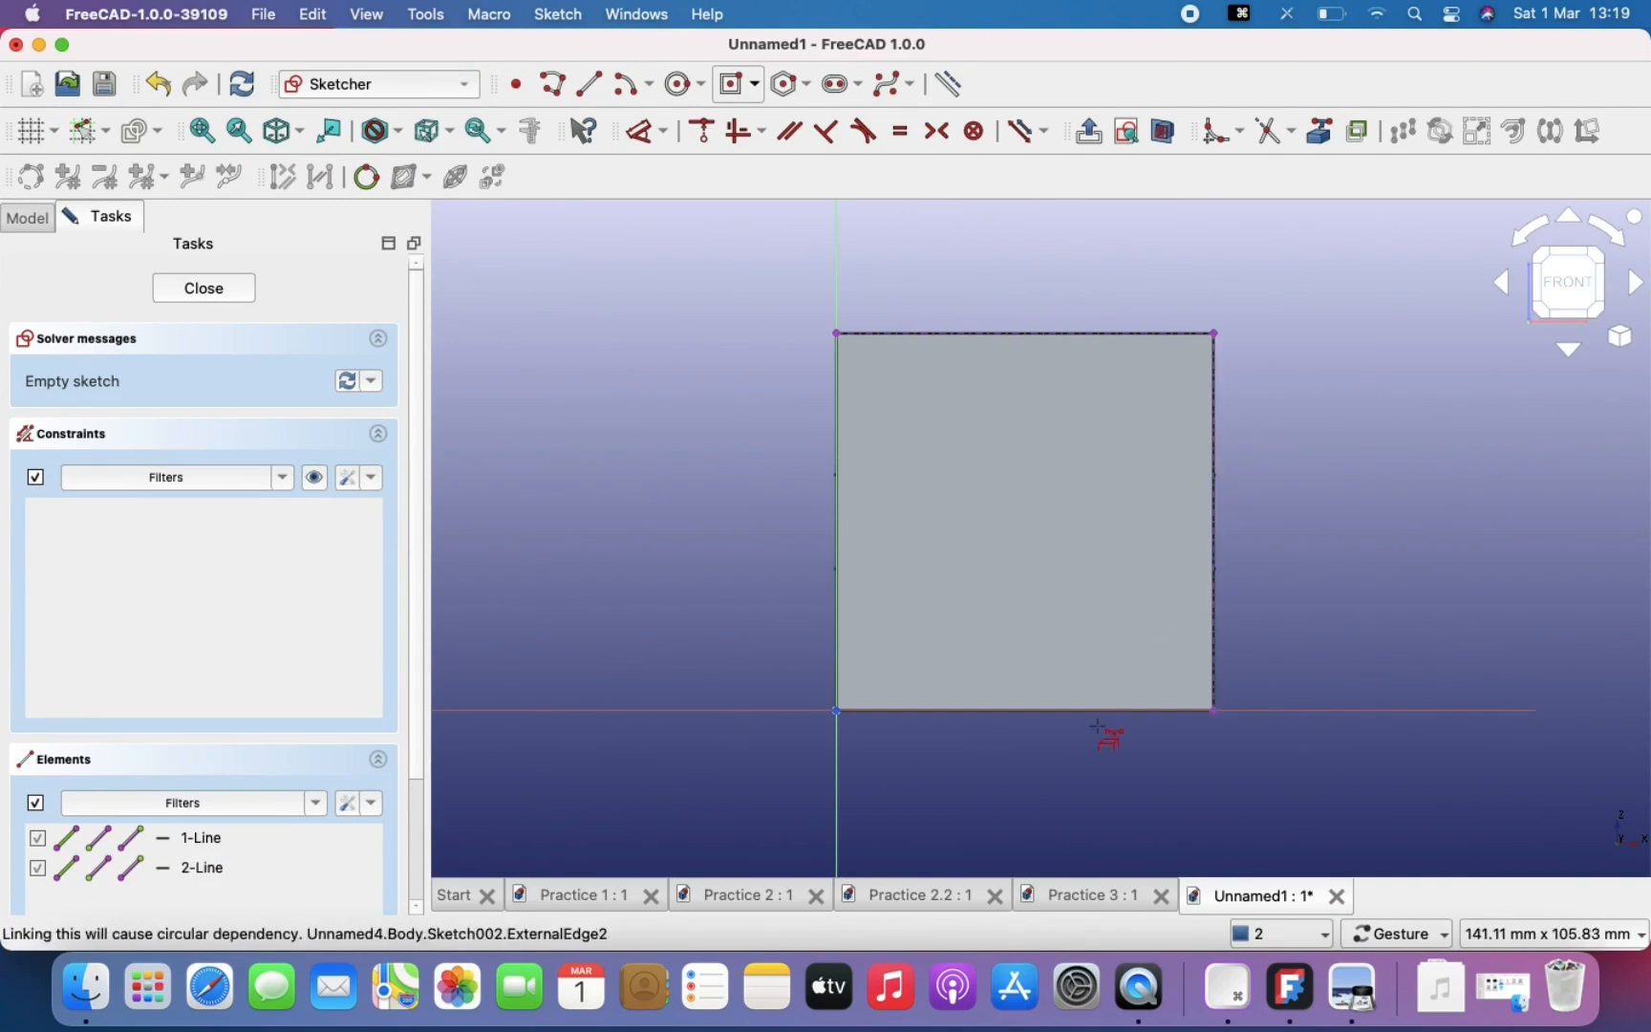
left_click(1047, 710)
left_click(837, 607)
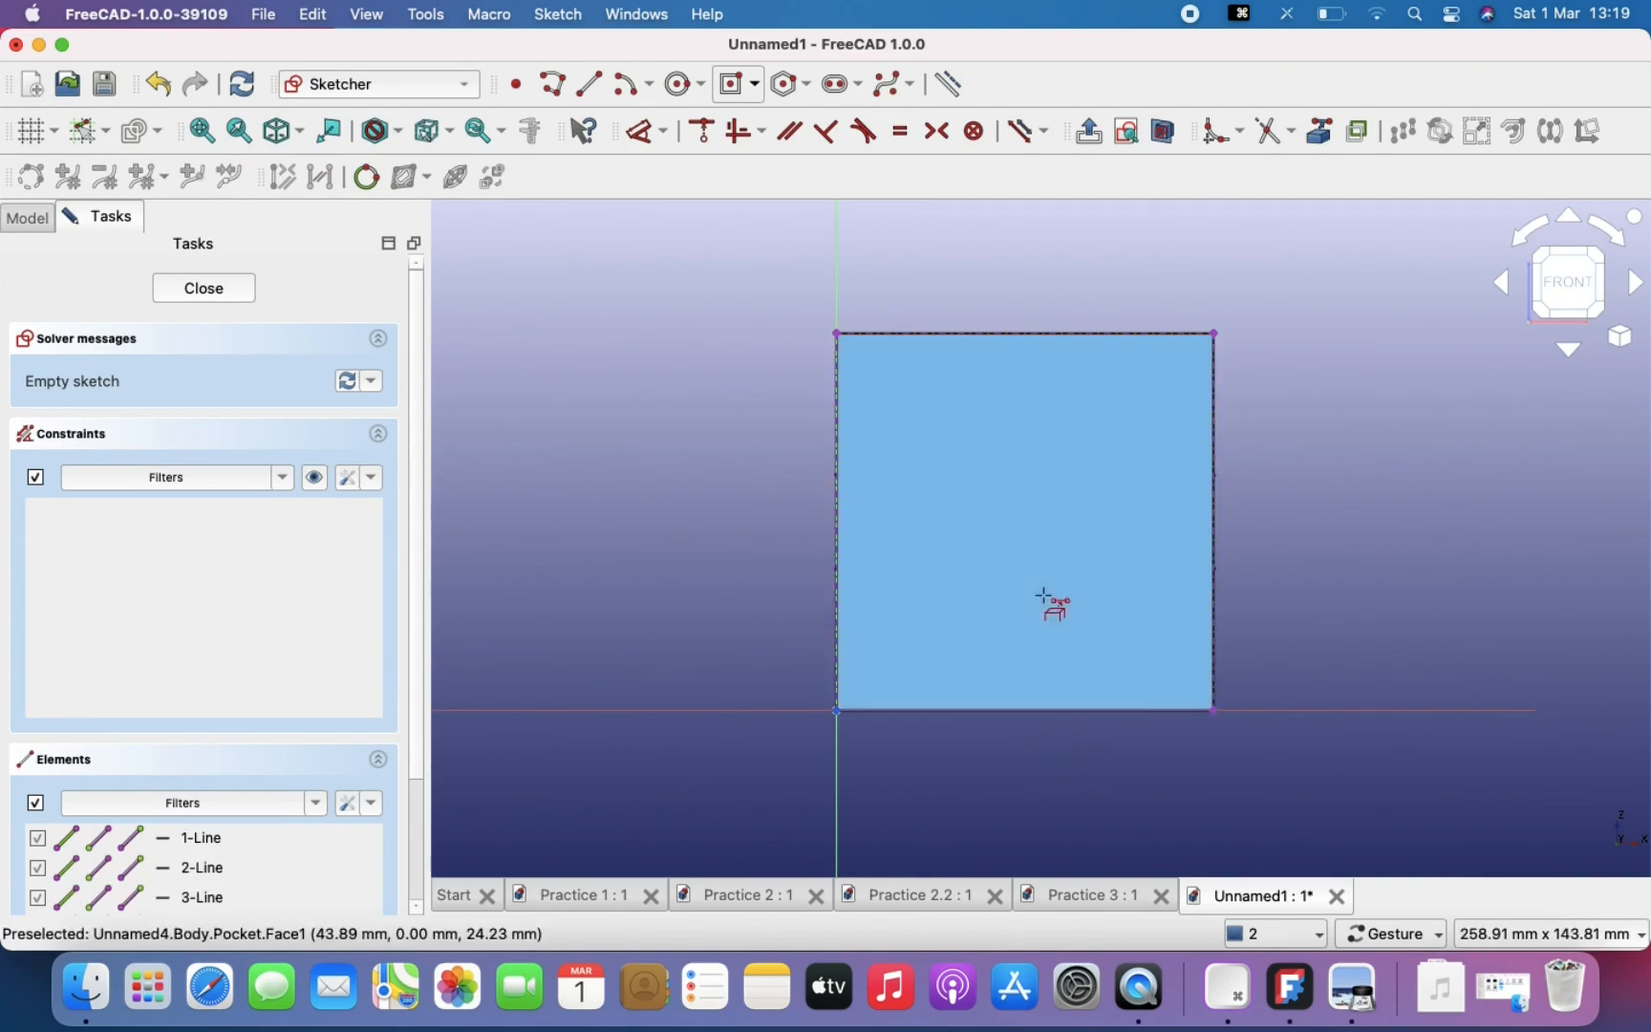
scroll(1144, 447, "up", 2)
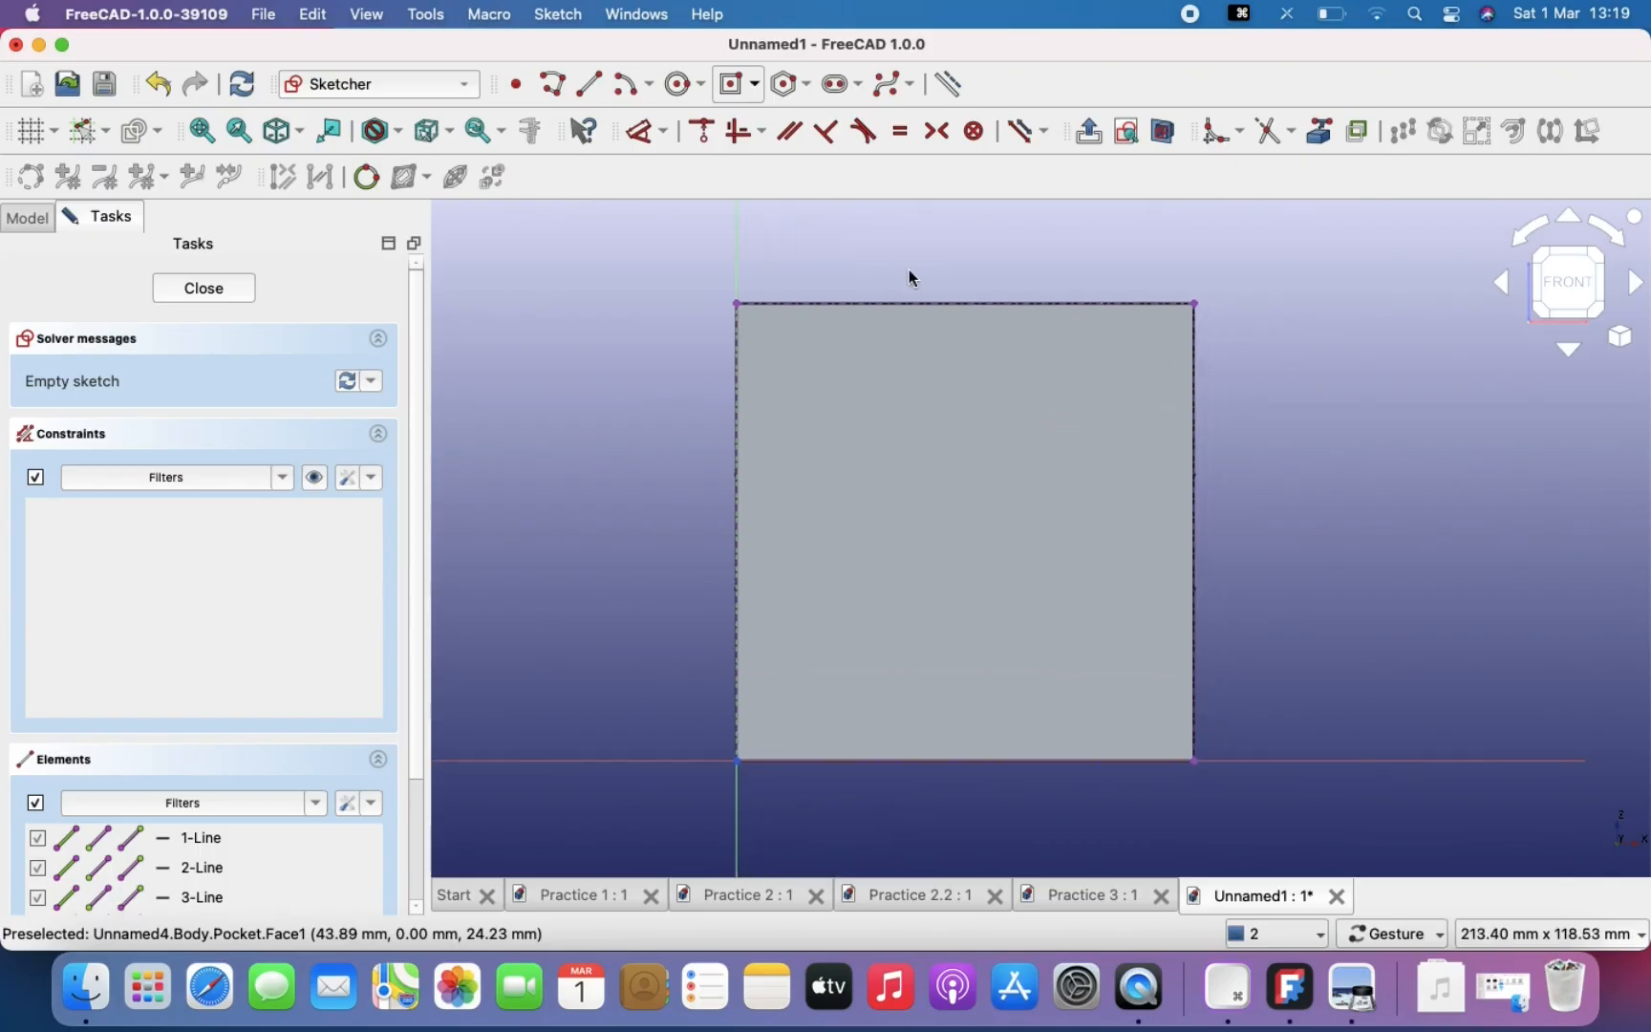
Step: Sketch a centered rectangle 20 mm wide and 20 mm high near the middle of the front face
left_click(733, 83)
left_click(959, 538)
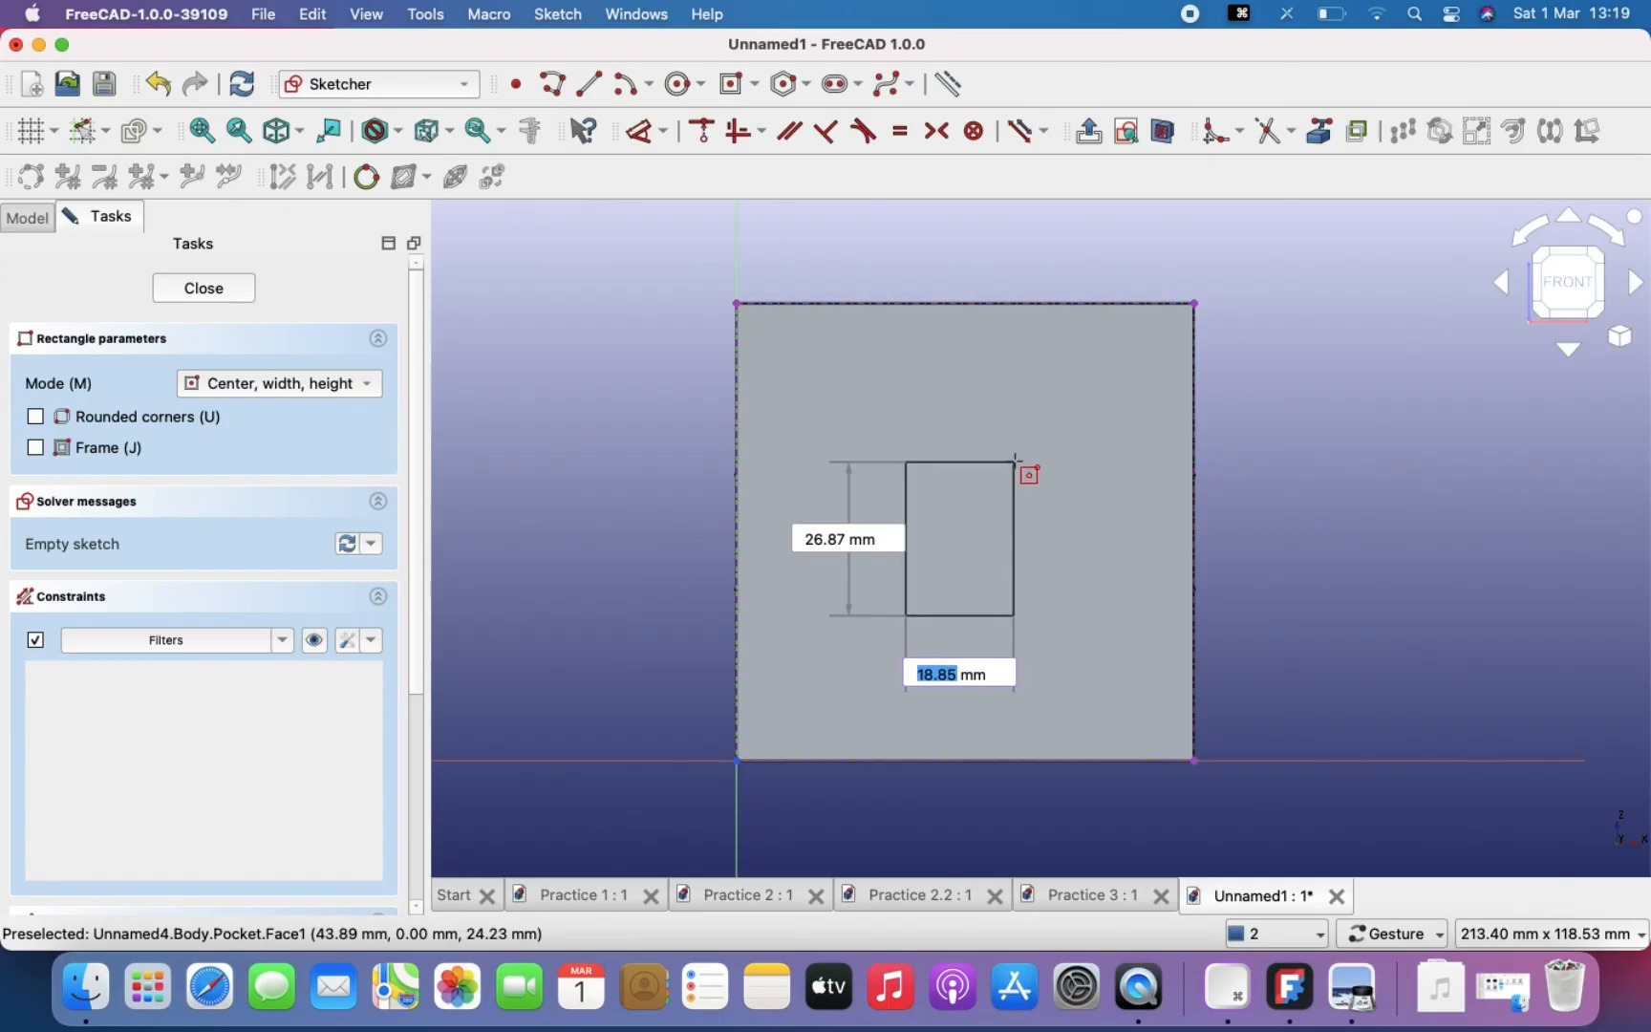
type("20")
key("Tab")
type("20")
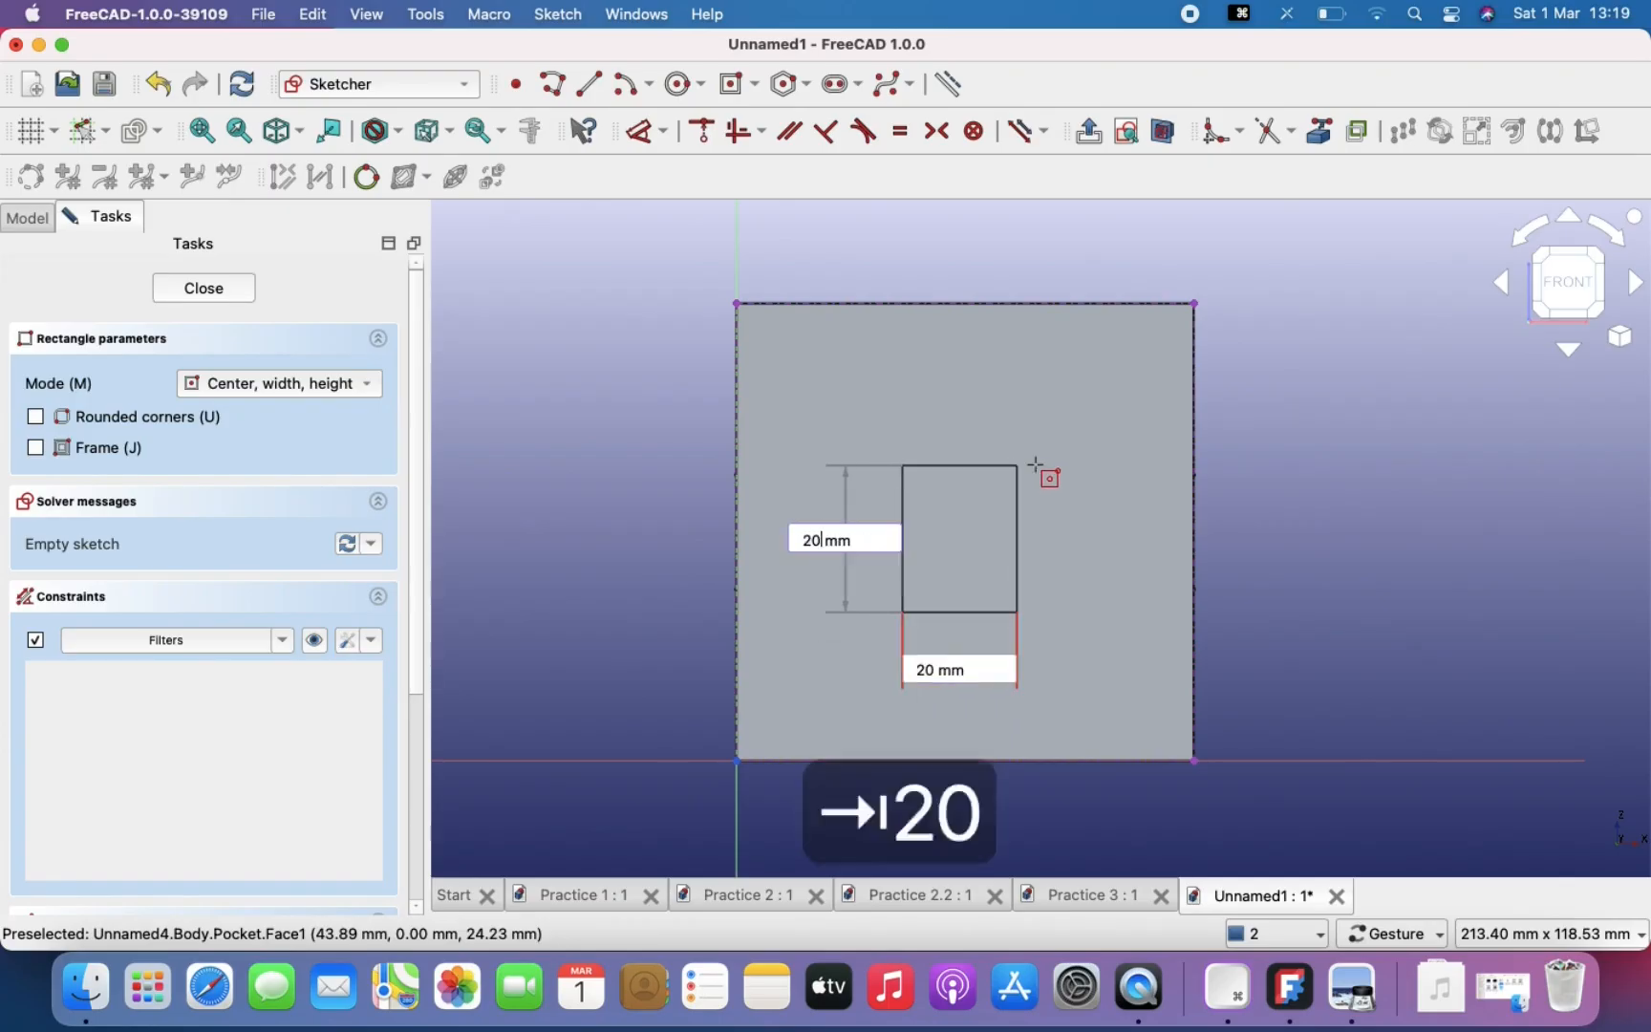
key("Return")
key("Escape")
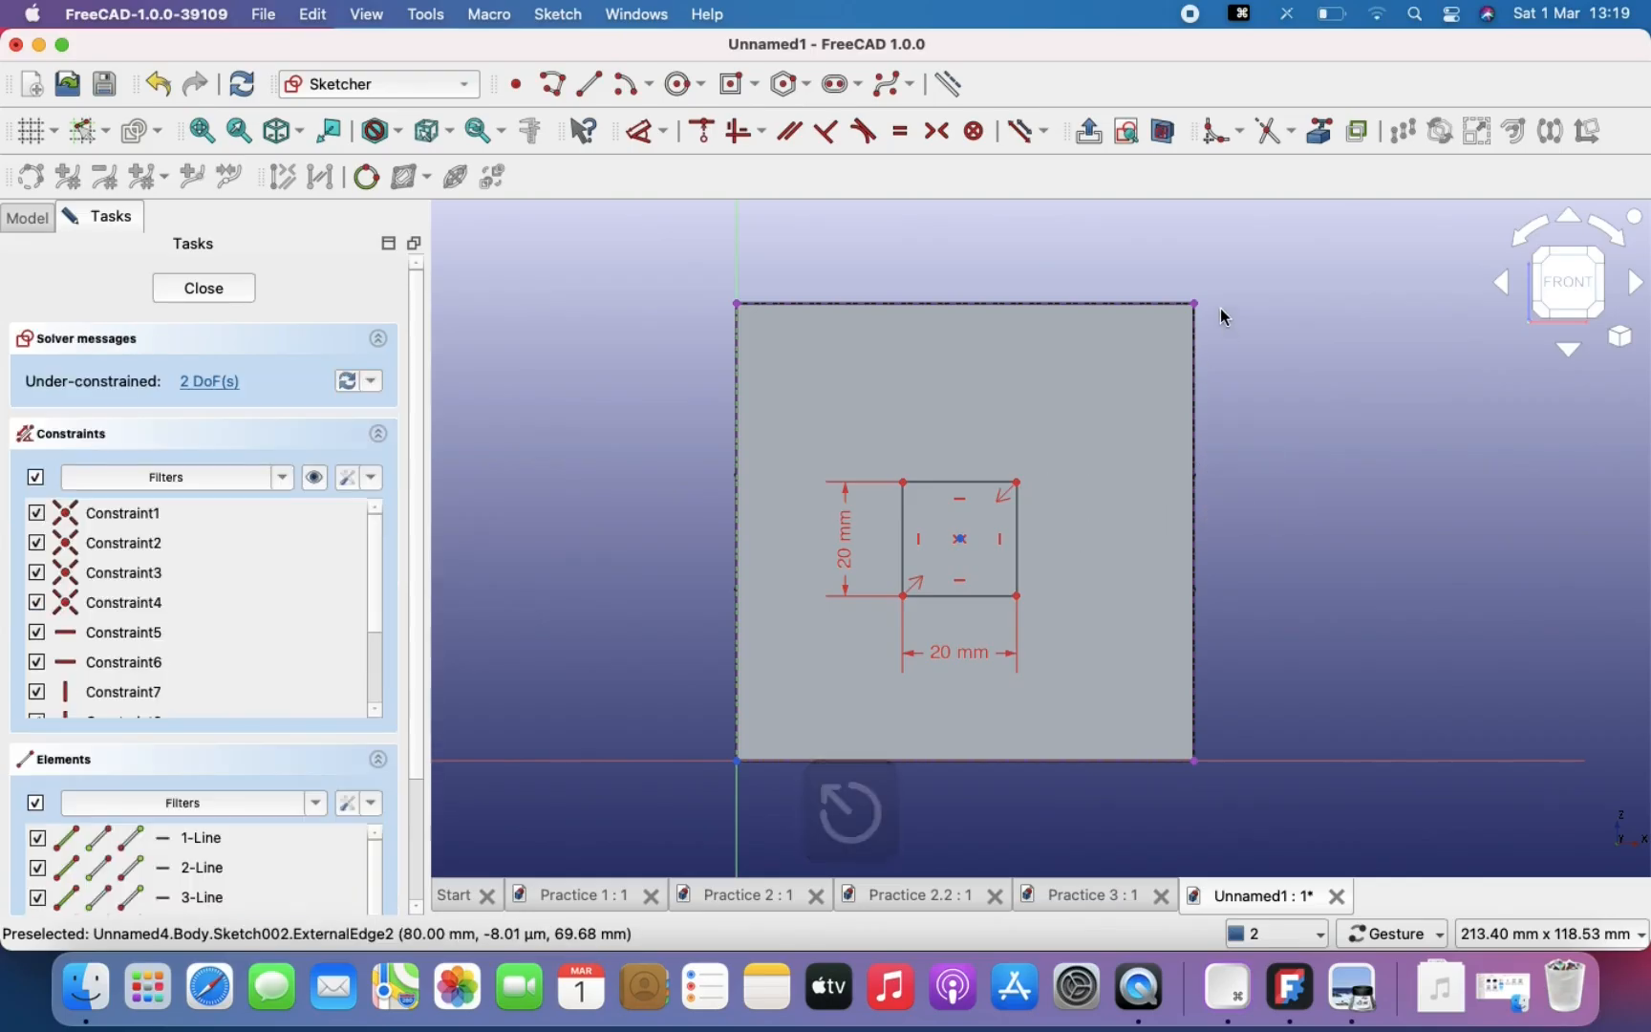
Step: Center the front-face square with a symmetric constraint between the face's upper-right corner, the origin and the square's center point
left_click(1194, 304)
left_click(736, 762)
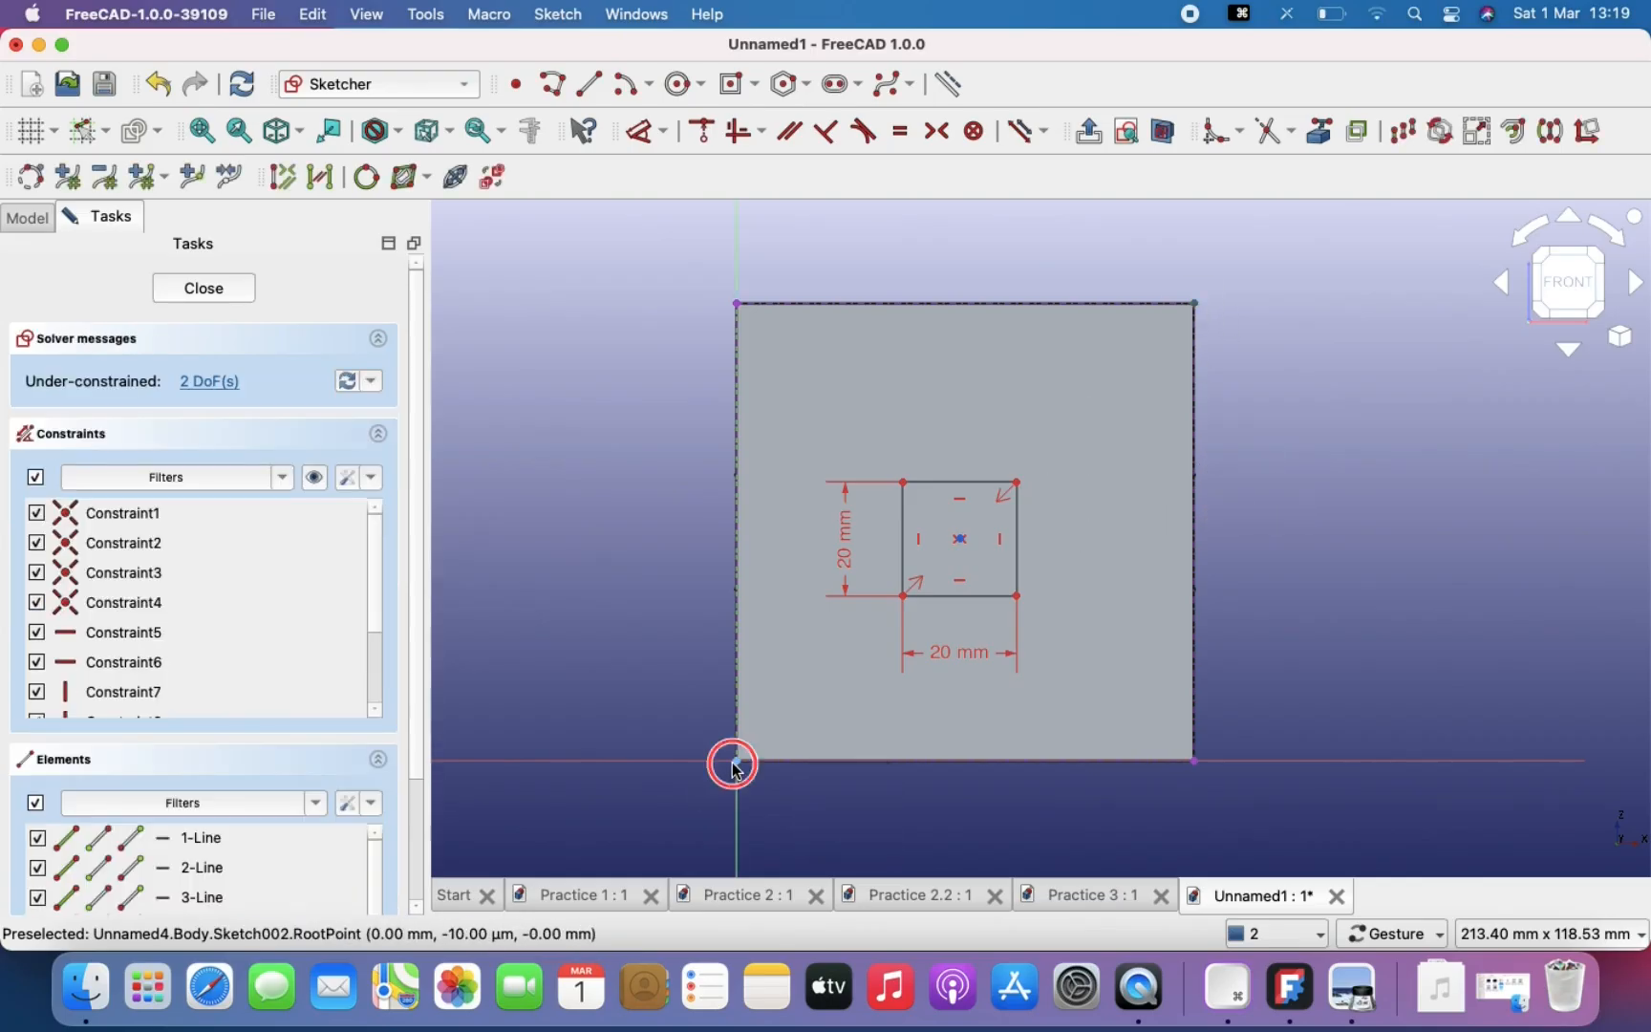
left_click(937, 131)
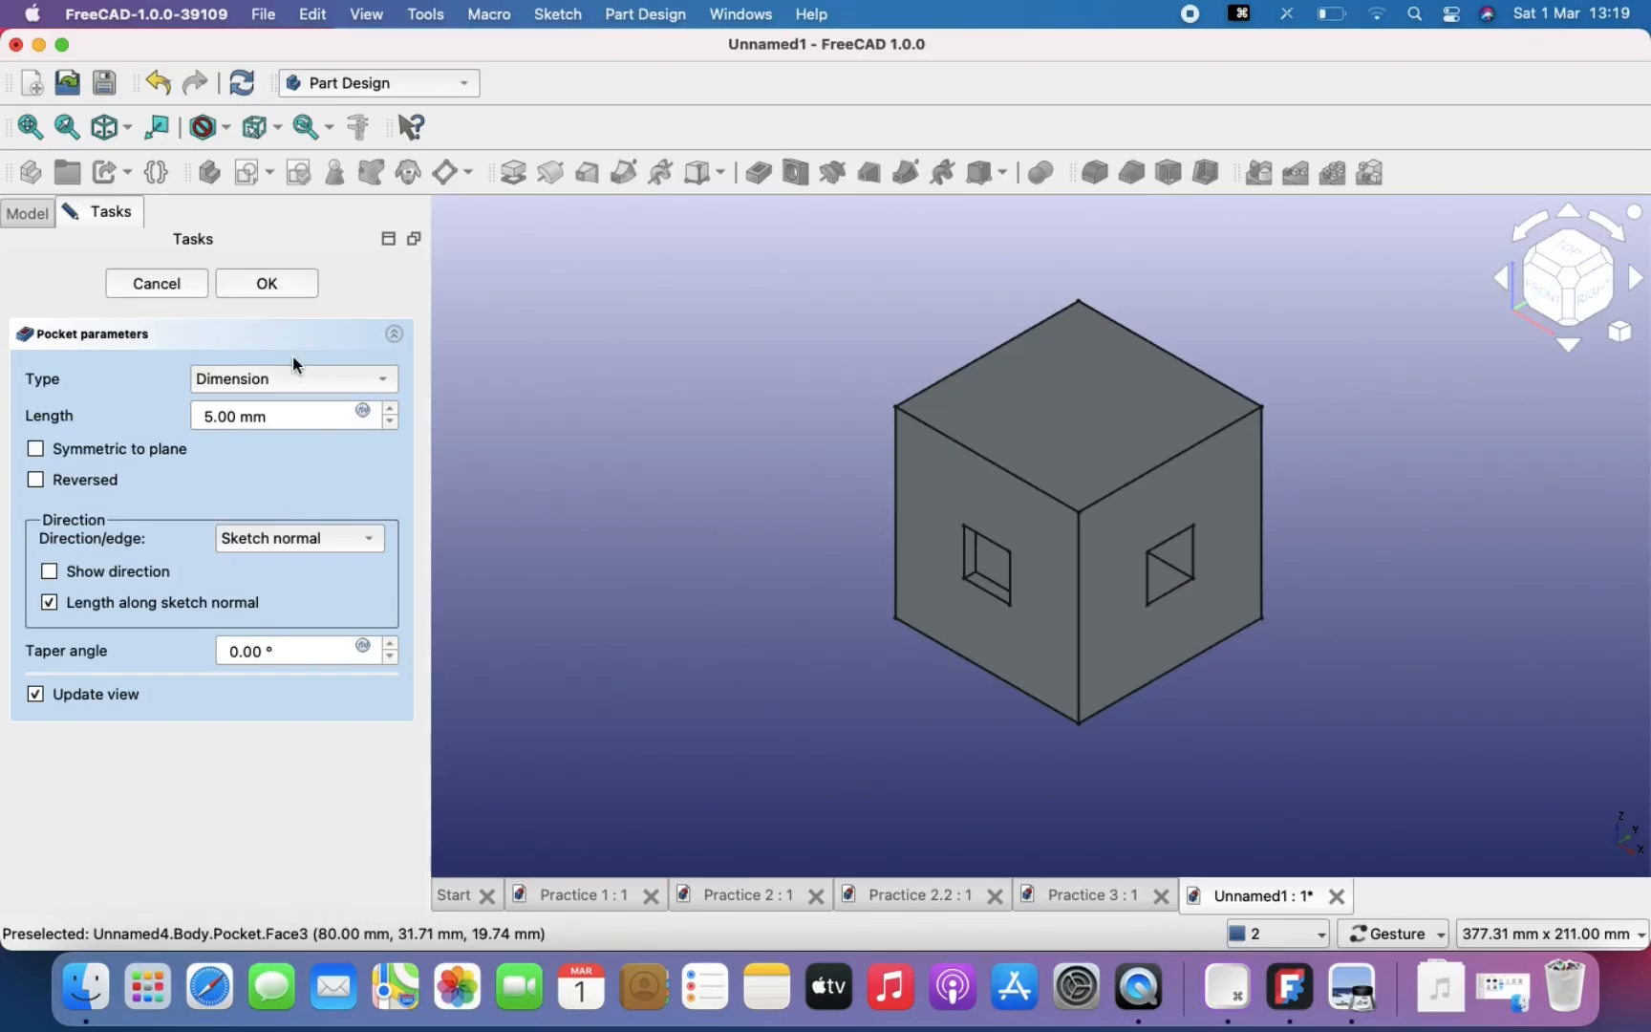
Step: Cut the front-face square pocket through the whole cube using the Through all type and inspect the crossing openings
left_click(292, 379)
left_click(266, 405)
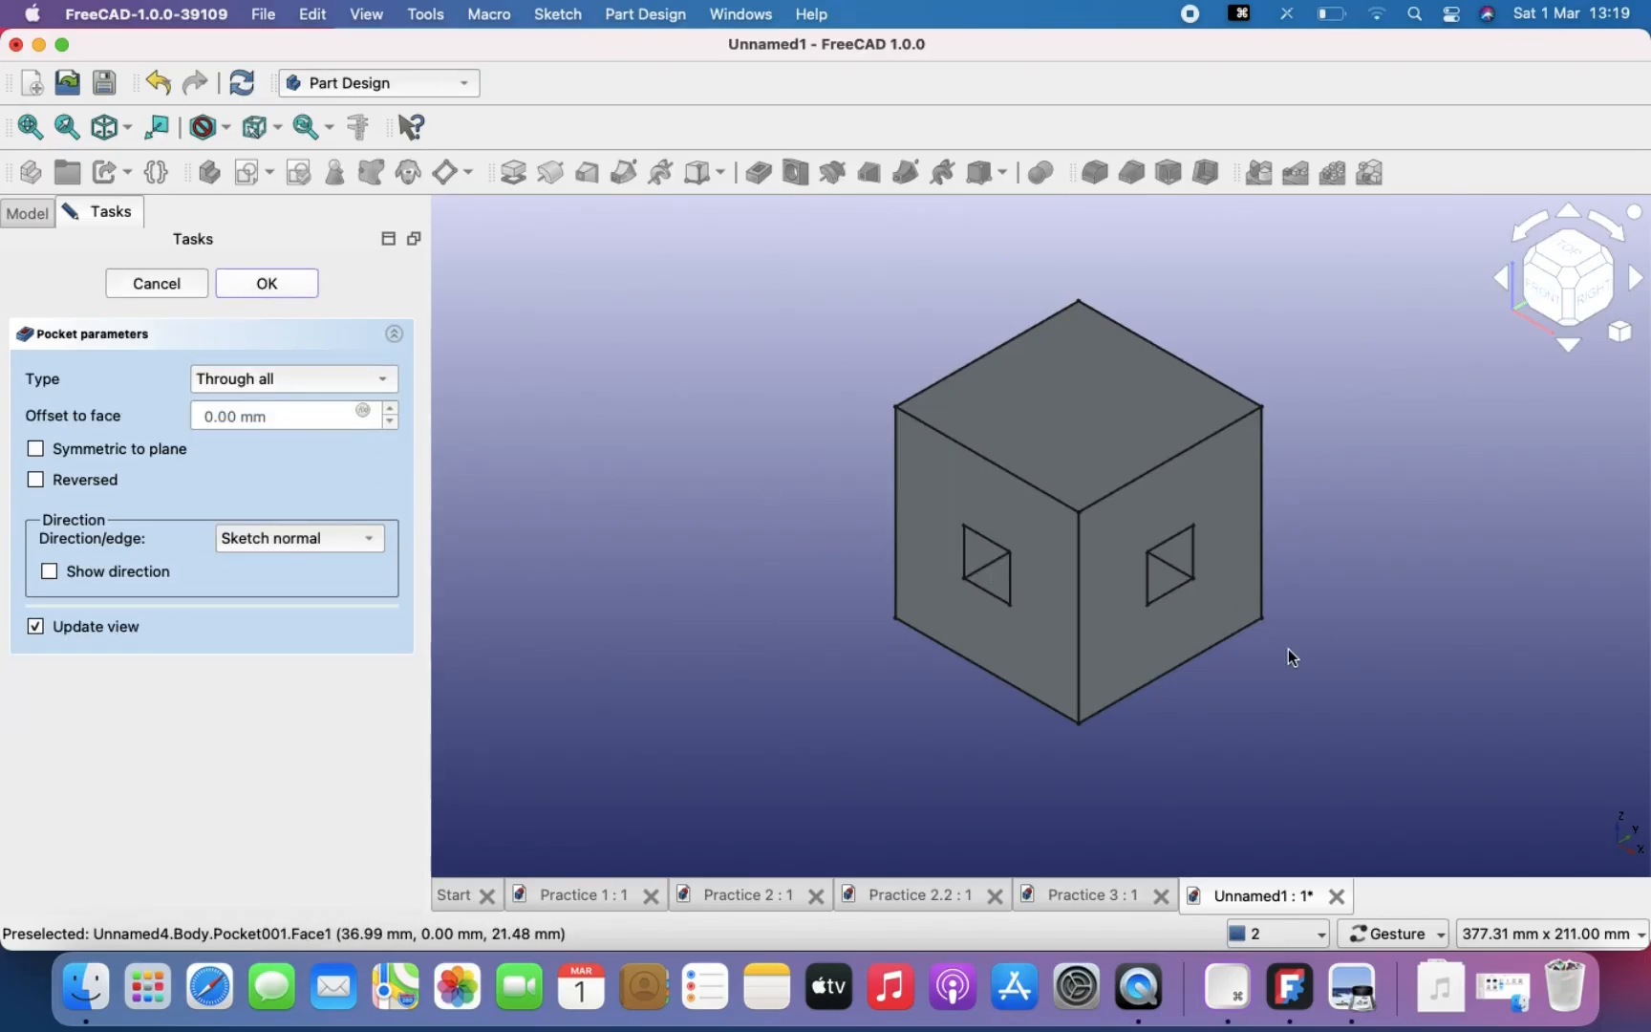
left_click_drag(1276, 634, 1325, 627)
right_click_drag(1324, 625, 1311, 576)
scroll(1312, 576, "up", 2)
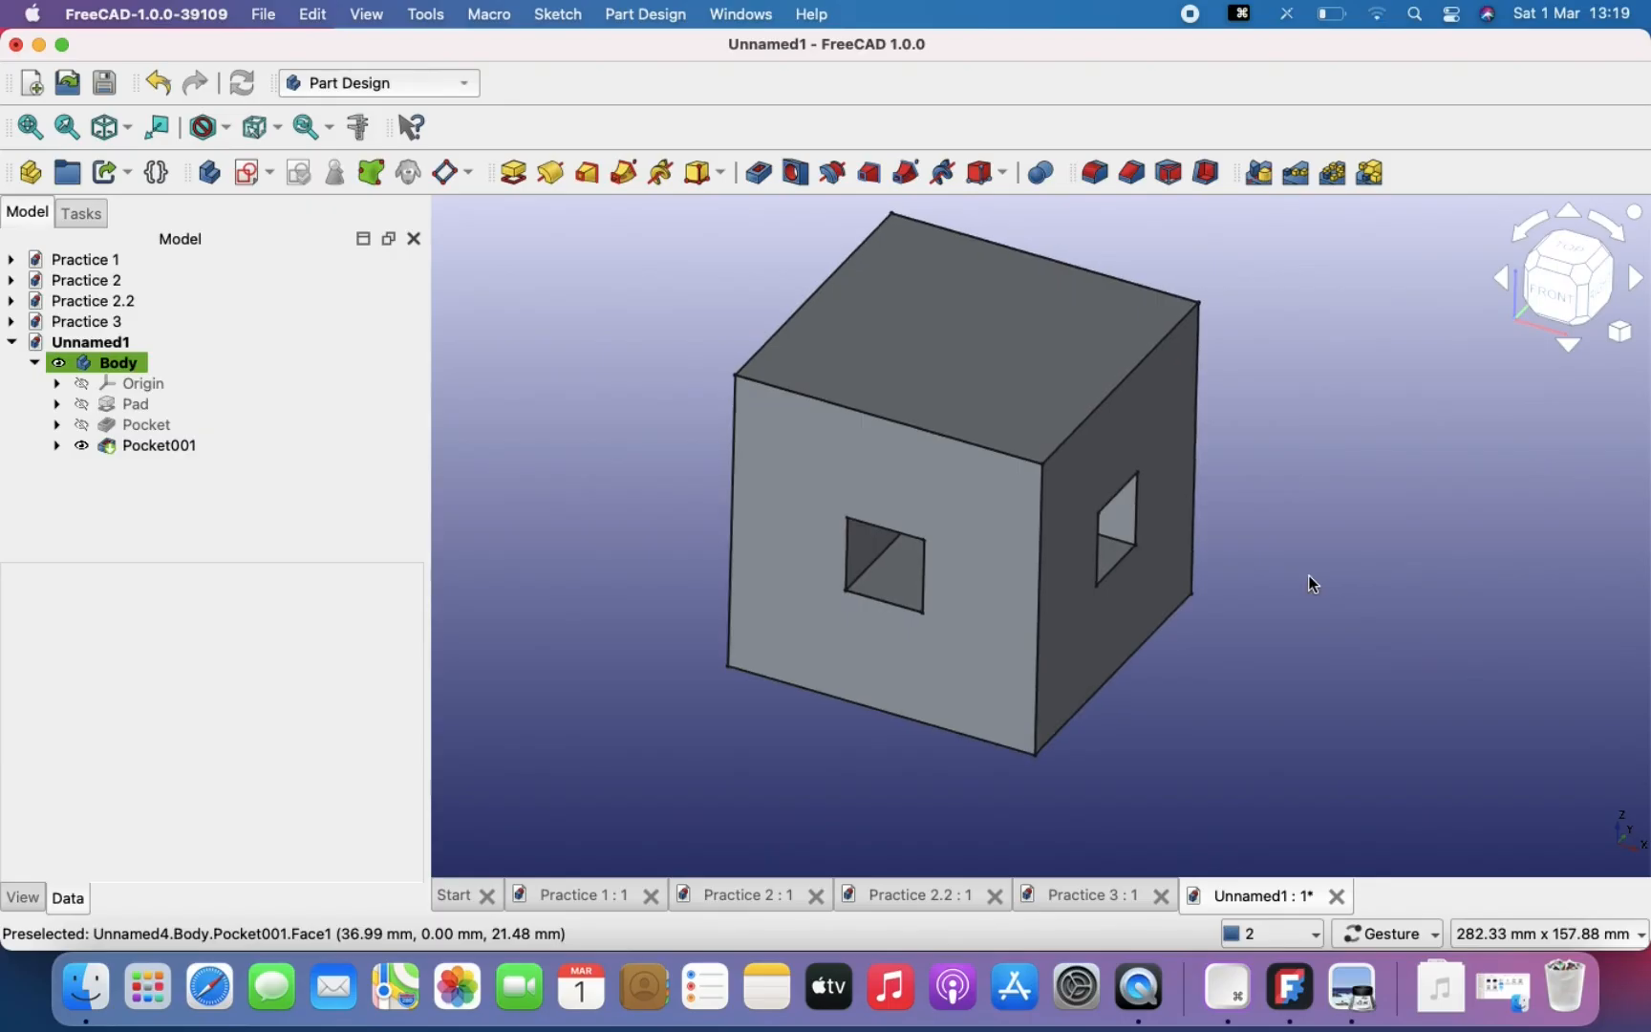
scroll(1308, 576, "down", 2)
scroll(1308, 575, "up", 1)
Step: Examine the remaining openings, corner cutouts and R5 grooves in the BLOCK 004 views in Preview
left_click(1351, 1015)
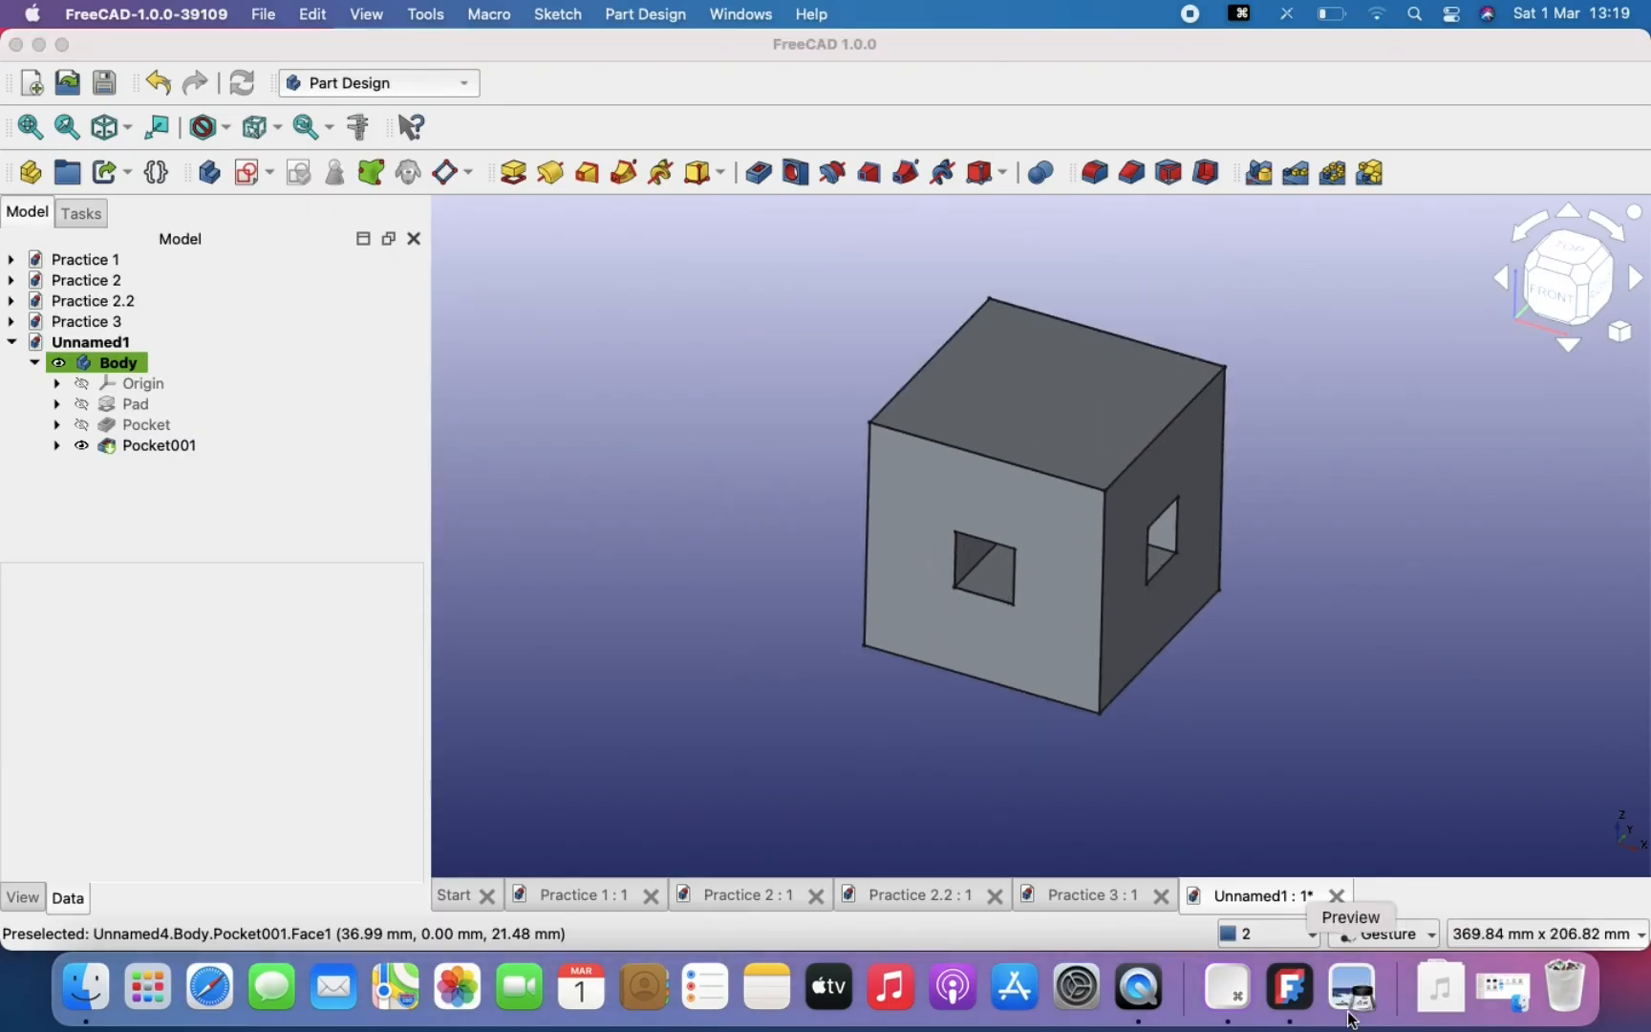
scroll(952, 665, "down", 2)
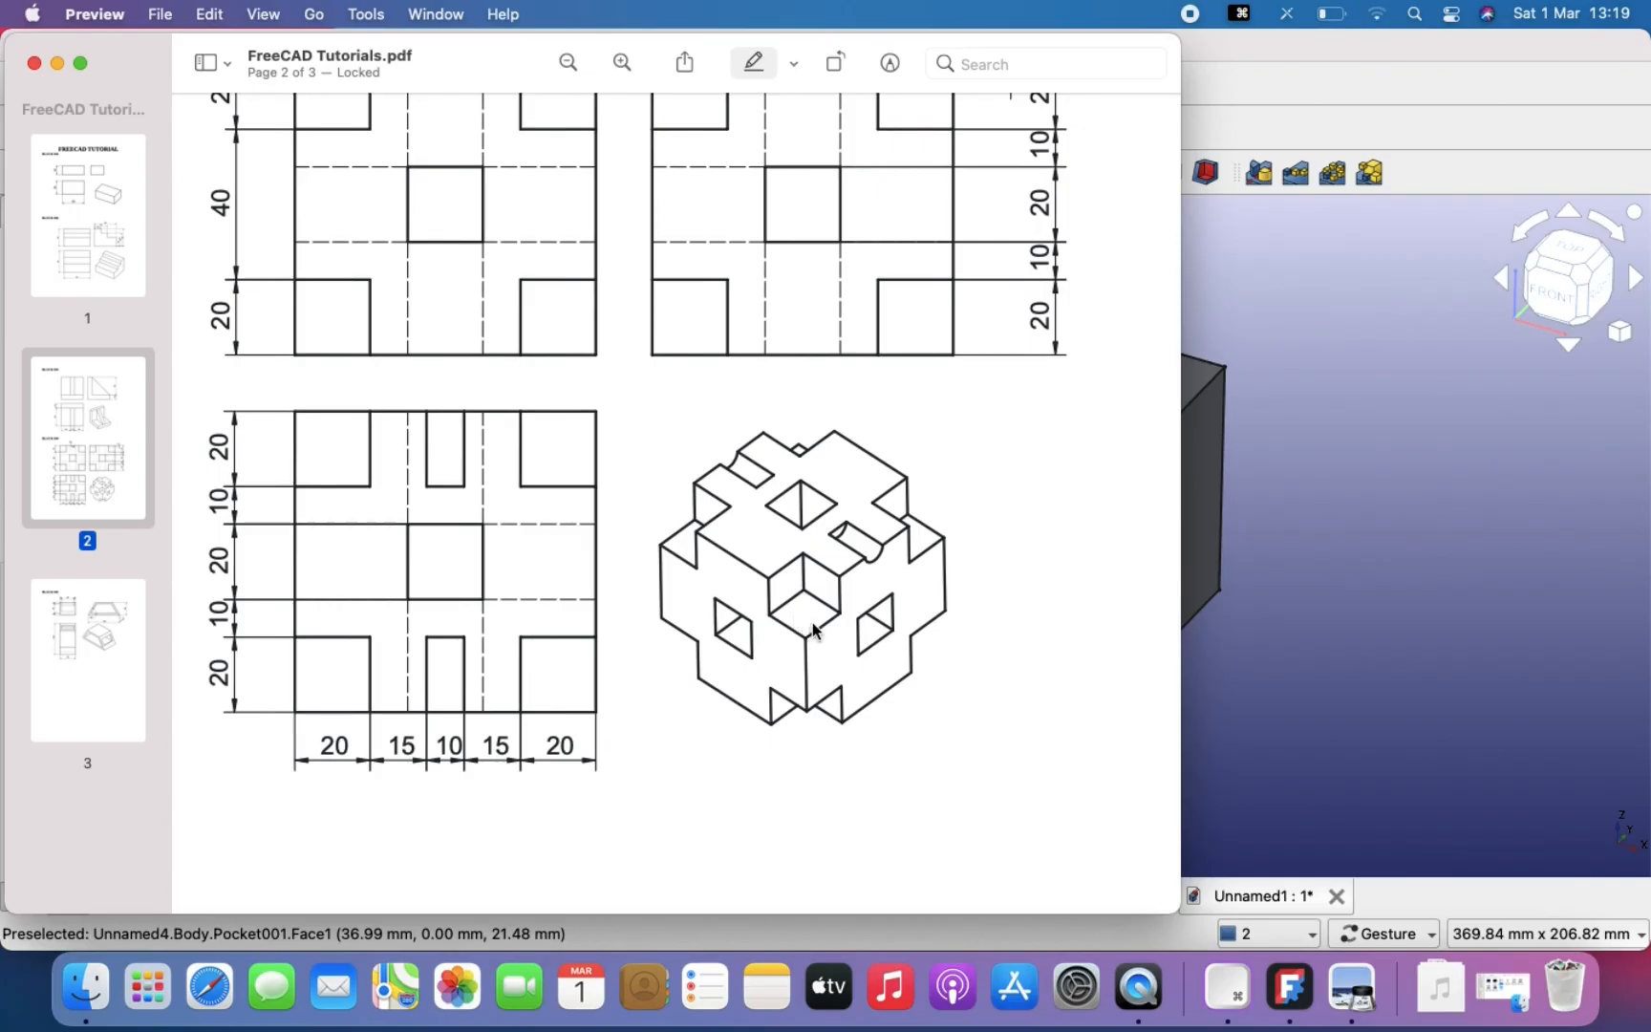
scroll(511, 434, "up", 3)
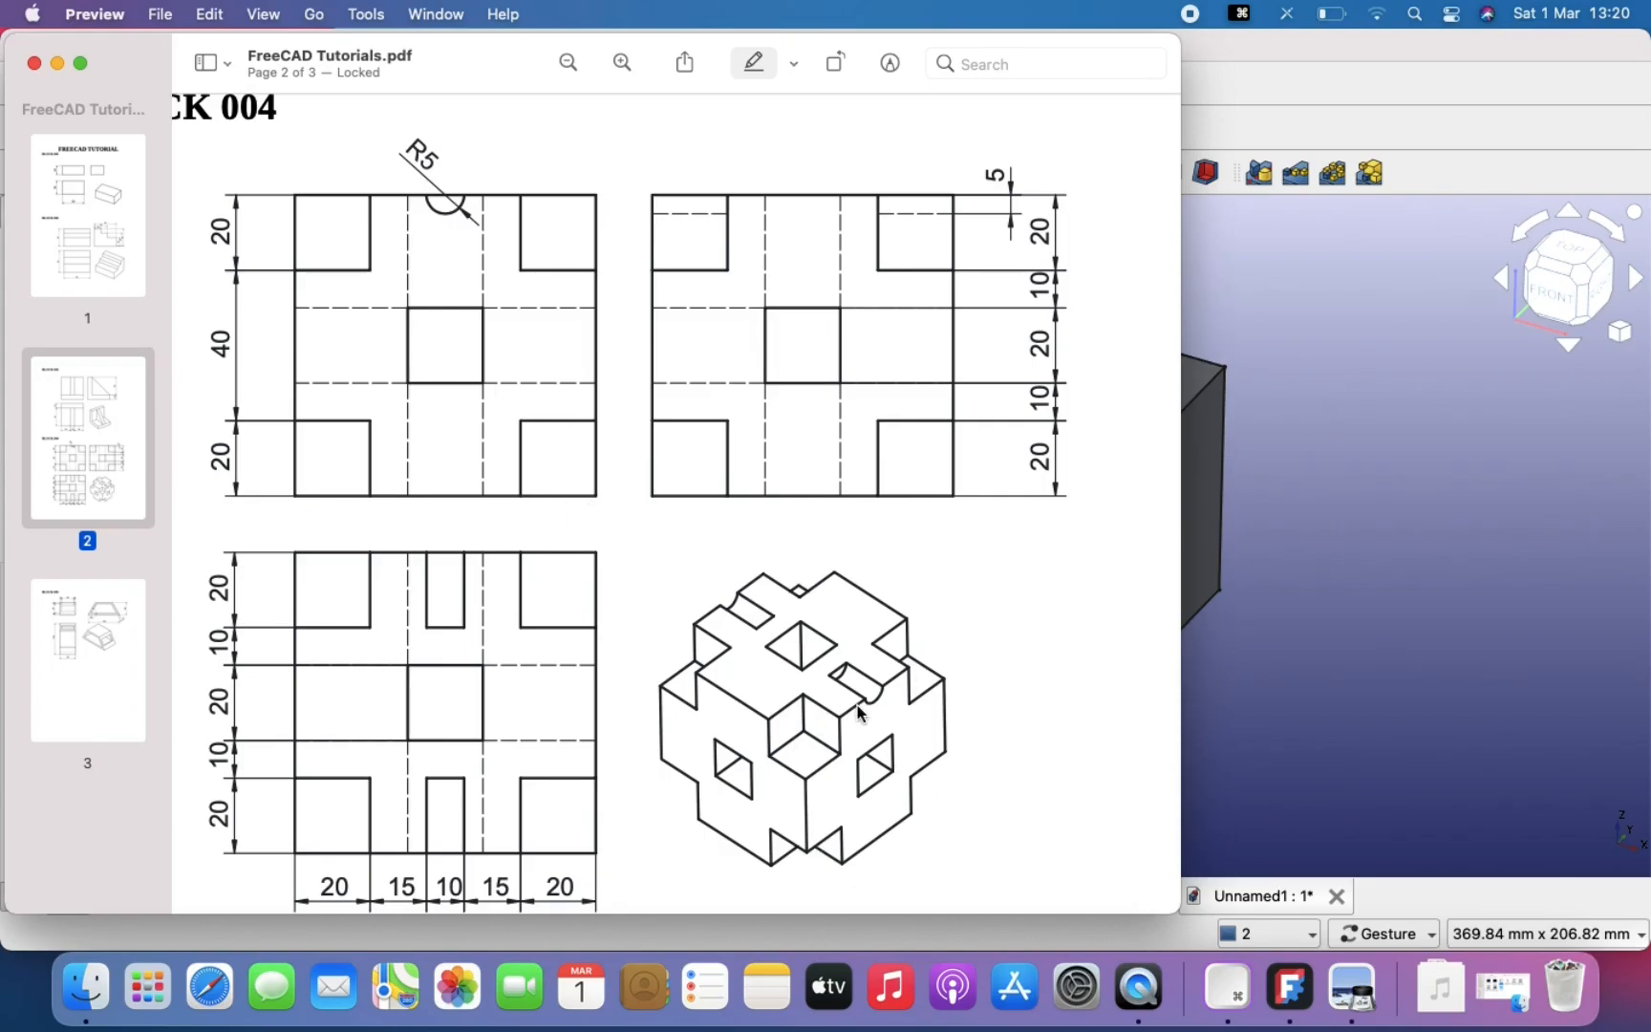
Step: Examine the rounded grooves and corner cutouts in BLOCK 004's isometric view and the dimensioned views around it
scroll(860, 697, "up", 5, "ctrl")
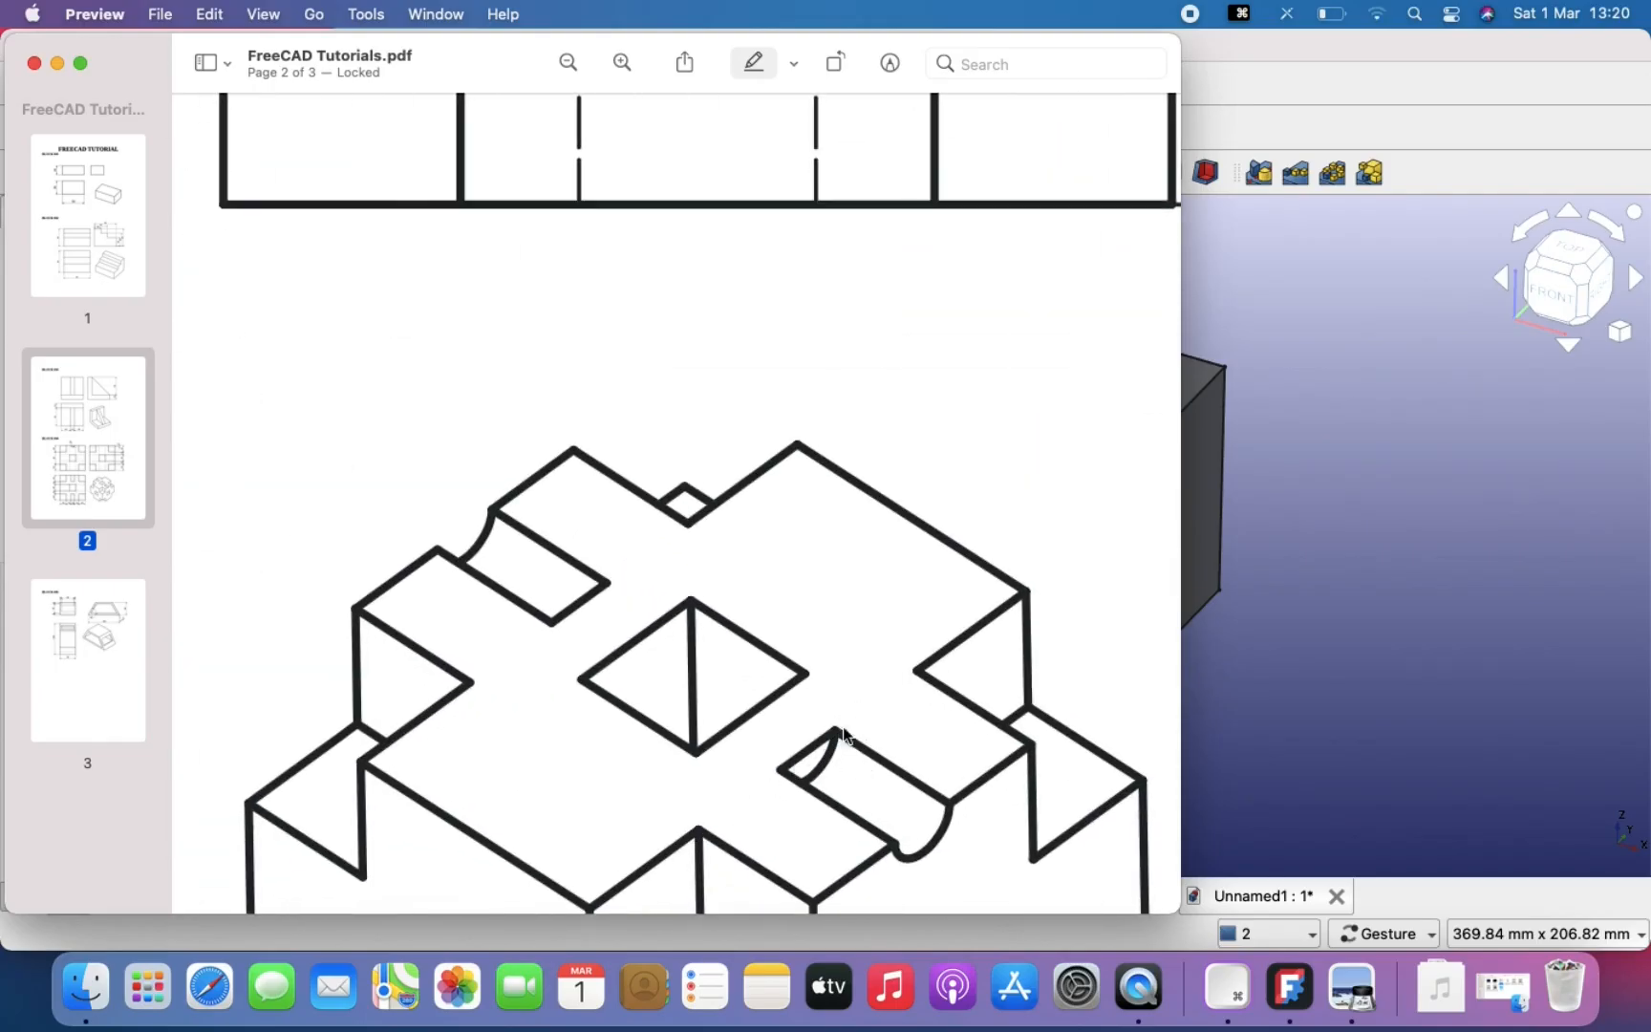
scroll(944, 657, "down", 5, "ctrl")
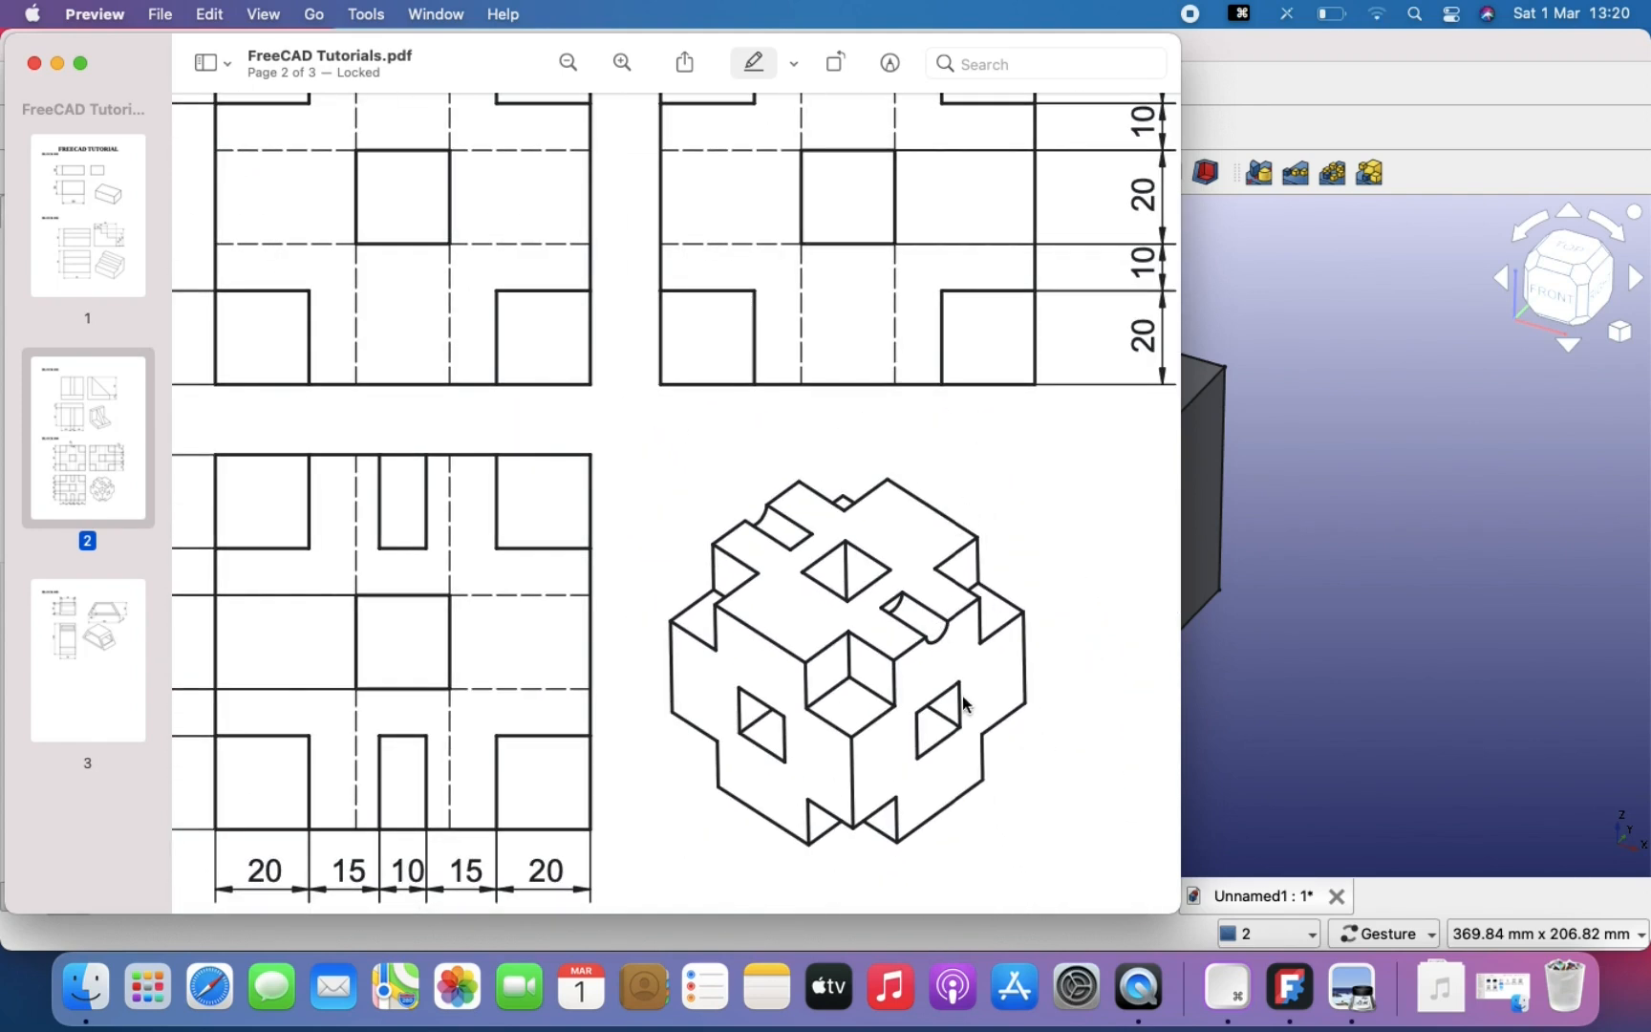
scroll(1063, 702, "down", 3, "ctrl")
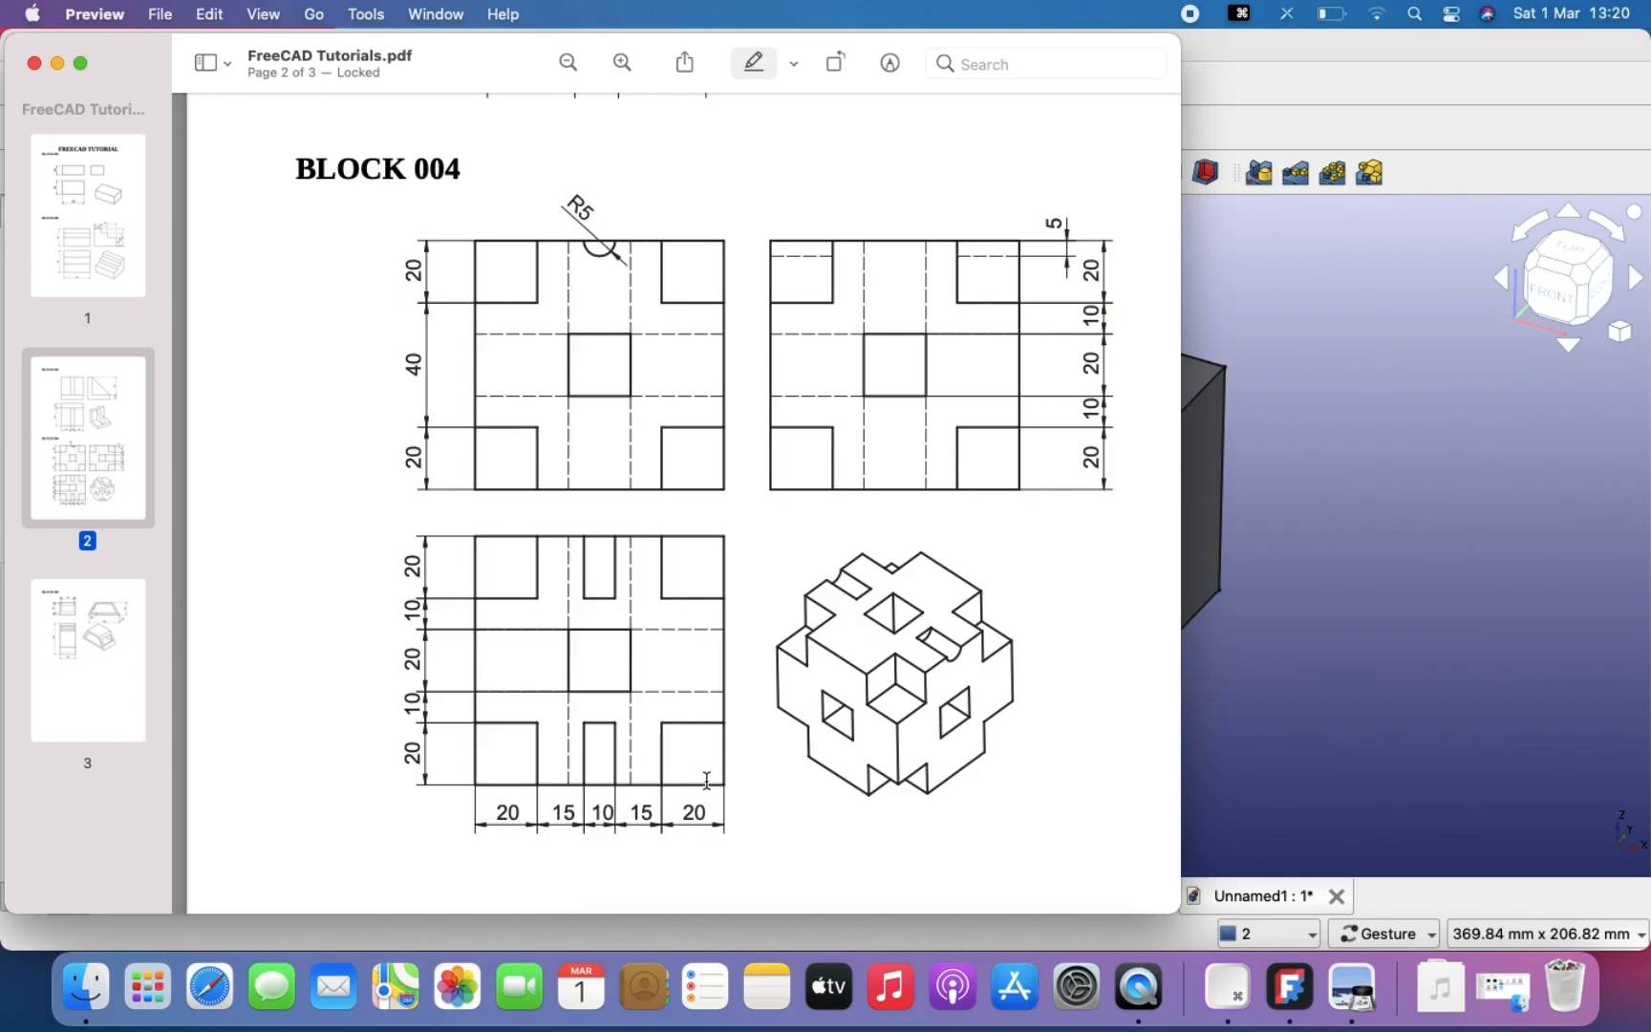
Step: Return to FreeCAD and start a new sketch on the cube's right face, checking it against the drawing in Preview
left_click(1377, 772)
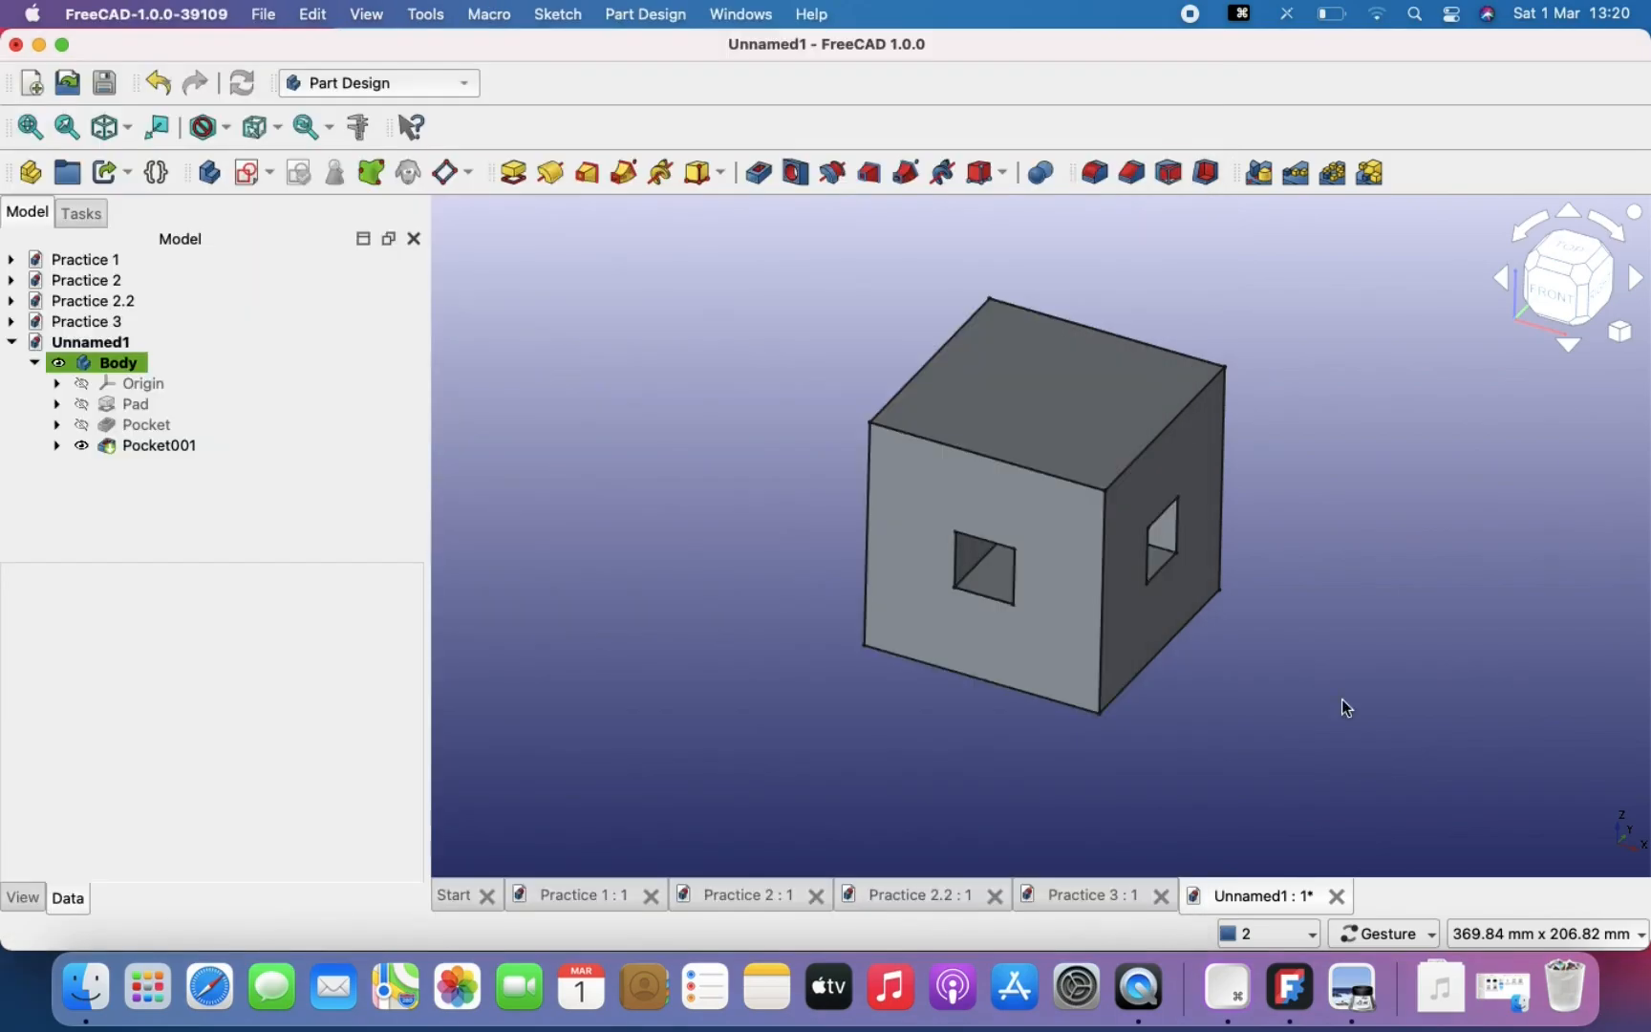
left_click(1166, 468)
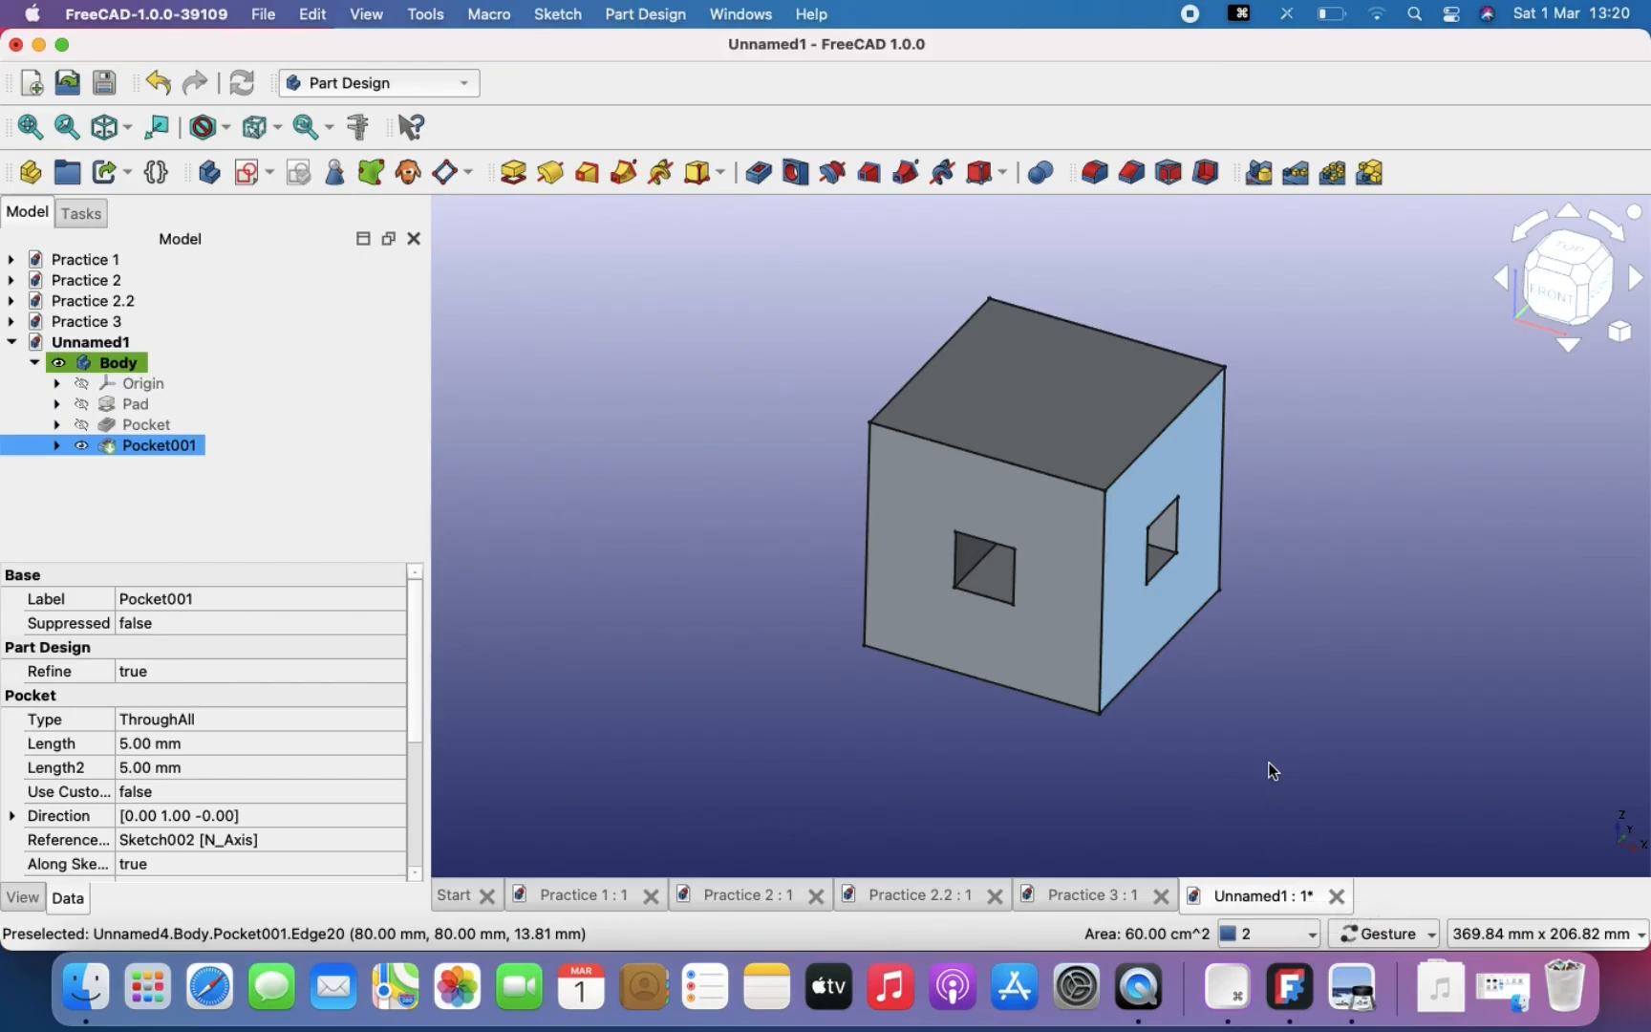
key("0")
left_click(1351, 989)
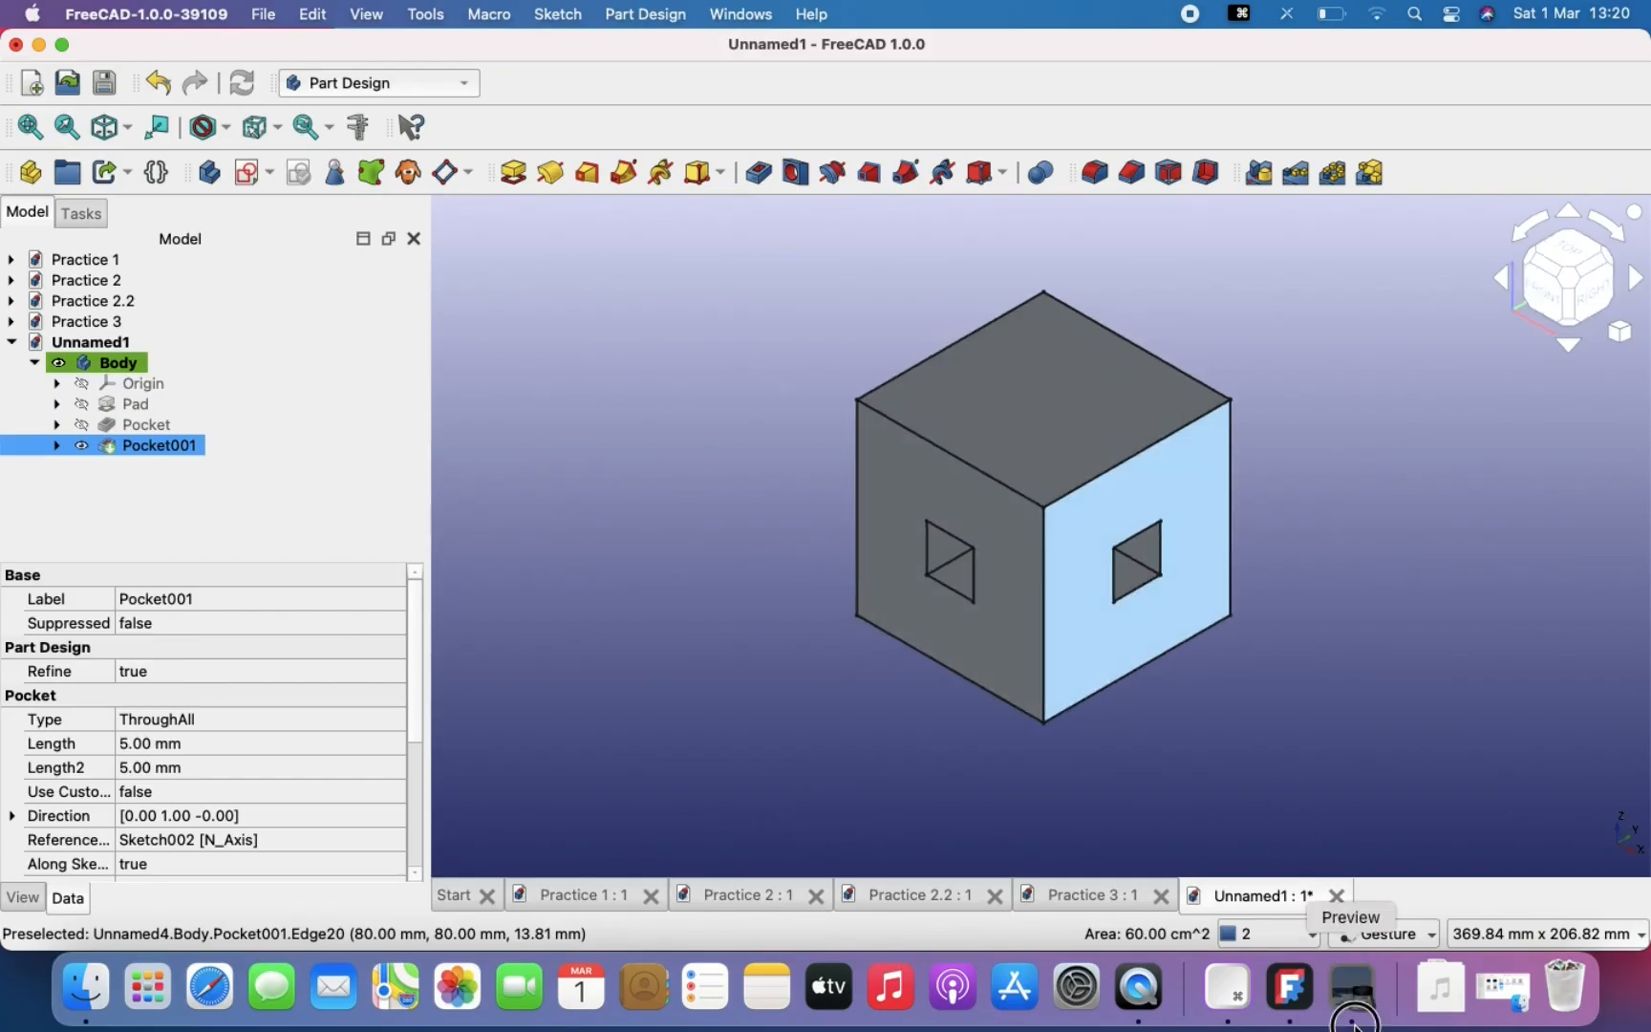
scroll(969, 811, "down", 4)
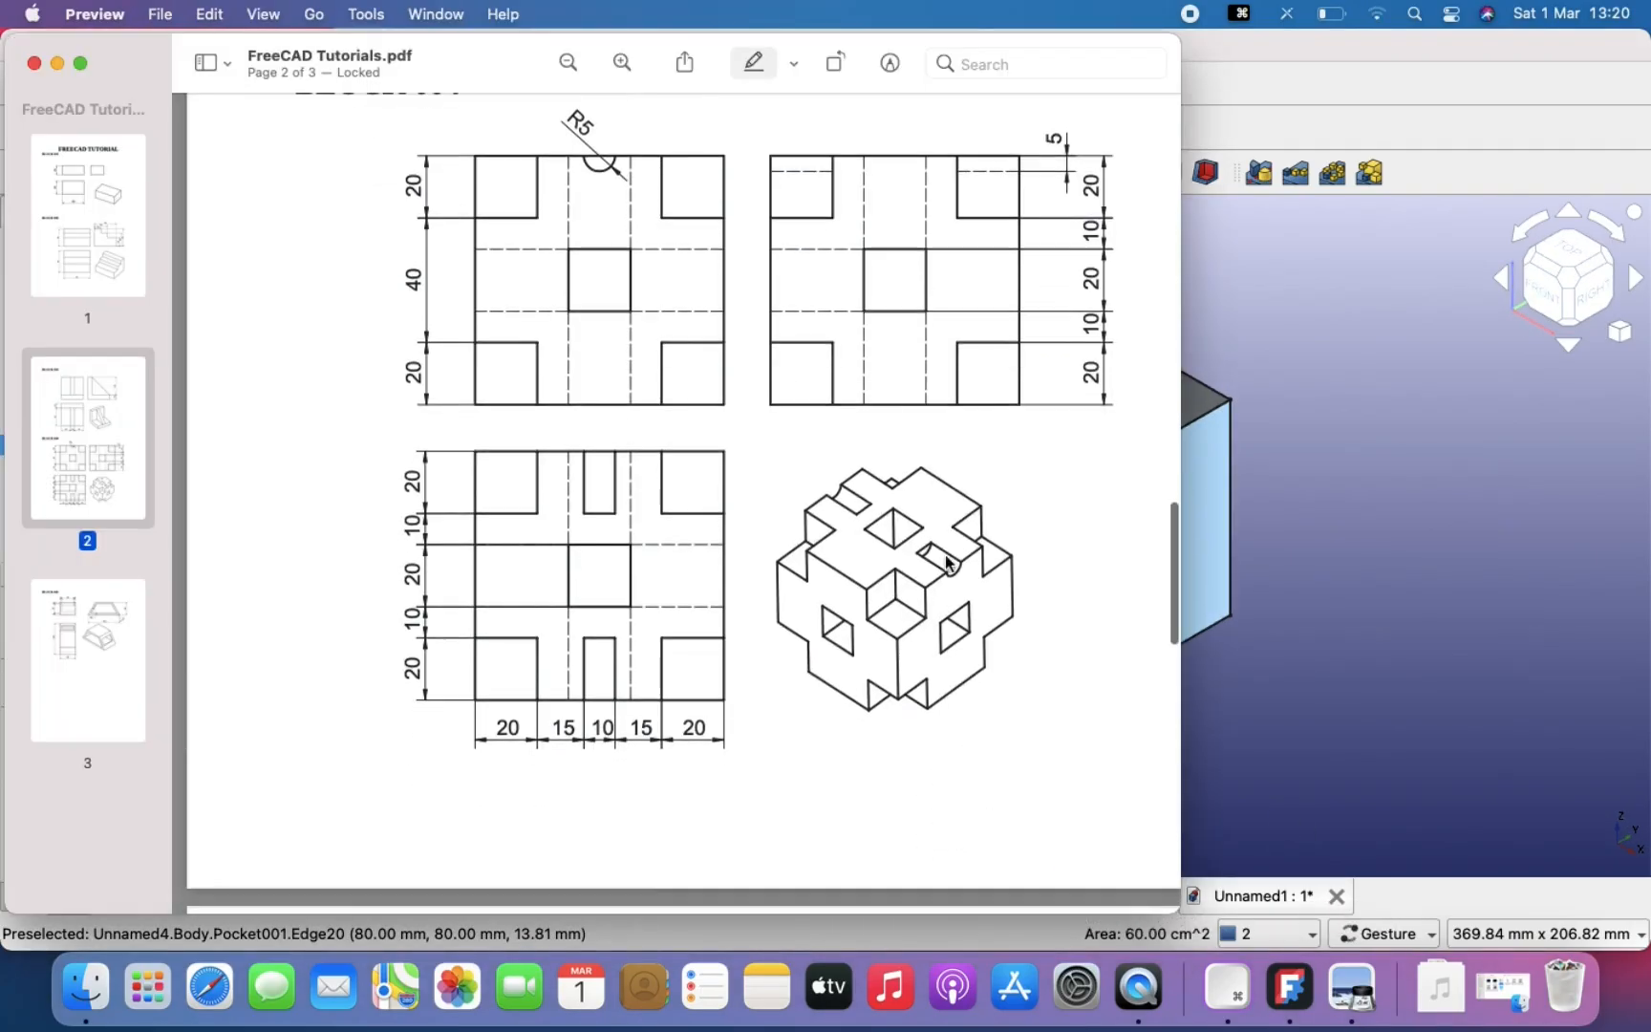
left_click(1376, 659)
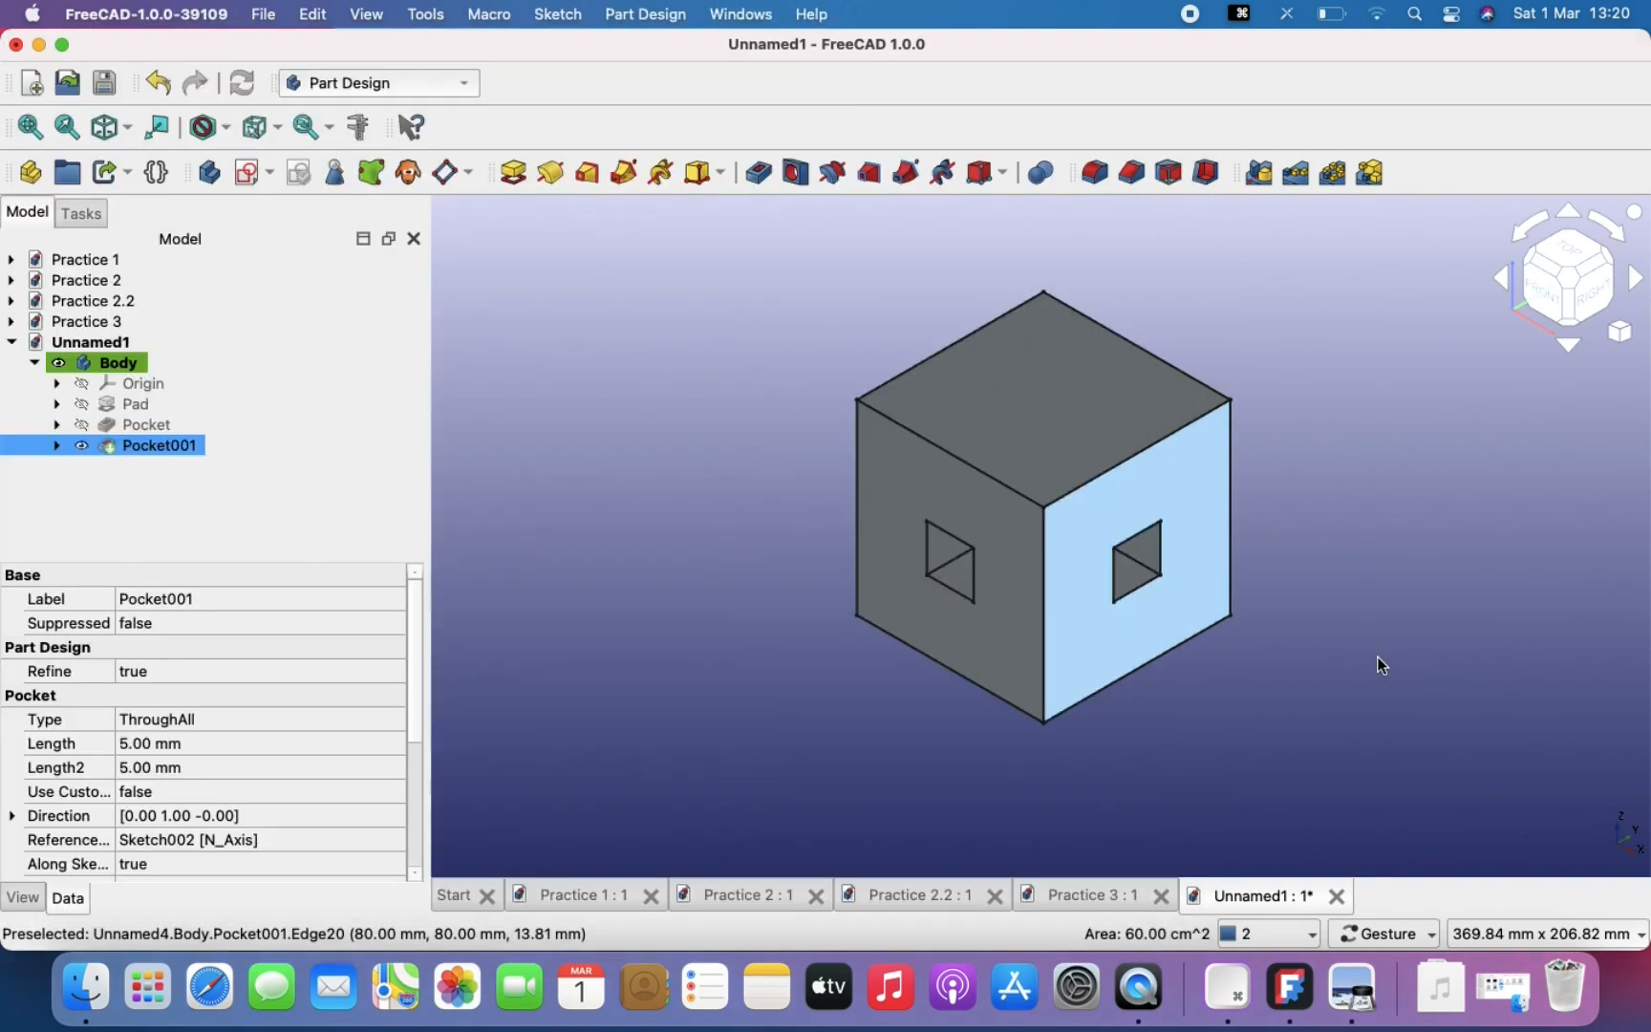
left_click(254, 175)
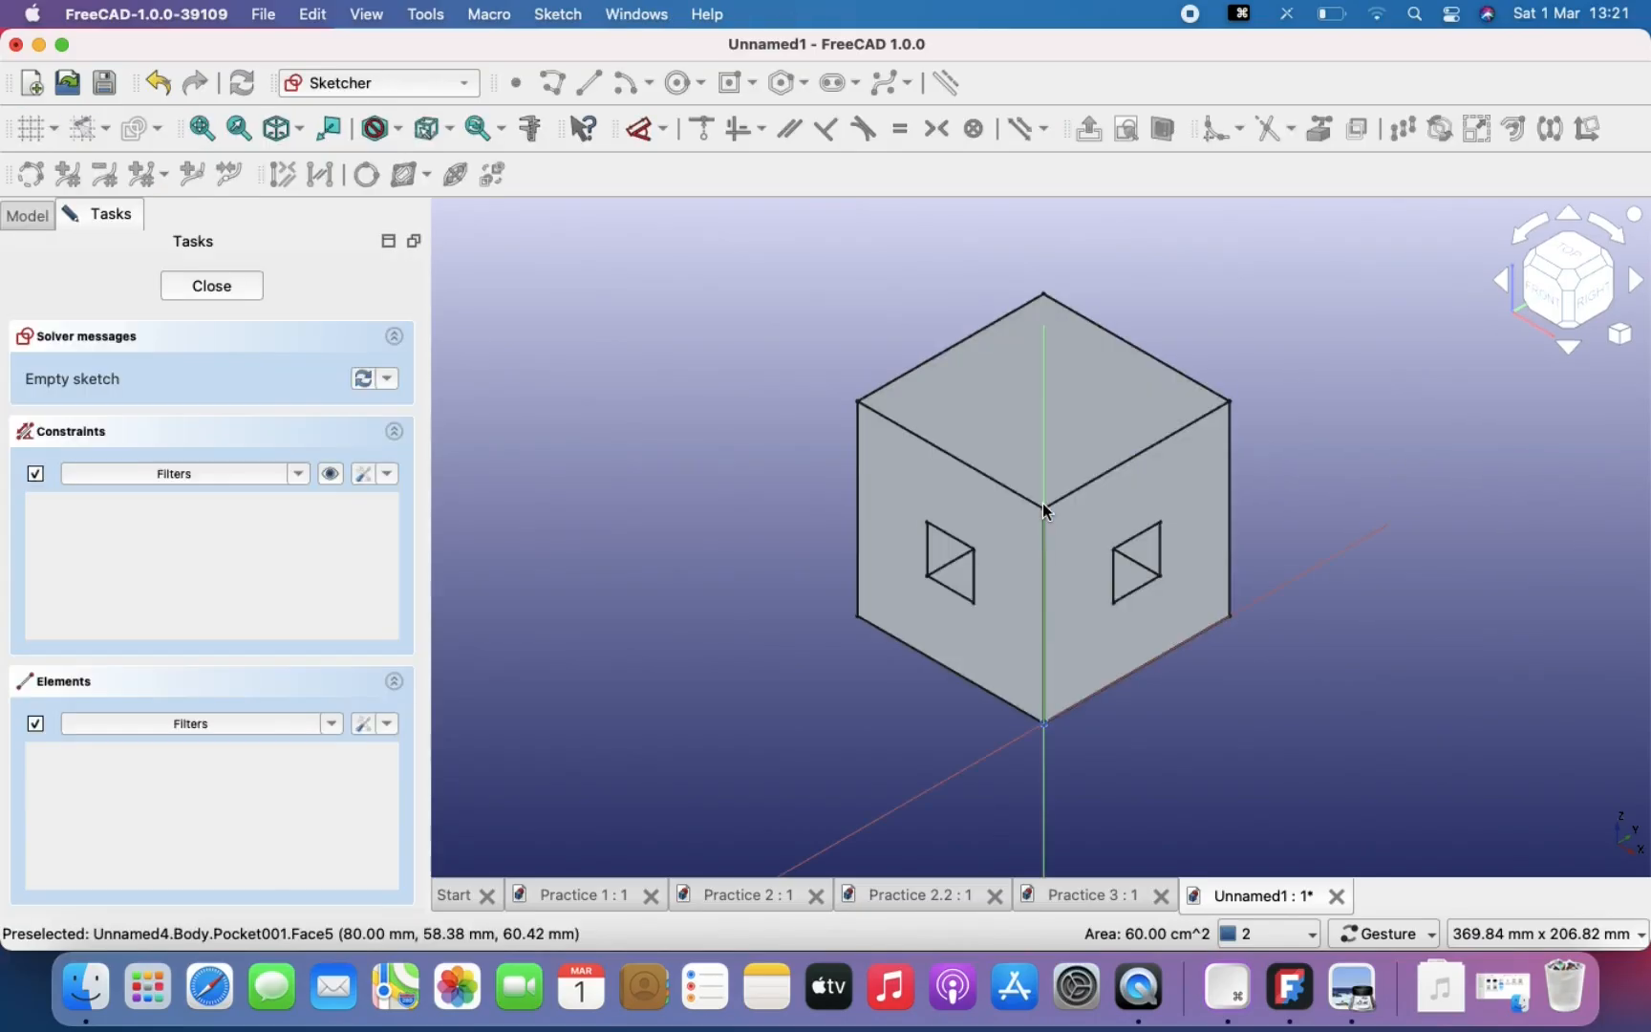
scroll(1100, 446, "up", 5)
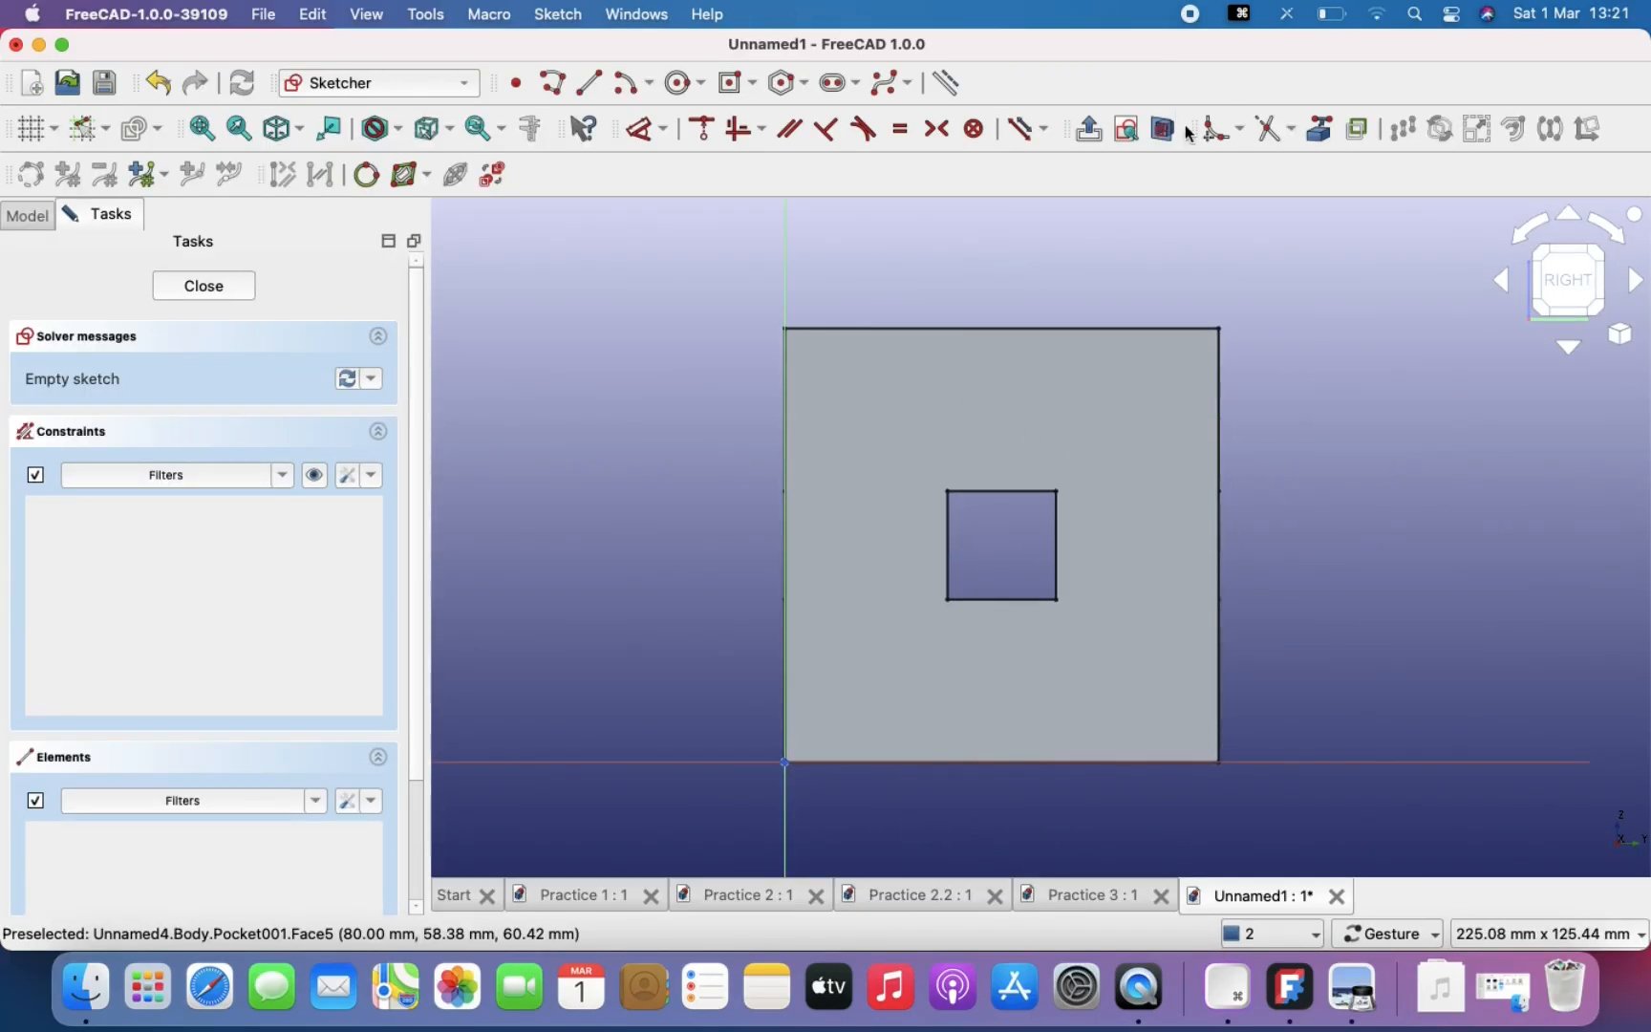
Step: Project the right face's four outer edges into the sketch as external geometry
left_click(1318, 130)
left_click(1072, 332)
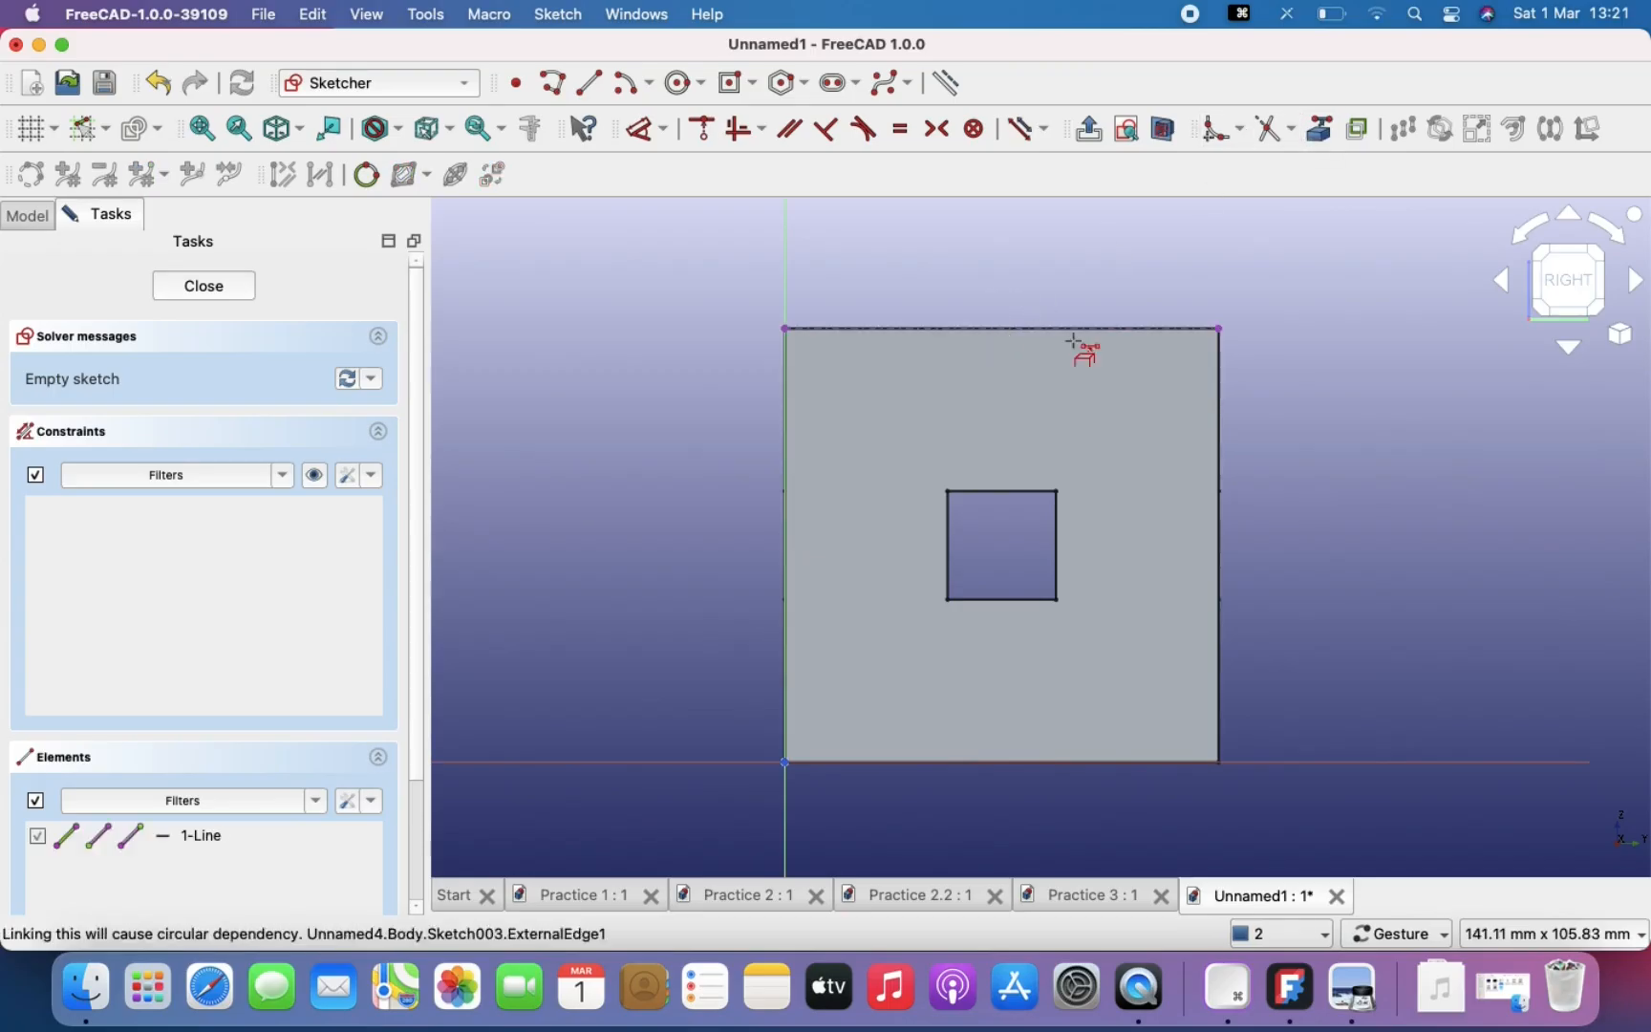
left_click(1221, 430)
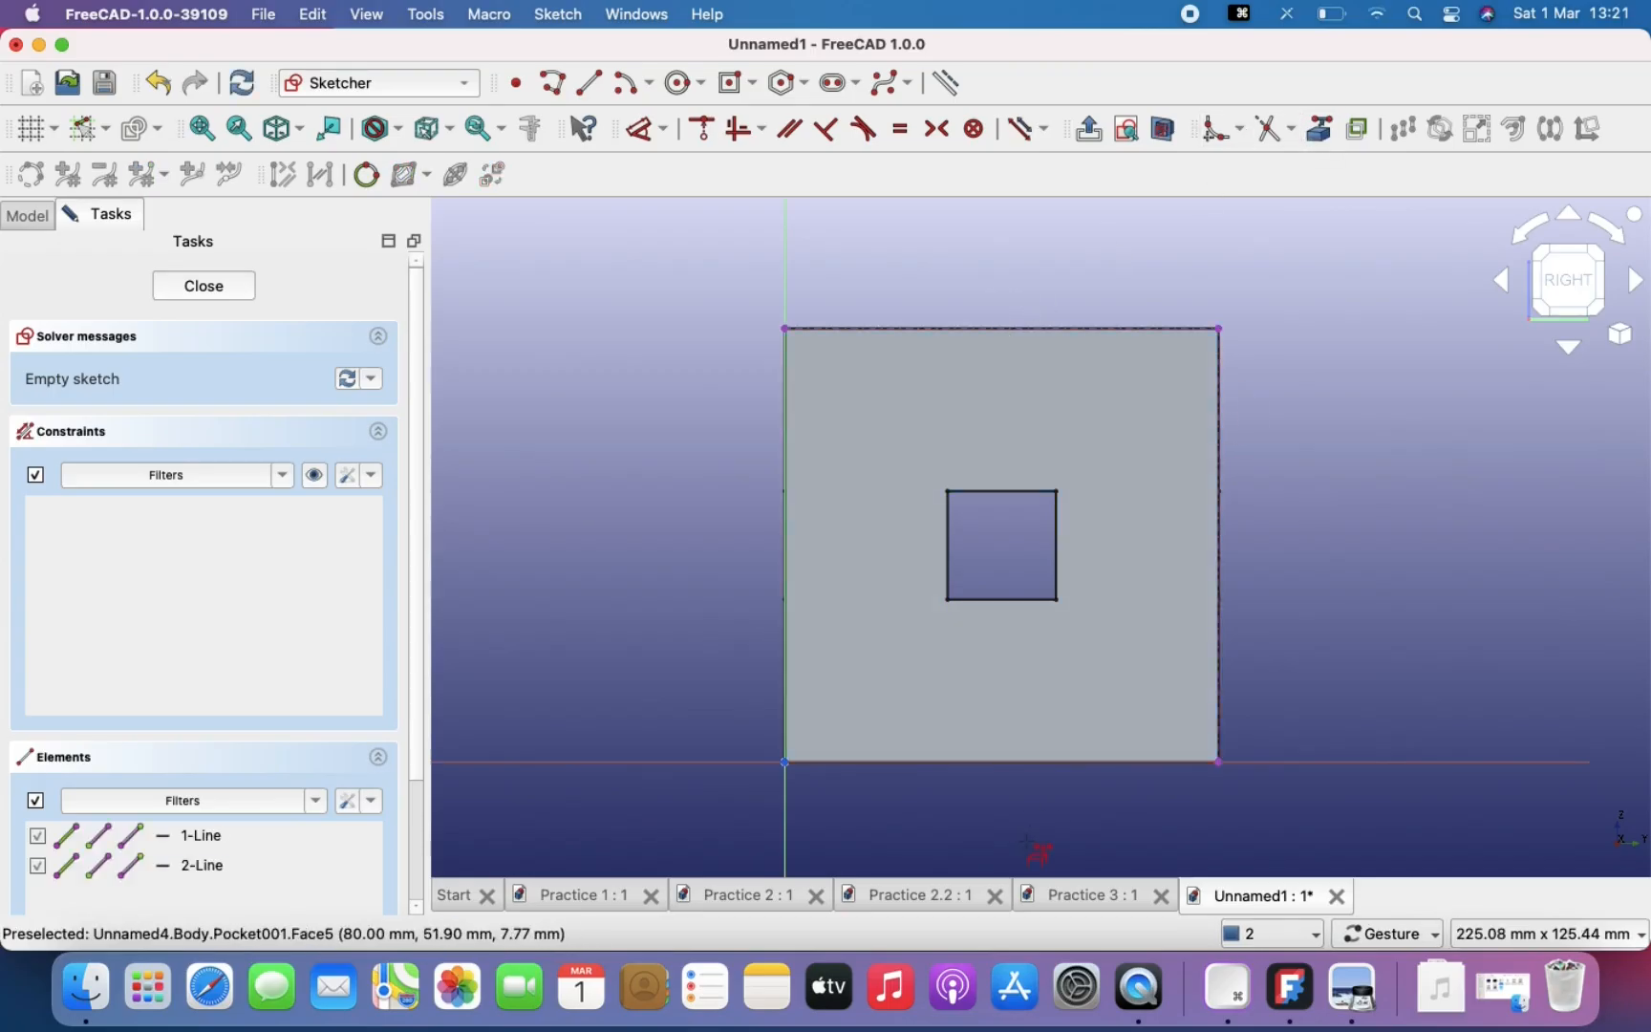
left_click(963, 765)
left_click(785, 633)
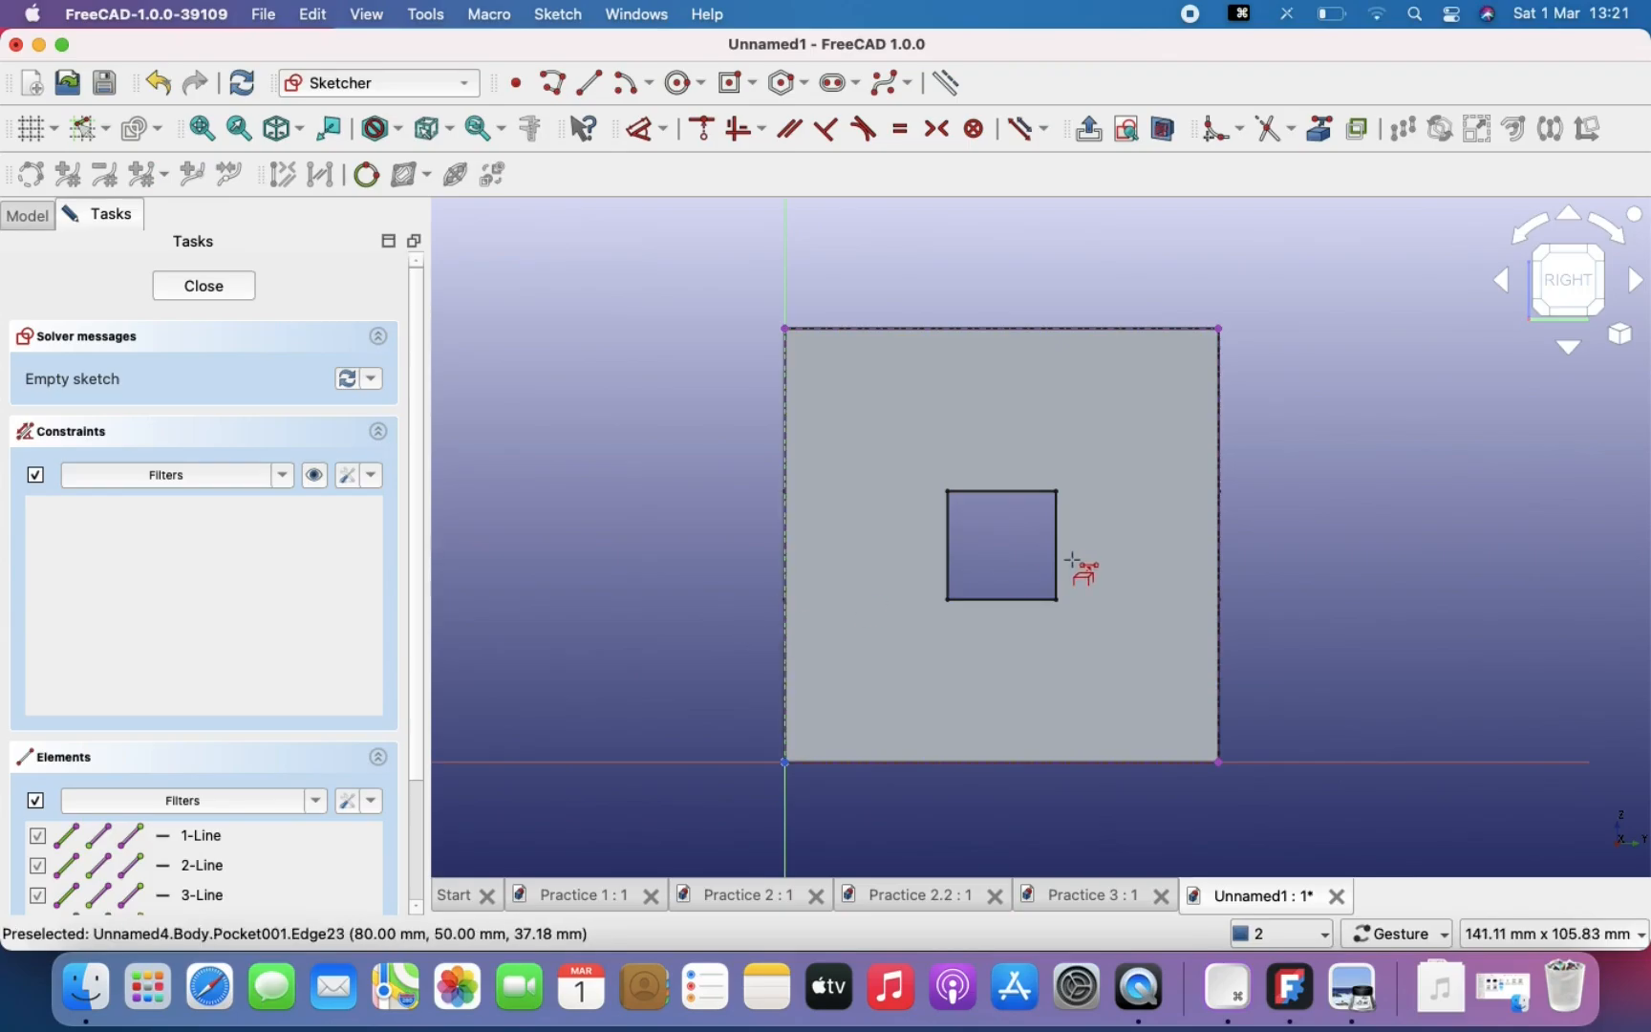
right_click(1072, 559)
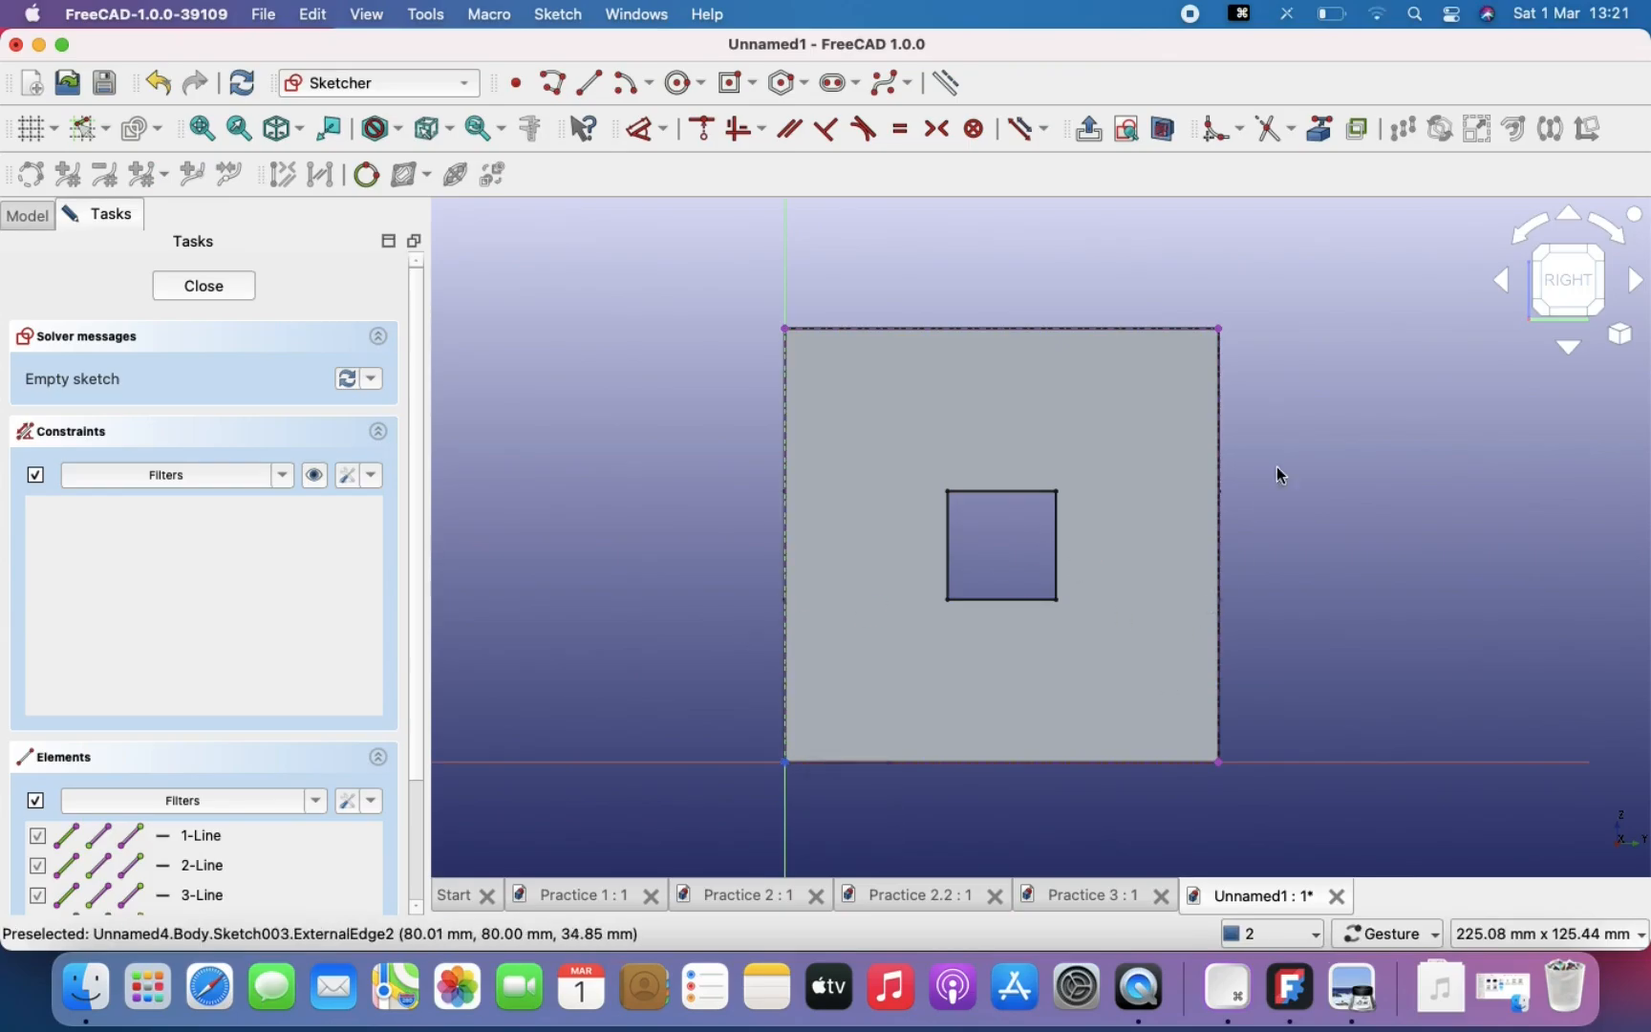
Step: After checking the drawing in Preview, sketch a 20 mm by 20 mm rectangle from the right face's upper-left corner in FreeCAD
left_click(1357, 993)
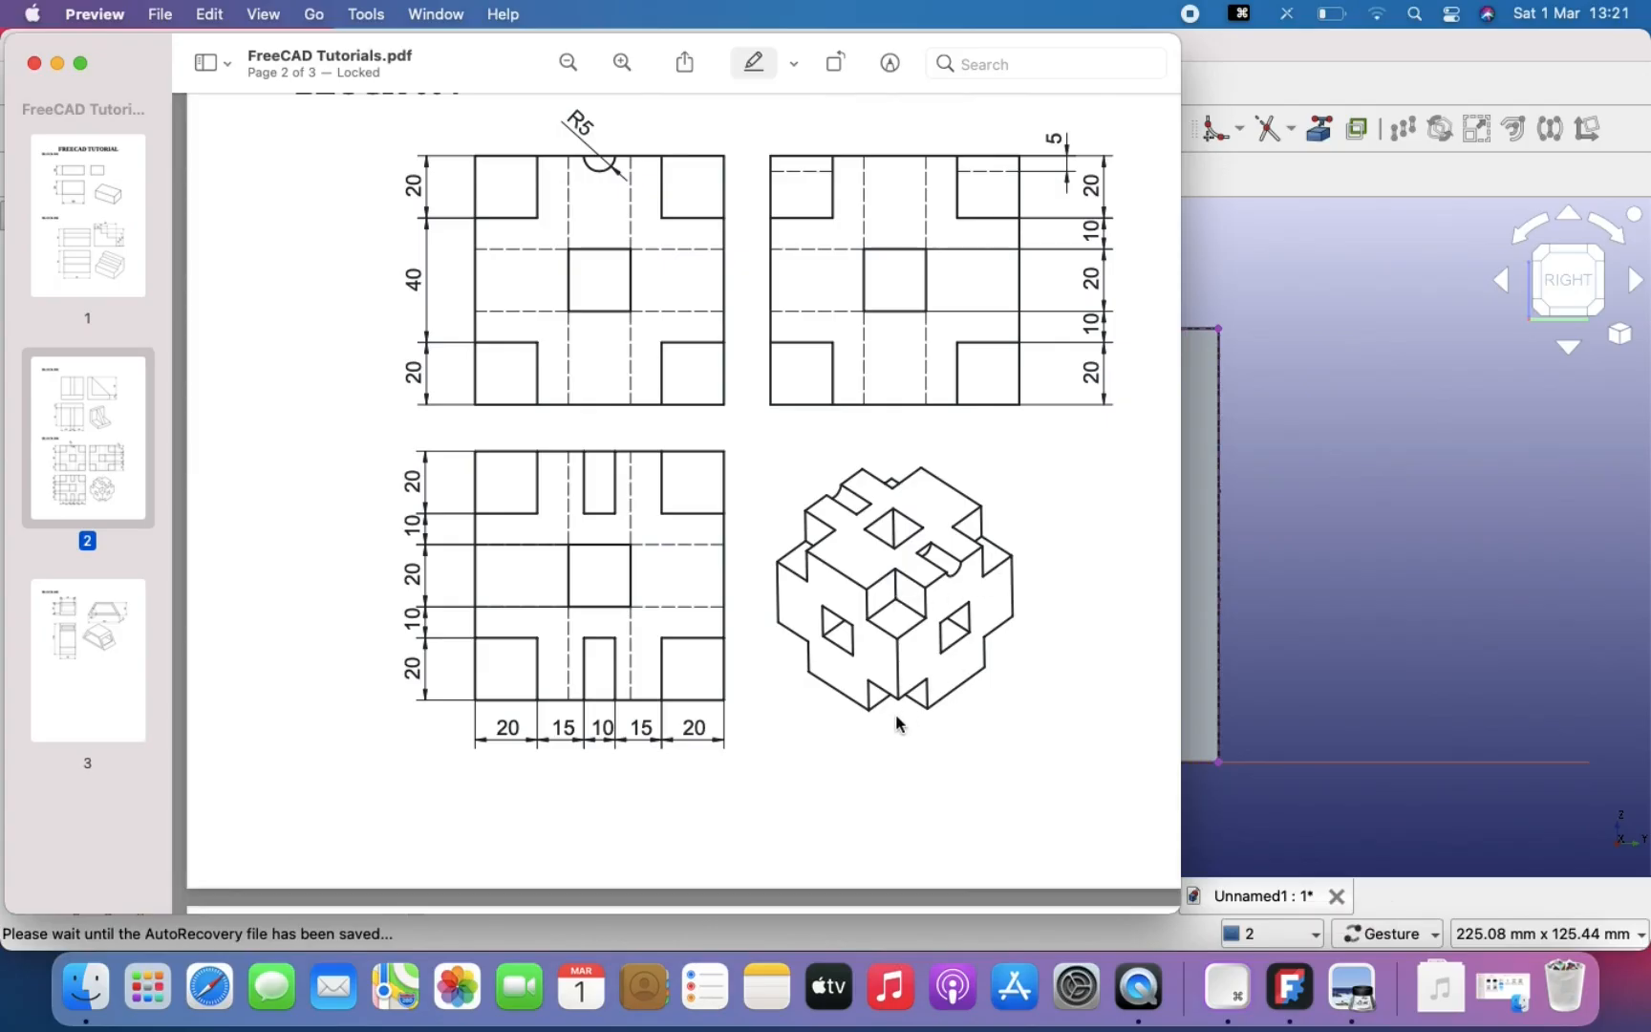
left_click(1230, 591)
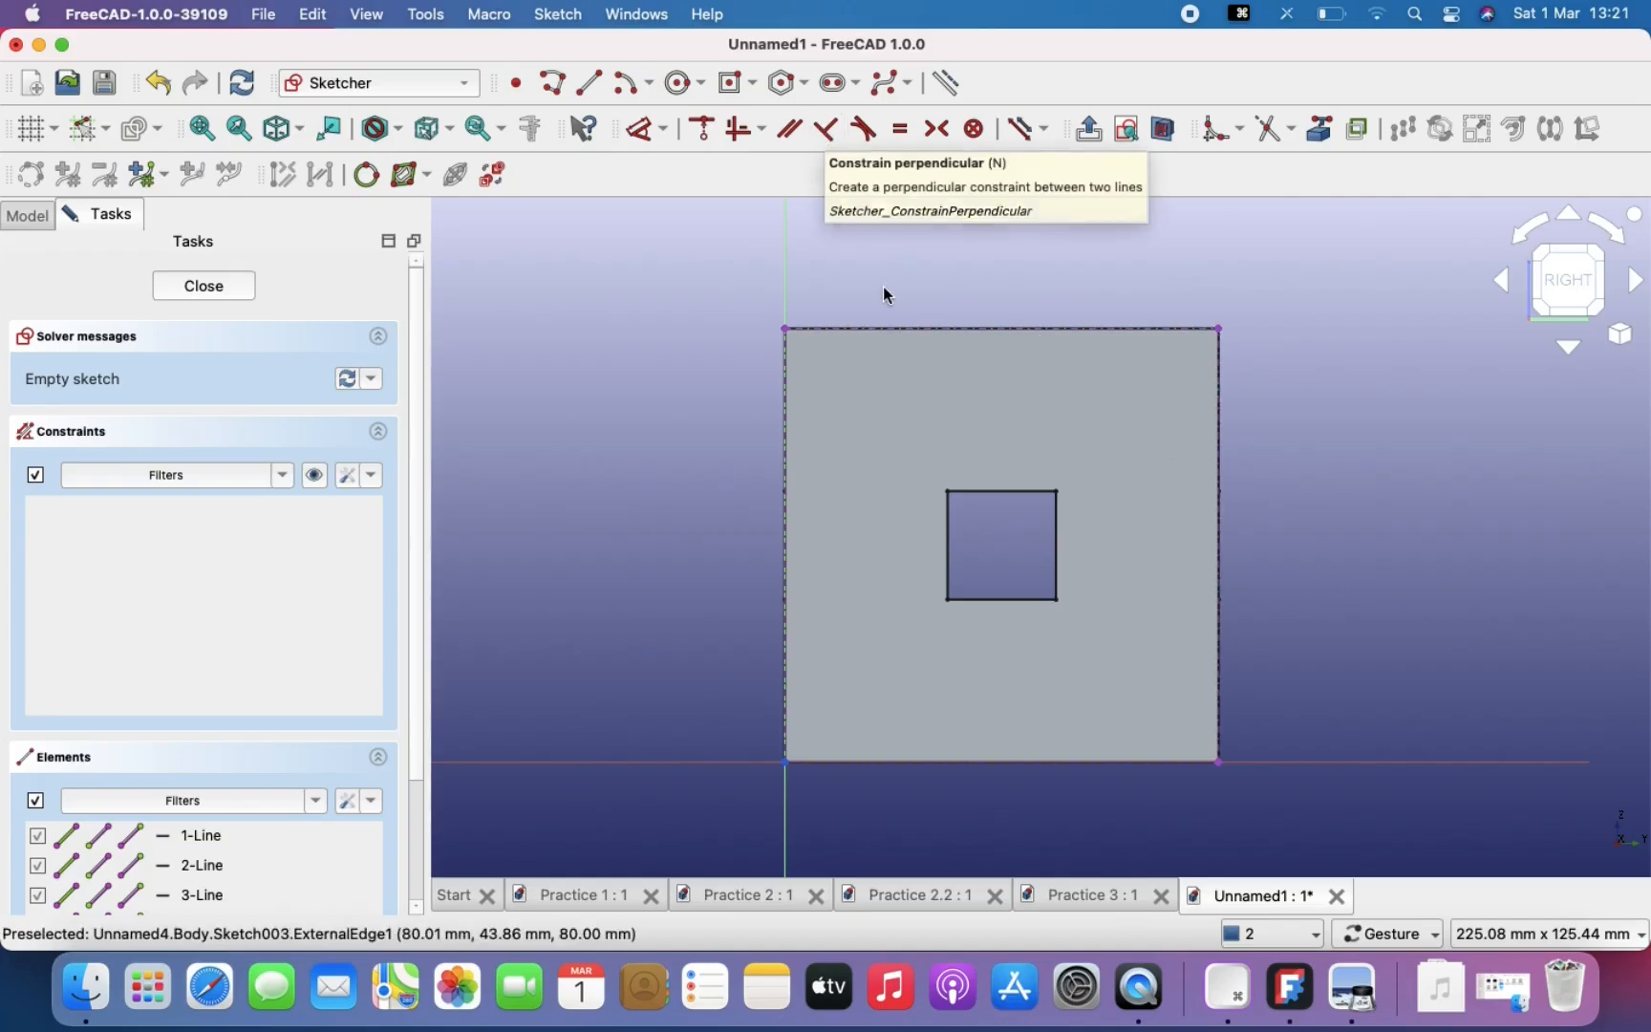
left_click(751, 87)
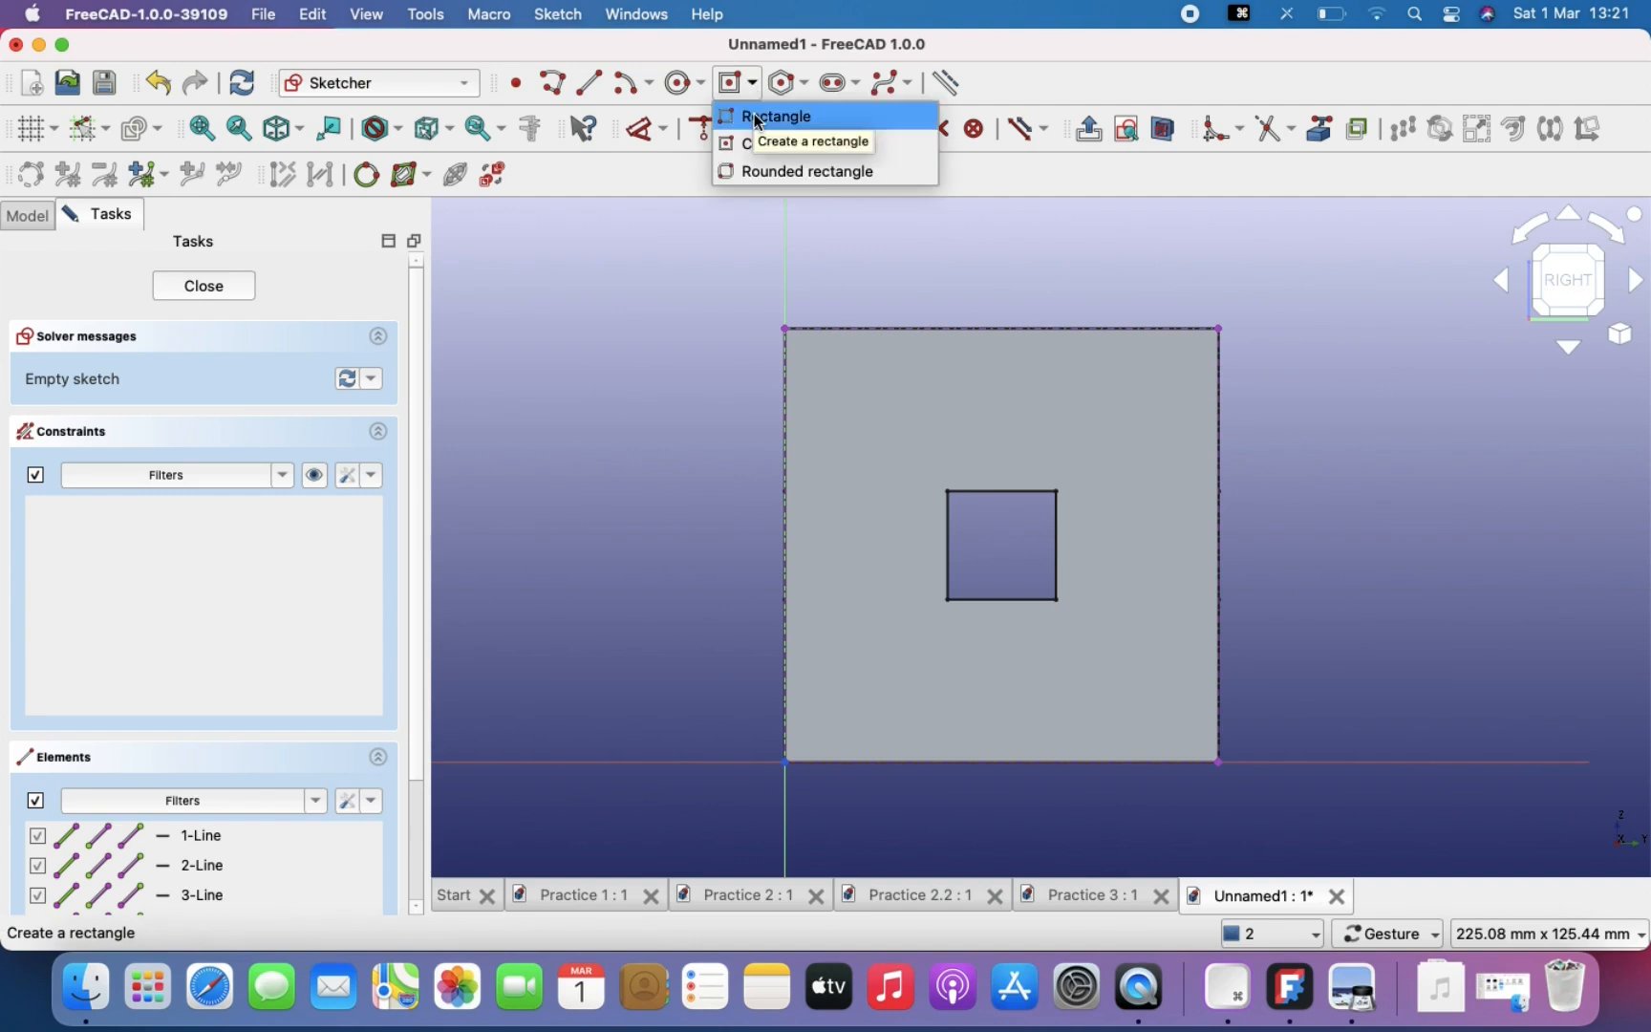
left_click(764, 110)
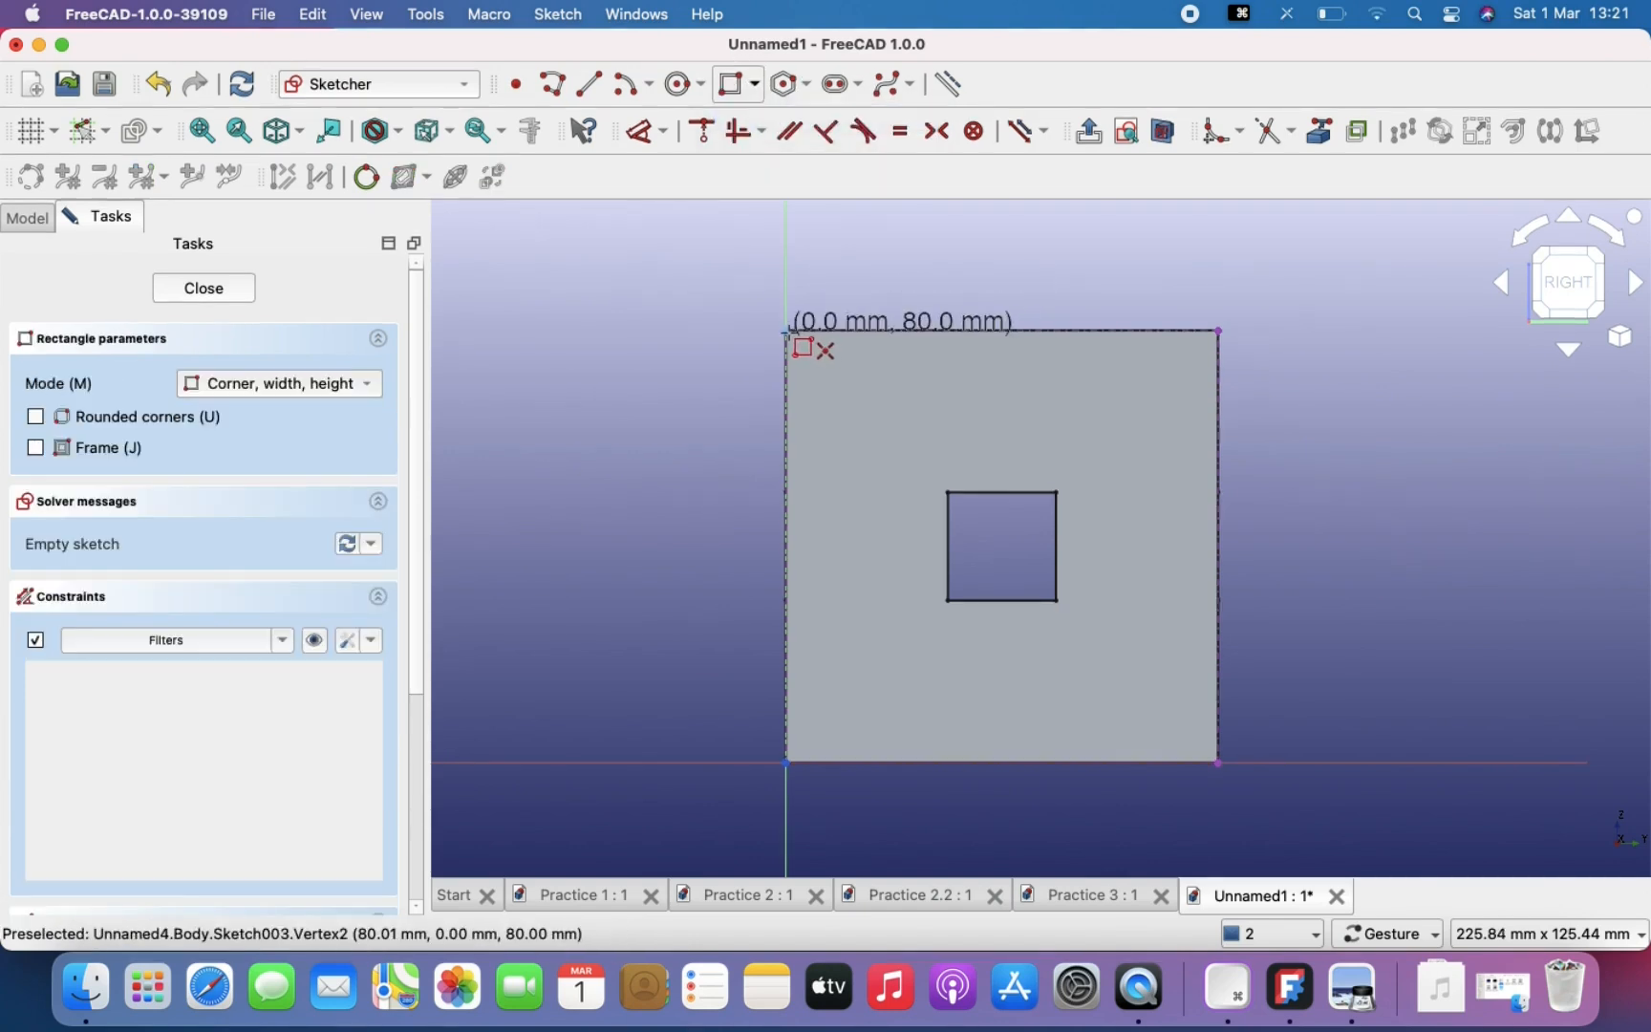
left_click(803, 337)
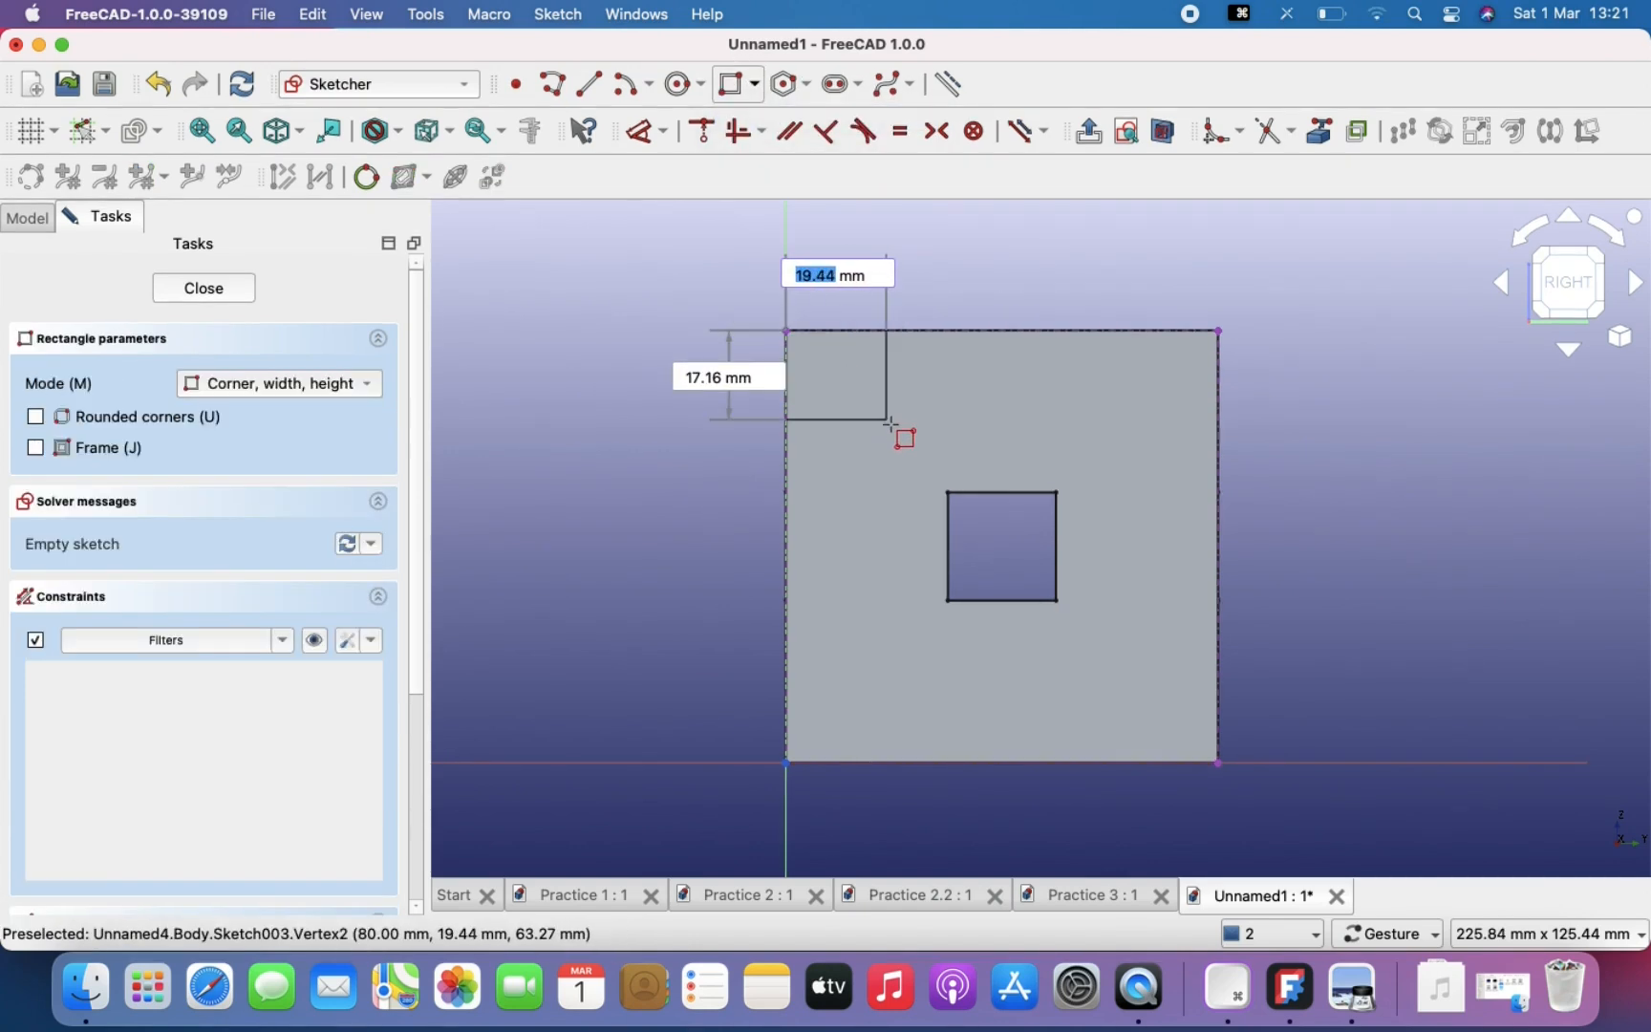
type("20")
key("Tab")
type("20")
key("Return")
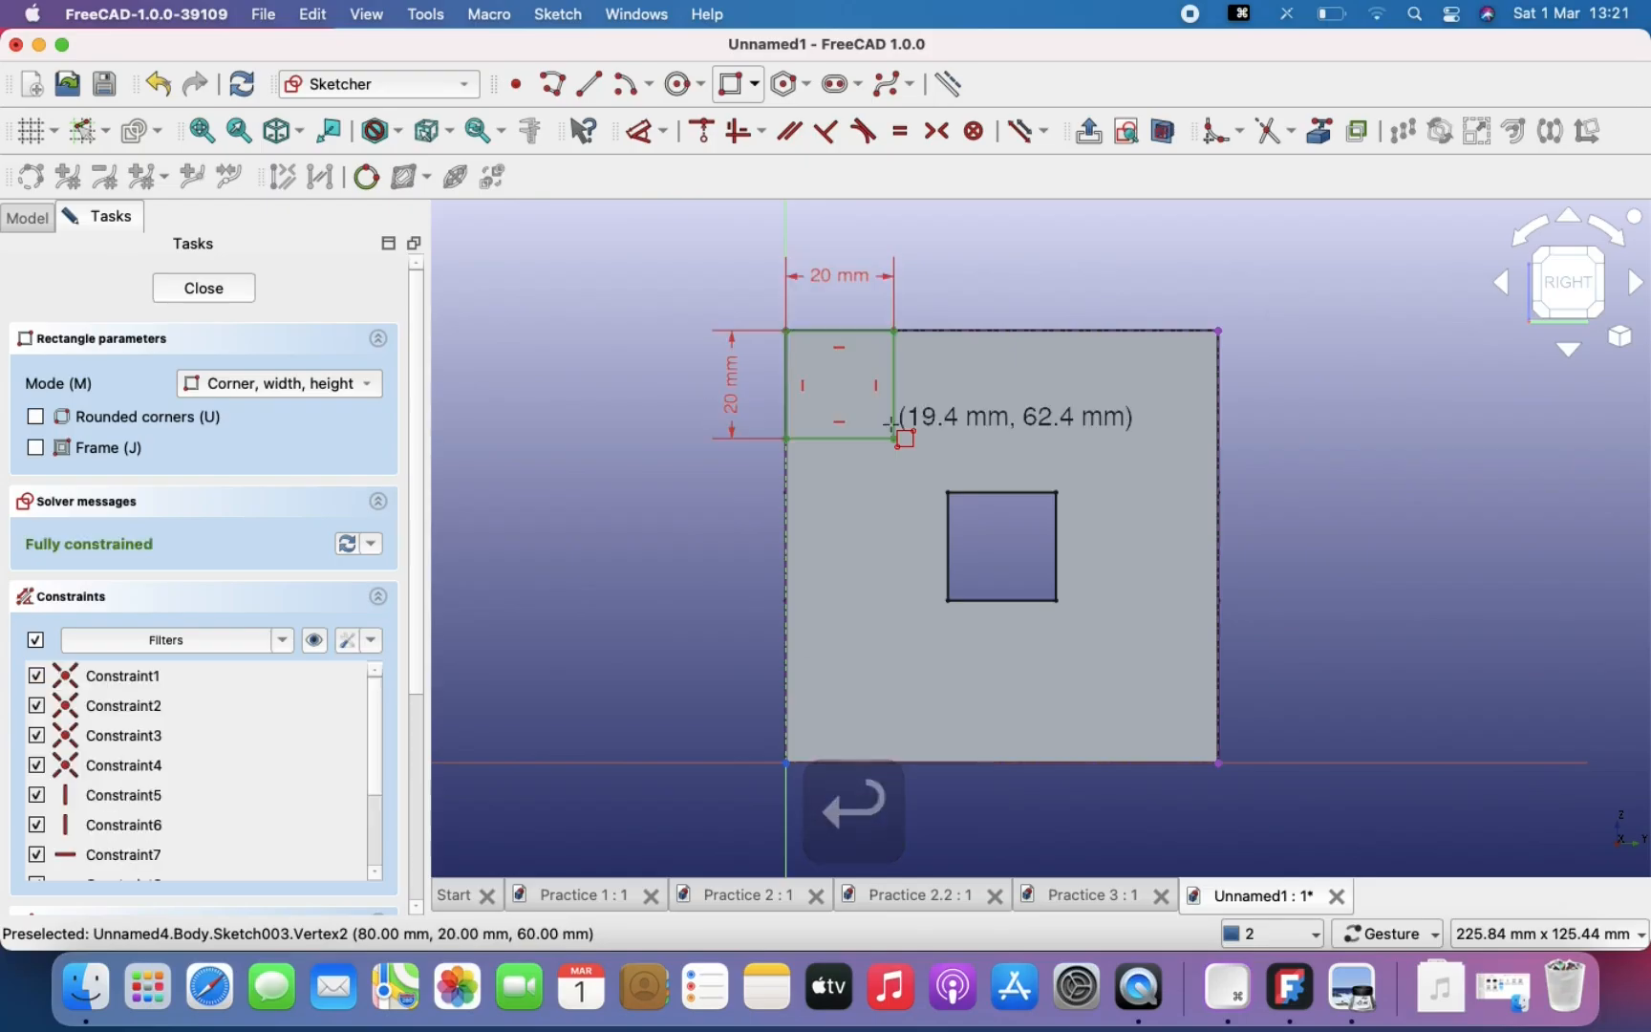
key("Escape")
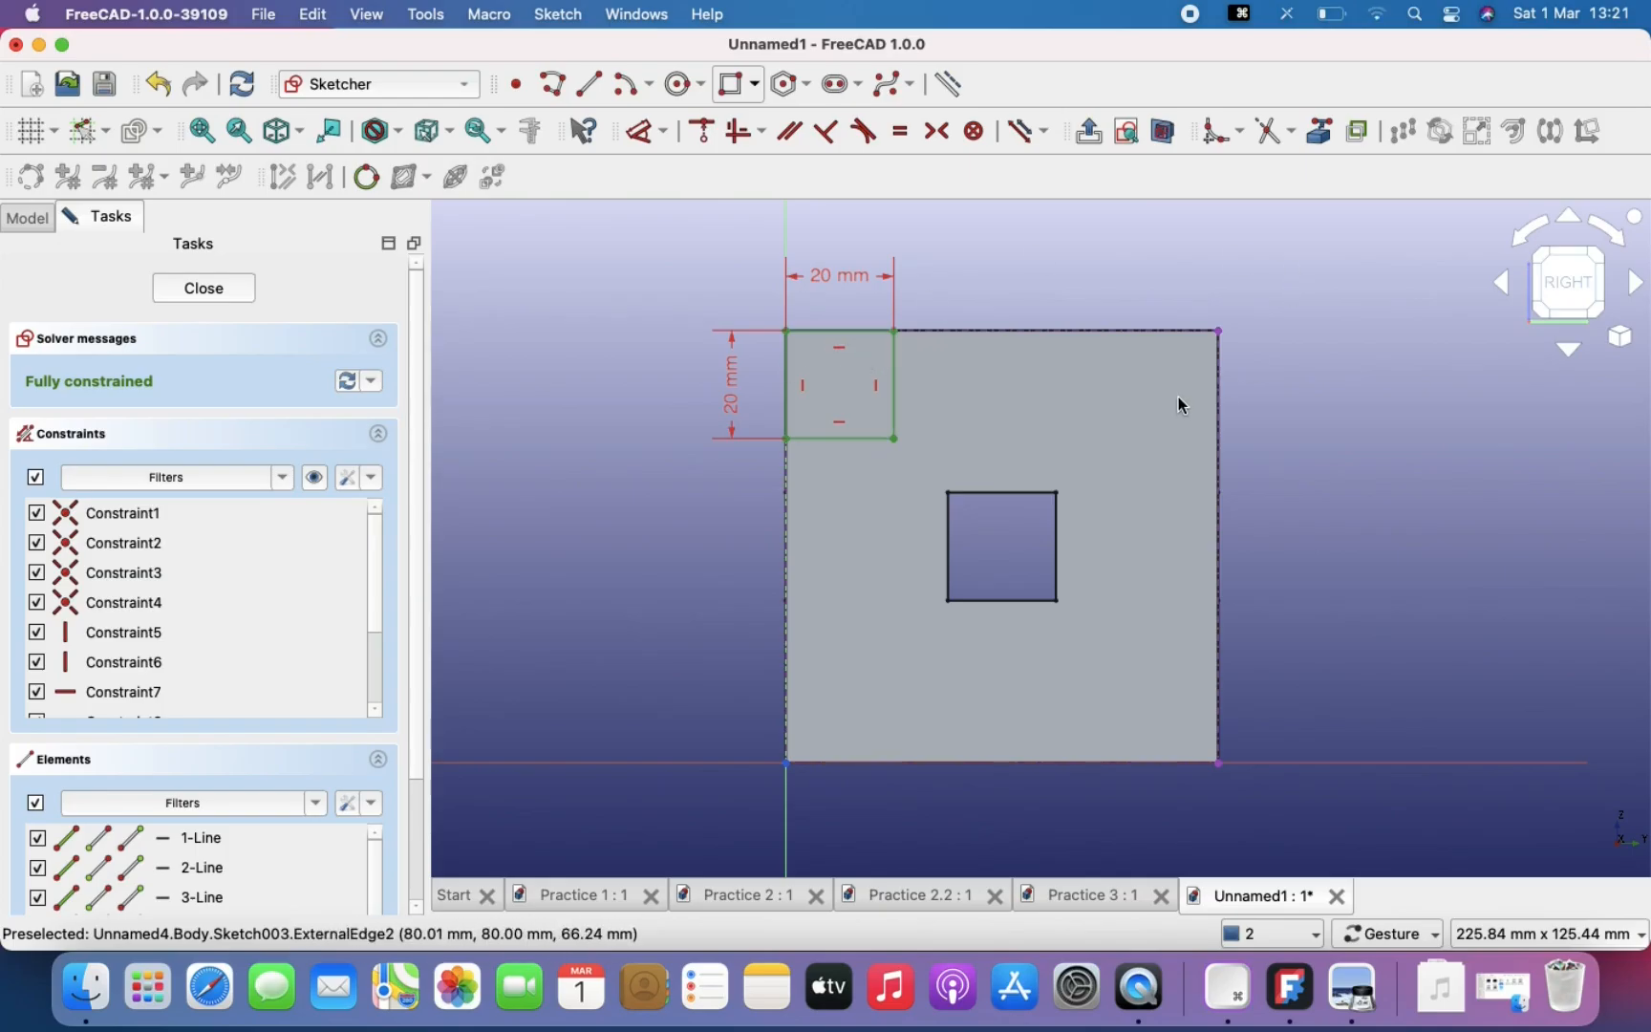
Step: Draw a vertical line between the midpoints of the face's upper and lower edges and convert it to construction geometry
scroll(1108, 420, "up", 2)
scroll(1108, 420, "down", 2)
right_click_drag(1109, 421, 1076, 379)
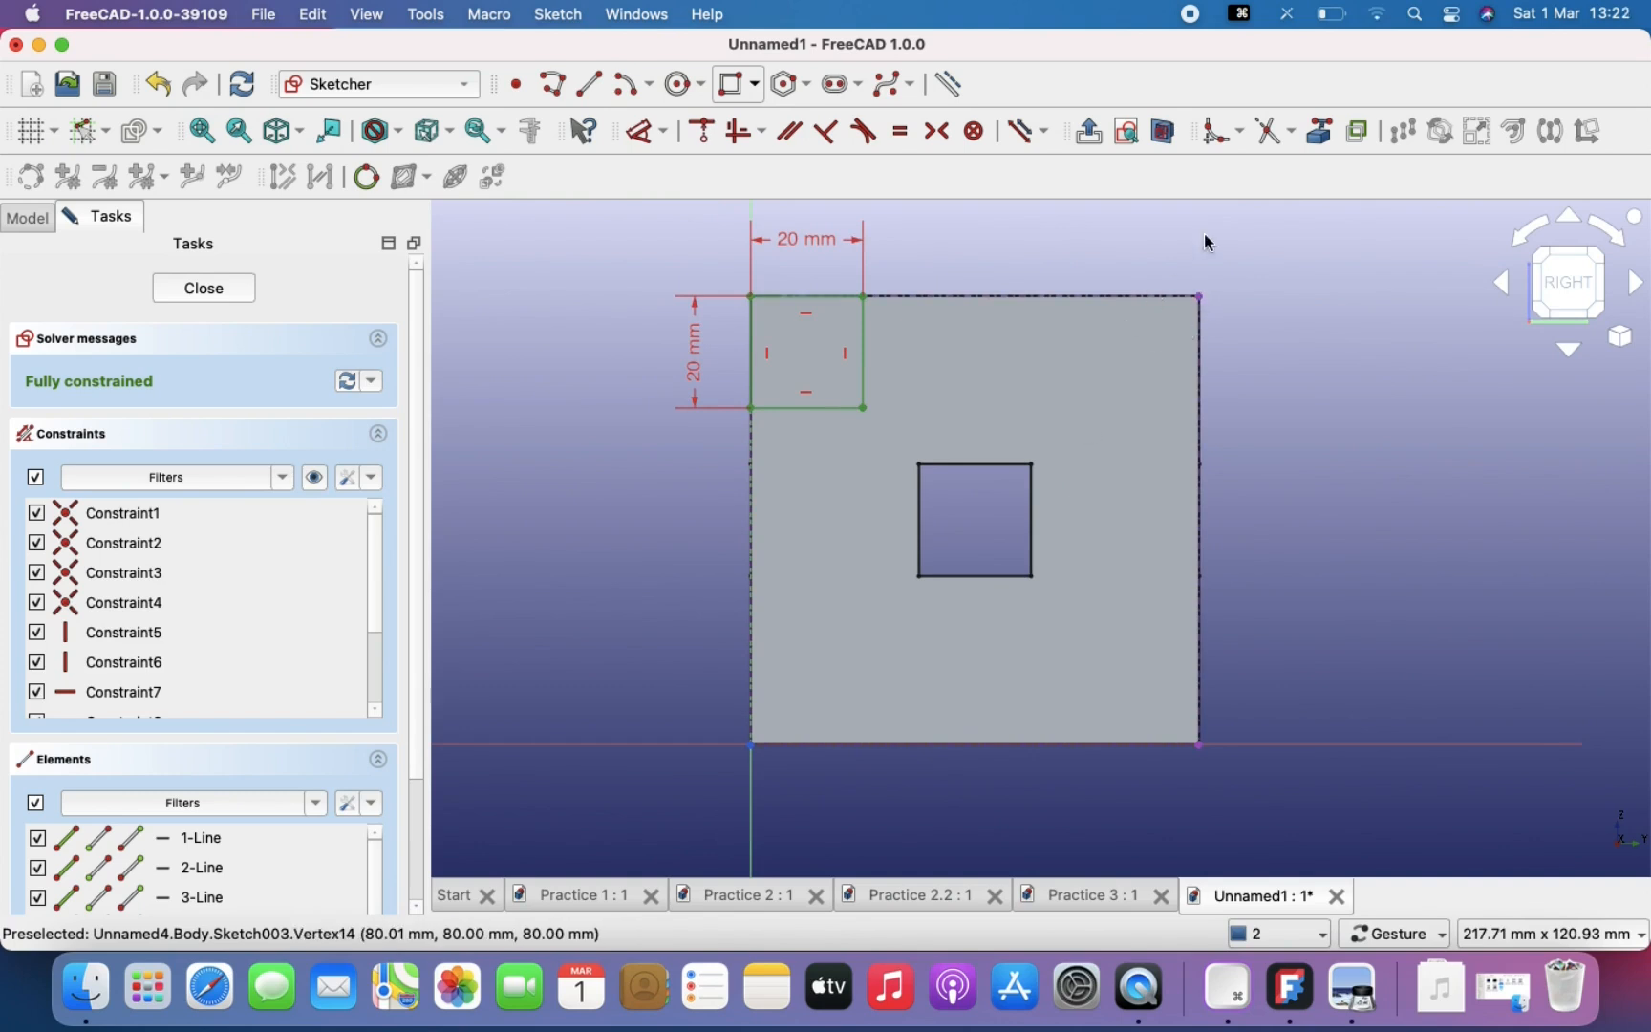
scroll(1020, 512, "up", 2)
scroll(1020, 512, "down", 1)
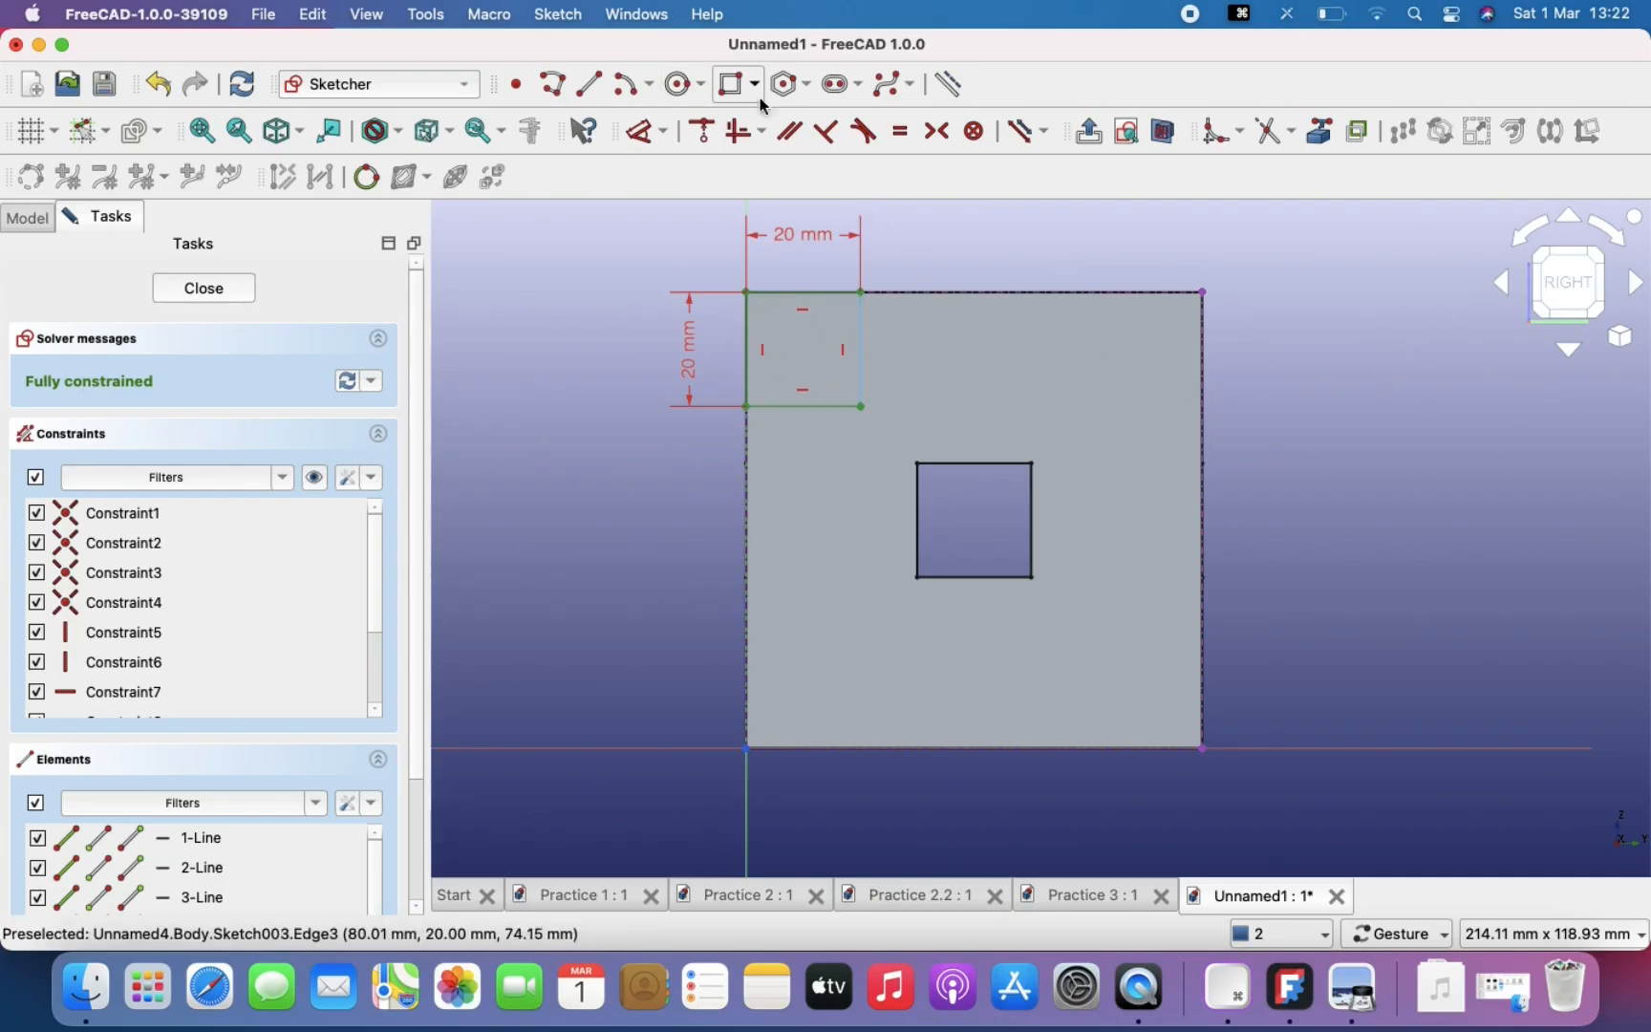
left_click(588, 84)
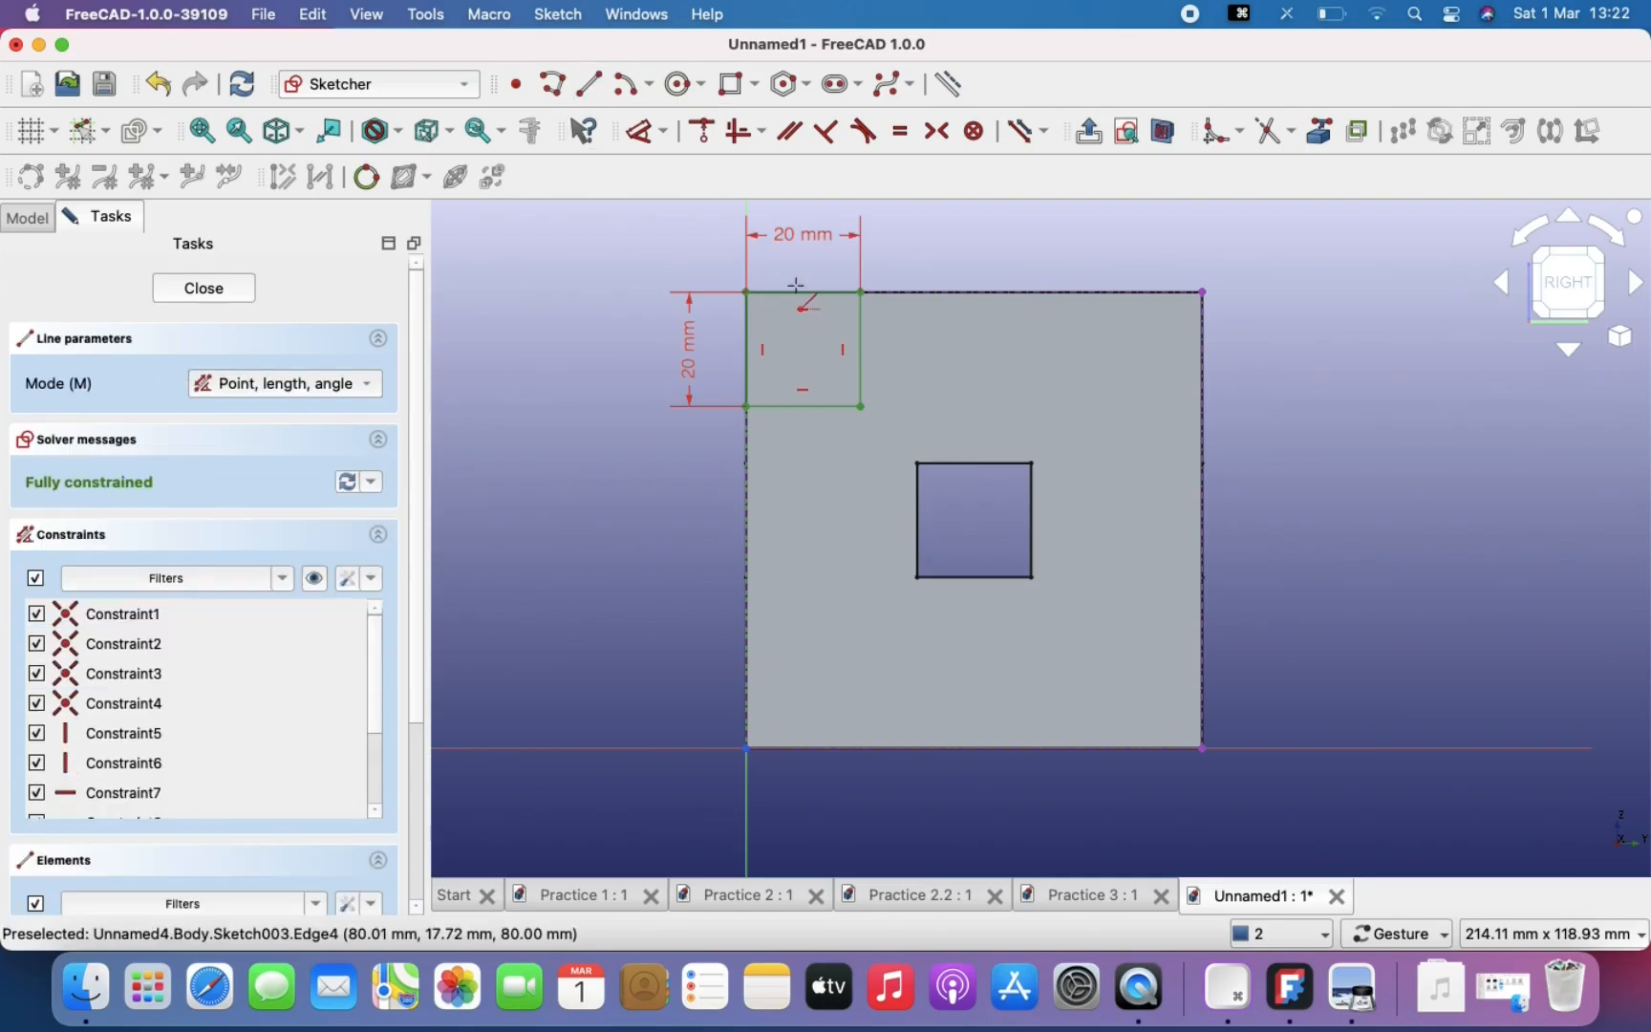
left_click(970, 291)
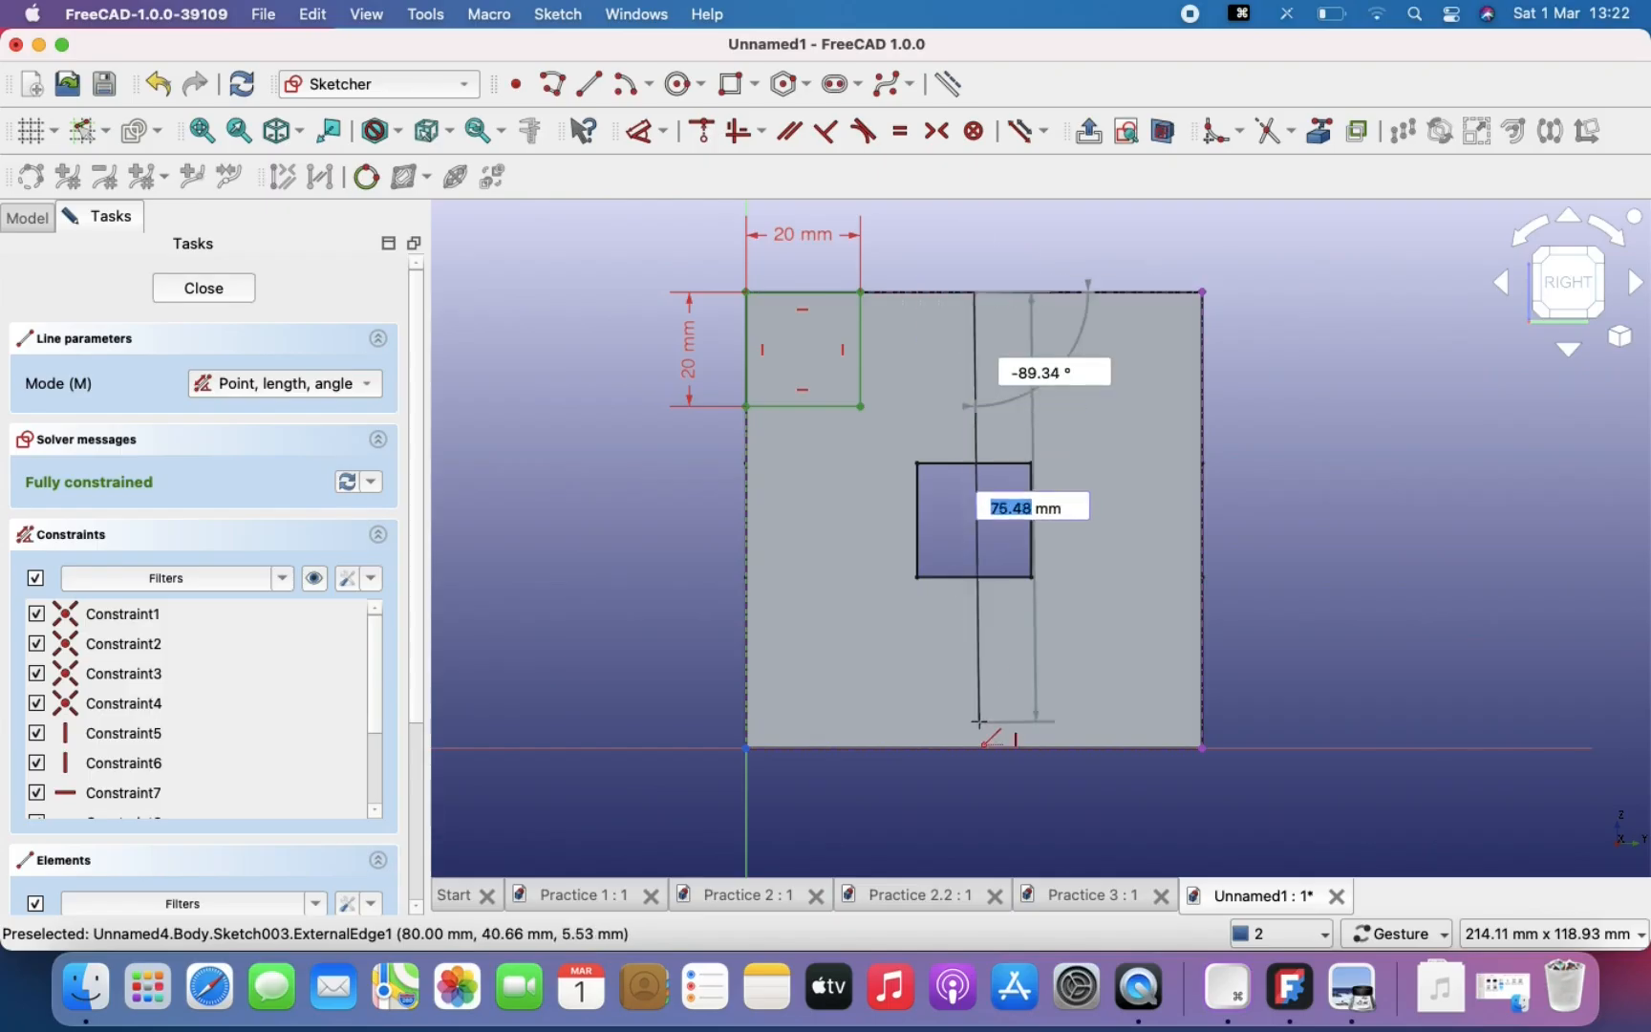
left_click(977, 749)
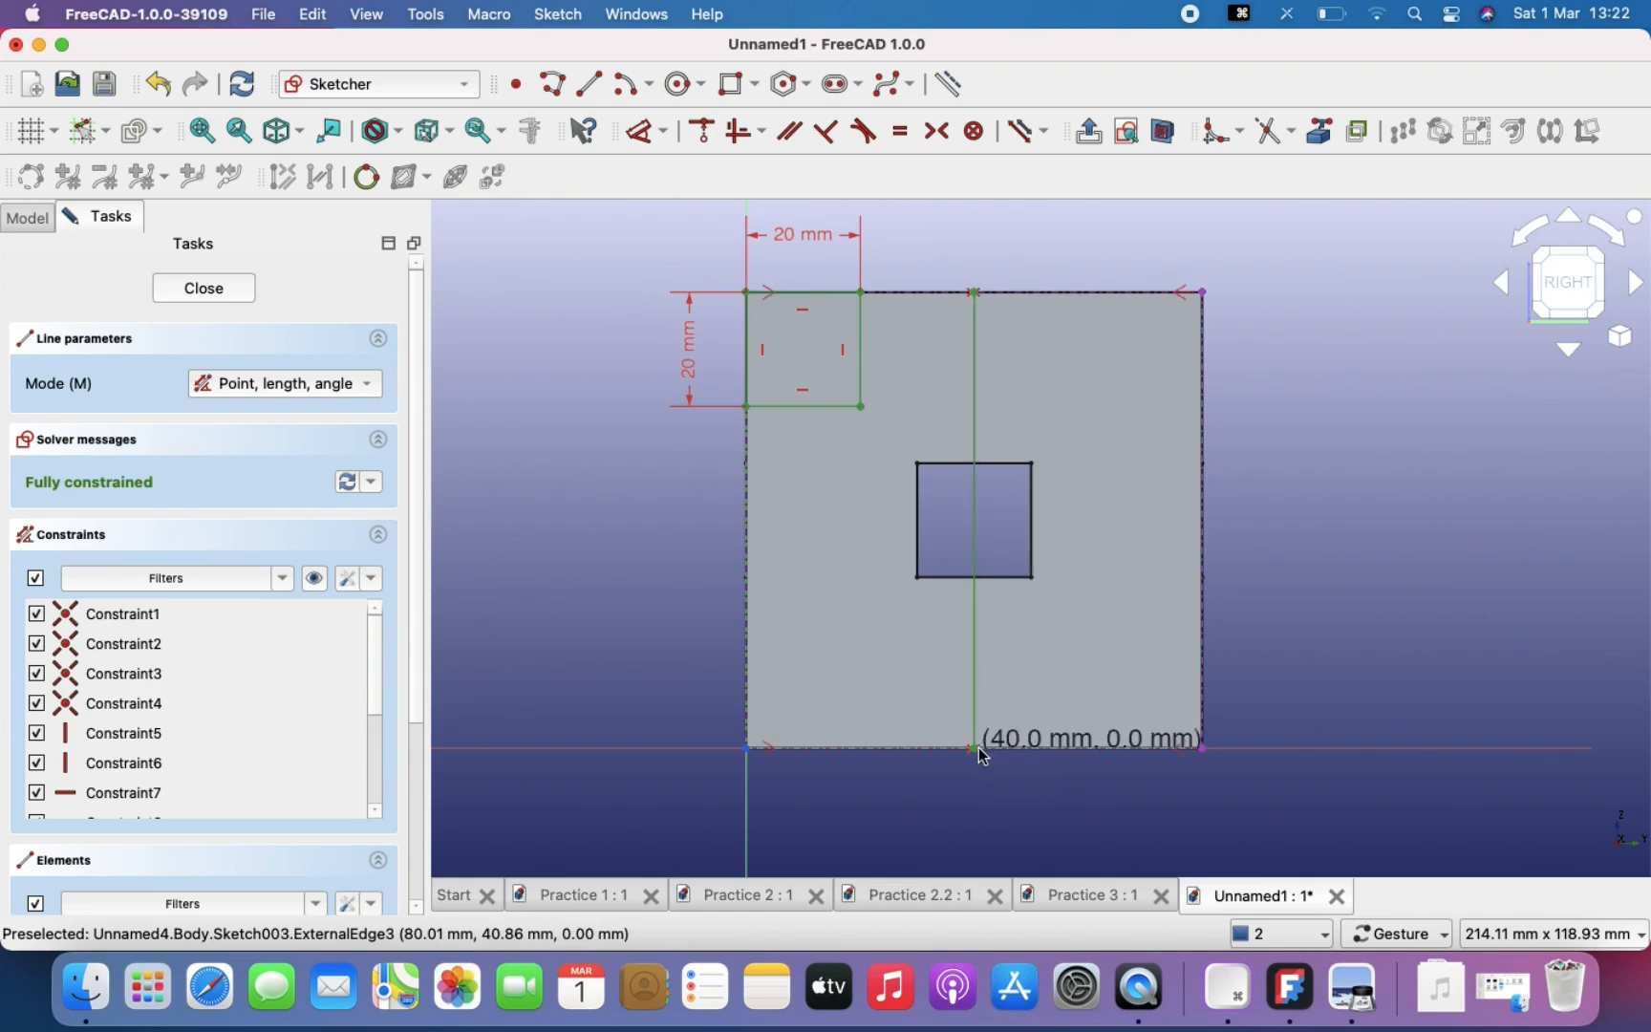
key("Escape")
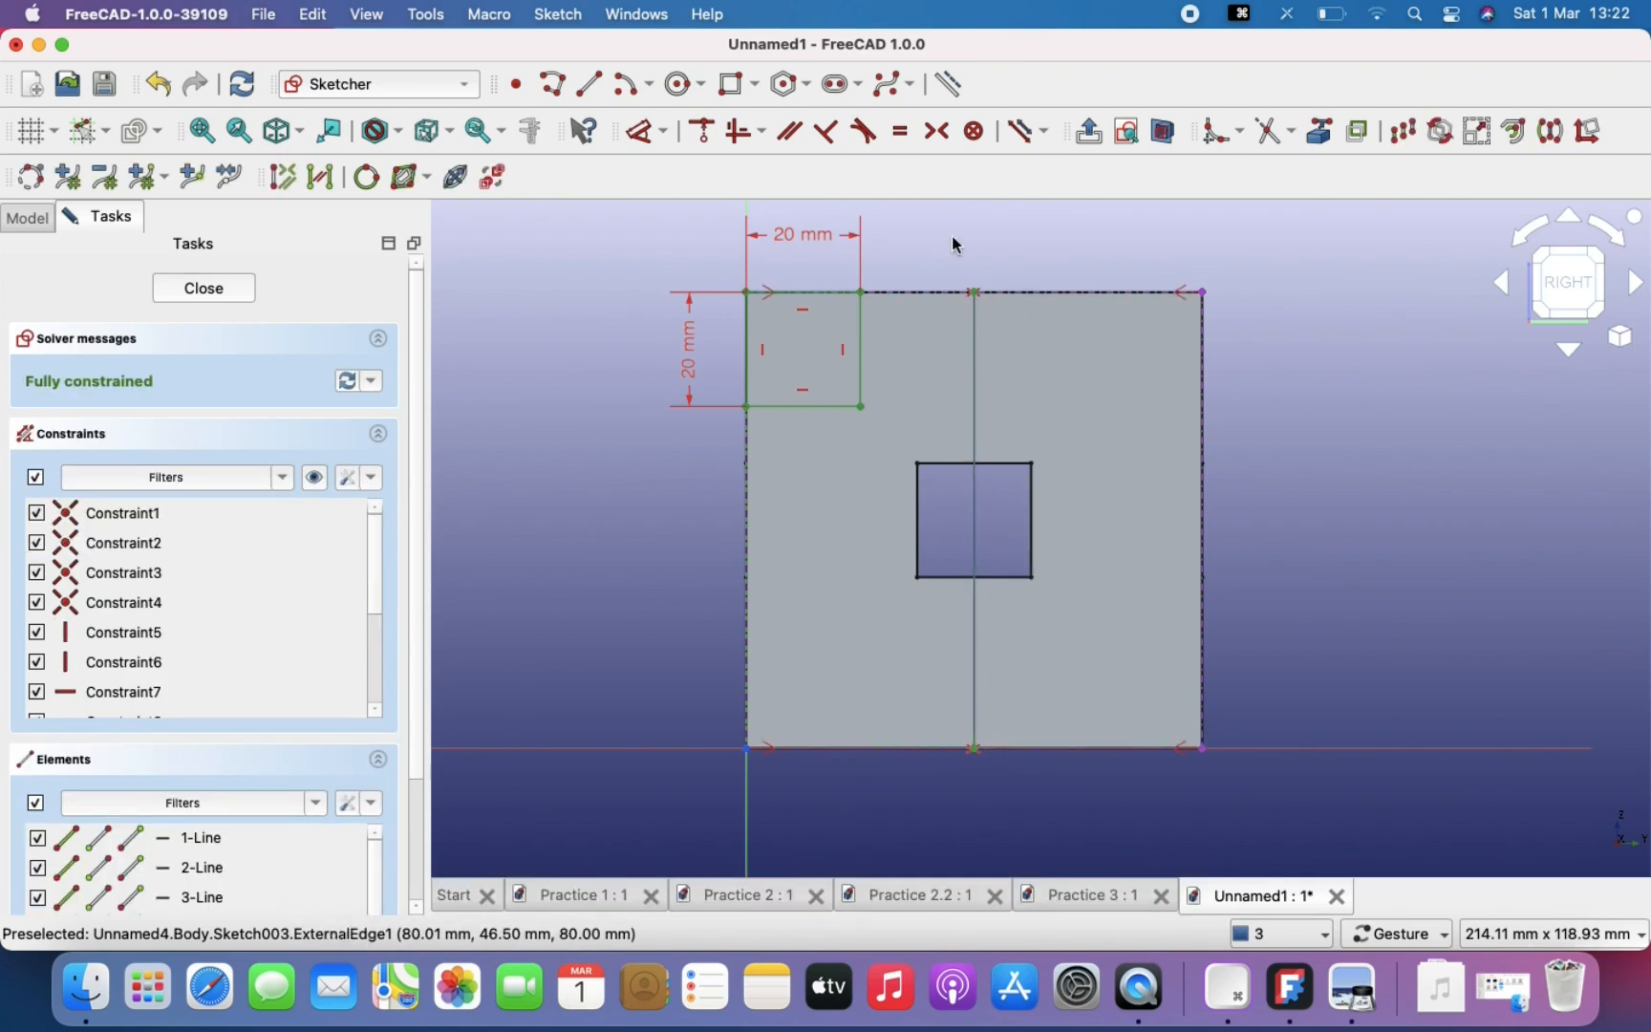
left_click(949, 86)
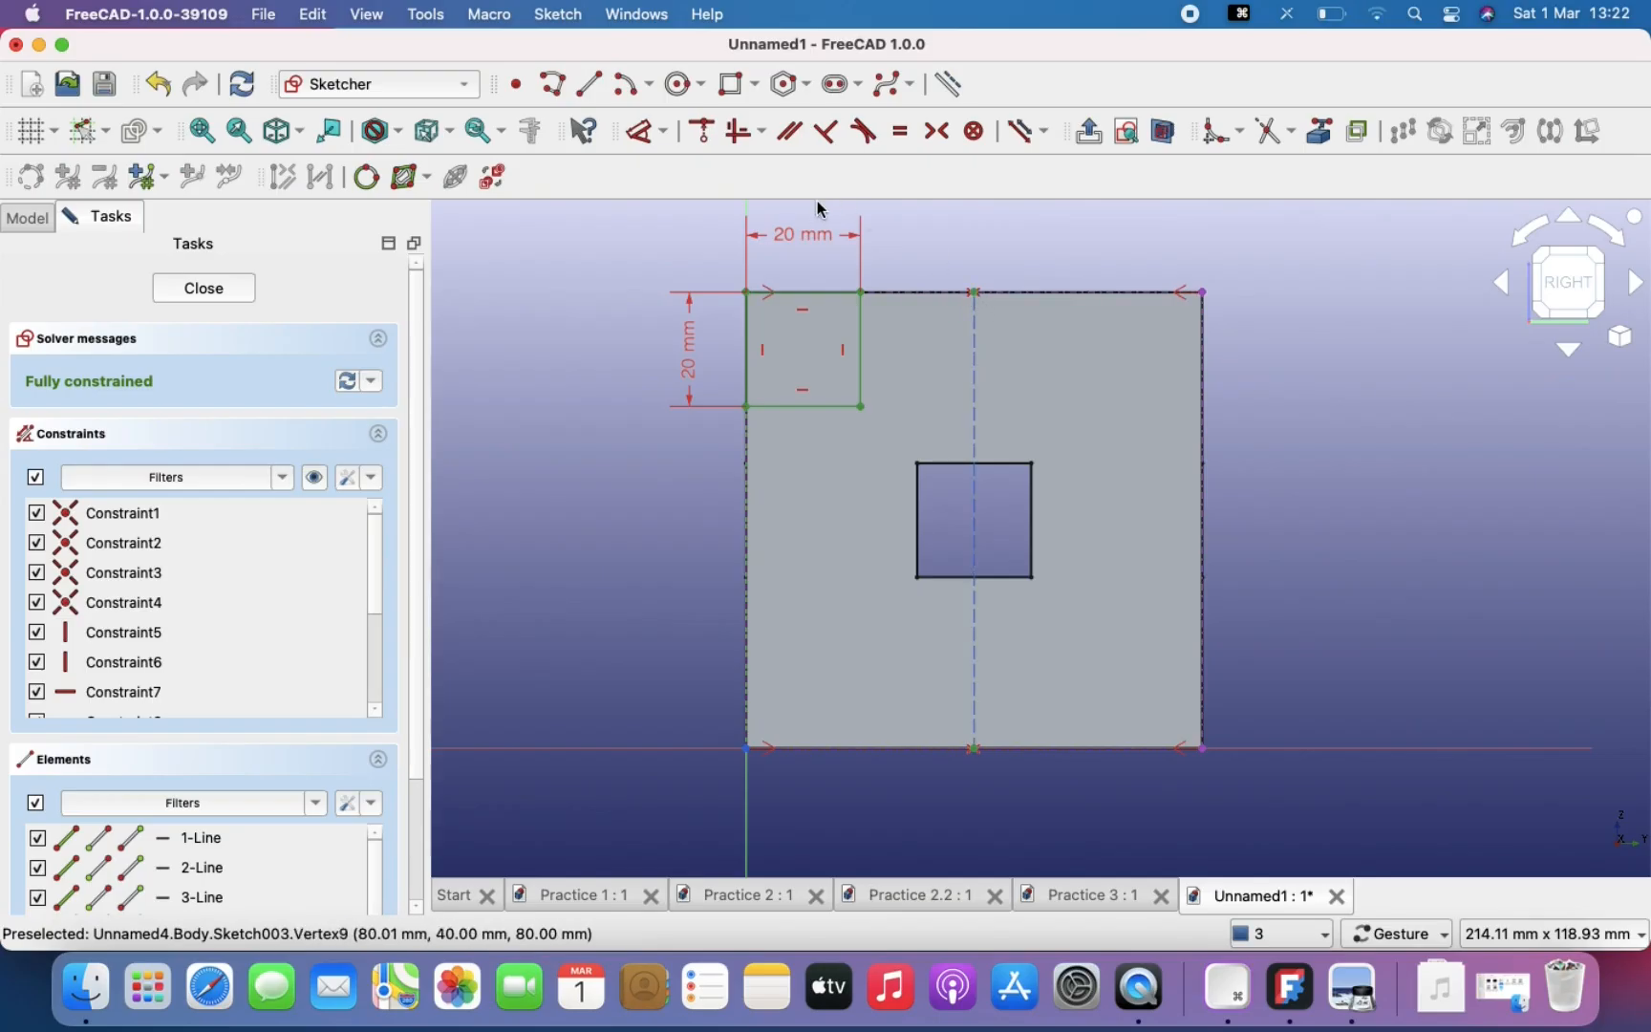
Step: Sketch a downward semicircular arc of about 7.6 mm radius centered on the upper end of the construction line, with both ends on the face's upper edge
left_click(626, 88)
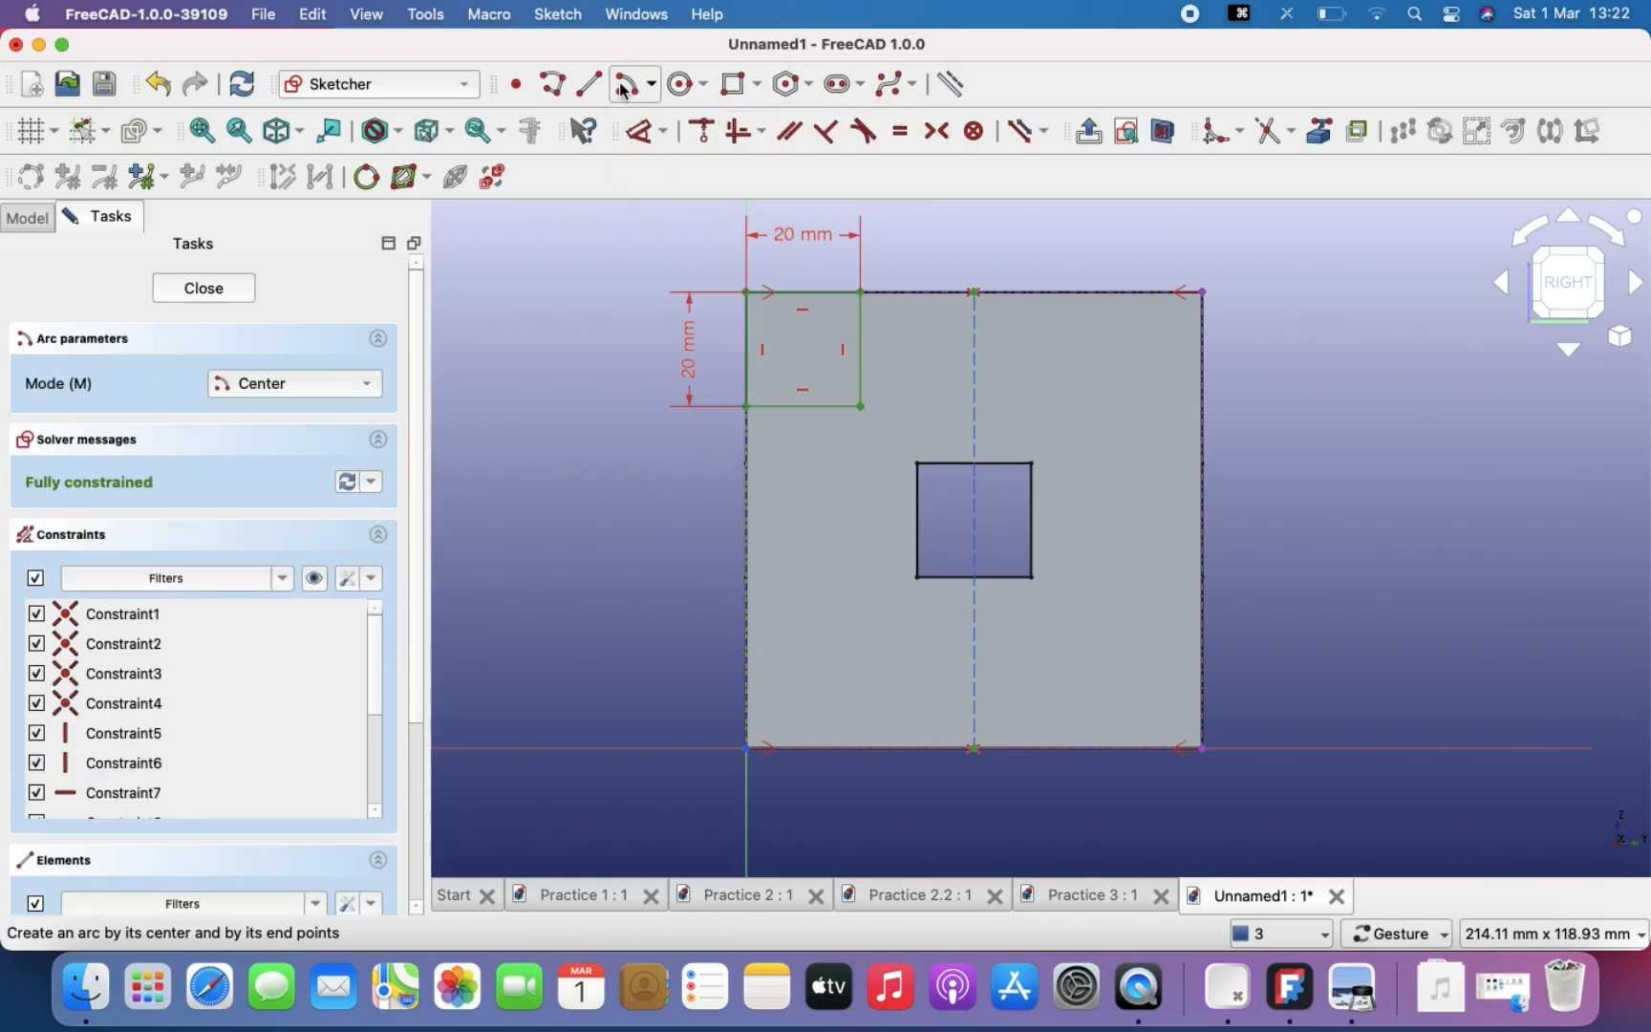
left_click(974, 292)
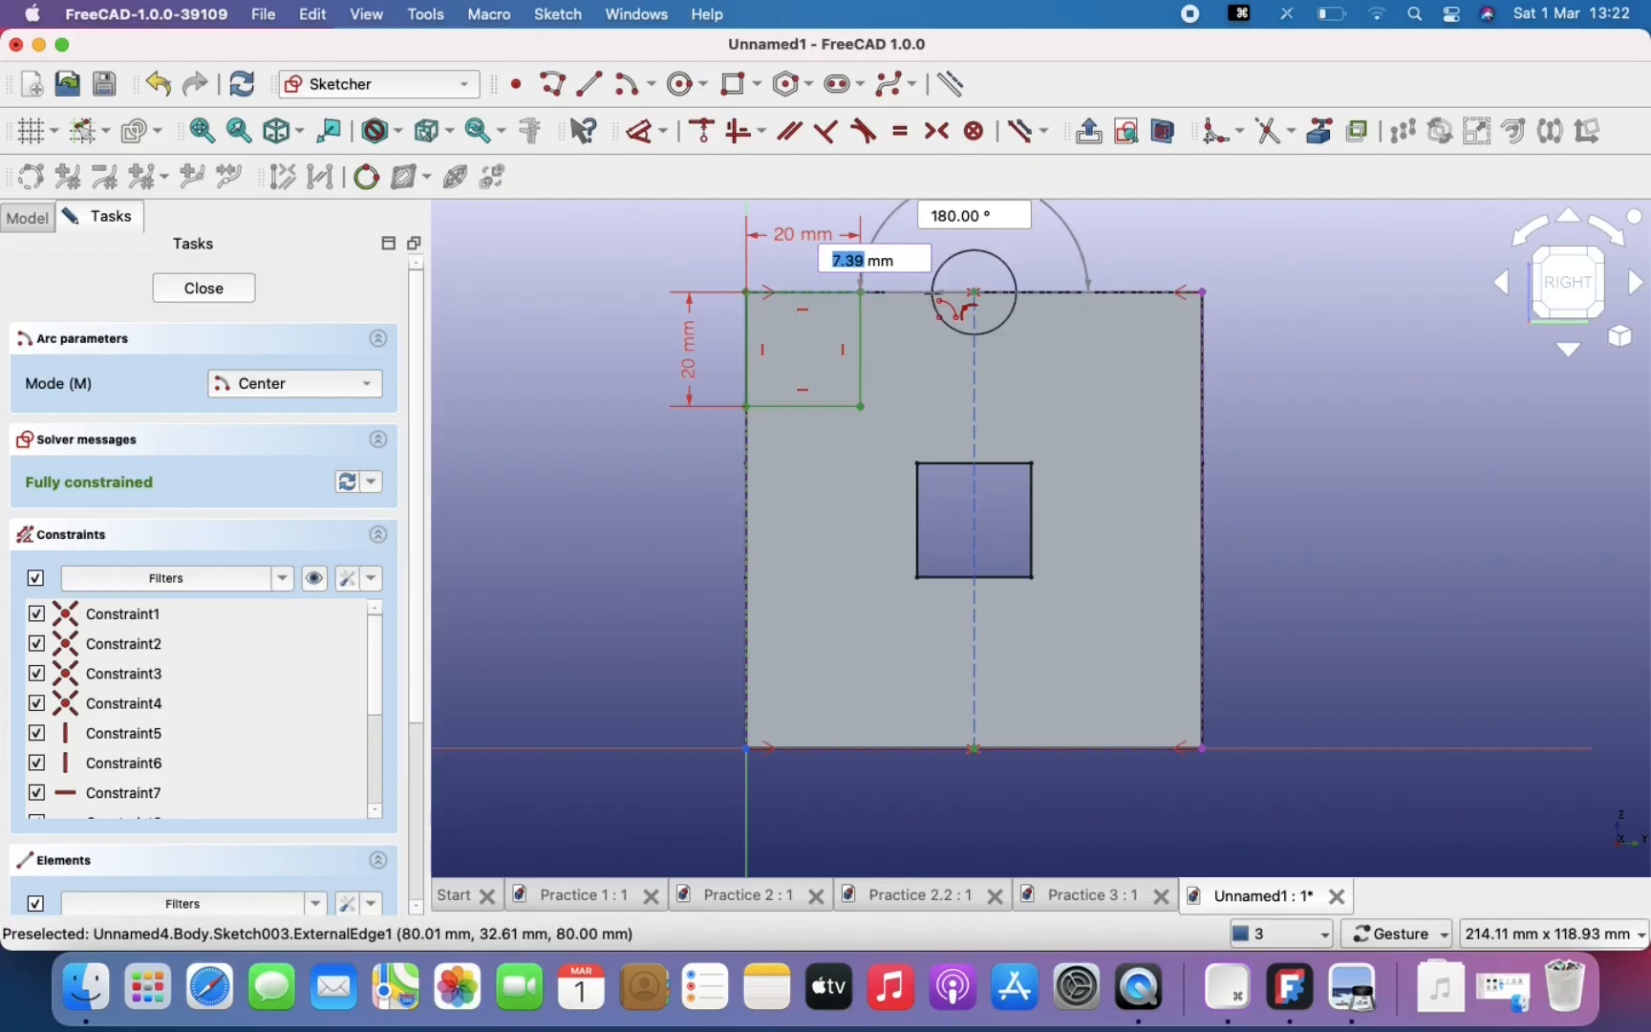
left_click(936, 292)
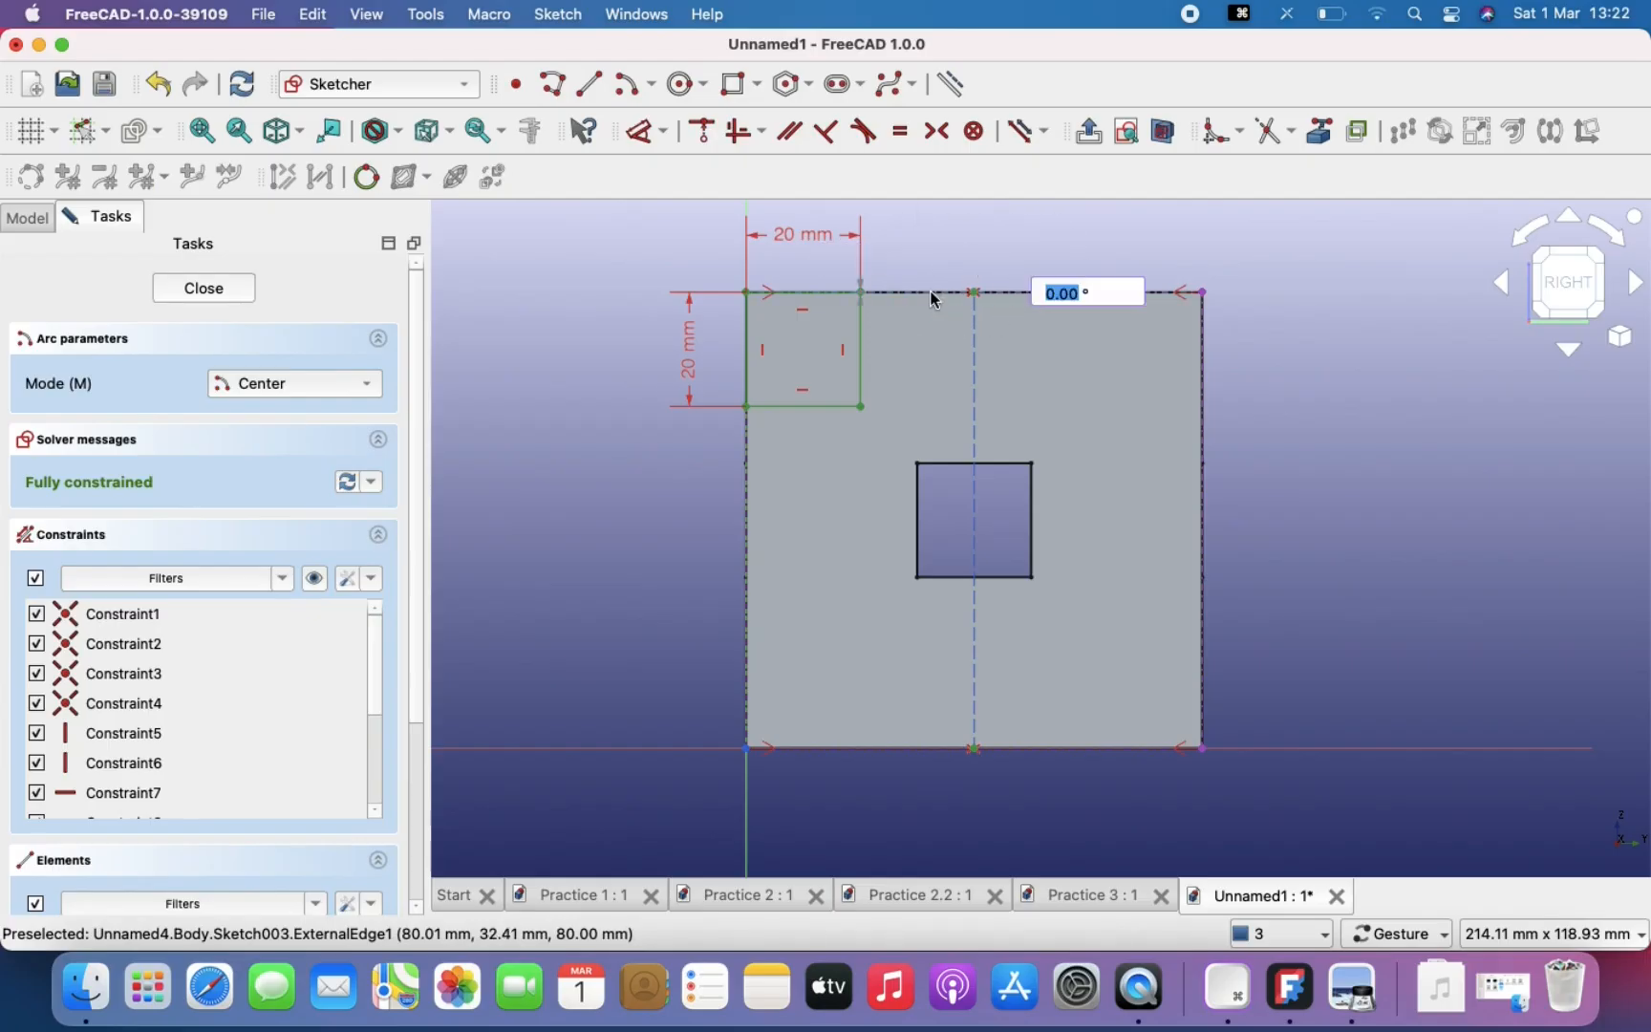
left_click(1018, 291)
right_click(1015, 345)
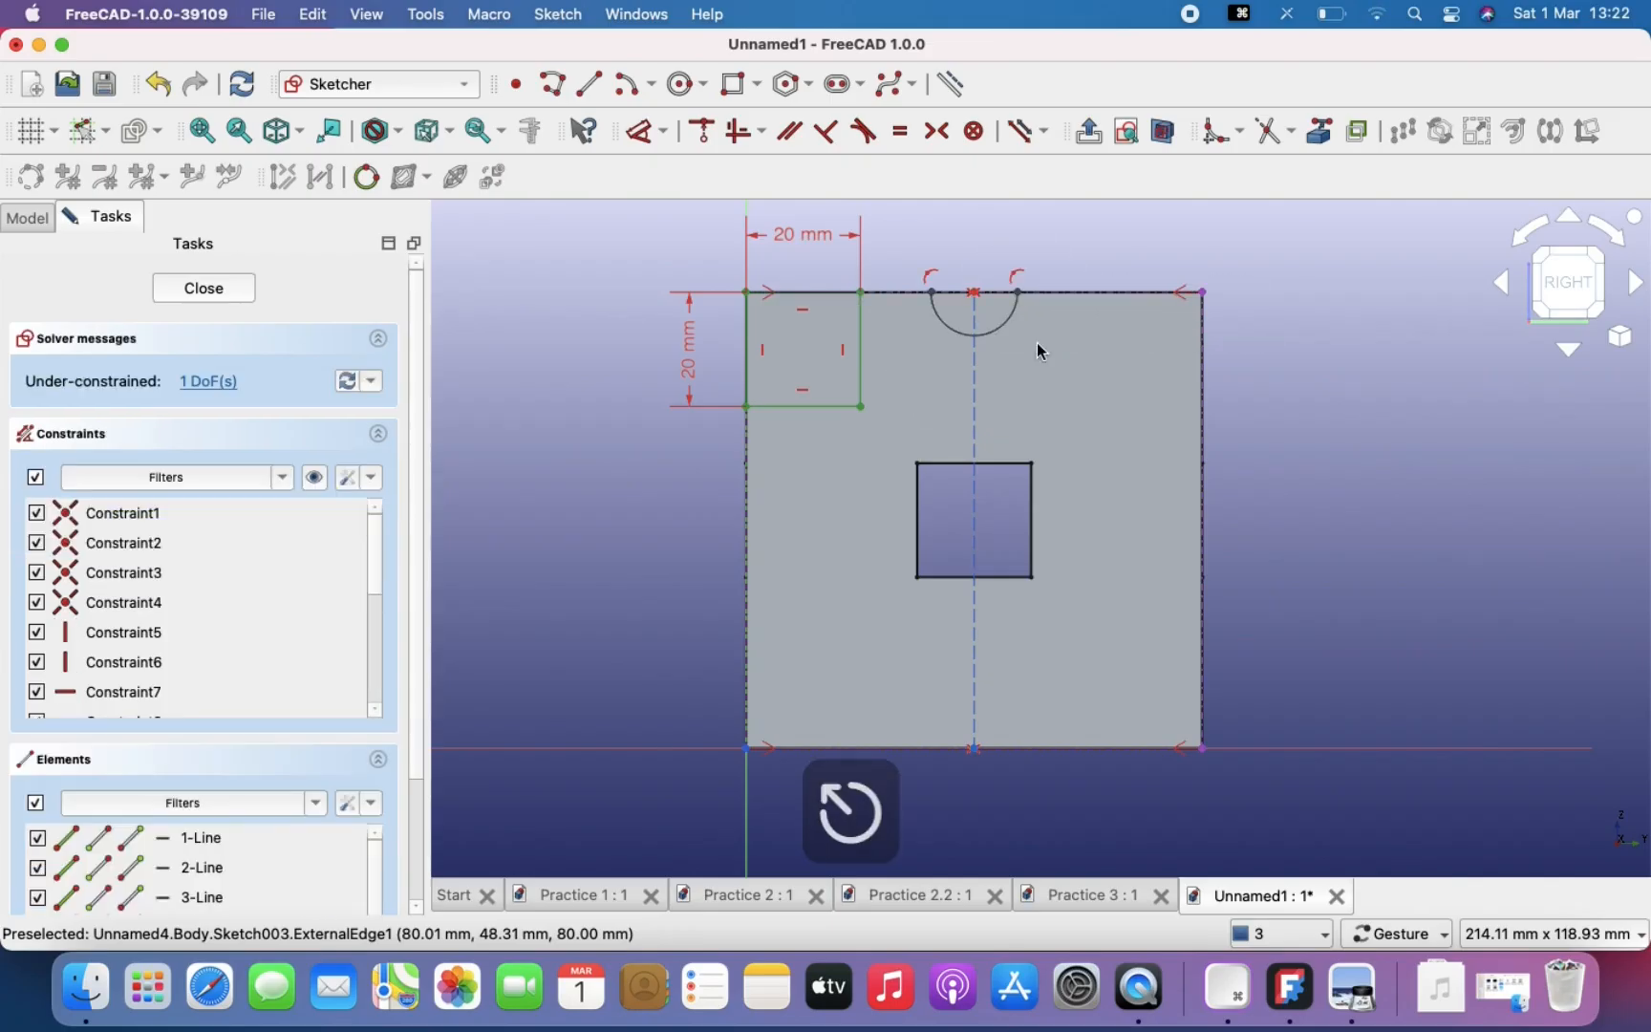
Step: Dimension the semicircular arc with a radius of 5 mm
key("d")
left_click(1003, 324)
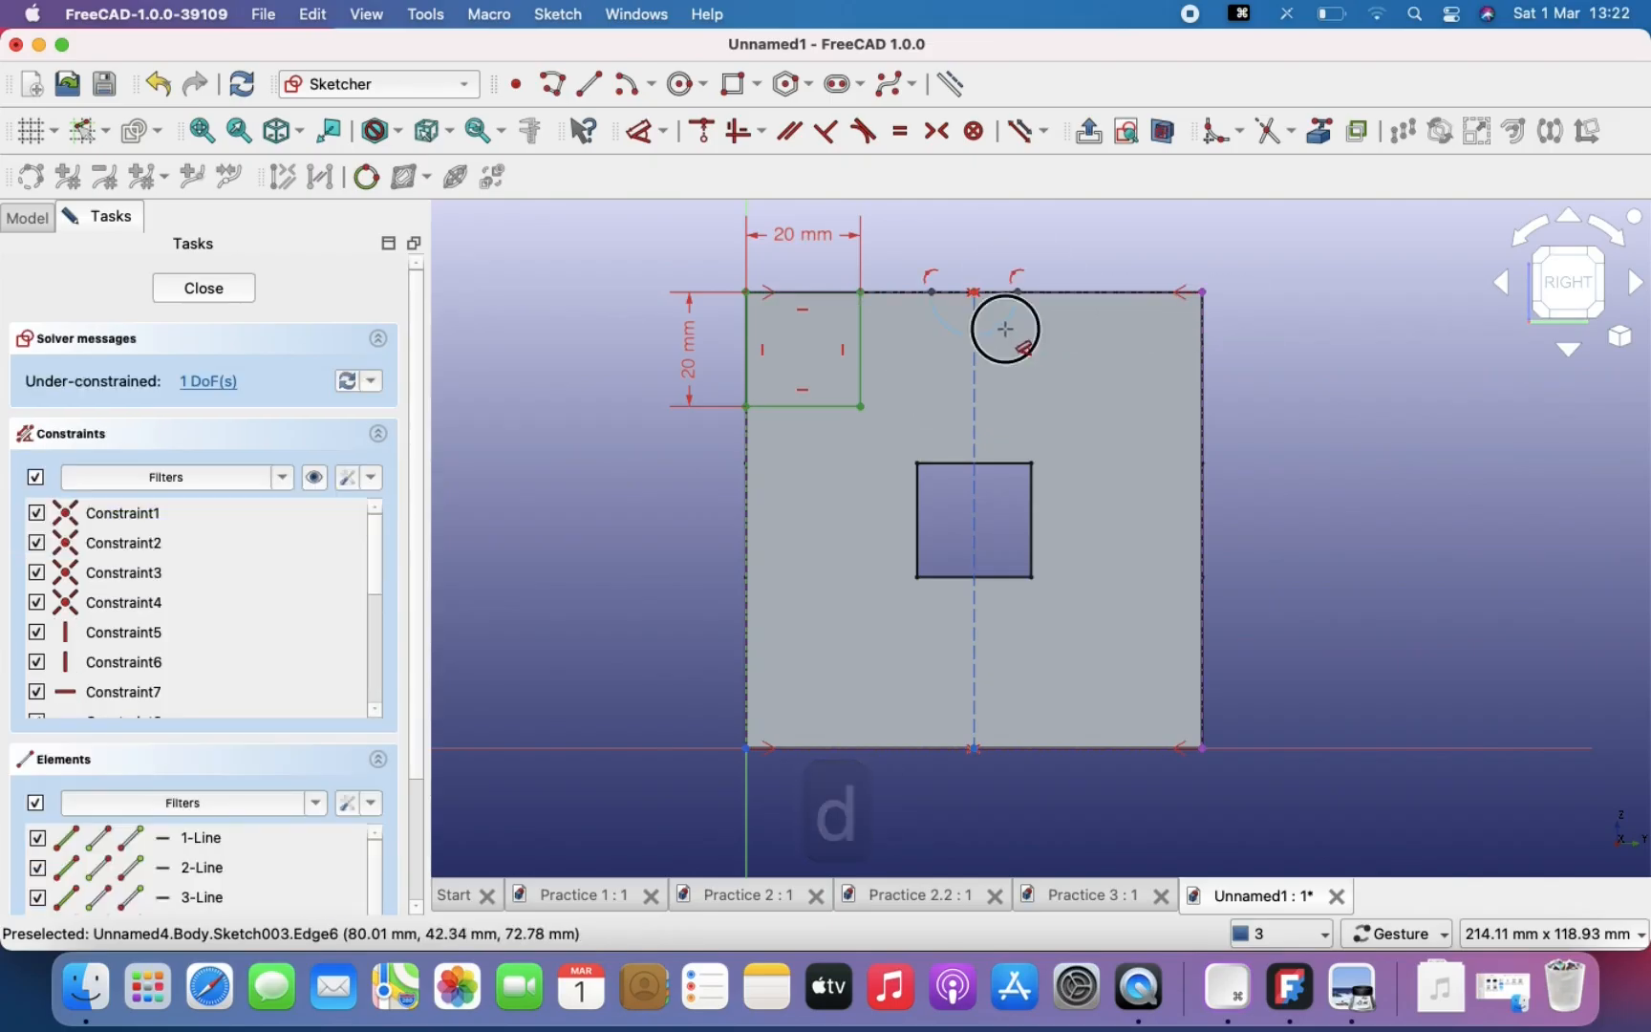
left_click(1070, 240)
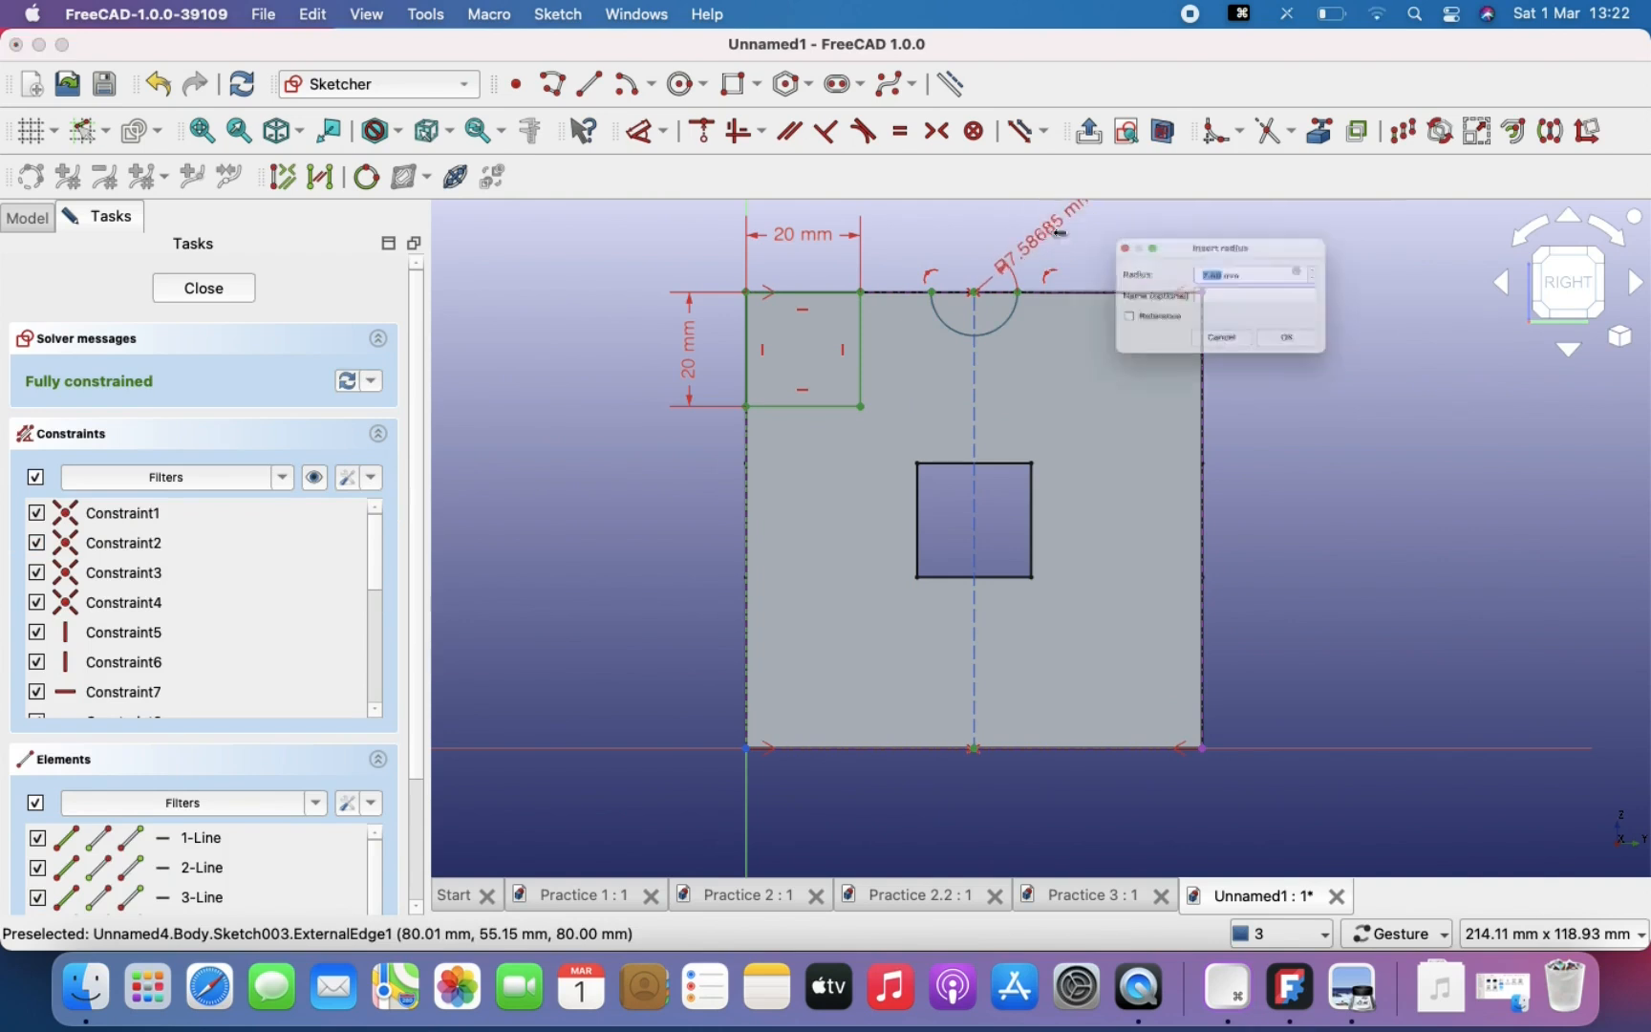
type("5")
key("Return")
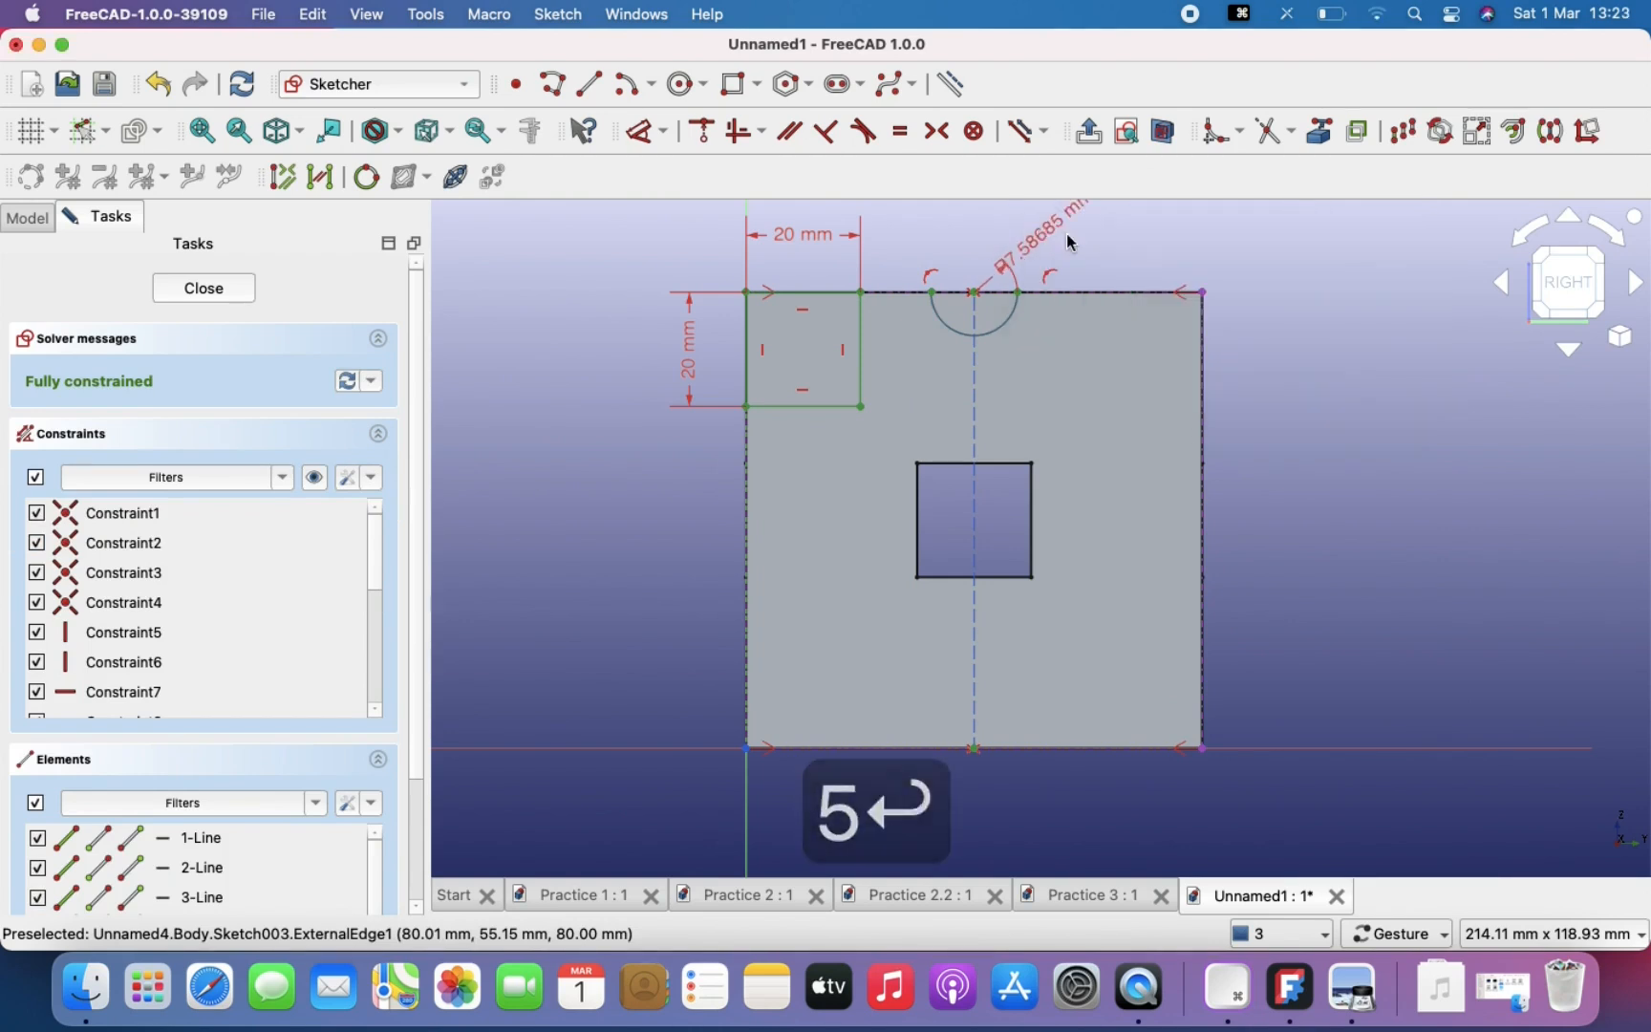
Step: Check the corner cutout and groove layout of the block drawing in Preview, and return to the sketch in FreeCAD
scroll(1111, 375, "up", 1)
scroll(1111, 373, "up", 1)
scroll(1110, 373, "down", 2)
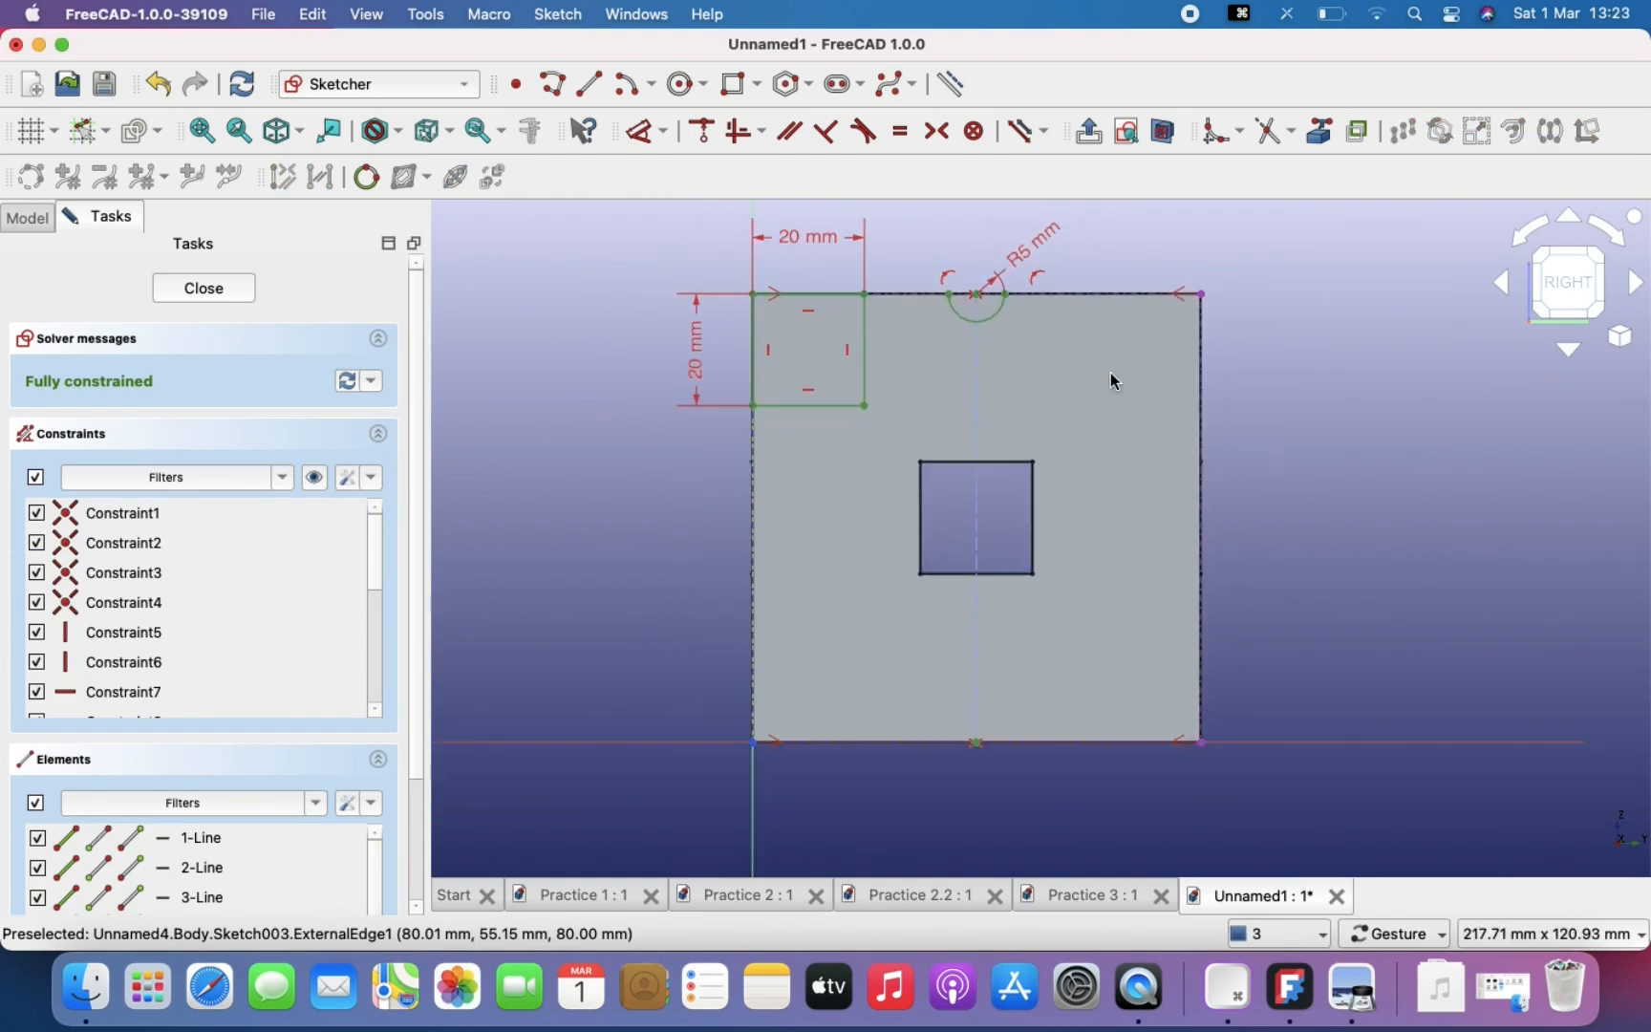
left_click(1357, 1003)
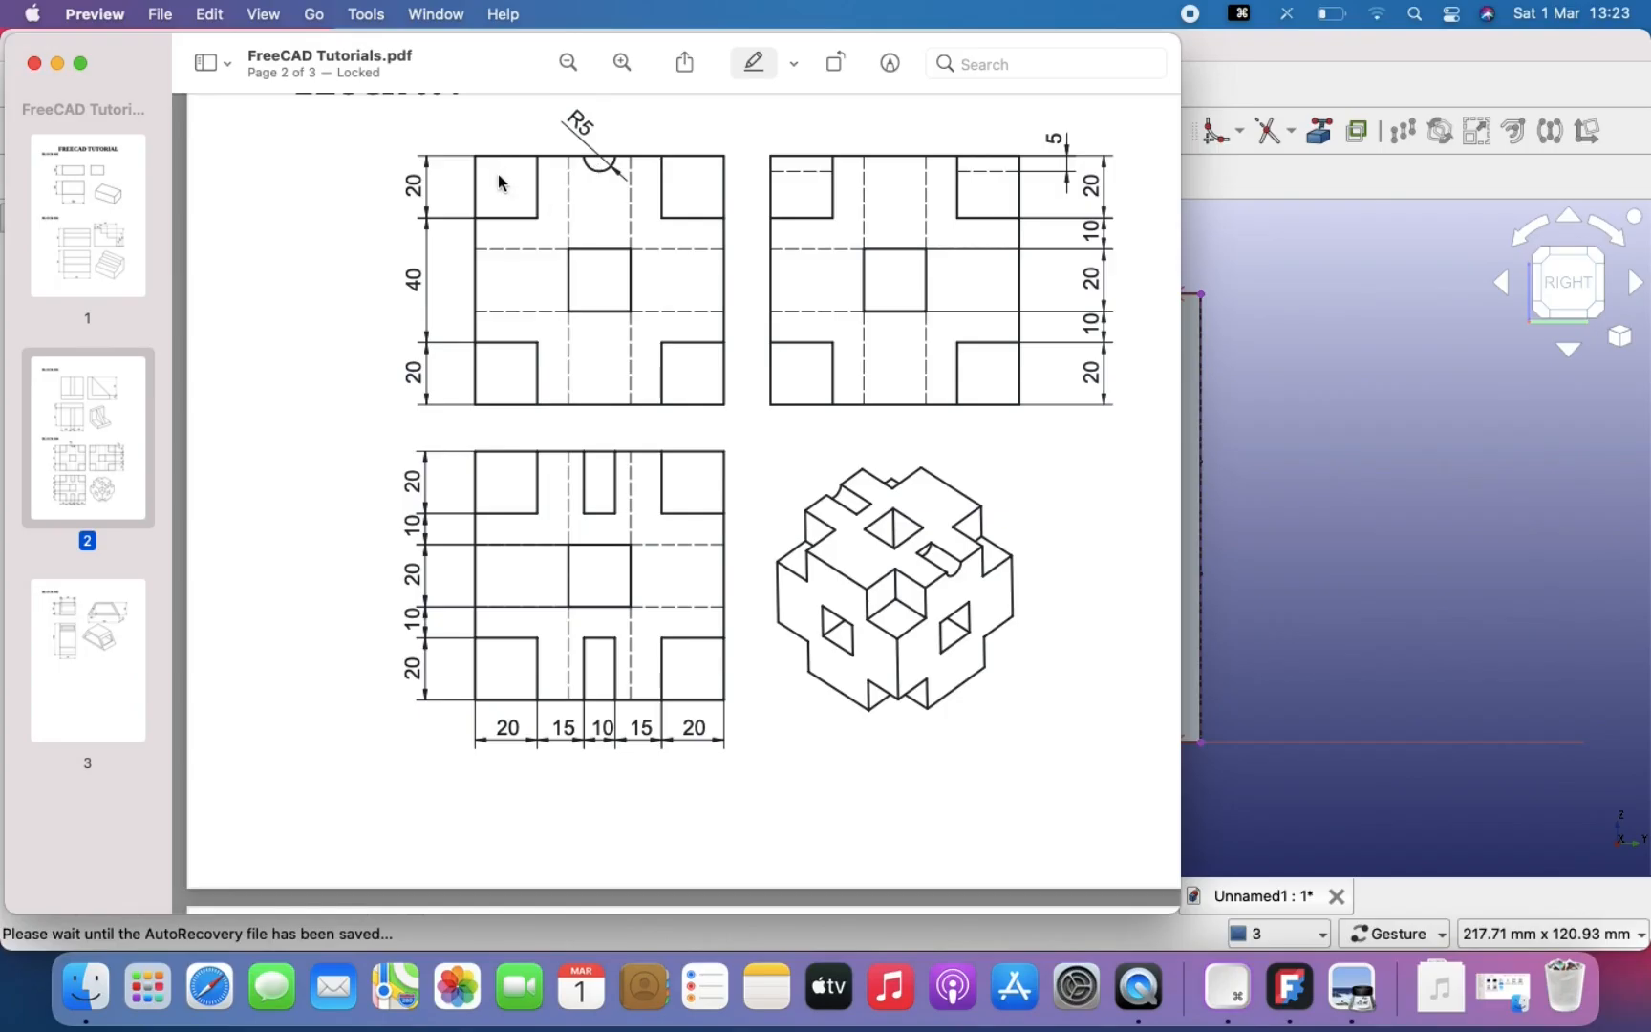
left_click(1444, 503)
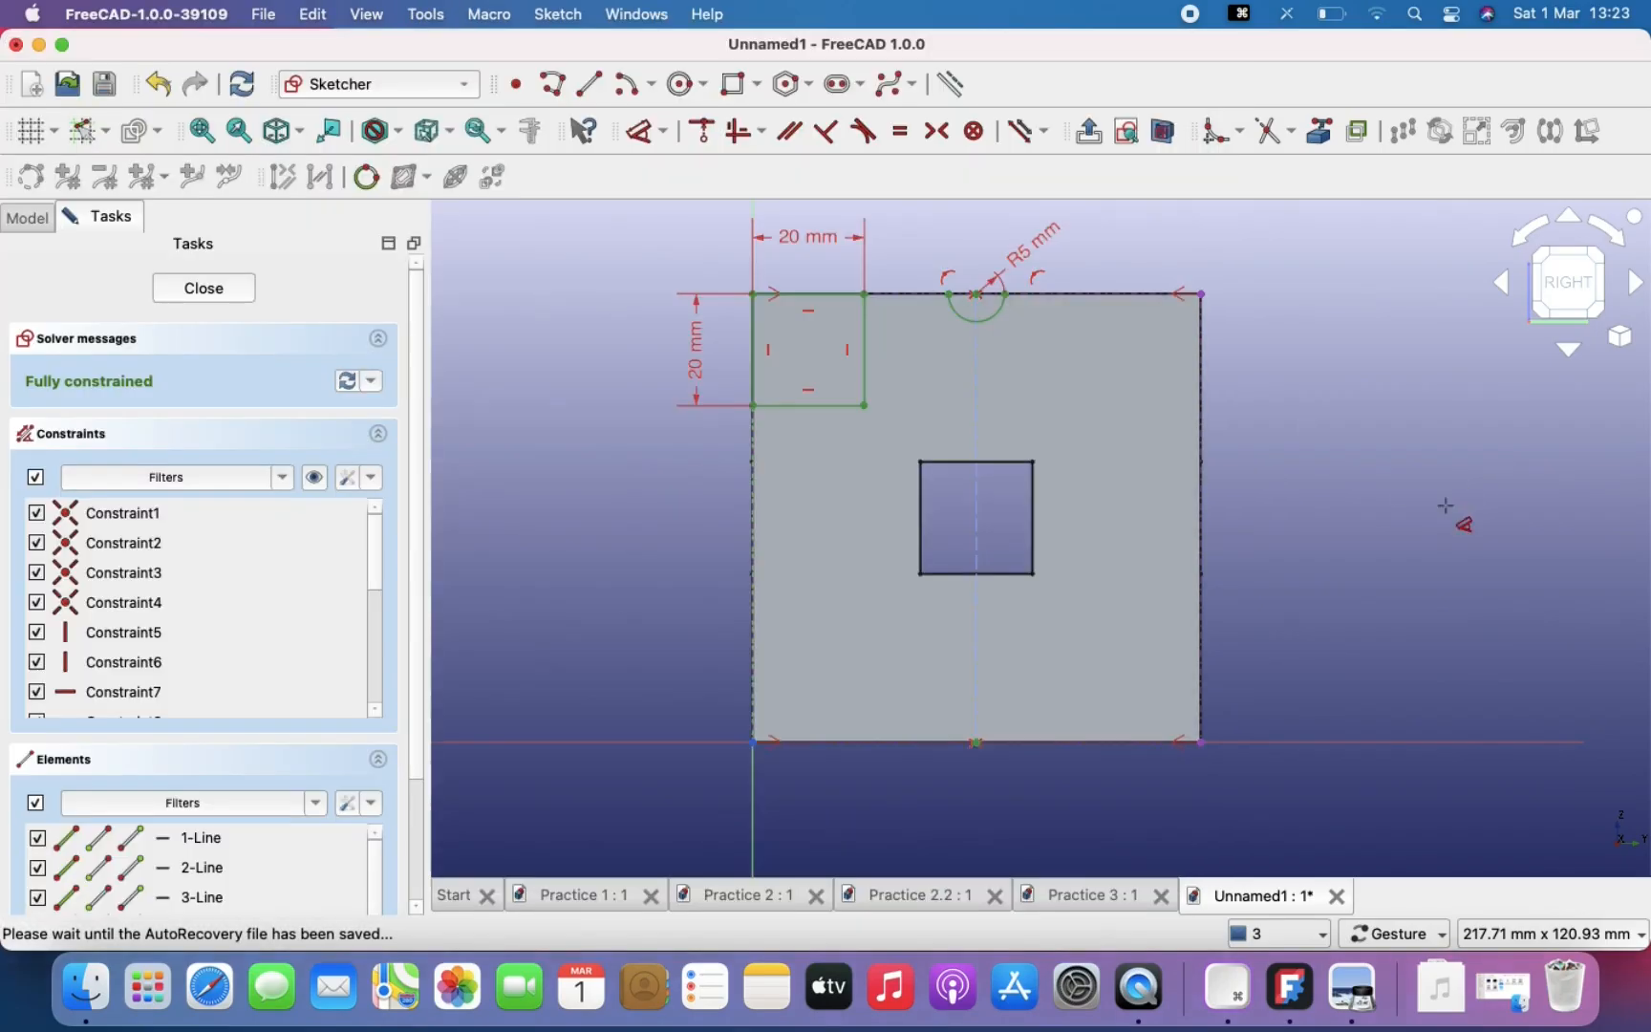
key("Escape")
right_click_drag(1321, 473, 1316, 531)
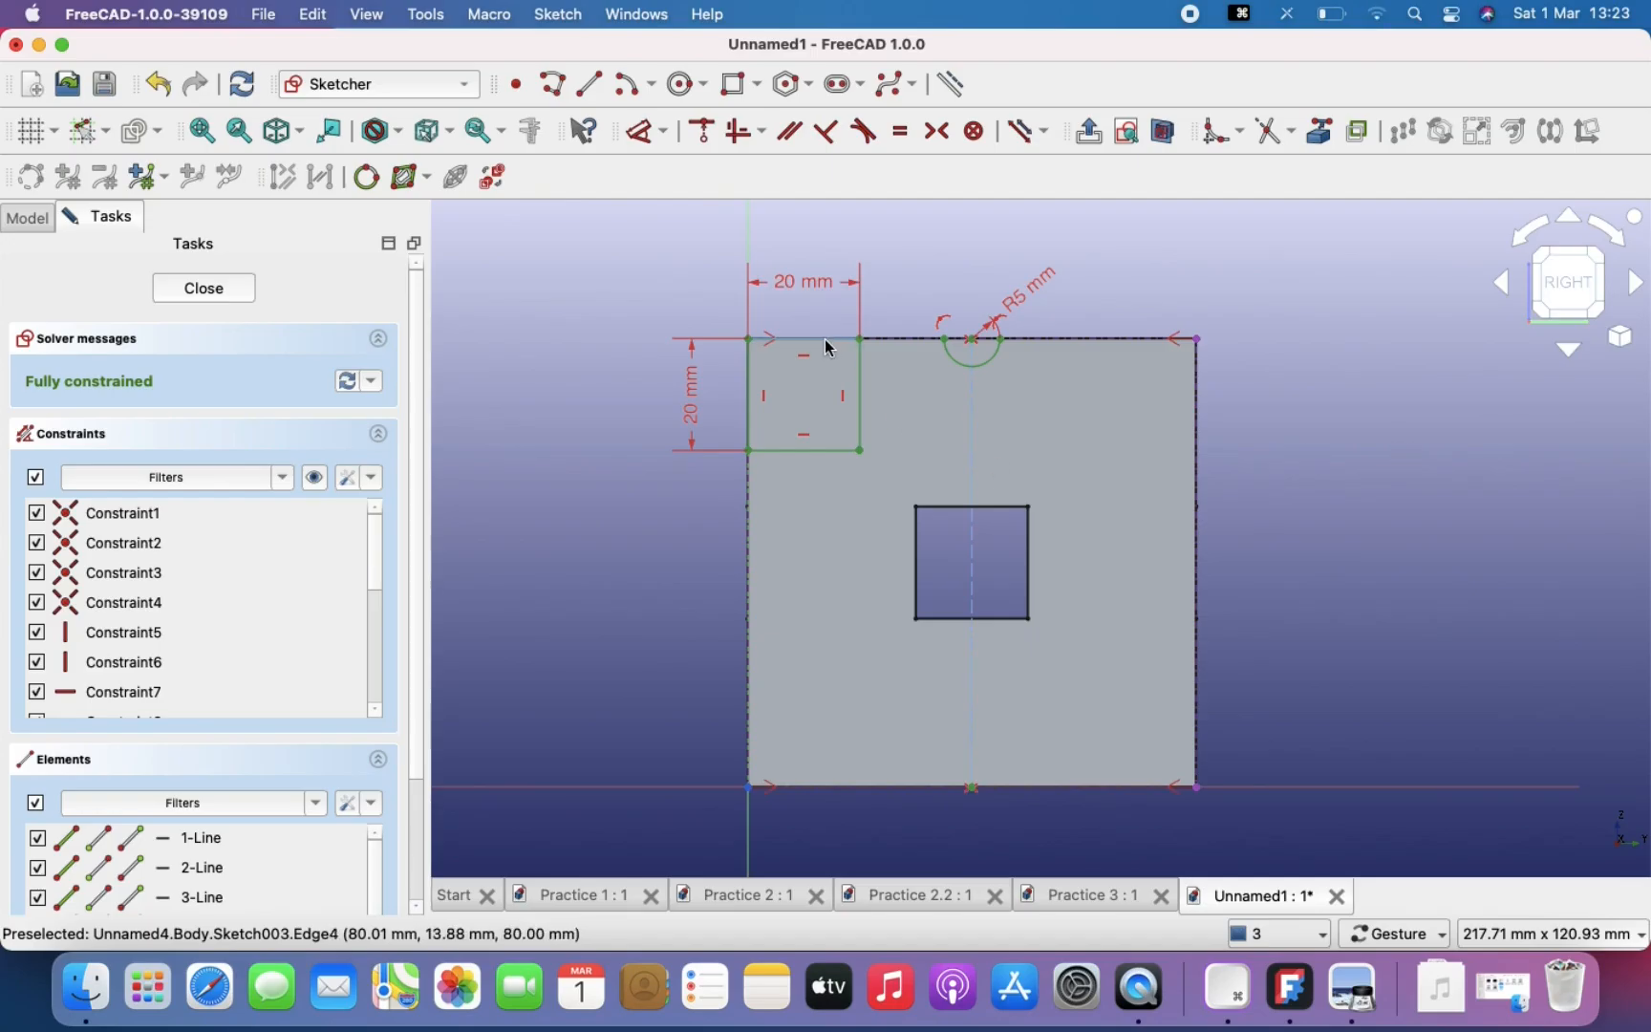
Step: Mirror the upper-left 20 mm square across the vertical construction line without creating symmetry constraints
left_click(749, 401)
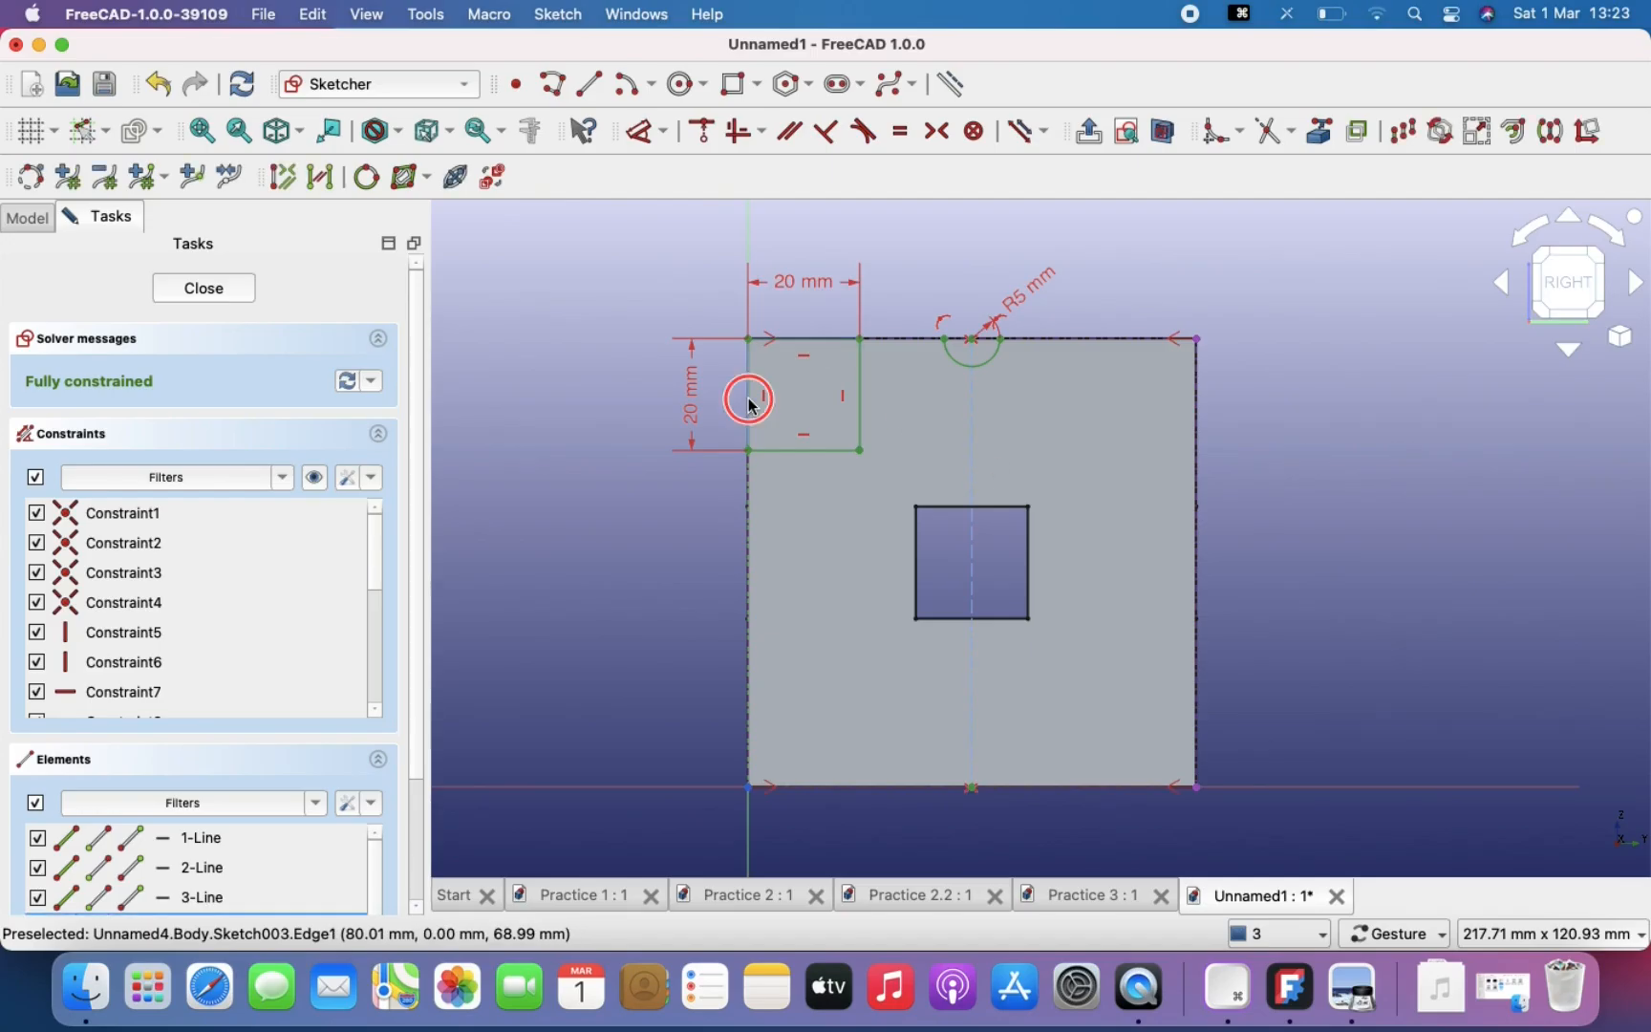
left_click(792, 449)
left_click(859, 414)
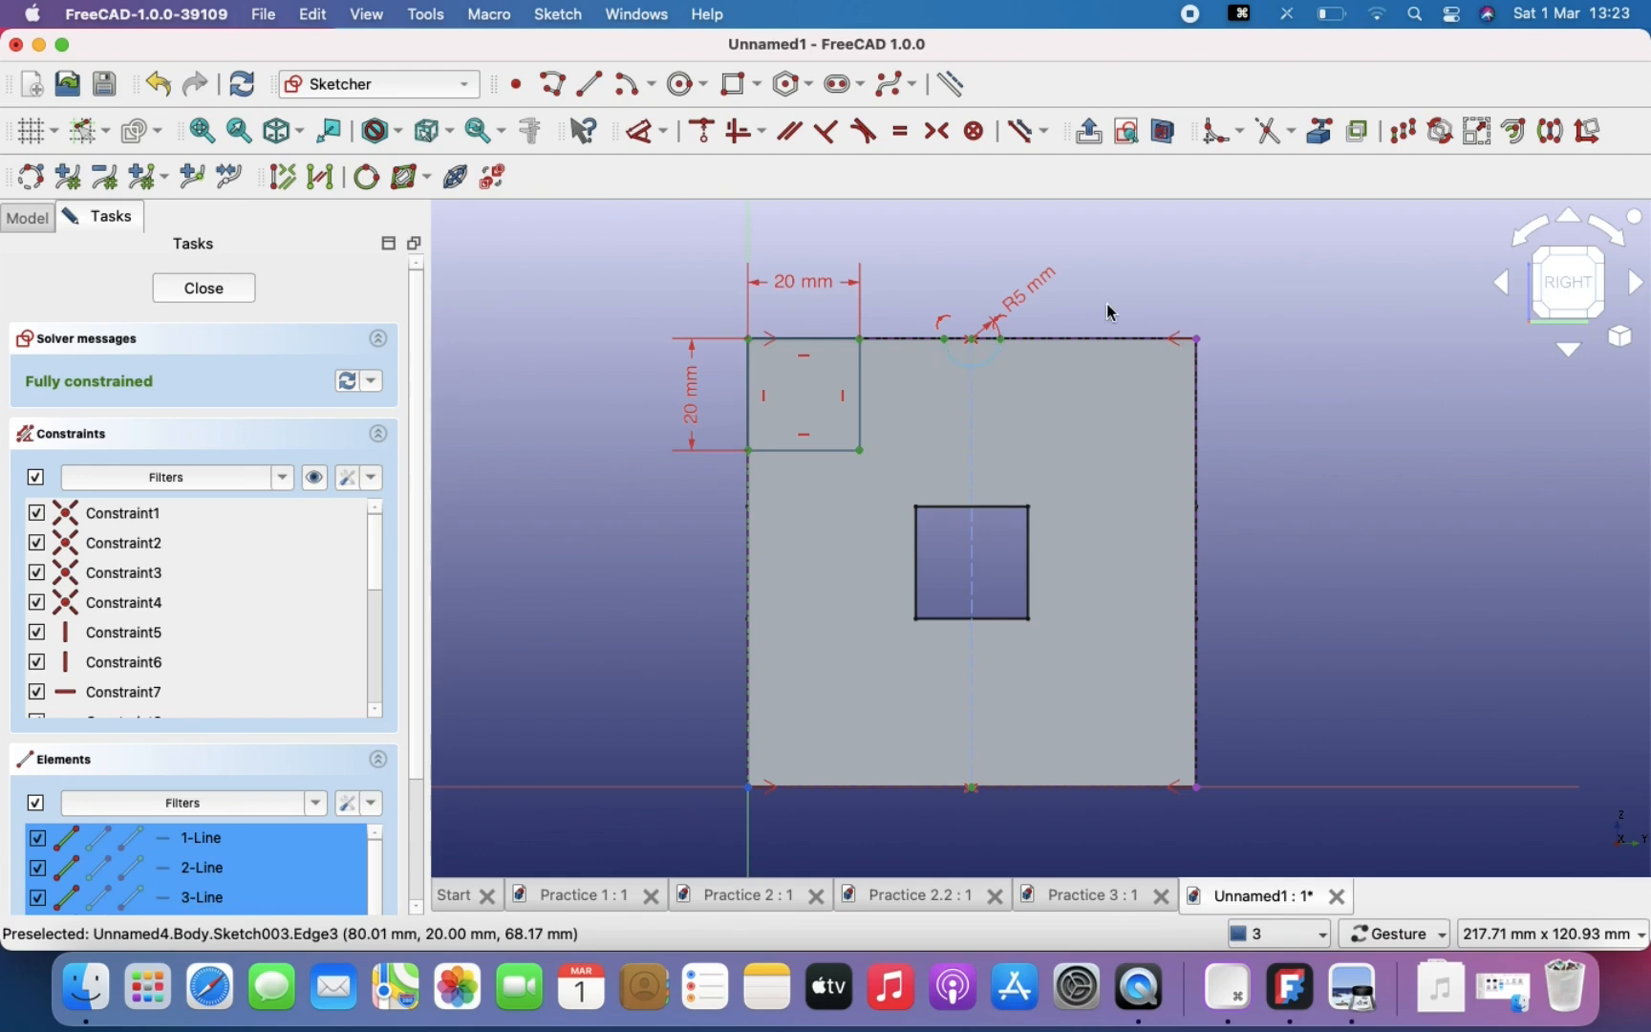
left_click(1552, 131)
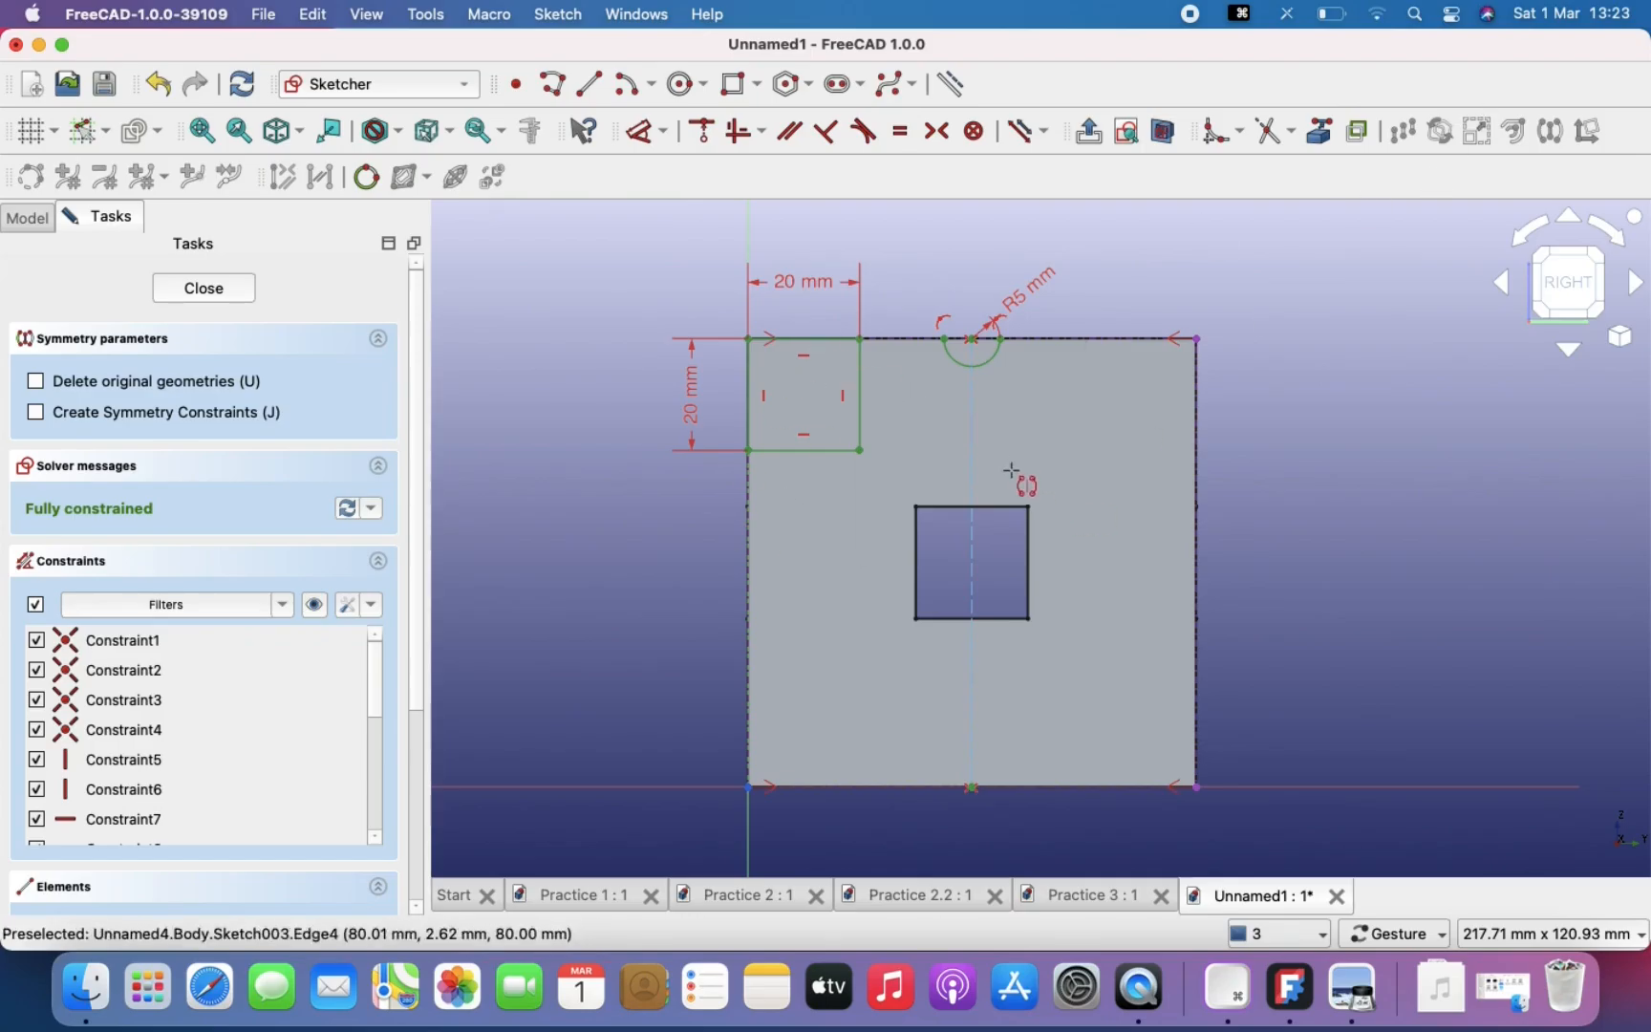
left_click(973, 450)
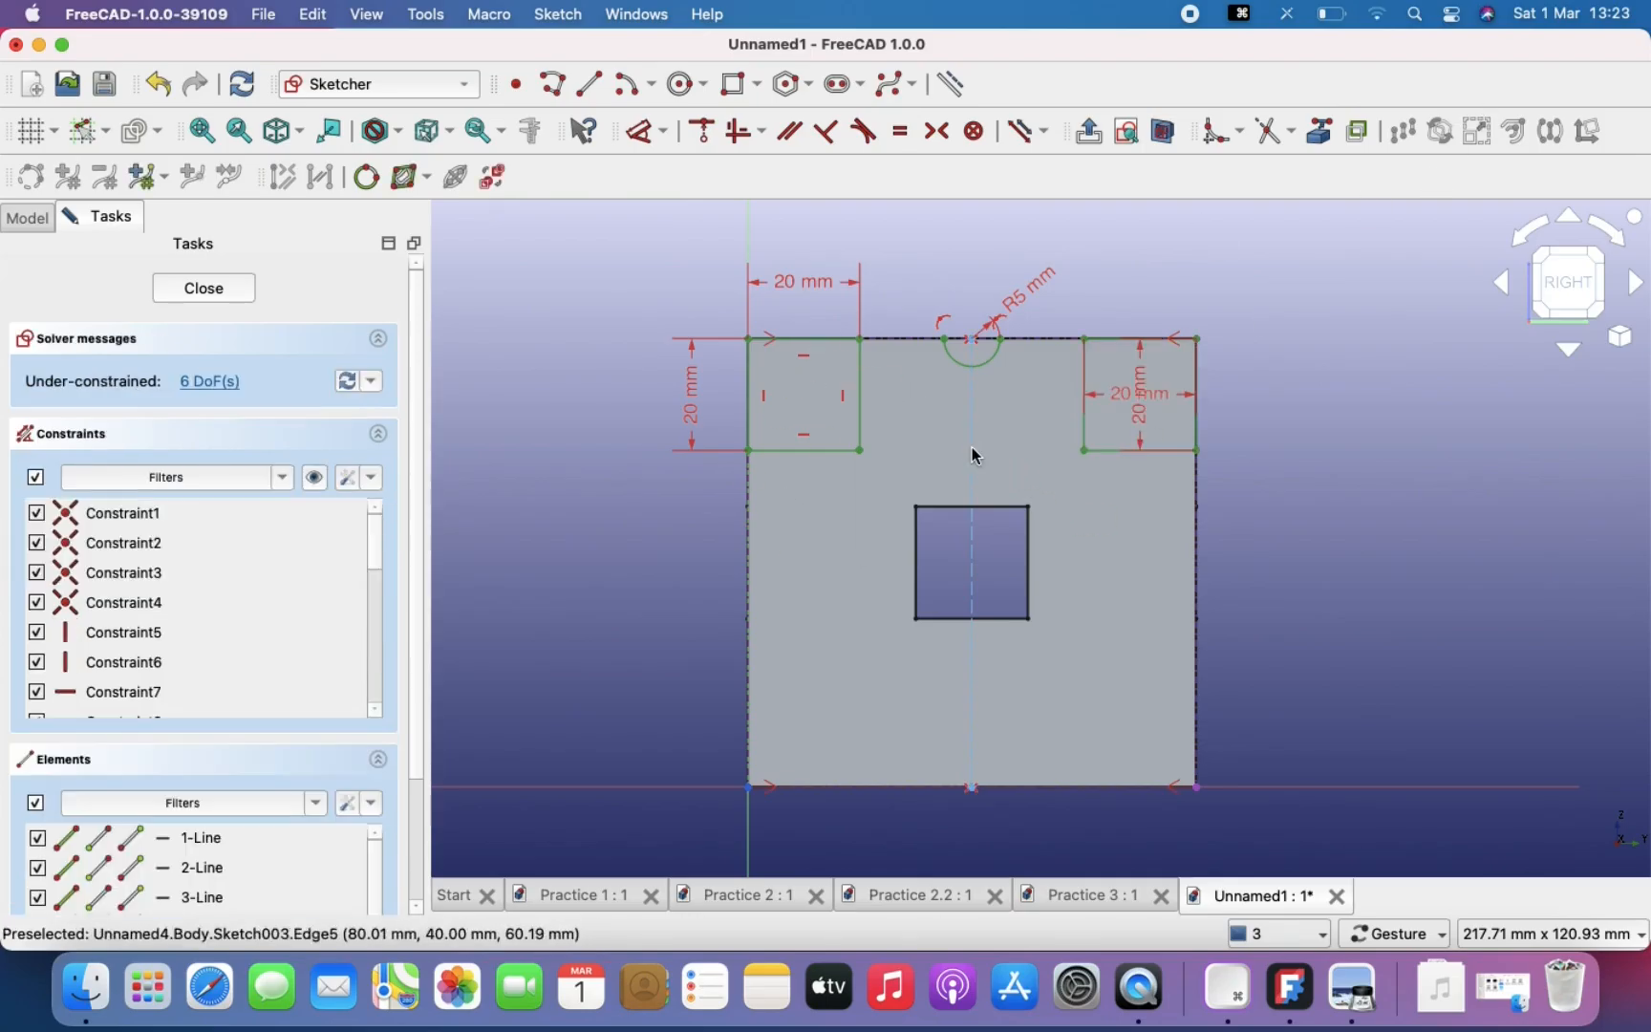
Step: Leave and reopen the right-face sketch and undo the mirrored copy of the corner square
scroll(213, 405, "down", 3)
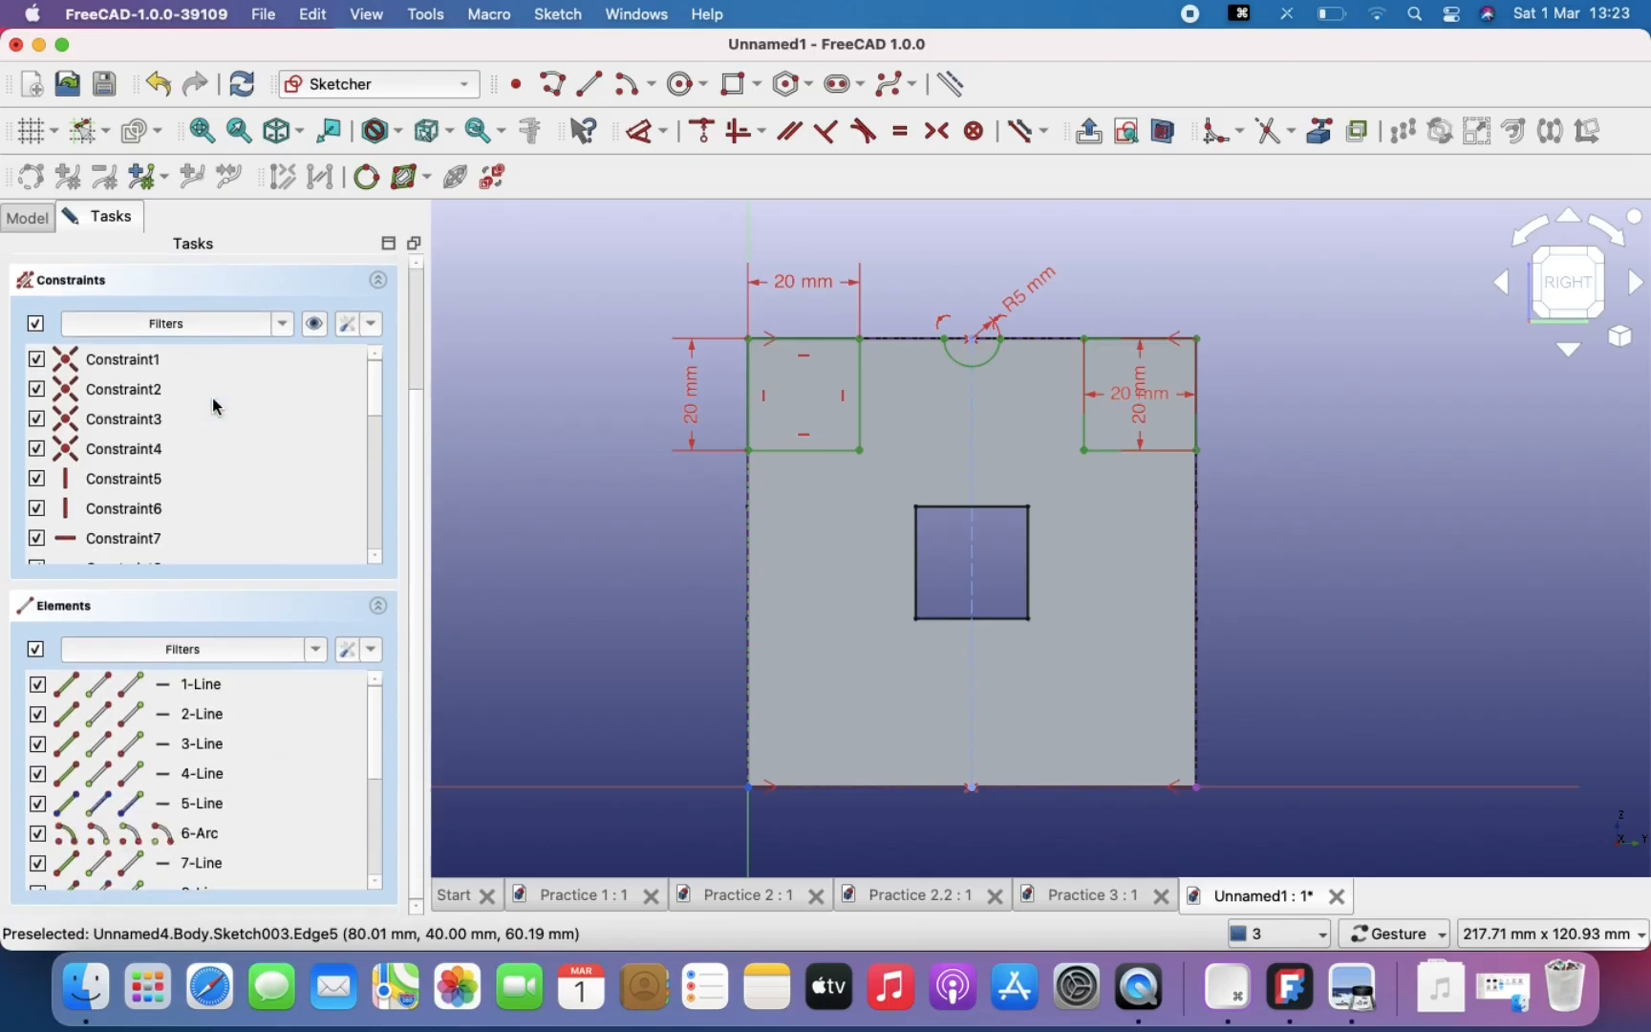
scroll(1266, 449, "up", 2)
scroll(1267, 449, "down", 3)
left_click(172, 481)
scroll(172, 482, "up", 3)
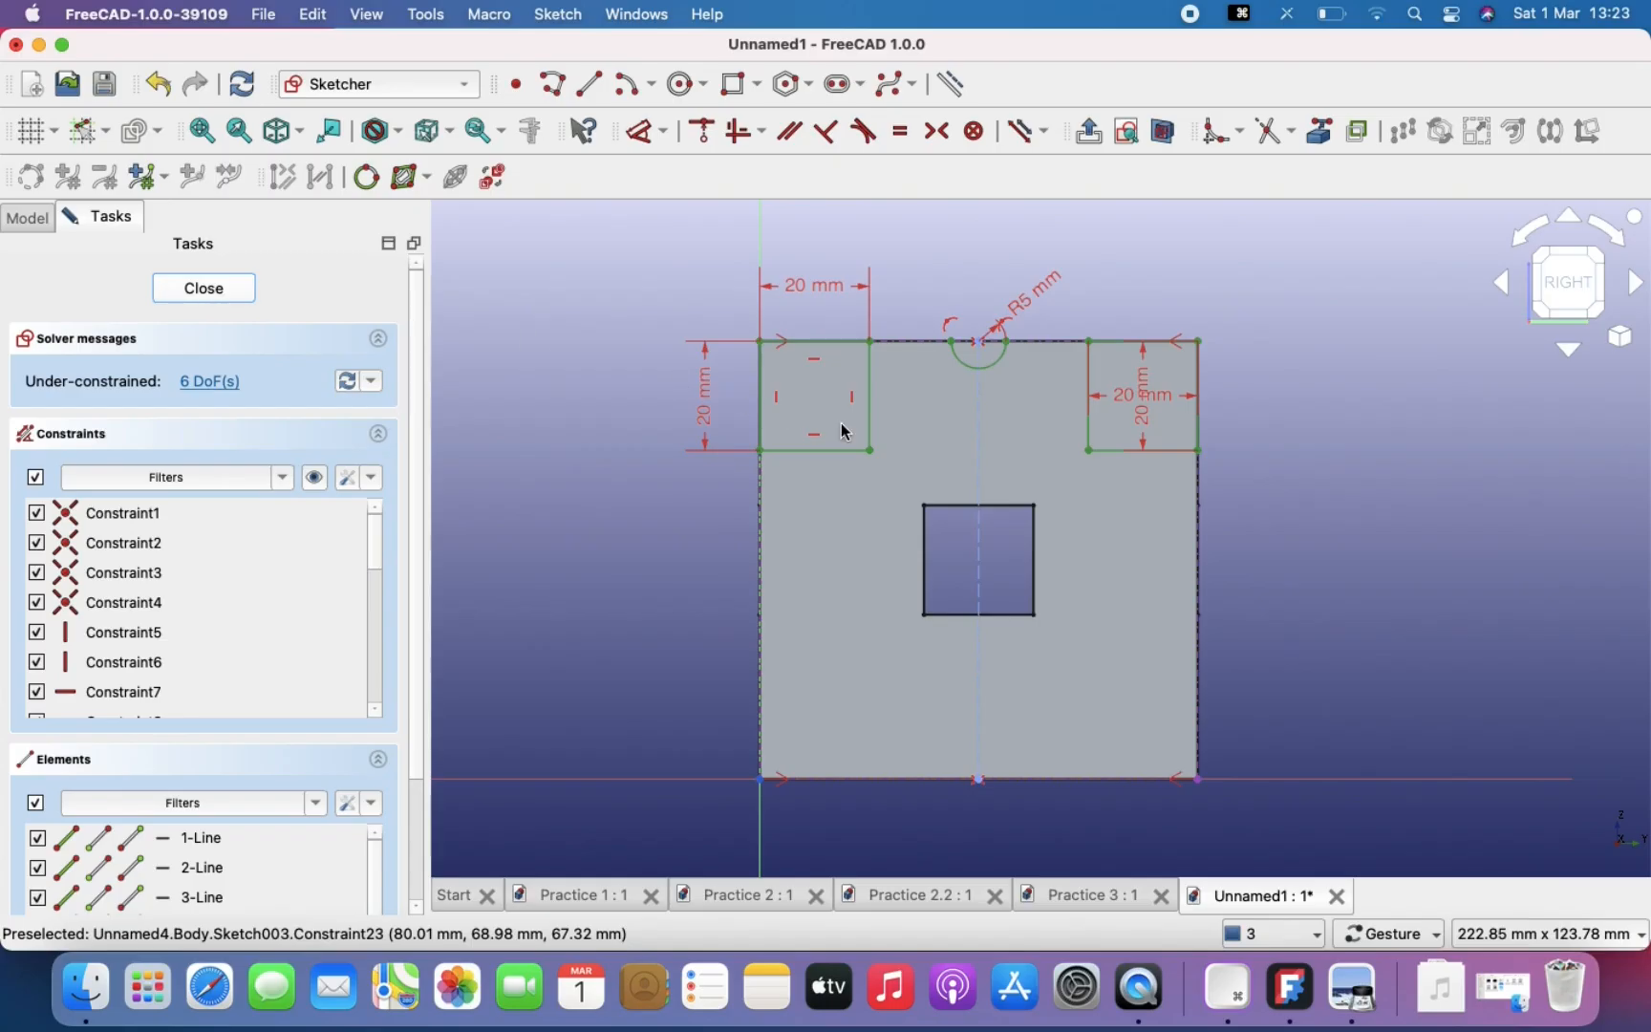
key("Escape")
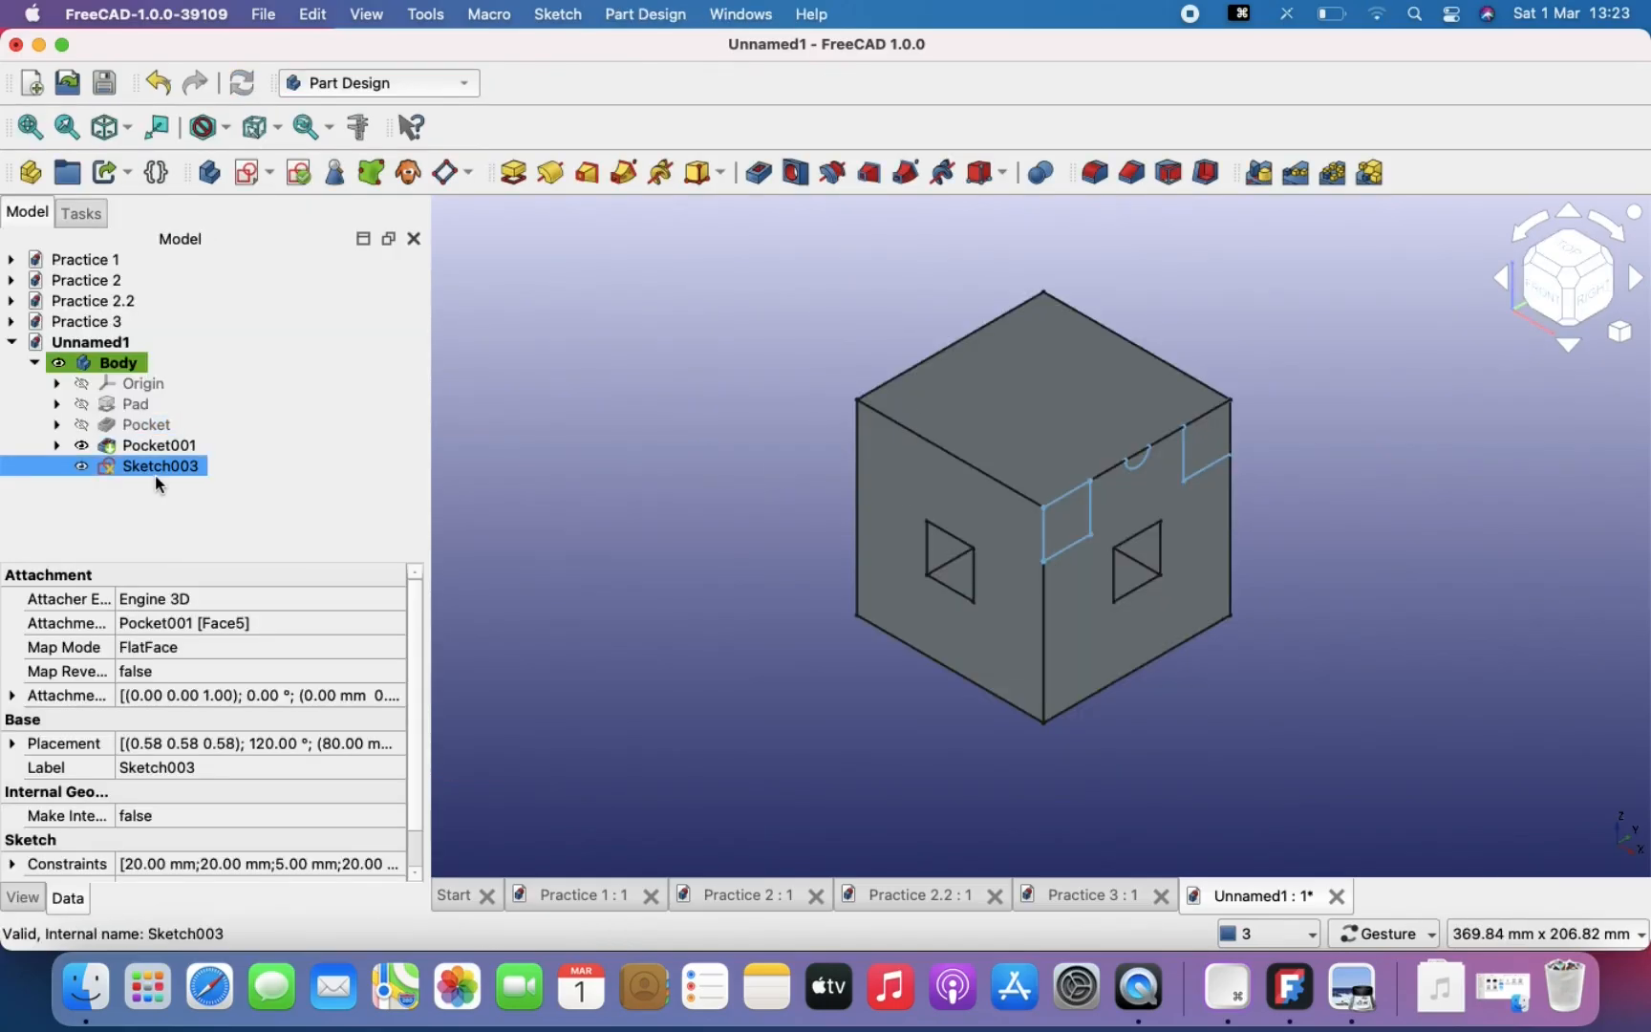
double_click(172, 468)
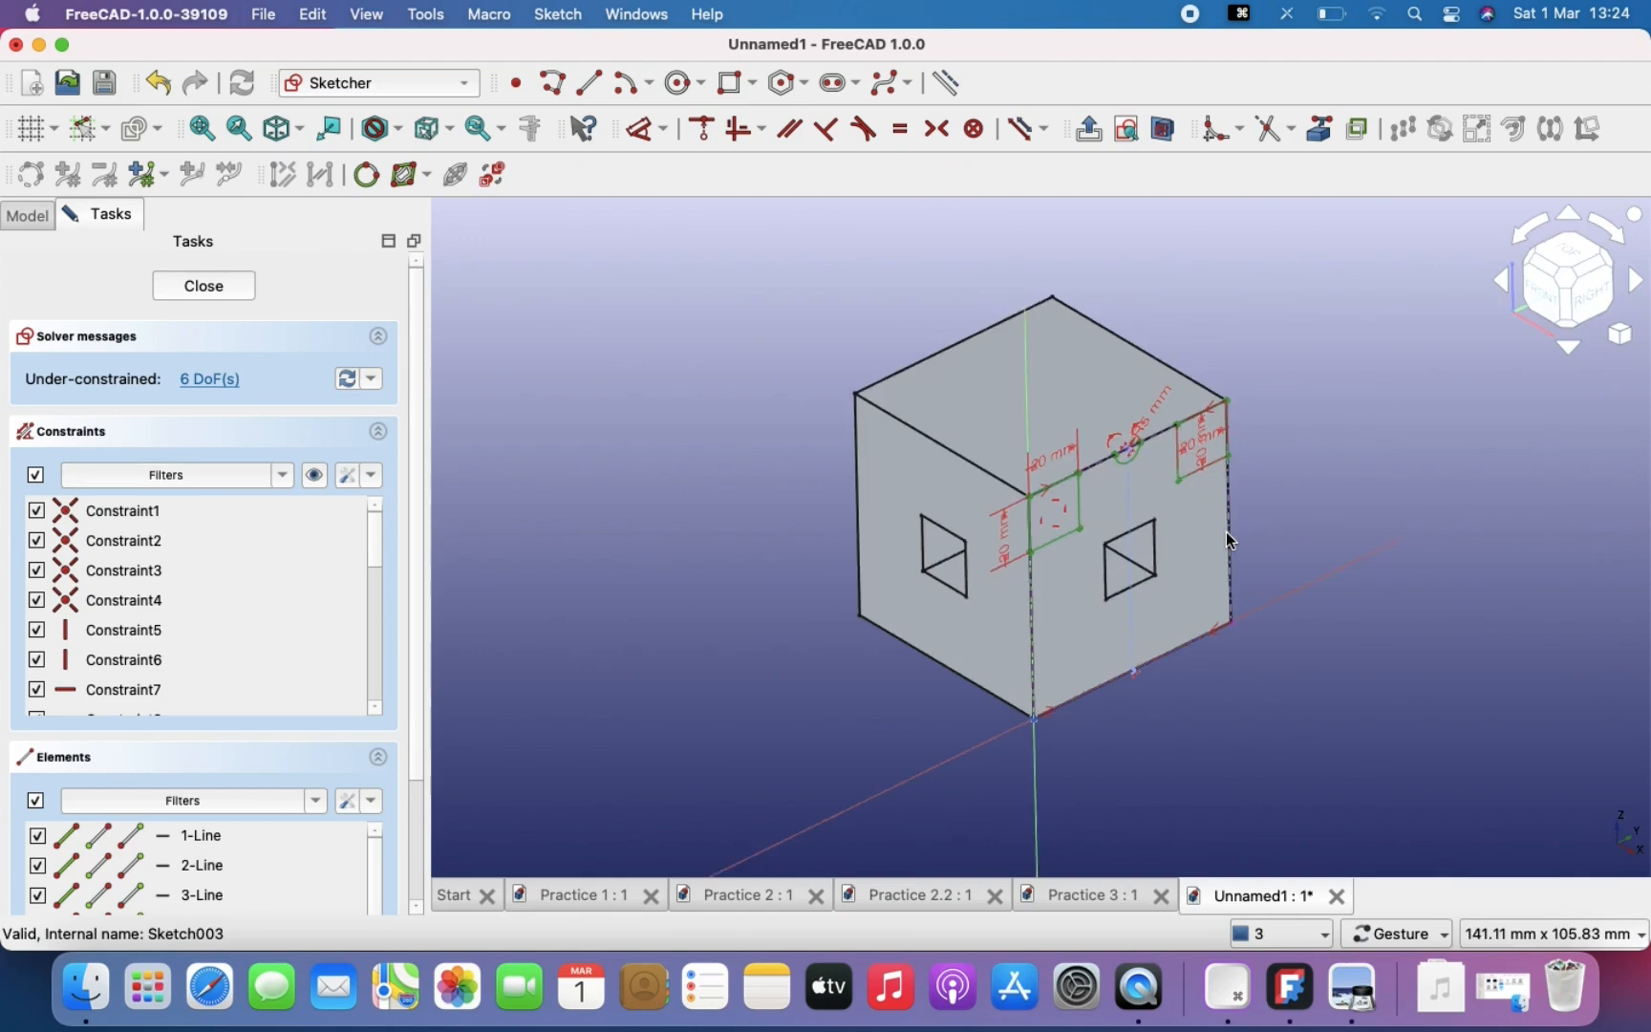
scroll(1065, 409, "up", 3)
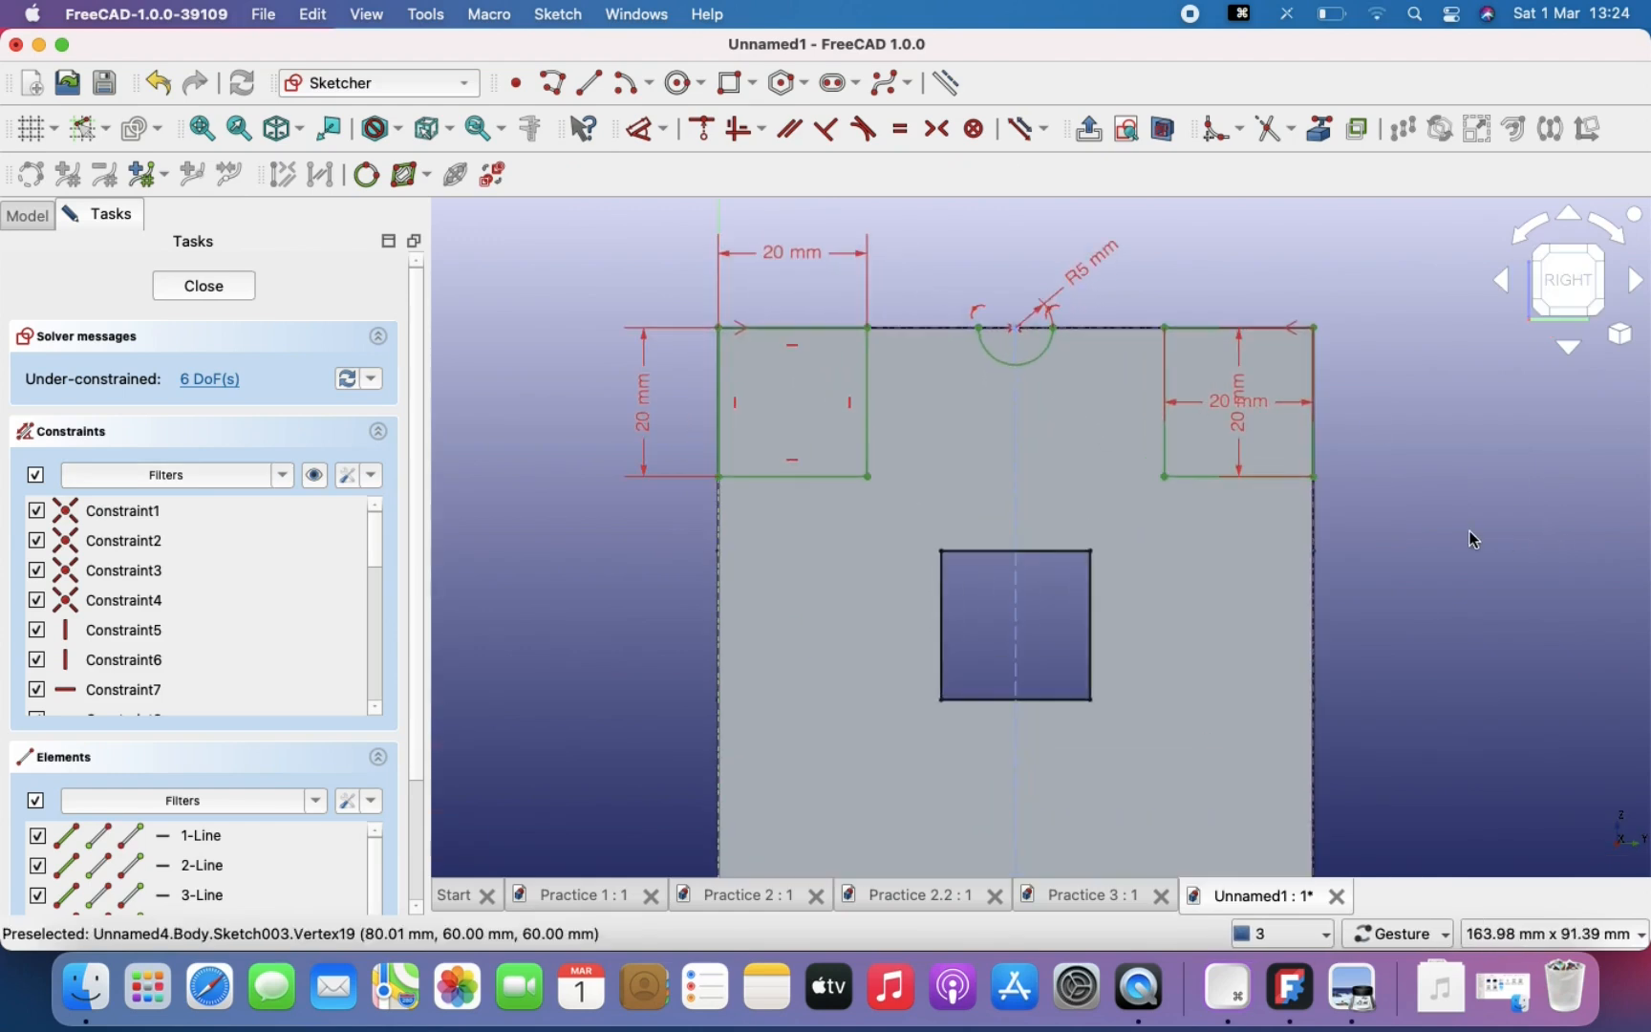
key("super+z")
key("super+z")
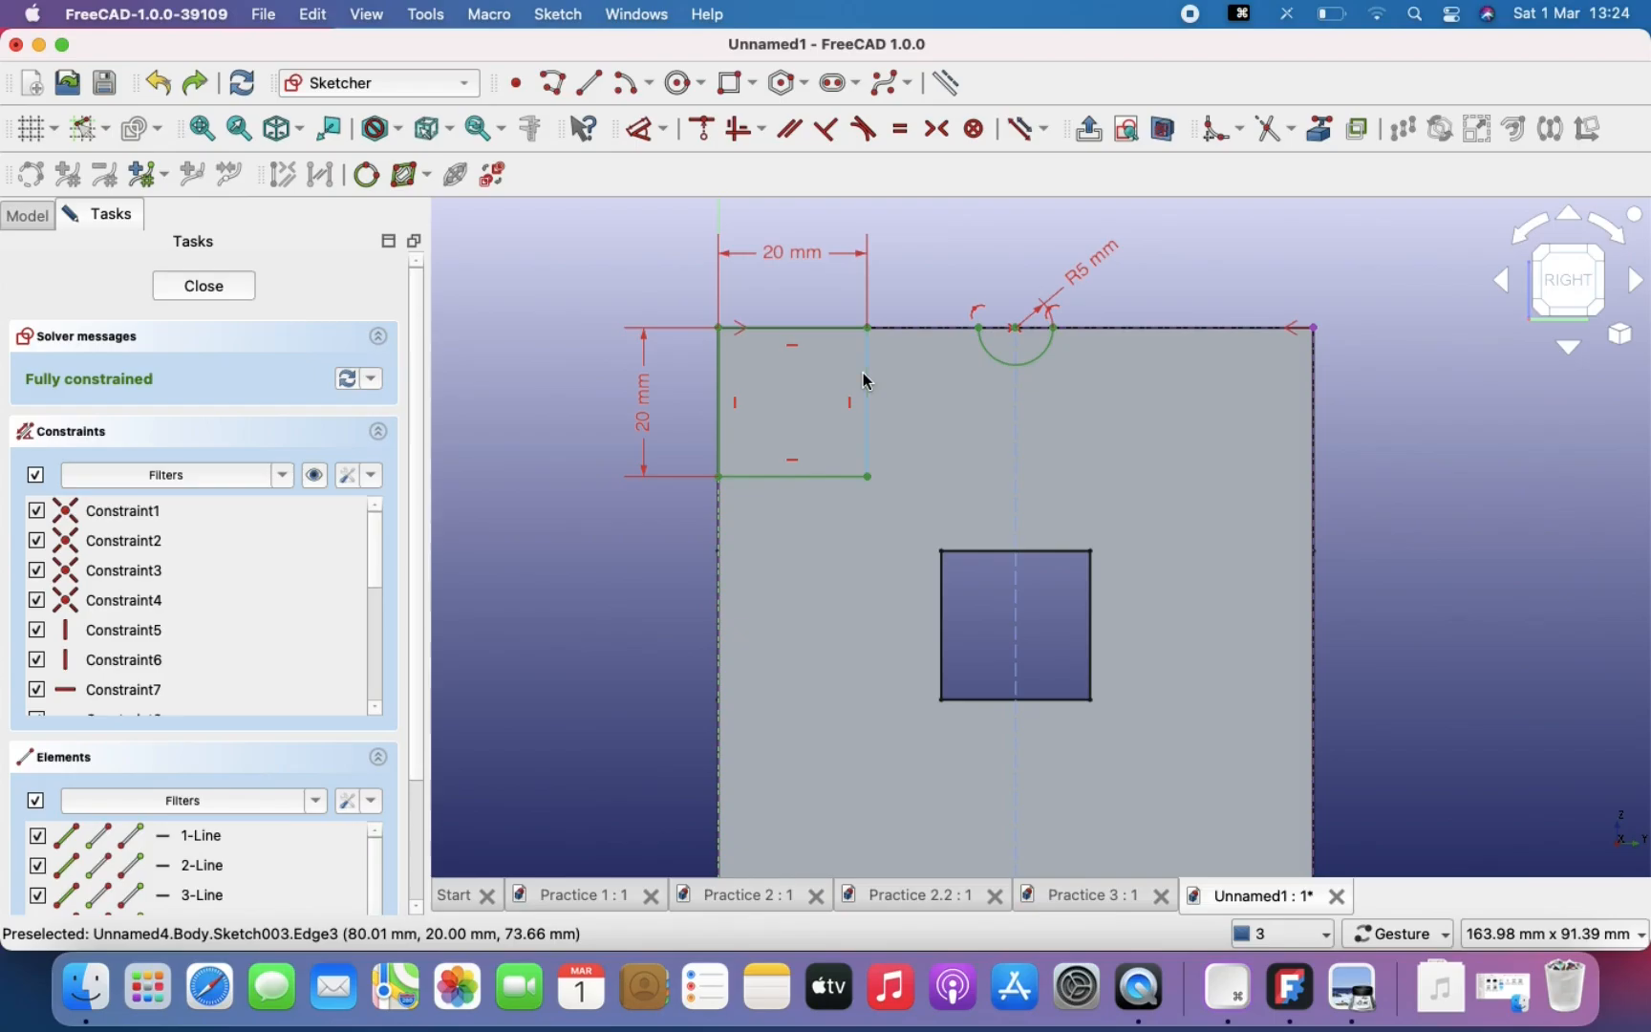
Step: Mirror the four edges of the upper-left square across the vertical construction line with Create Symmetry Constraints enabled
left_click(795, 327)
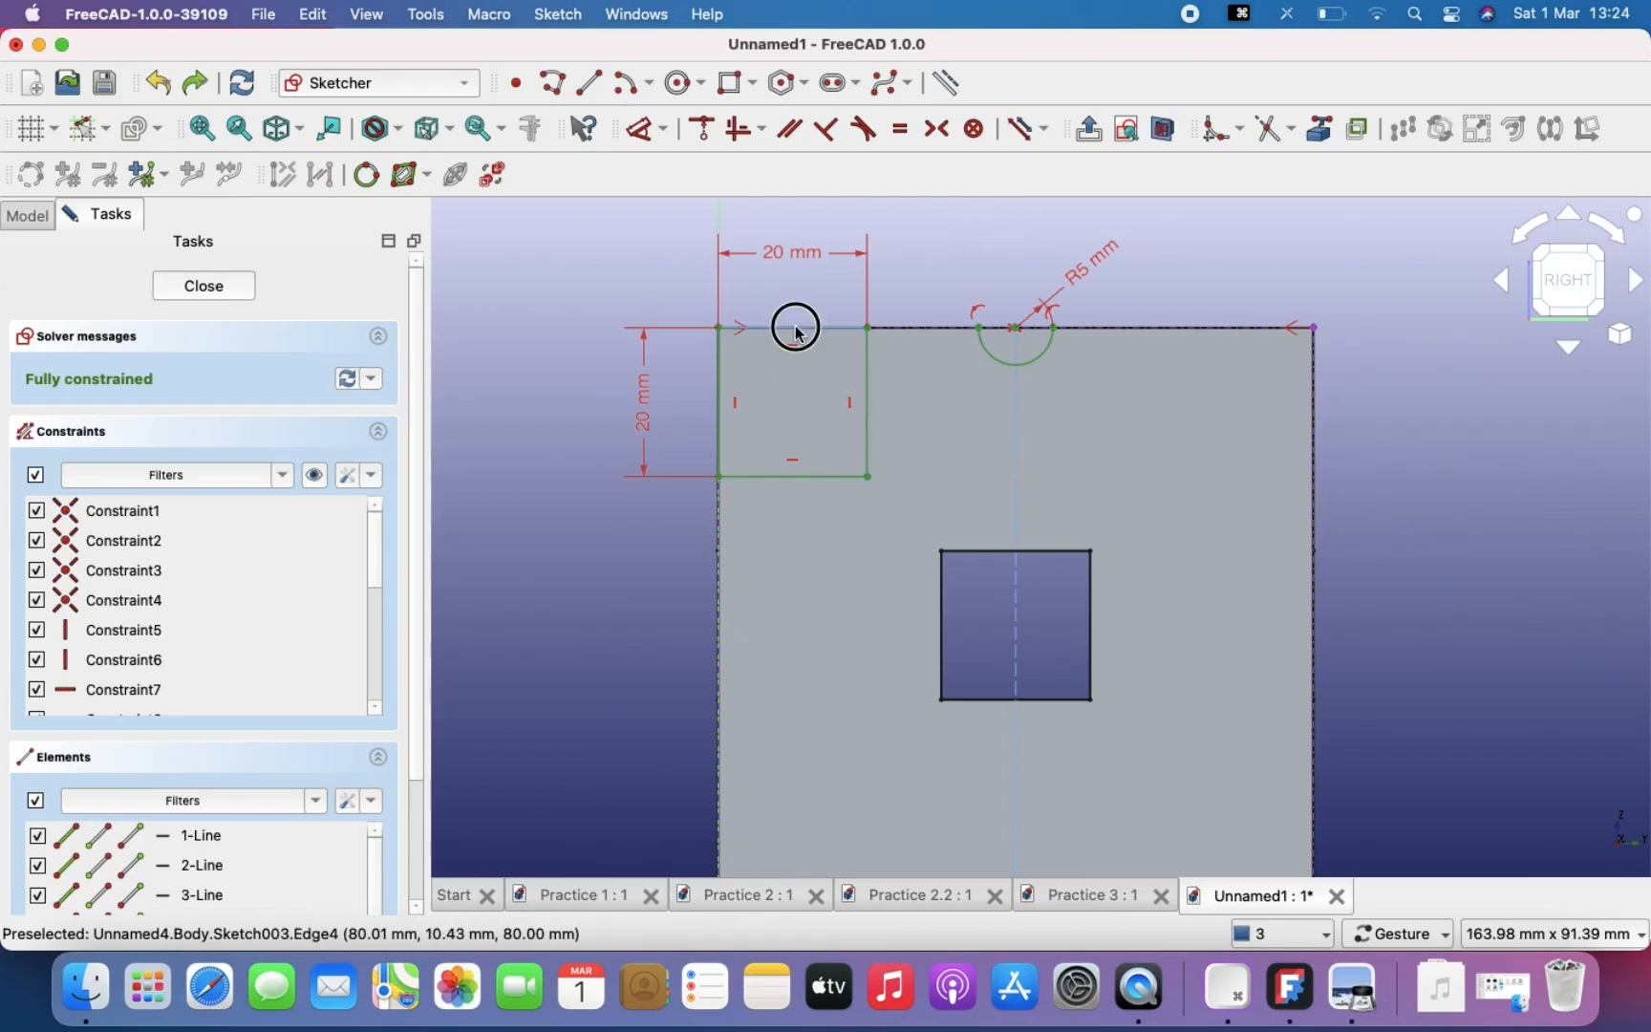
left_click(721, 372)
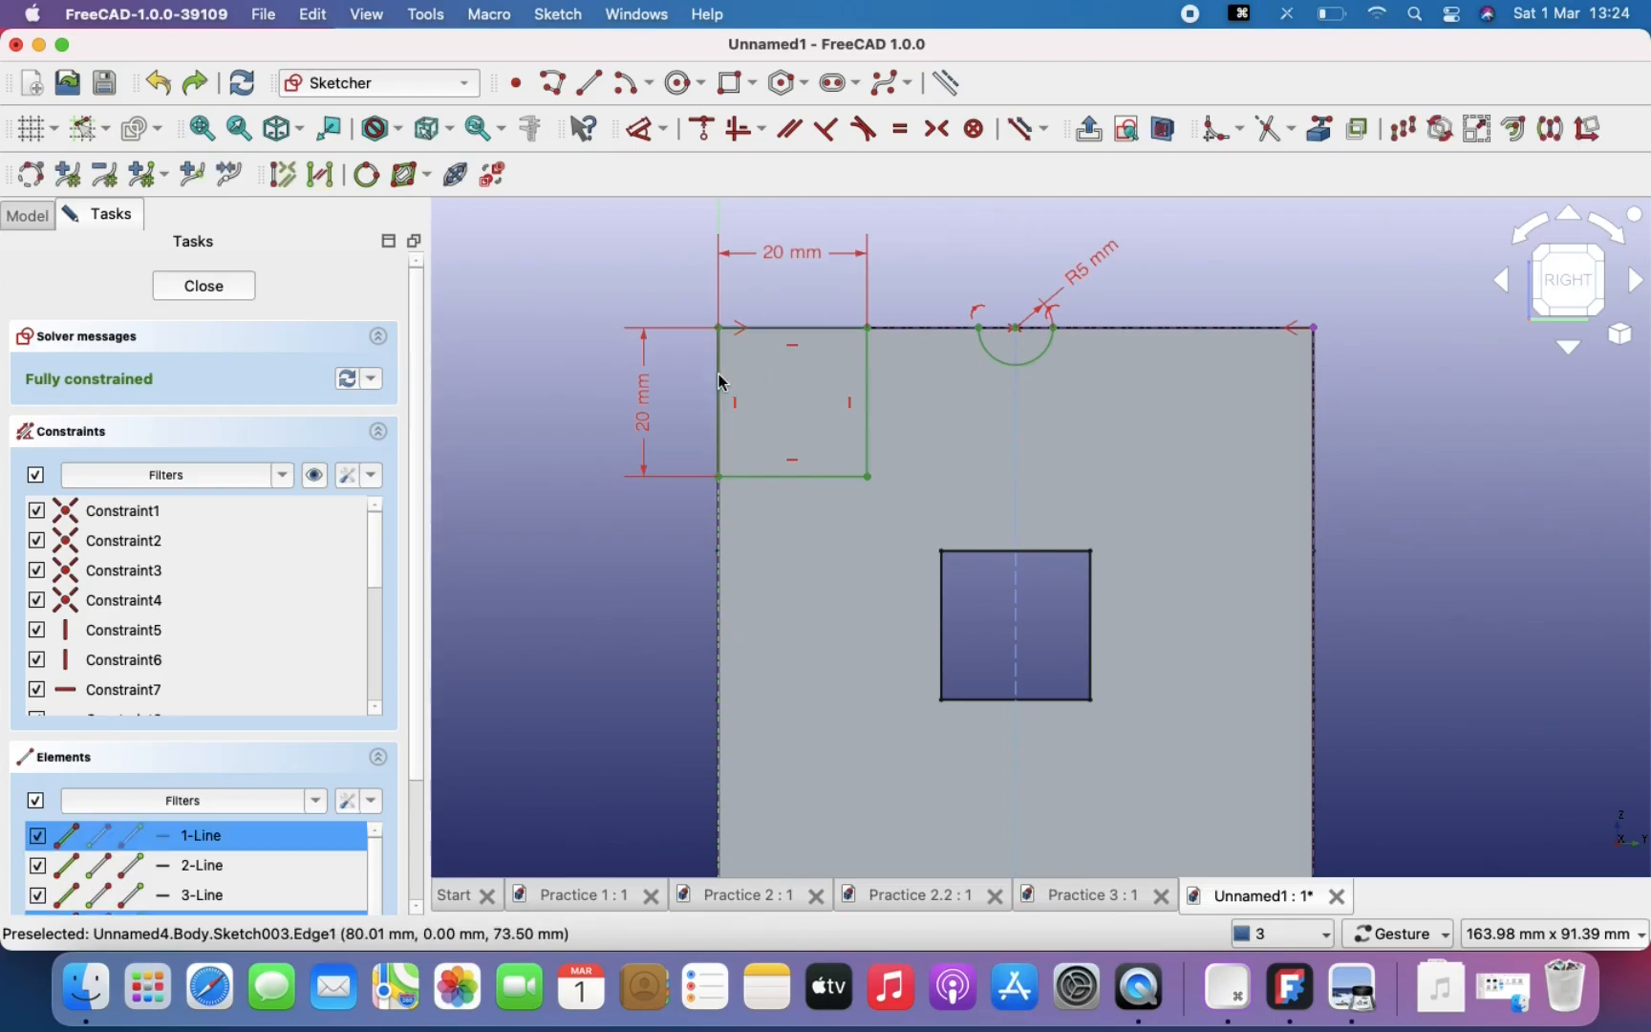
left_click(759, 476)
left_click(868, 435)
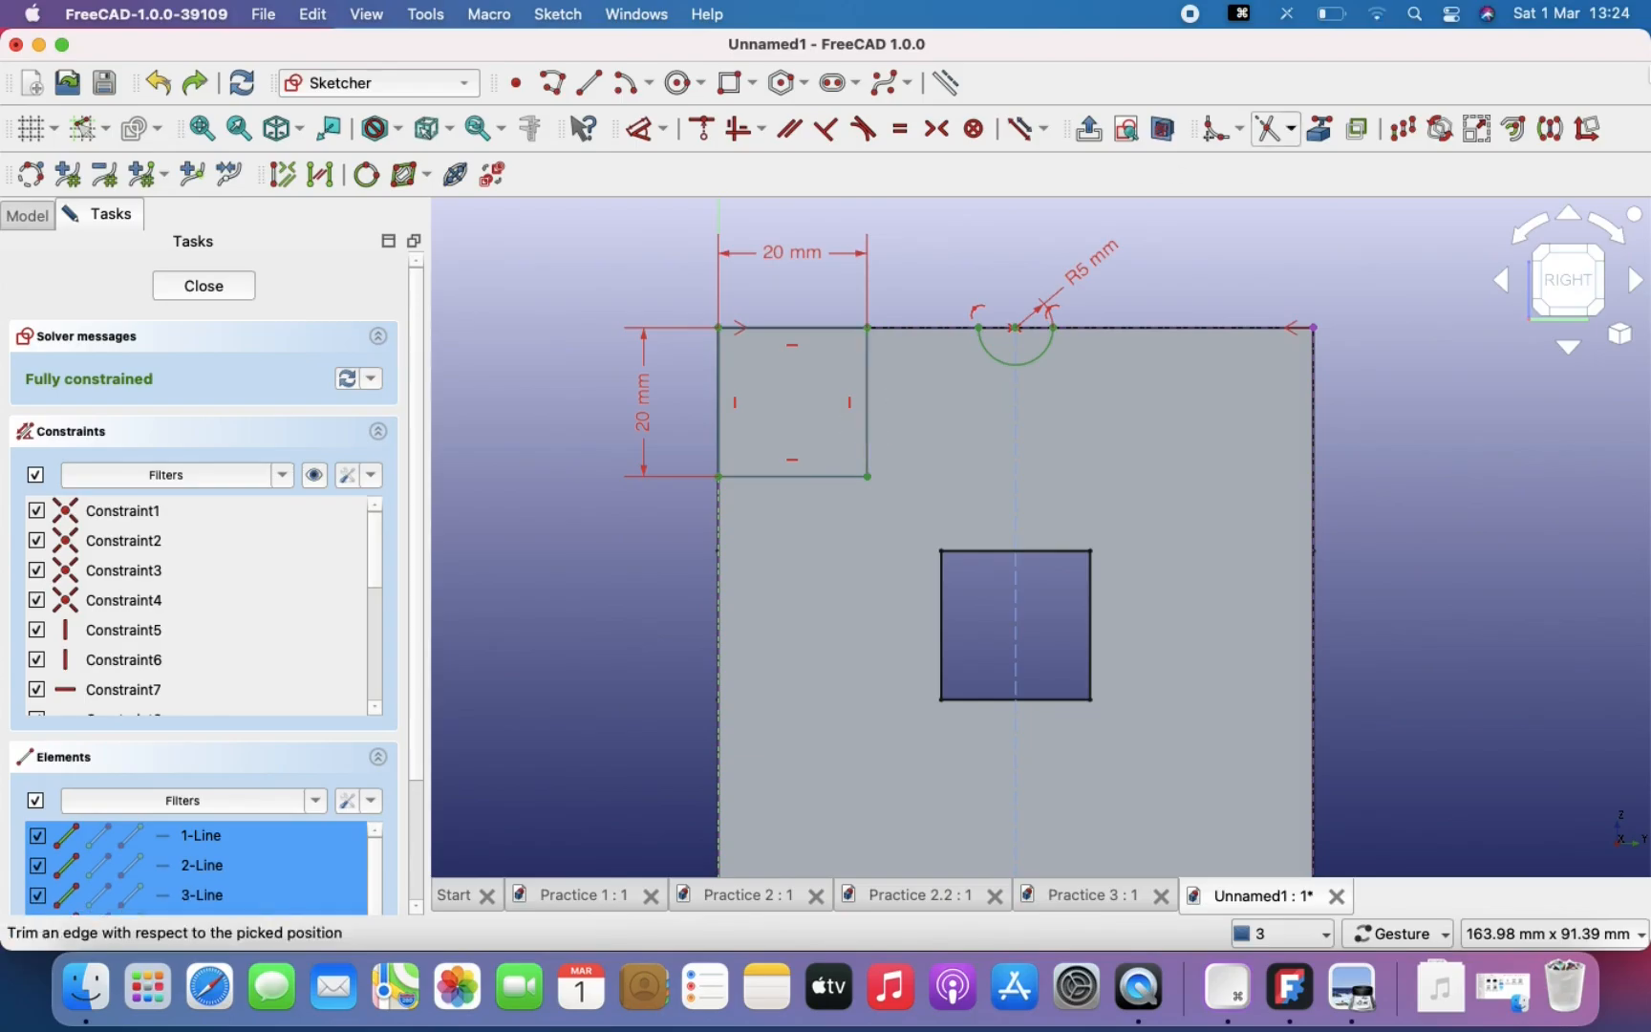
left_click(1553, 130)
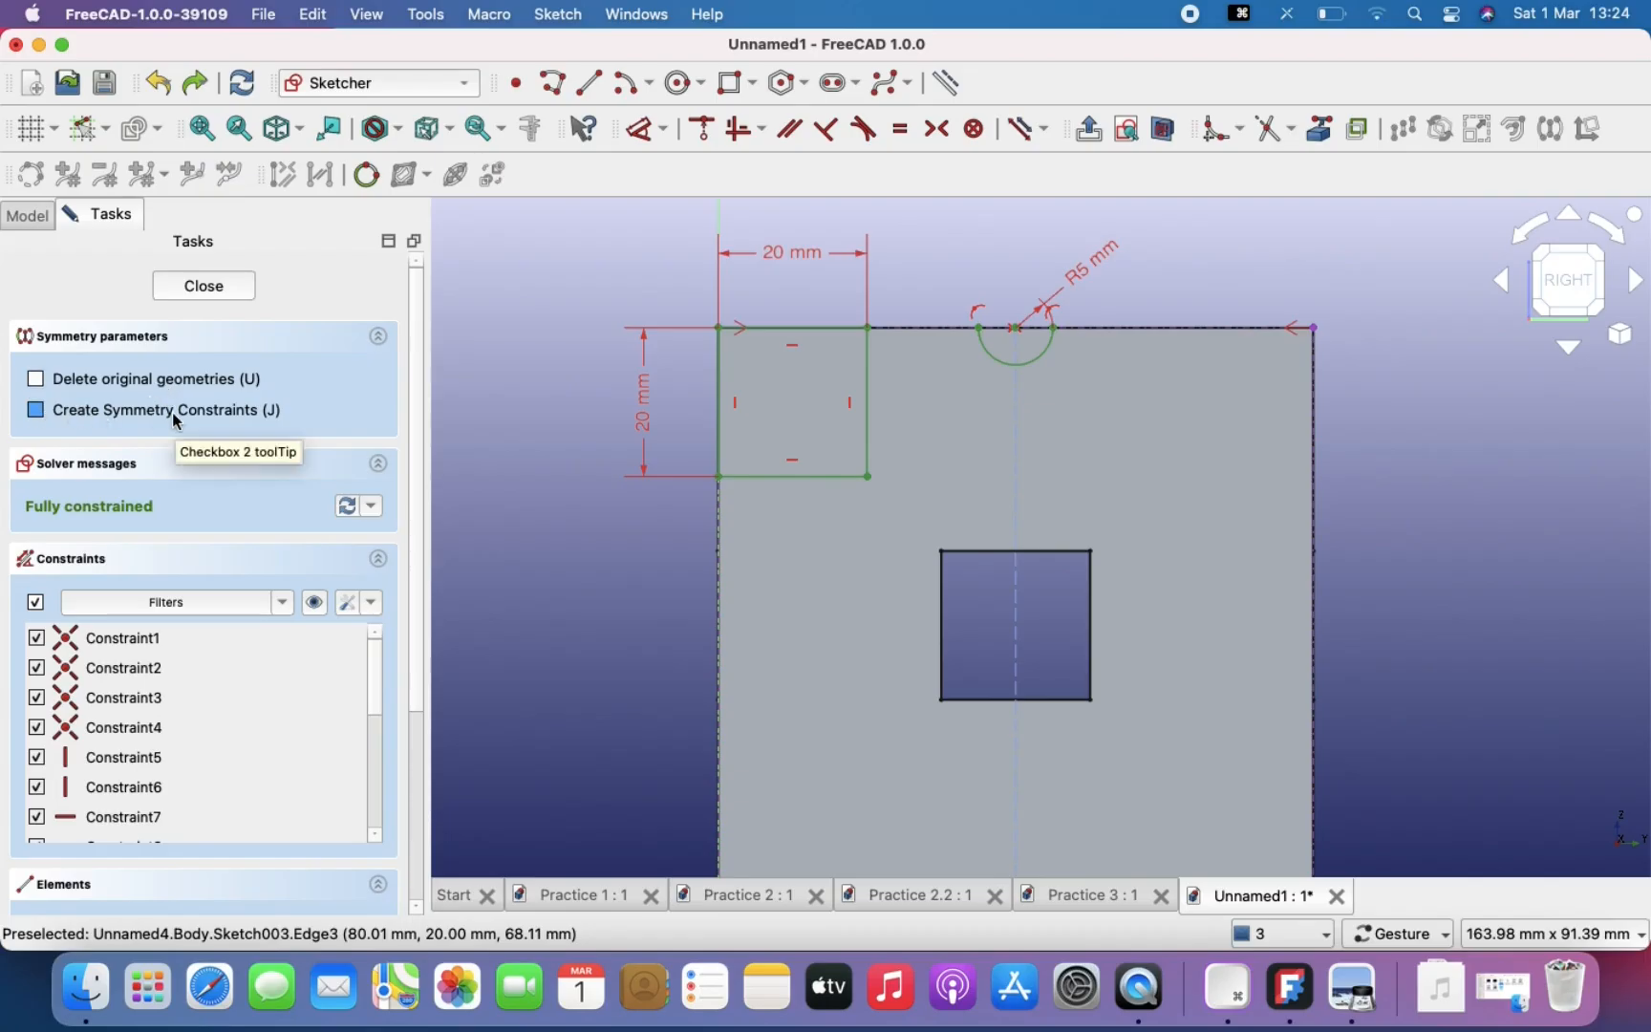
left_click(37, 412)
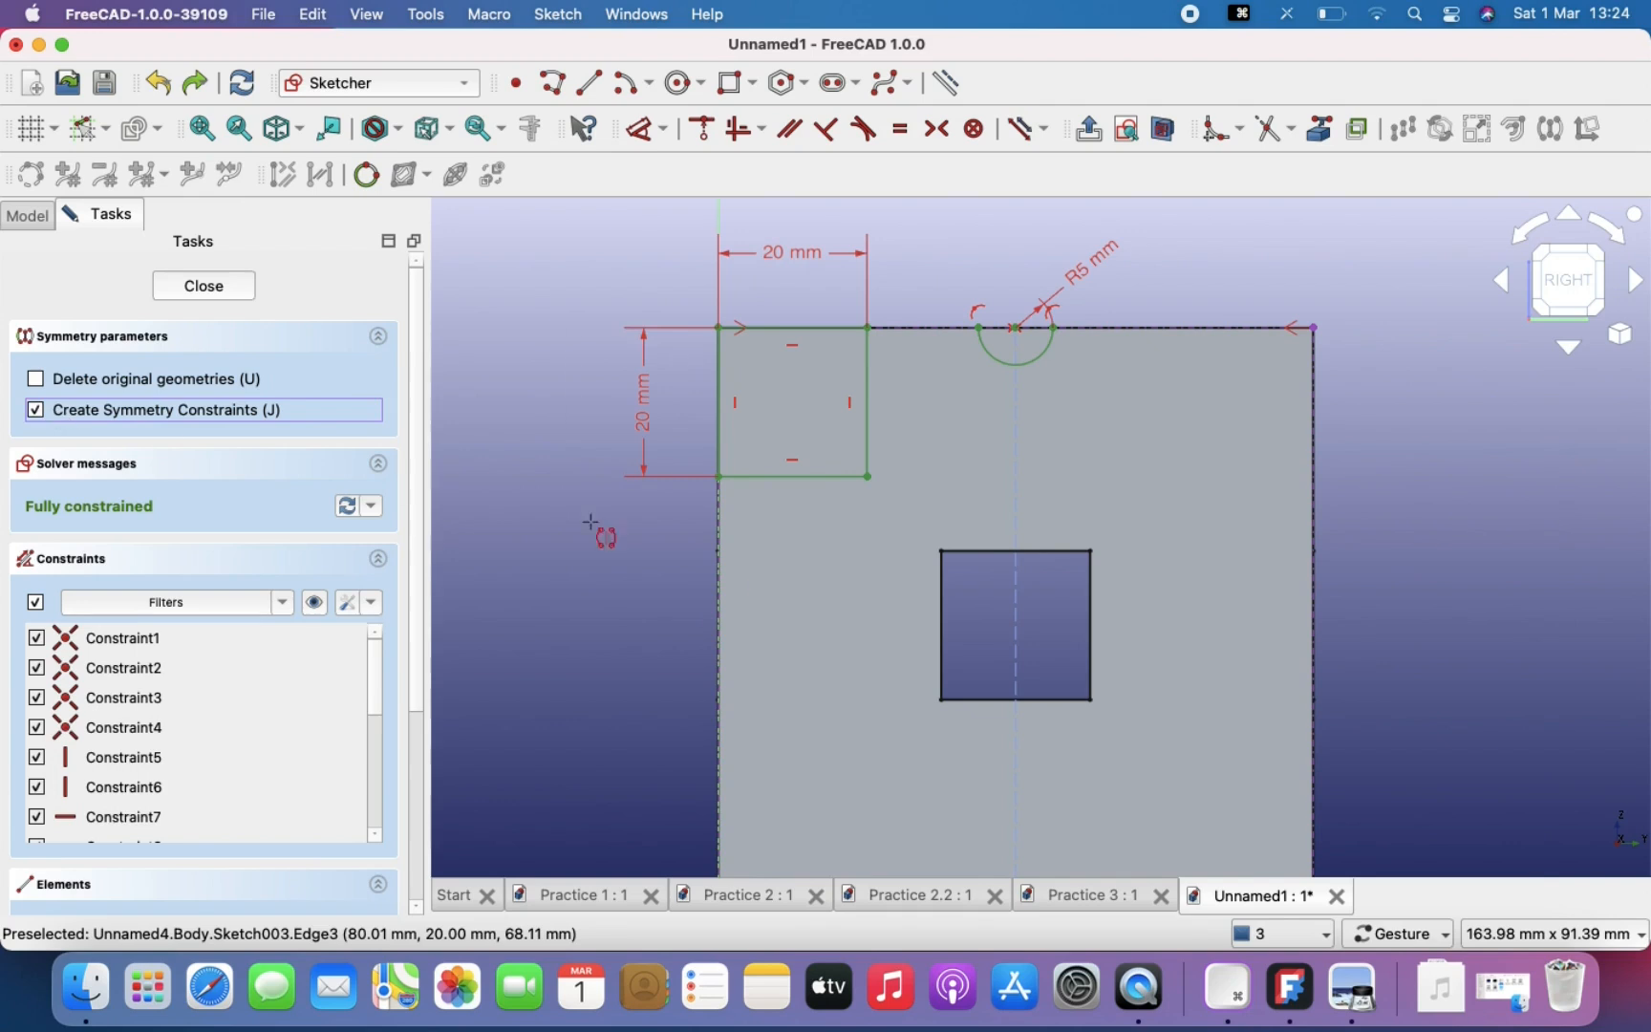
left_click(1016, 433)
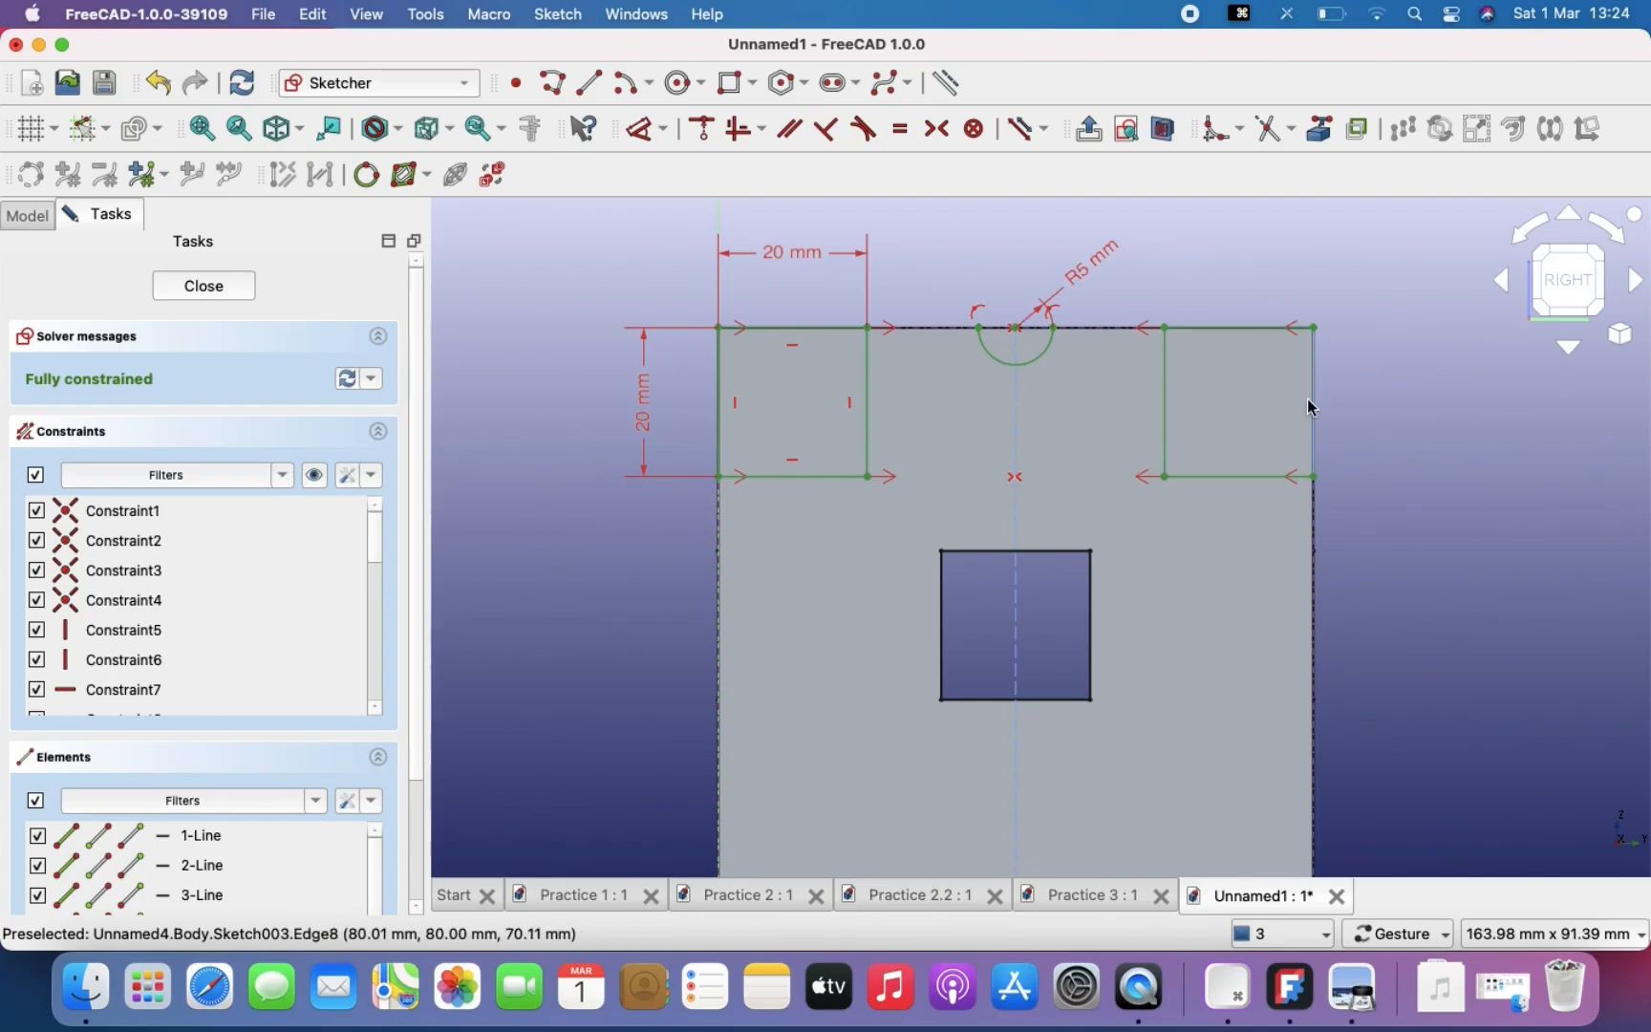
Step: Draw a horizontal line between the midpoints of the face's left and right edges and convert it to construction geometry
scroll(1311, 408, "up", 1)
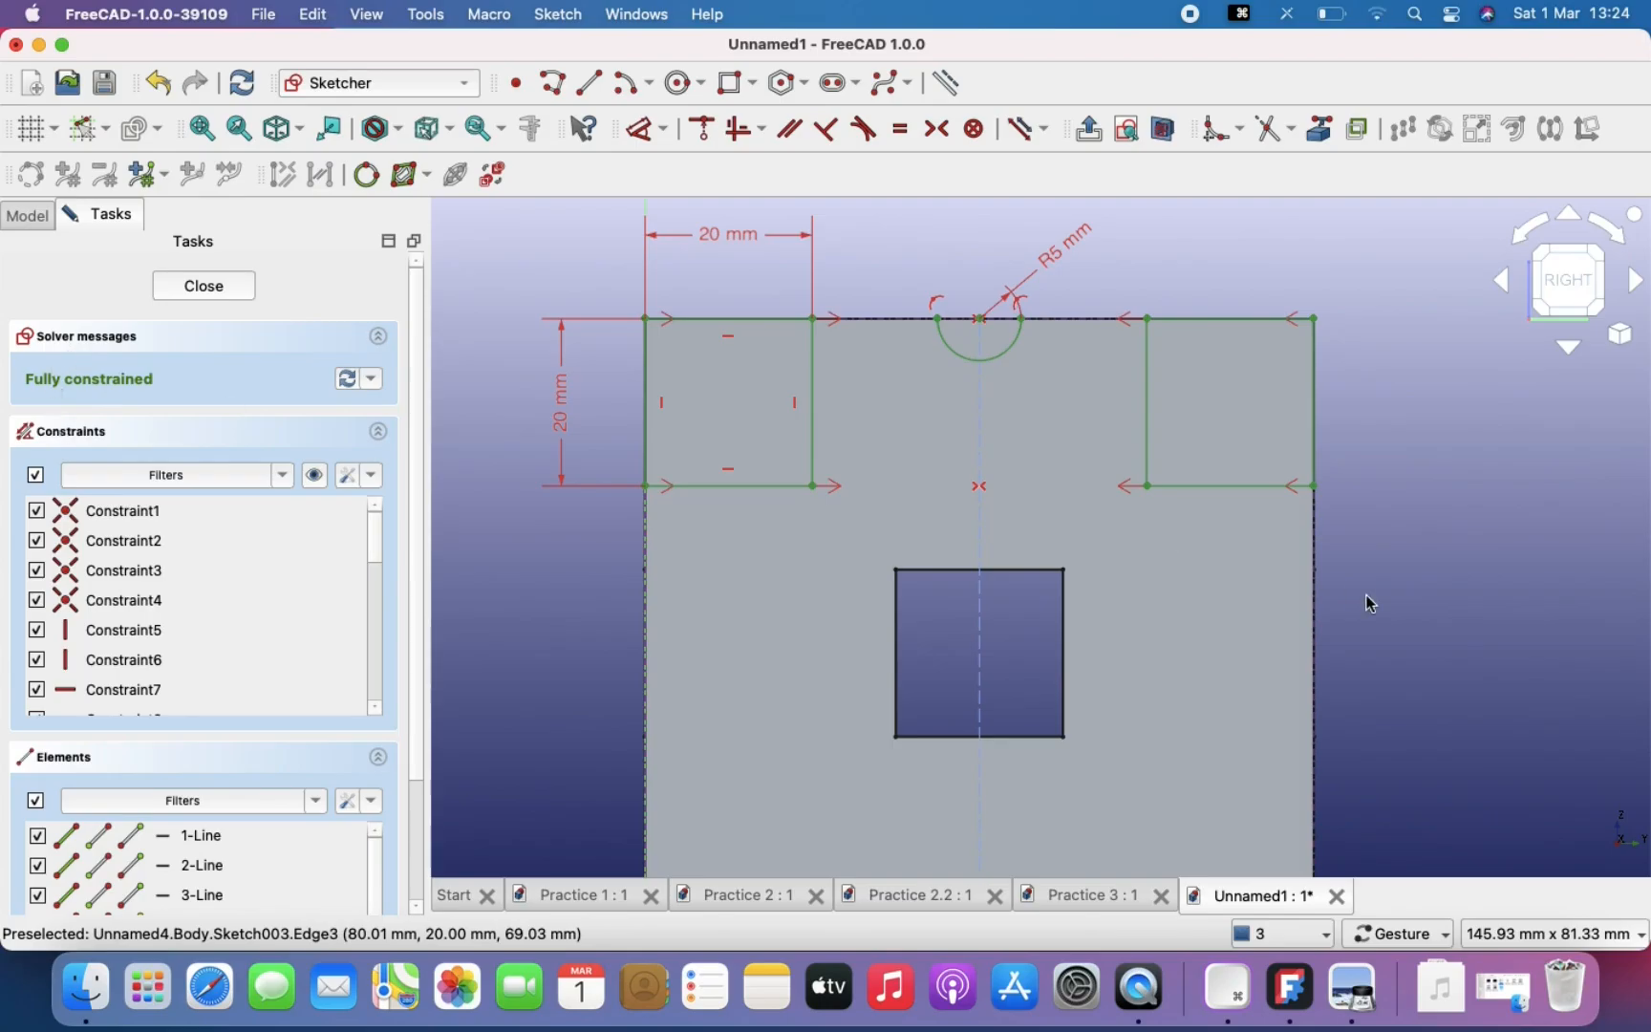
scroll(1371, 604, "down", 3)
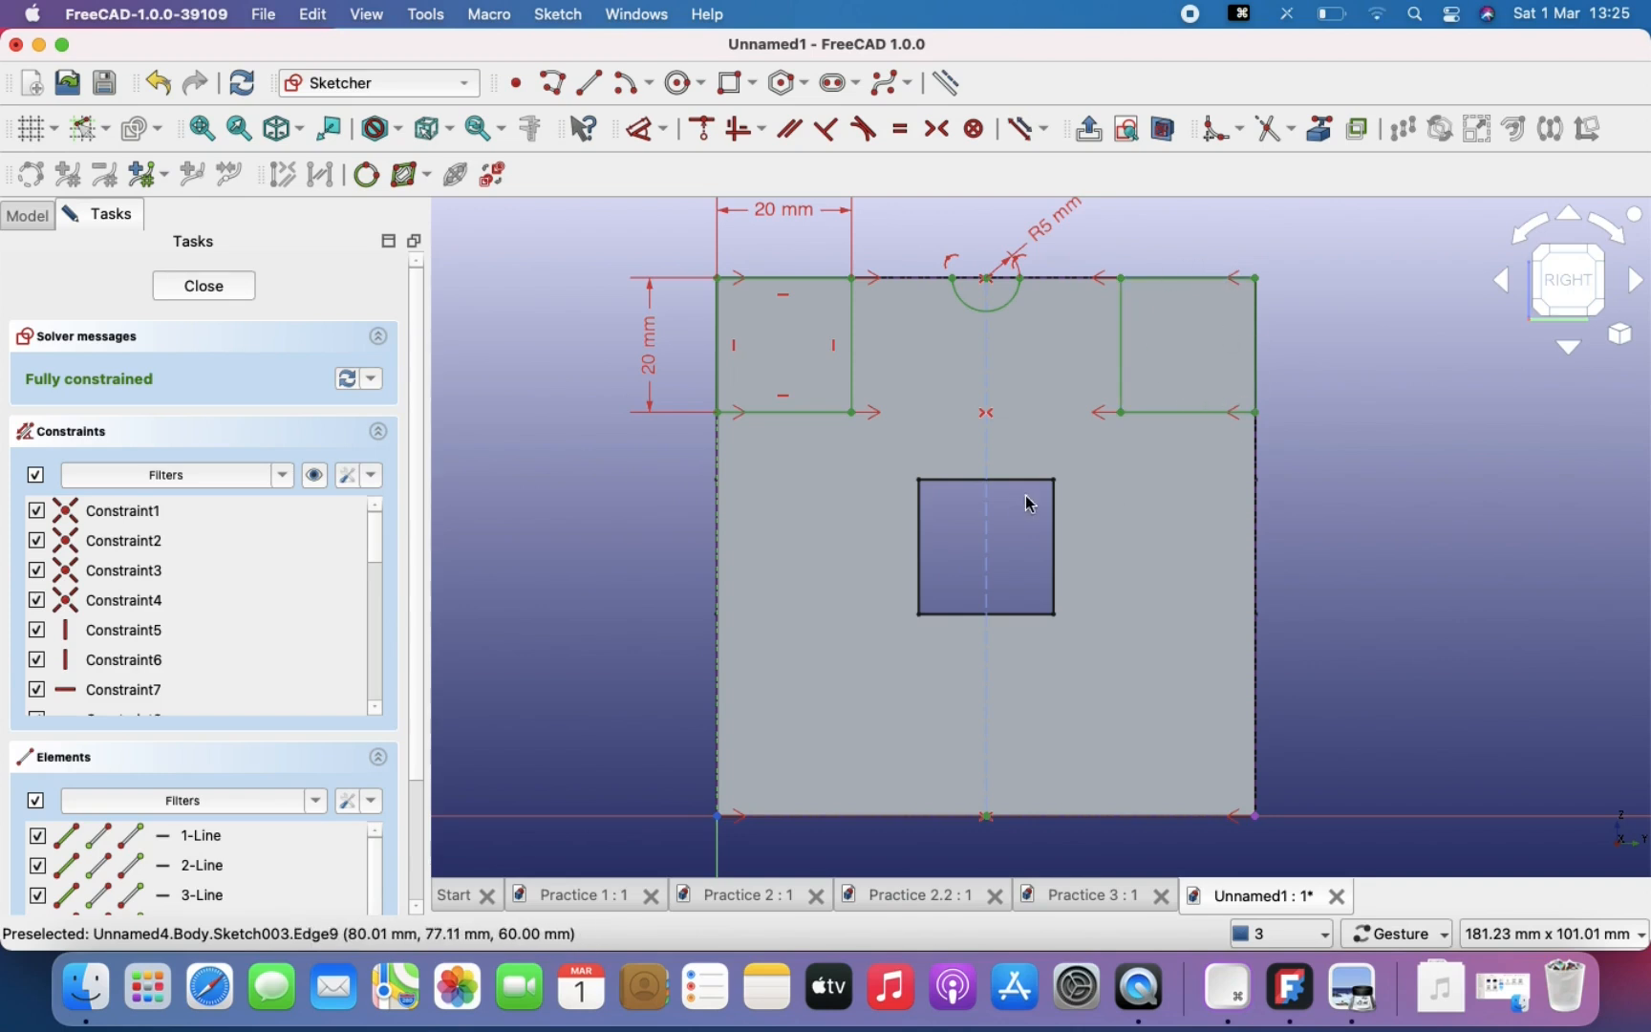
left_click(1213, 277)
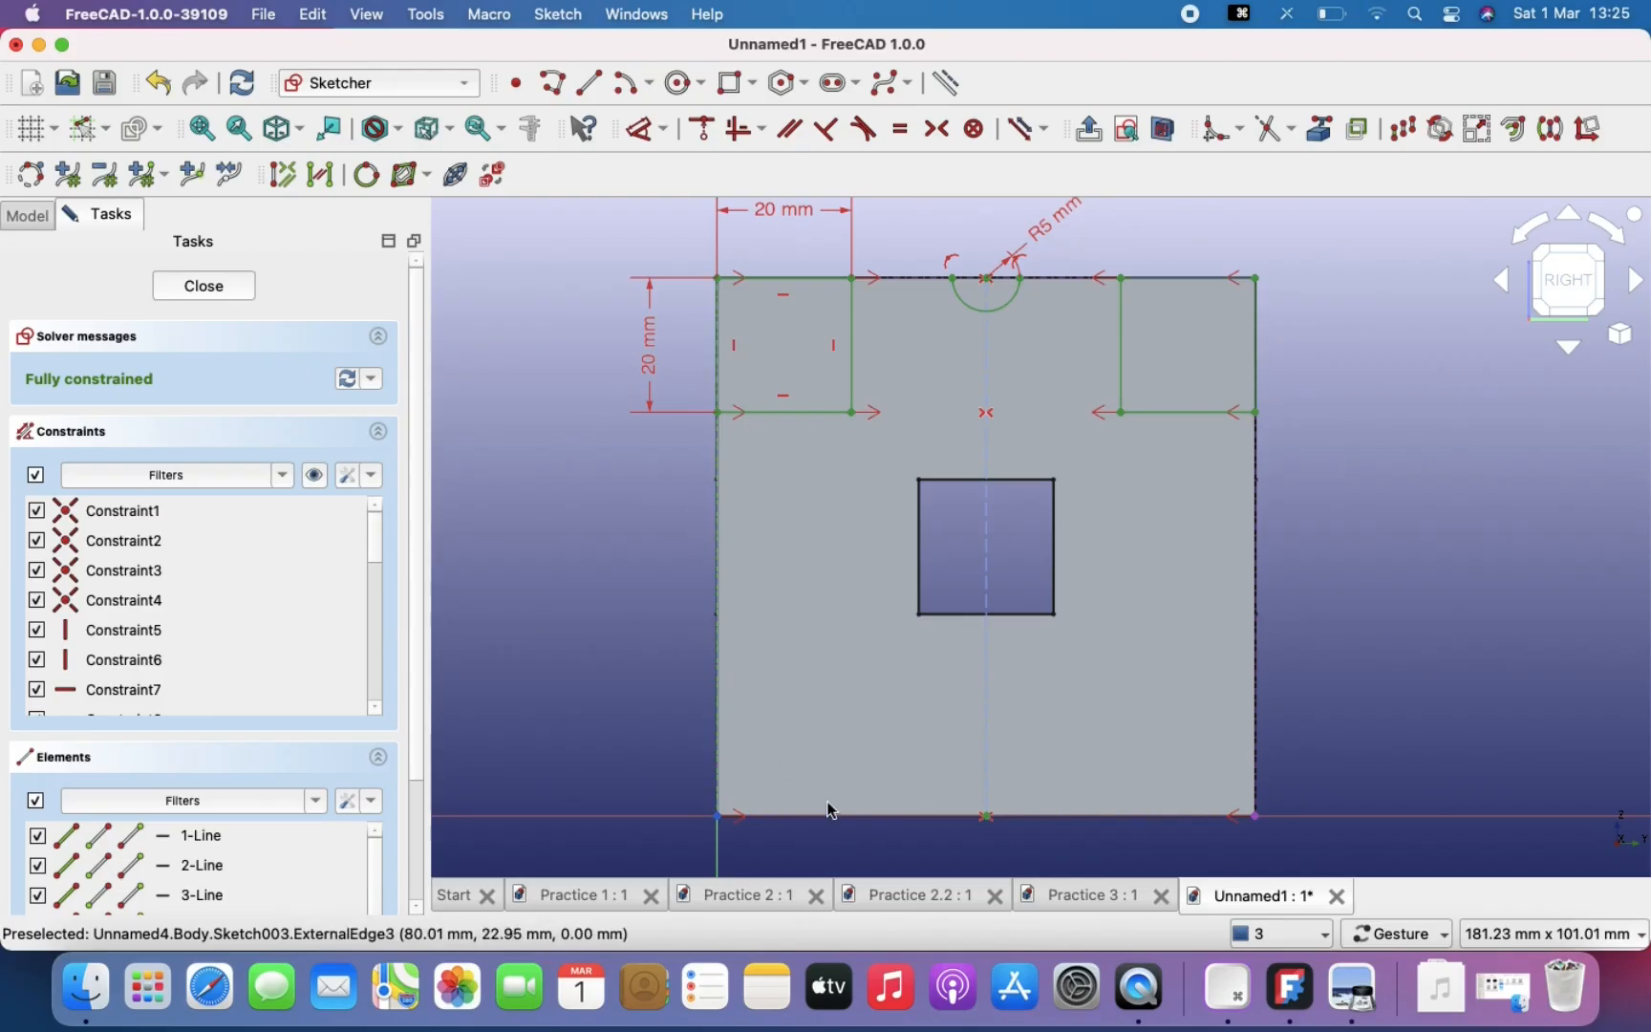
left_click(938, 239)
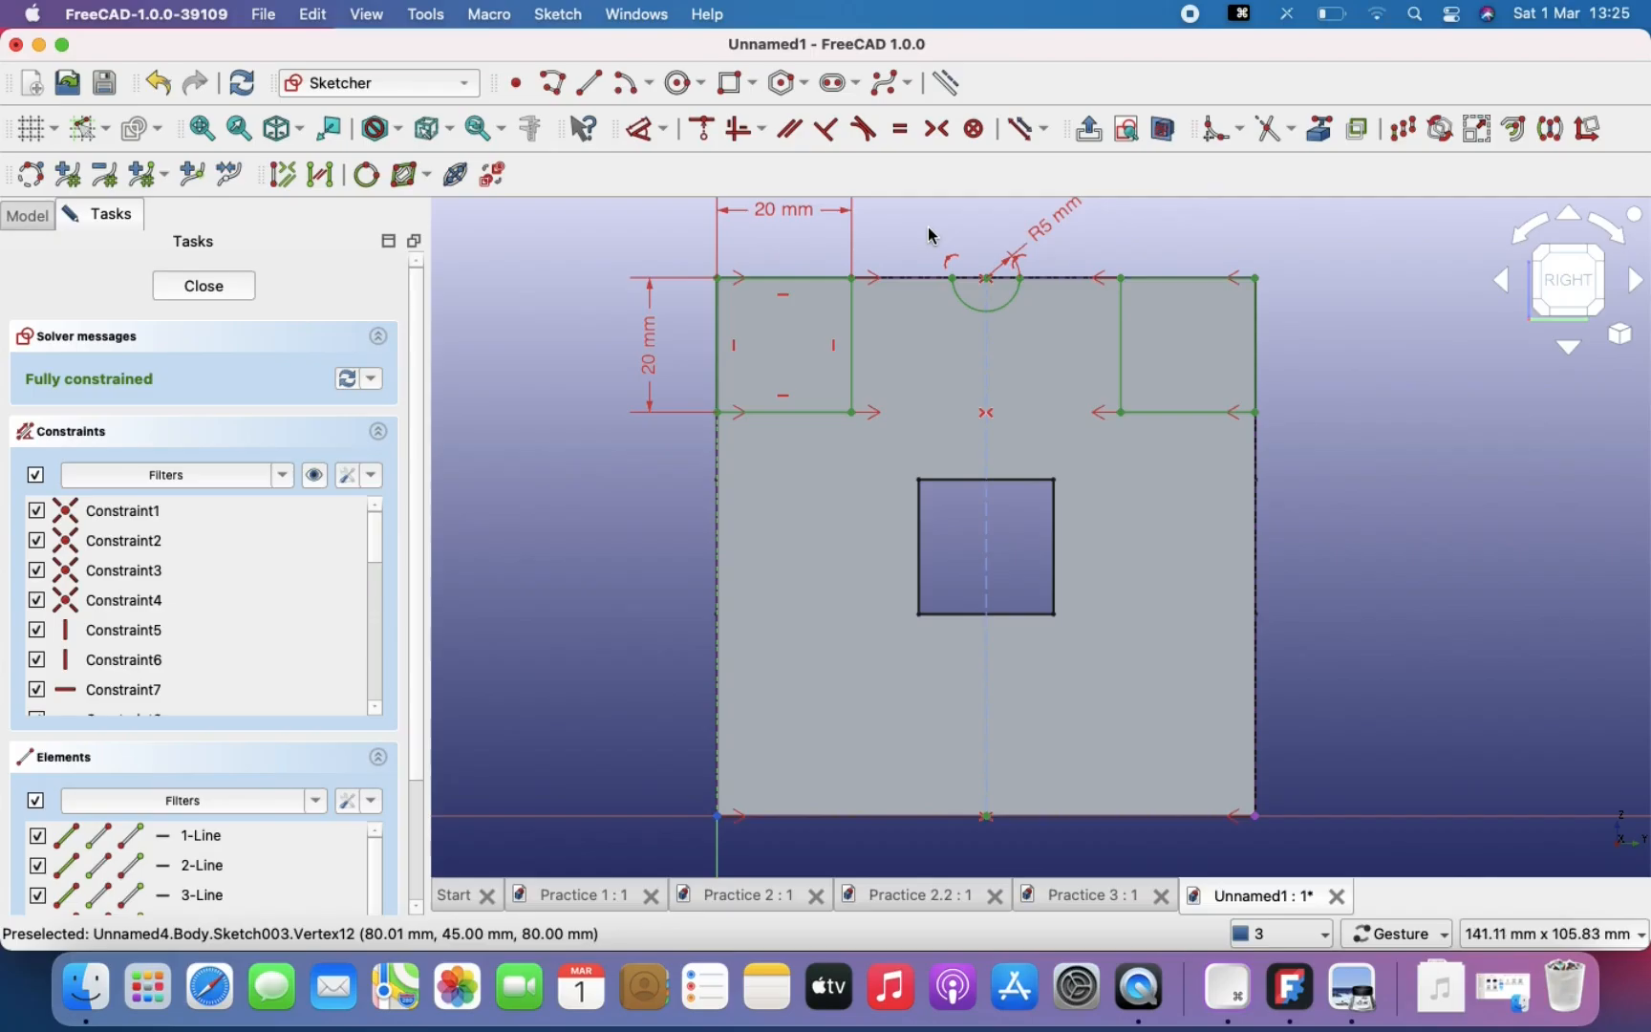
left_click(593, 82)
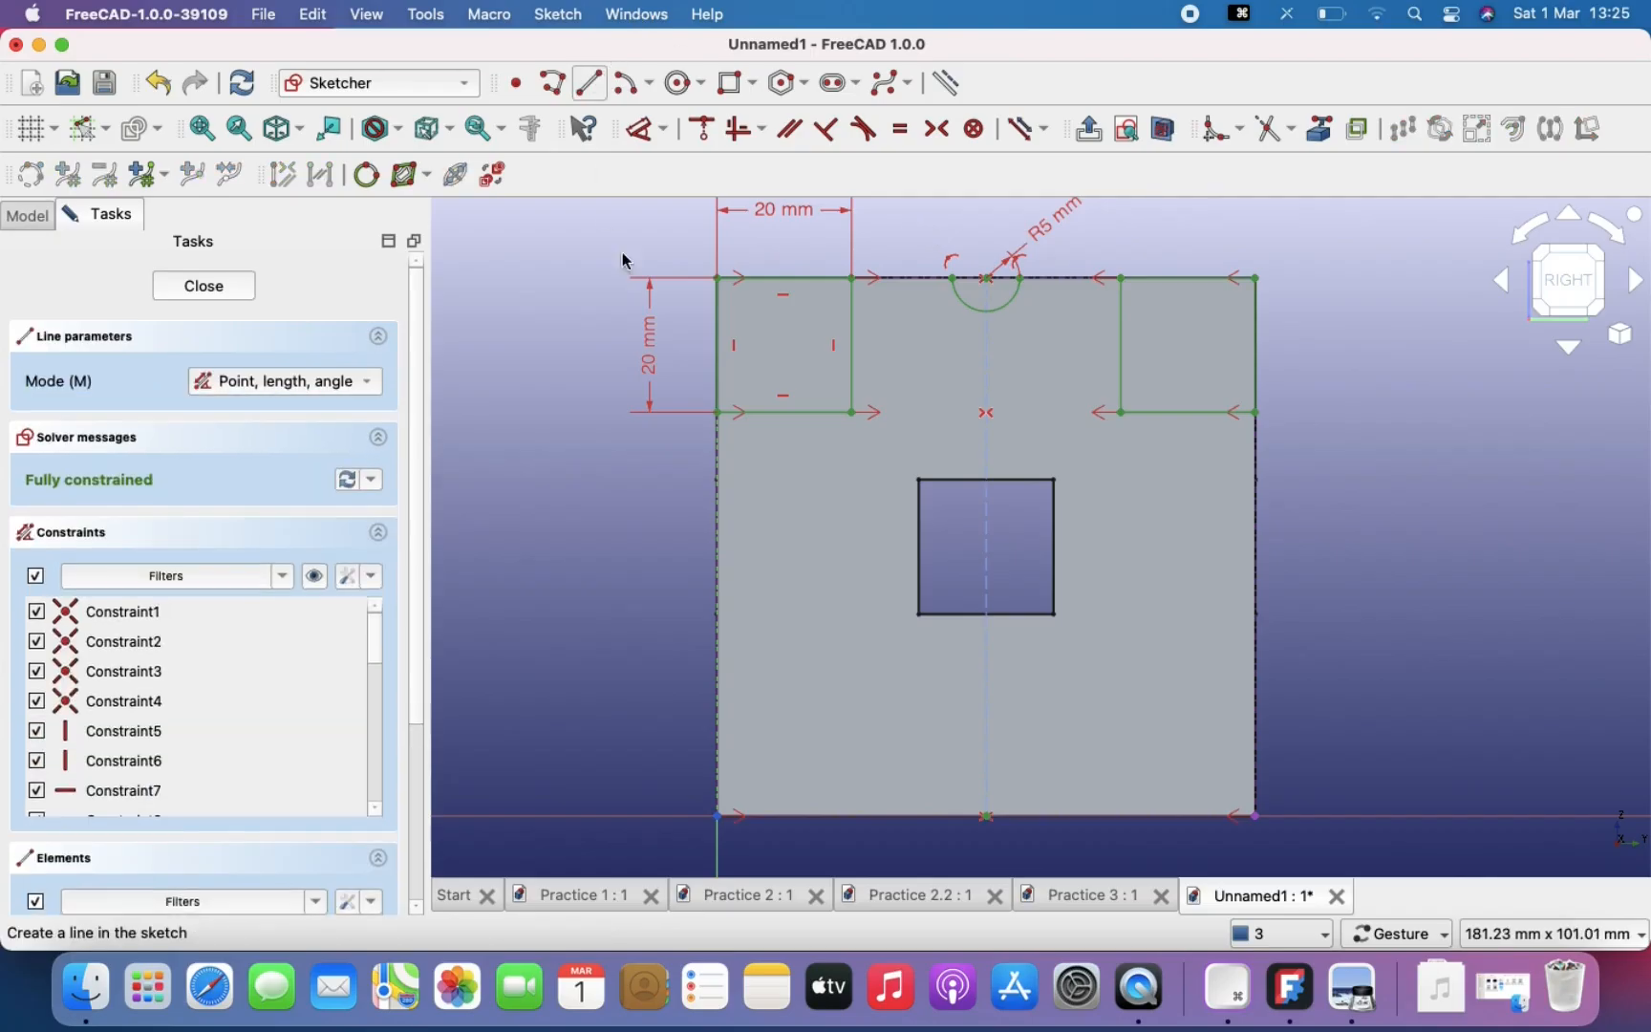
left_click(718, 544)
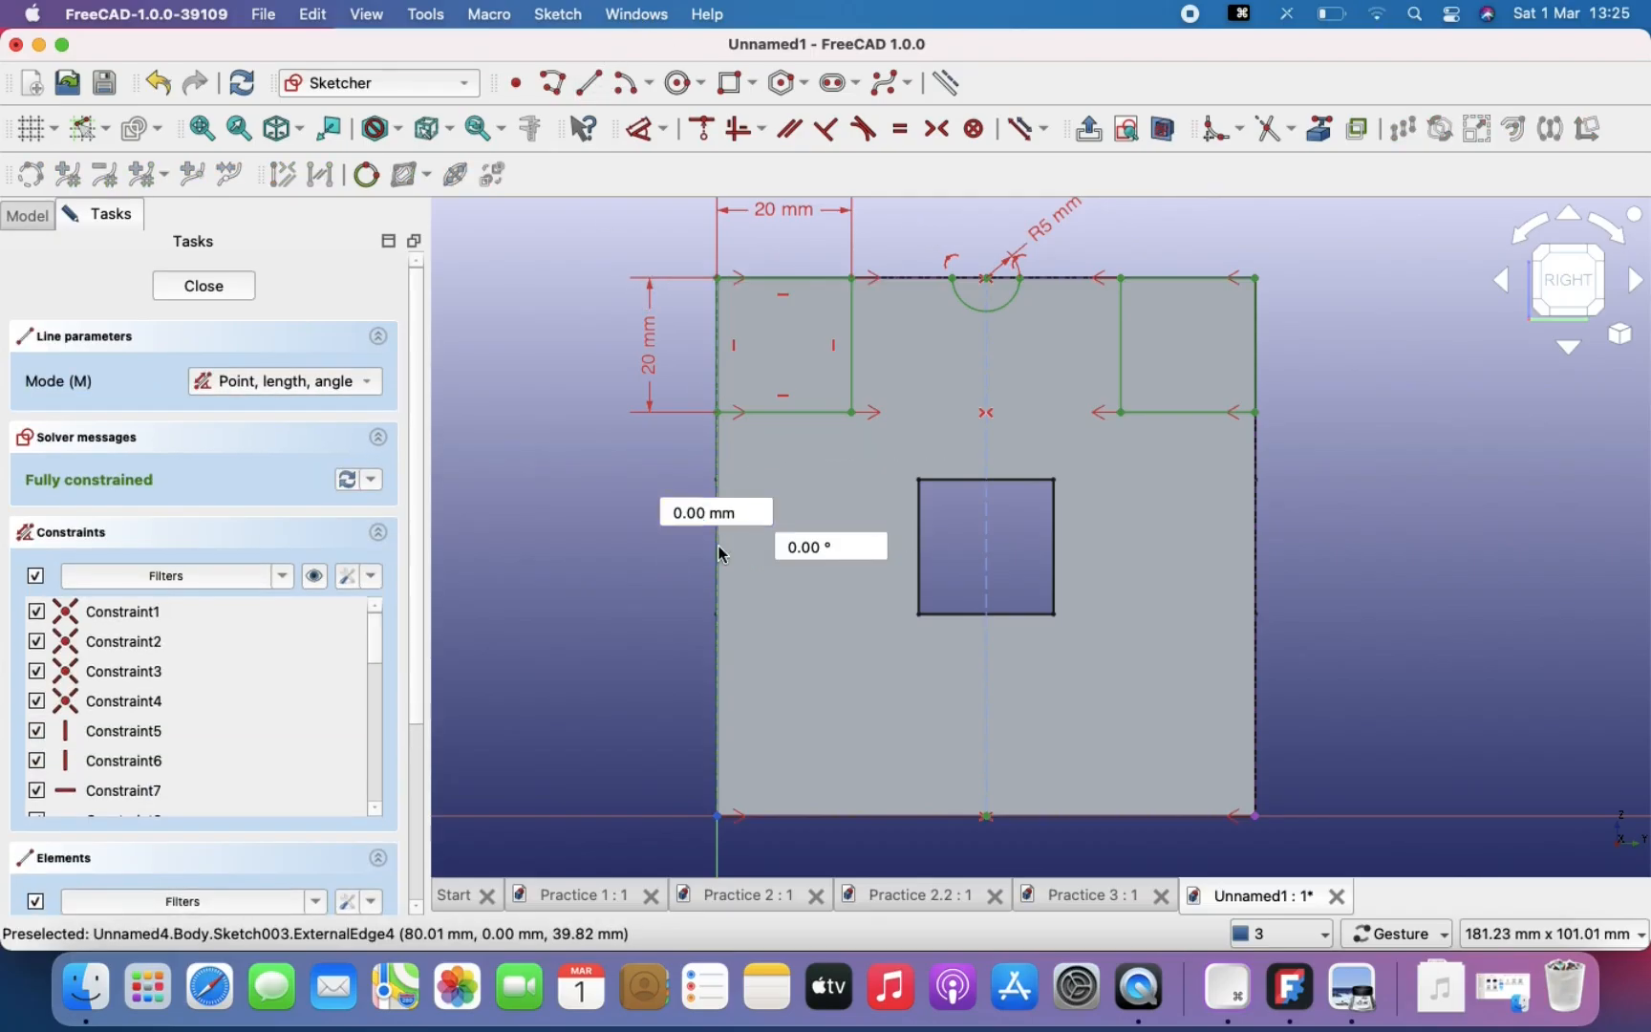
left_click(1256, 545)
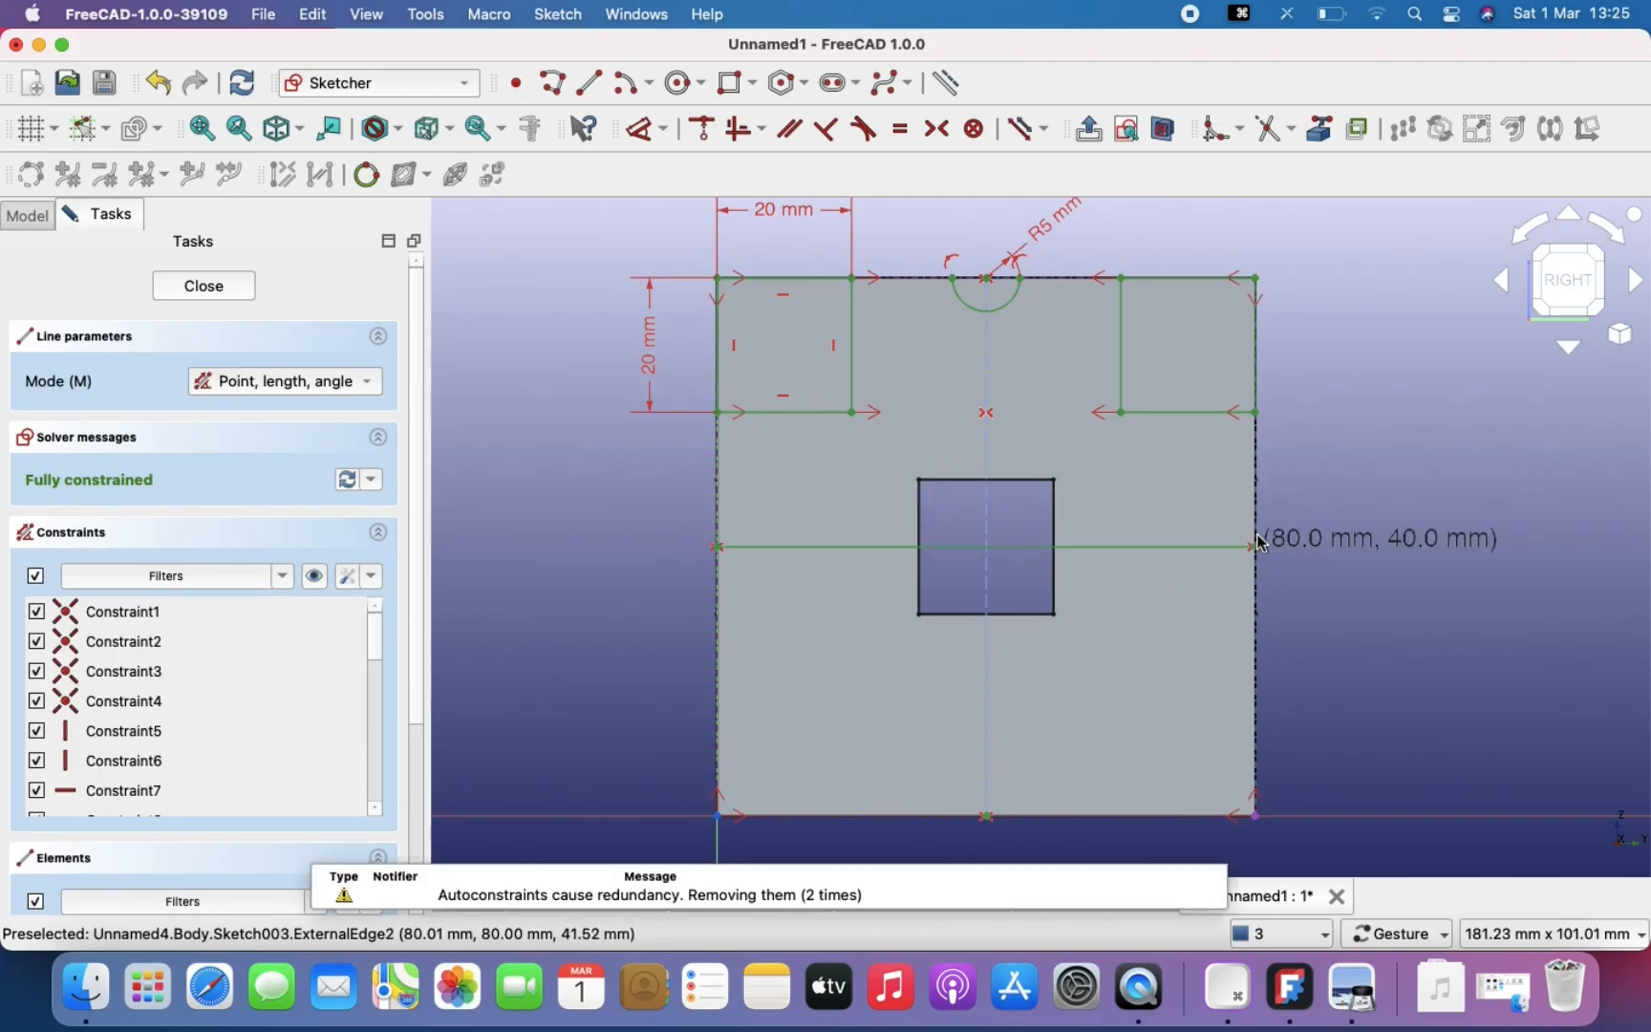
key("Escape")
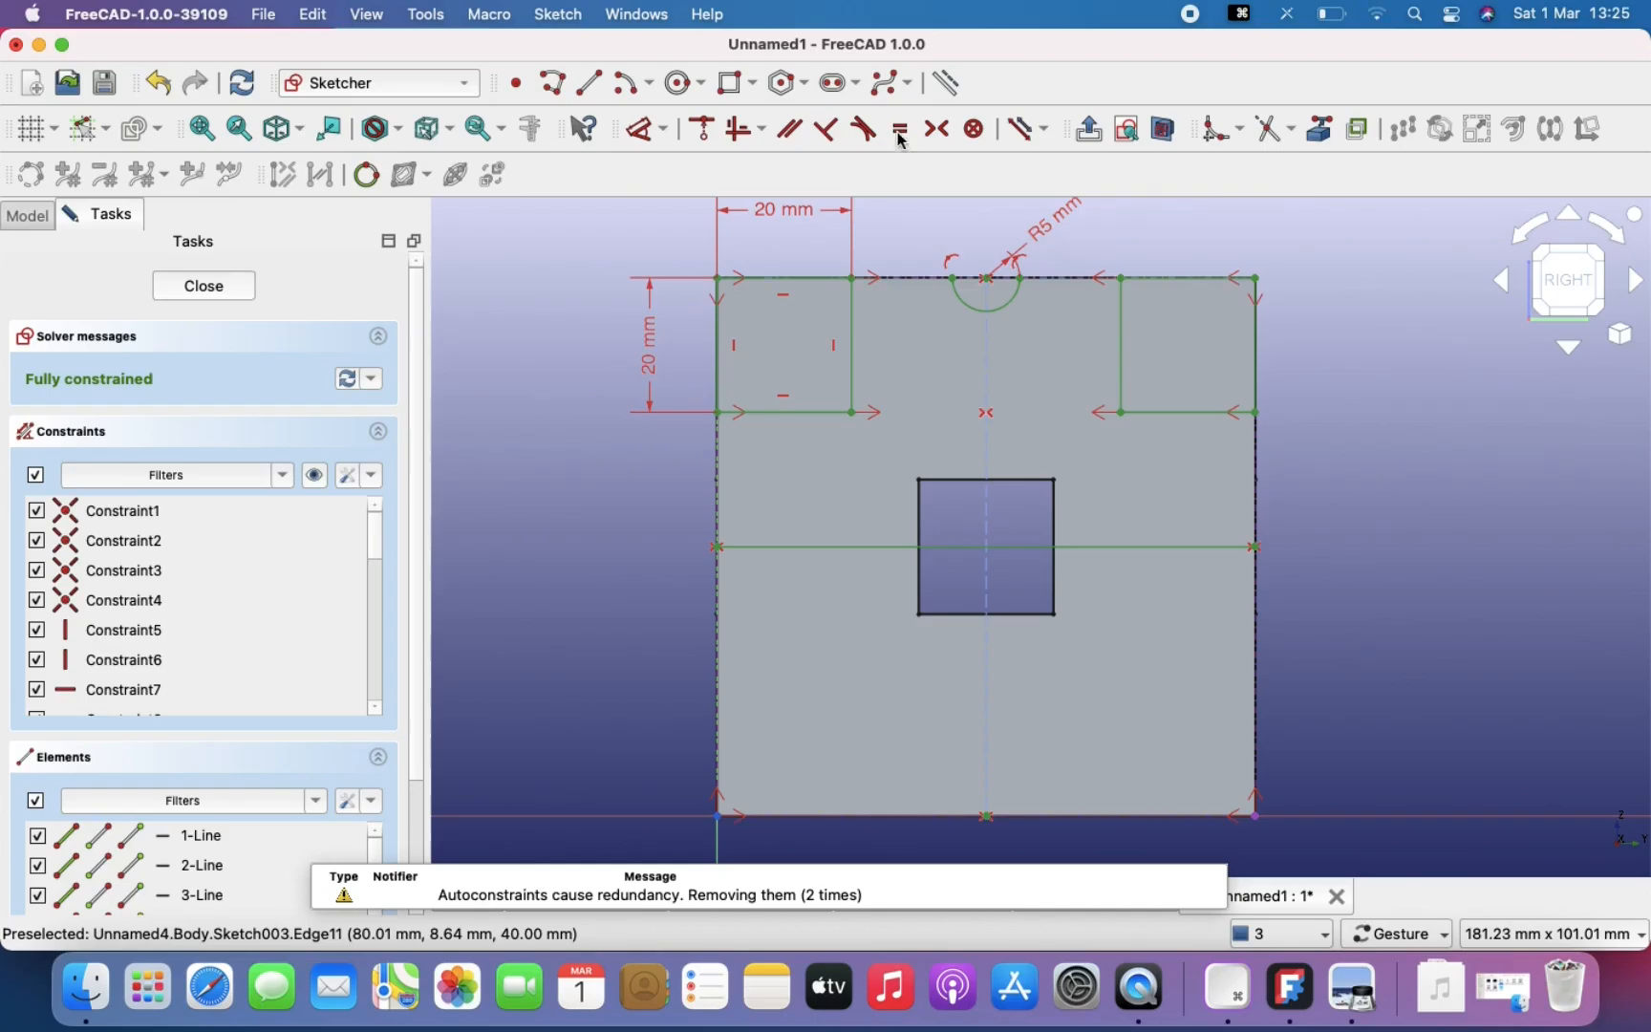
left_click(937, 129)
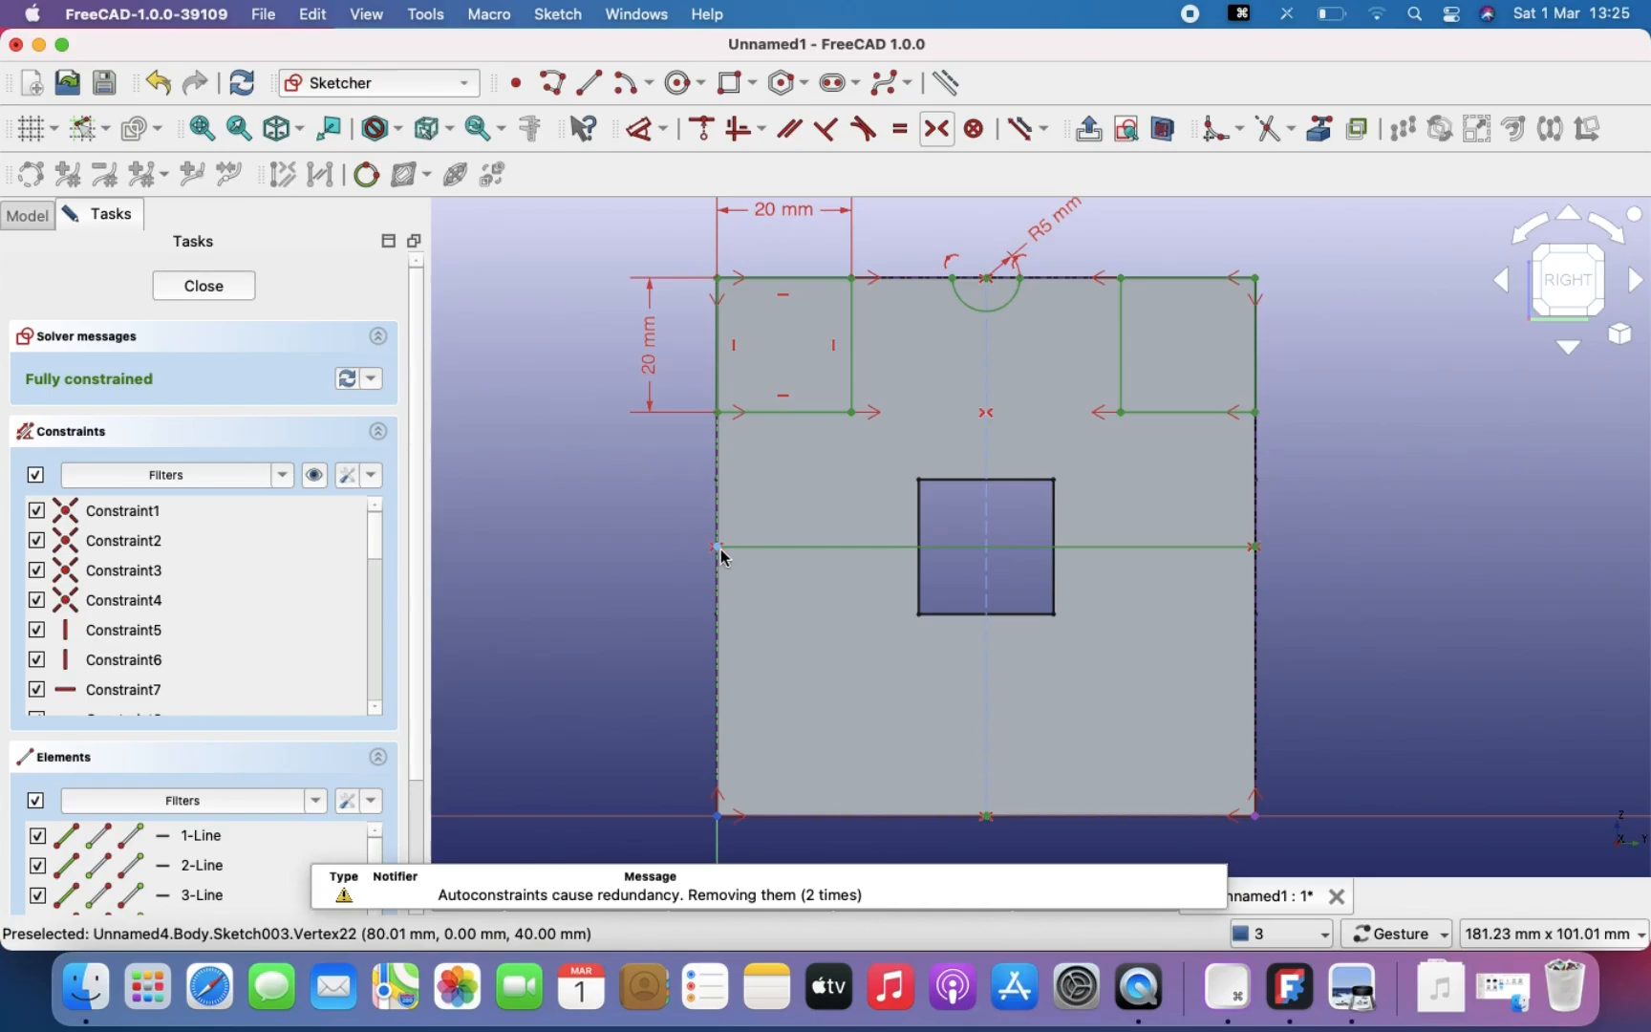
left_click(818, 545)
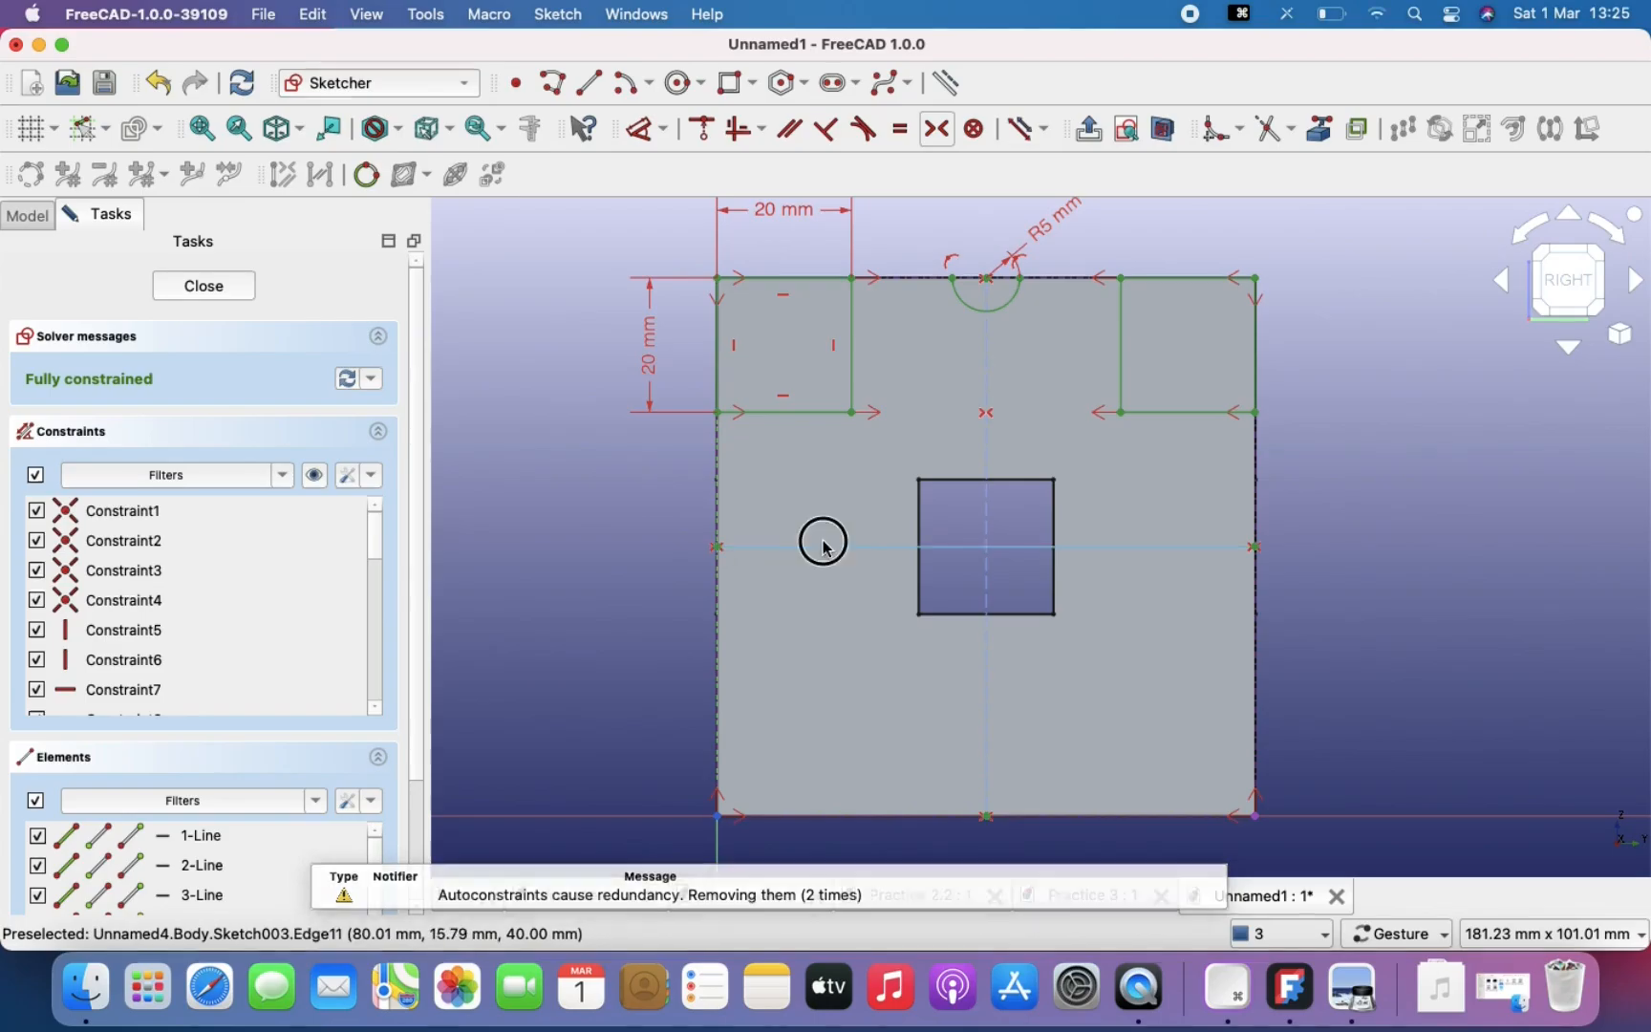
left_click(948, 83)
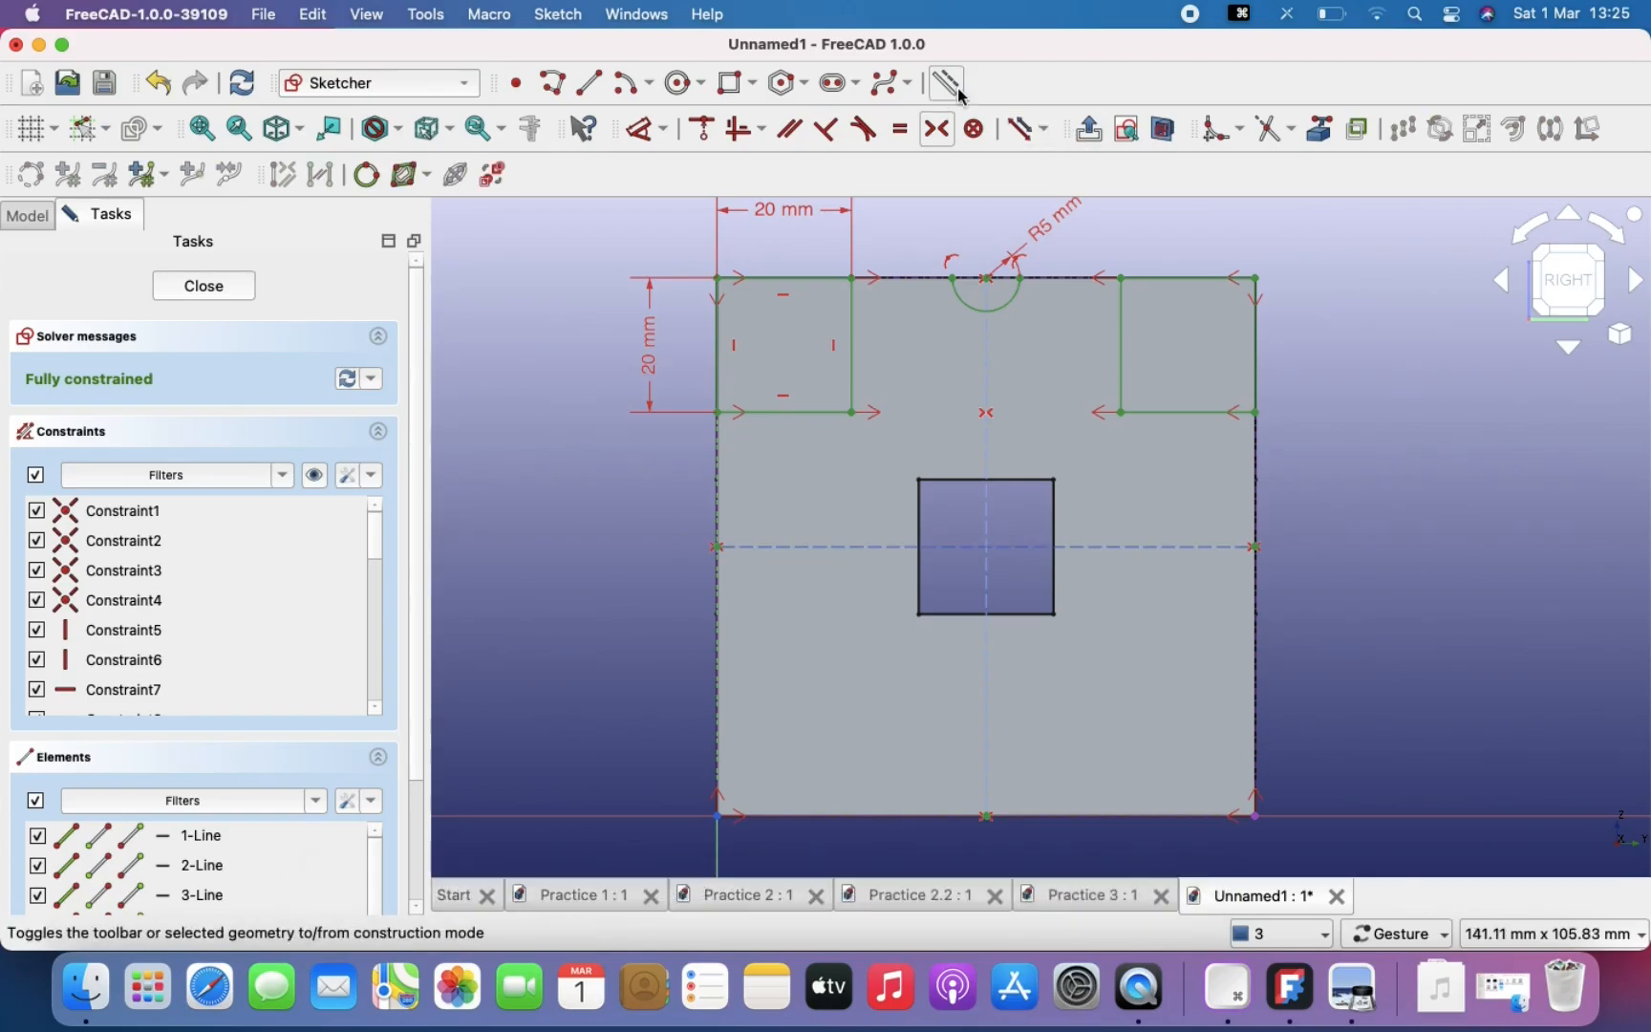
Step: Mirror the edges of both upper corner squares across the horizontal construction line with Create Symmetry Constraints enabled, and leave the sketch
left_click(792, 413)
left_click(720, 386)
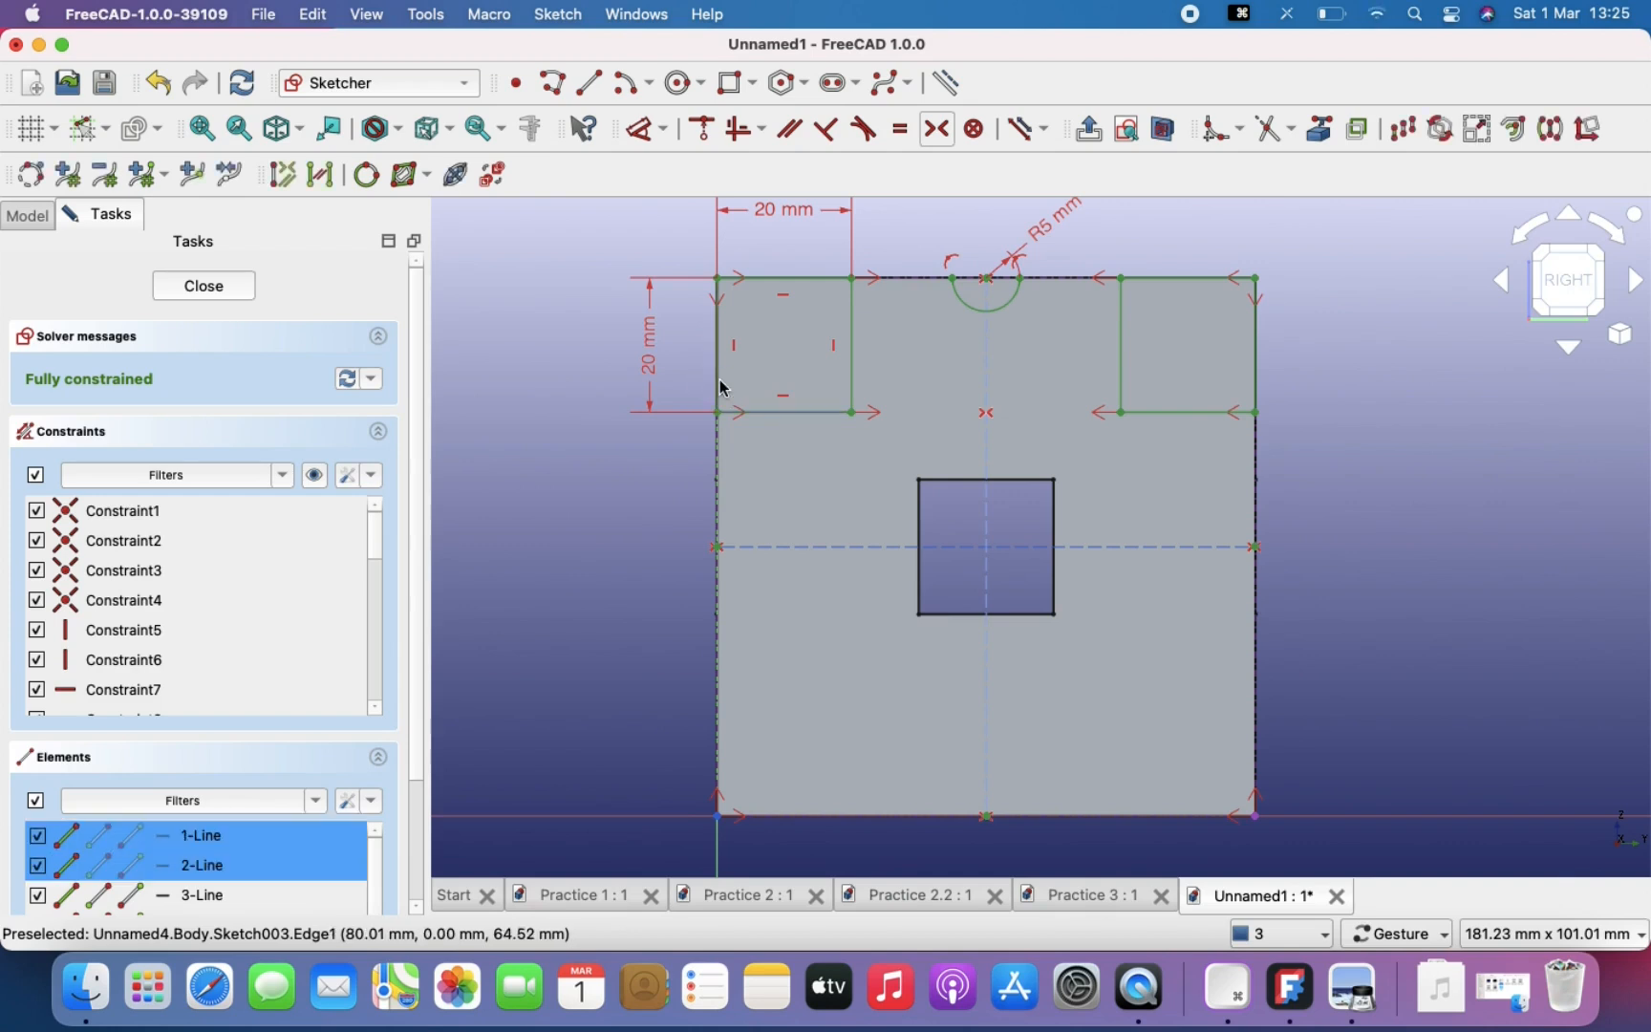
left_click(852, 384)
left_click(817, 287)
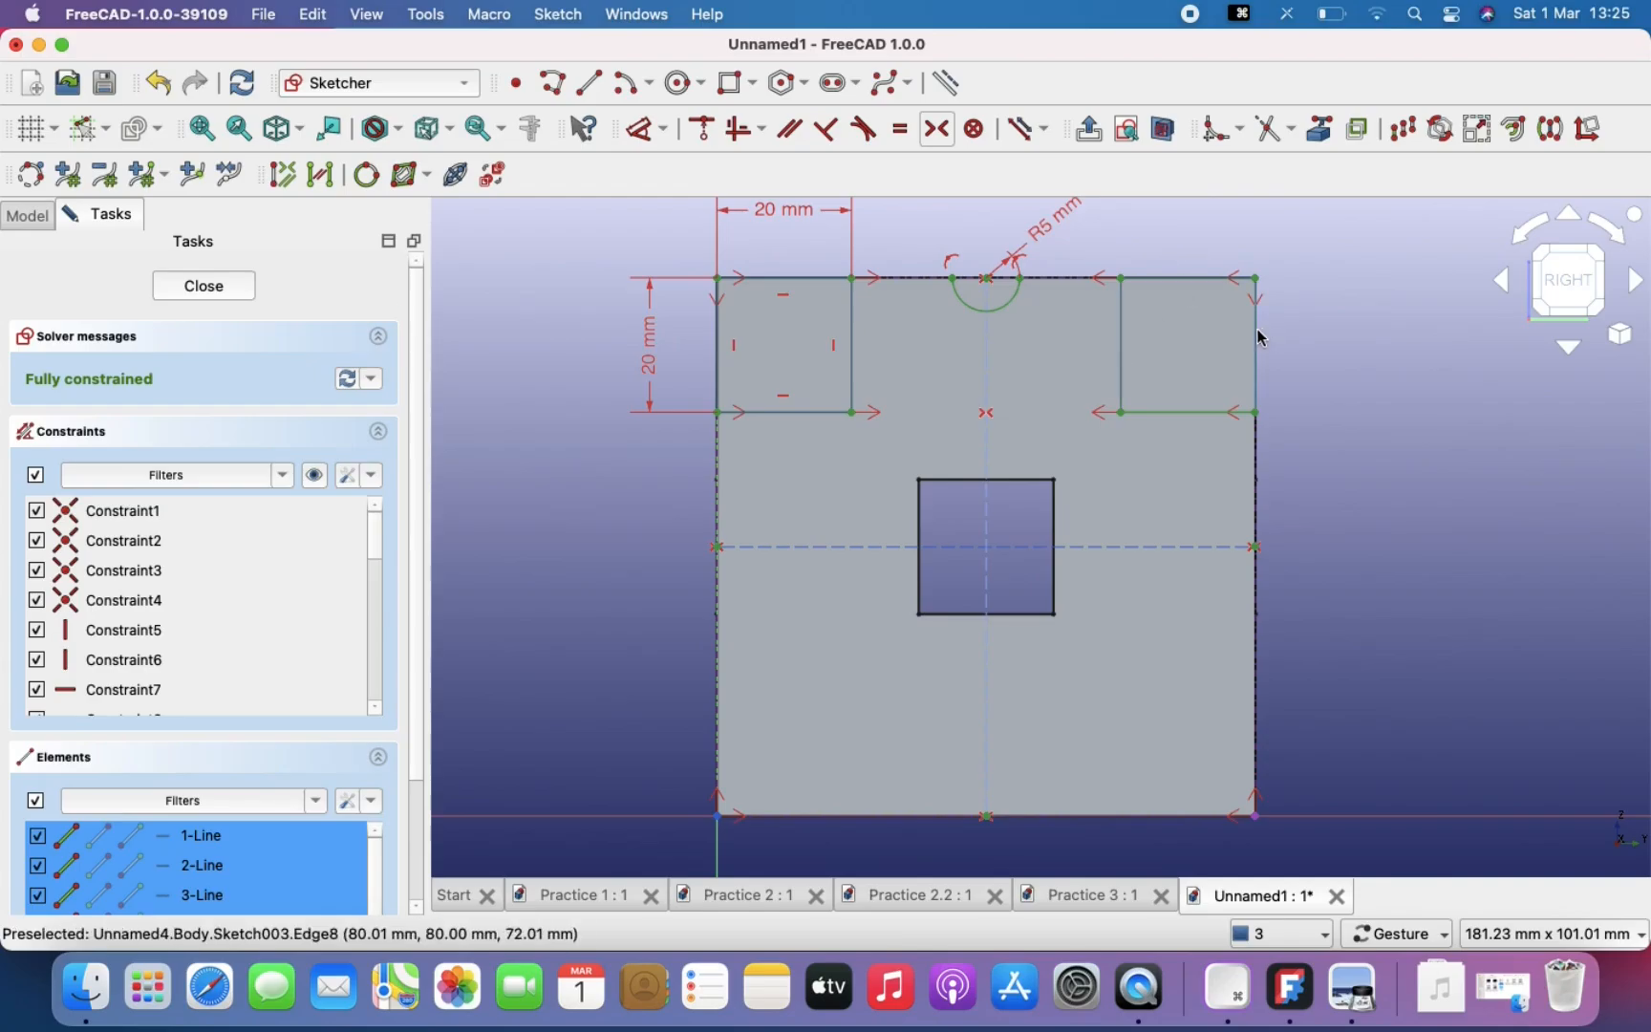
left_click(1231, 416)
left_click(1159, 412)
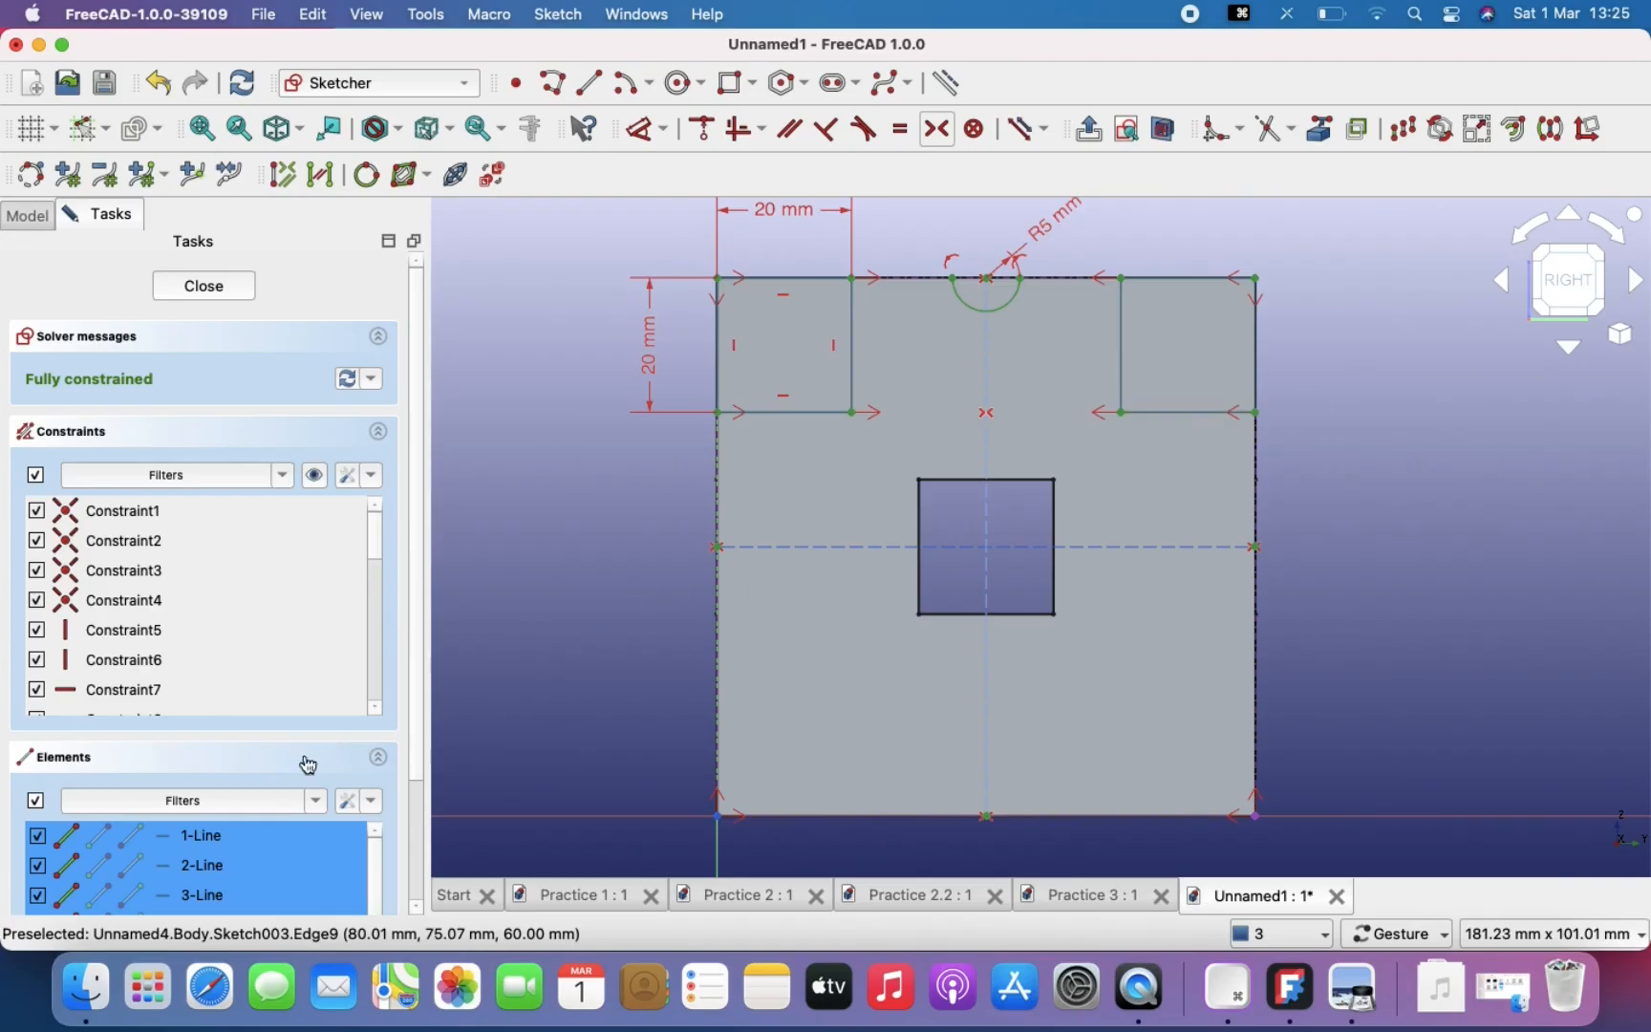
scroll(298, 843, "down", 3)
scroll(298, 843, "up", 3)
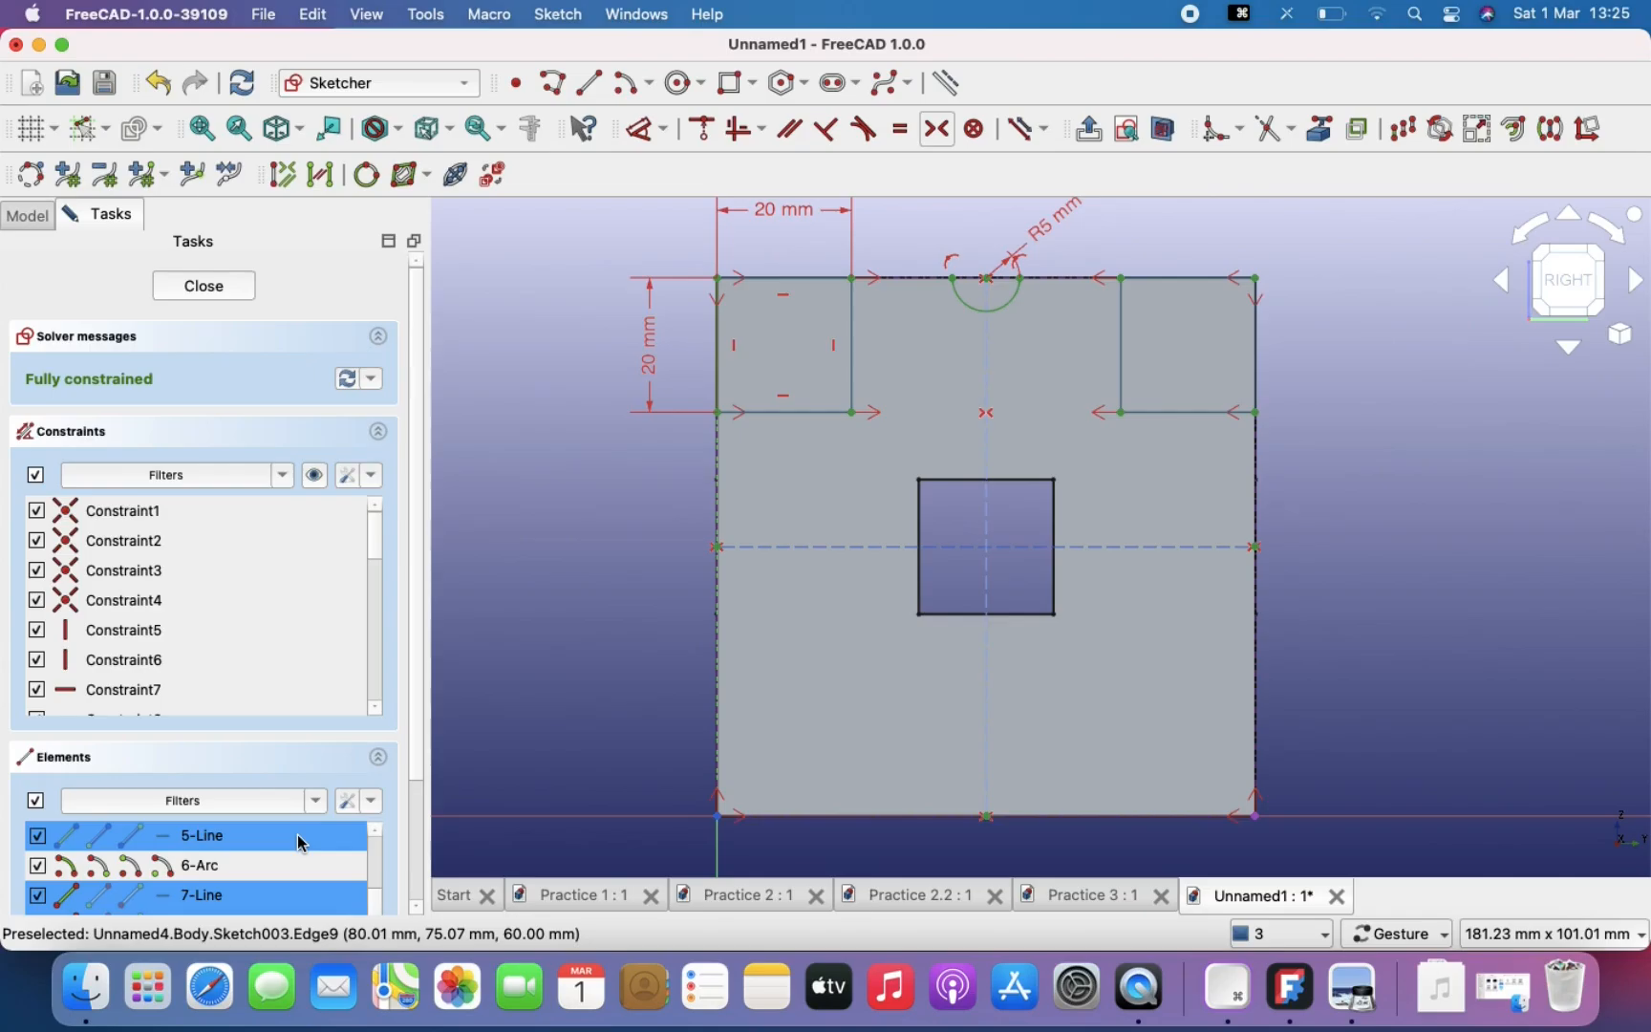
scroll(298, 841, "down", 2)
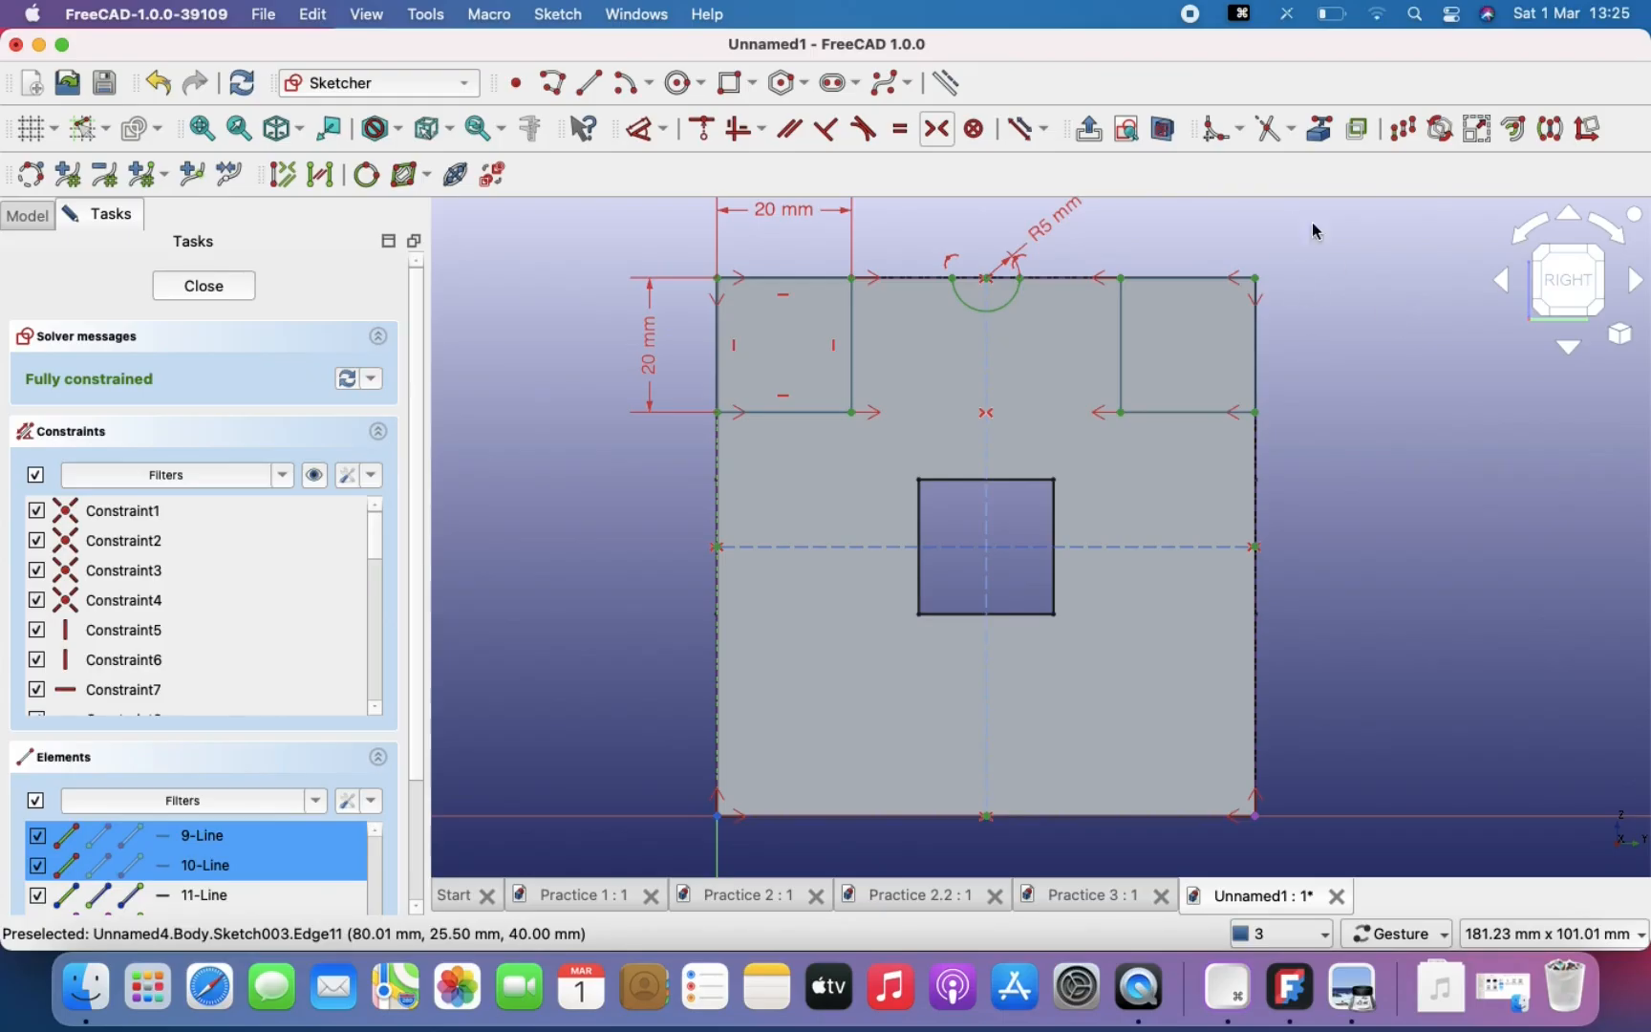
left_click(1552, 130)
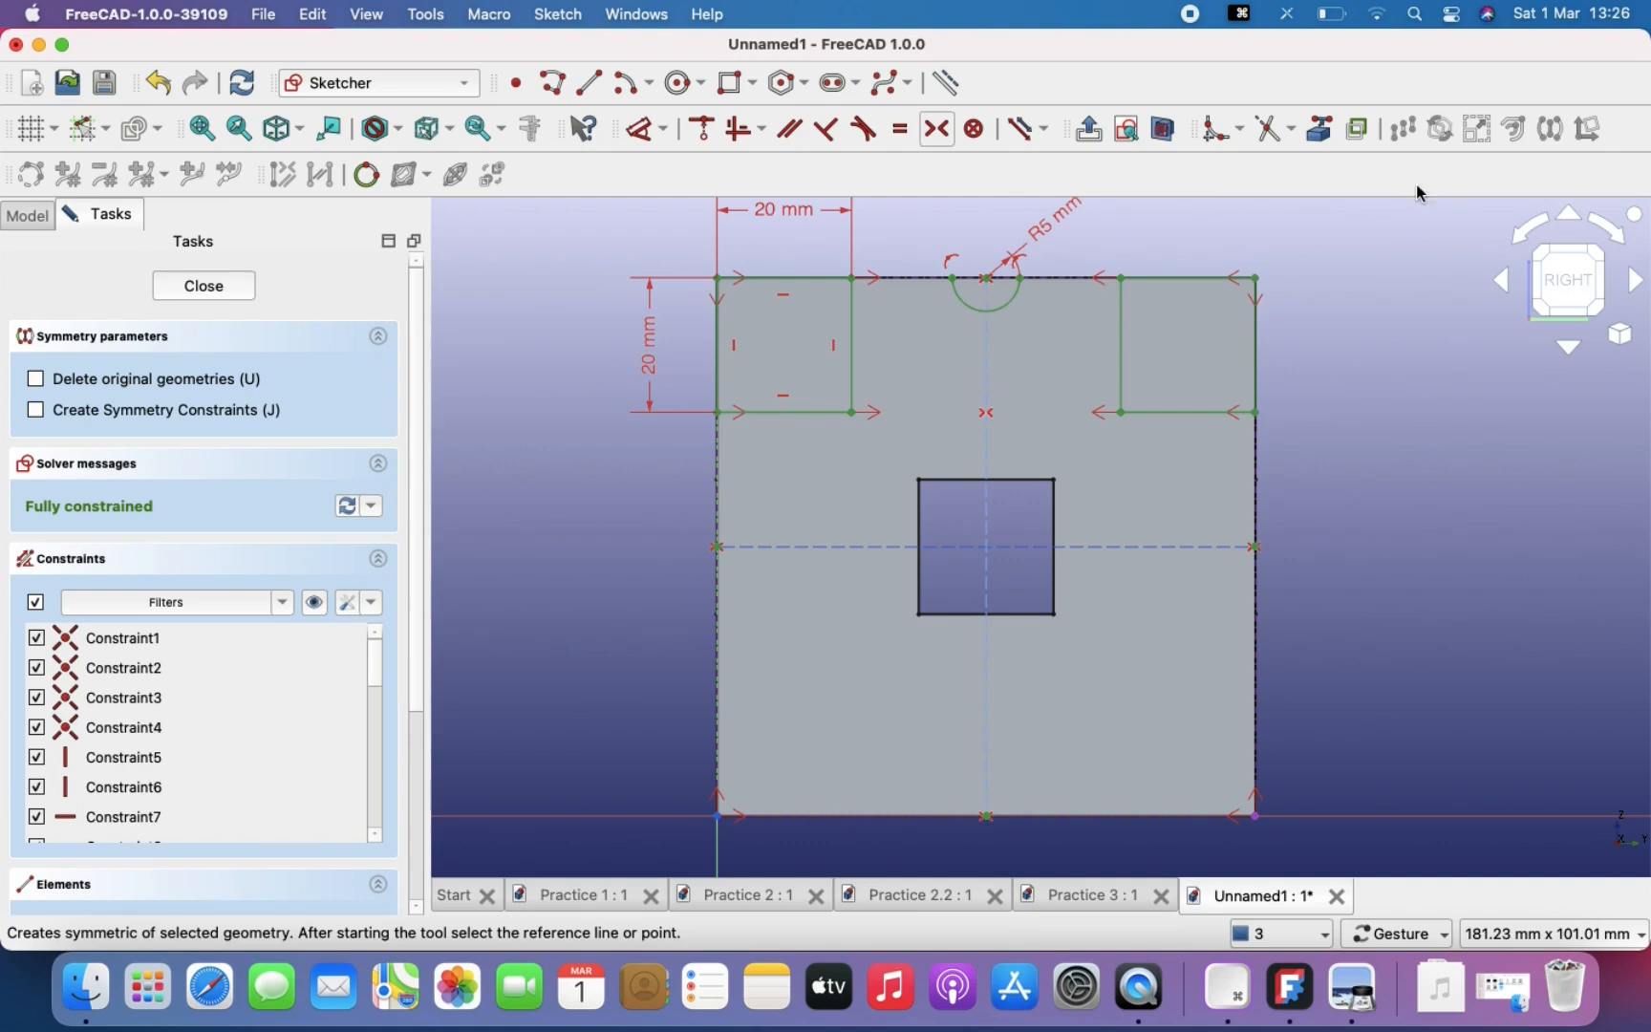
left_click(38, 411)
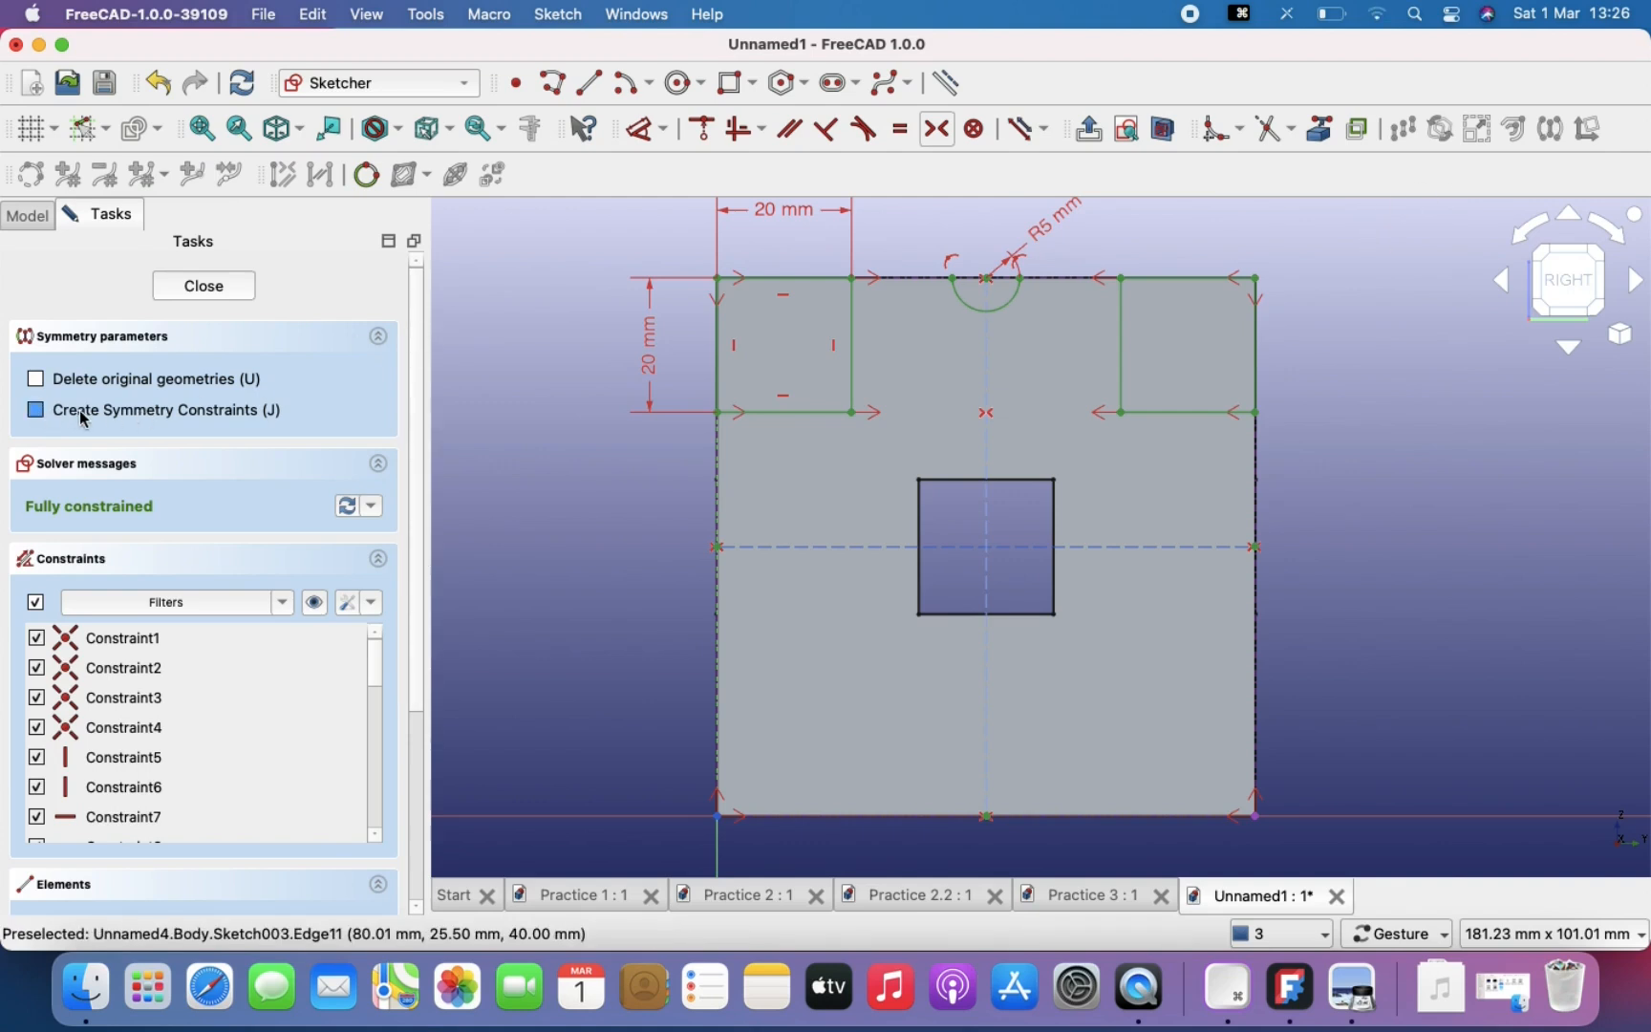
left_click(37, 412)
left_click(824, 547)
left_click(822, 546)
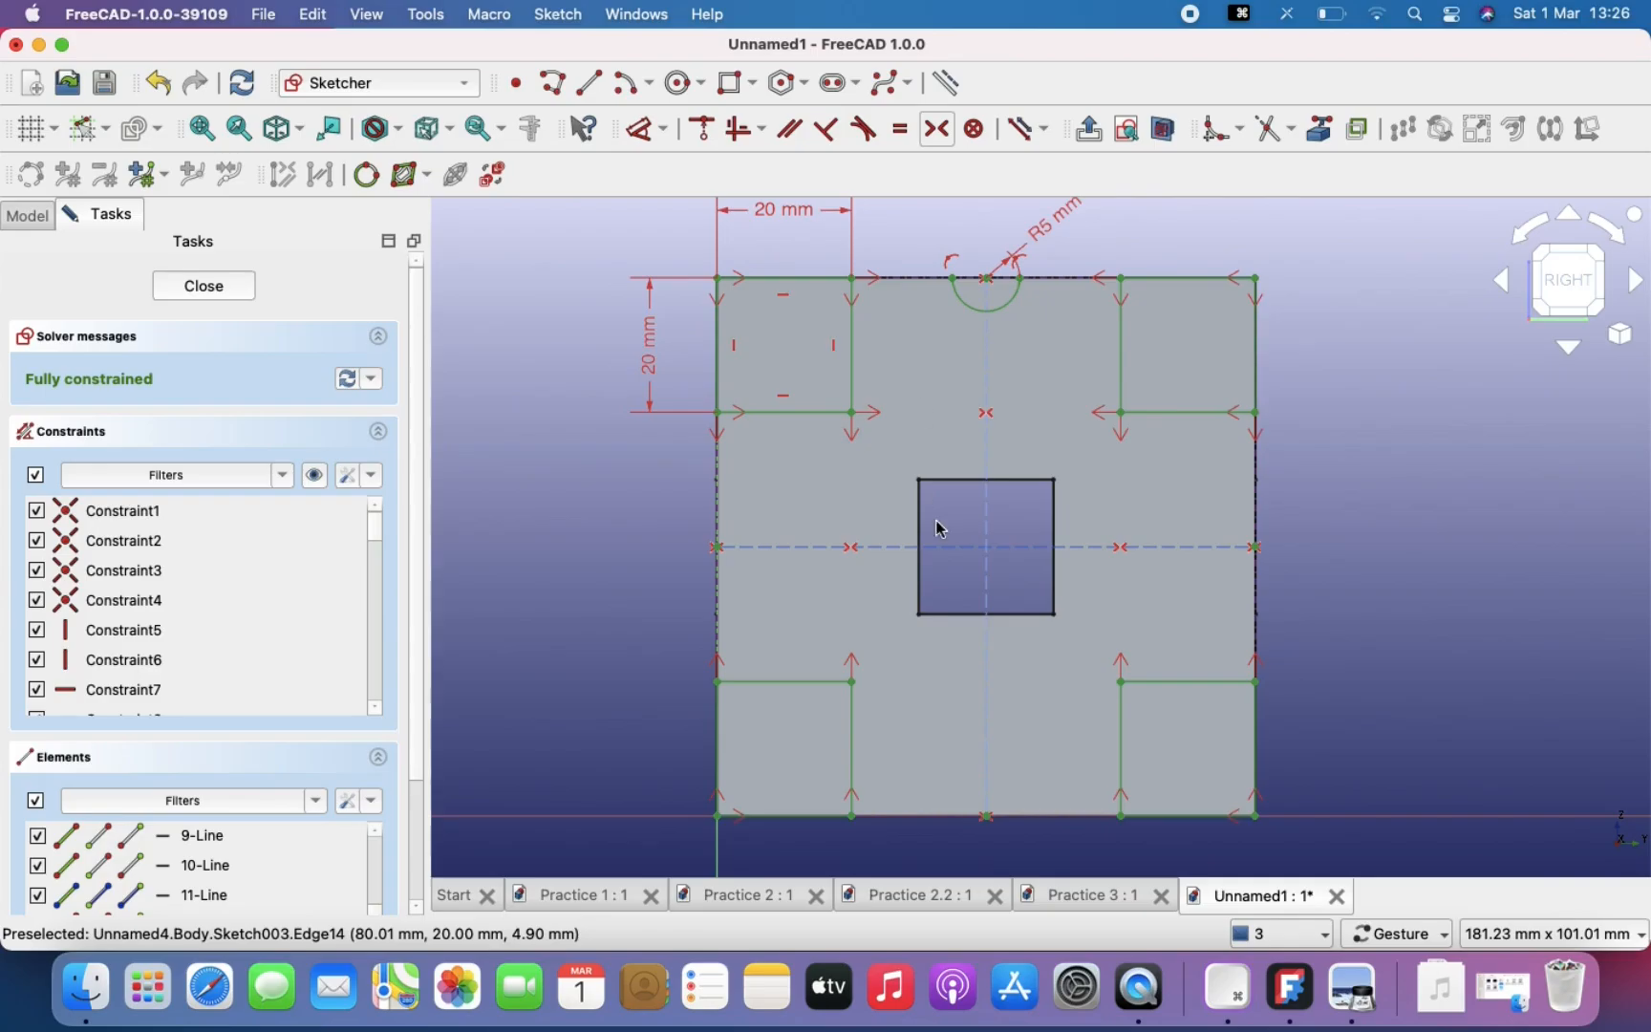
scroll(324, 671, "down", 15)
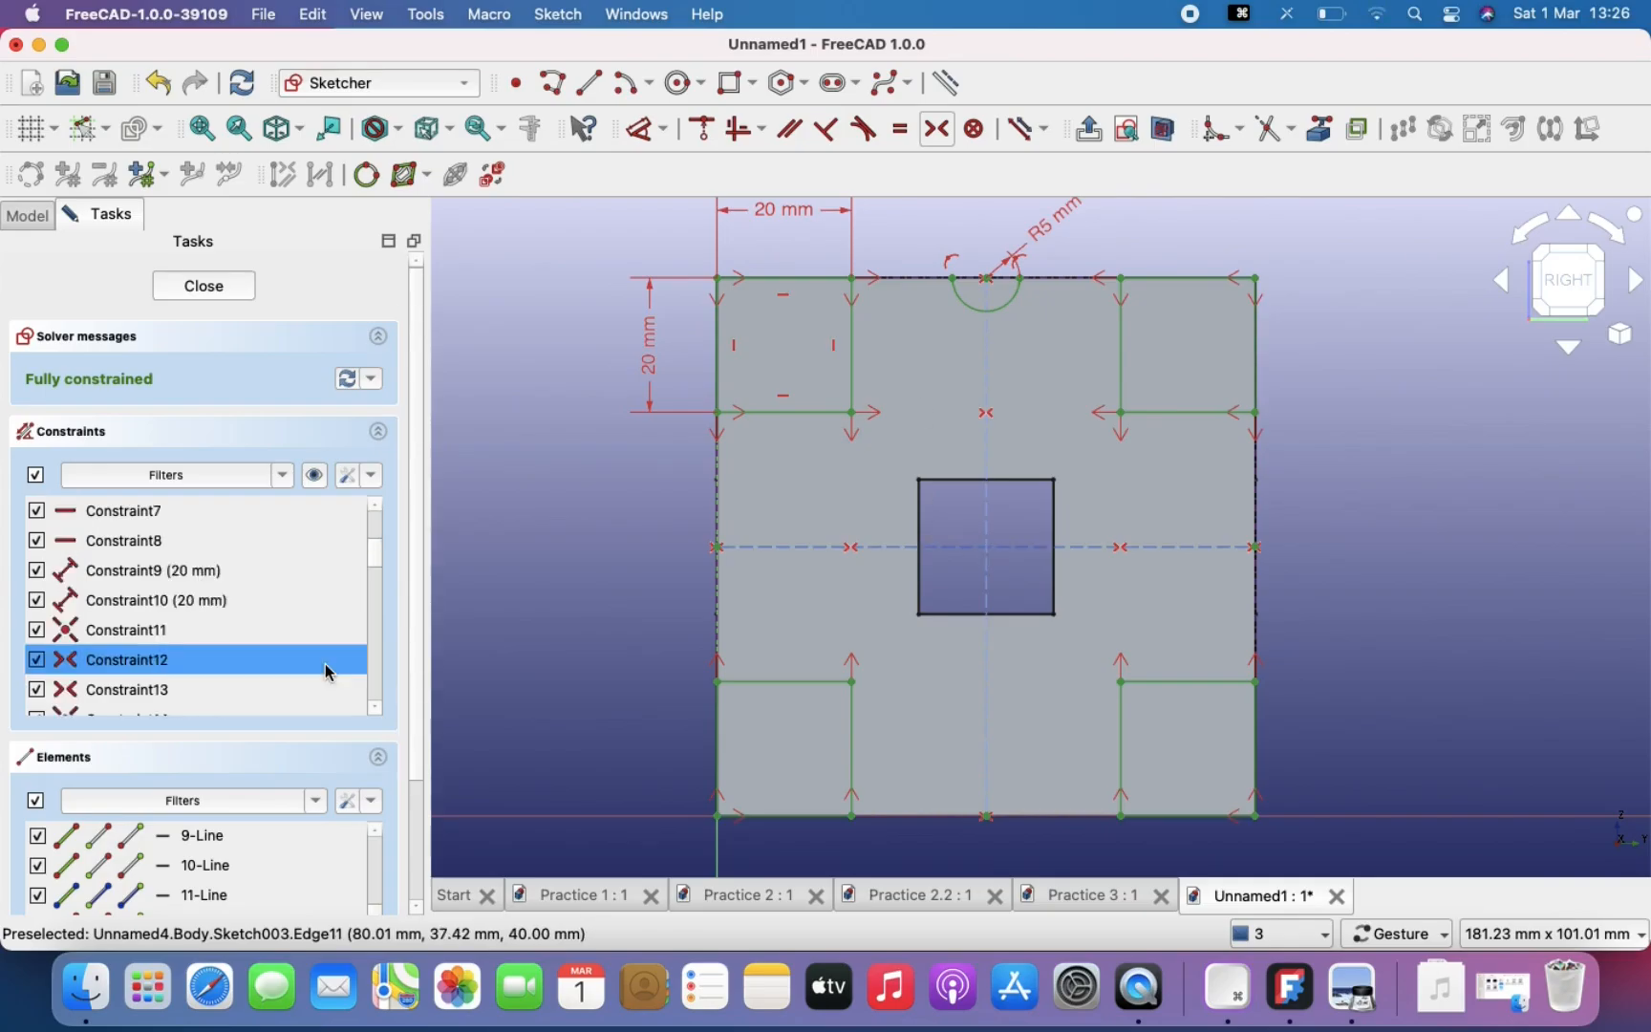
scroll(325, 671, "up", 5)
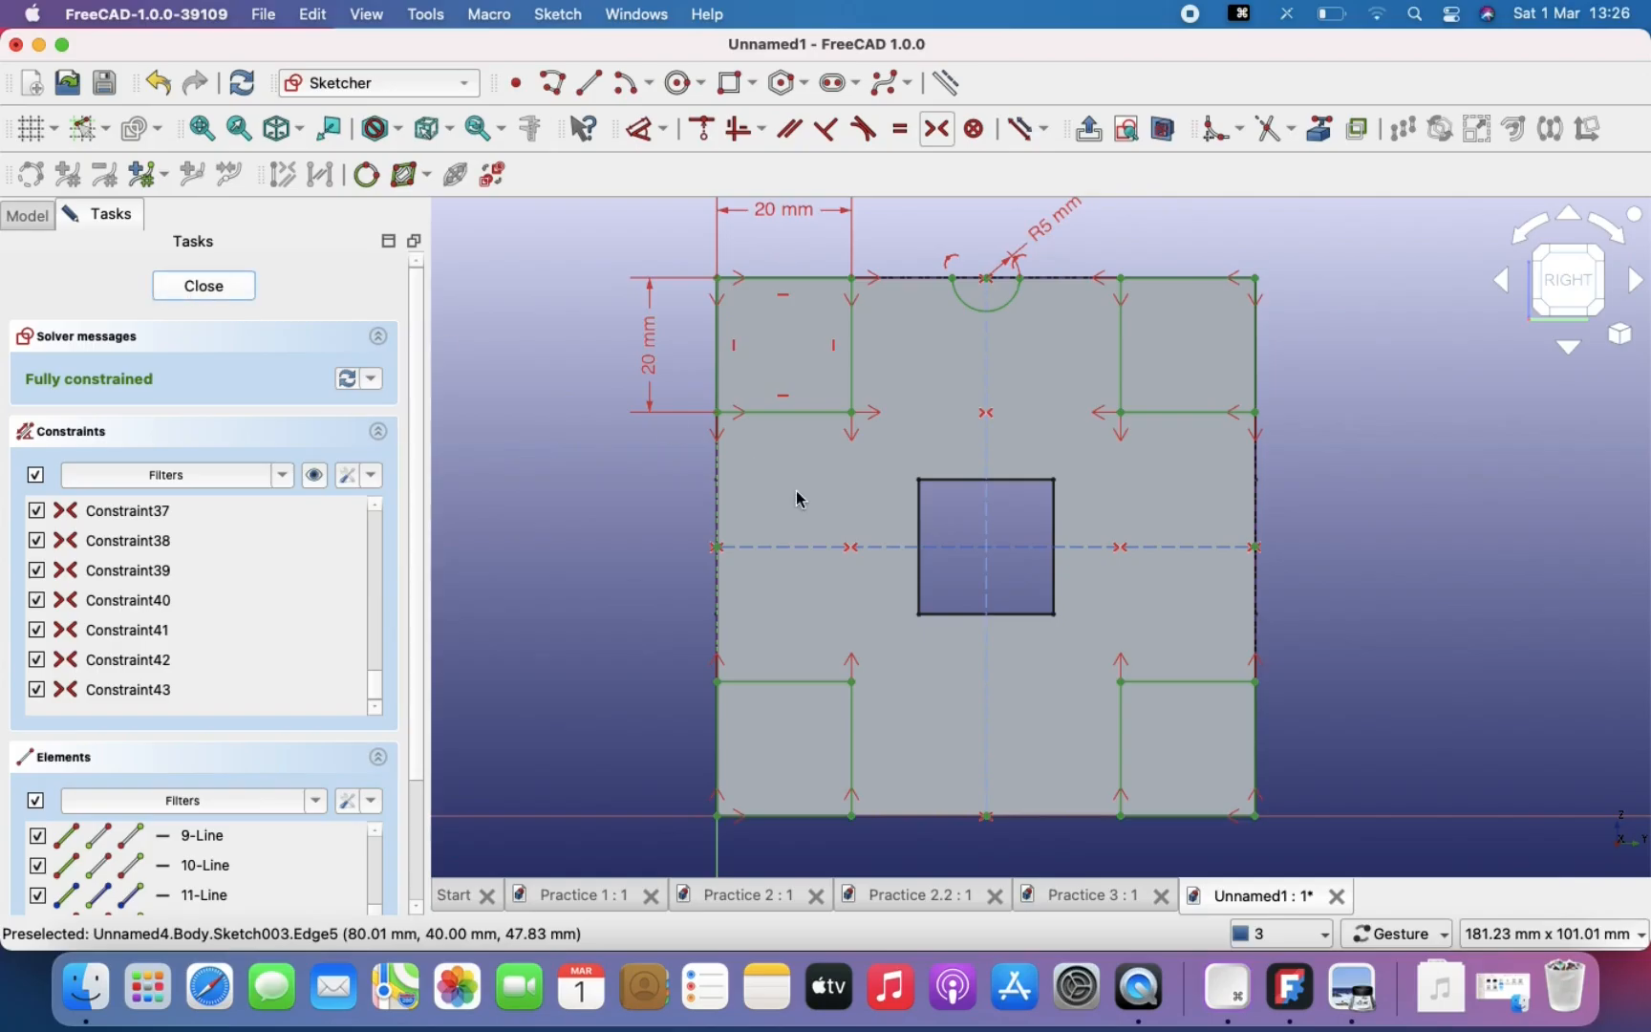
key("Escape")
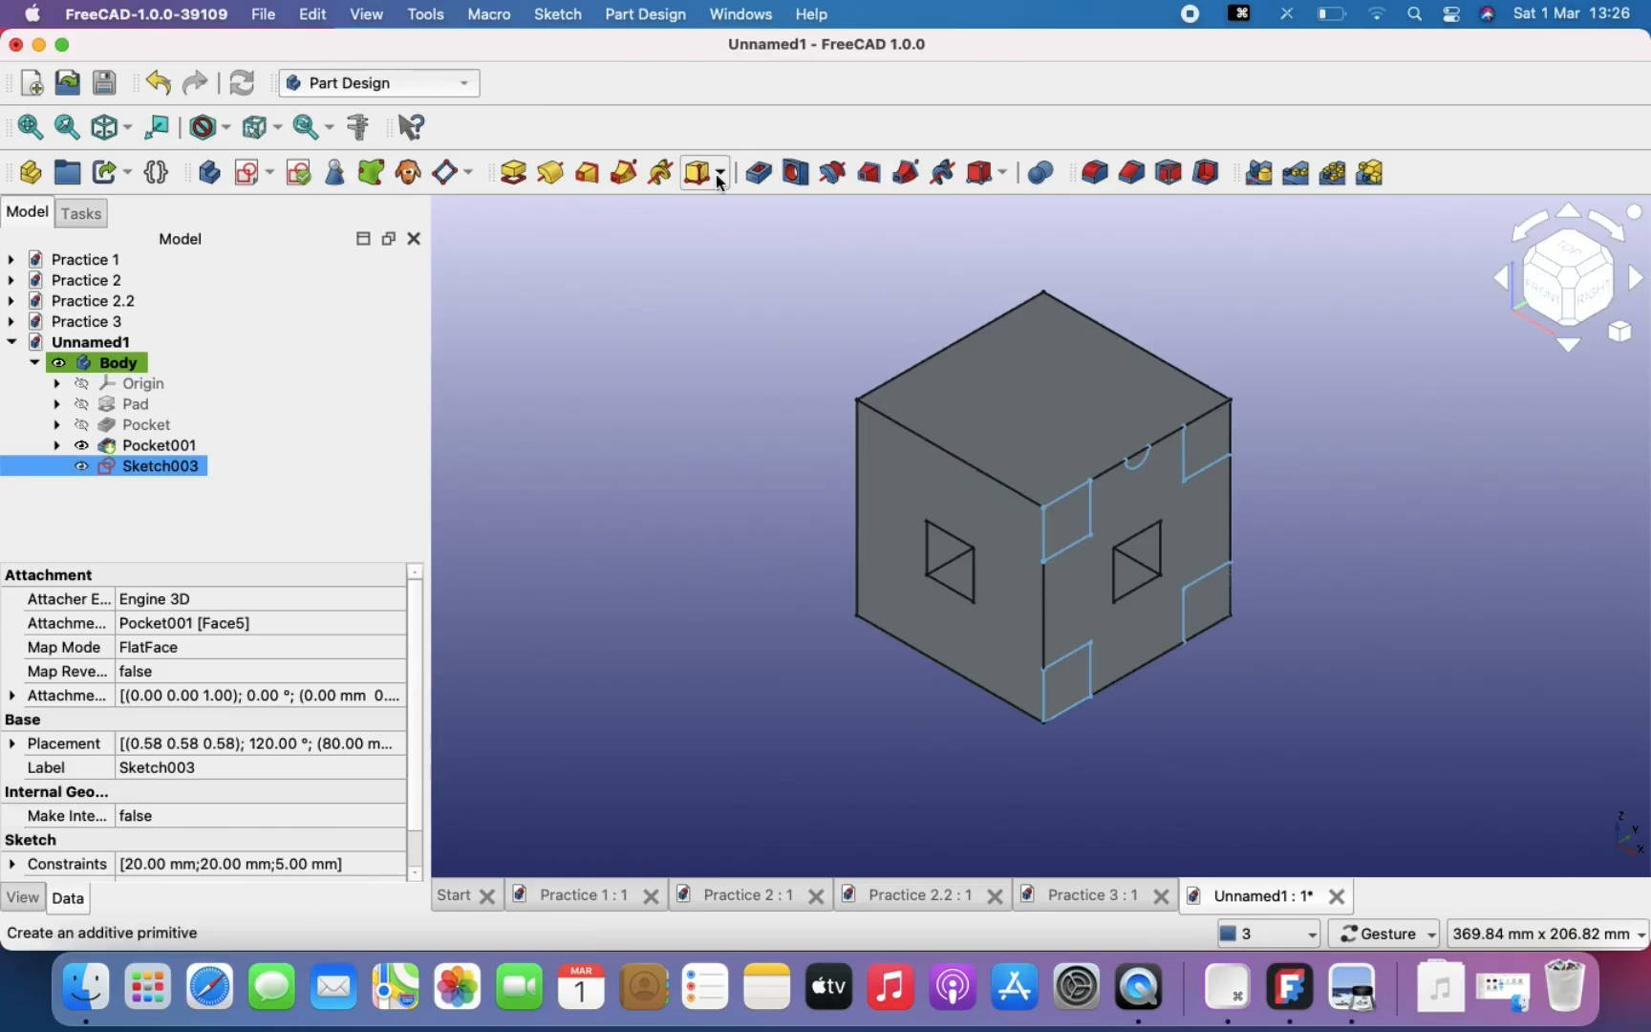
Step: Try to pocket the right-face sketch and examine its profiles for an open wire
left_click(757, 175)
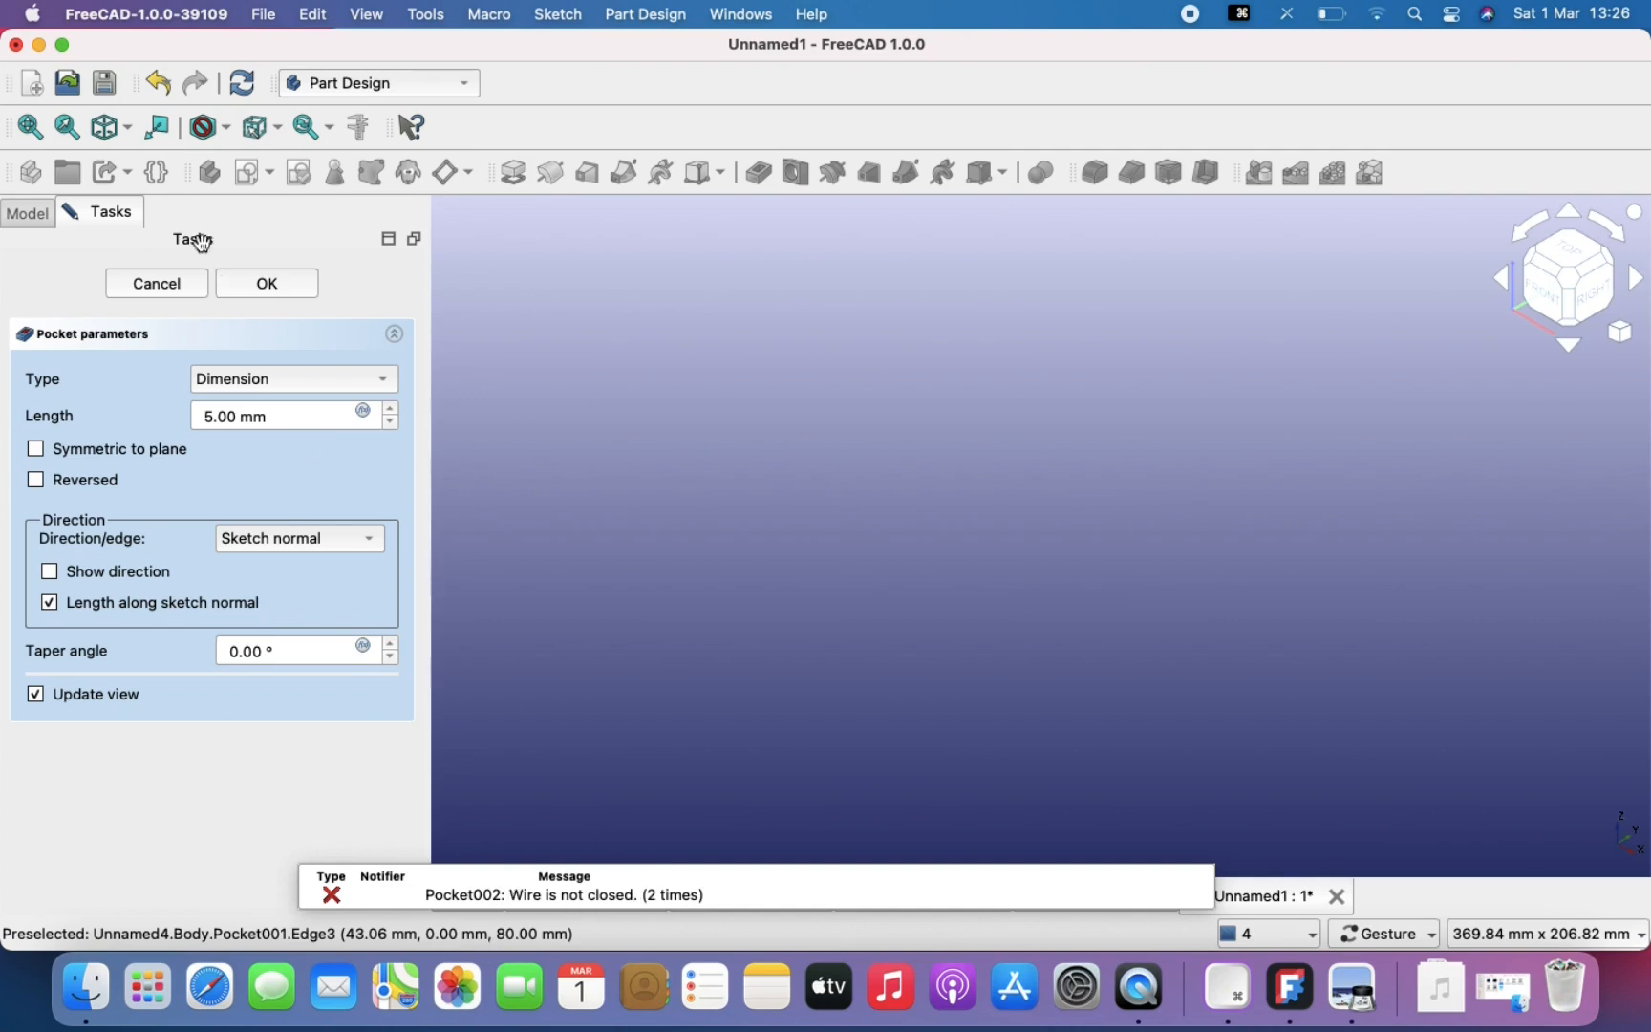
left_click(156, 283)
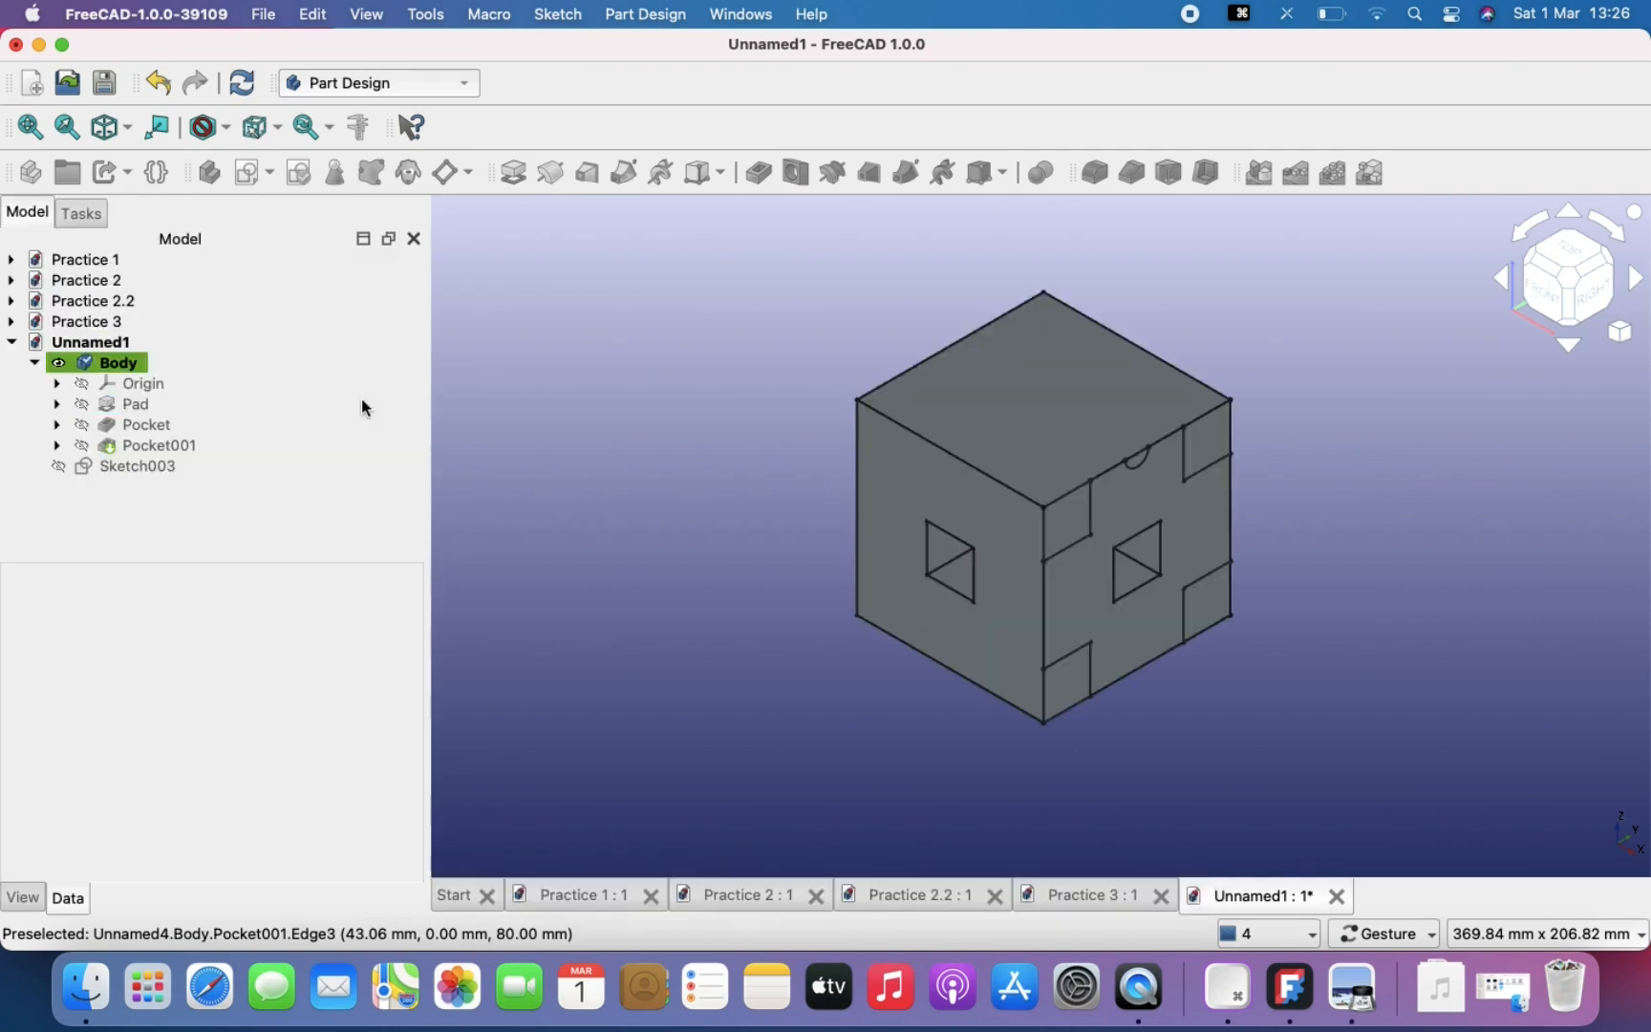
scroll(1320, 572, "up", 3)
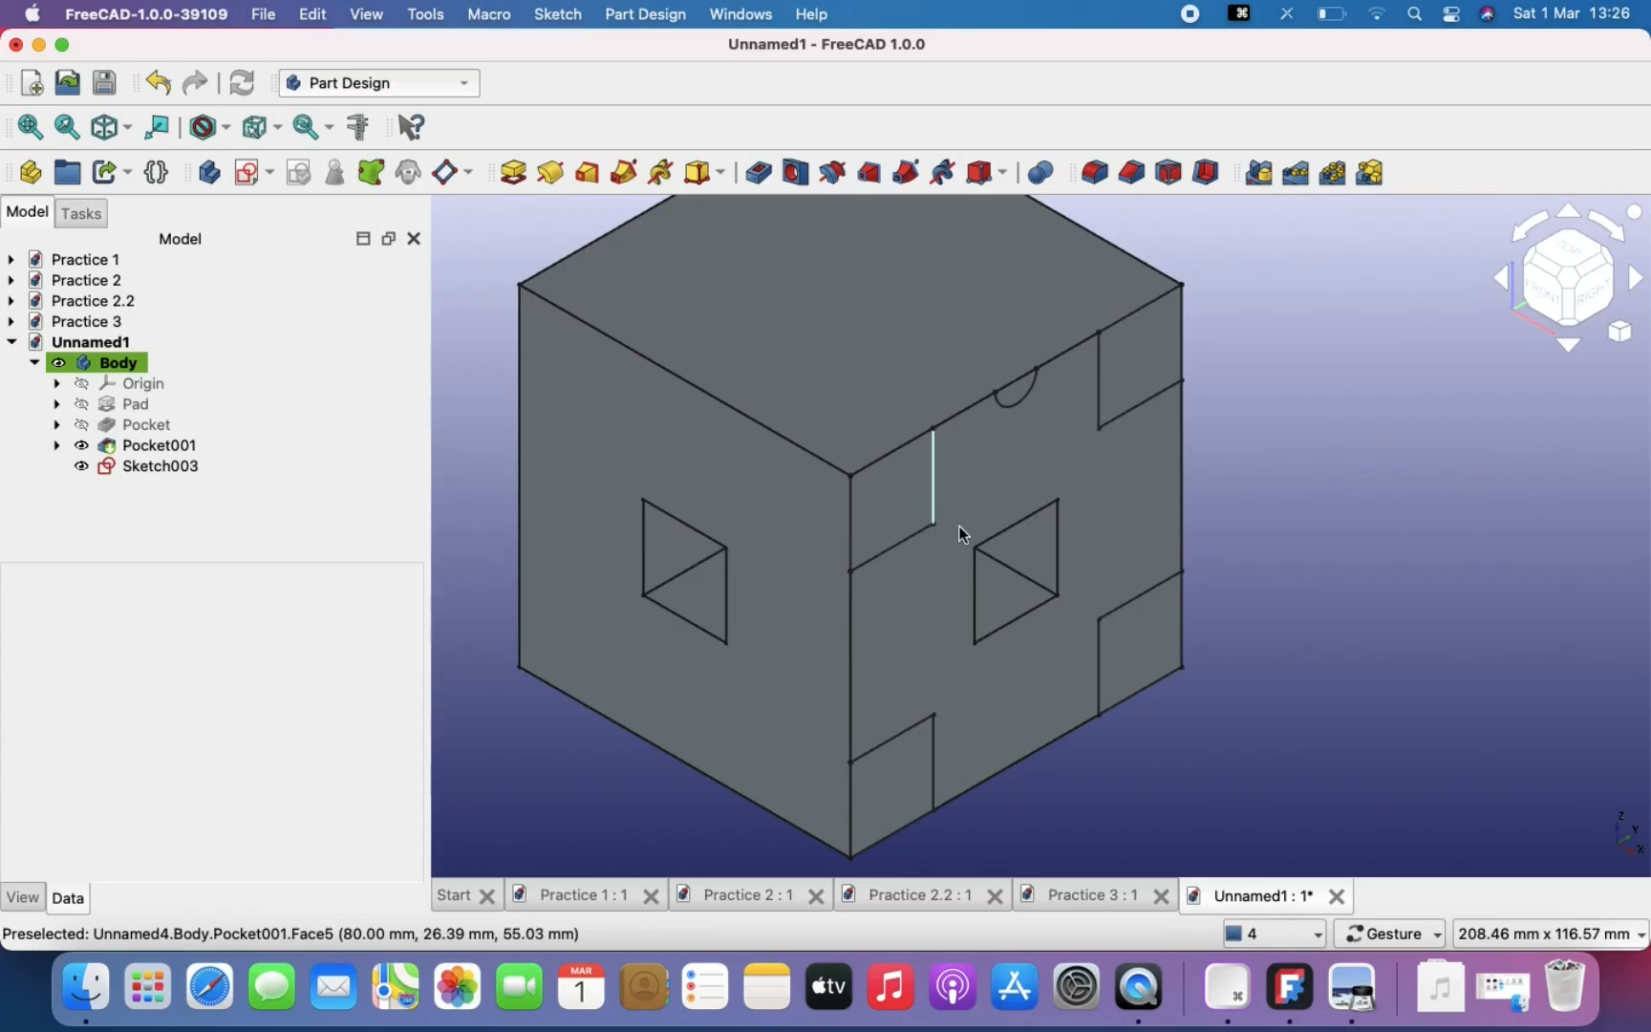
left_click(892, 456)
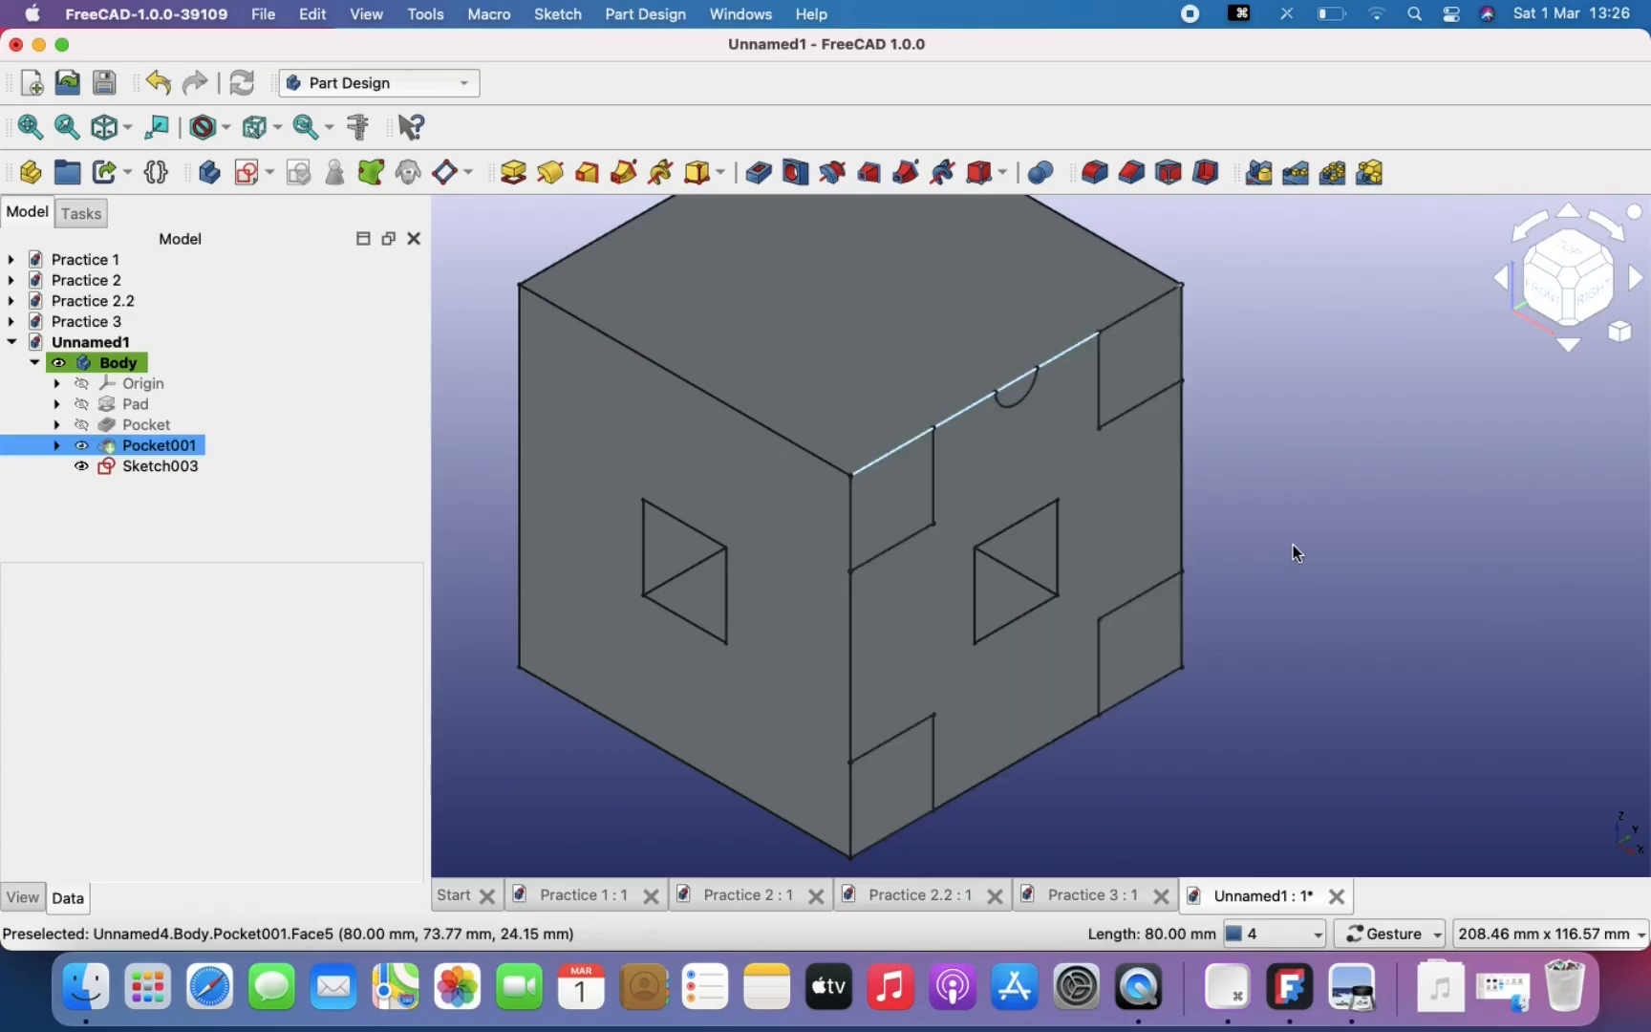
Step: Reopen the right-face sketch, close the R5 semicircle with a line between its two endpoints, and leave the sketch
left_click(164, 468)
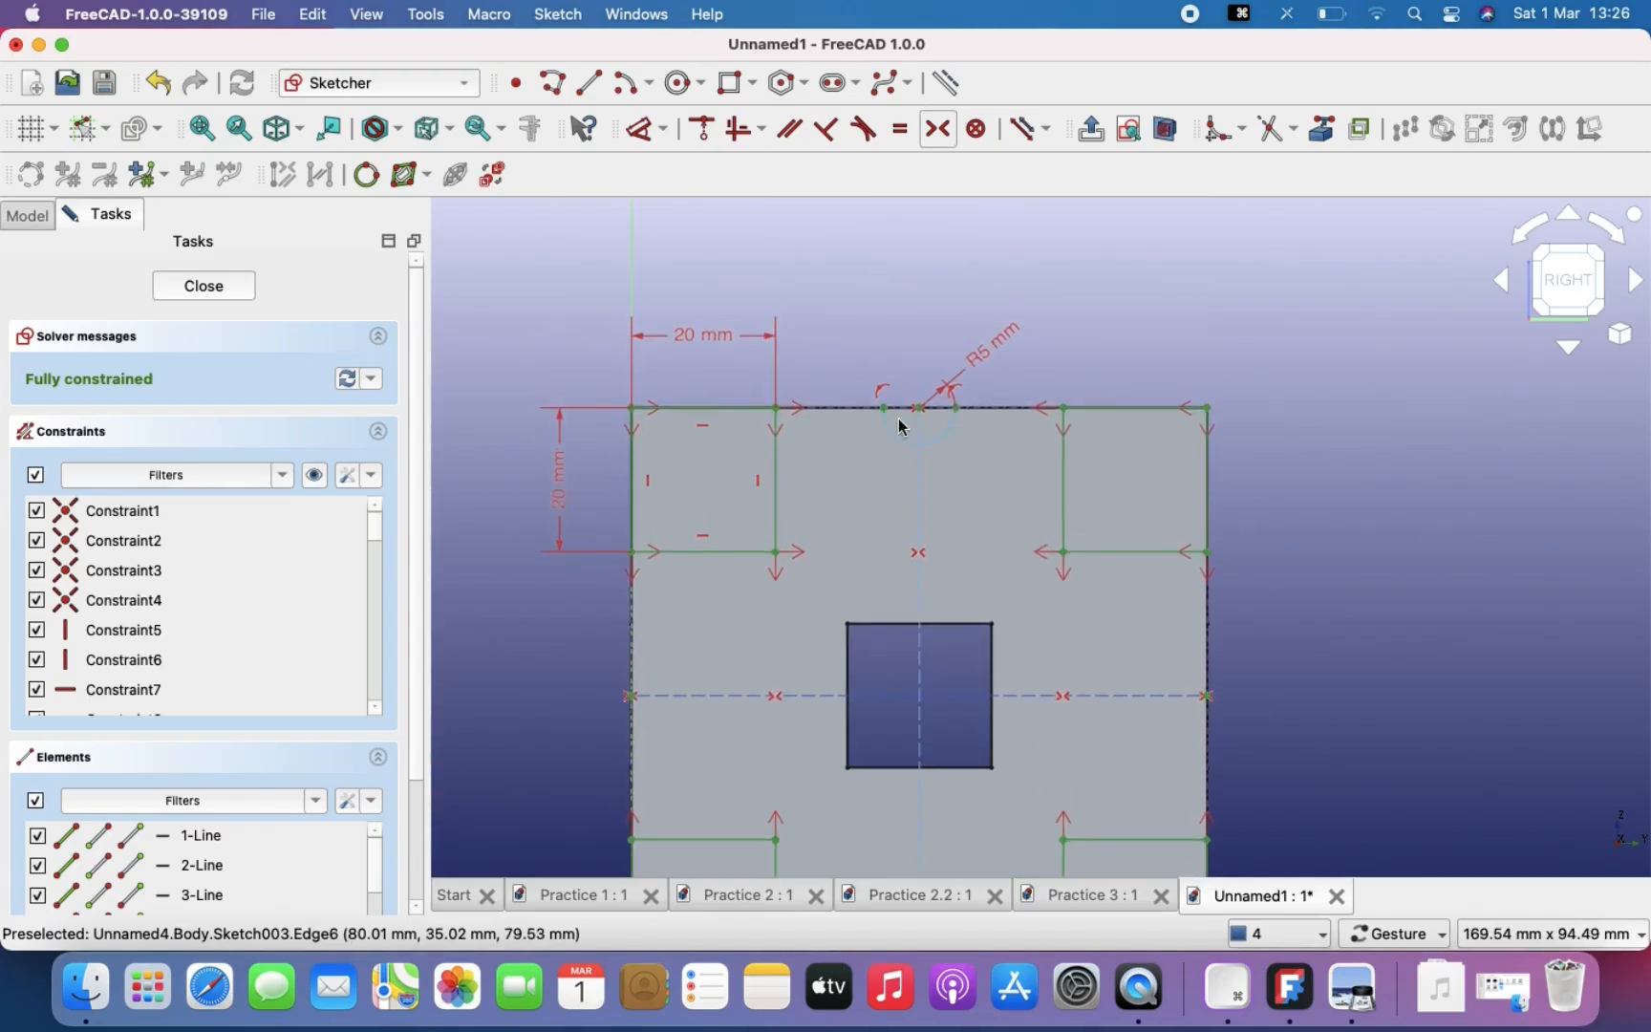
scroll(899, 426, "up", 3)
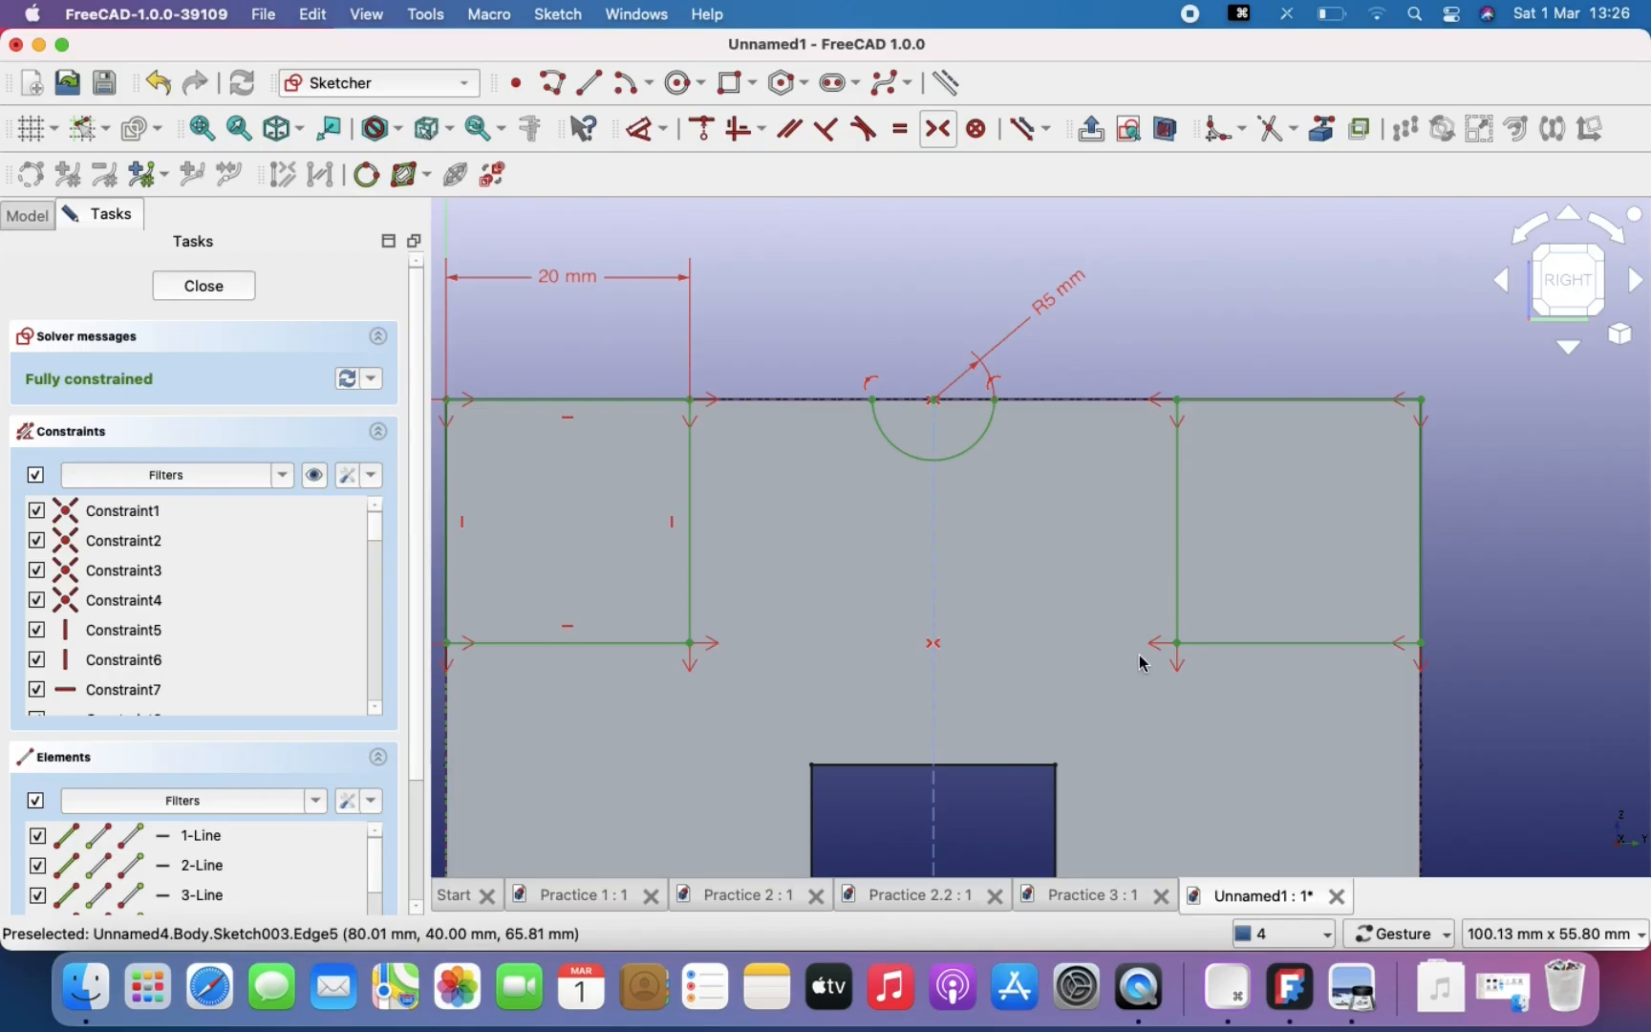
scroll(1119, 645, "down", 3)
mouse_move(1117, 616)
right_mouse_down()
mouse_move(1039, 271)
mouse_move(1050, 450)
right_mouse_up()
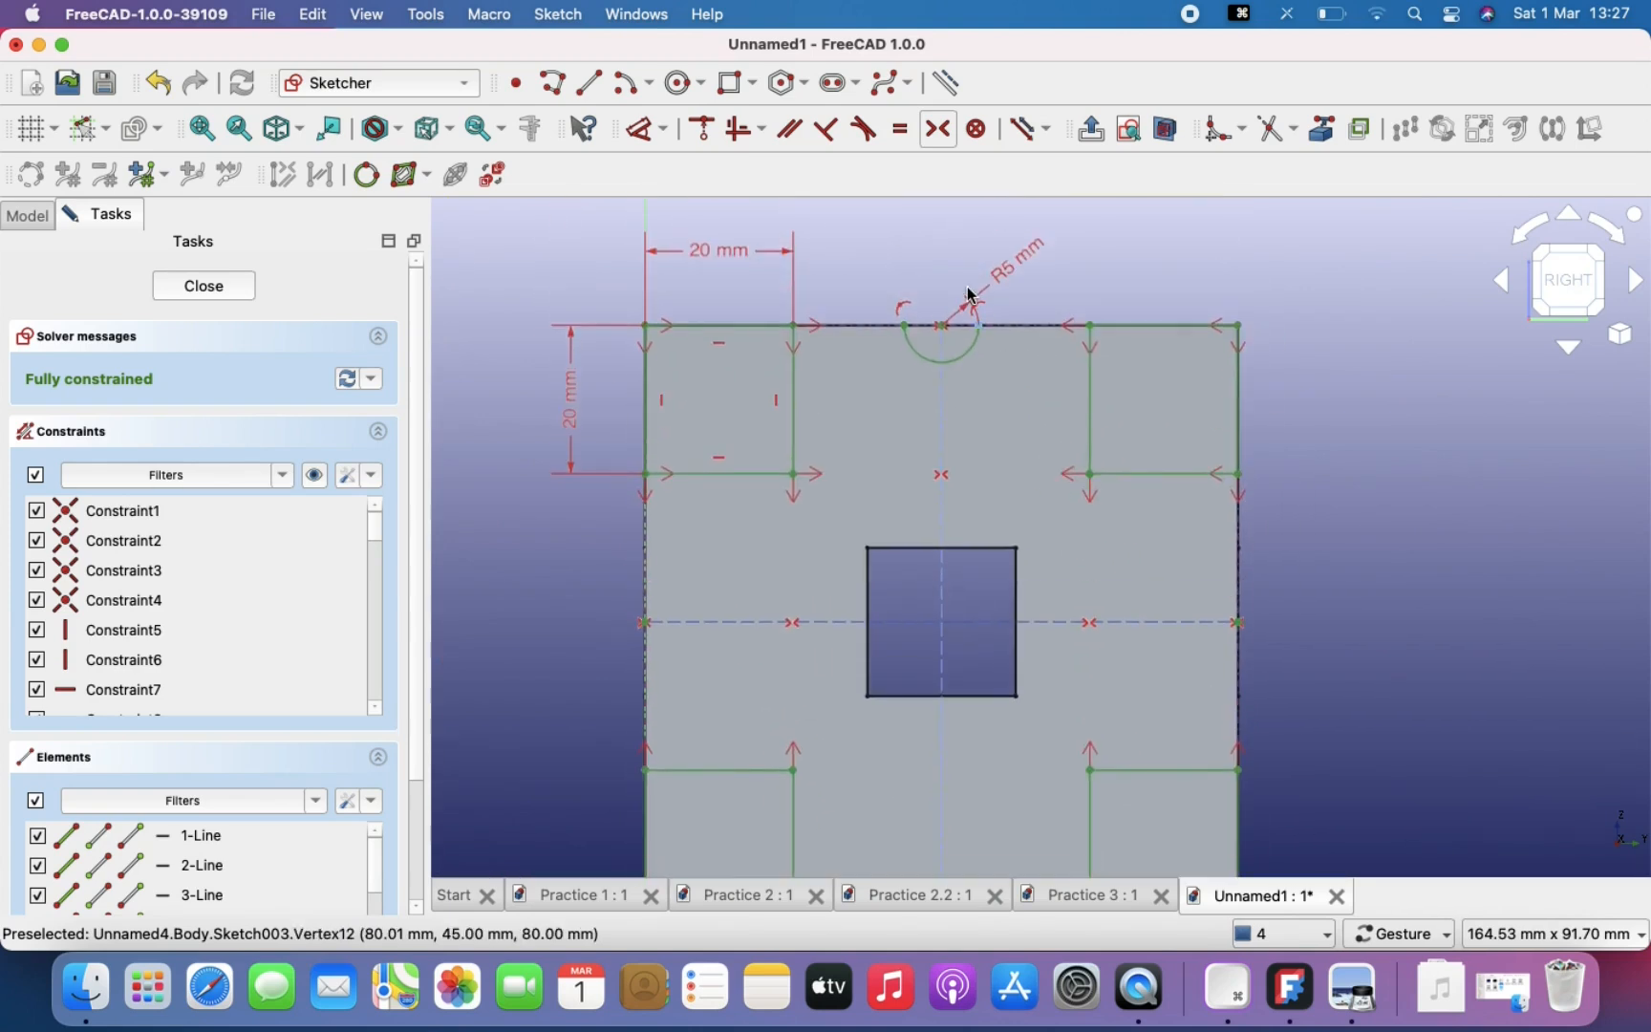
scroll(970, 294, "up", 2)
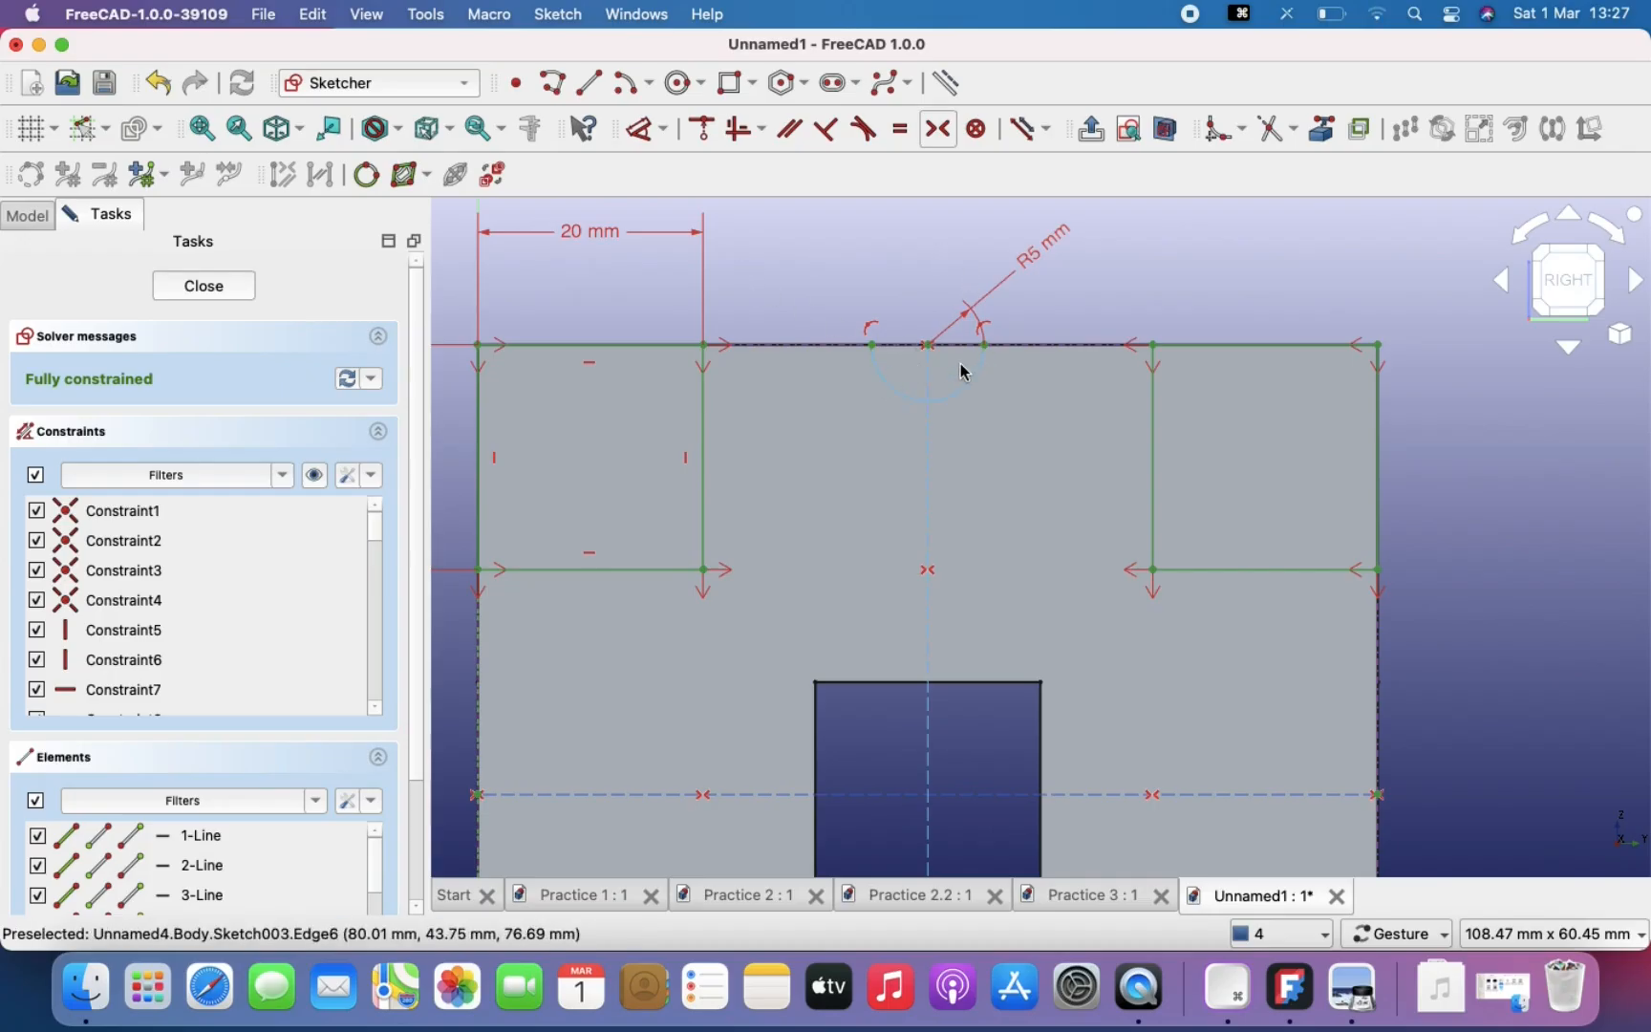
left_click(590, 84)
left_click(874, 345)
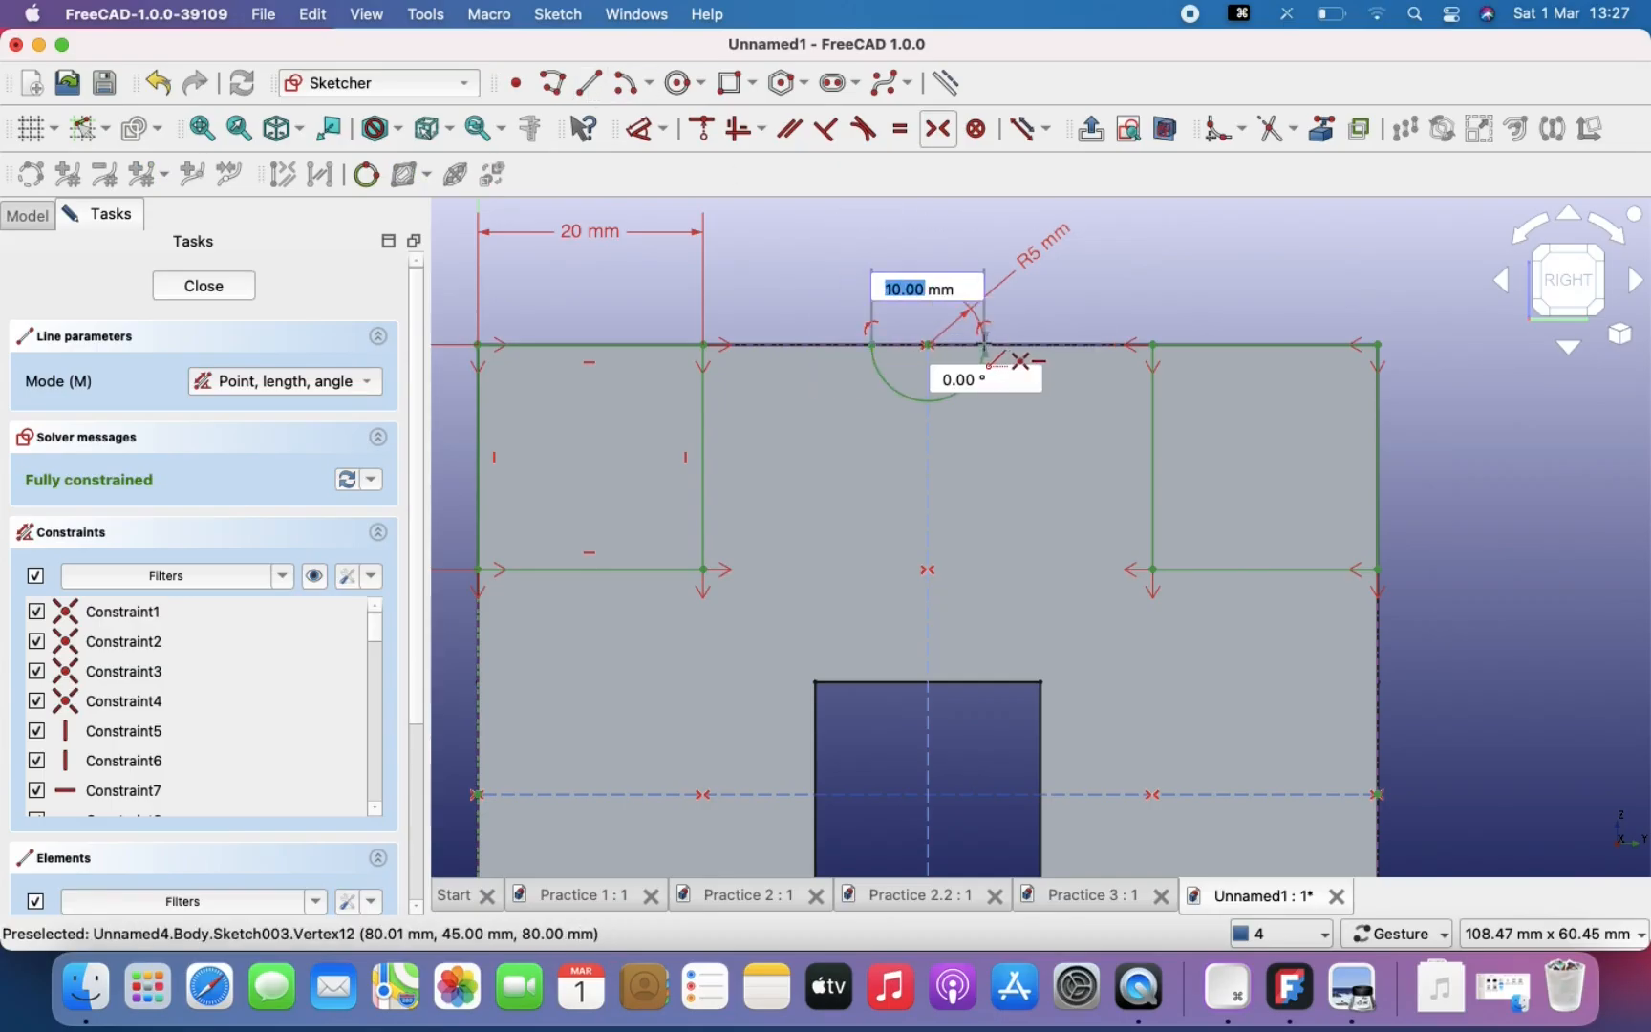
left_click(985, 346)
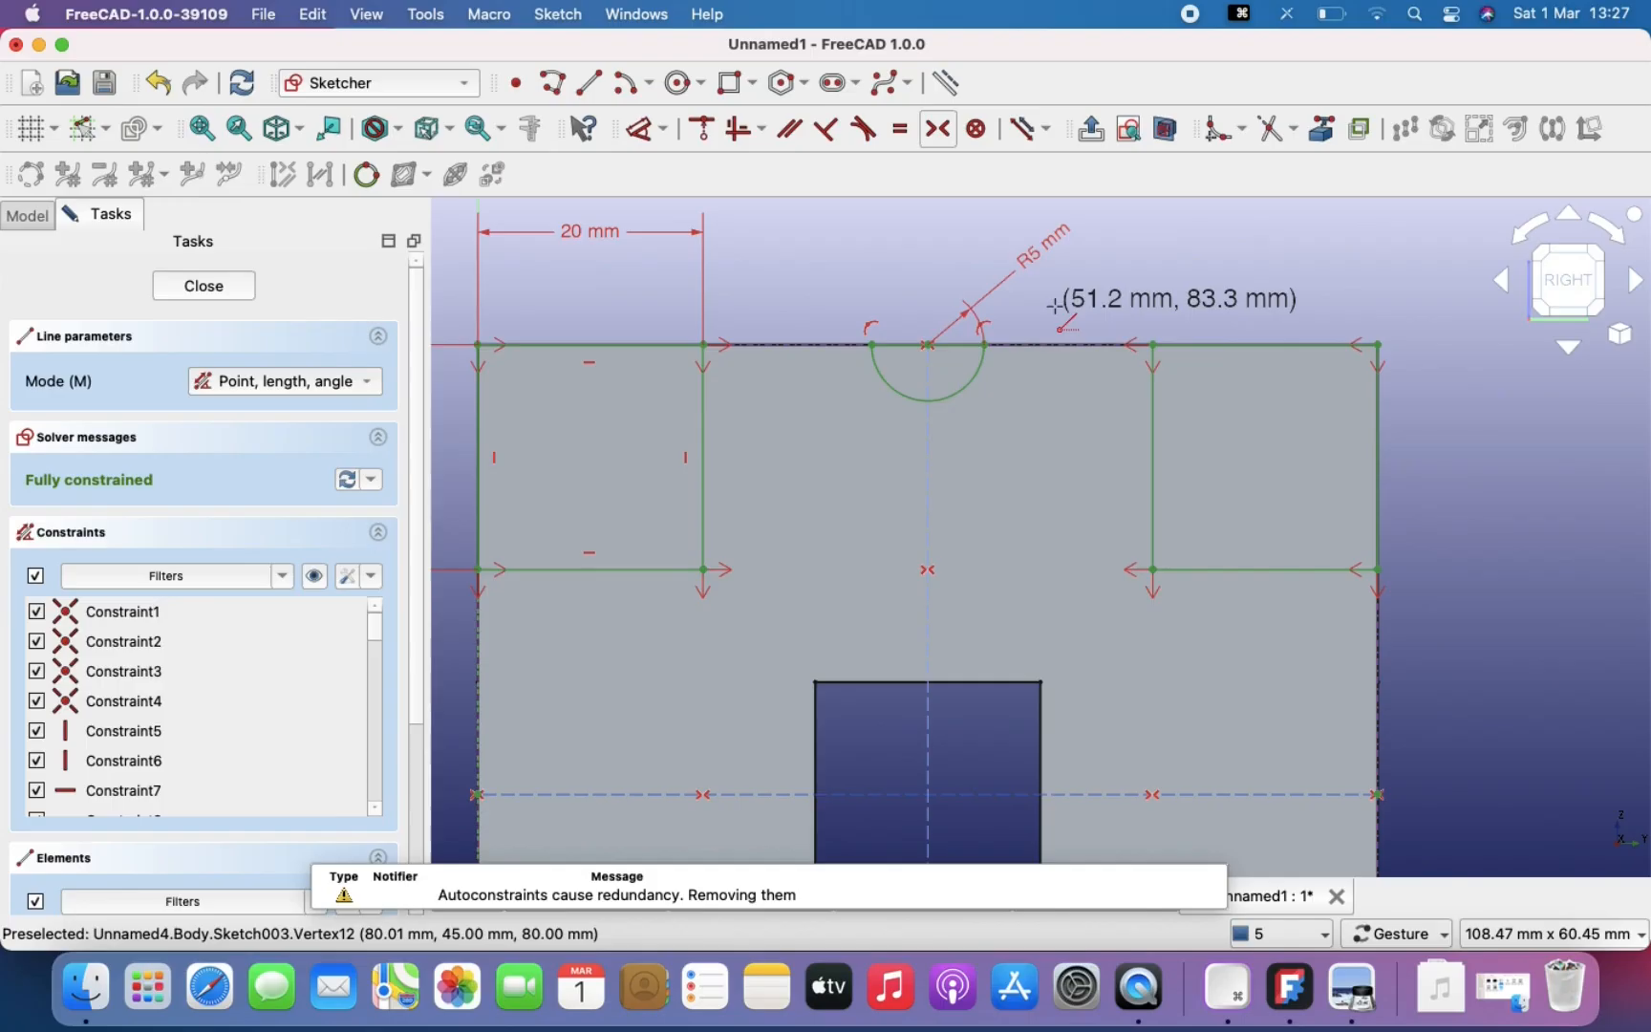
right_click(1056, 313)
left_click(221, 287)
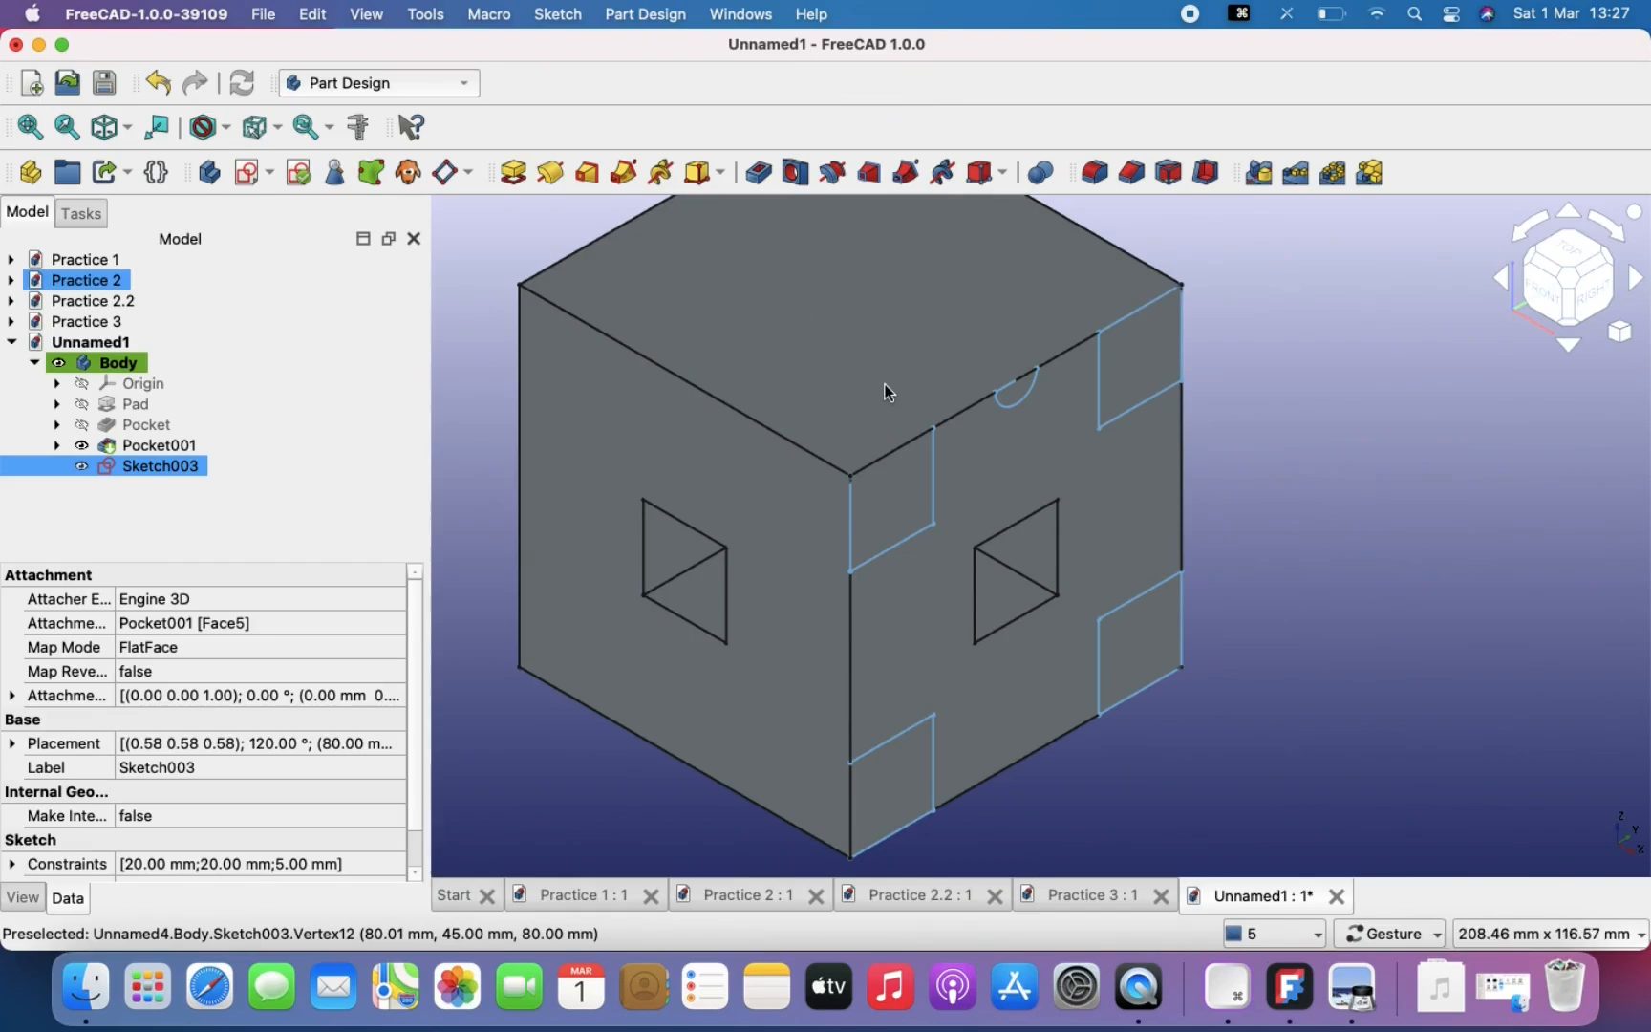
Step: Pocket the right-face sketch to a length of 20 mm, checking the depth against the BLOCK 004 drawing in Preview
mouse_move(885, 386)
left_mouse_down()
mouse_move(934, 461)
mouse_move(940, 447)
left_mouse_up()
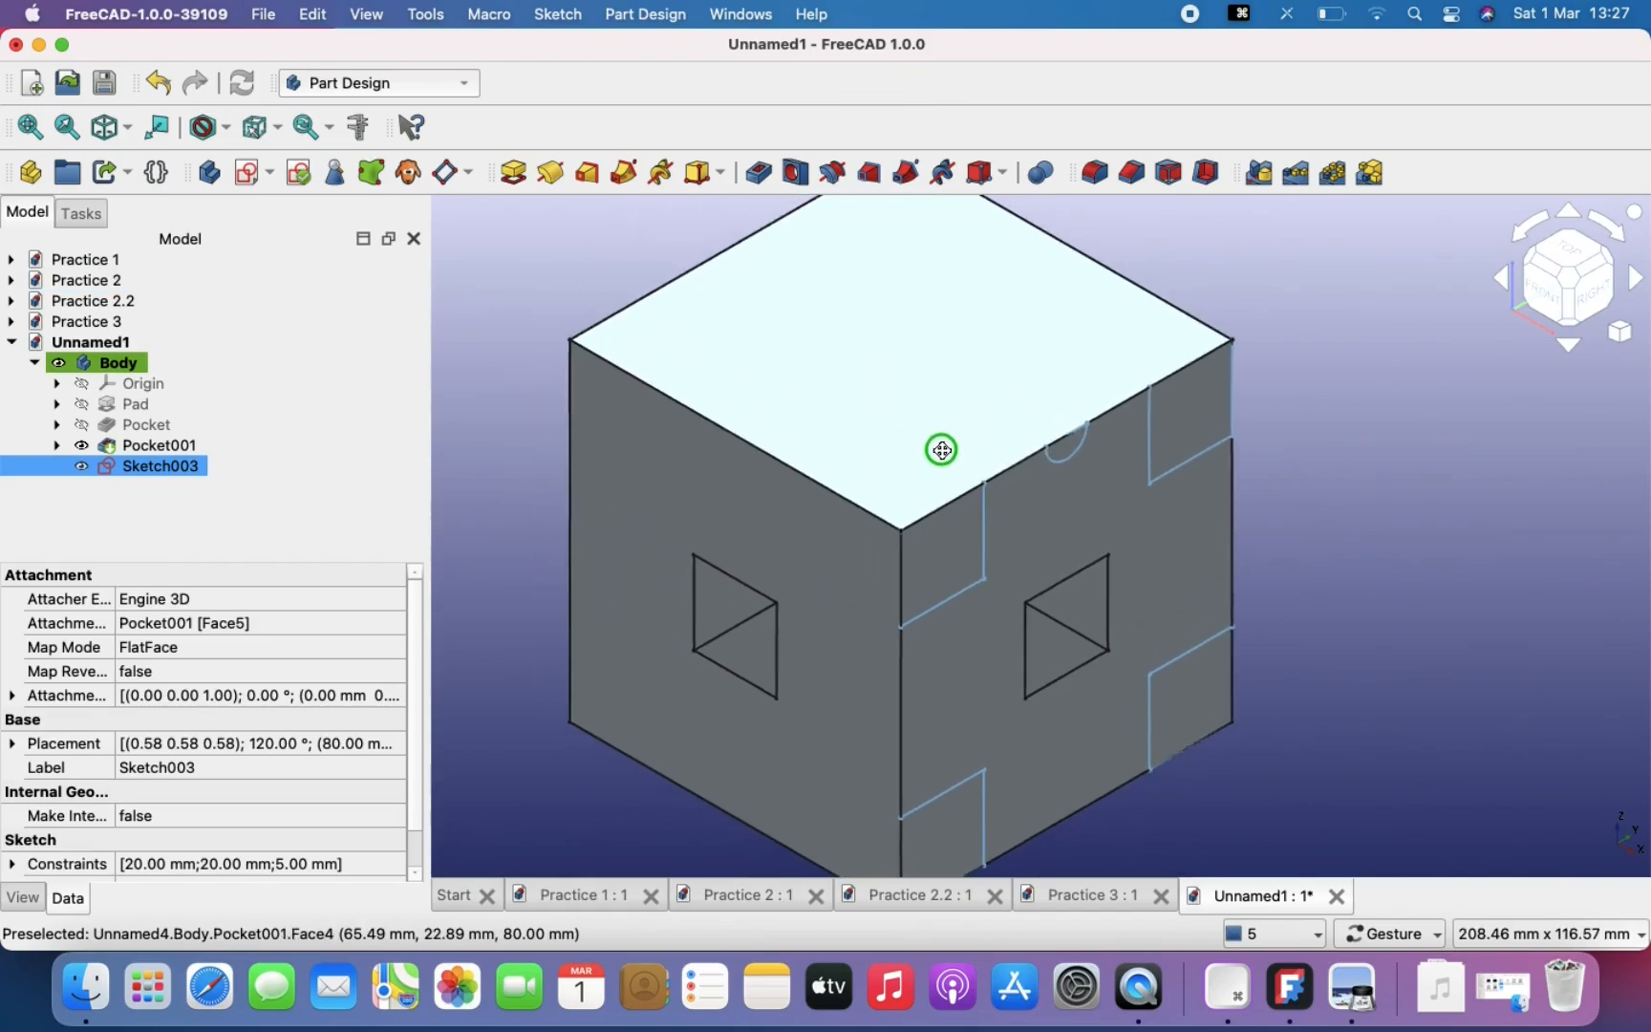
scroll(940, 448, "down", 4)
left_click(765, 182)
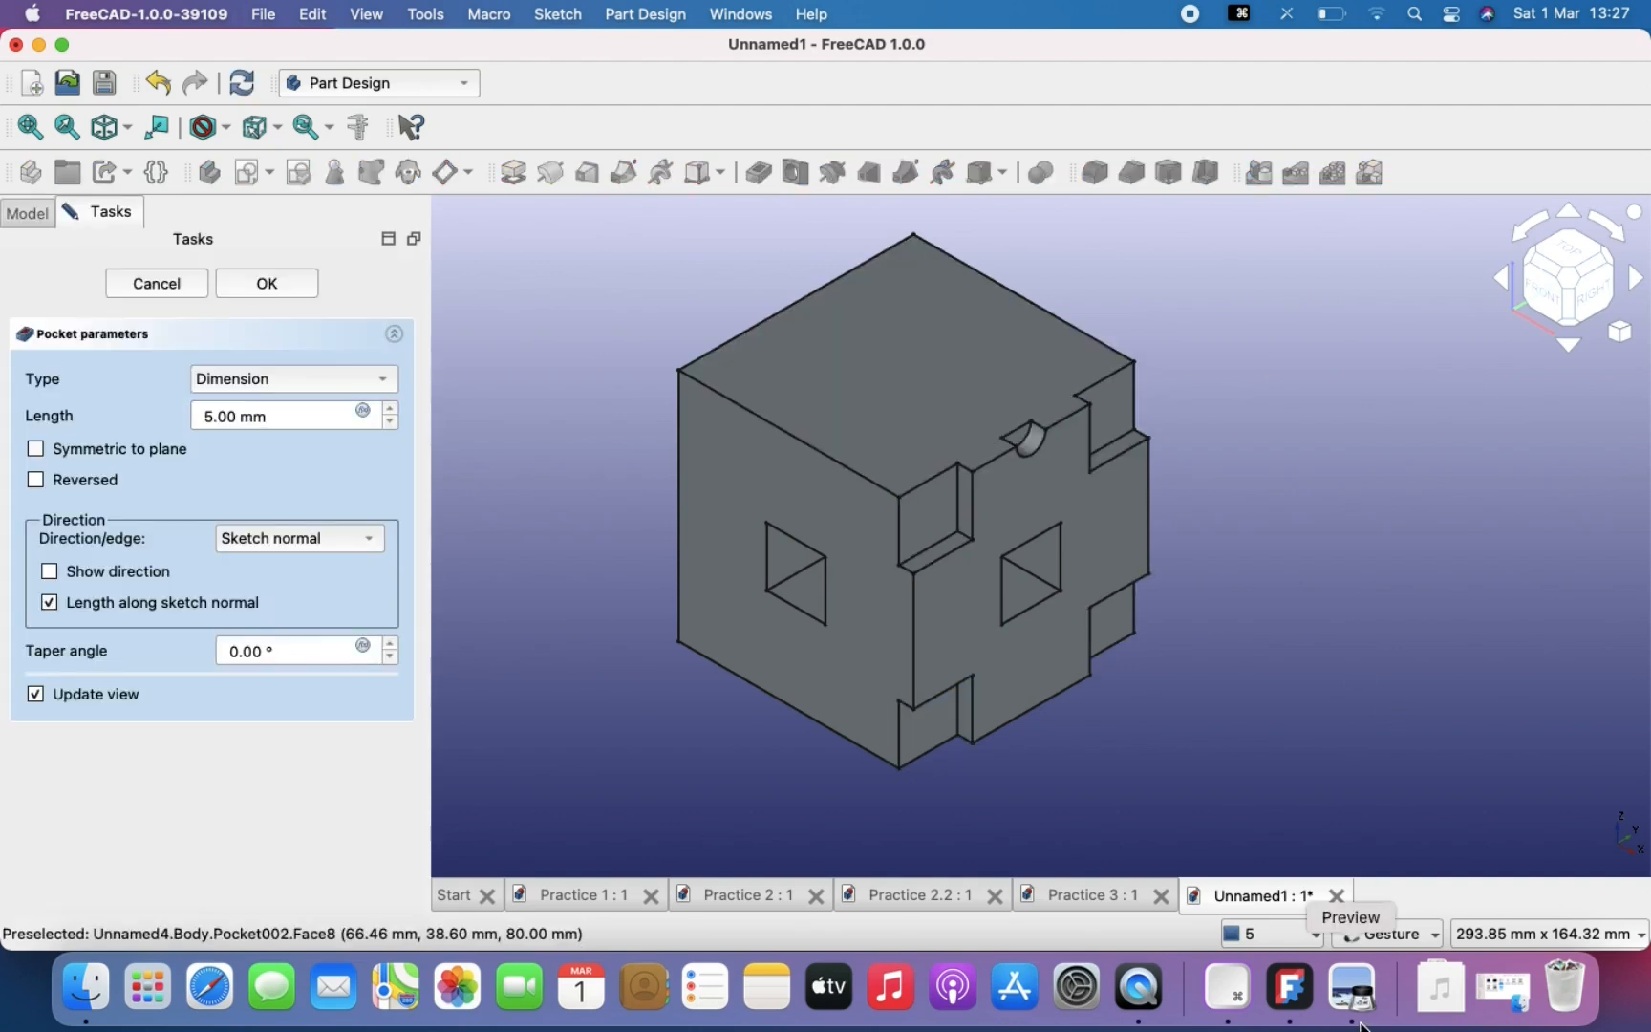
left_click(1354, 992)
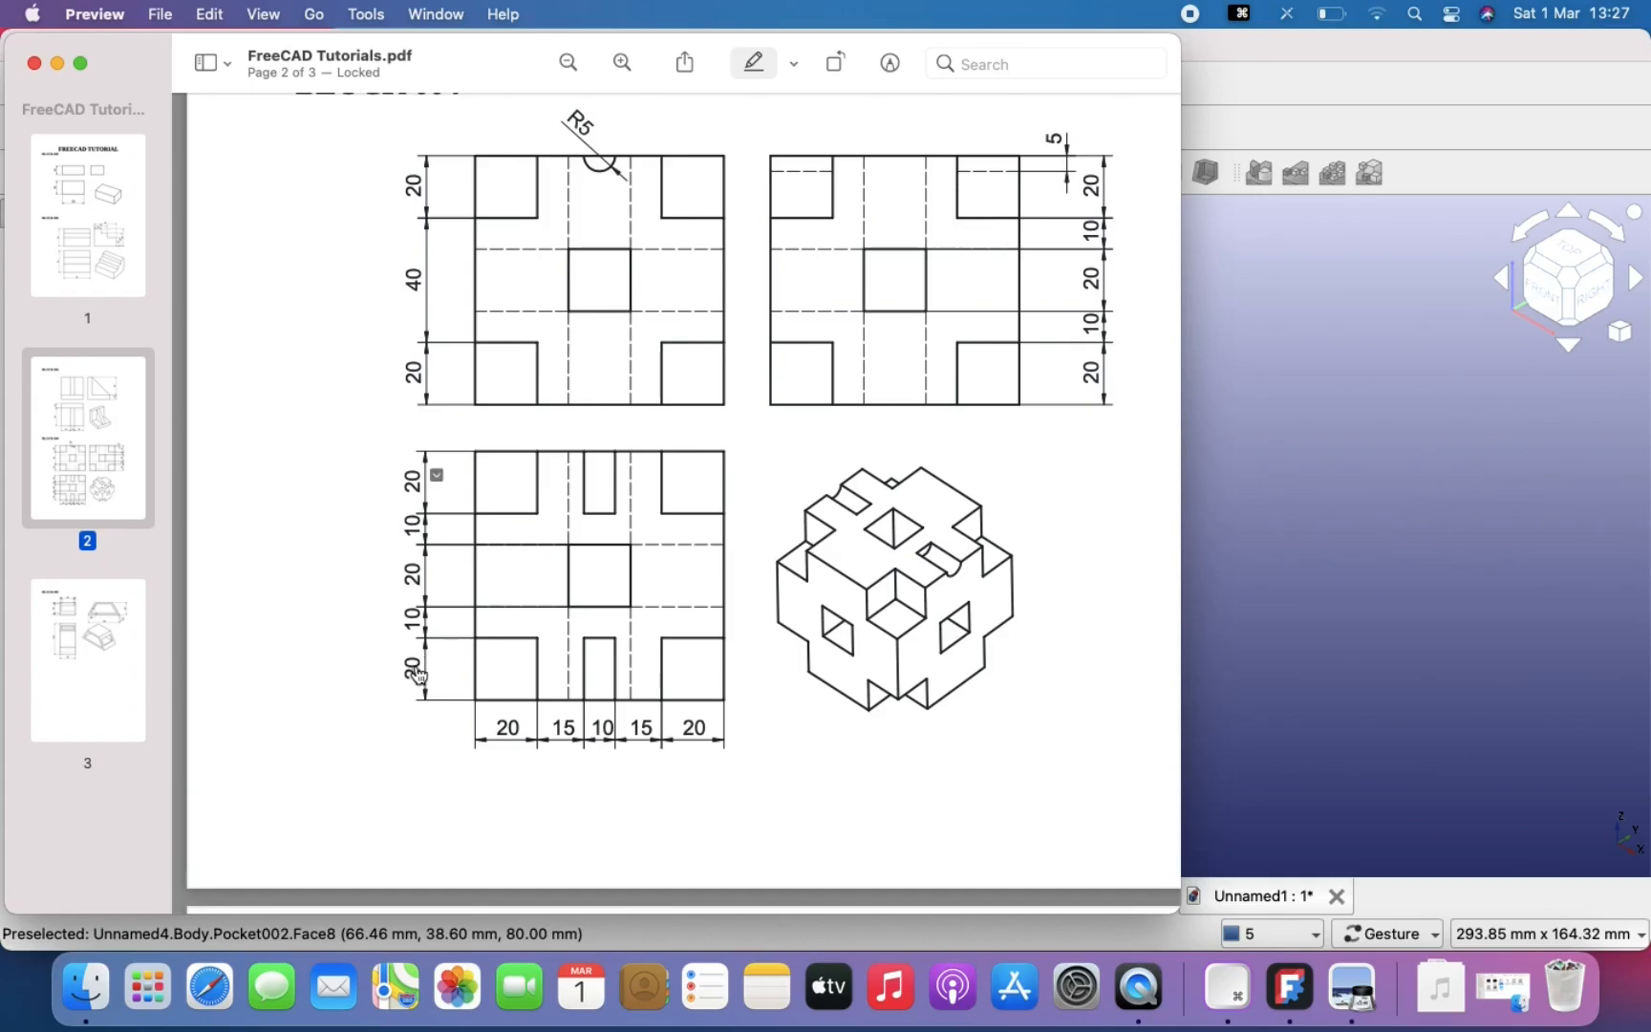
left_click(1323, 564)
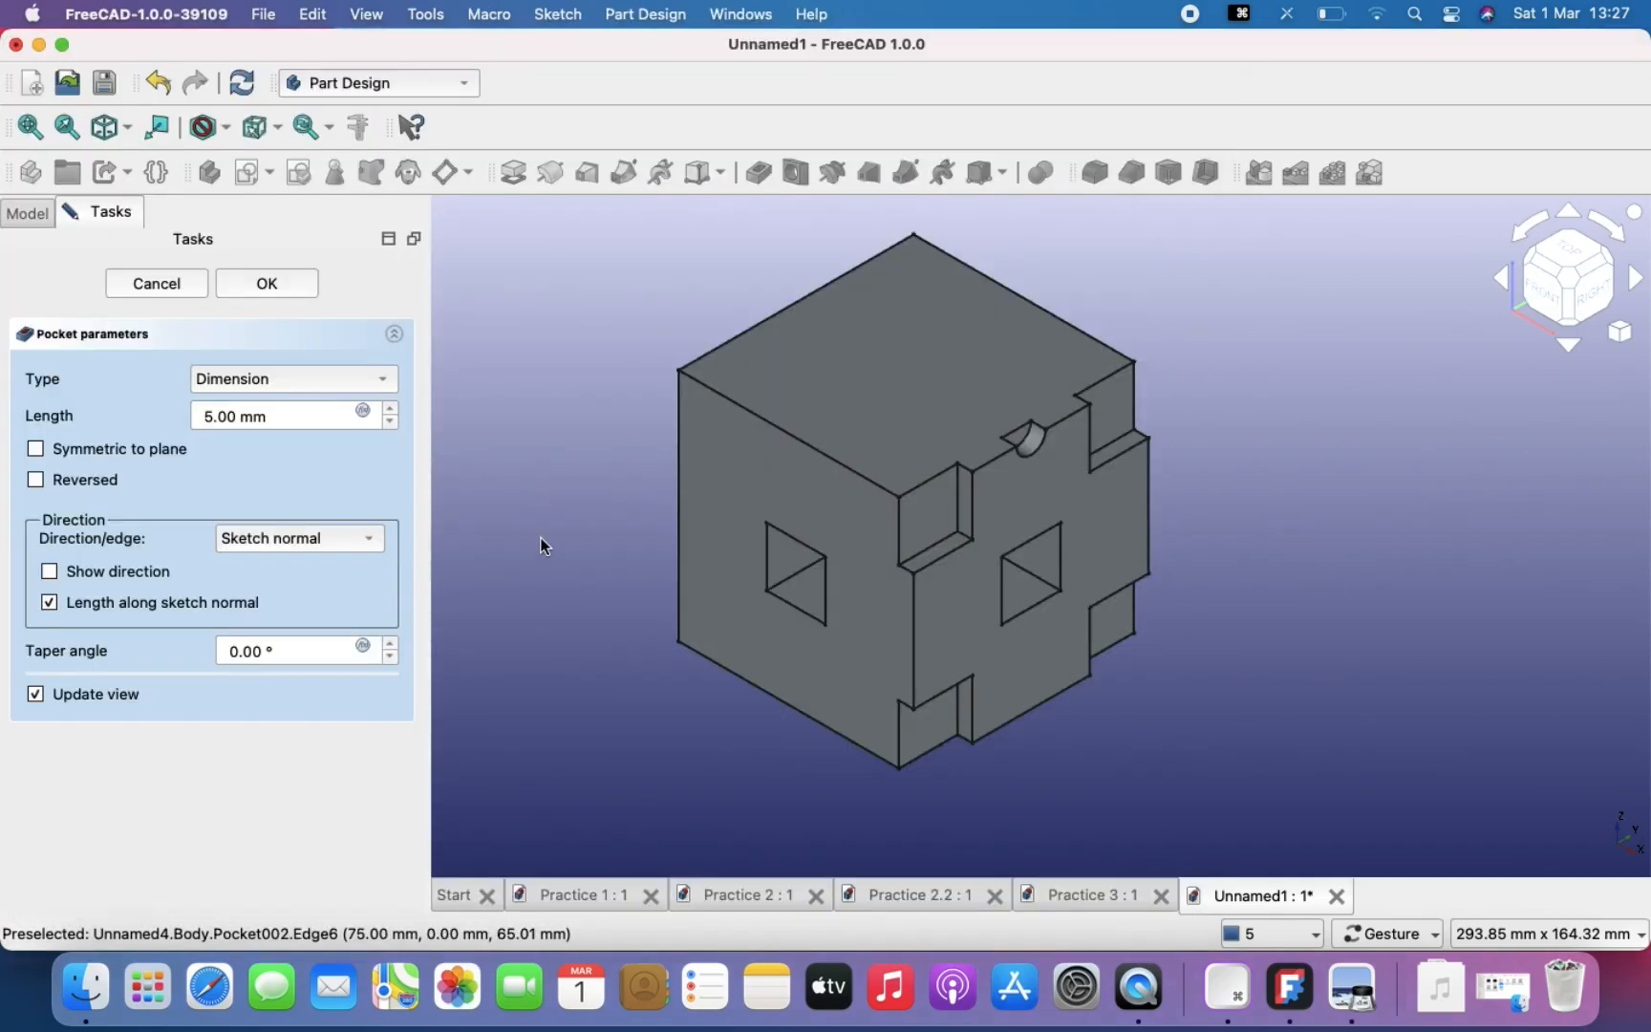
key("BackSpace")
type("20")
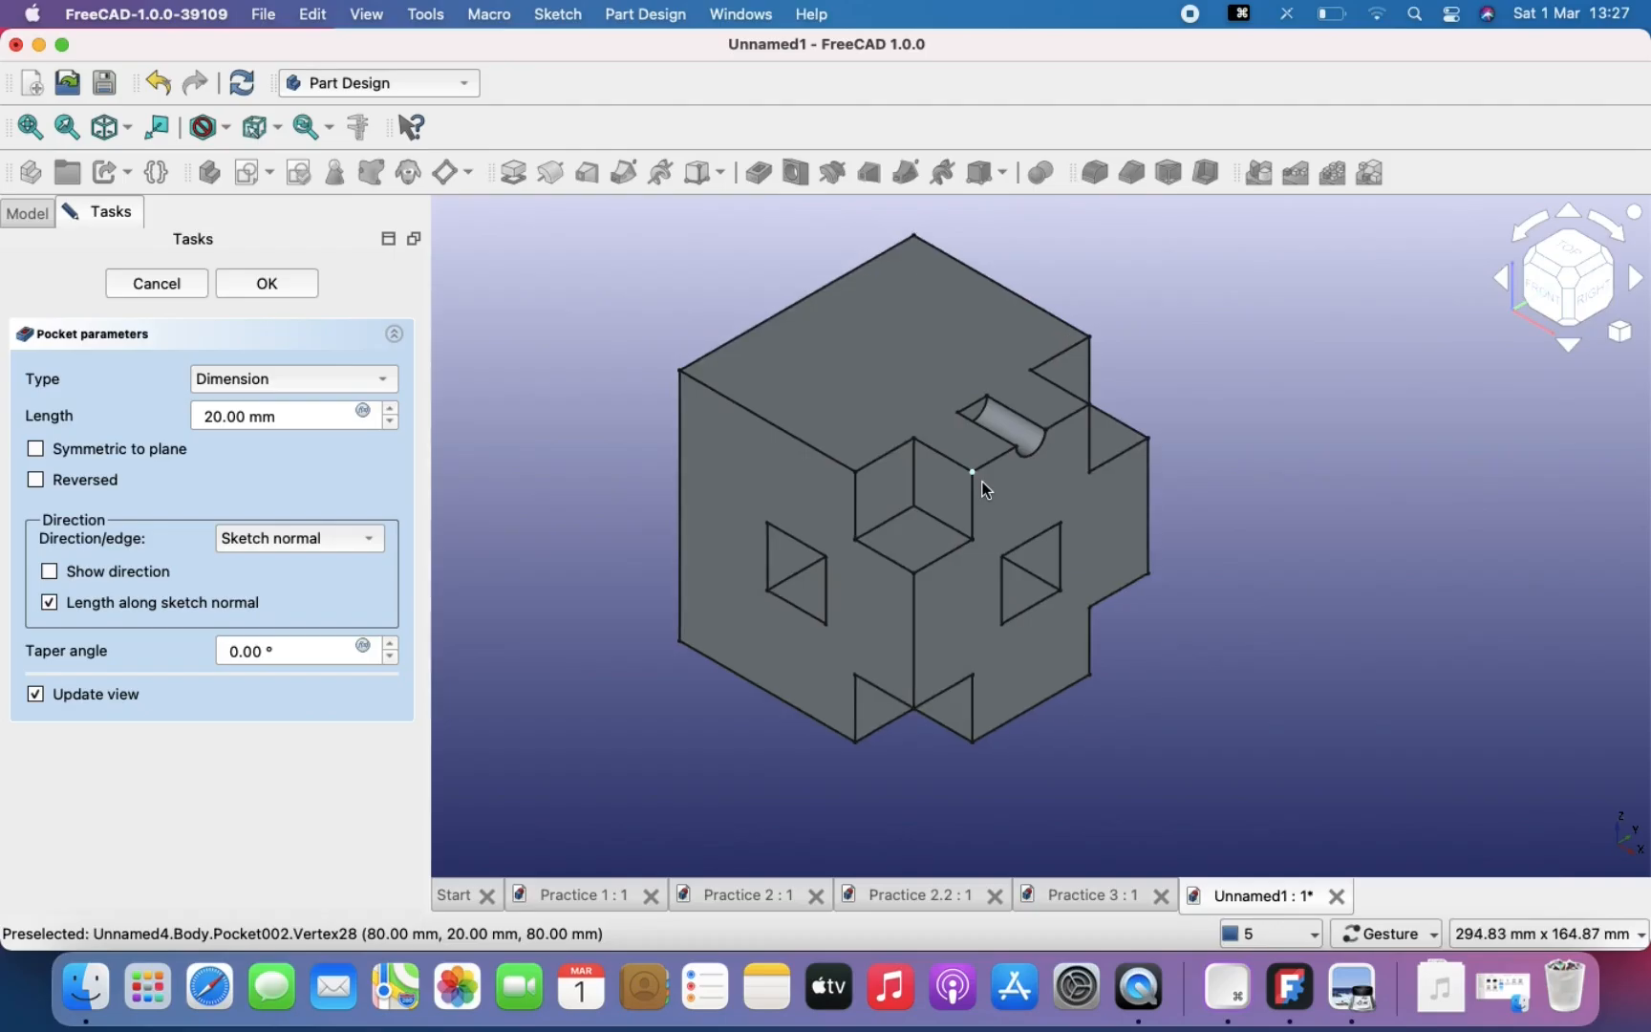
scroll(979, 479, "down", 2)
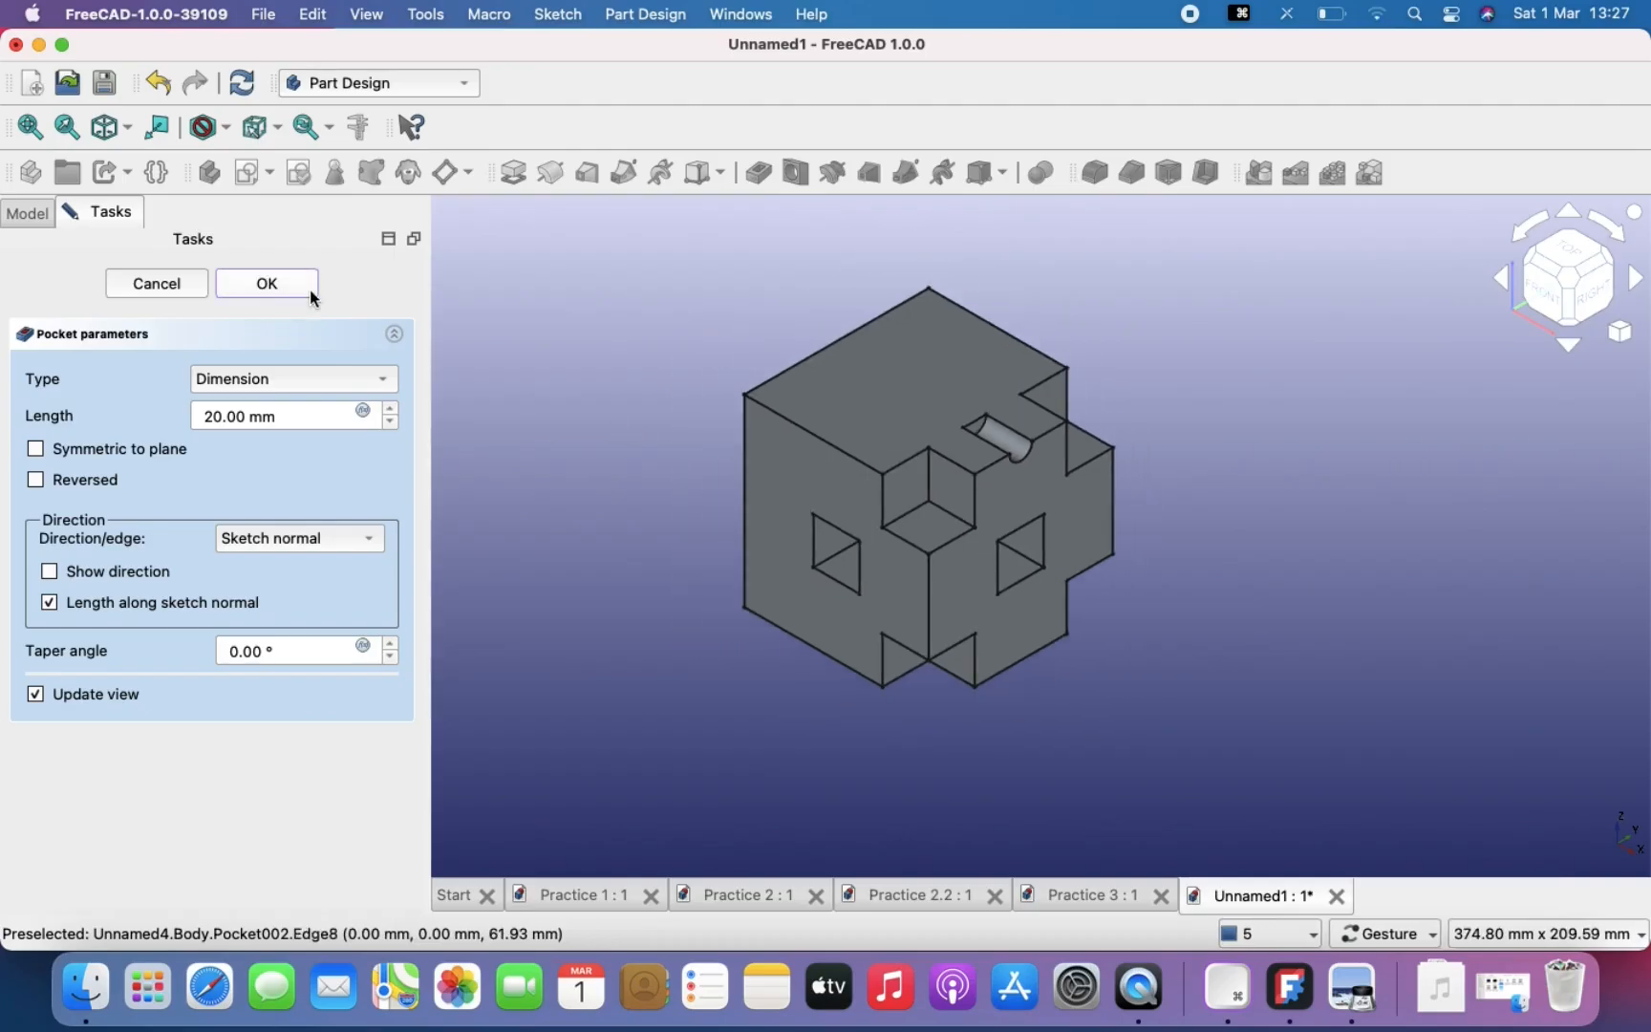
key("Return")
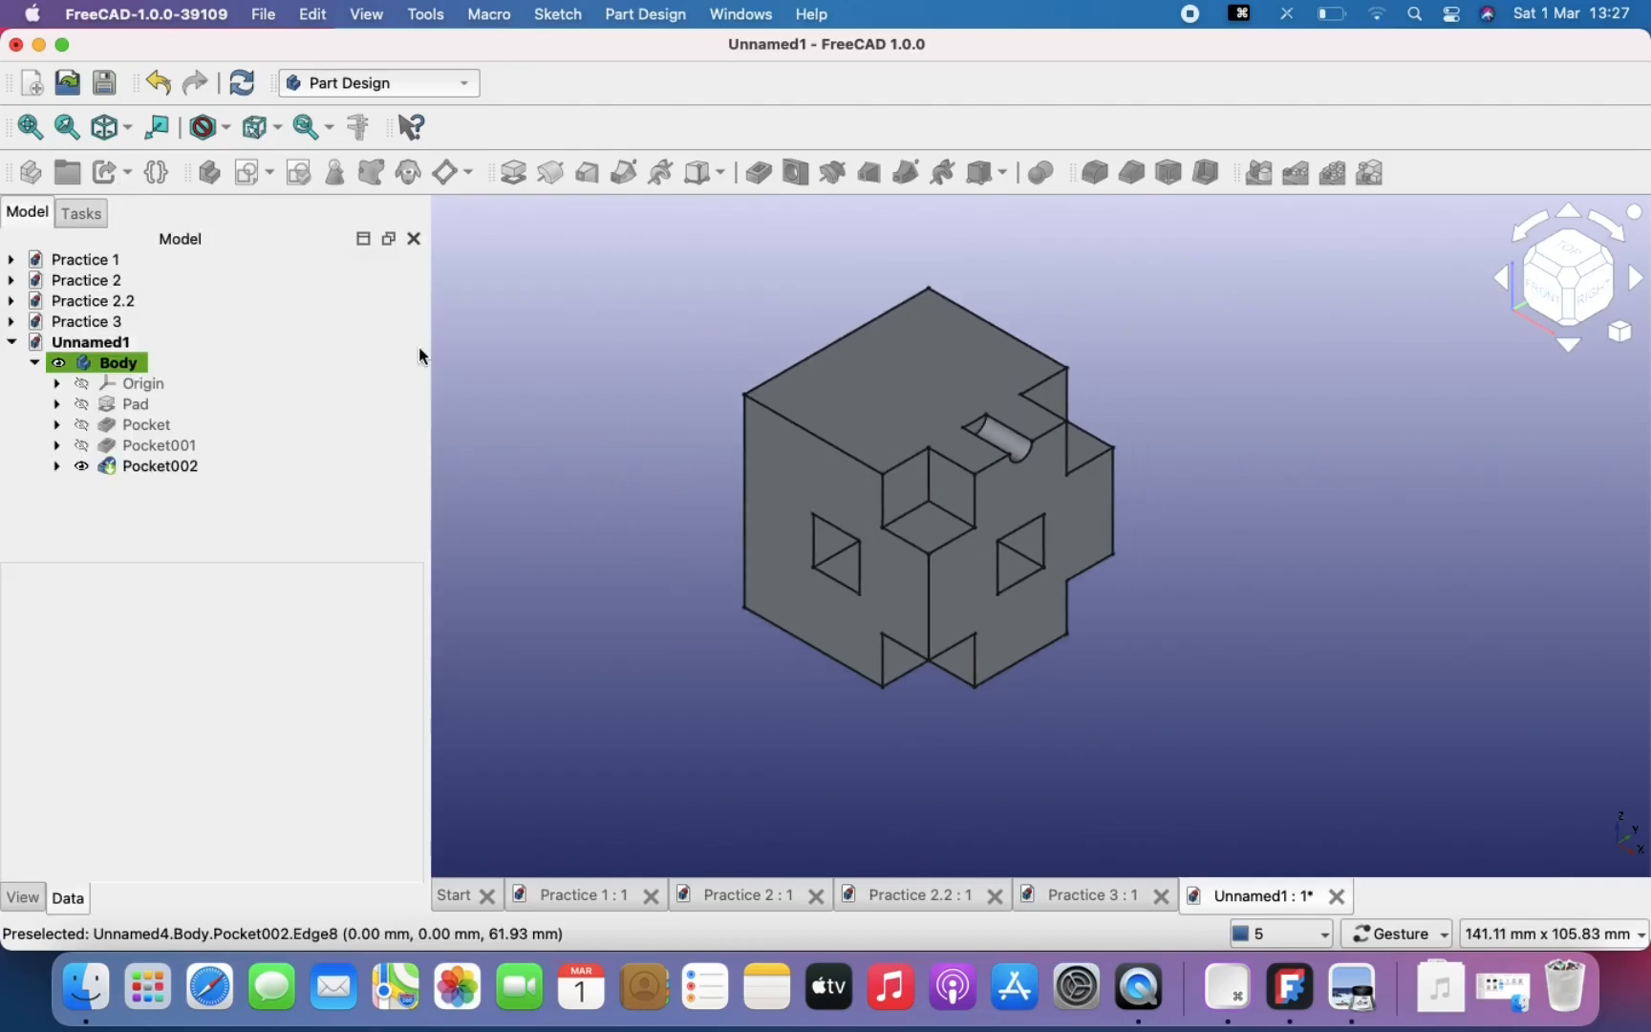
Step: Compare the model with the BLOCK 004 drawing in Preview, and return to FreeCAD to view the block's uncut left side
left_click(1368, 994)
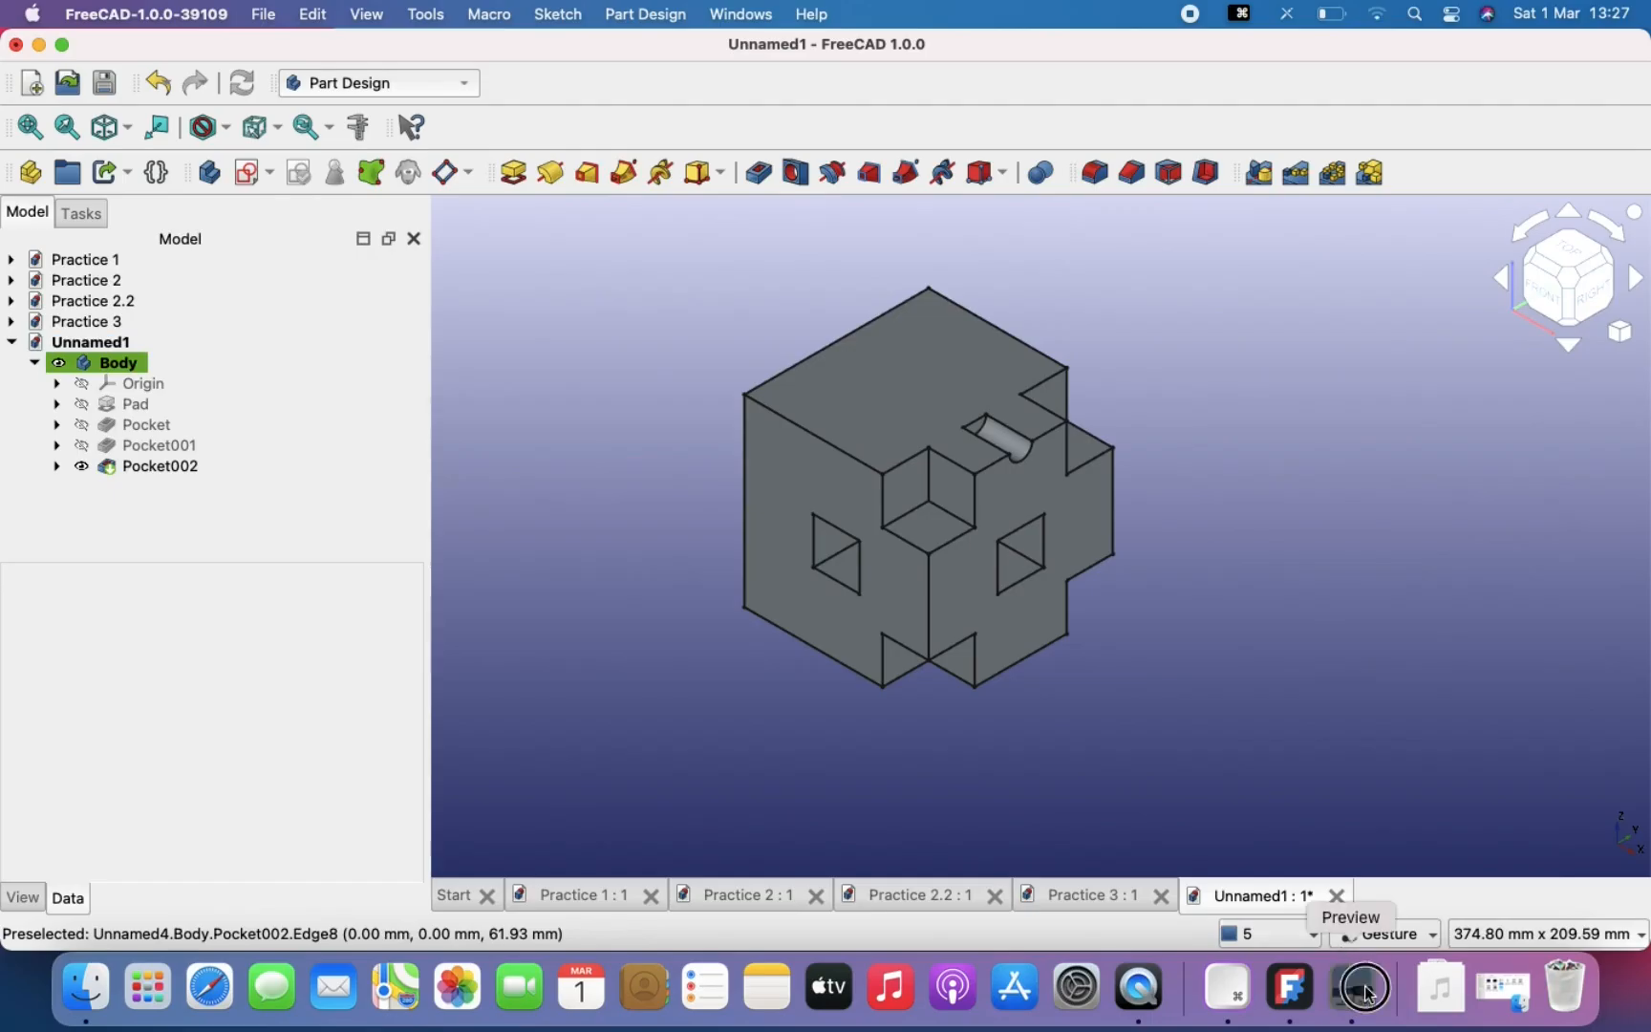
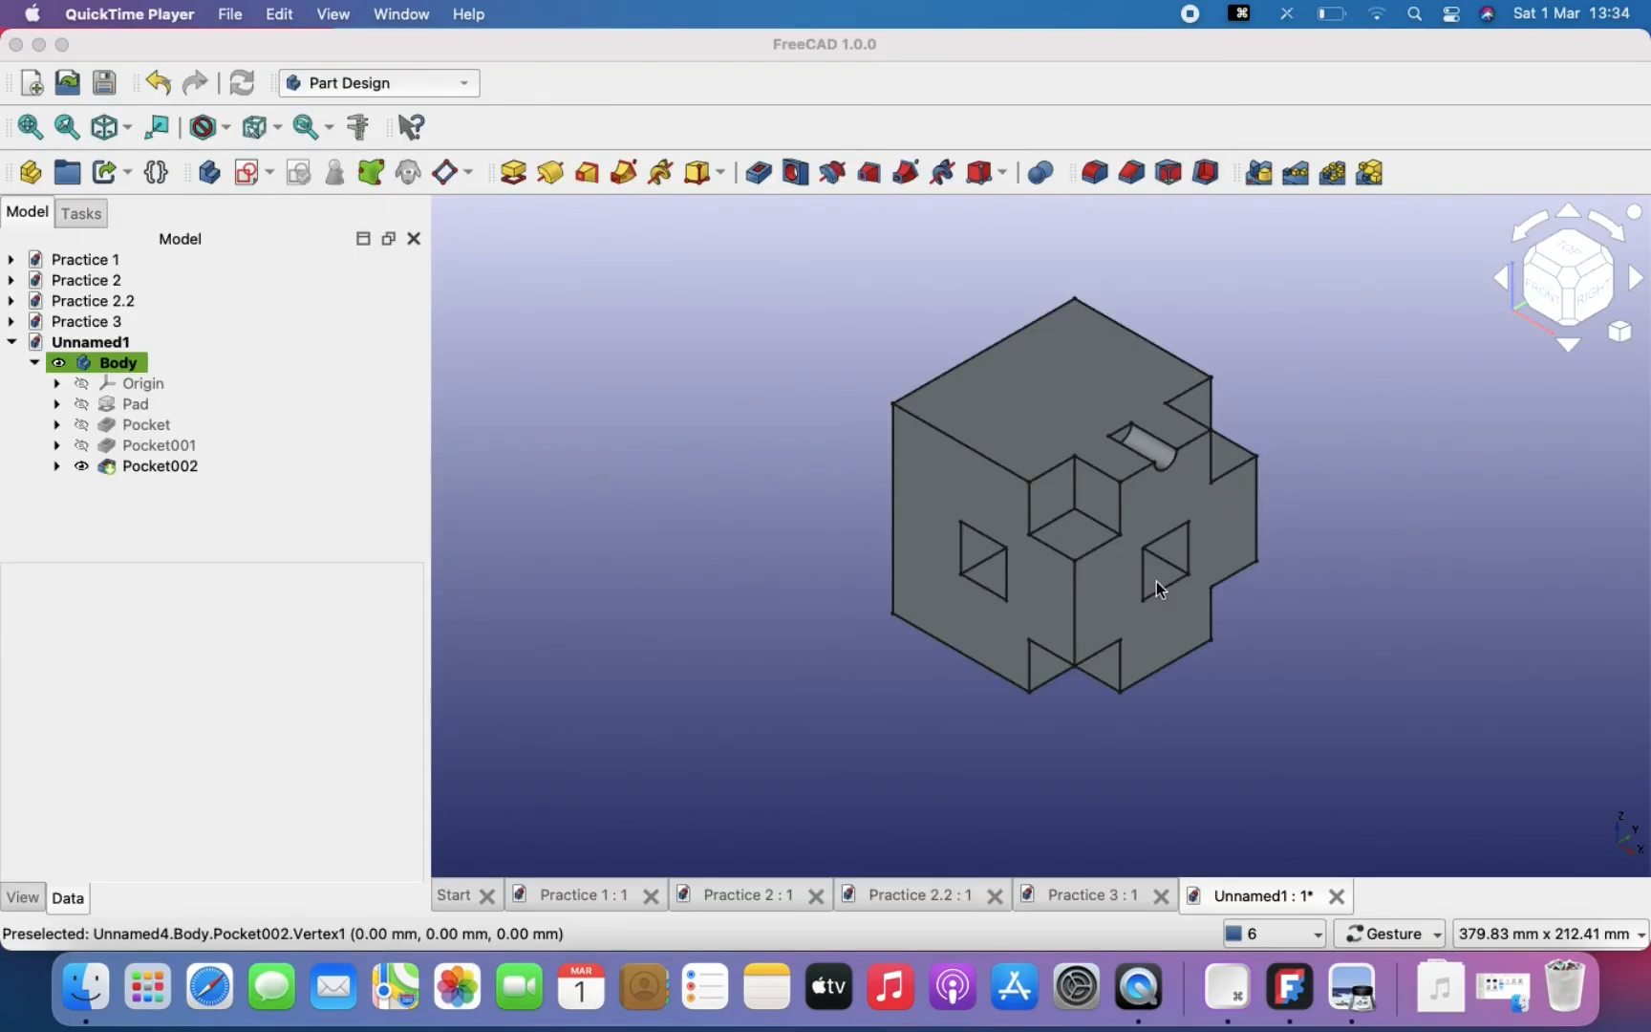
scroll(1159, 587, "up", 5)
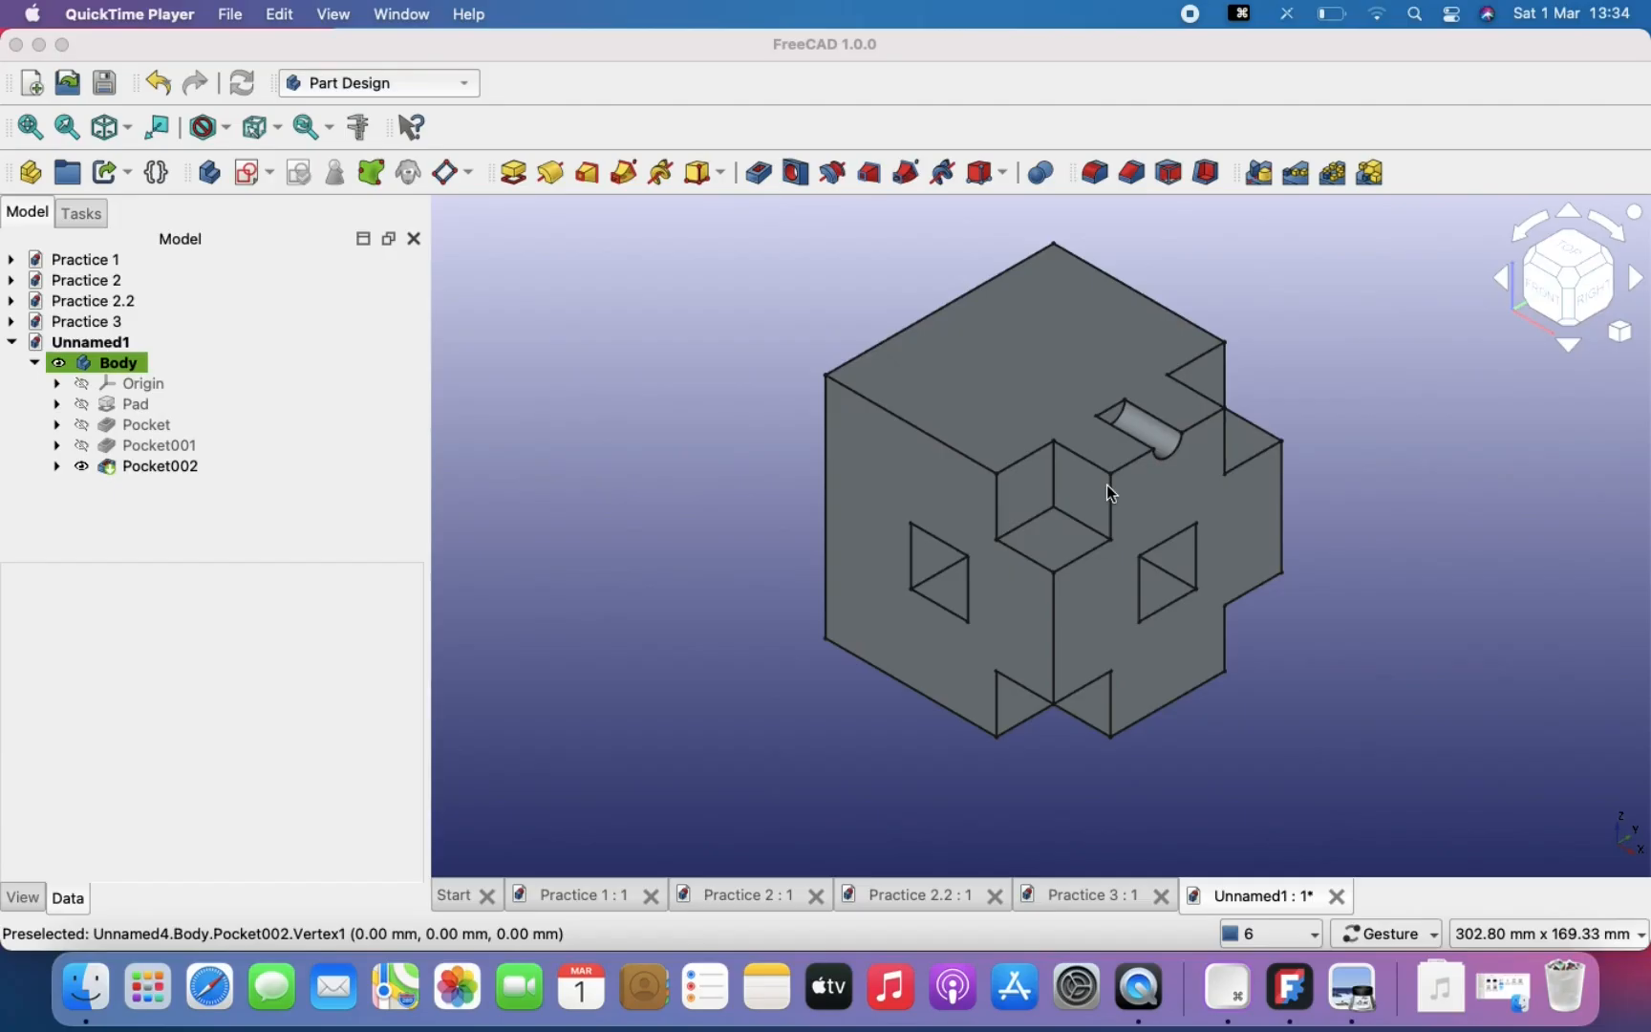
left_click(791, 287)
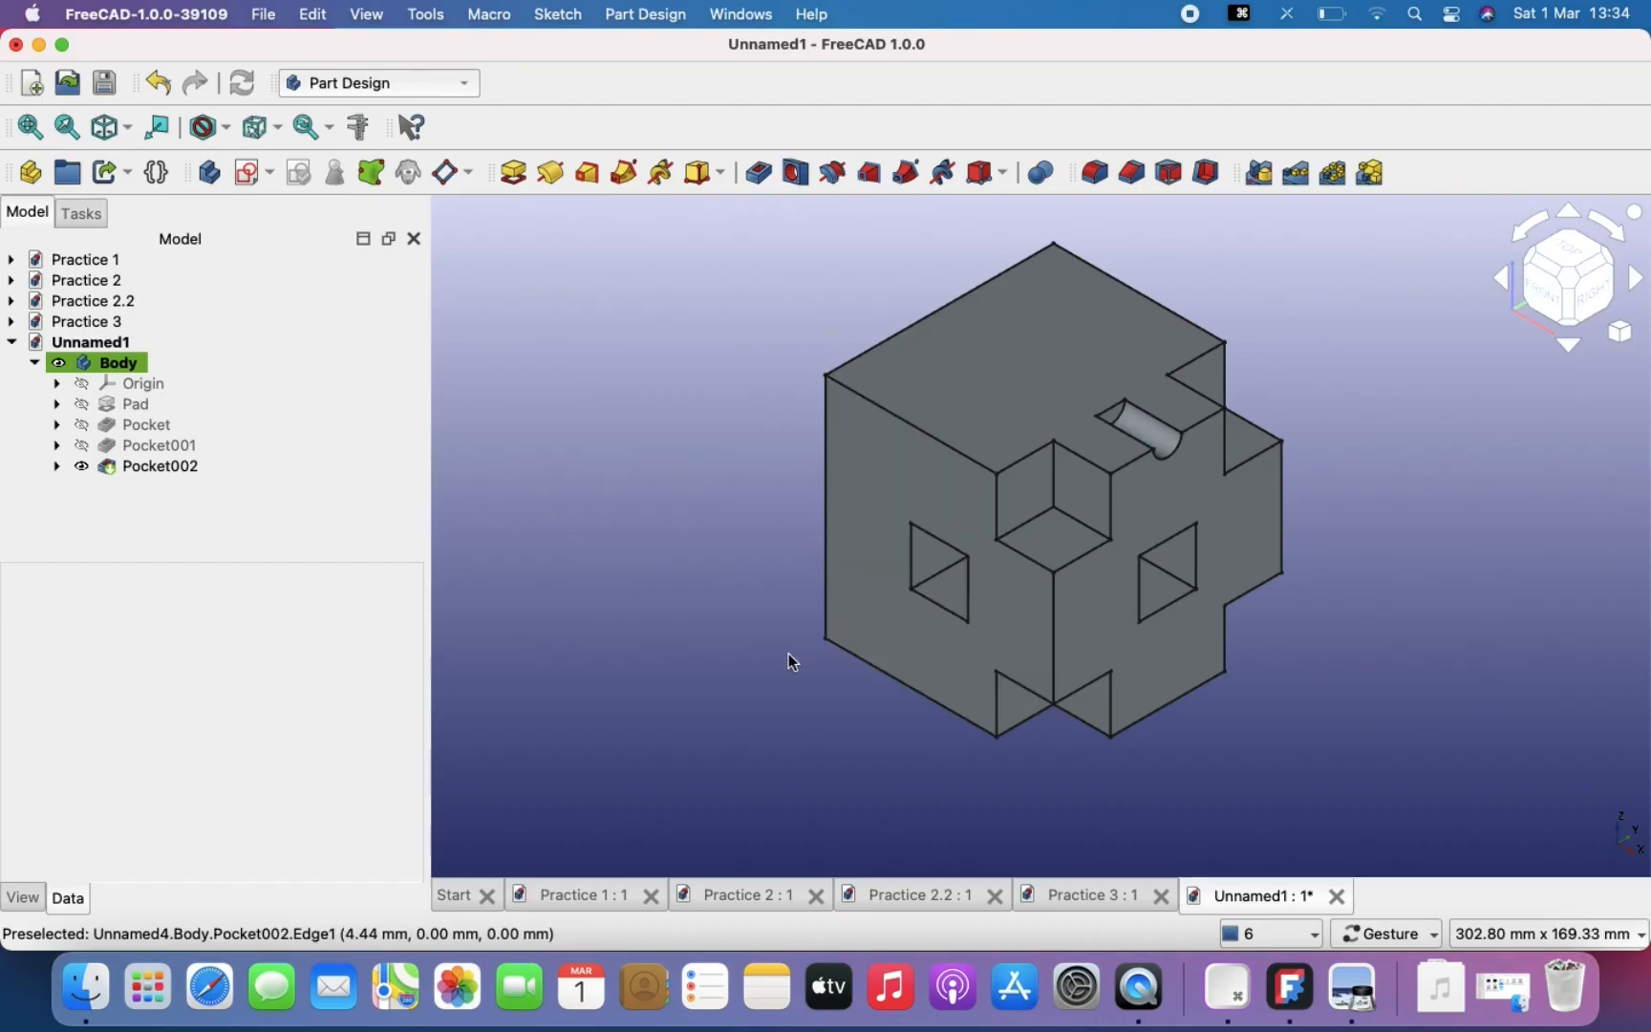
left_click(1352, 989)
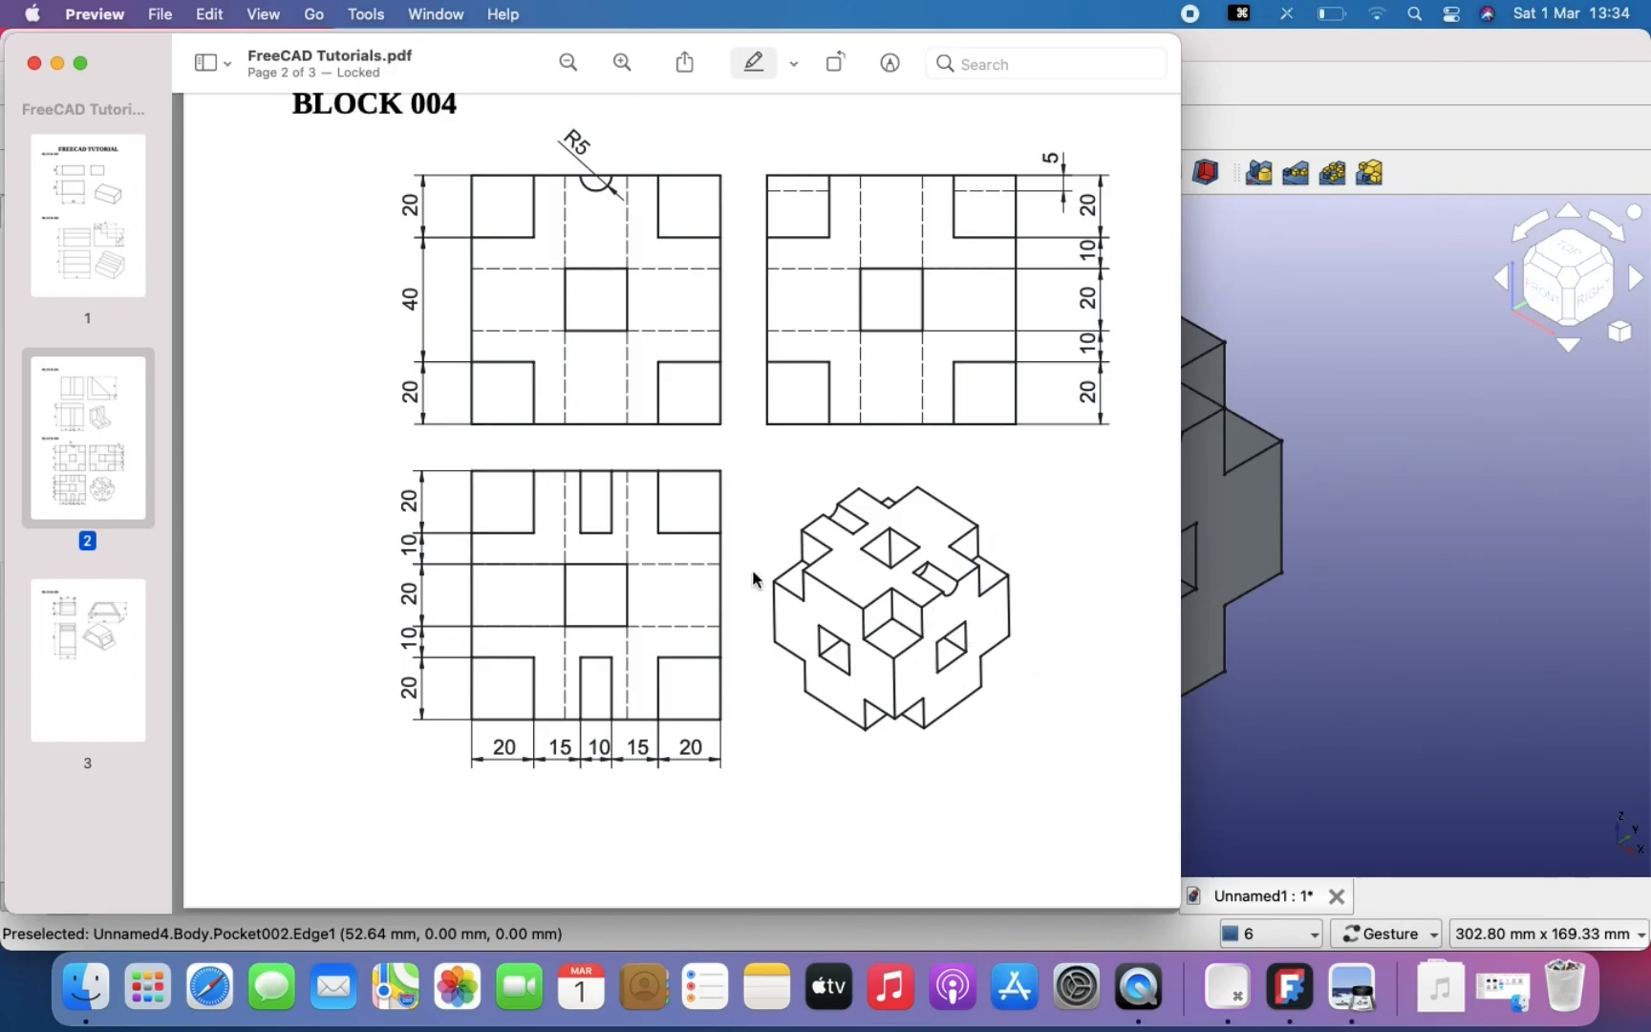
left_click(1298, 712)
left_click_drag(817, 652, 1158, 663)
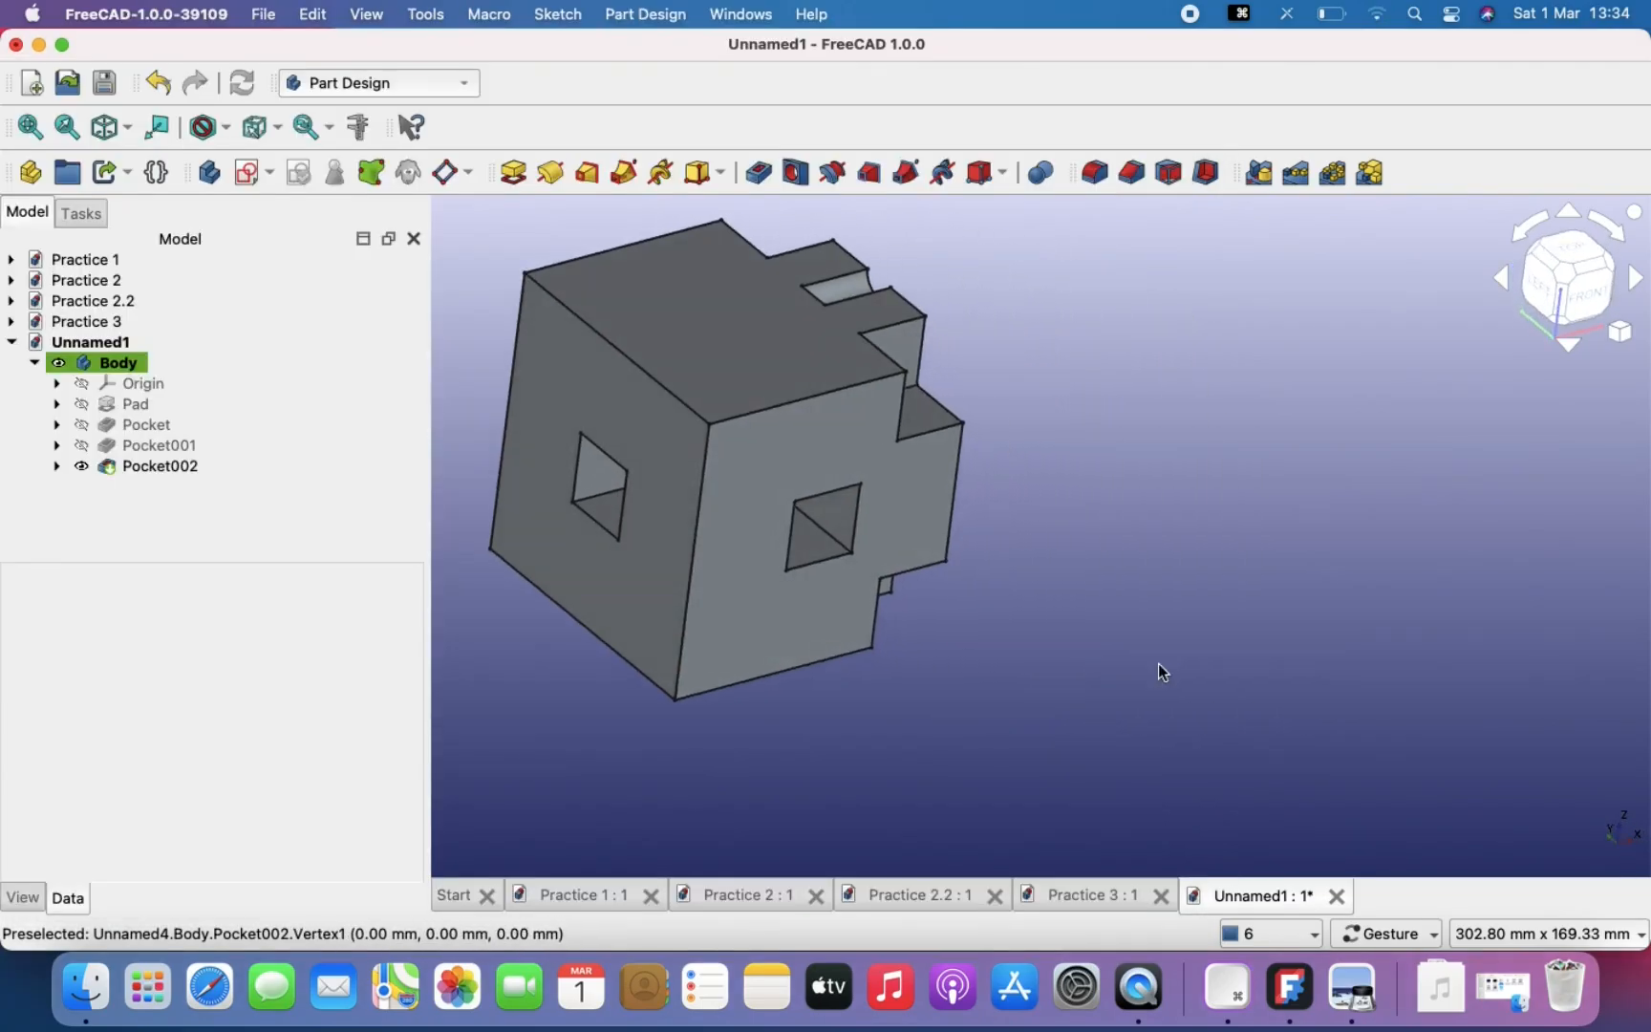
Step: Start a new sketch on the block's uncut left face
left_click(644, 432)
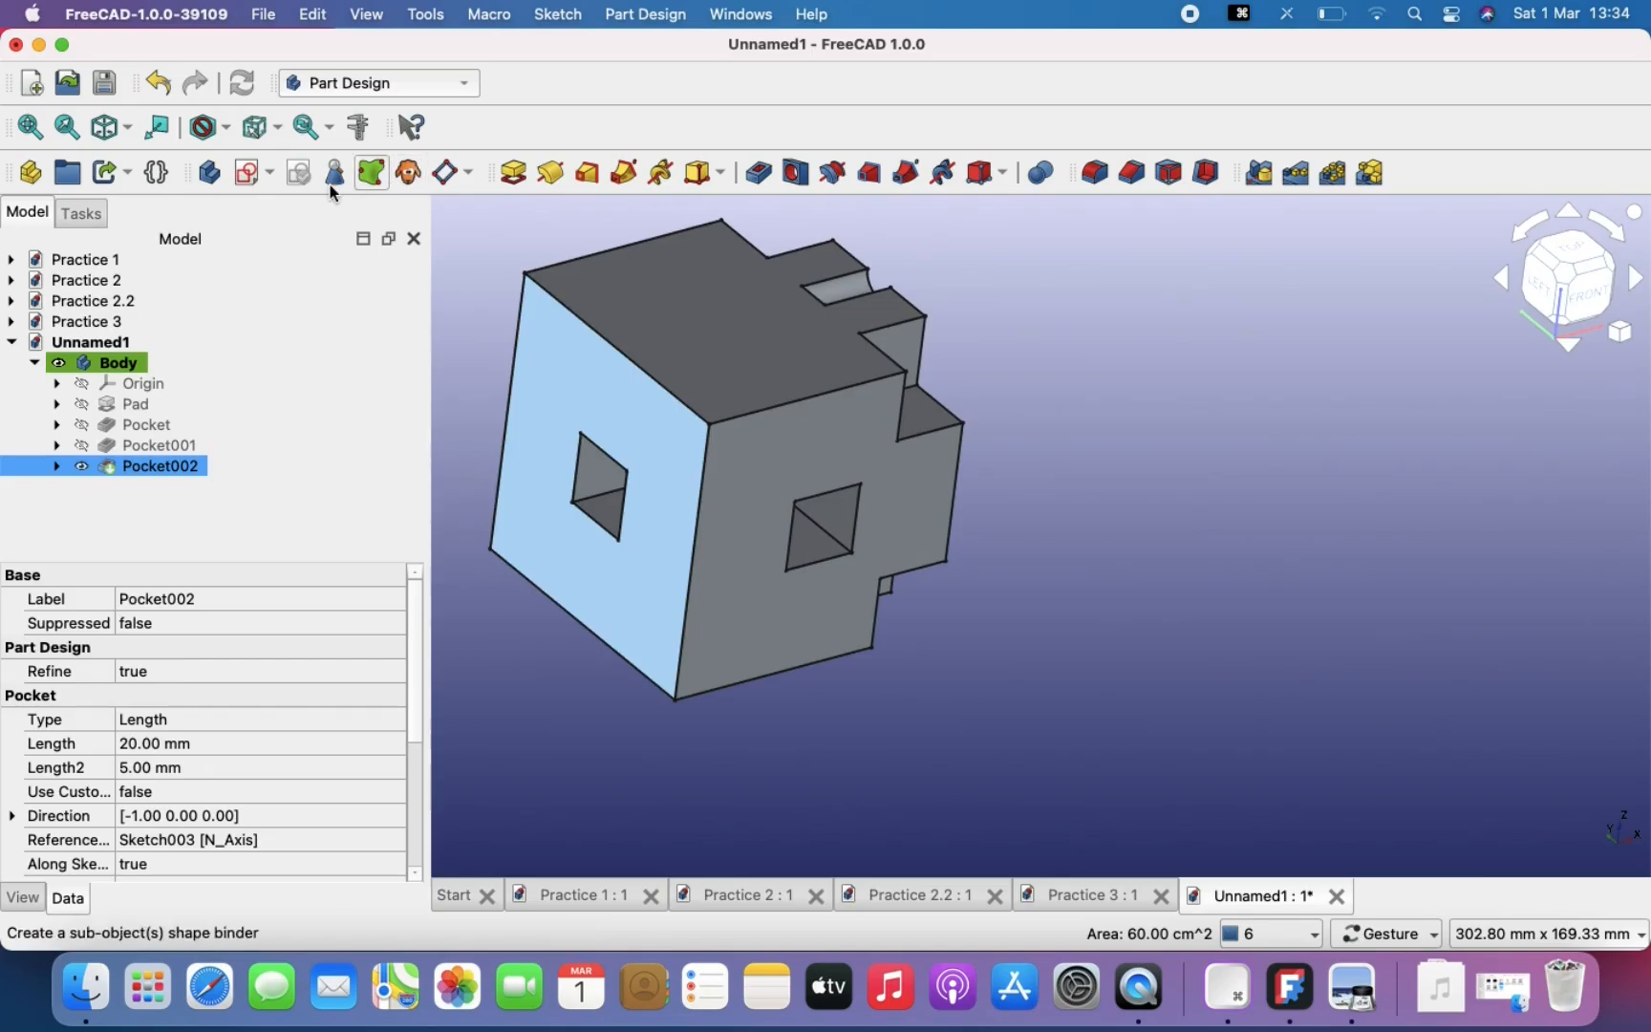
left_click(246, 173)
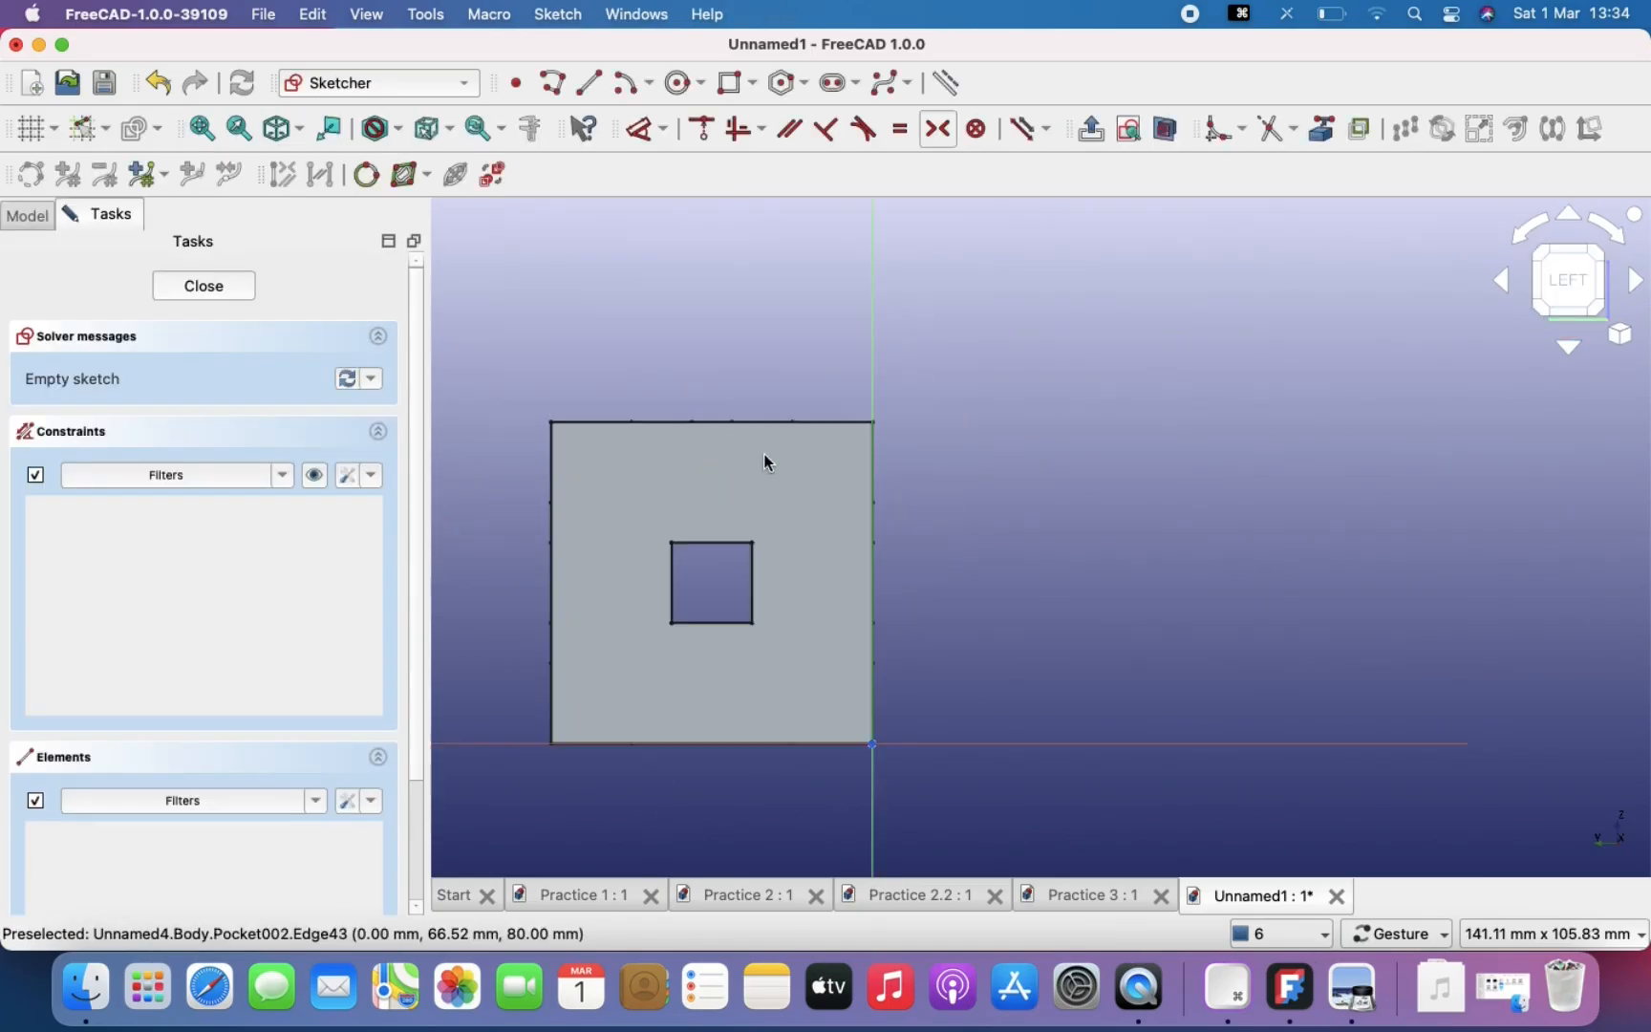
right_click_drag(824, 524, 1031, 437)
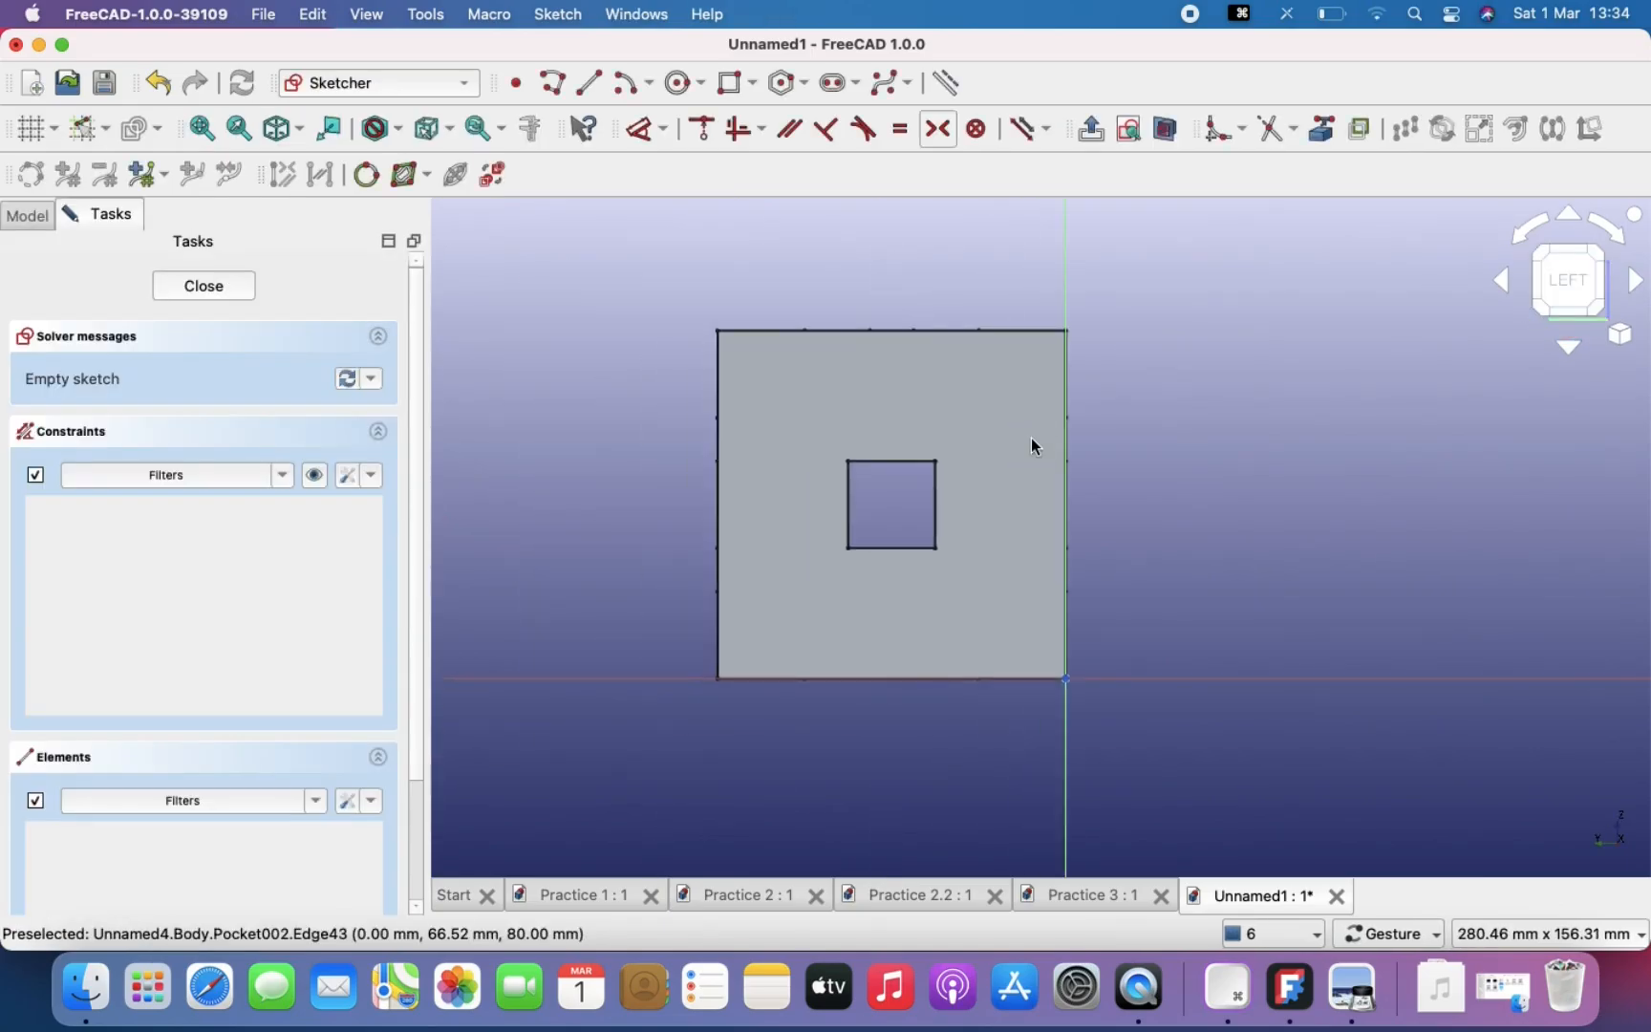
mouse_move(995, 413)
right_mouse_down()
mouse_move(1022, 464)
mouse_move(1066, 472)
mouse_move(1144, 394)
right_mouse_up()
scroll(1066, 472, "up", 2)
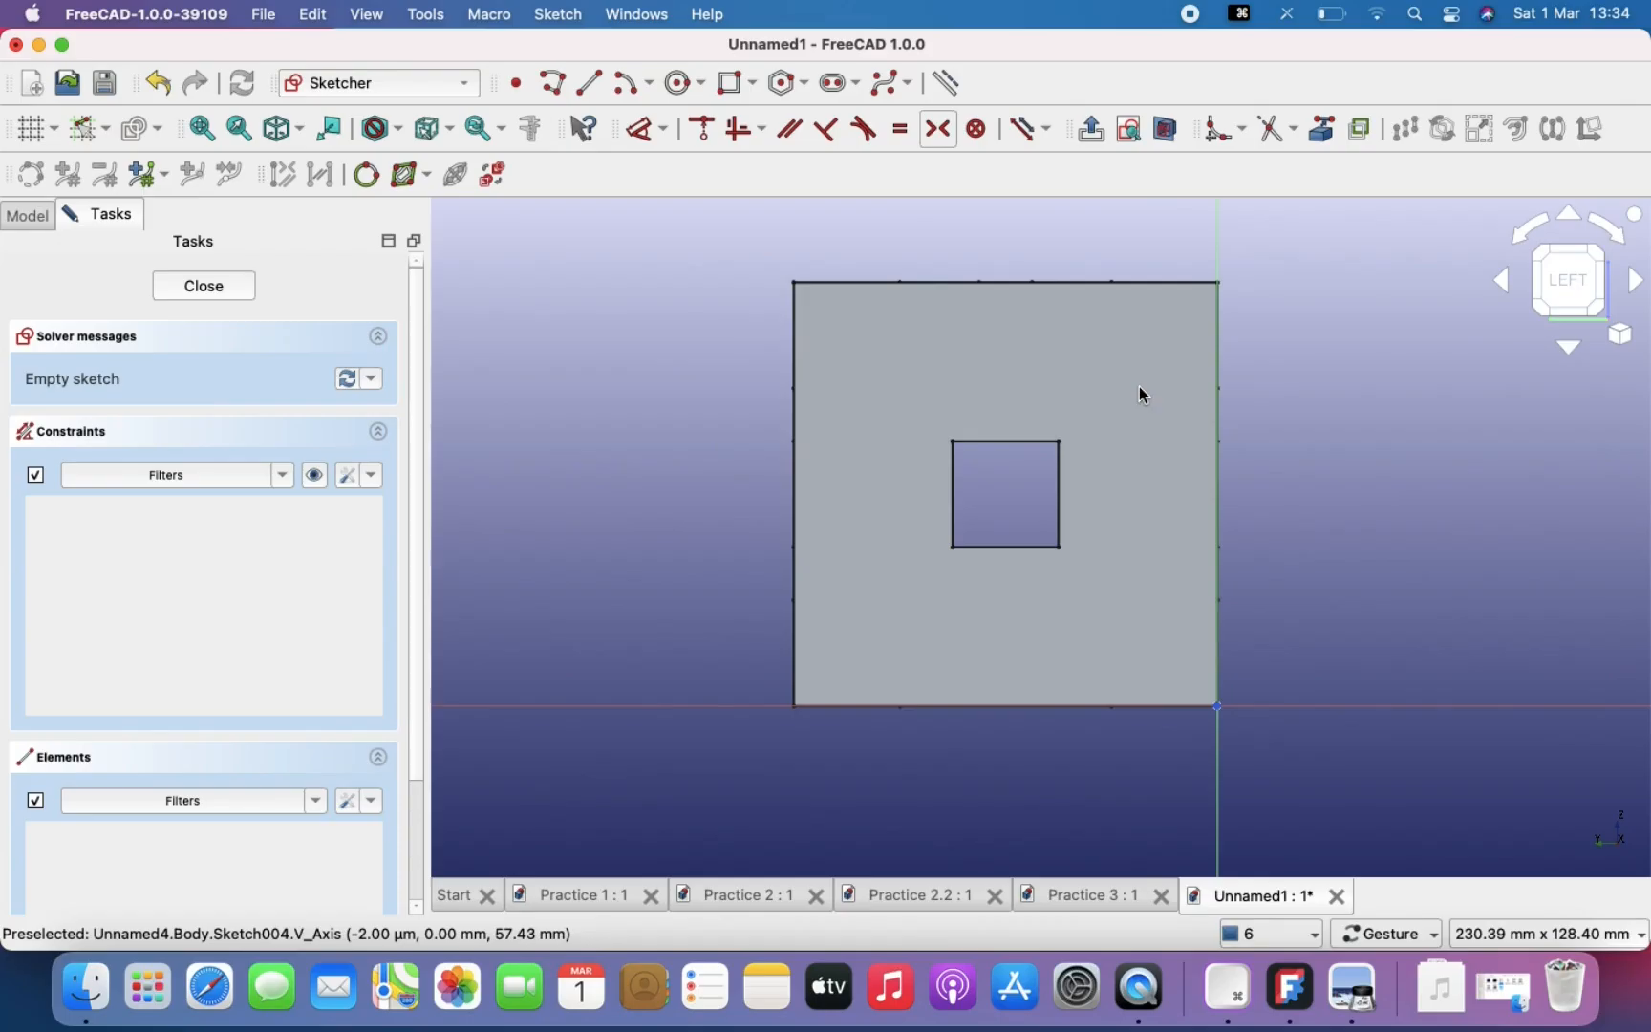
scroll(1143, 393, "up", 2)
right_click_drag(1139, 394, 1176, 382)
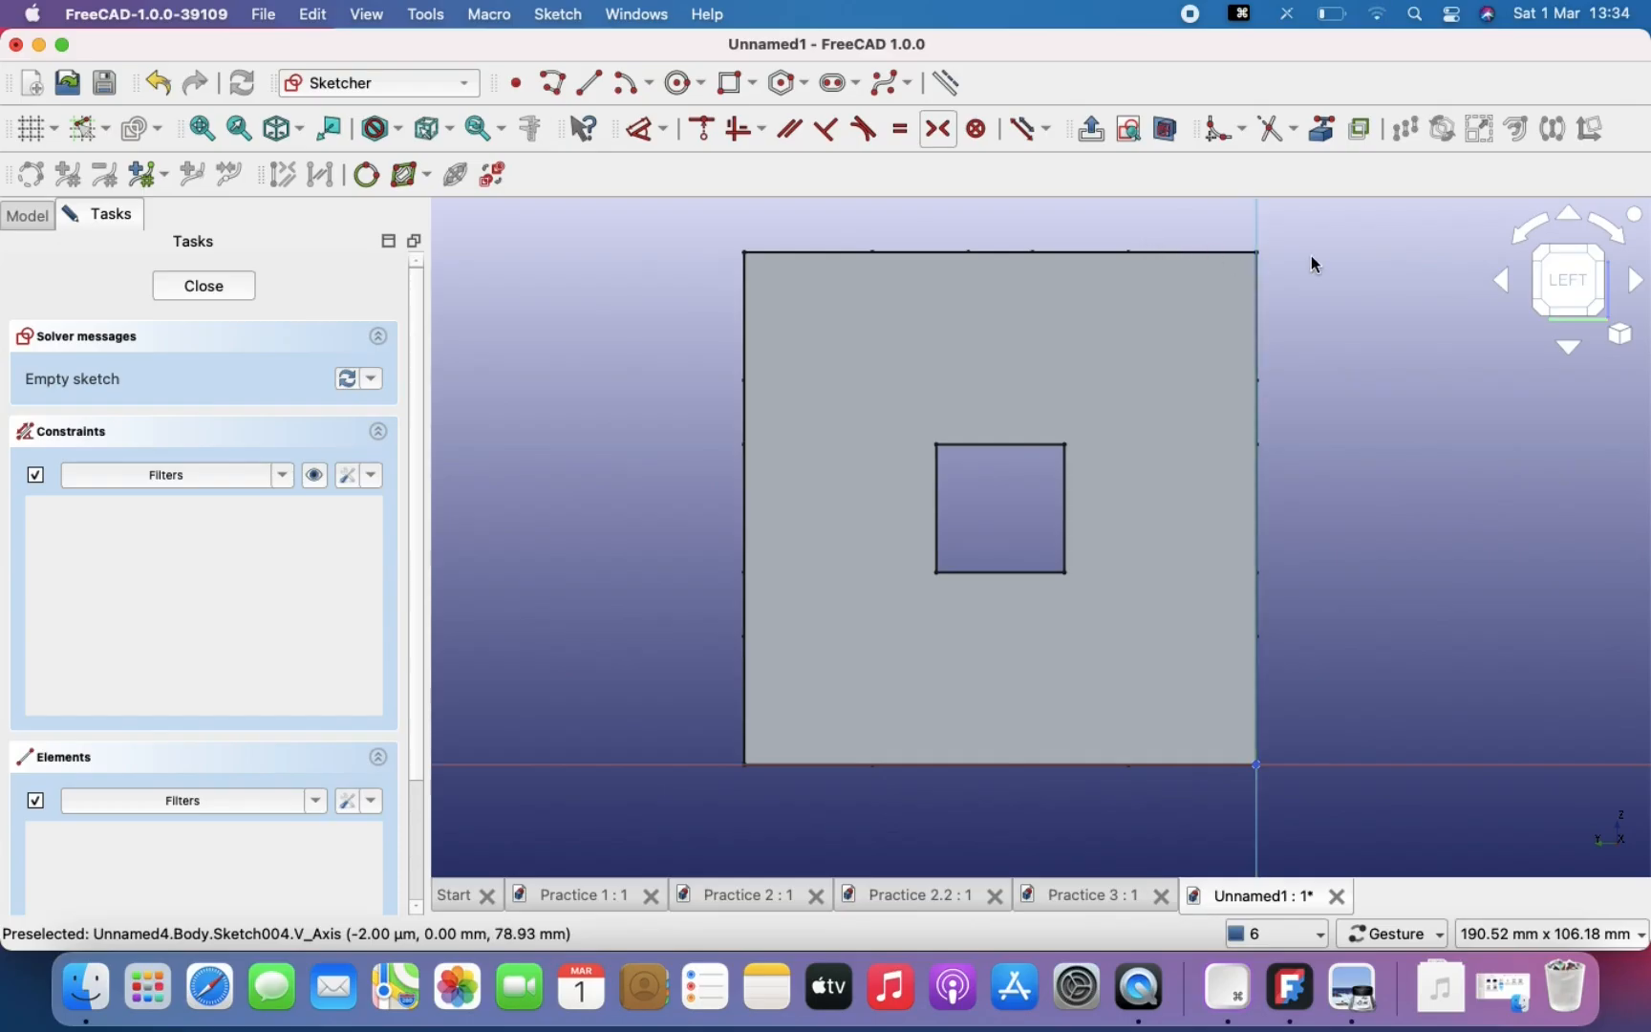
Step: Project the left face's four outer edges into the sketch as external geometry
left_click(1323, 132)
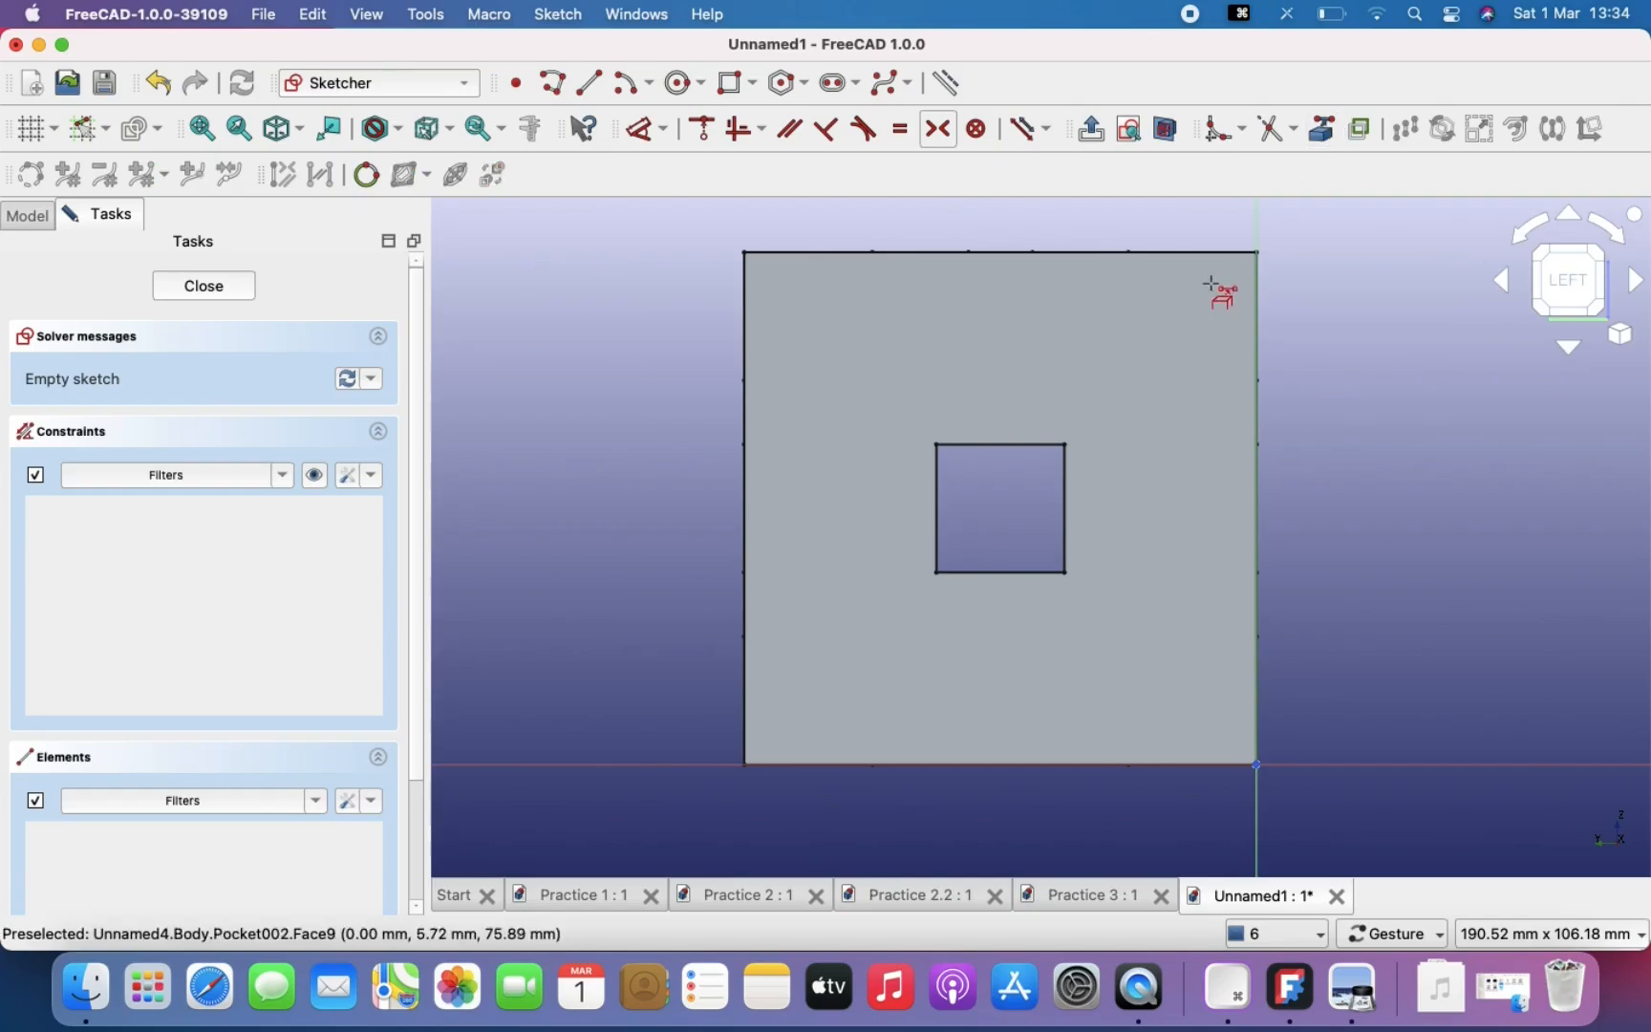
left_click(1143, 252)
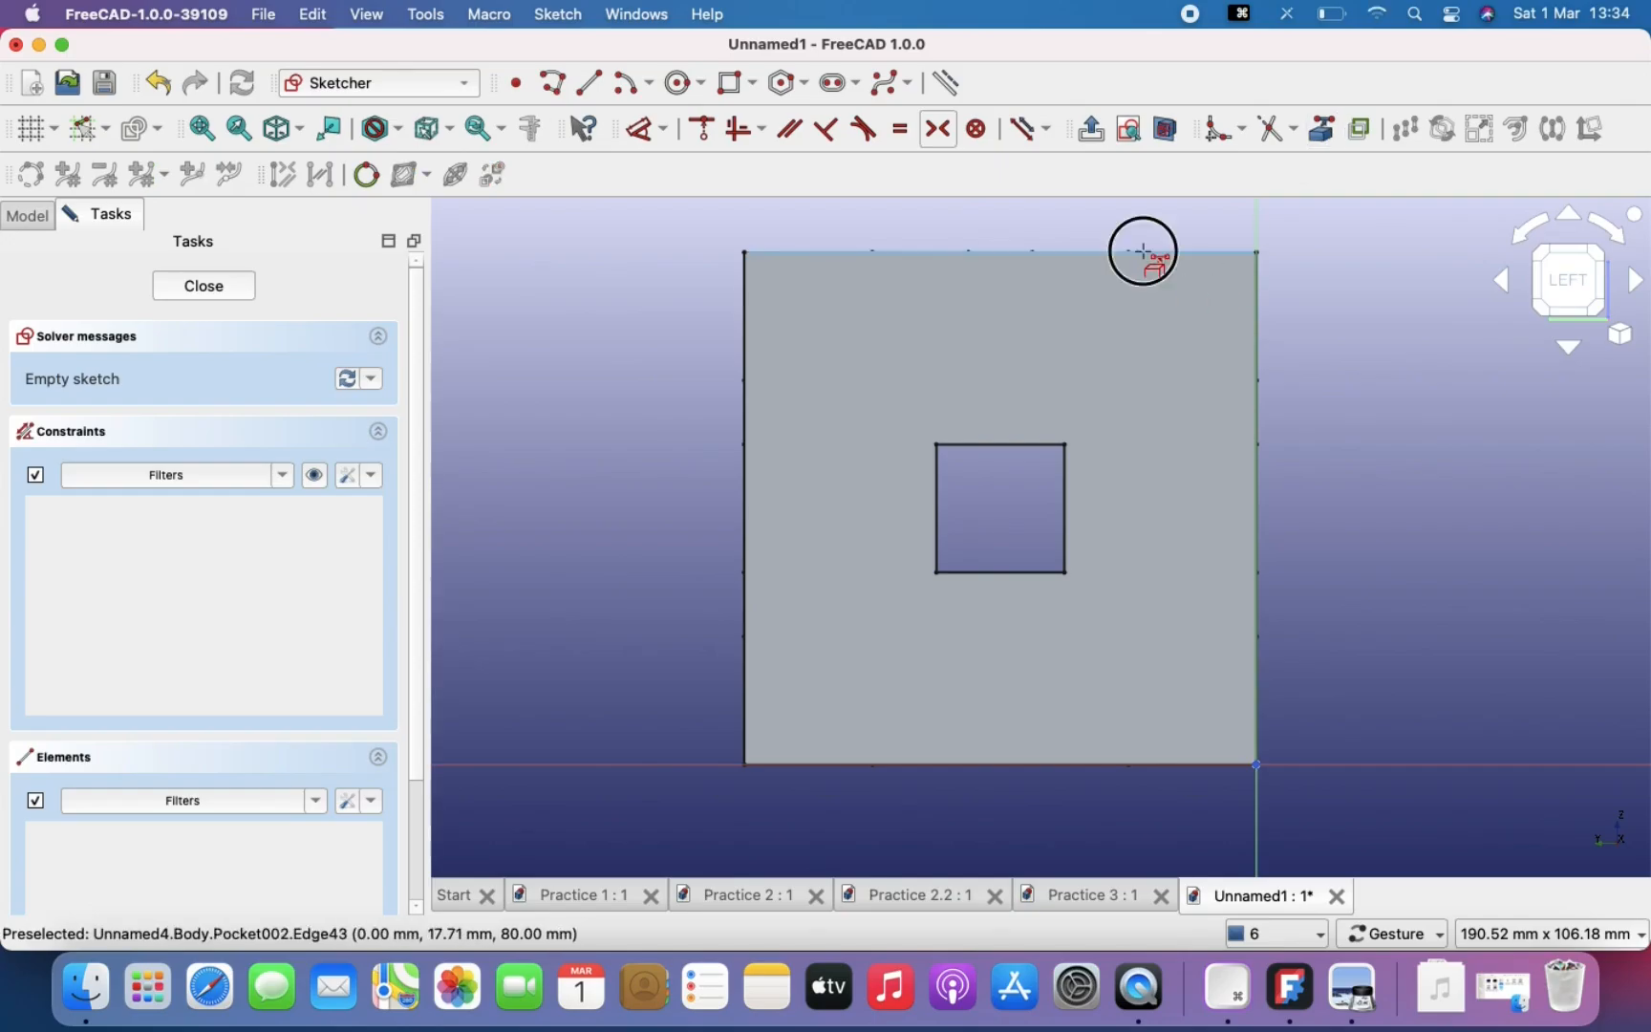
left_click(746, 377)
left_click(1257, 441)
left_click(1120, 765)
key("Escape")
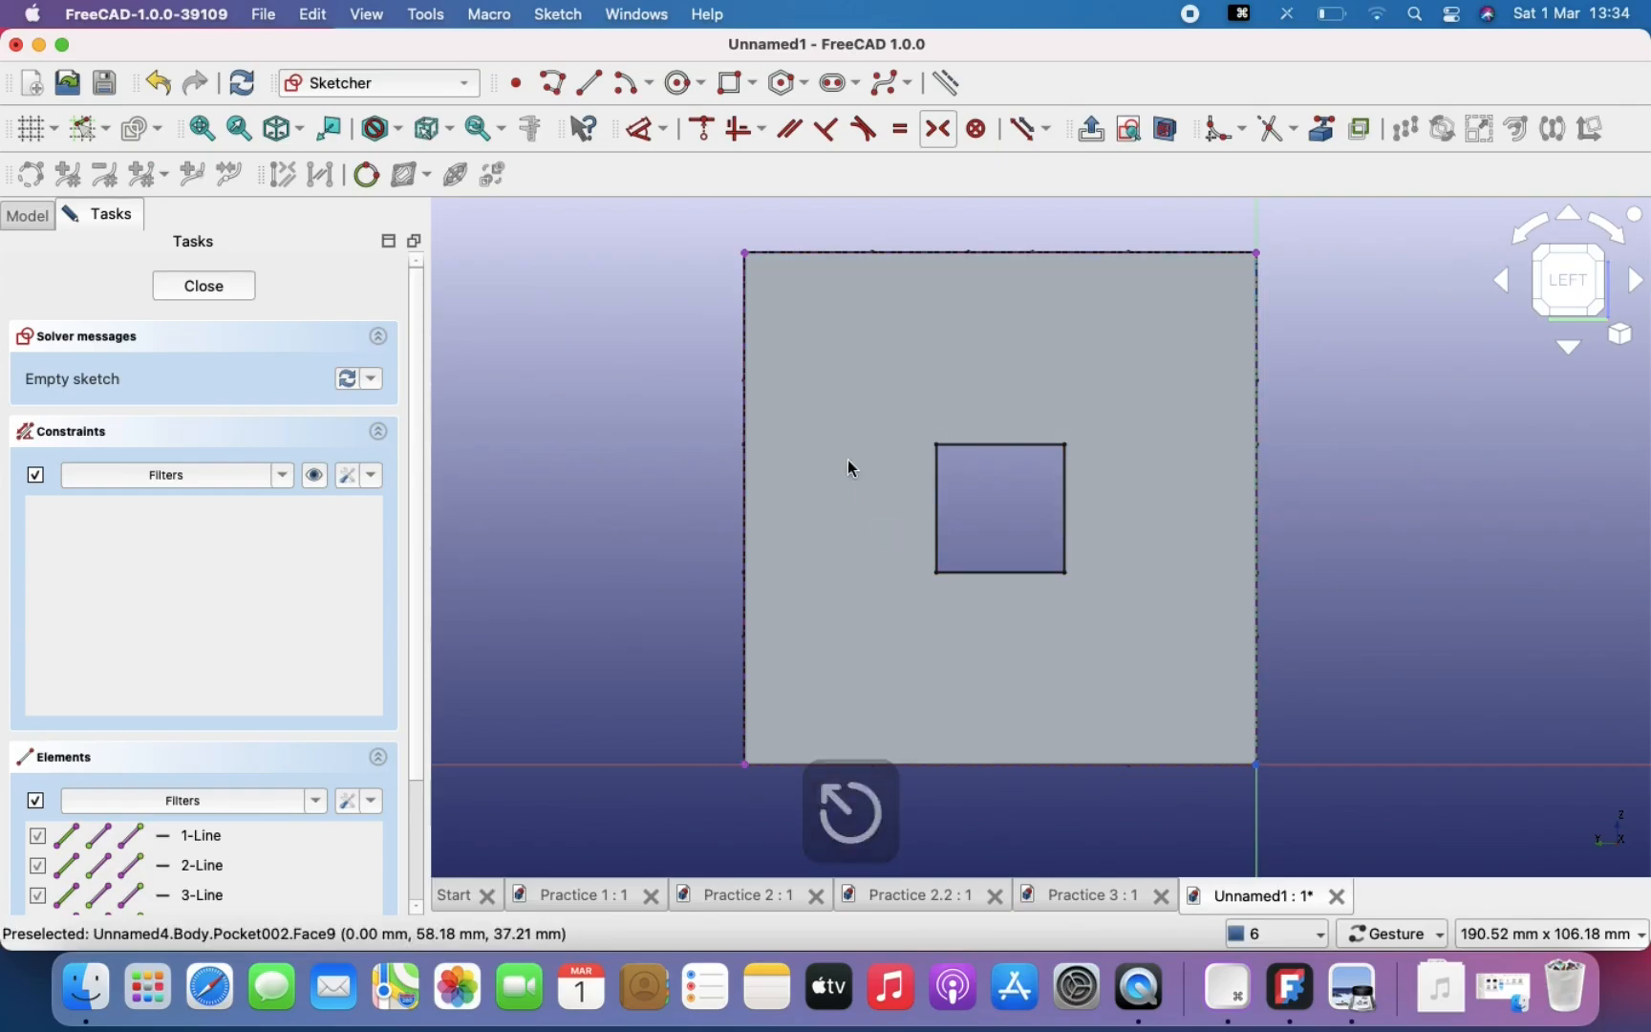
Step: Draw a 20 x 20 mm square inward from the face's upper-left corner
left_click(734, 84)
left_click(747, 255)
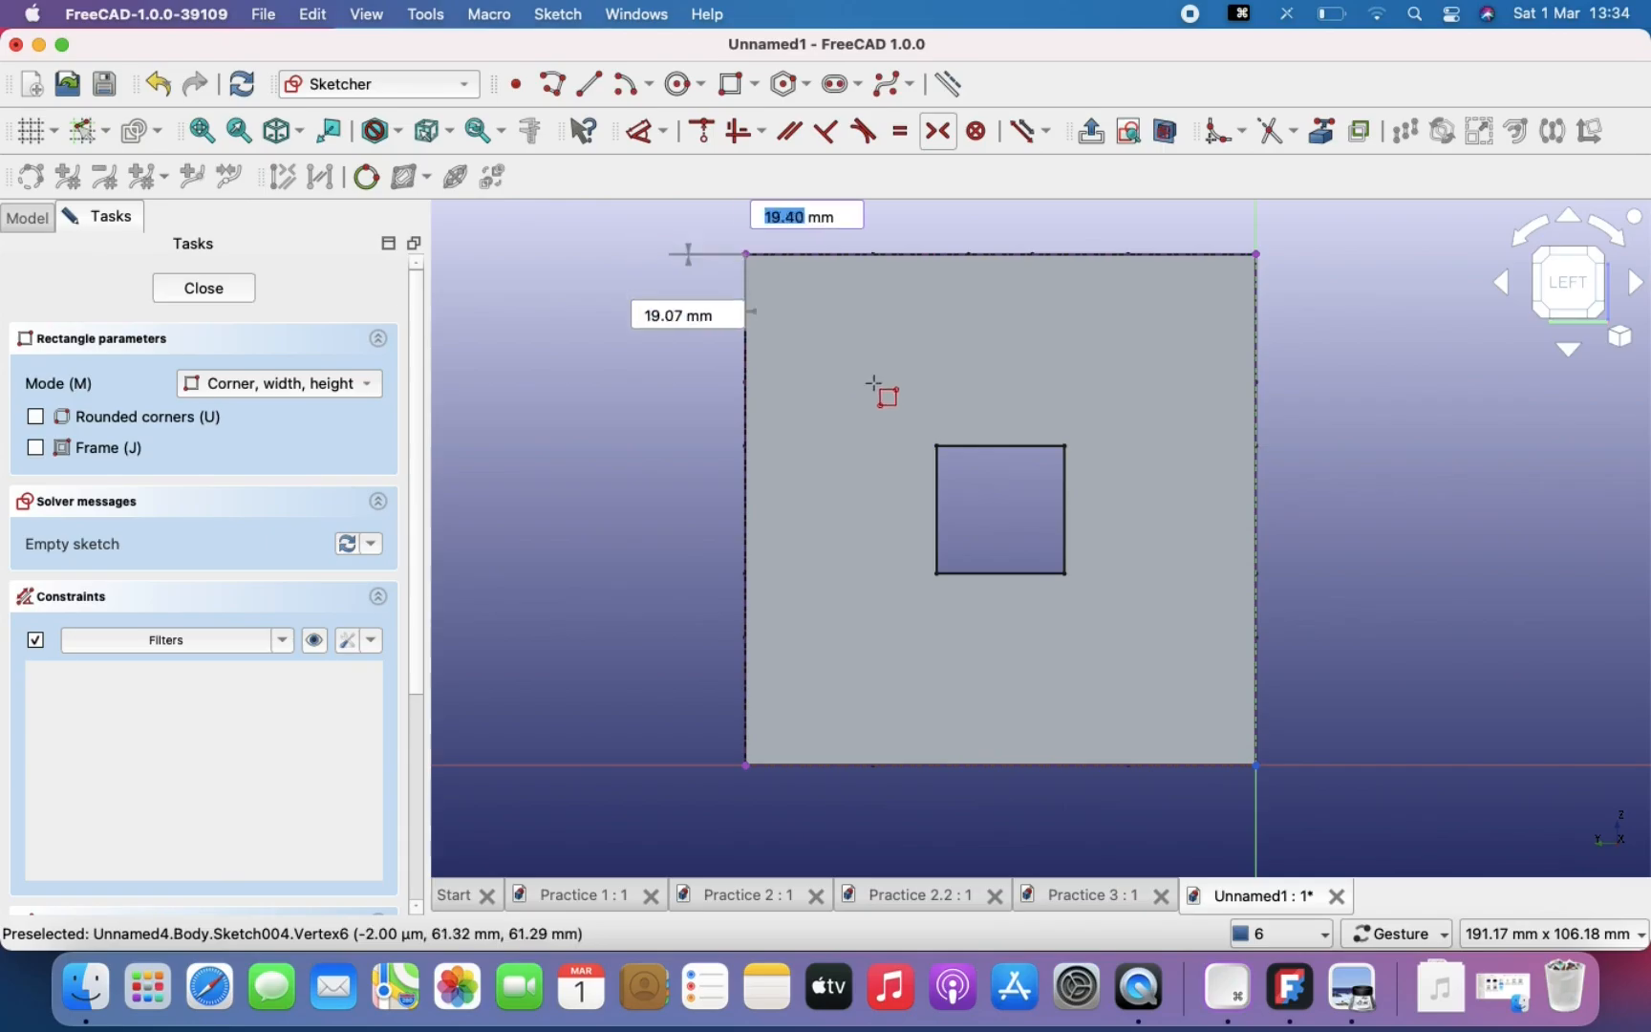
type("20")
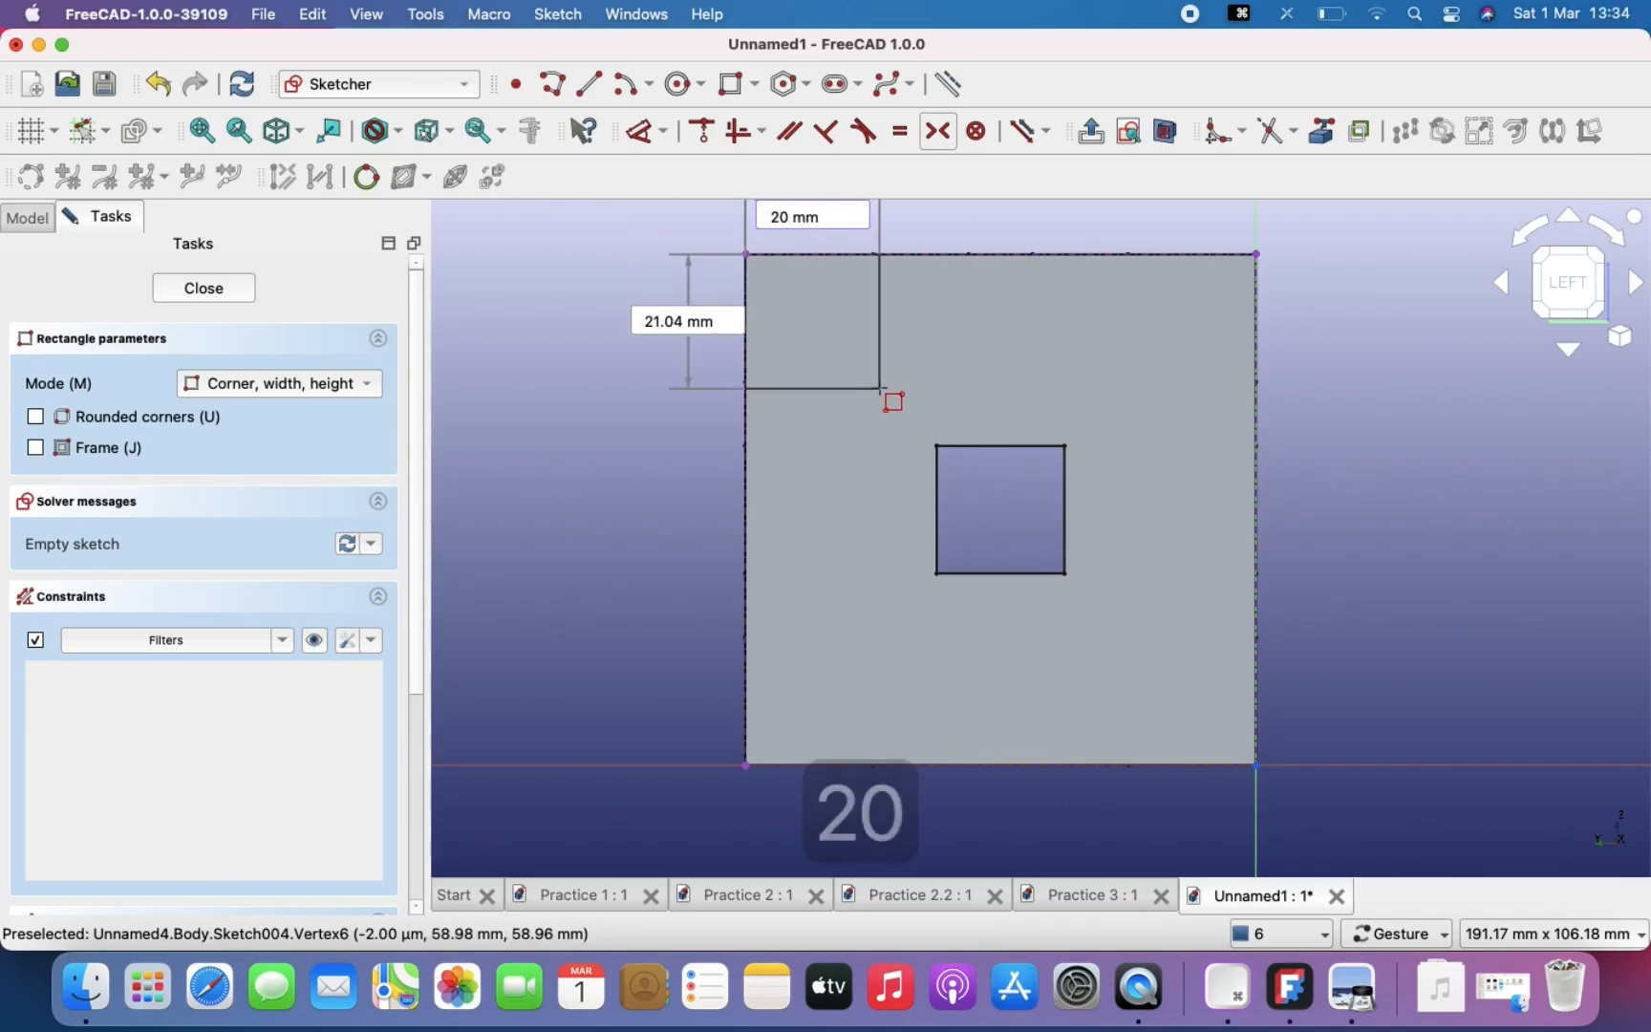
key("Tab")
type("20")
key("Return")
key("Escape")
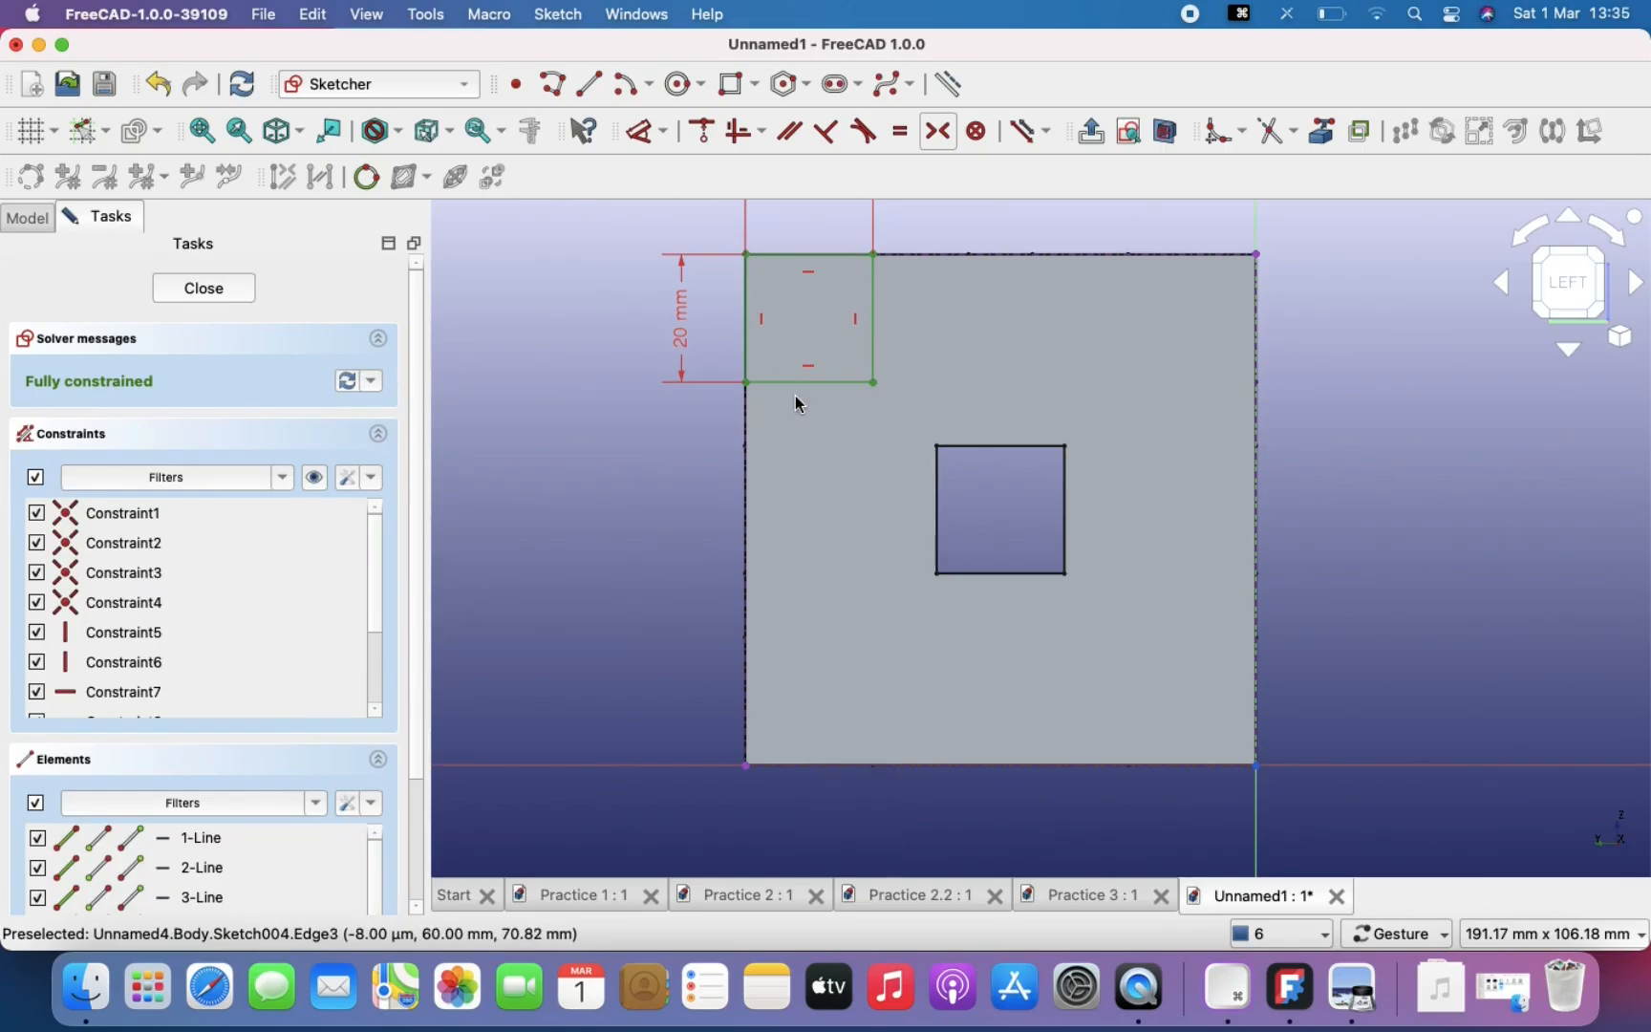
Step: Draw vertical and horizontal centerlines between the midpoints of the face's opposite edges and convert them to construction geometry
left_click(588, 86)
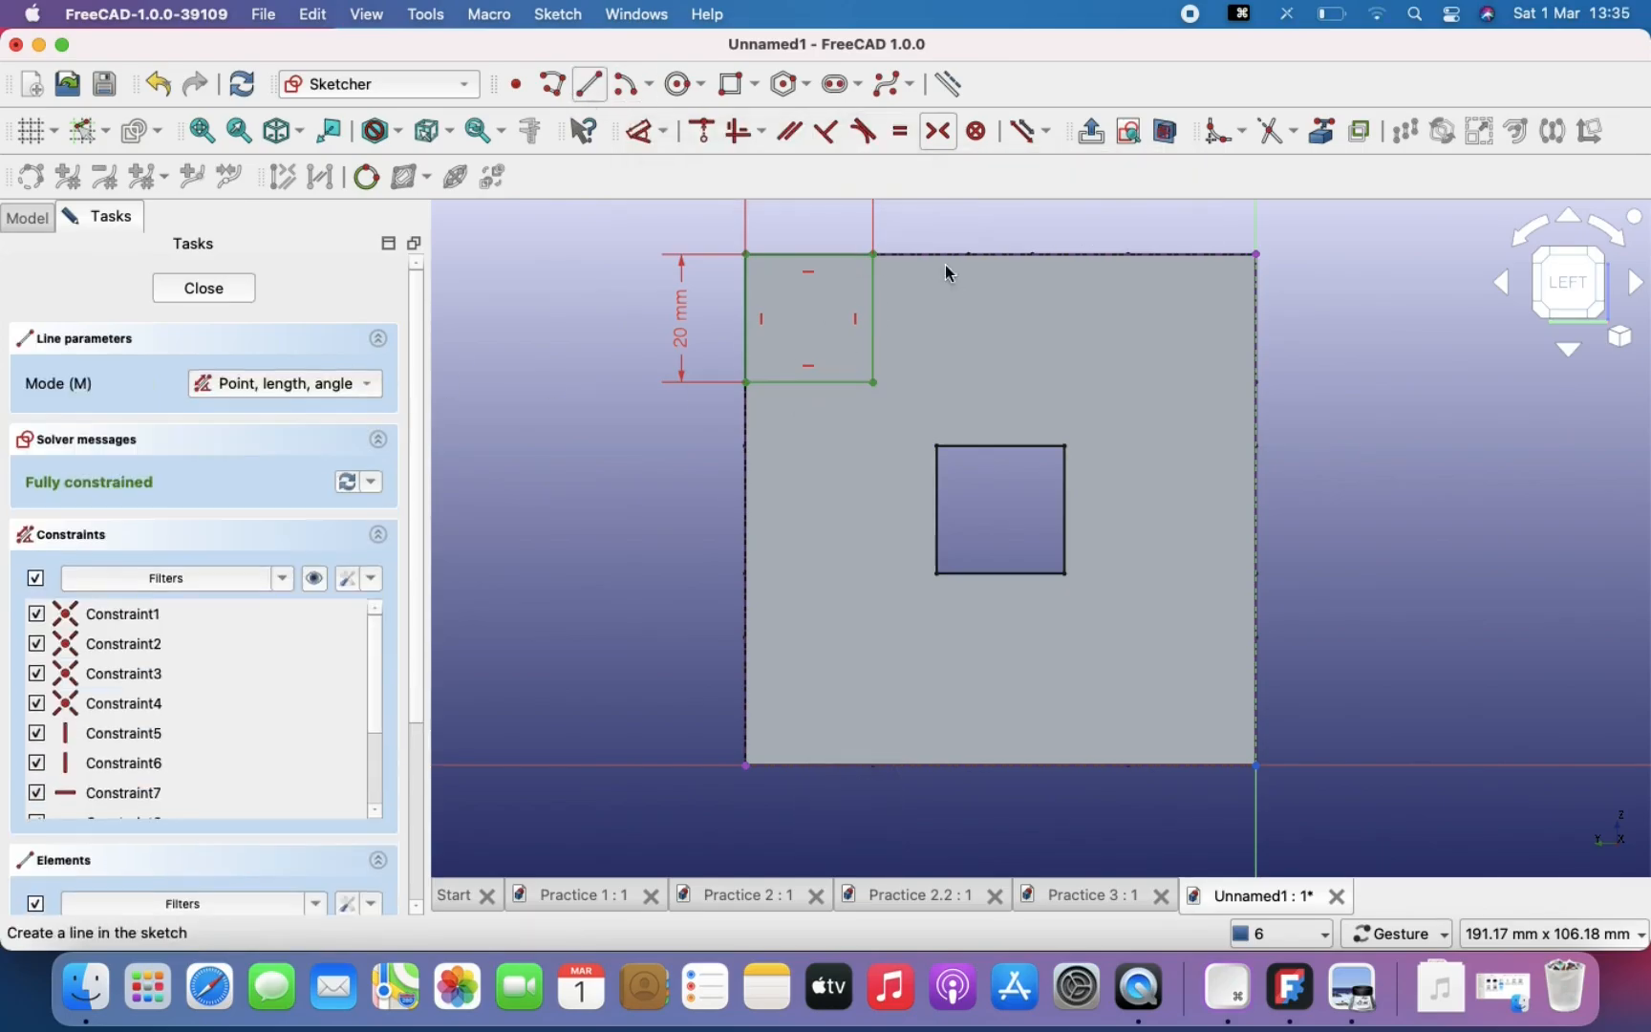
left_click(1002, 254)
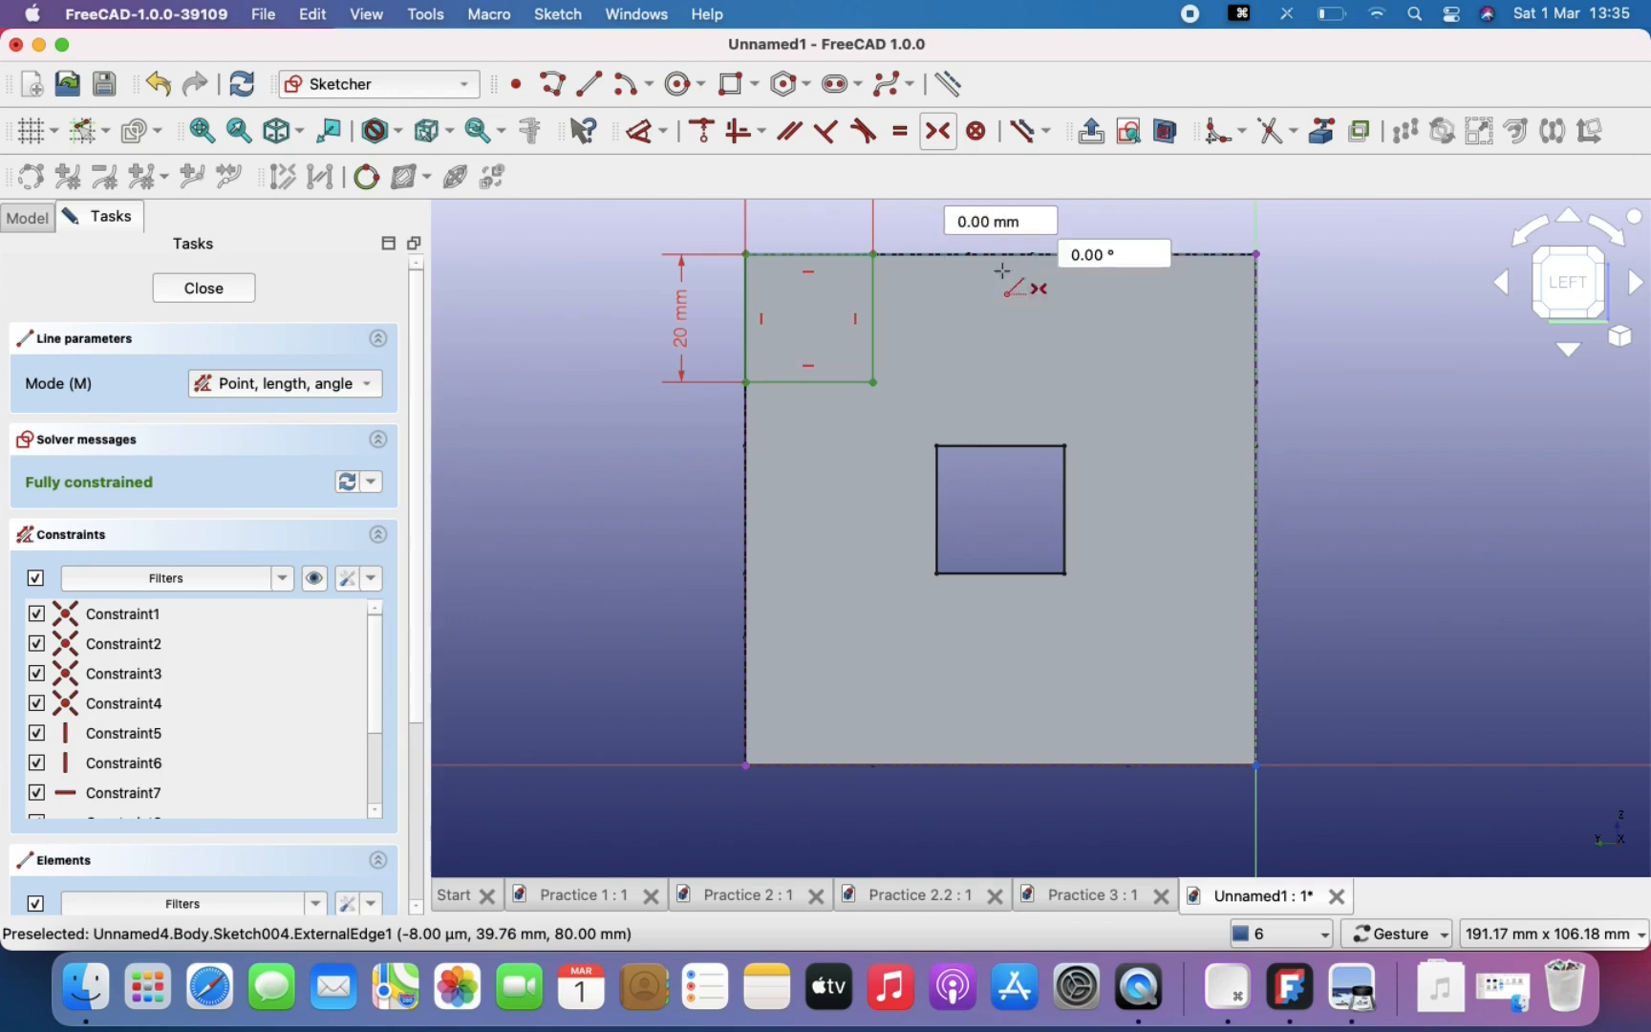
left_click(1003, 764)
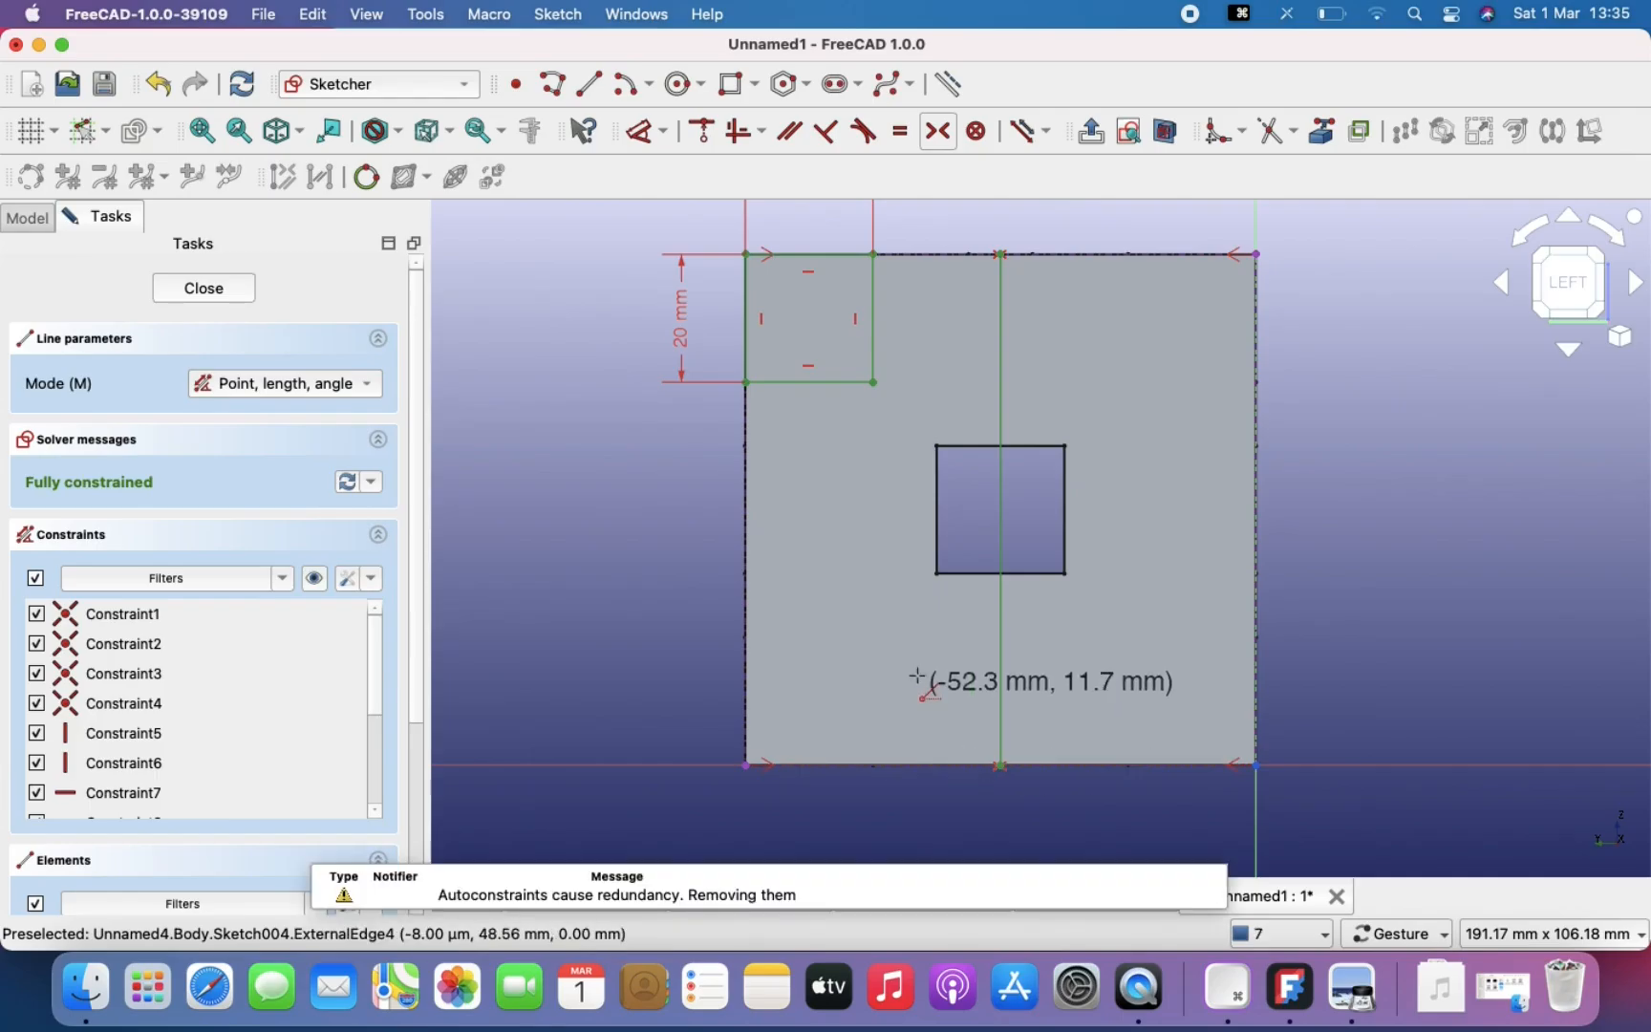
left_click(746, 501)
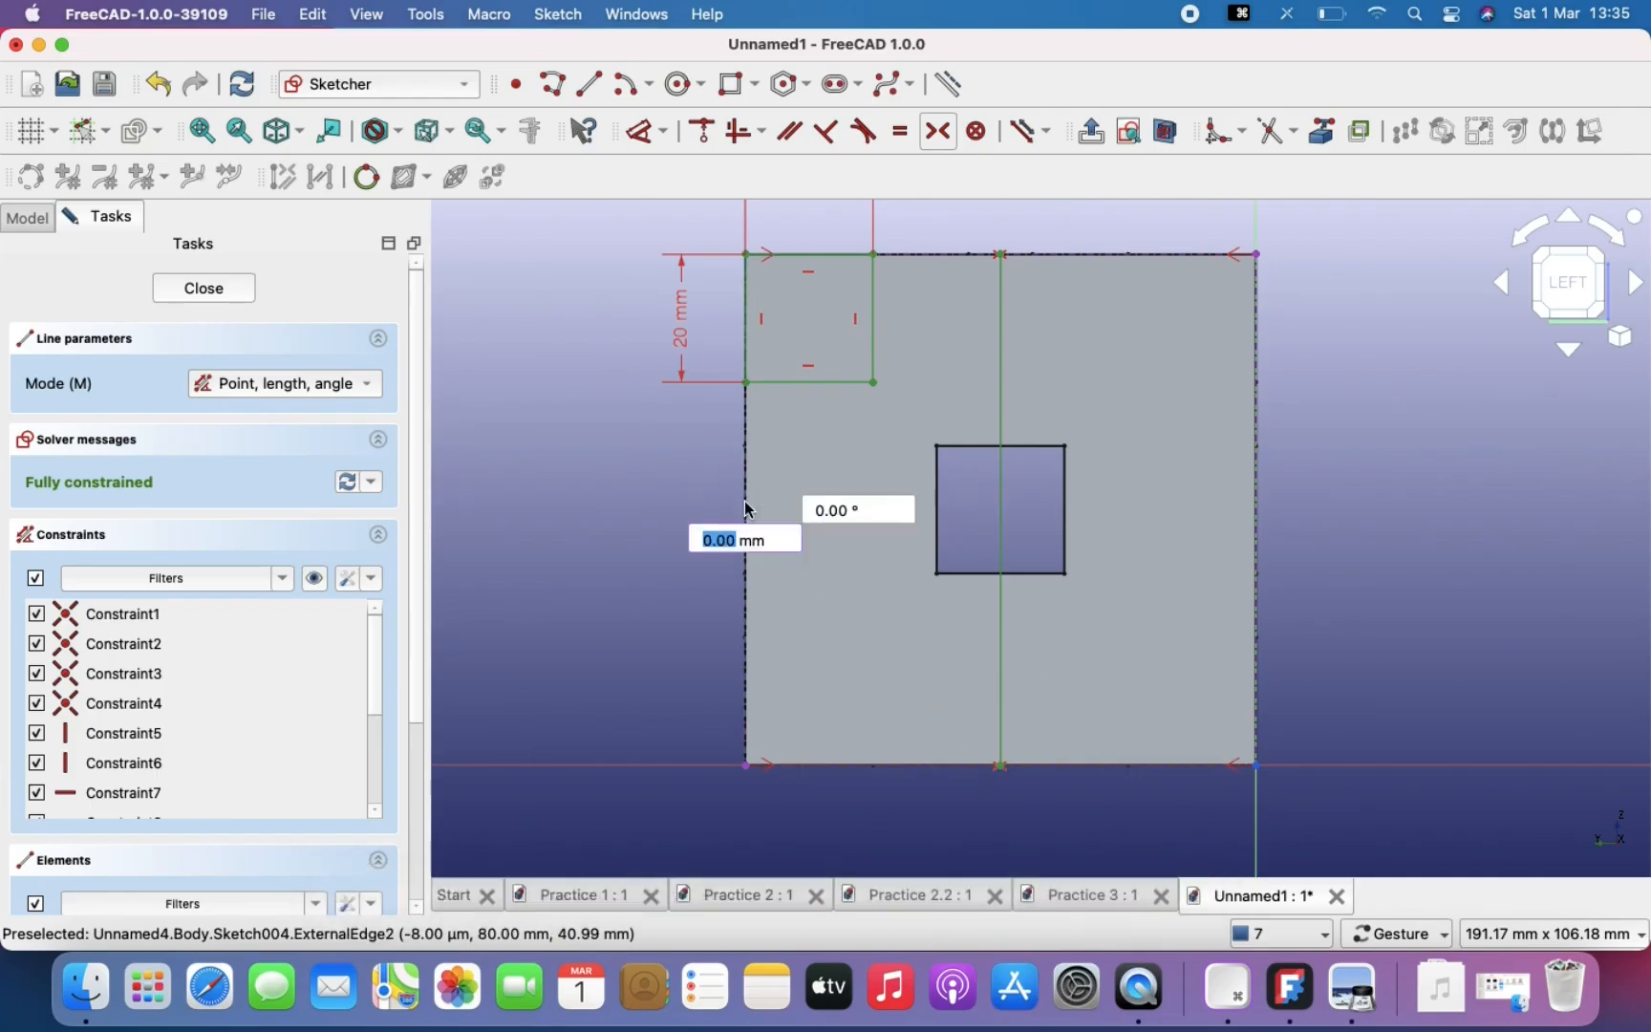
left_click(1257, 509)
key("Escape")
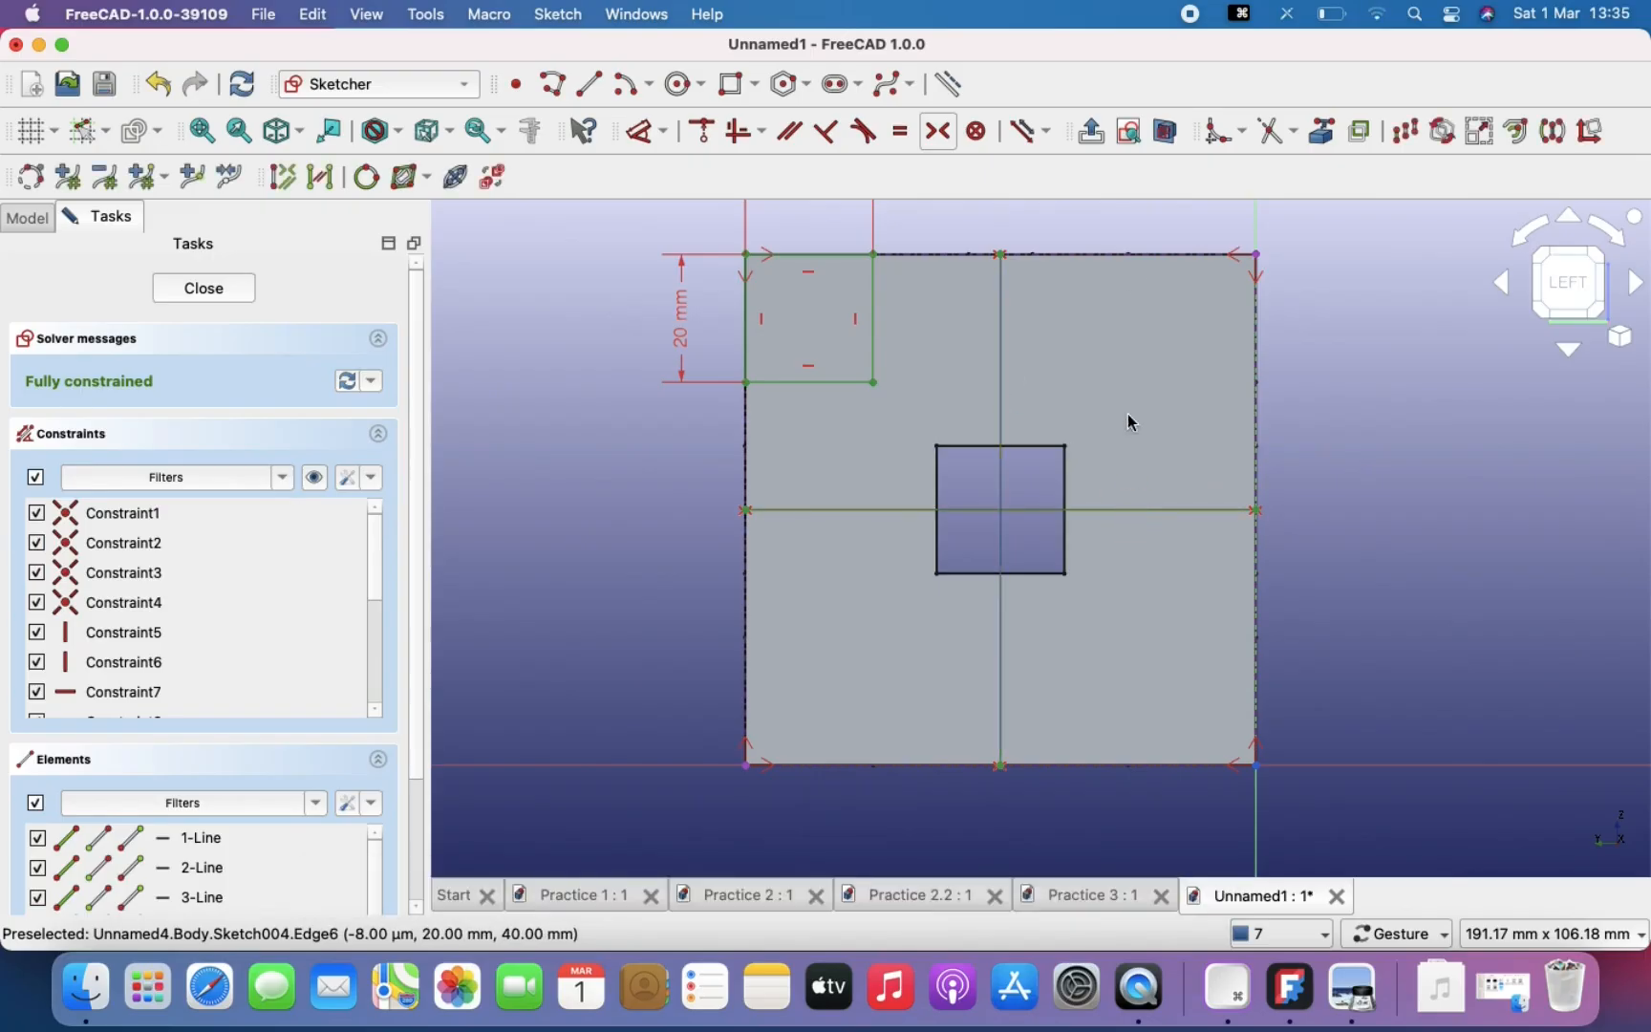
left_click(950, 84)
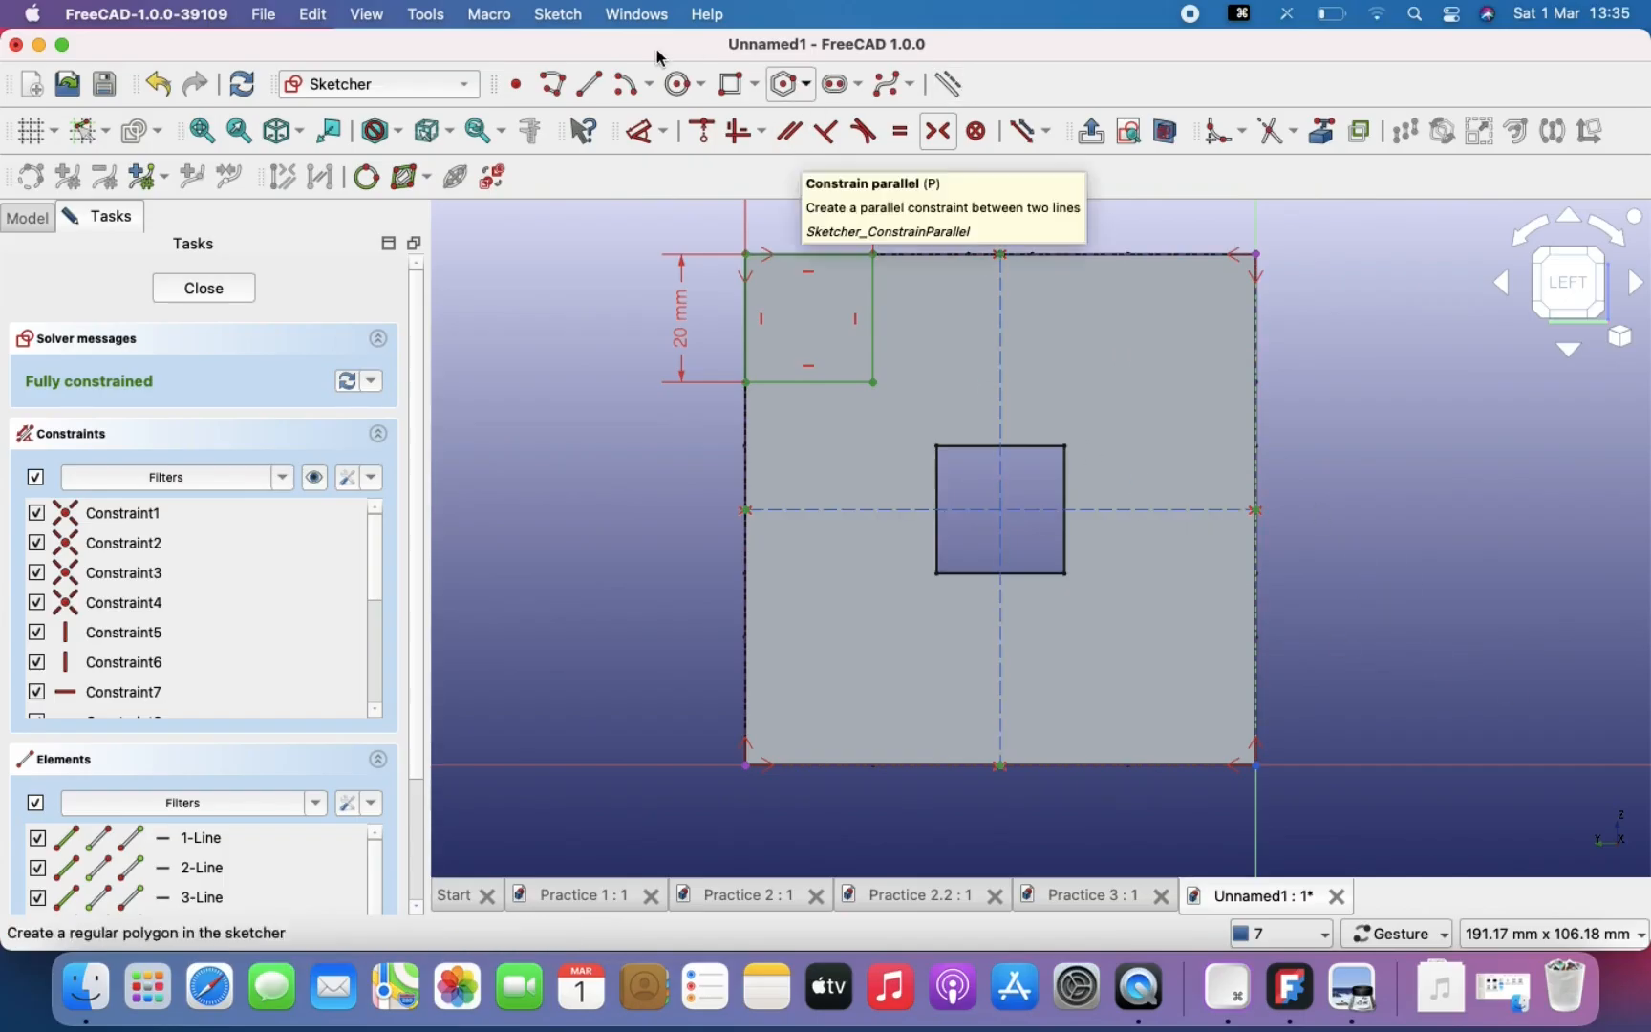
Step: Draw a downward semicircular arc of about 8.2 mm radius centered on the midpoint of the face's top edge
left_click(625, 90)
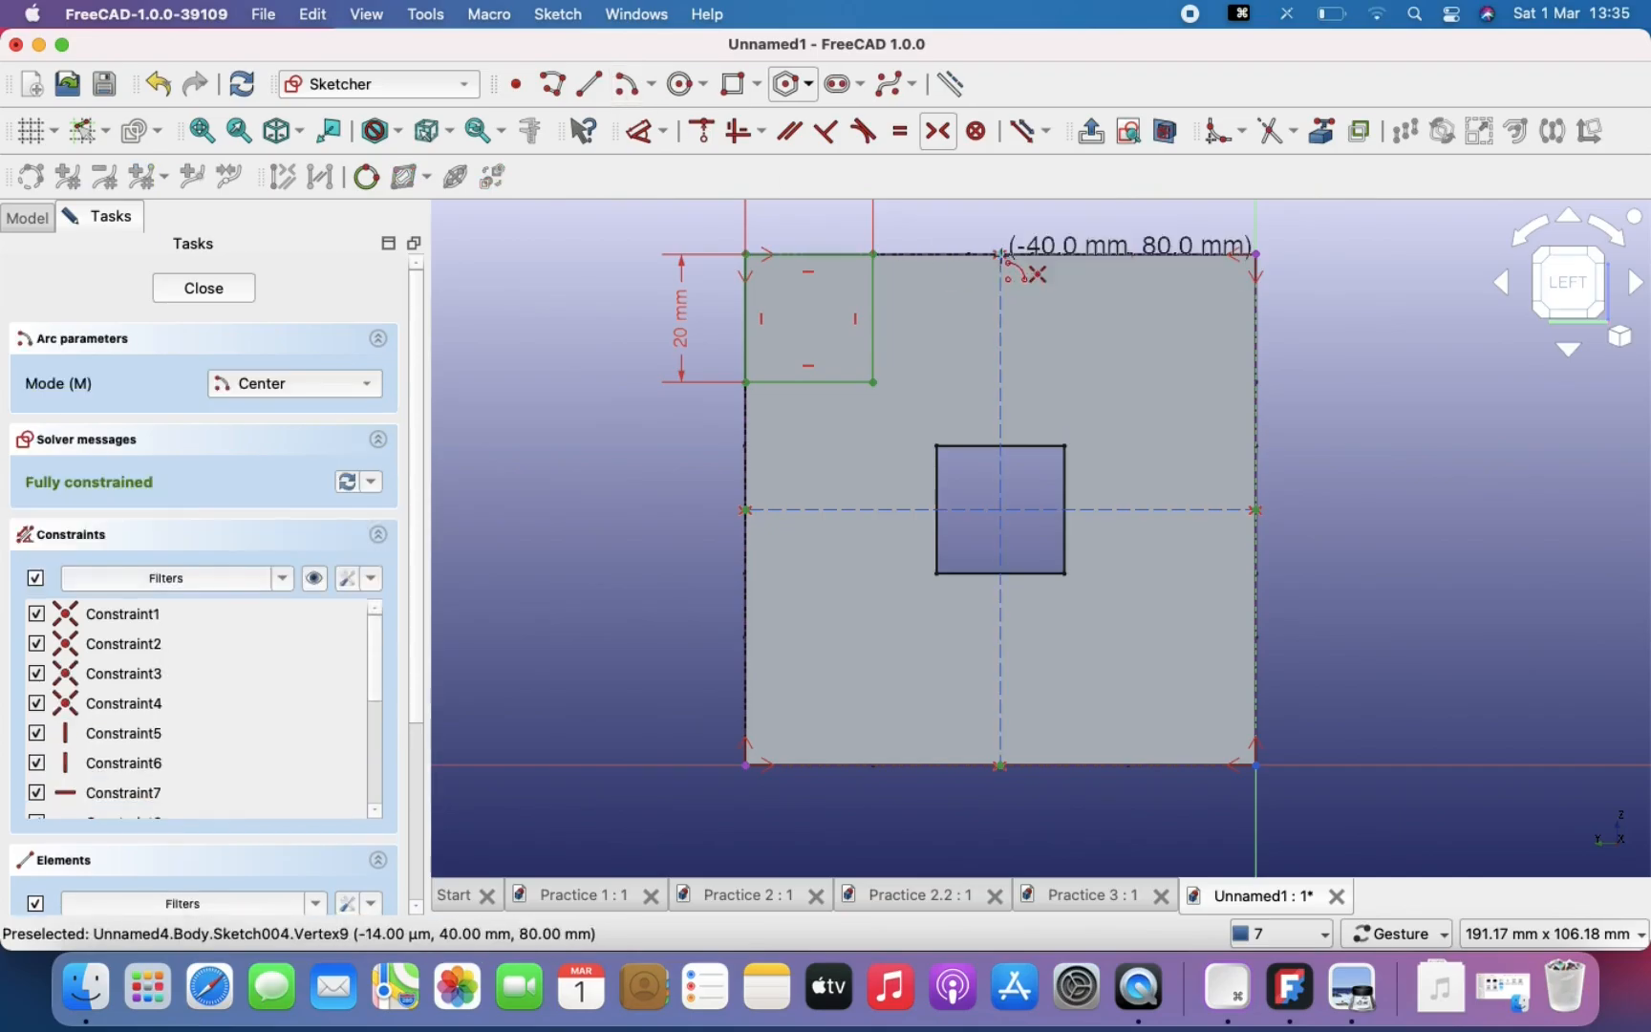
left_click(1001, 255)
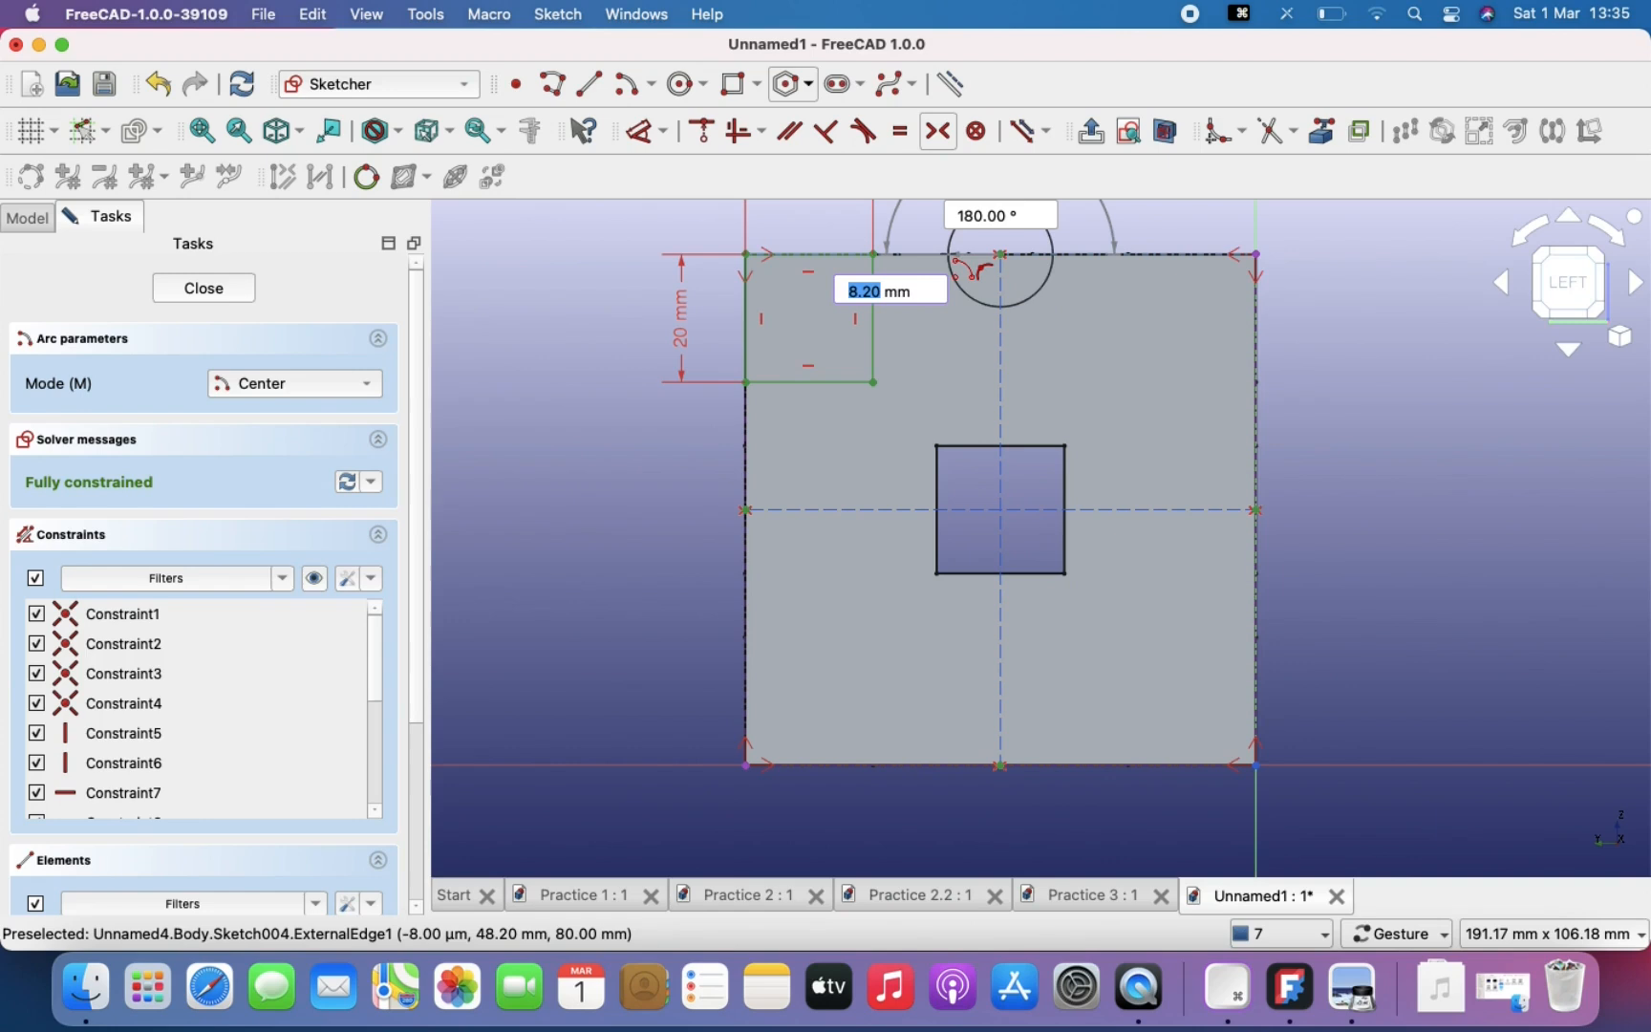
left_click(949, 255)
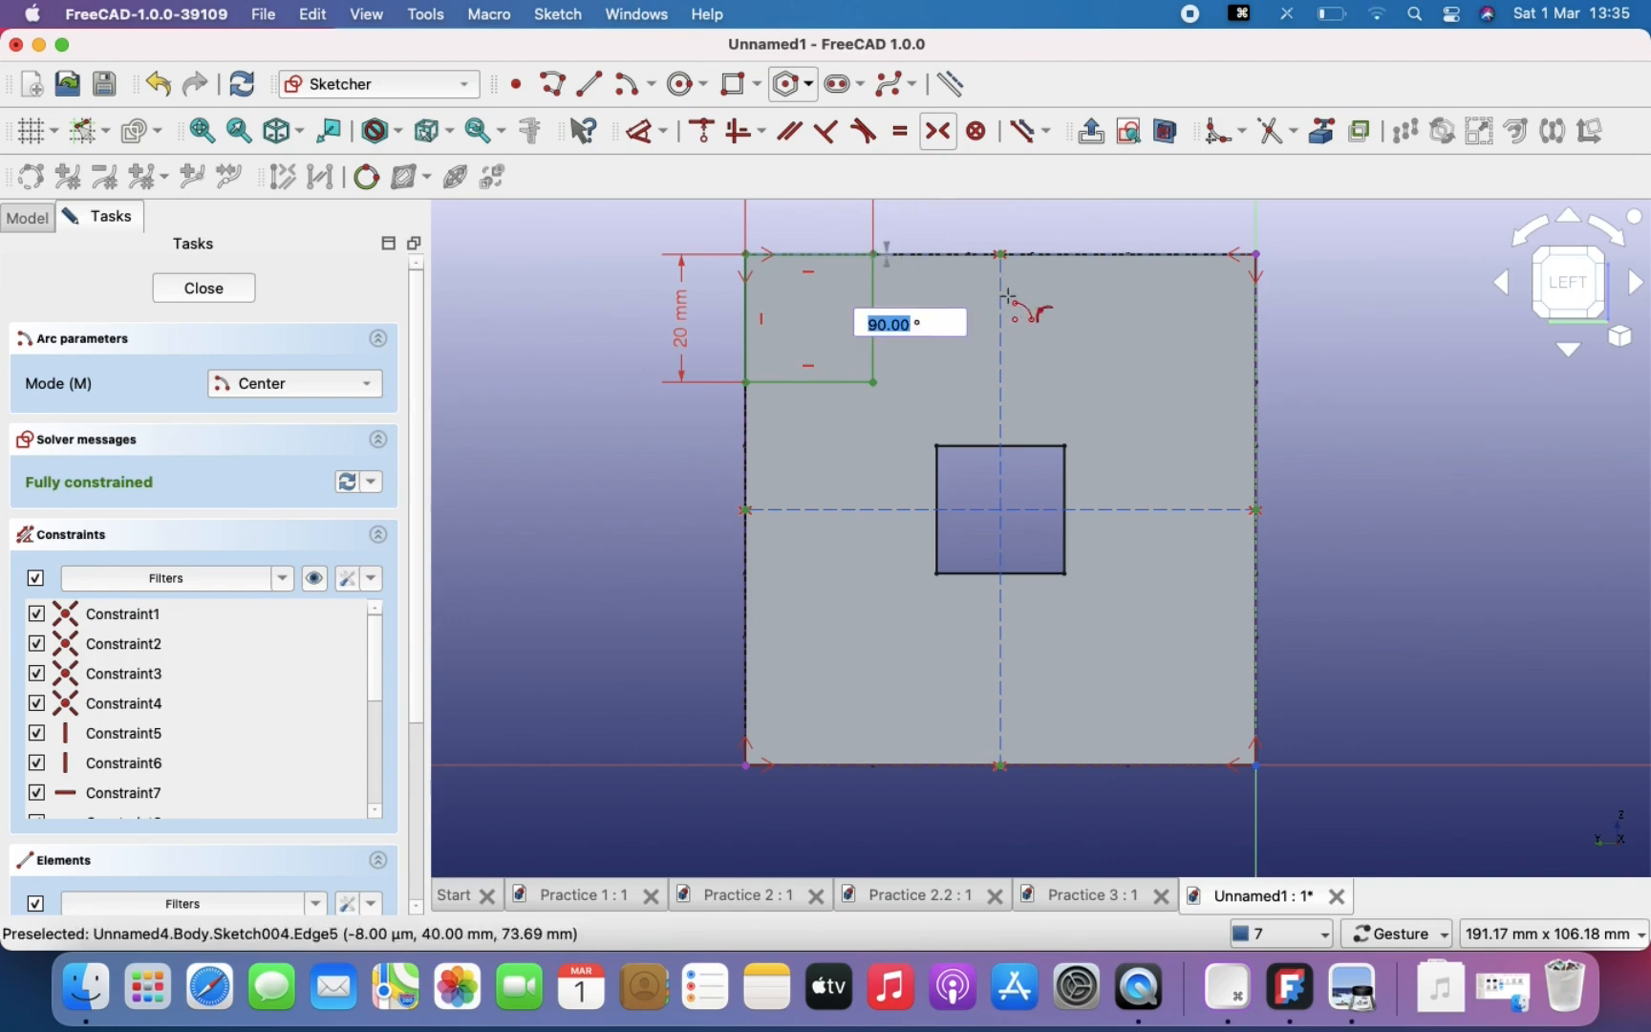
left_click(1066, 254)
Step: Constrain the semicircle's radius to 5 mm
scroll(1018, 402, "up", 2)
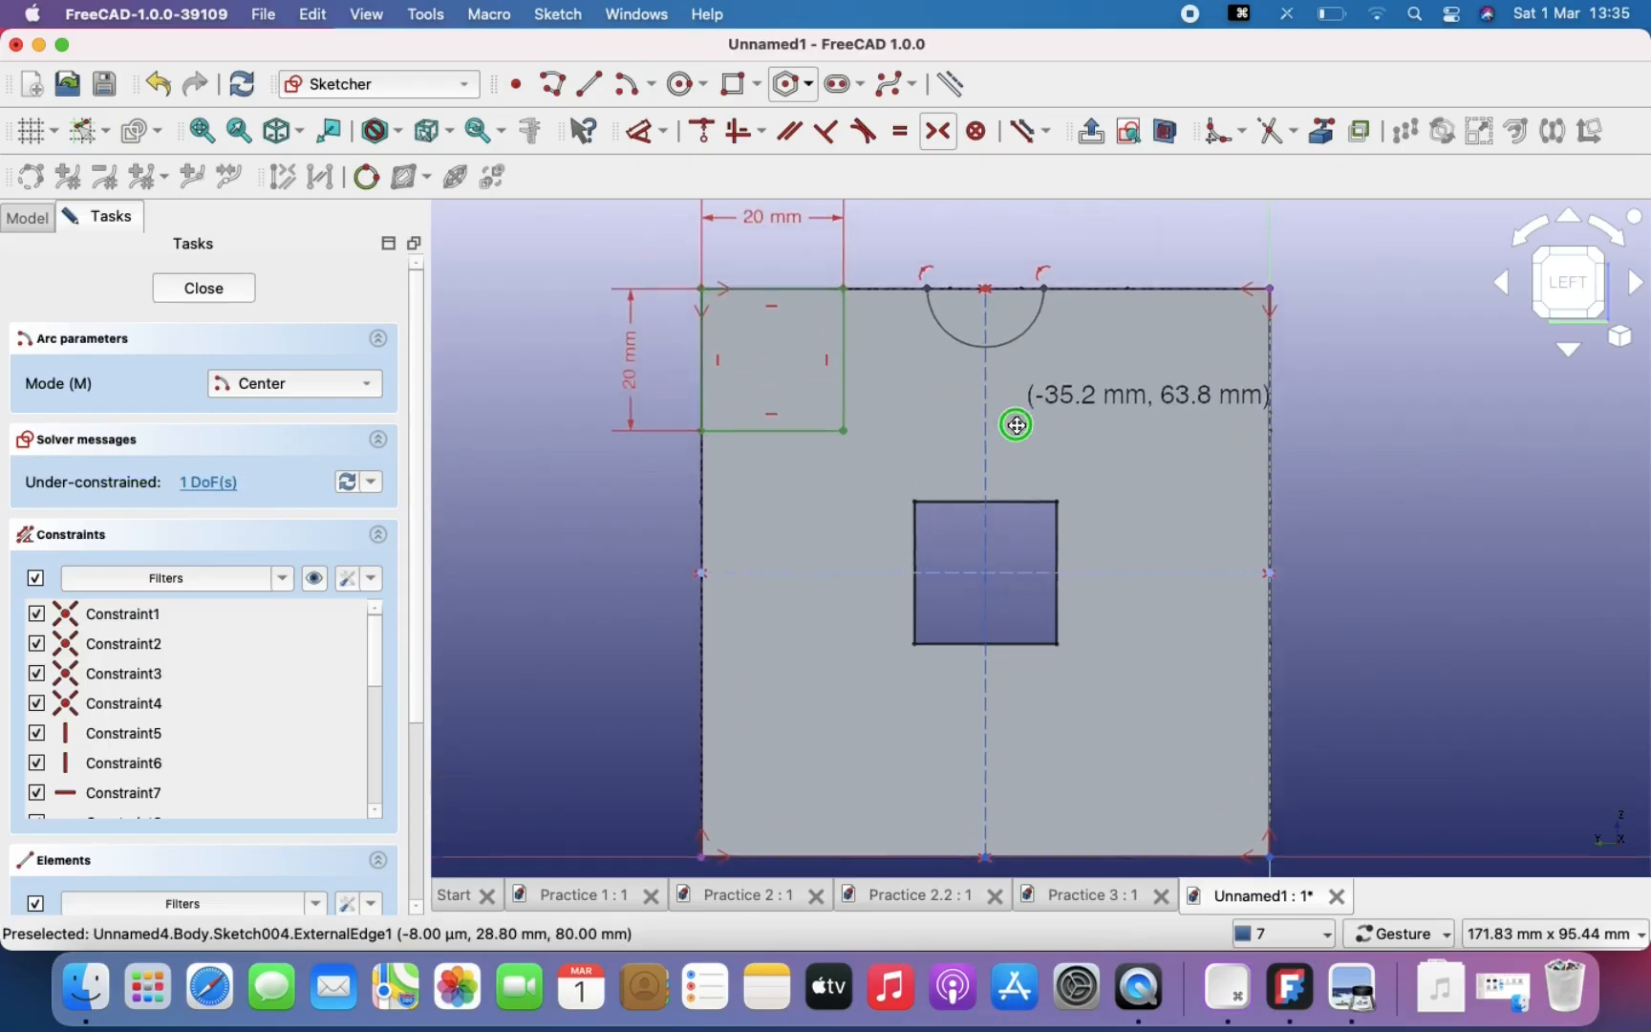
right_click_drag(1016, 425, 1005, 456)
key("d")
left_click(1012, 365)
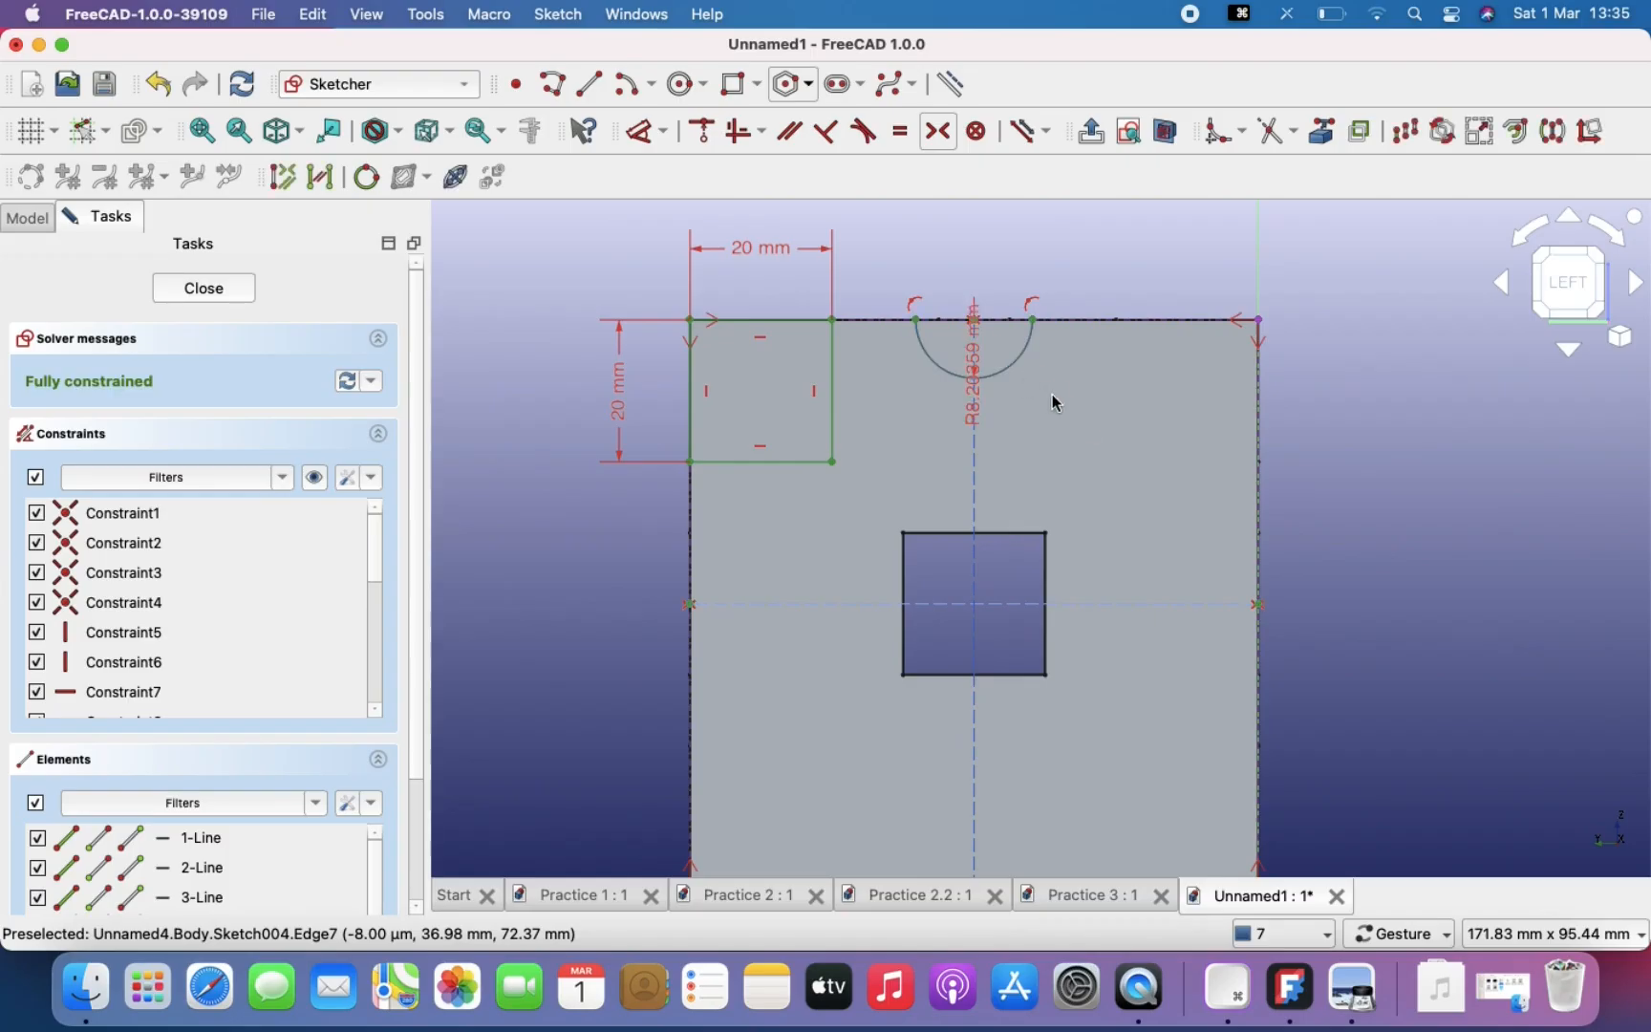
left_click(1020, 244)
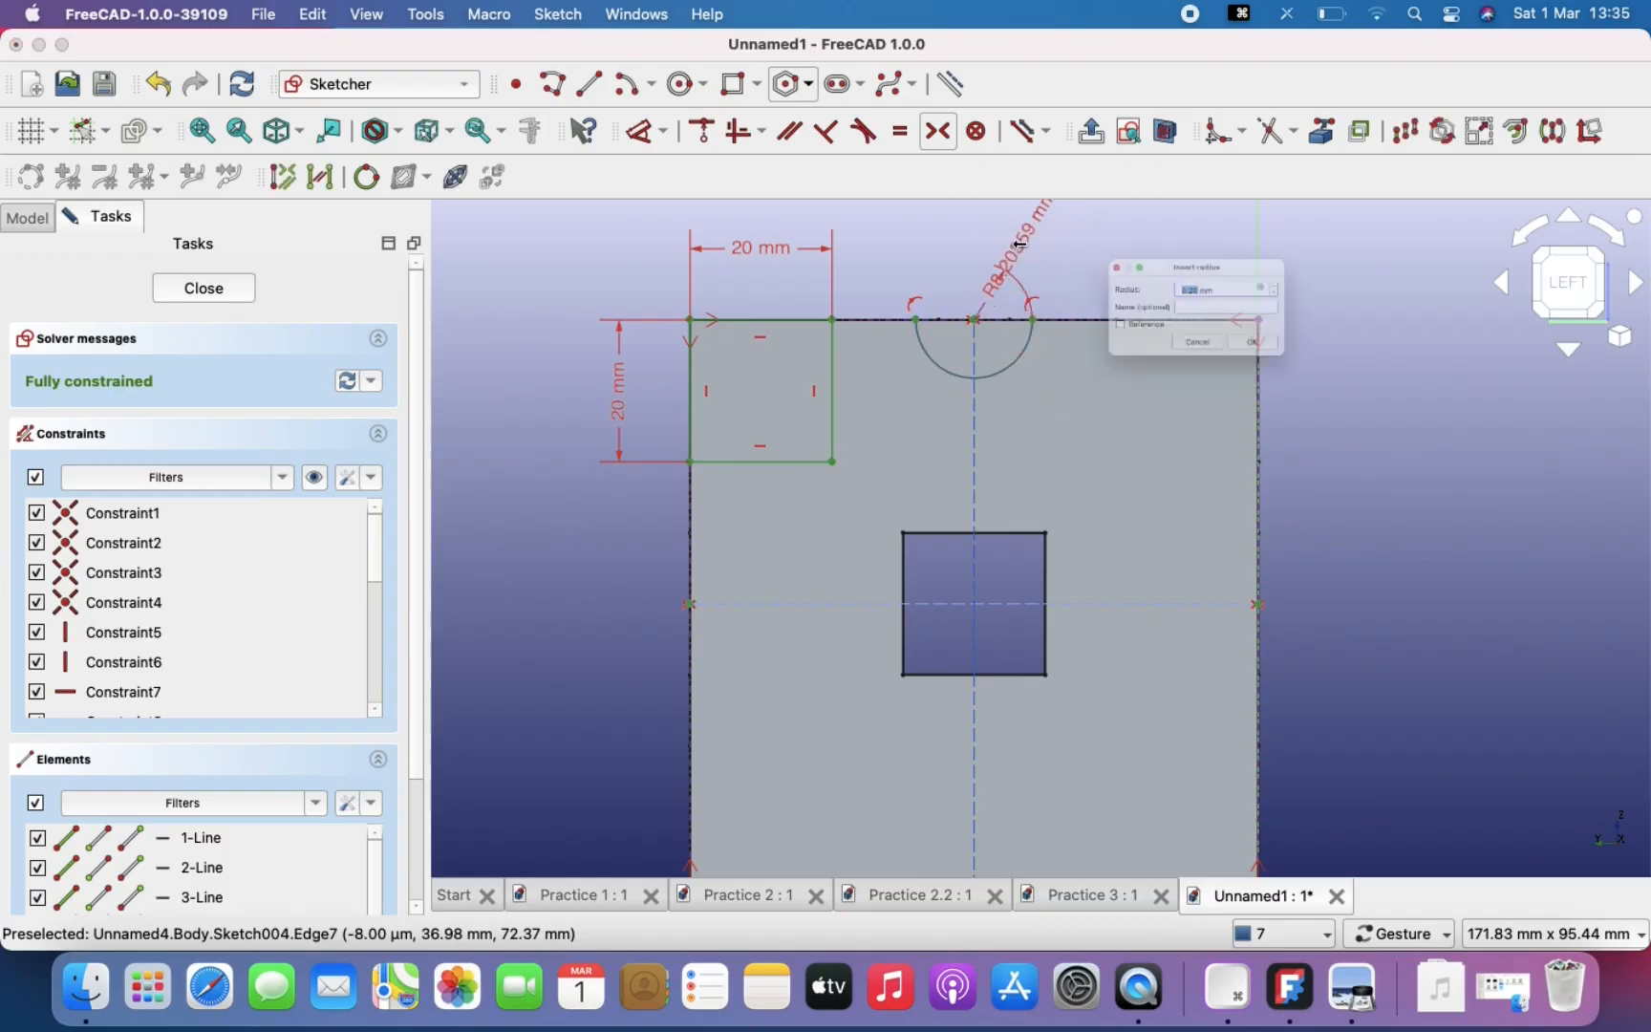
type("5")
key("Return")
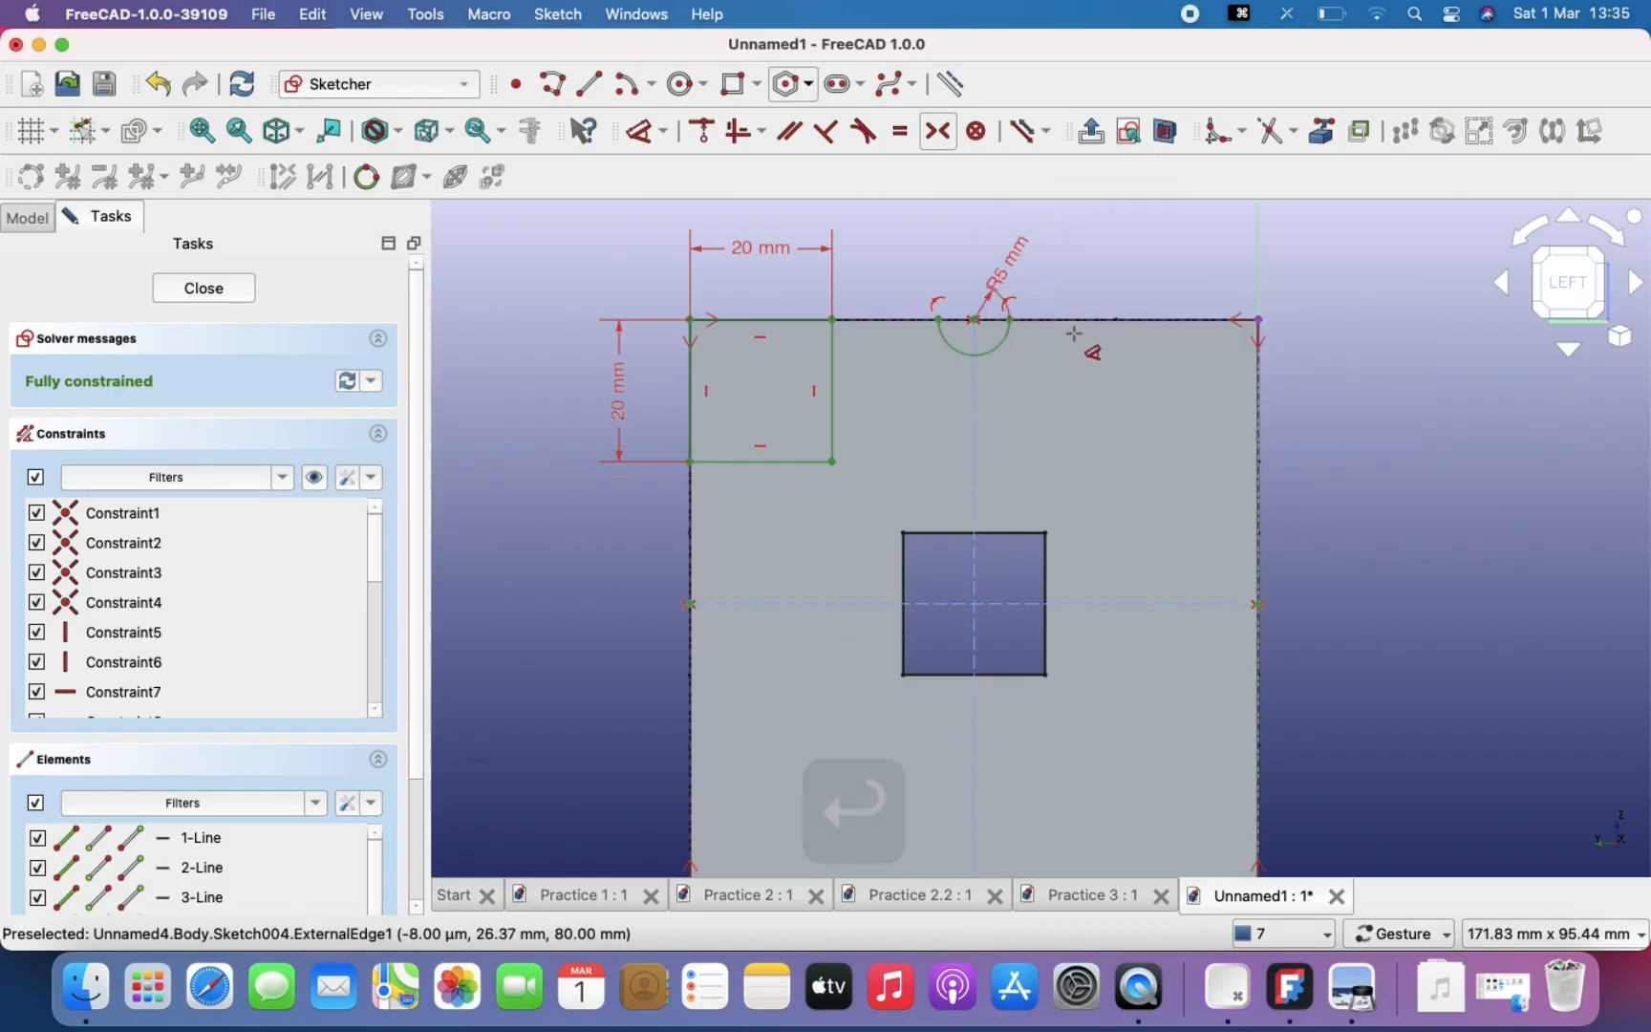
Step: Mirror the 20 mm corner square across the vertical centerline with symmetry constraints, keeping the original
scroll(1050, 330, "down", 3)
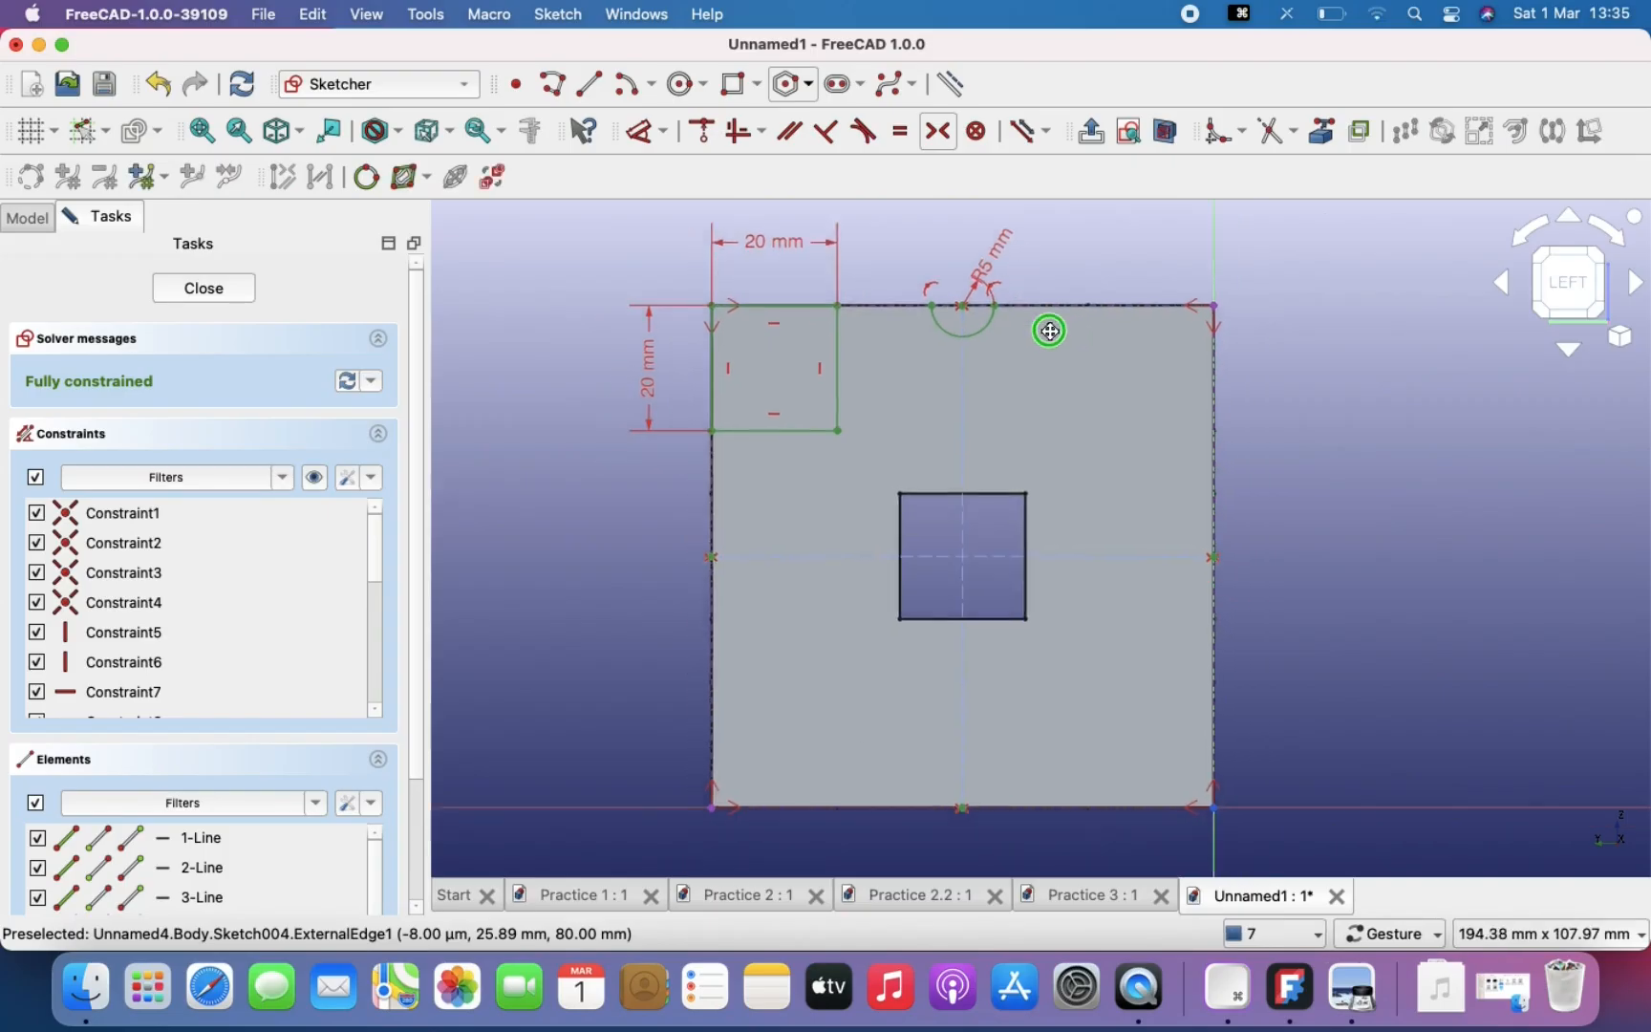
right_click_drag(1050, 330, 1025, 312)
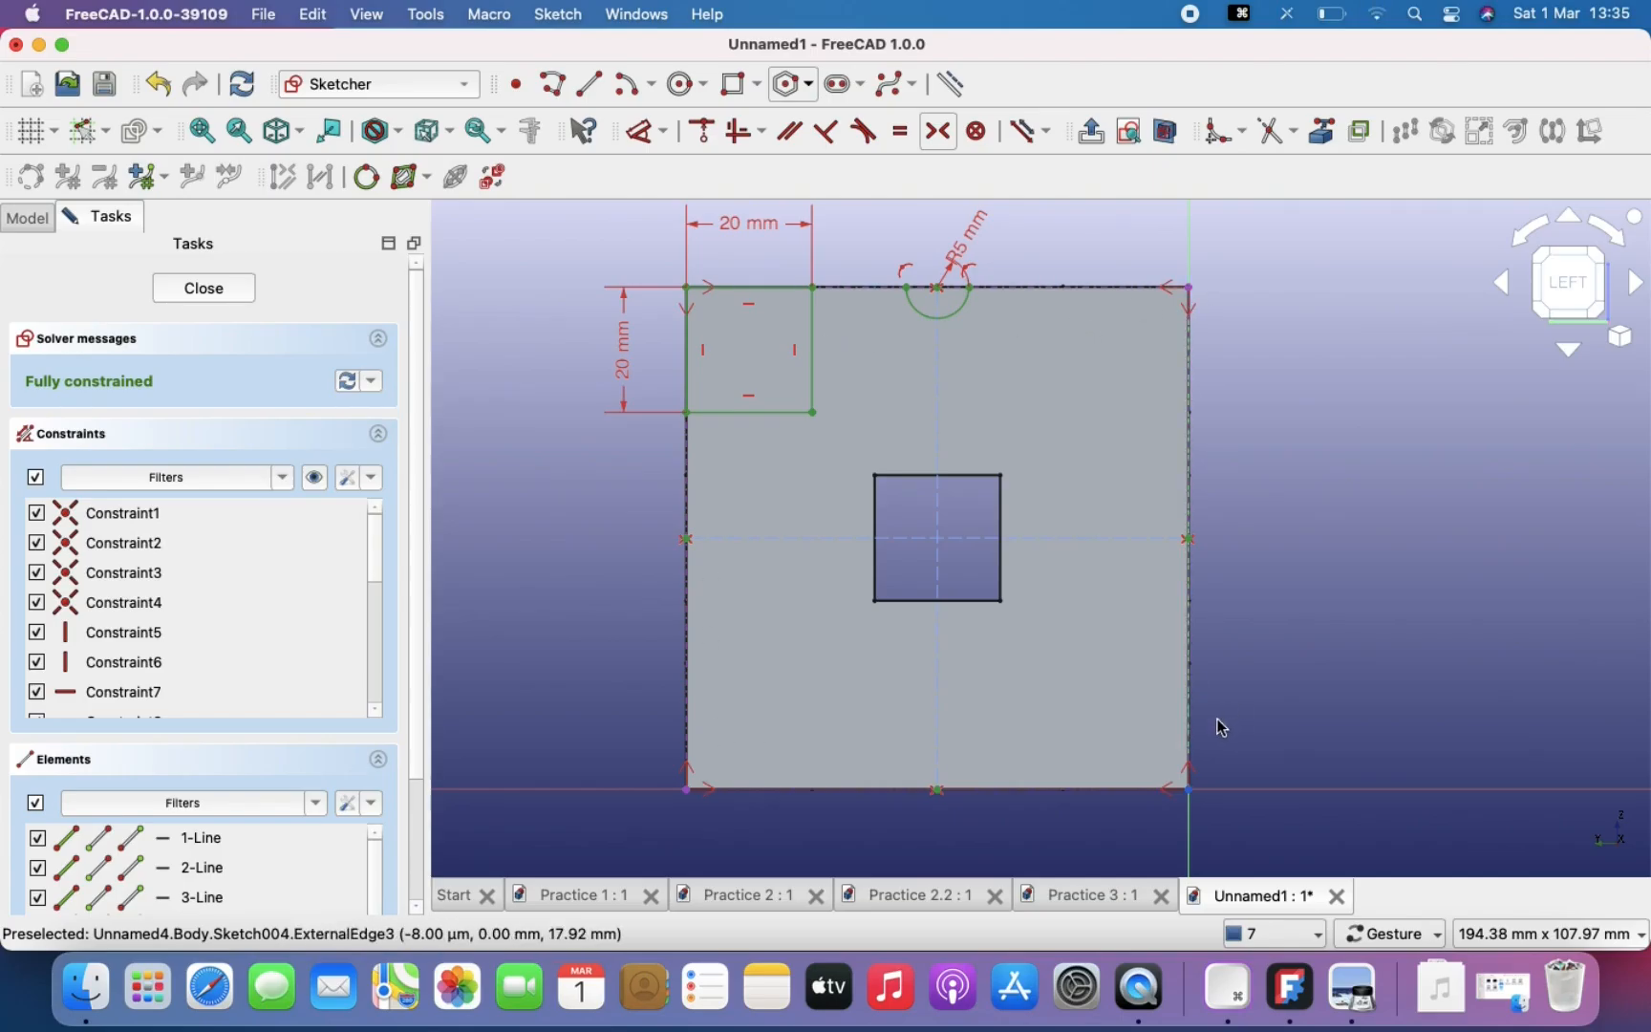
left_click(687, 352)
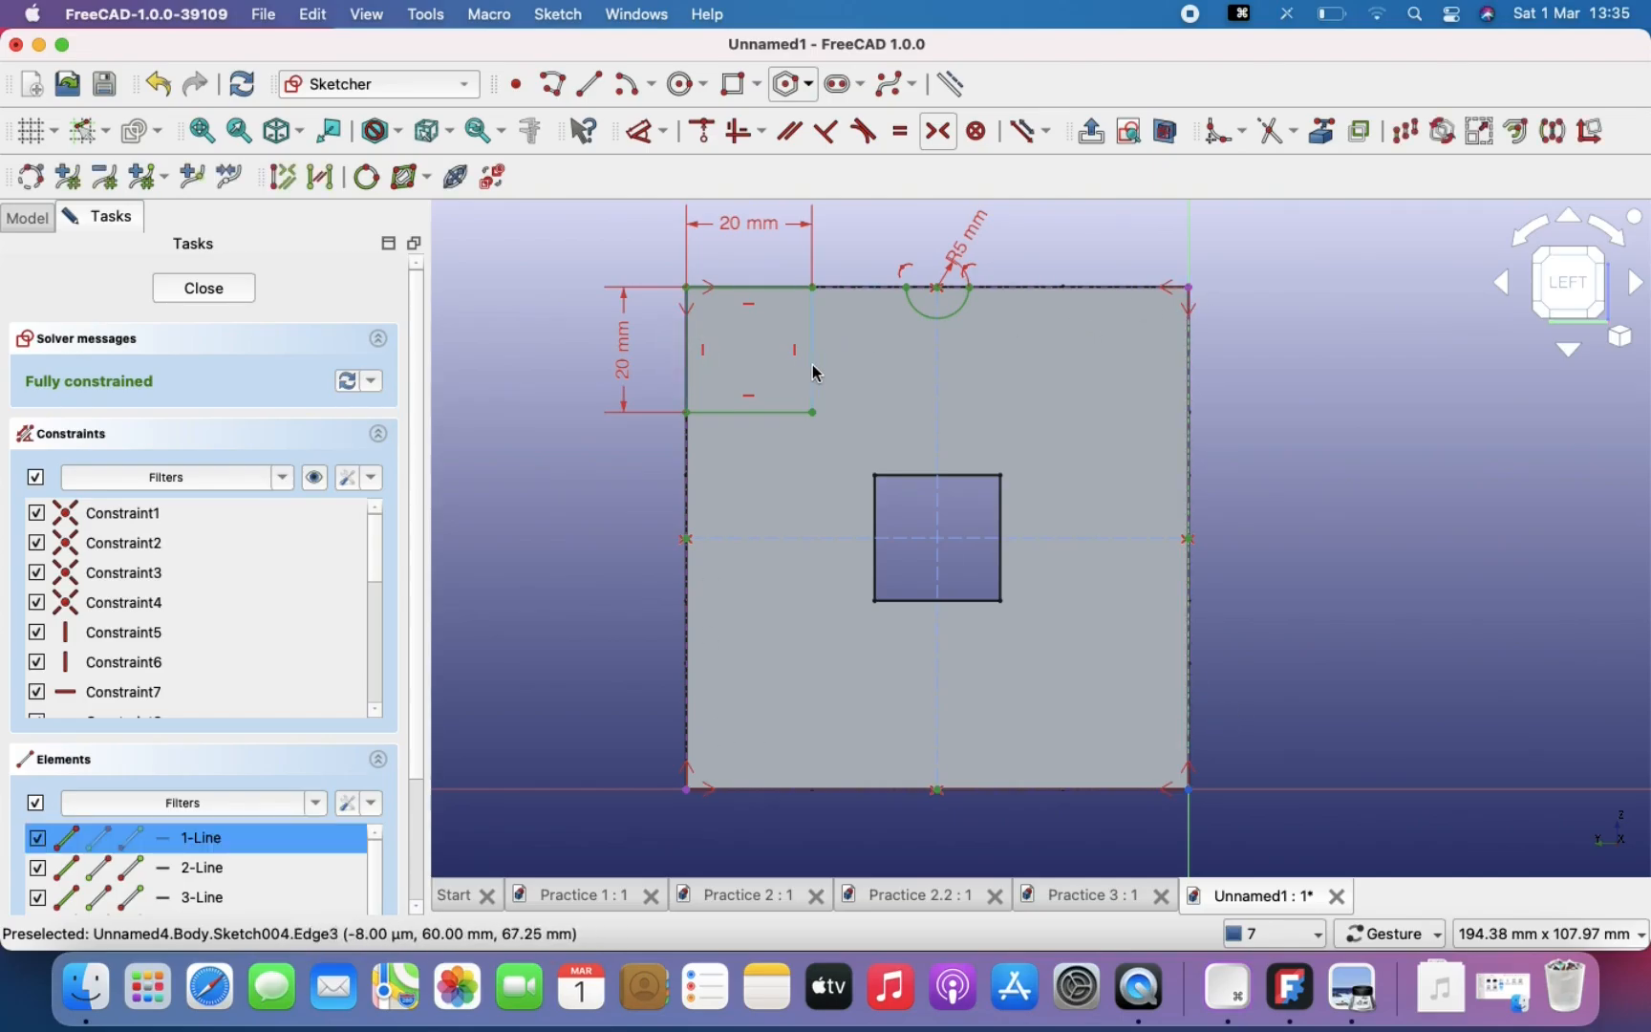
left_click(813, 378)
left_click(795, 412)
left_click(768, 287)
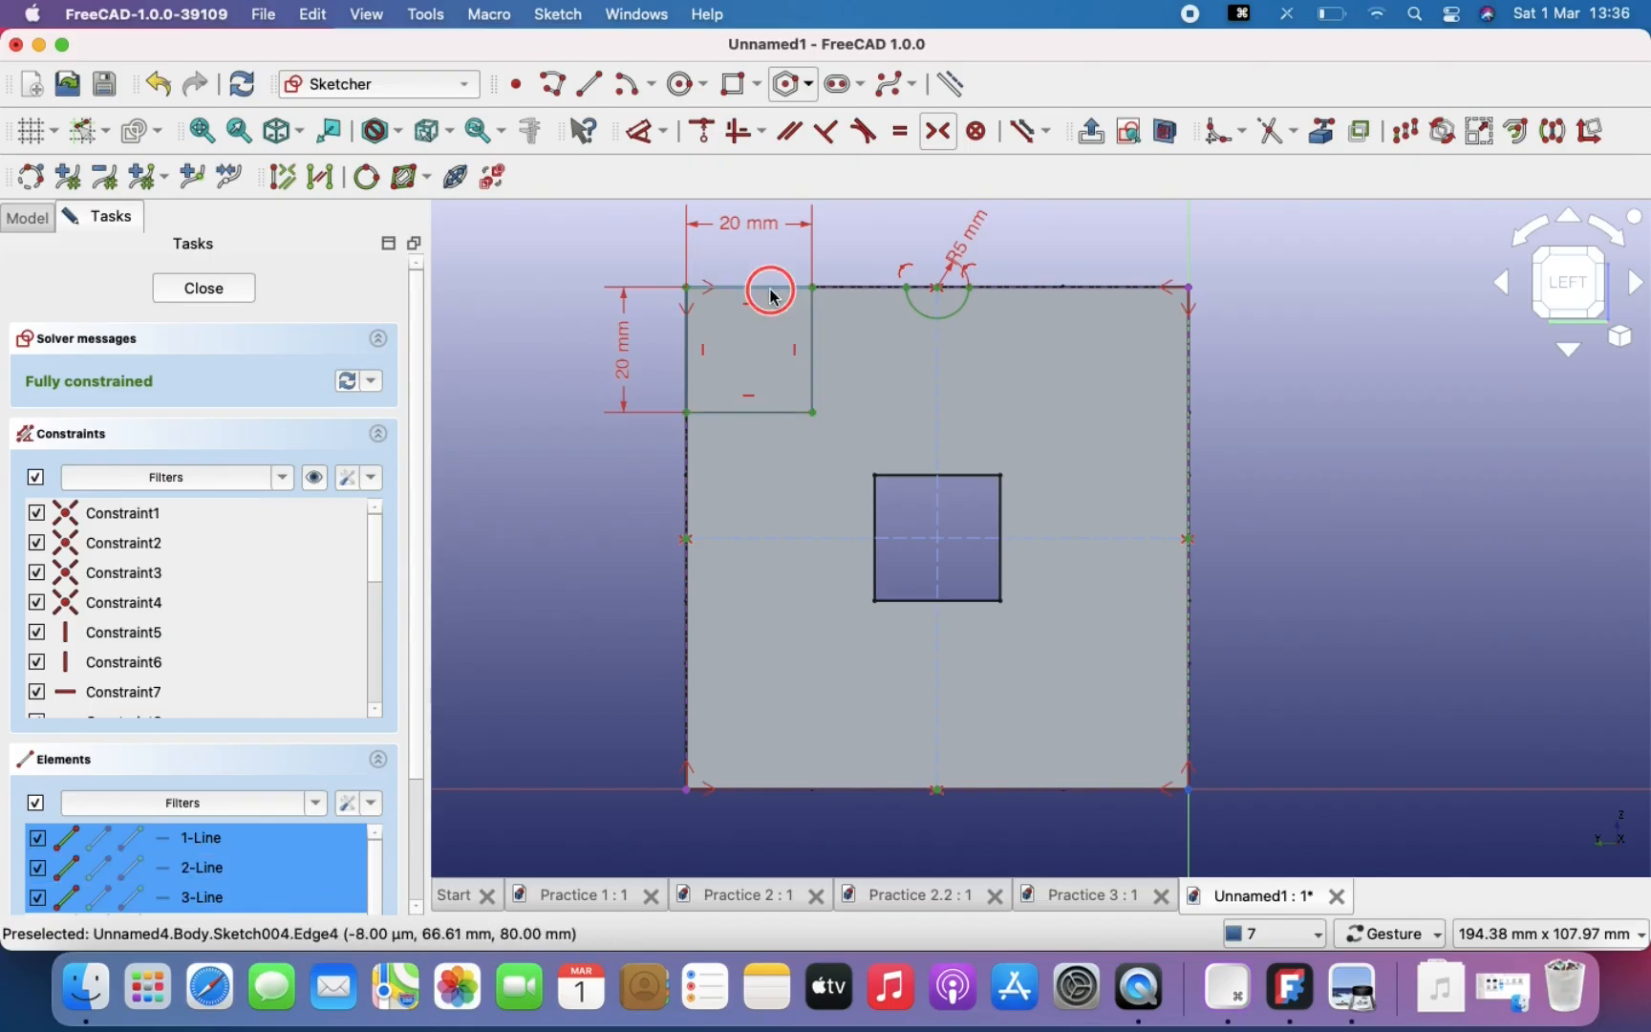
left_click(1556, 132)
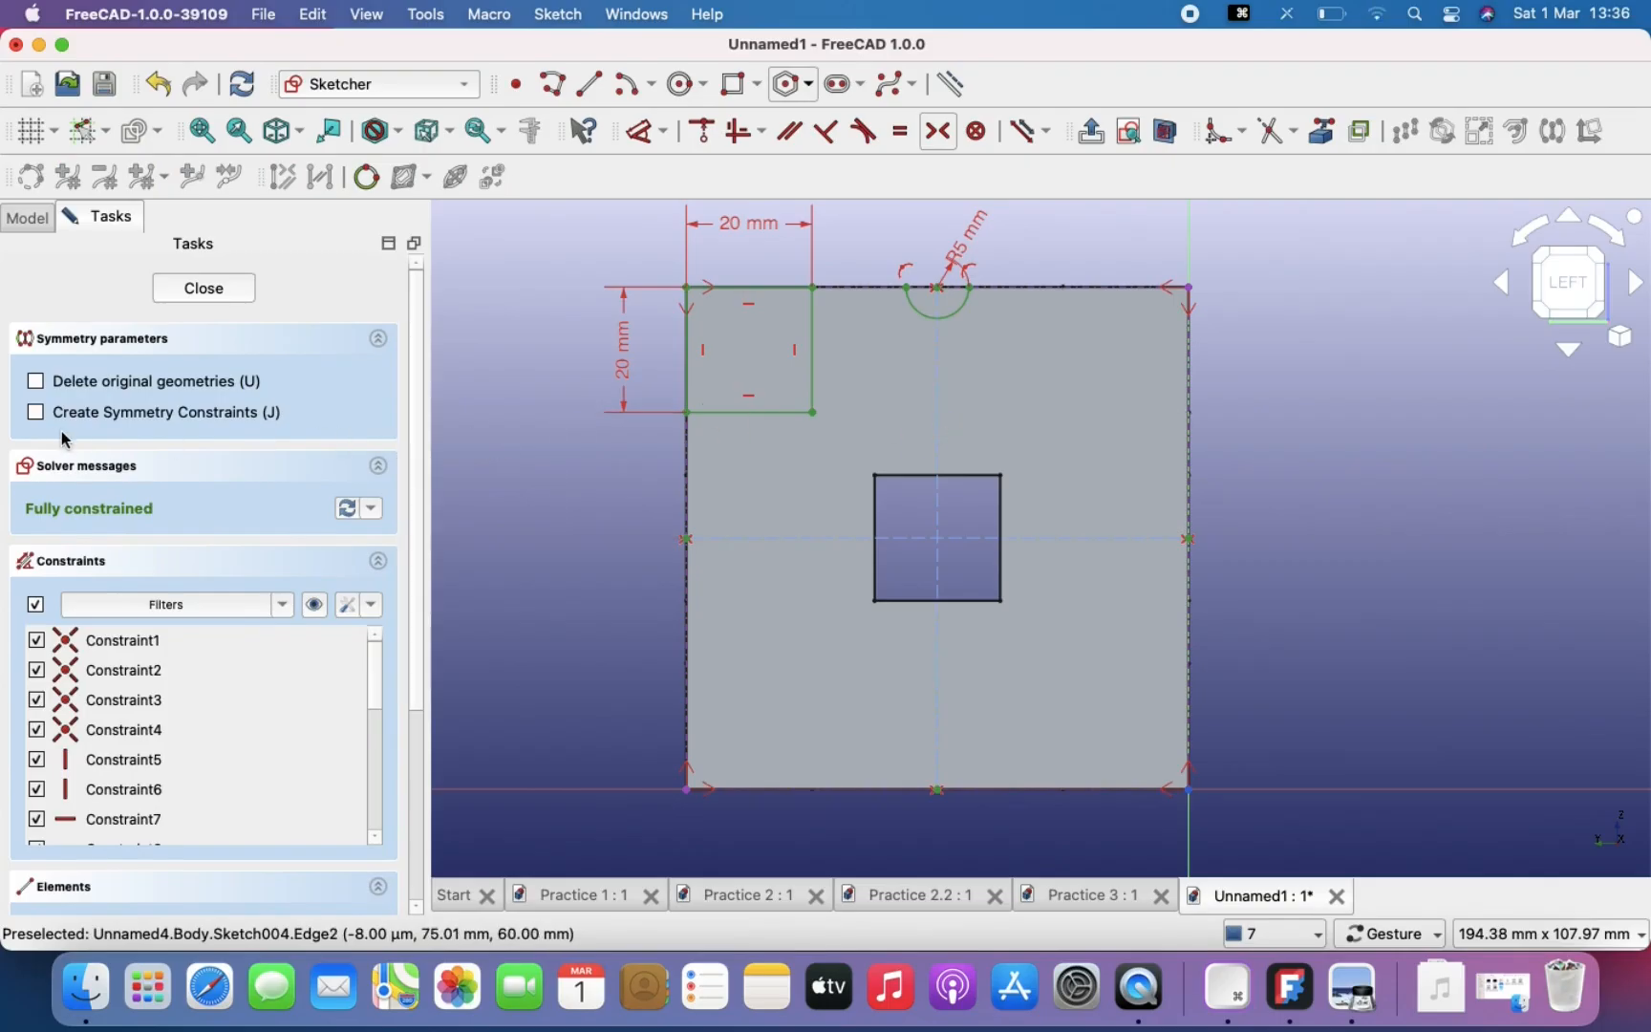
left_click(36, 414)
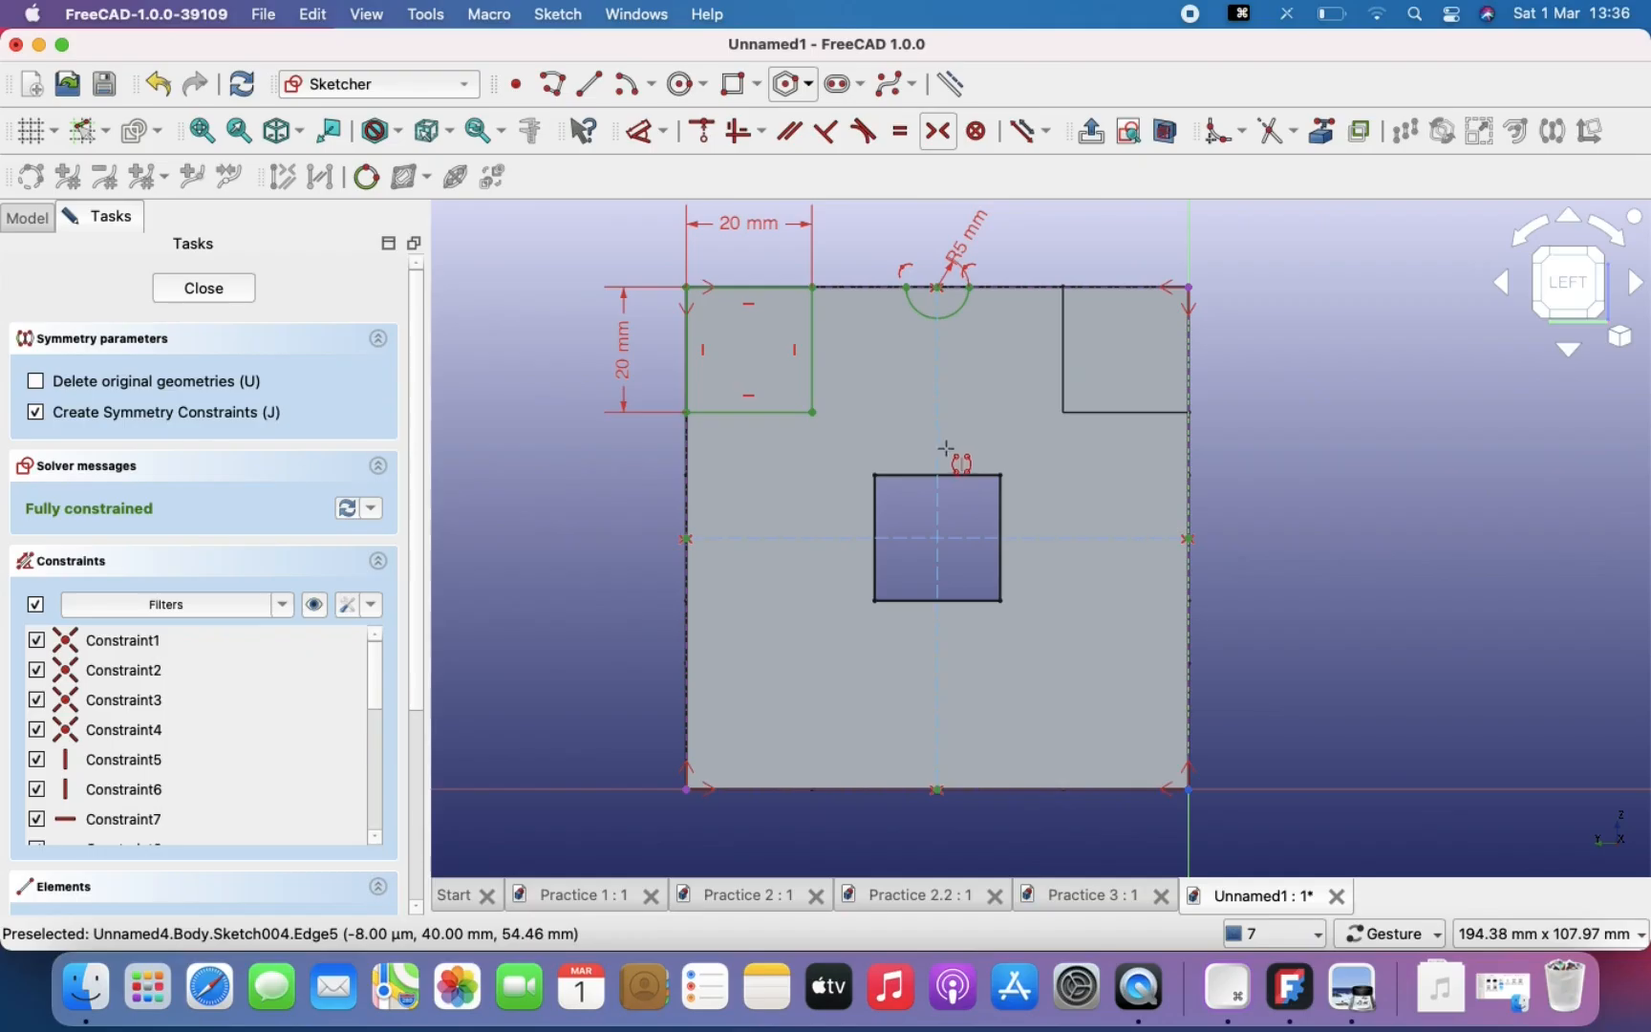
left_click(940, 449)
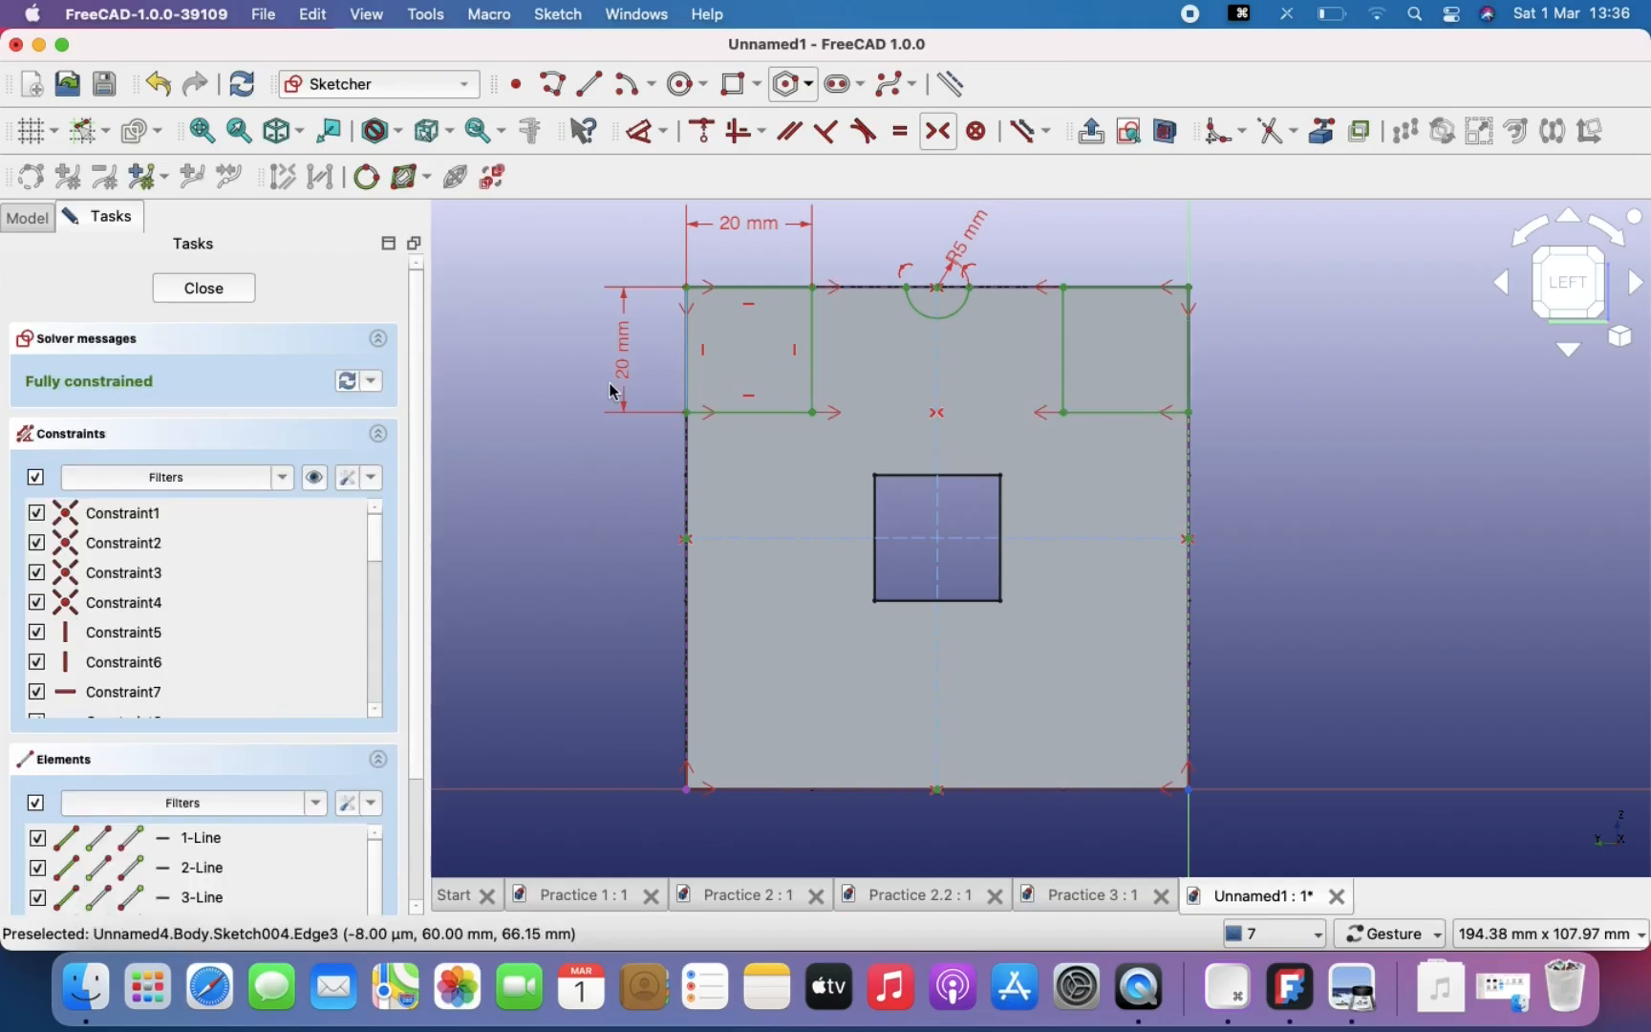
Step: Mirror both upper 20 mm corner squares across the horizontal centerline with symmetry constraints, keeping the originals
left_click(689, 358)
left_click(753, 413)
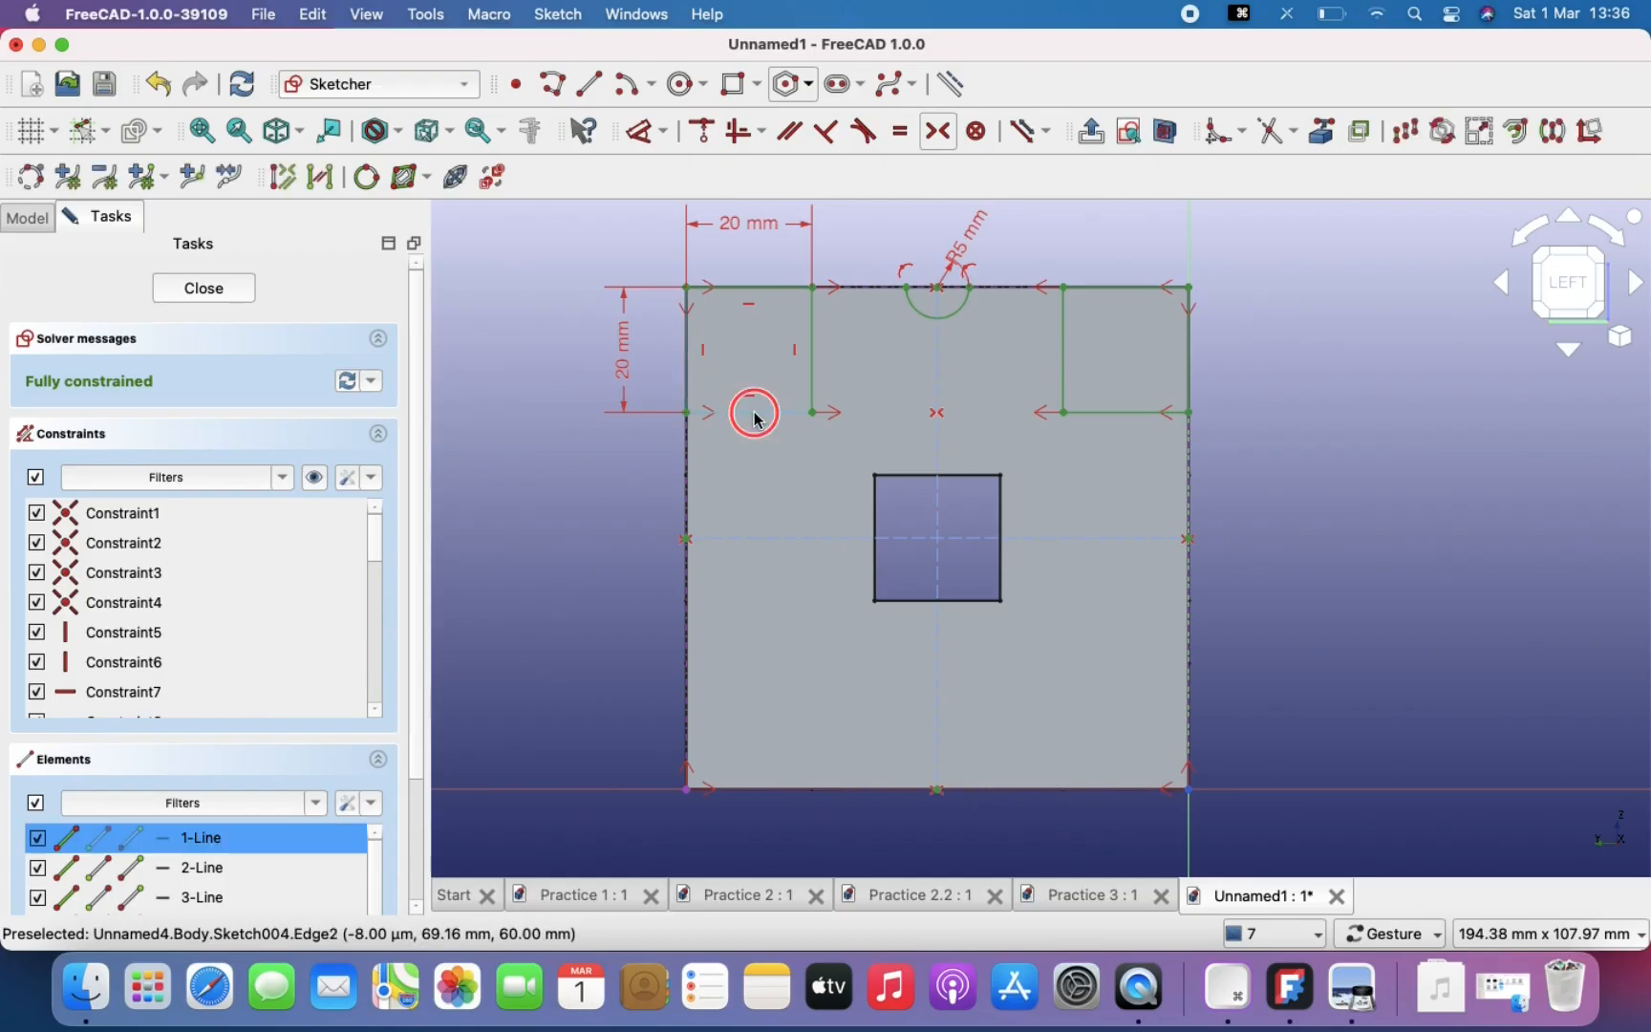
left_click(816, 377)
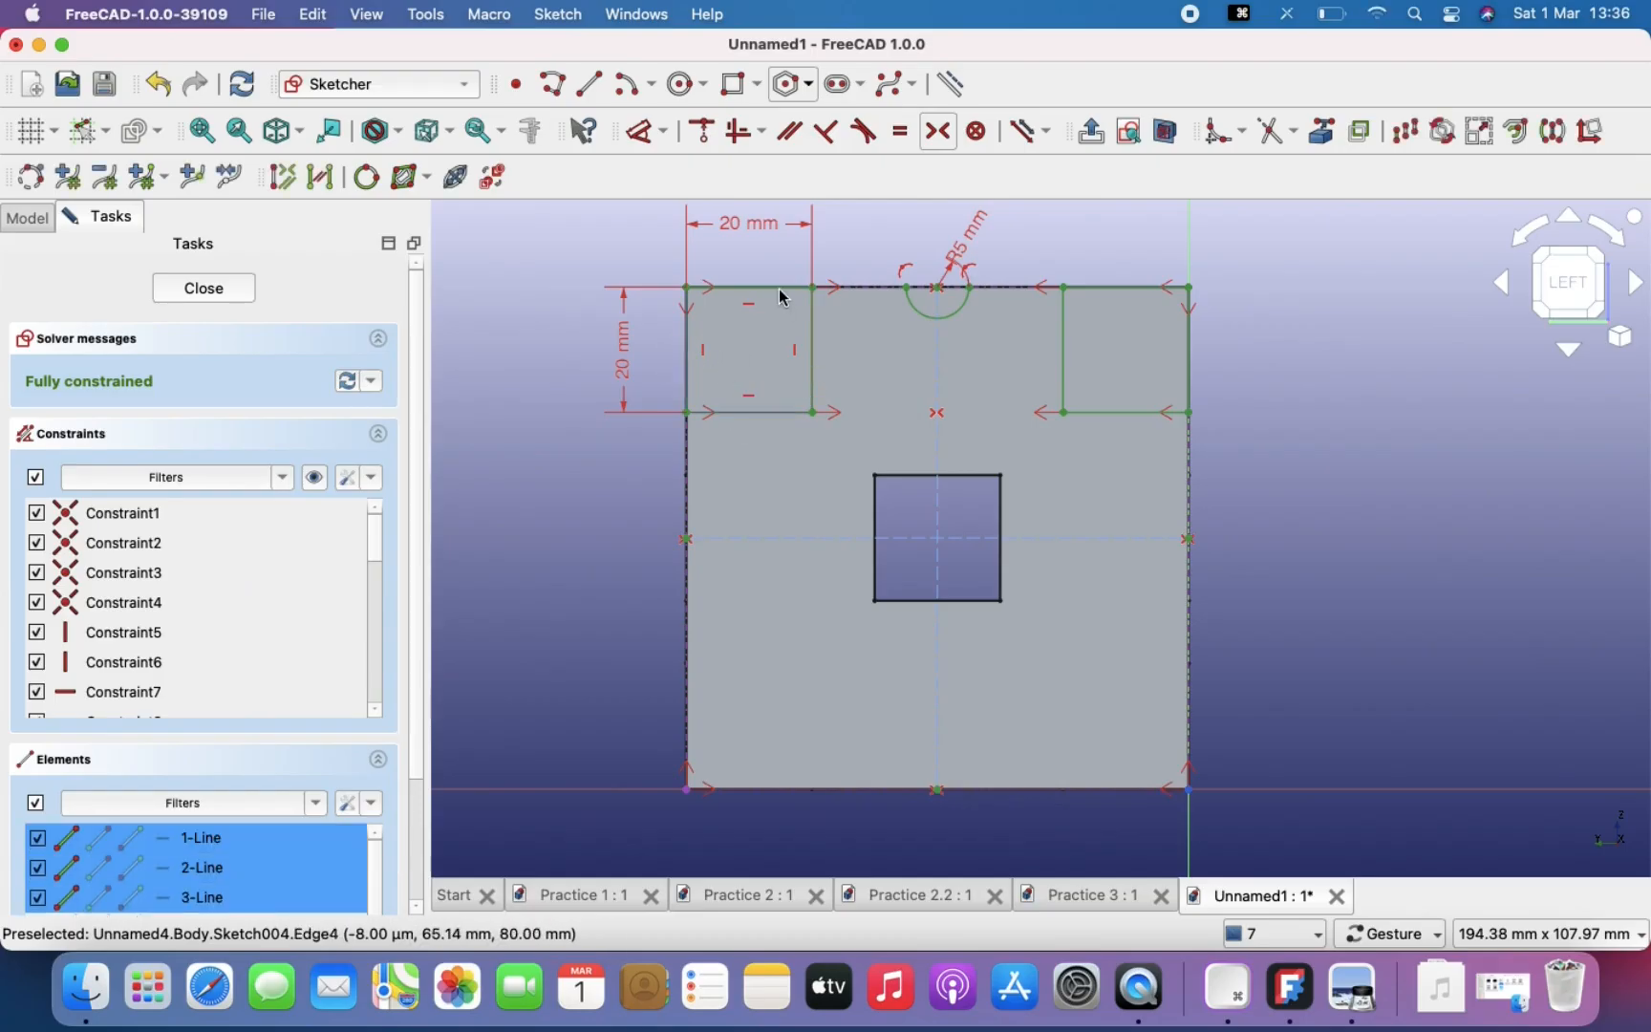
left_click(1089, 413)
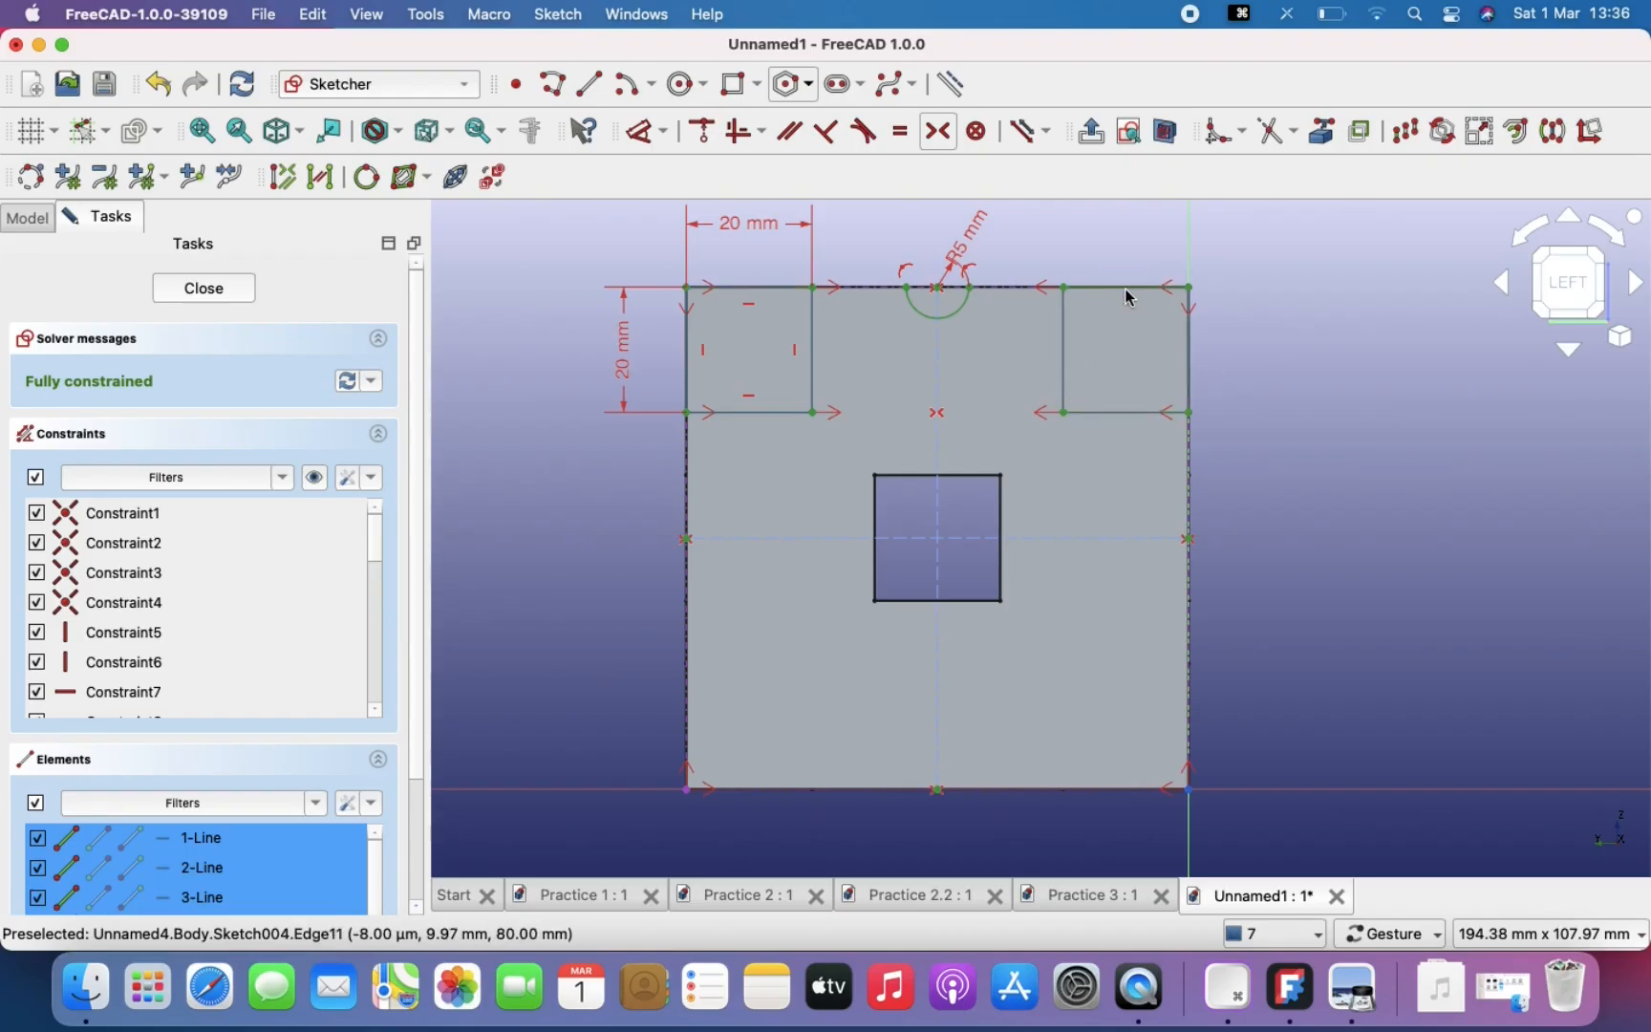
left_click(1550, 134)
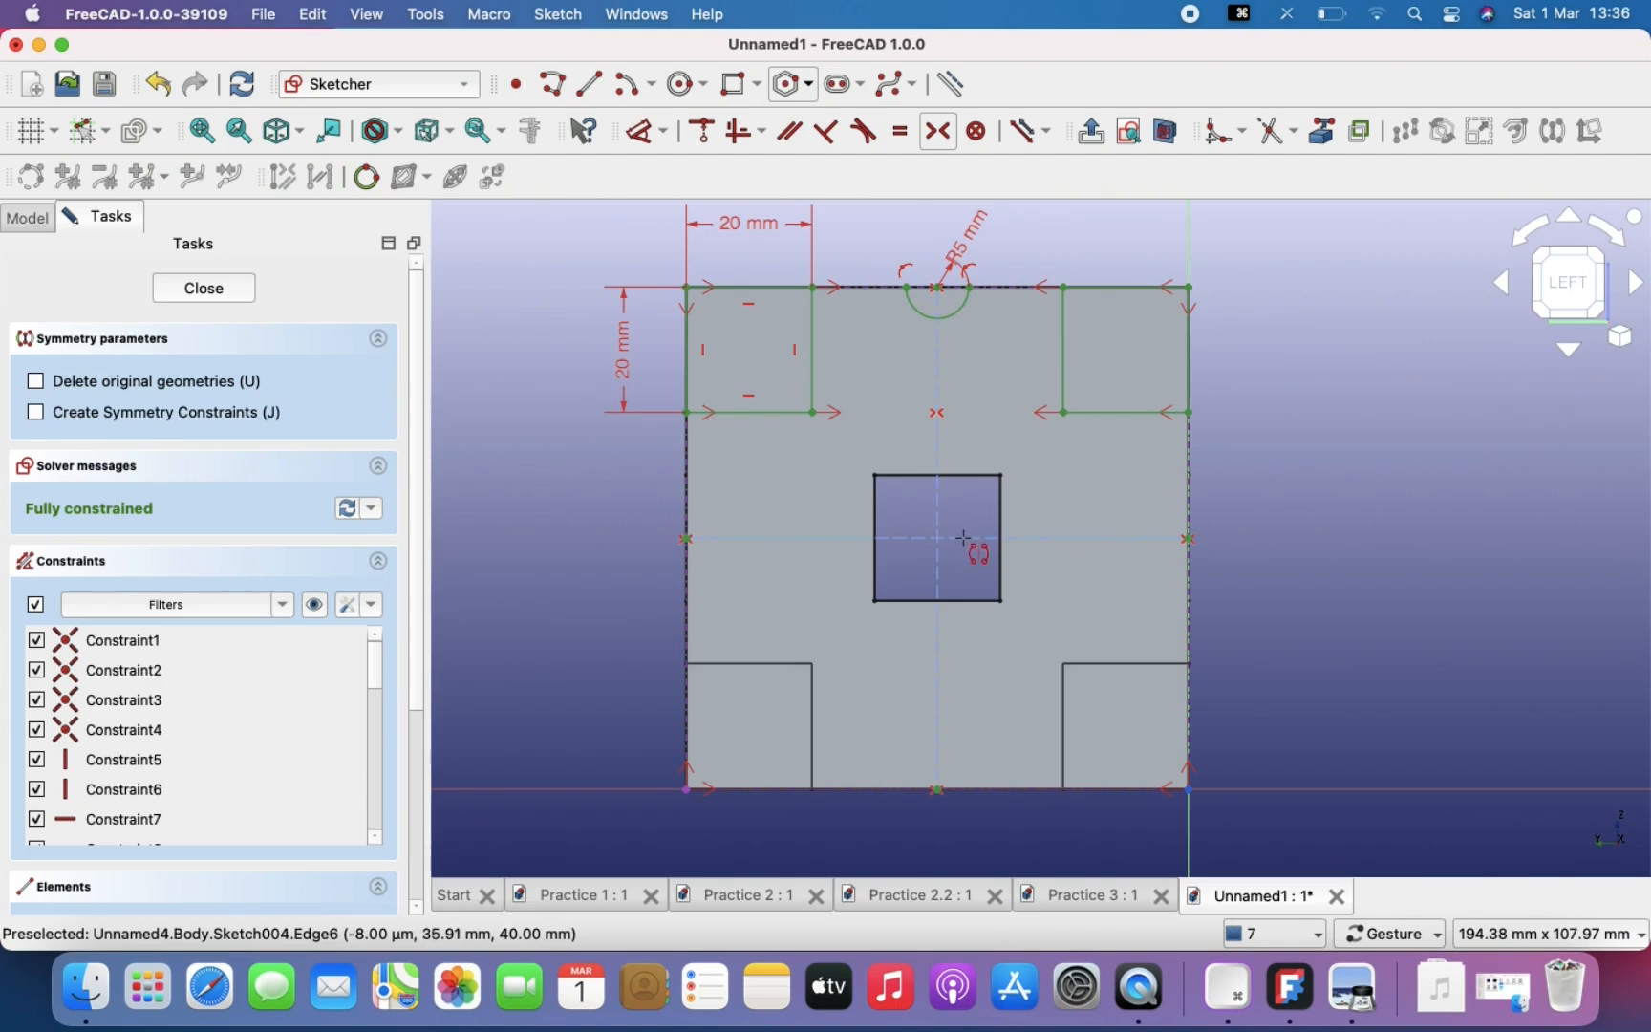
left_click(35, 416)
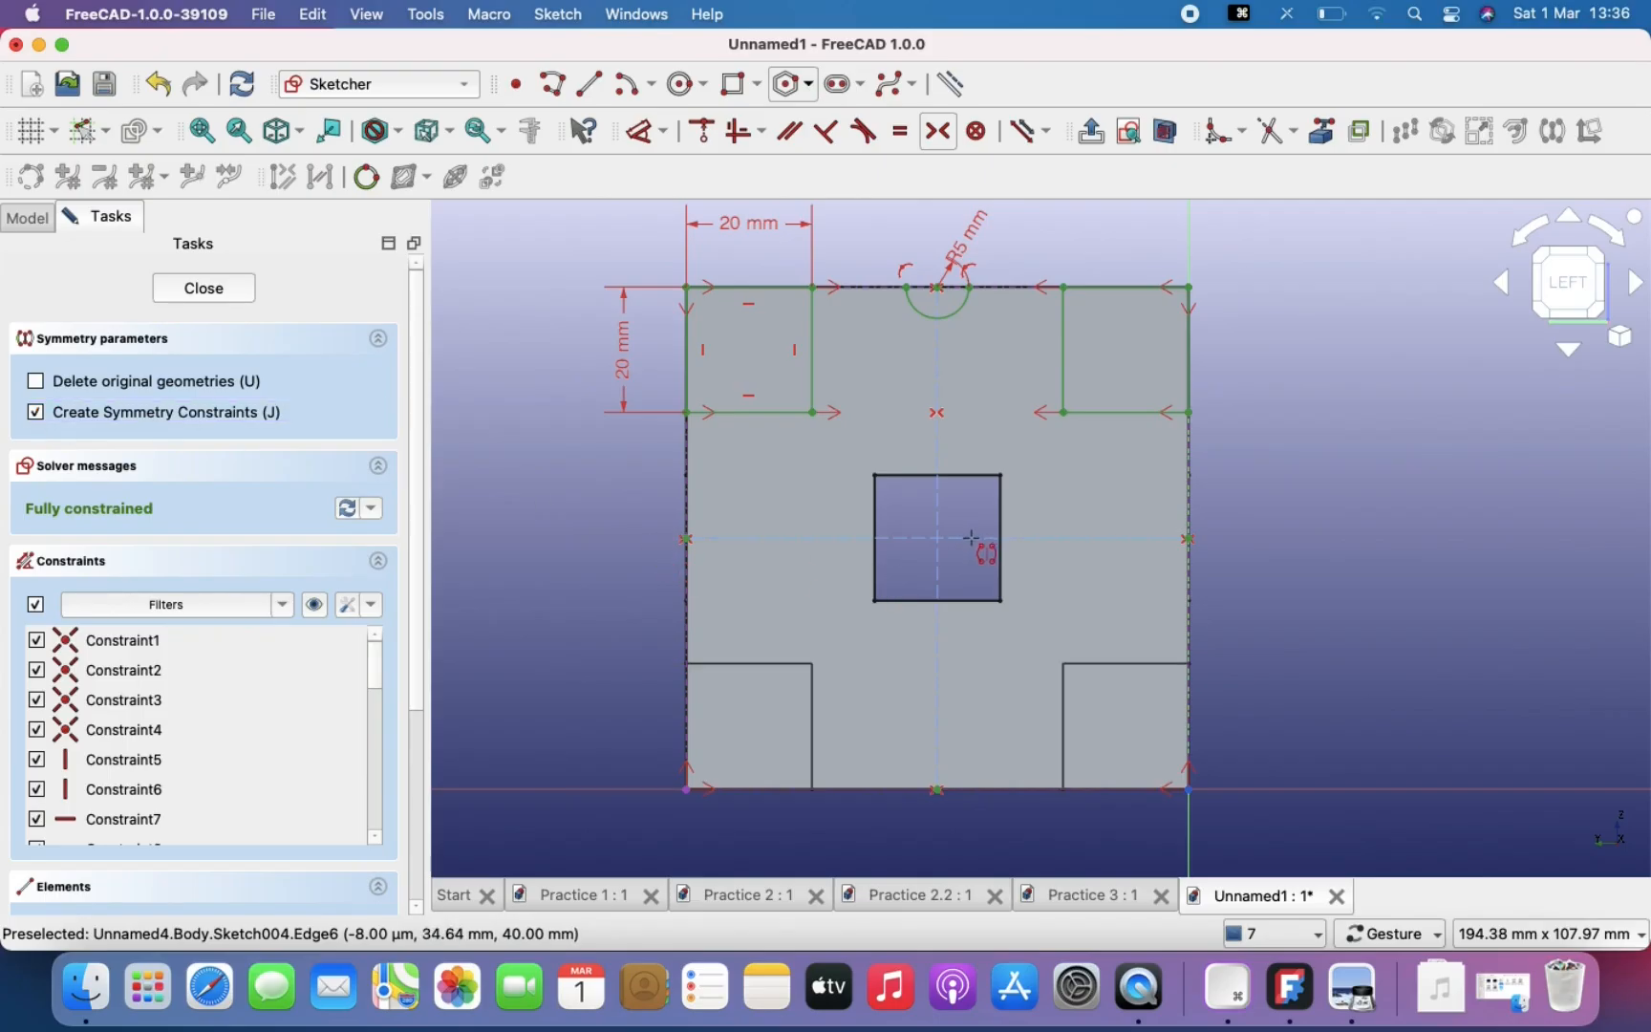
left_click(972, 541)
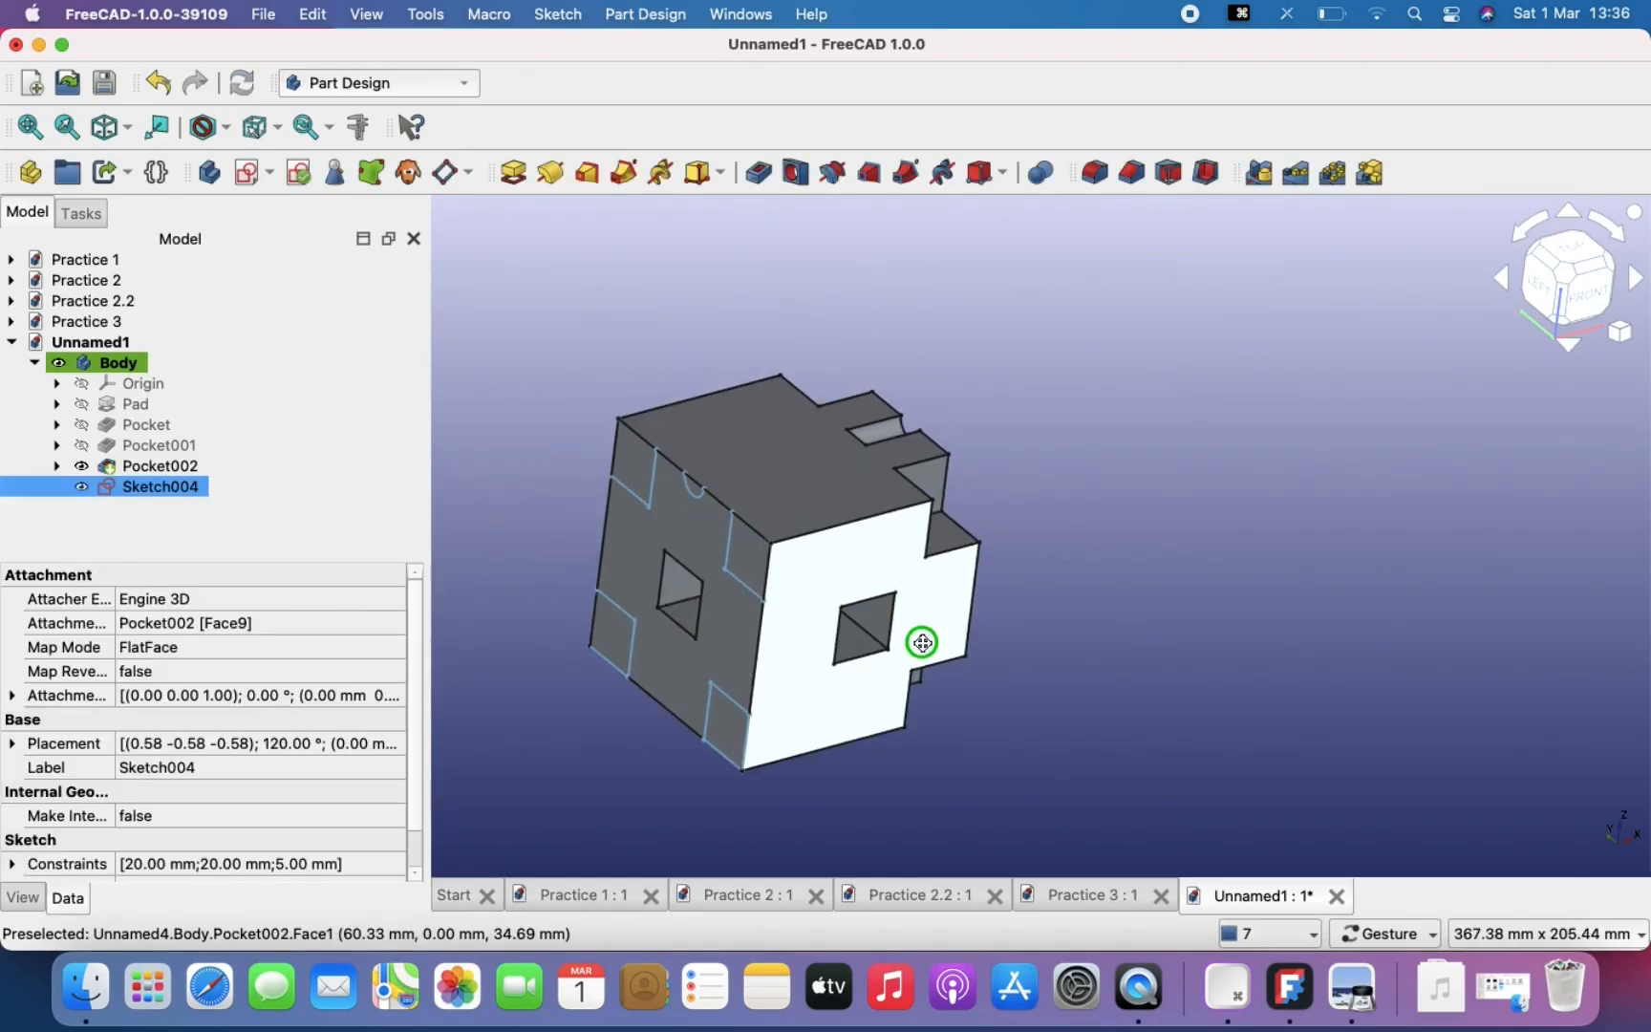
Step: Cancel the pocket attempt, reopen the left-face sketch and close the R5 semicircle with a horizontal line between its endpoints
left_click(760, 173)
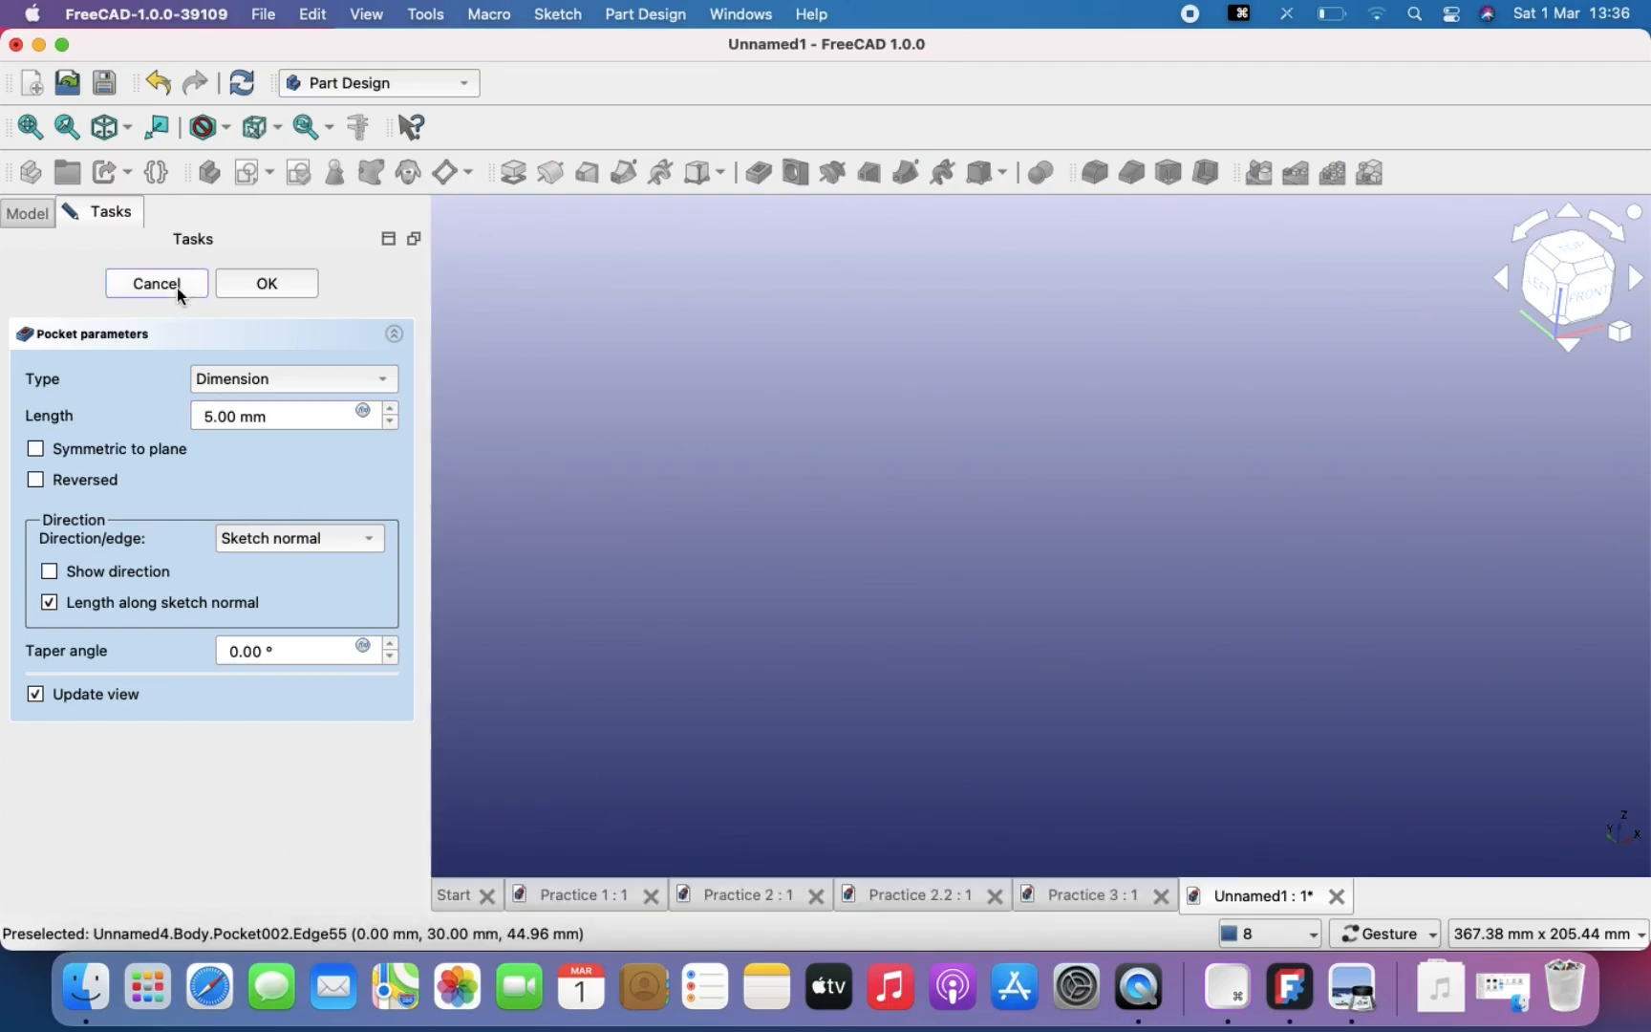
key("Escape")
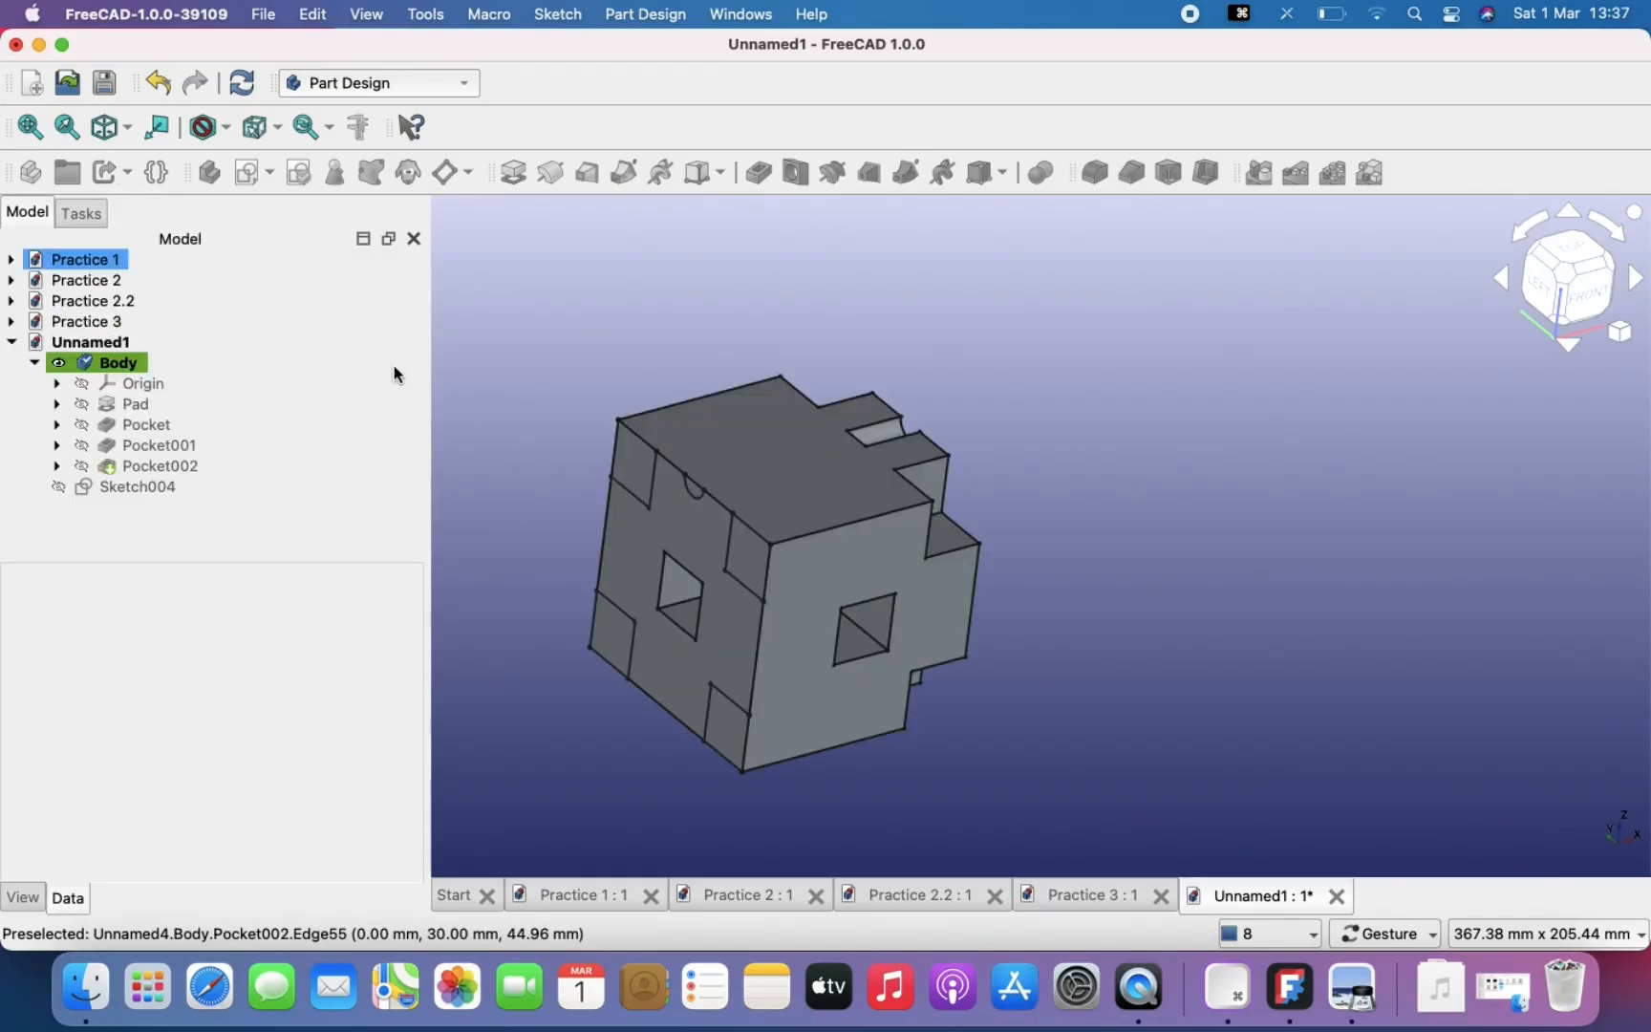
left_click(143, 488)
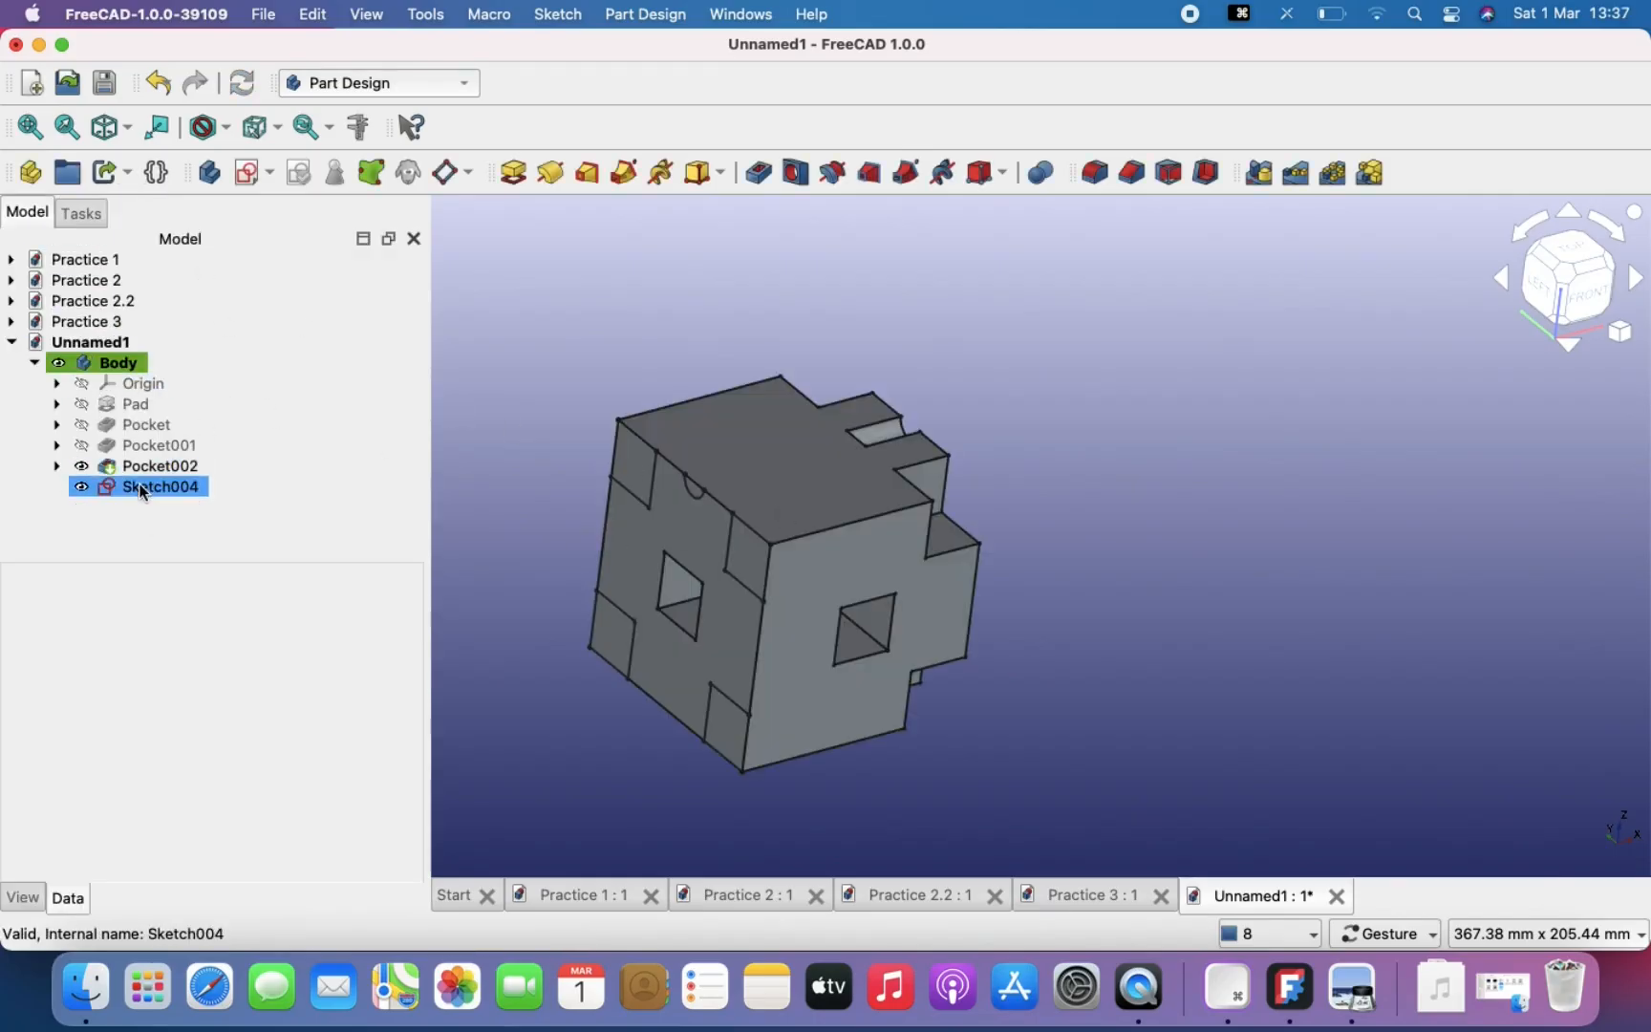
double_click(144, 489)
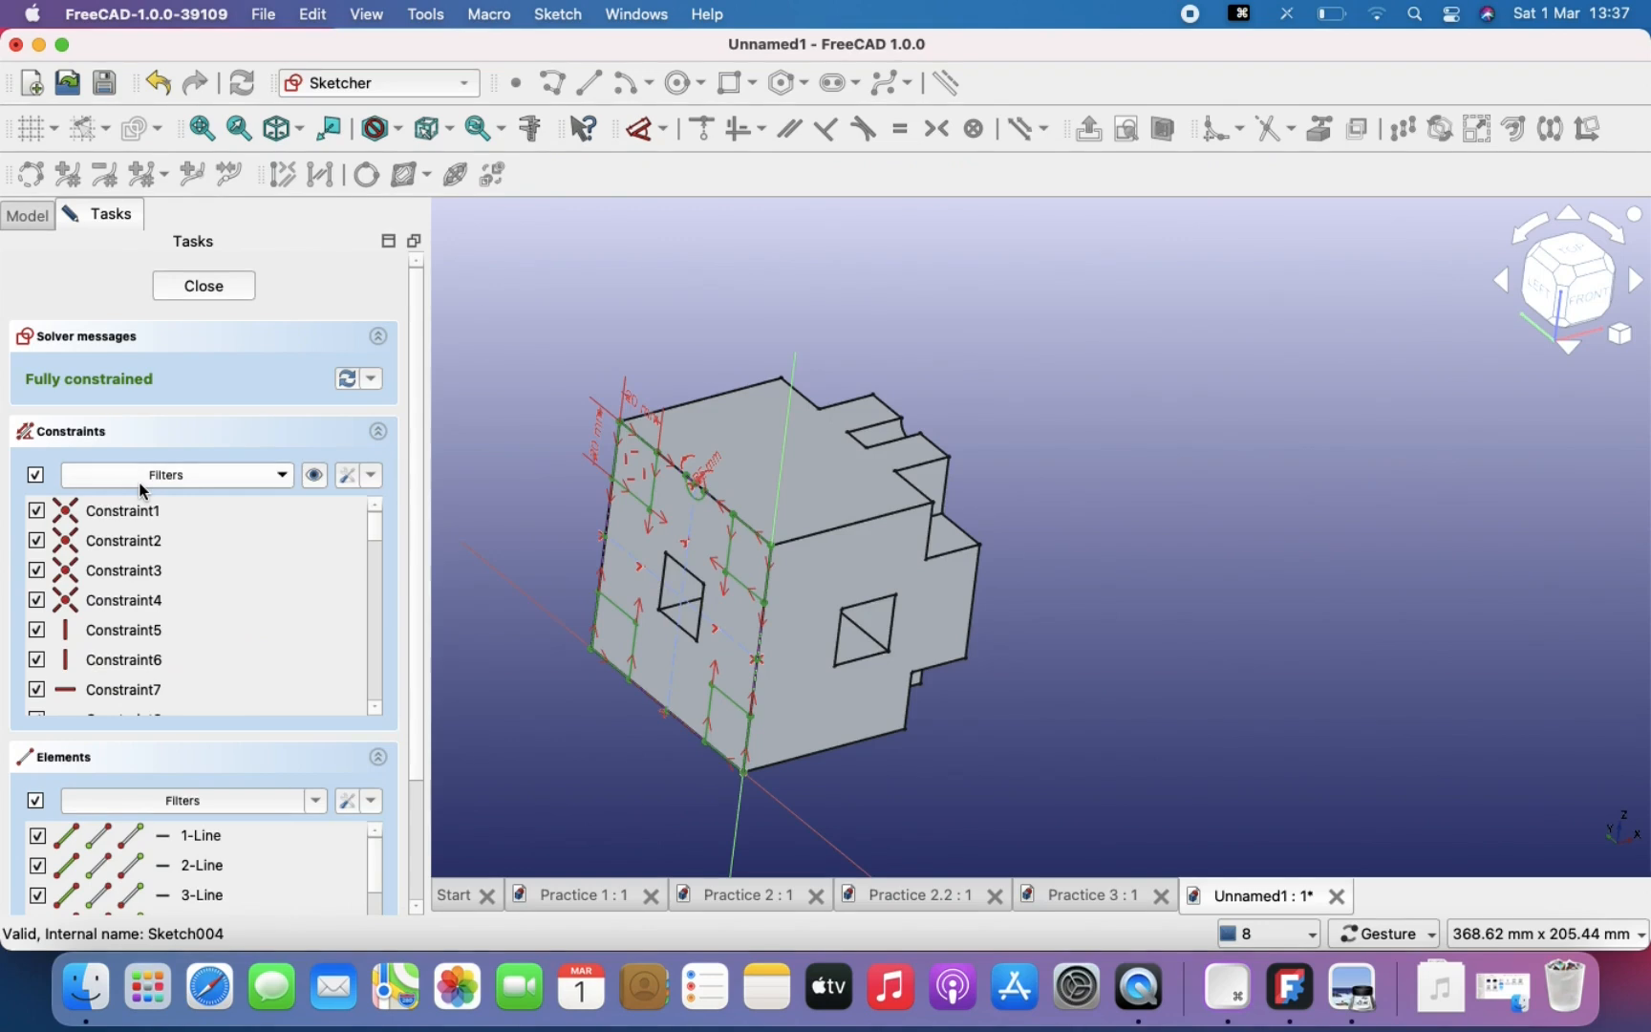
scroll(803, 590, "up", 8)
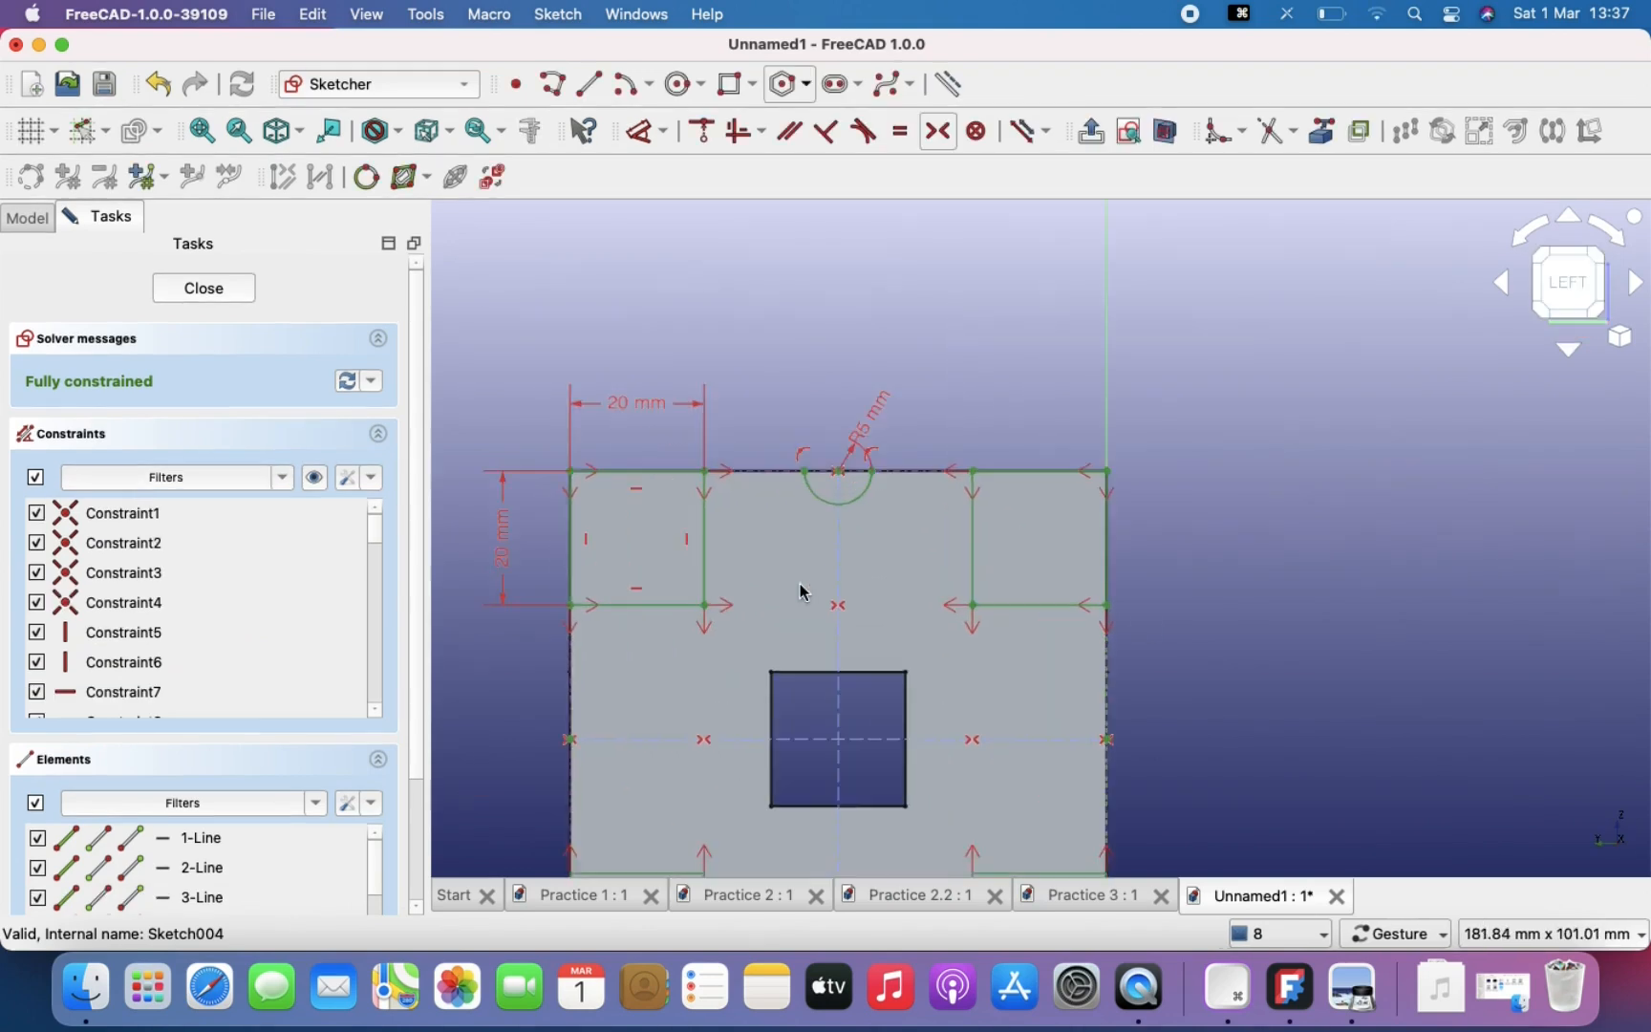
right_click_drag(915, 131, 914, 156)
left_click(587, 84)
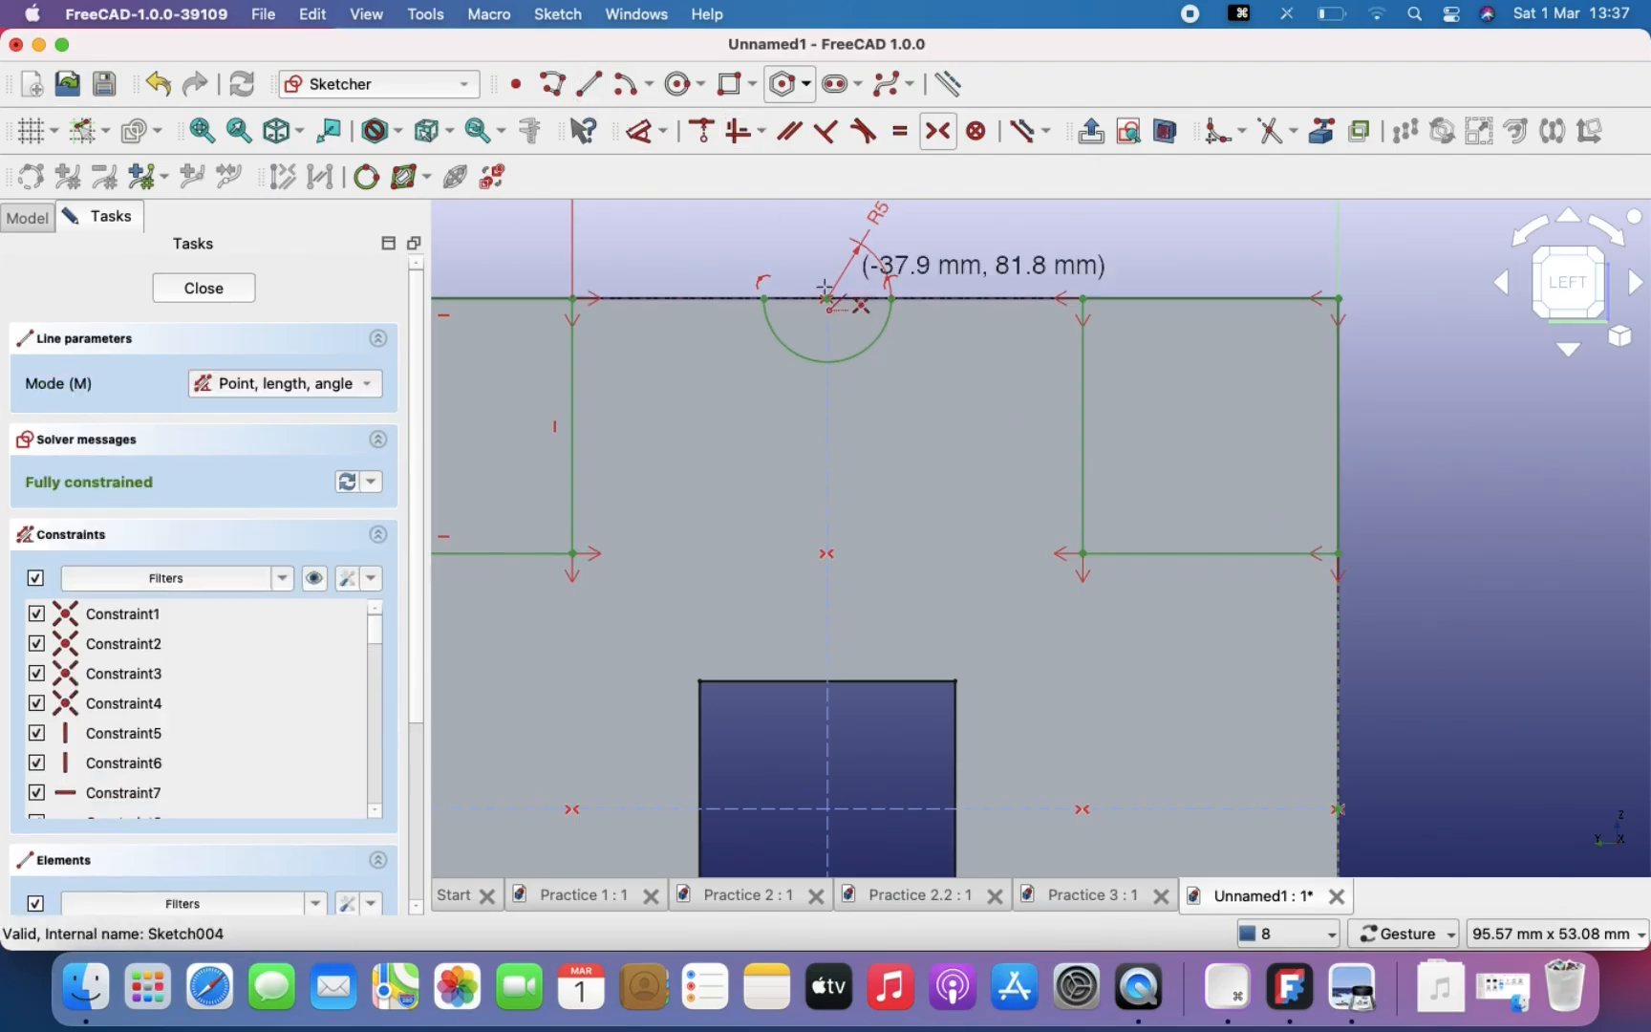
left_click(764, 299)
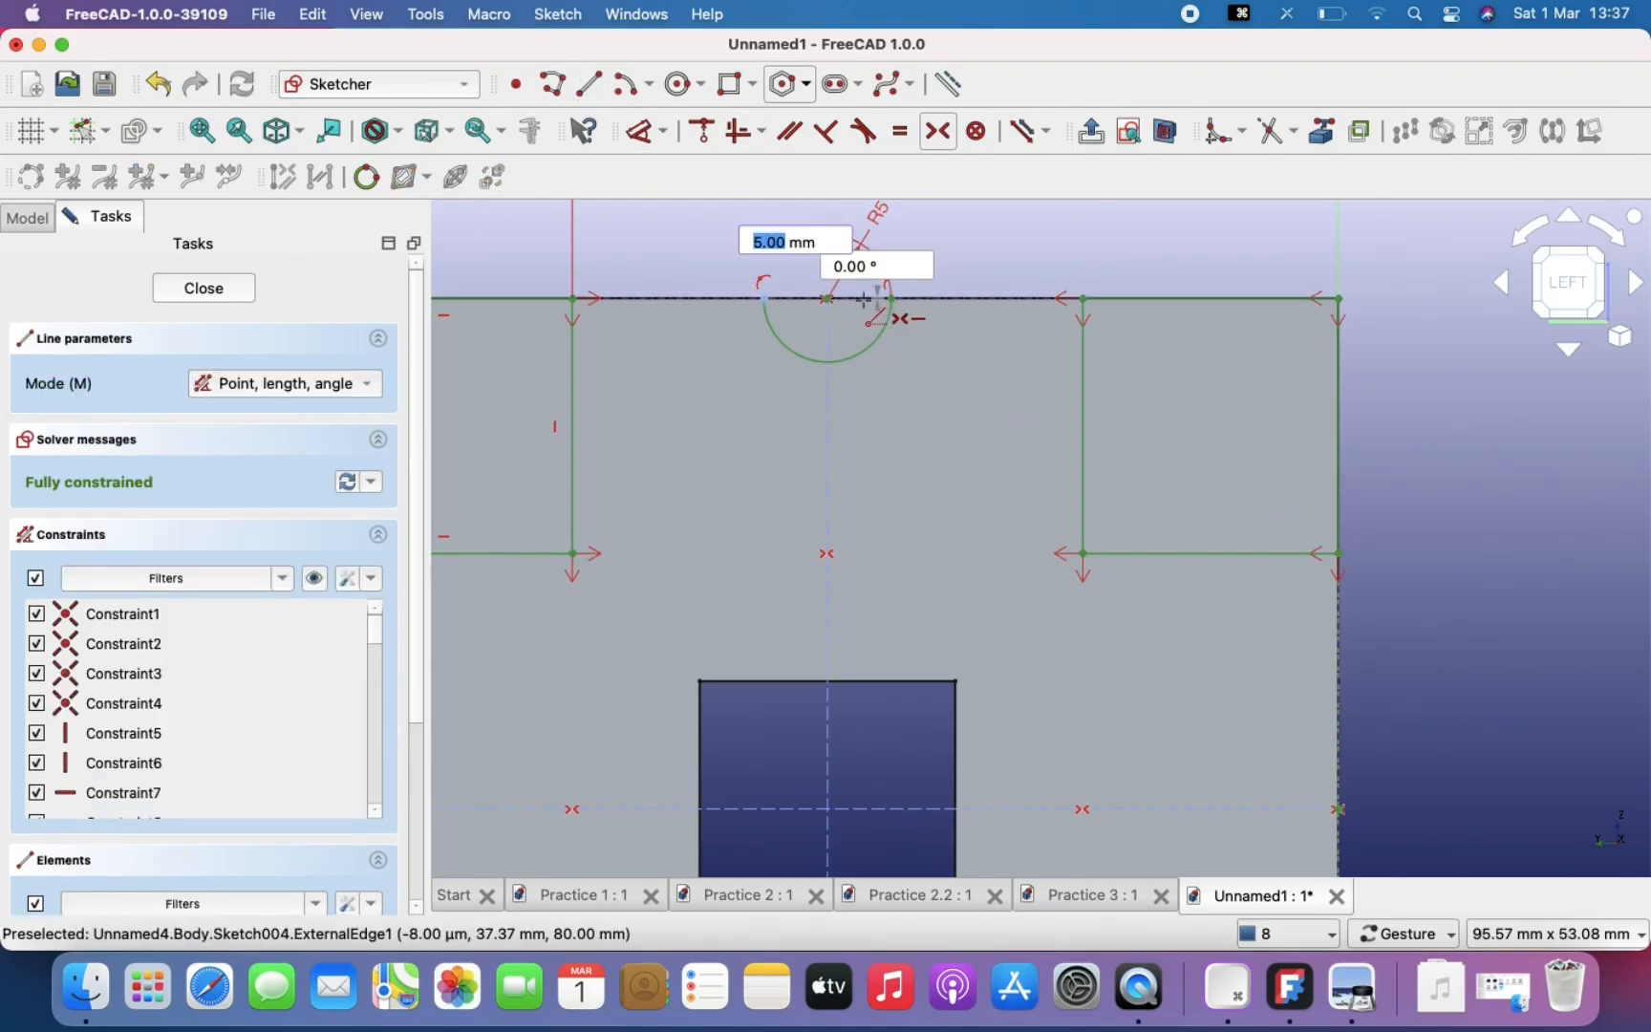
left_click(890, 299)
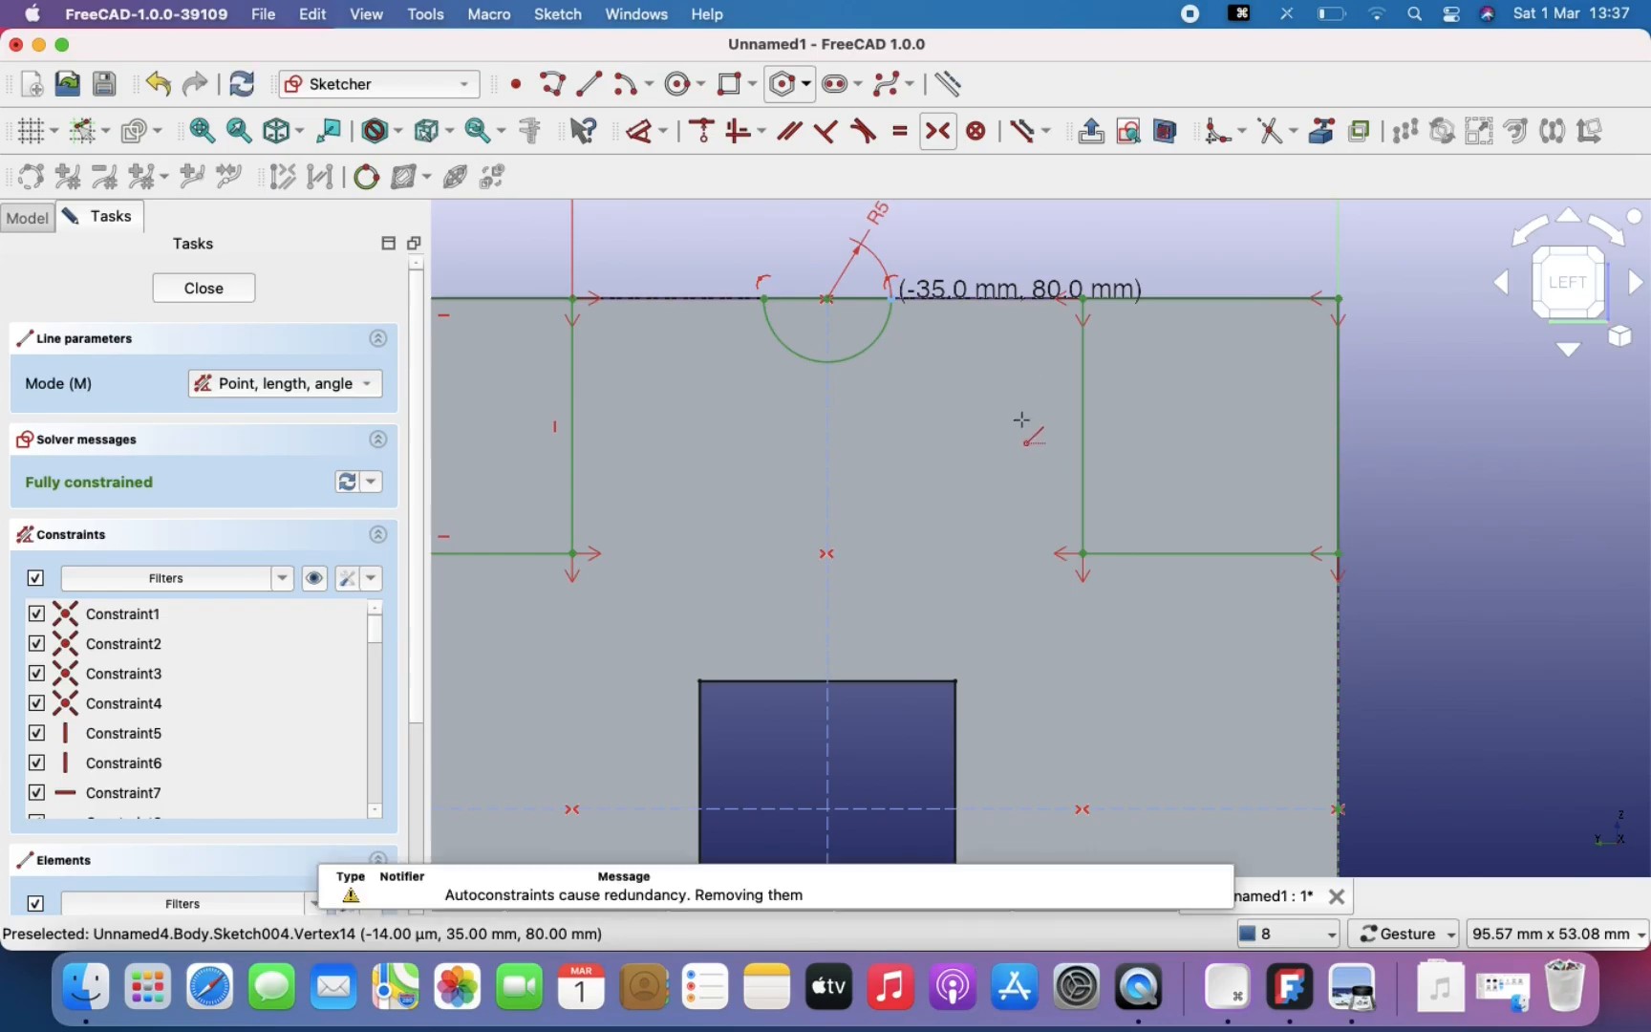
key("Escape")
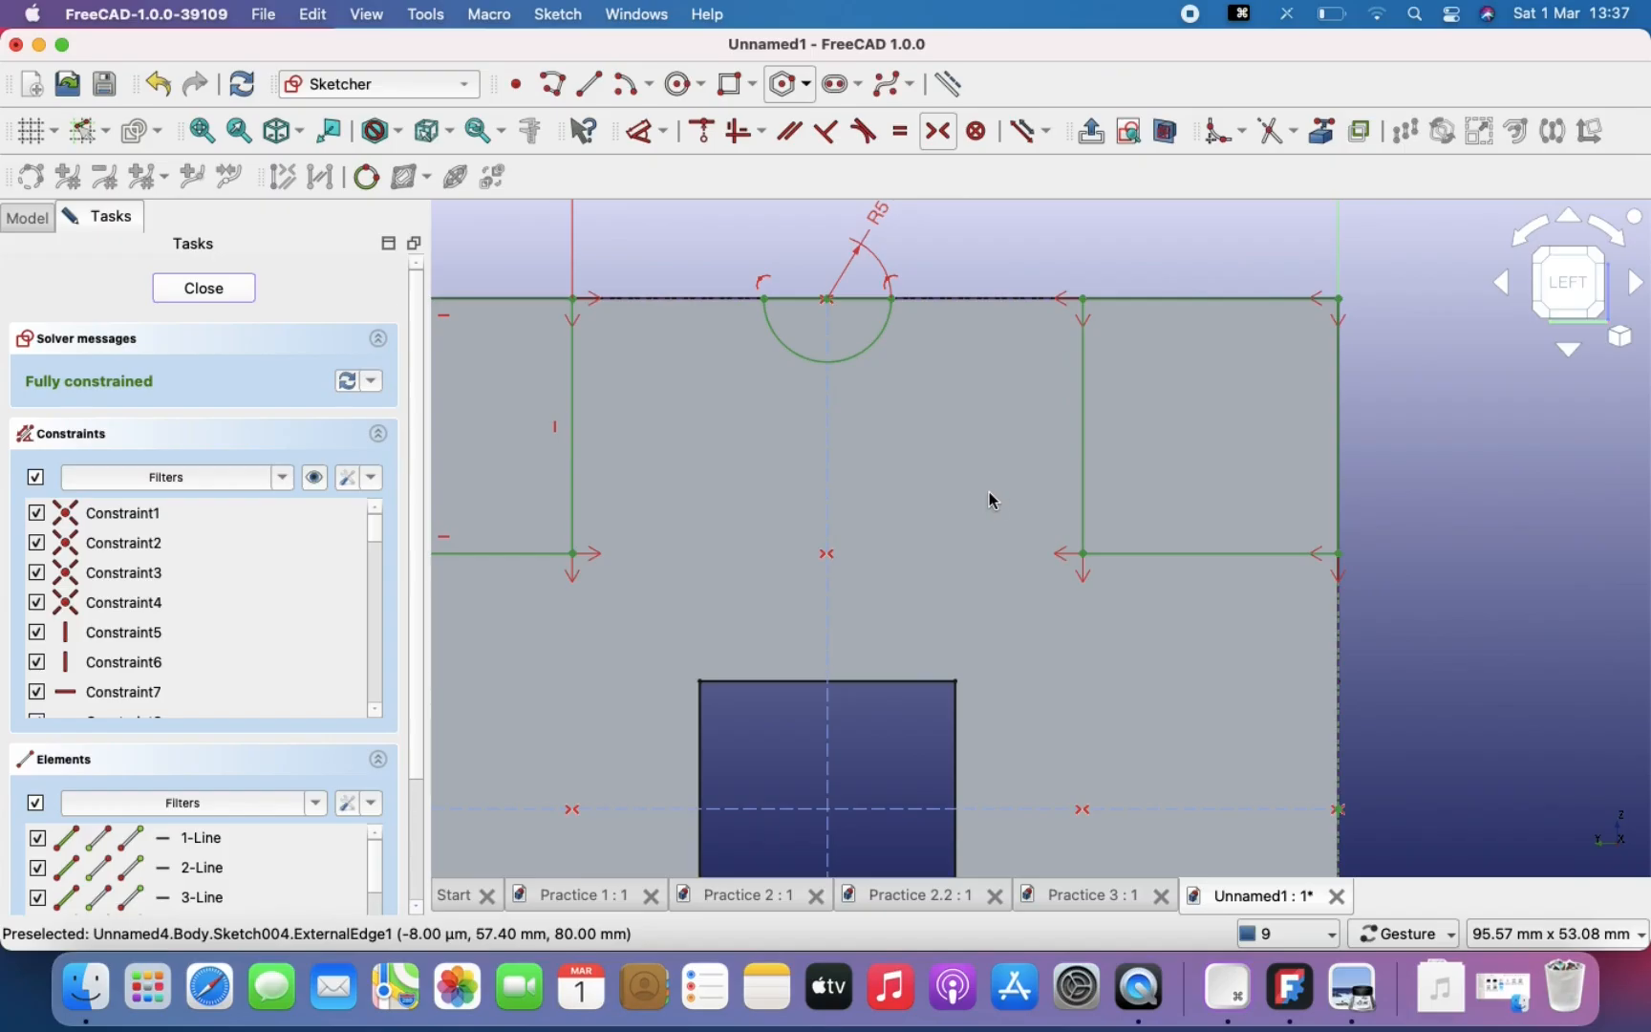
key("Escape")
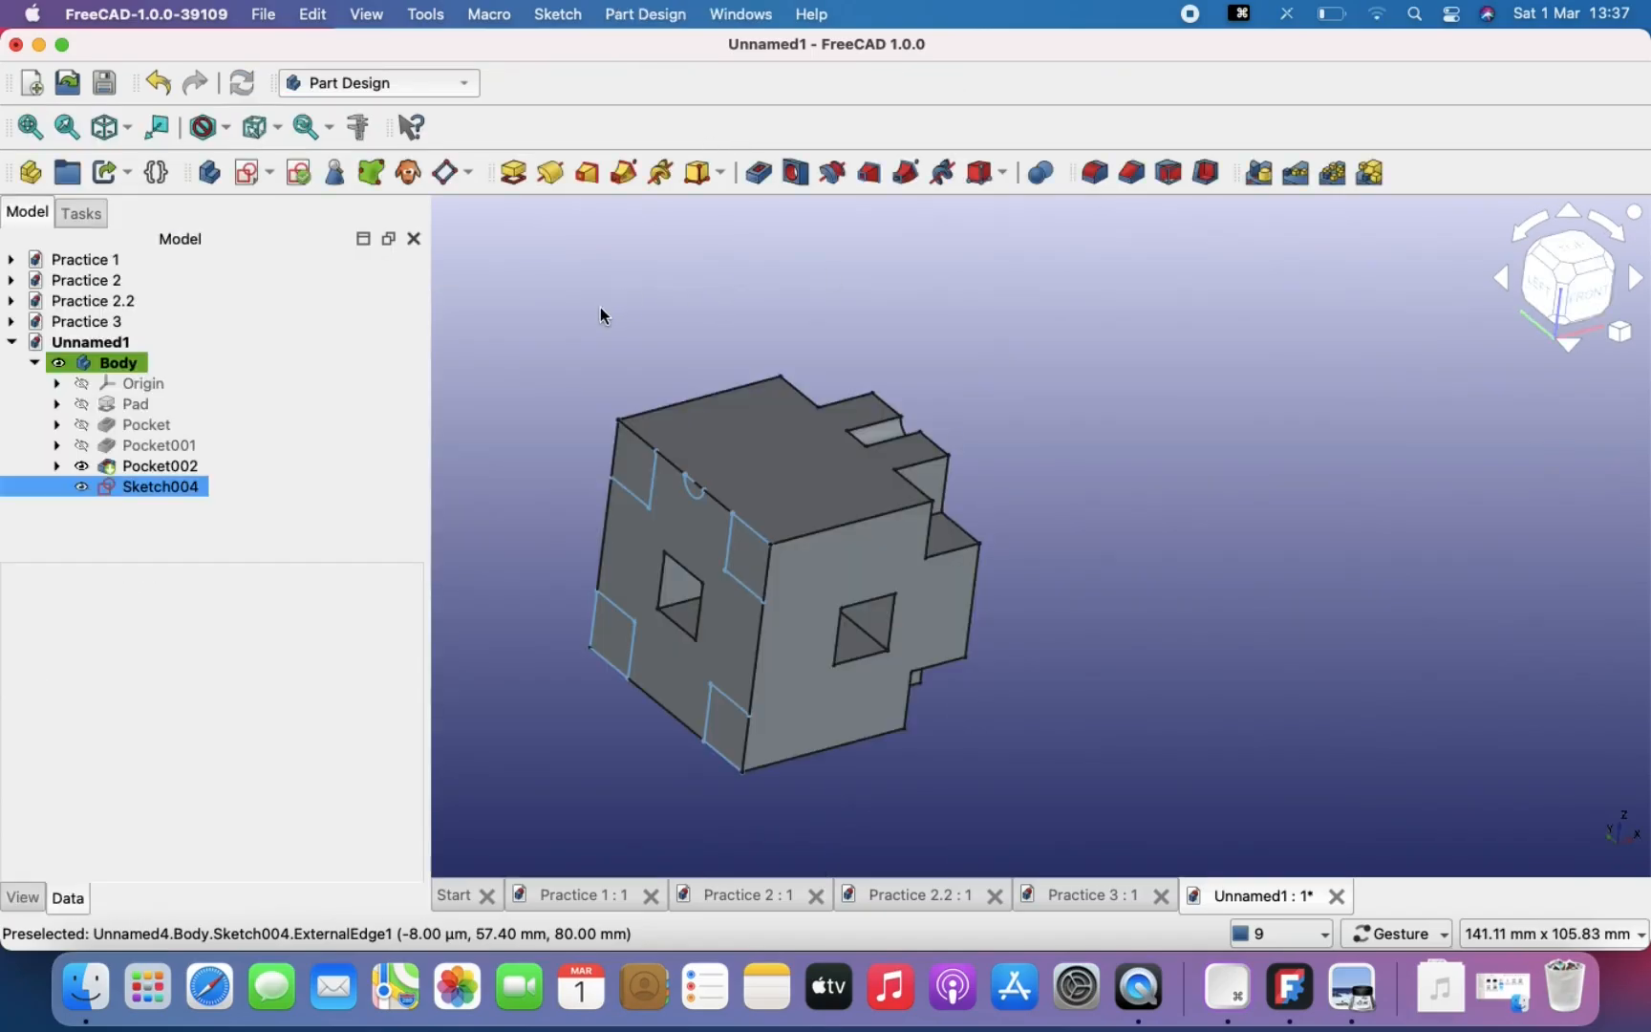
Step: Pocket the left-face corner squares and semicircle 20 mm deep into the block, leaving the direction unreversed
left_click(600, 306)
left_click(755, 174)
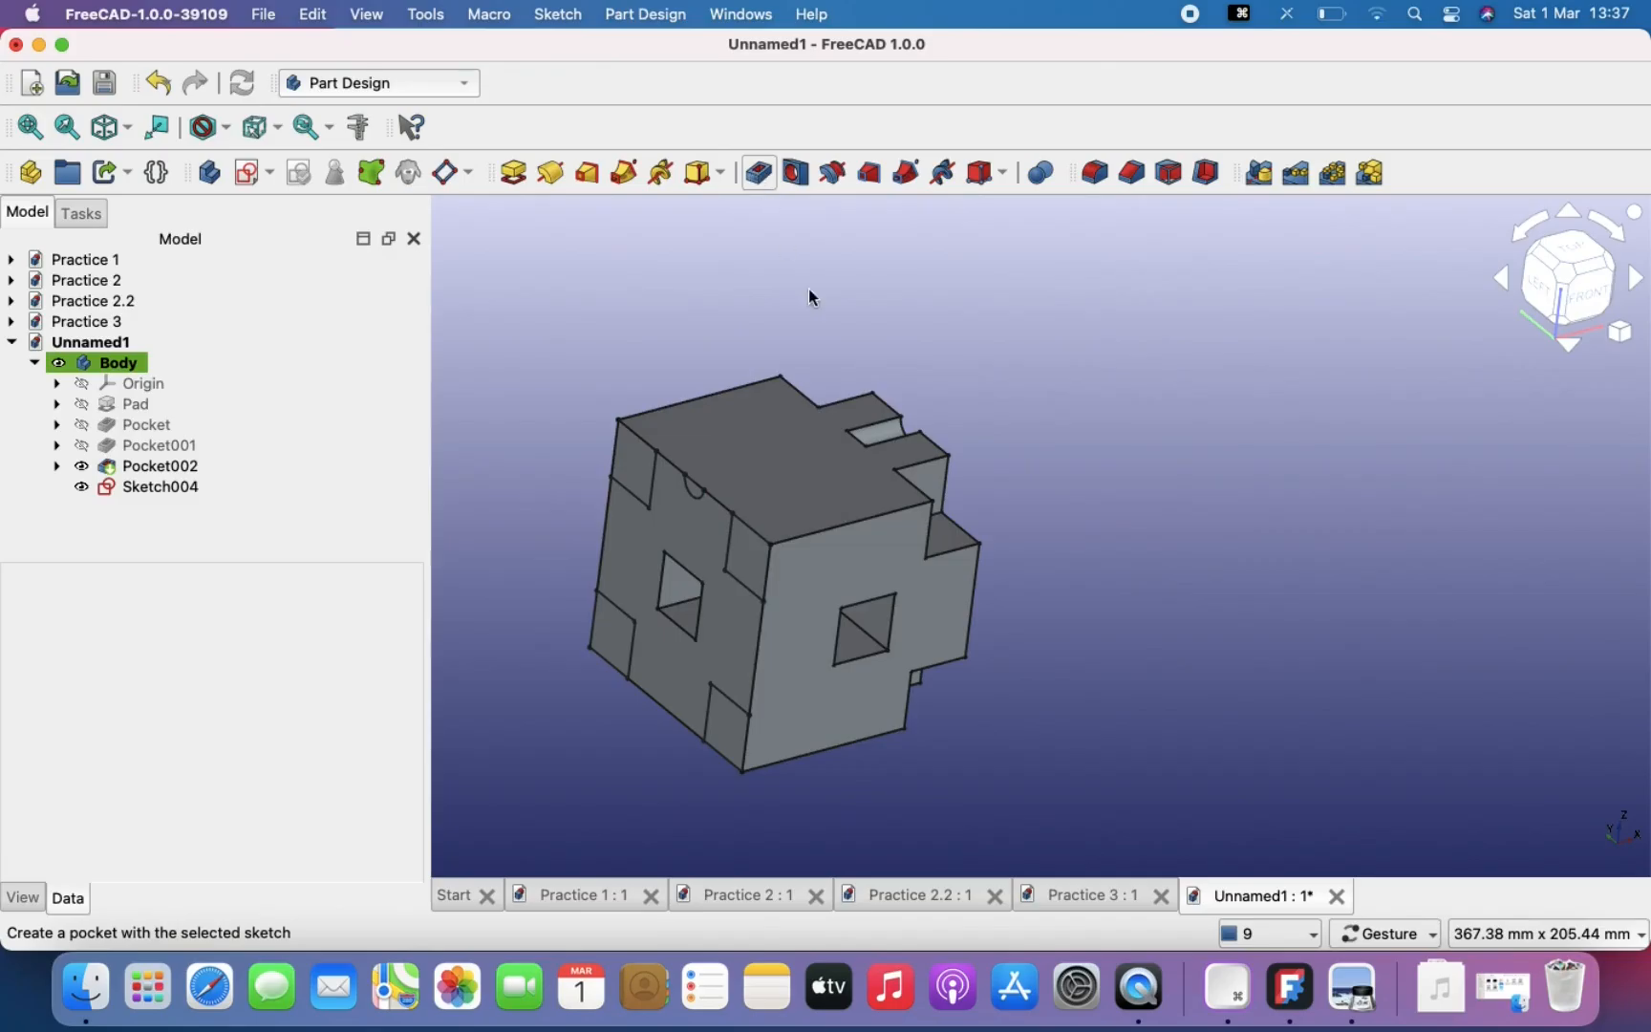
right_click_drag(923, 538, 1098, 525)
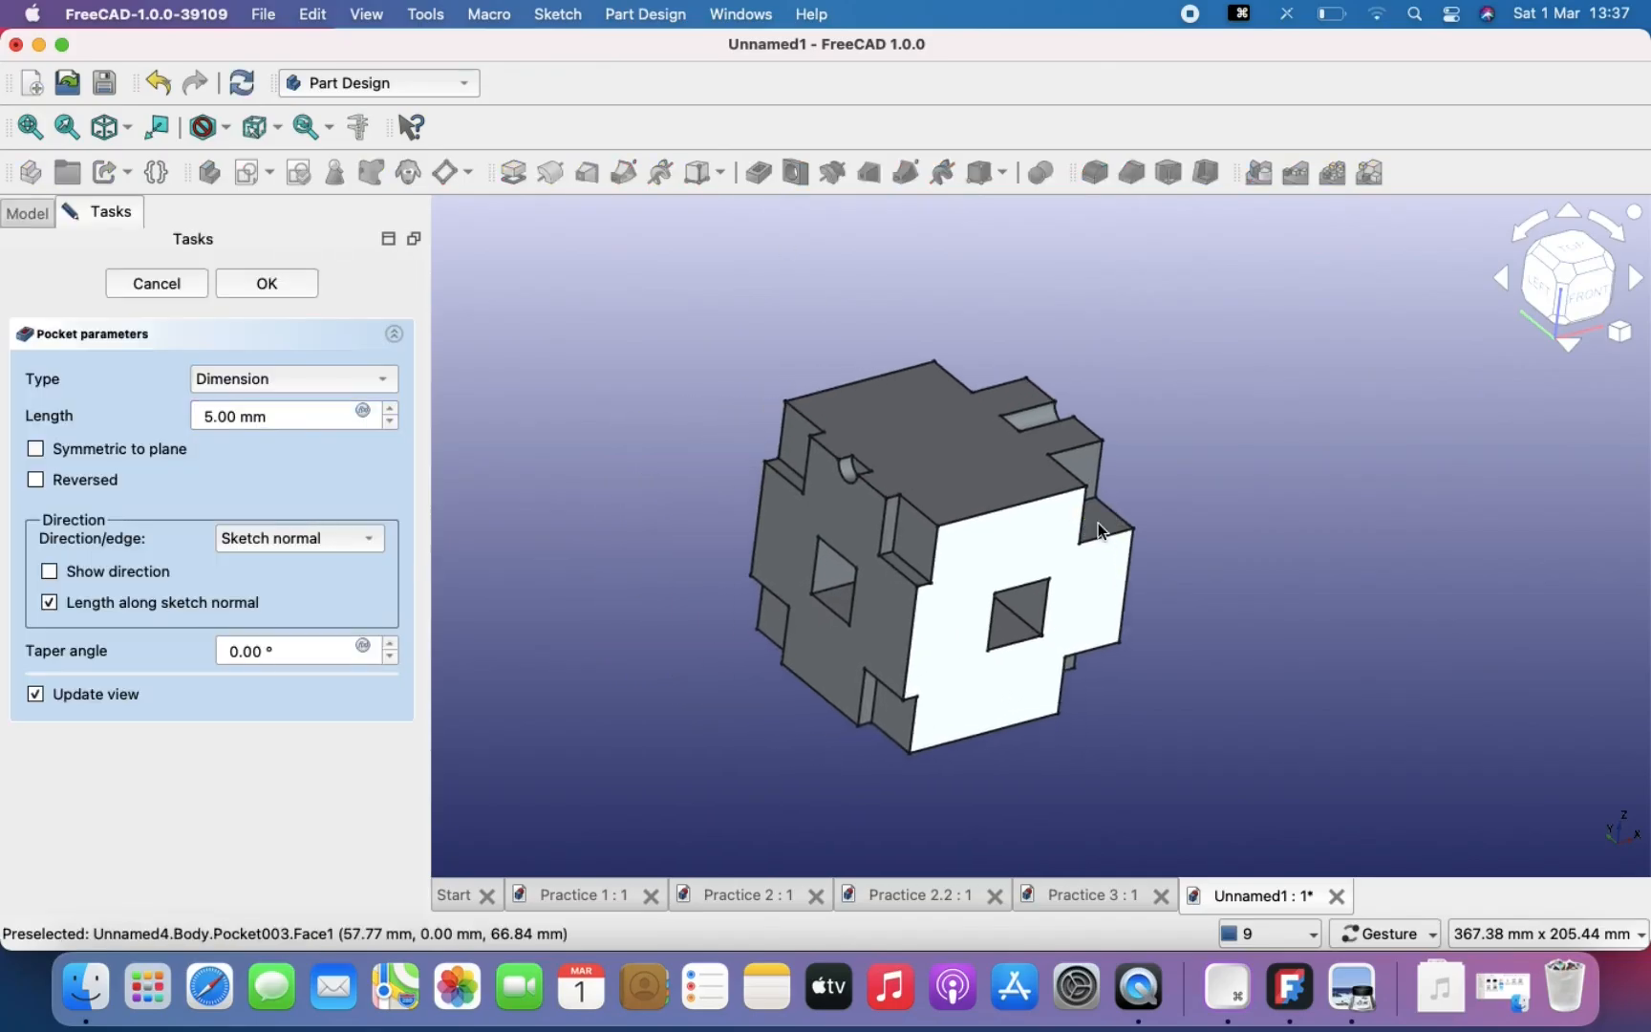
key("BackSpace")
key("BackSpace")
type("10")
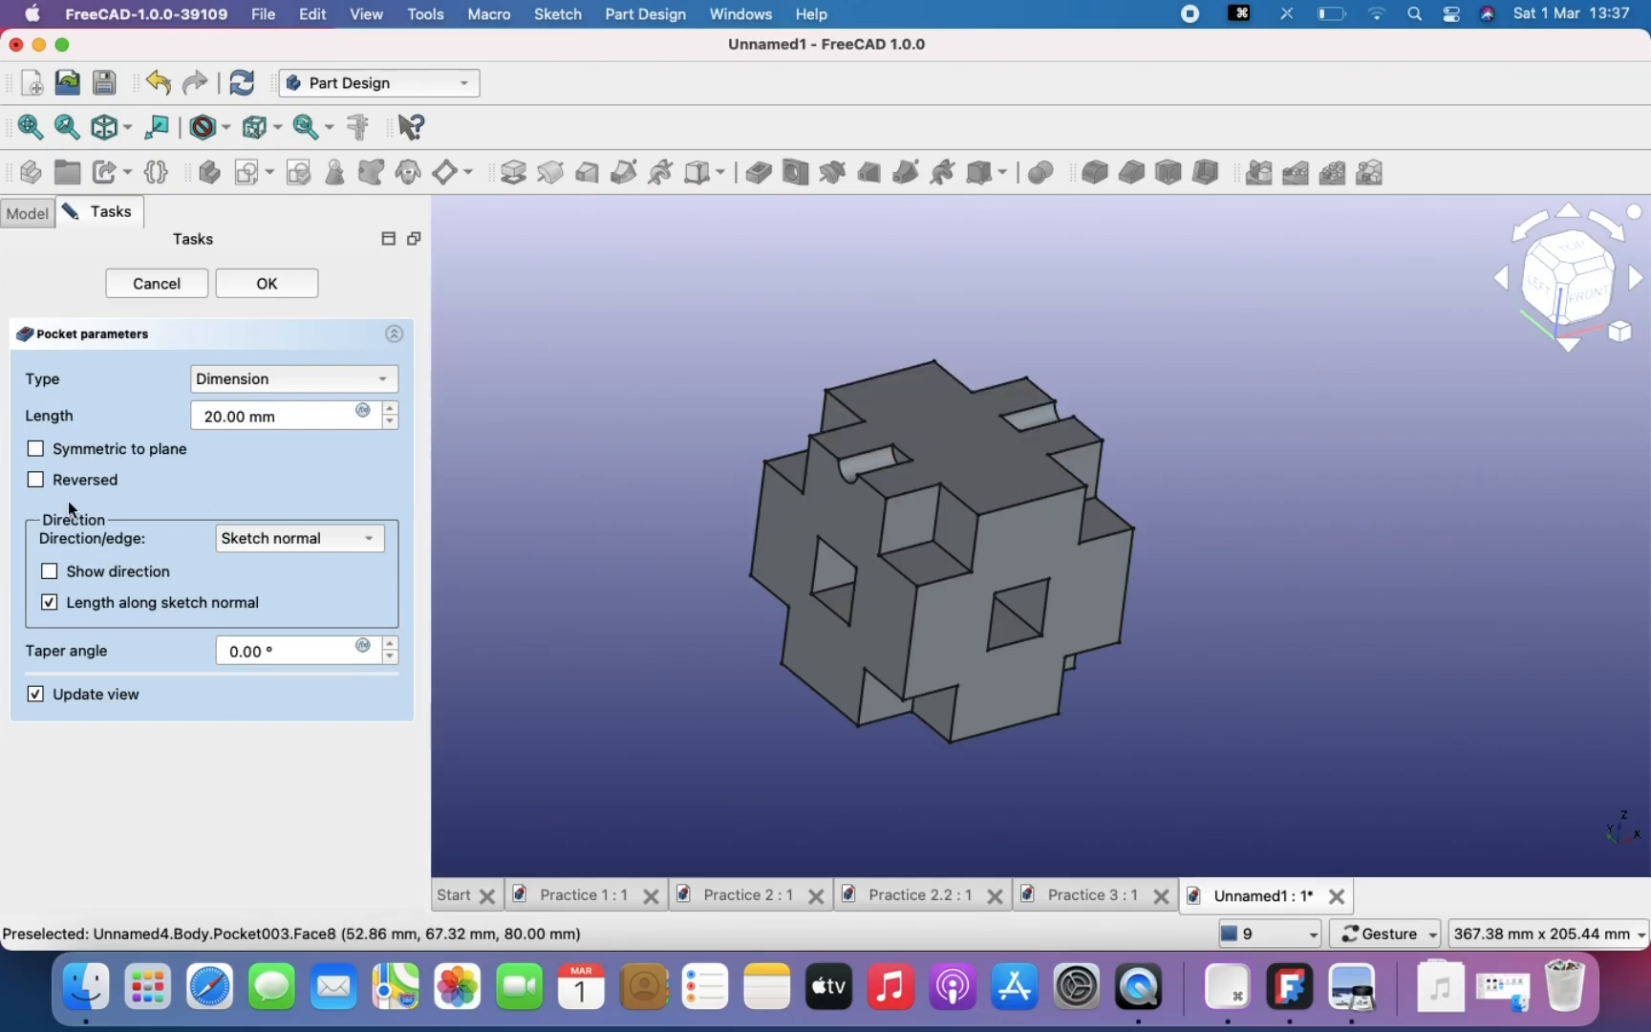
left_click(35, 481)
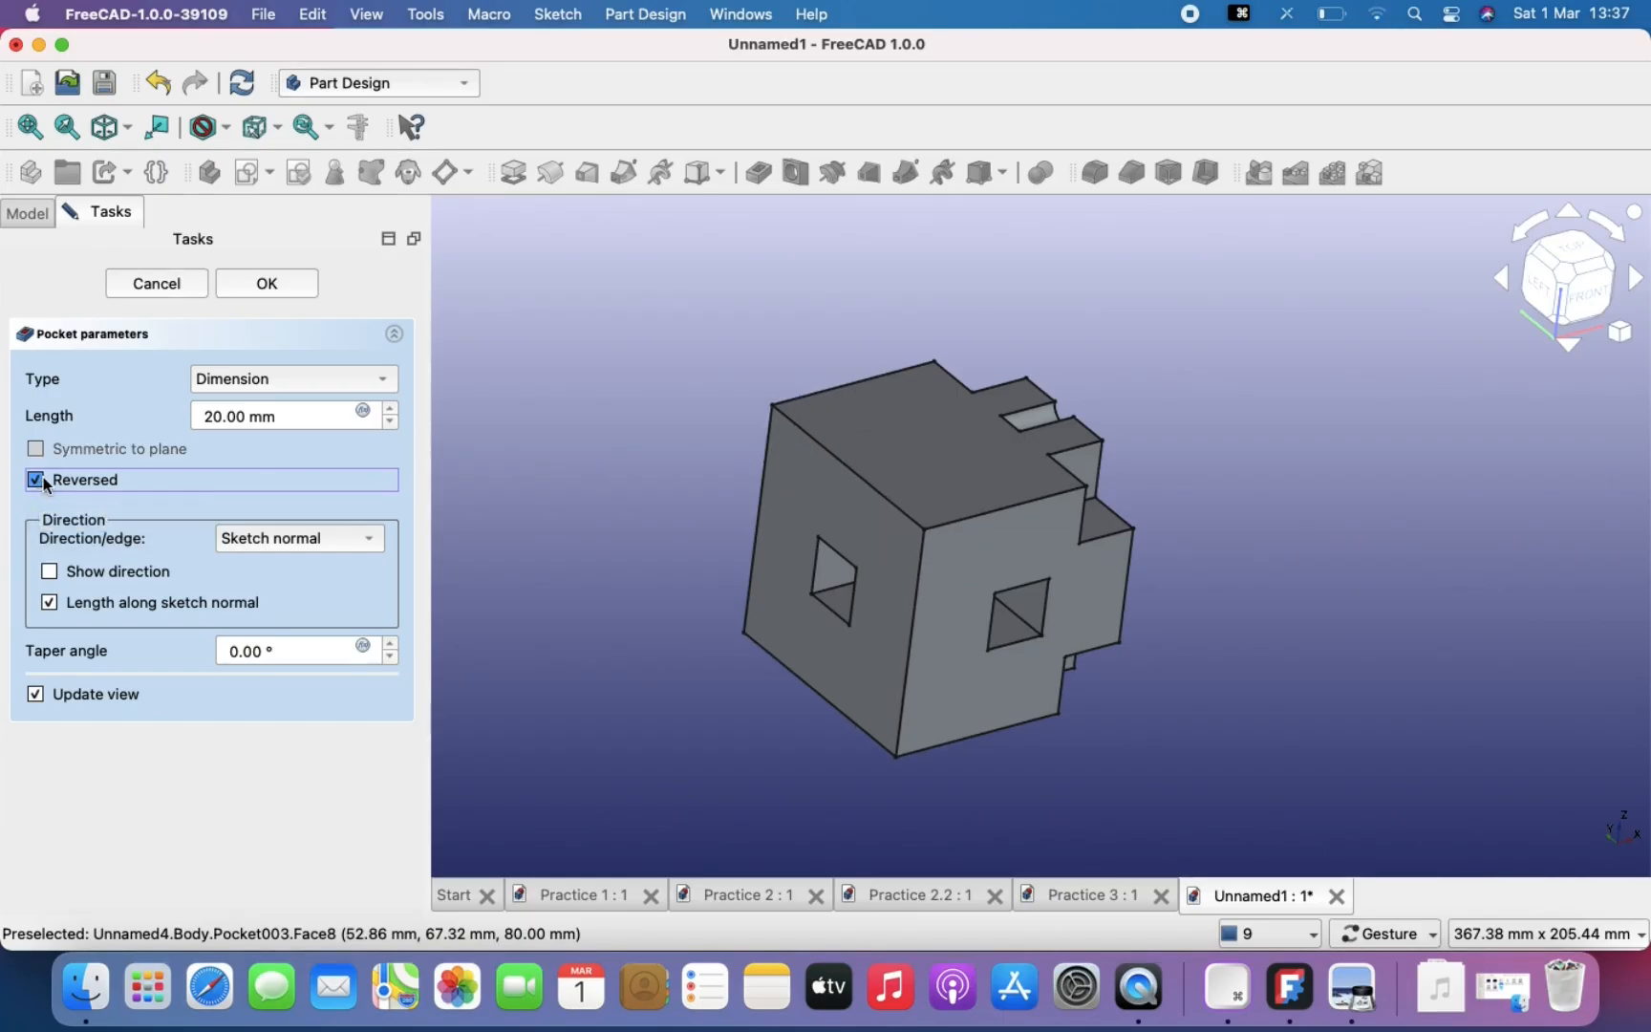
left_click(36, 483)
left_click(36, 482)
left_click(38, 481)
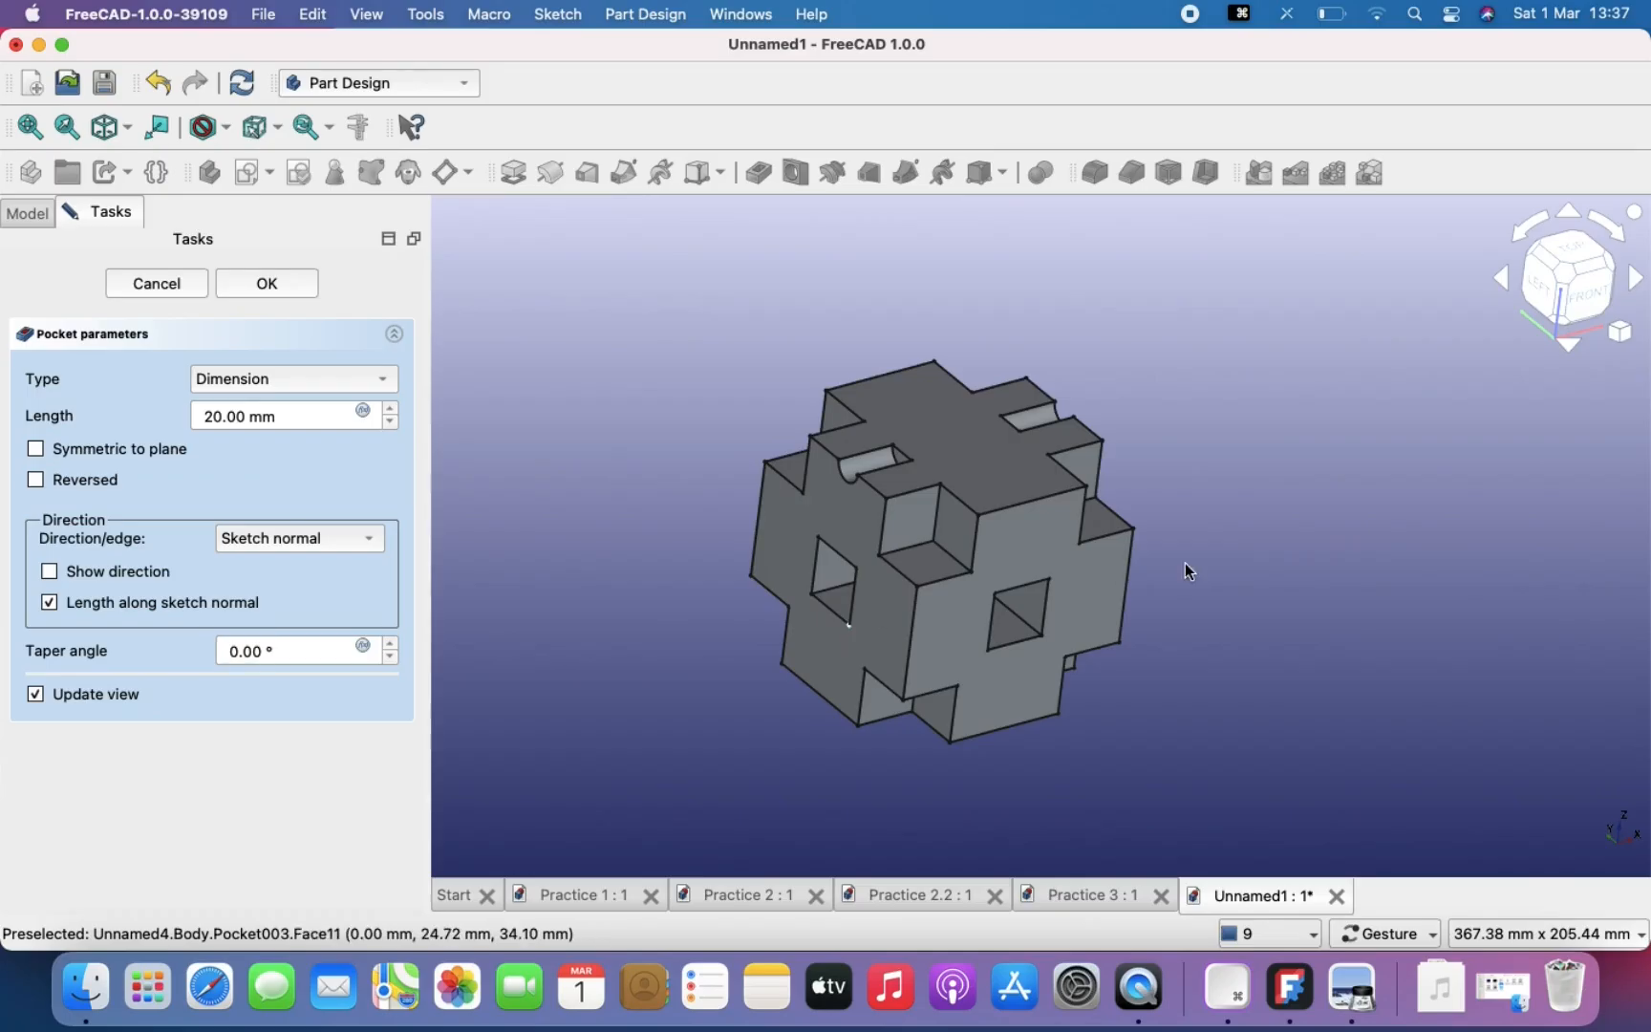
scroll(1236, 642, "down", 2)
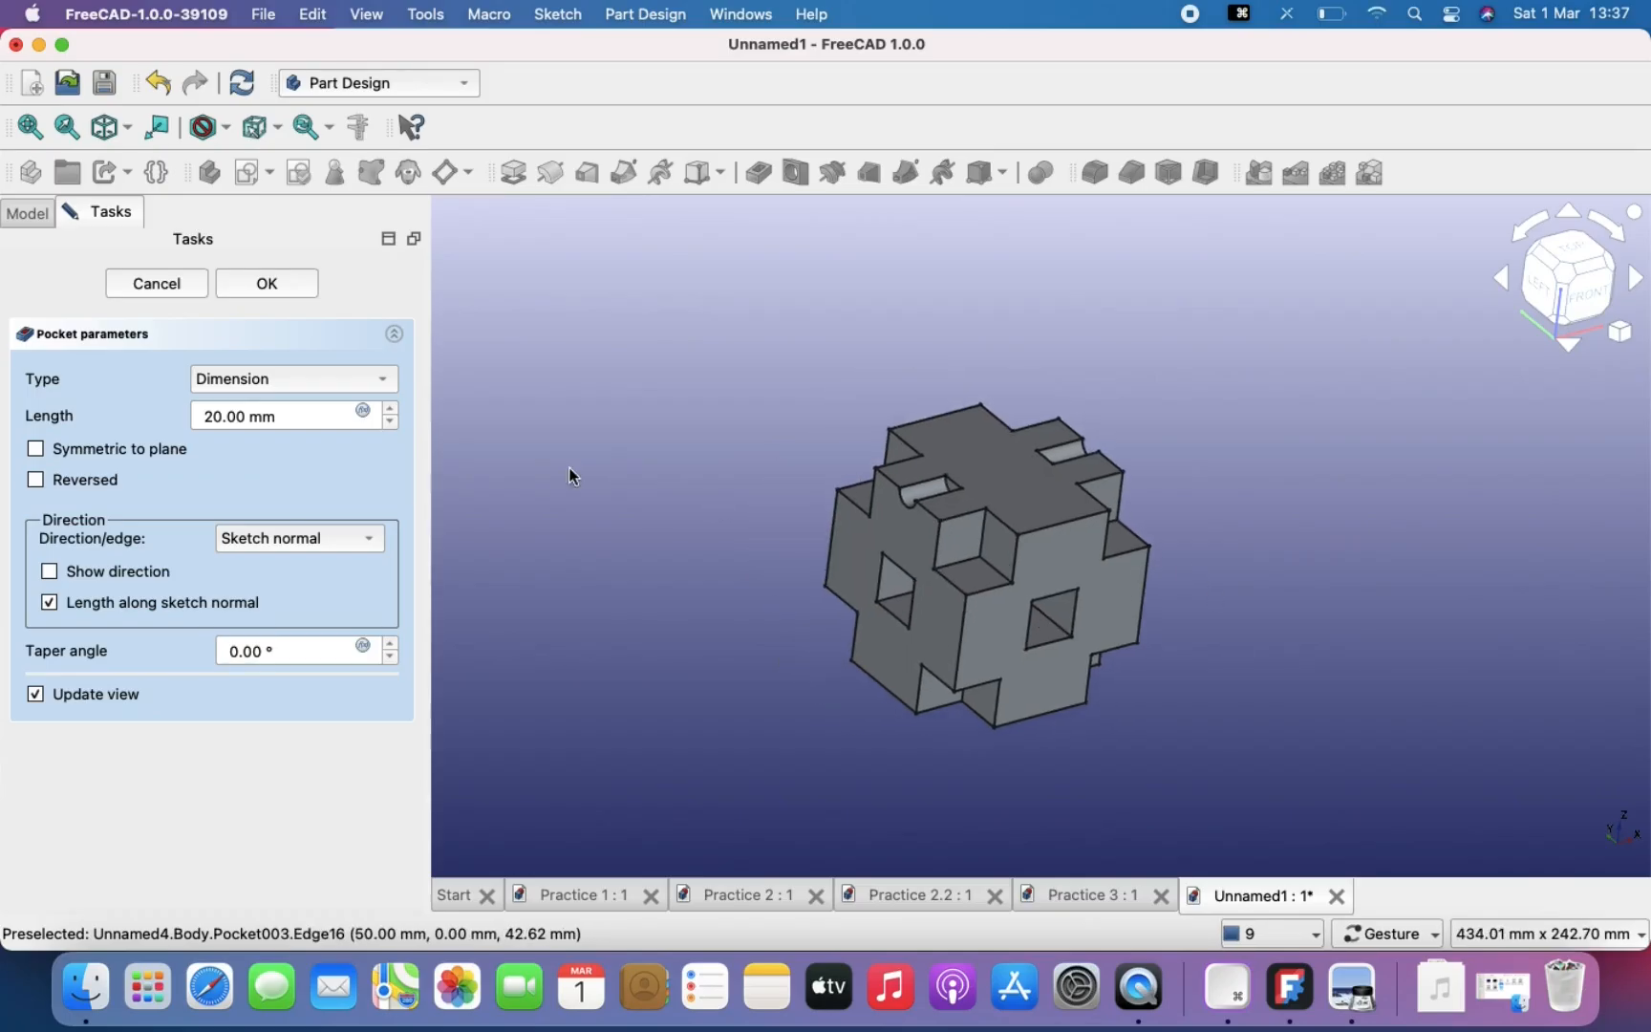
left_click(267, 285)
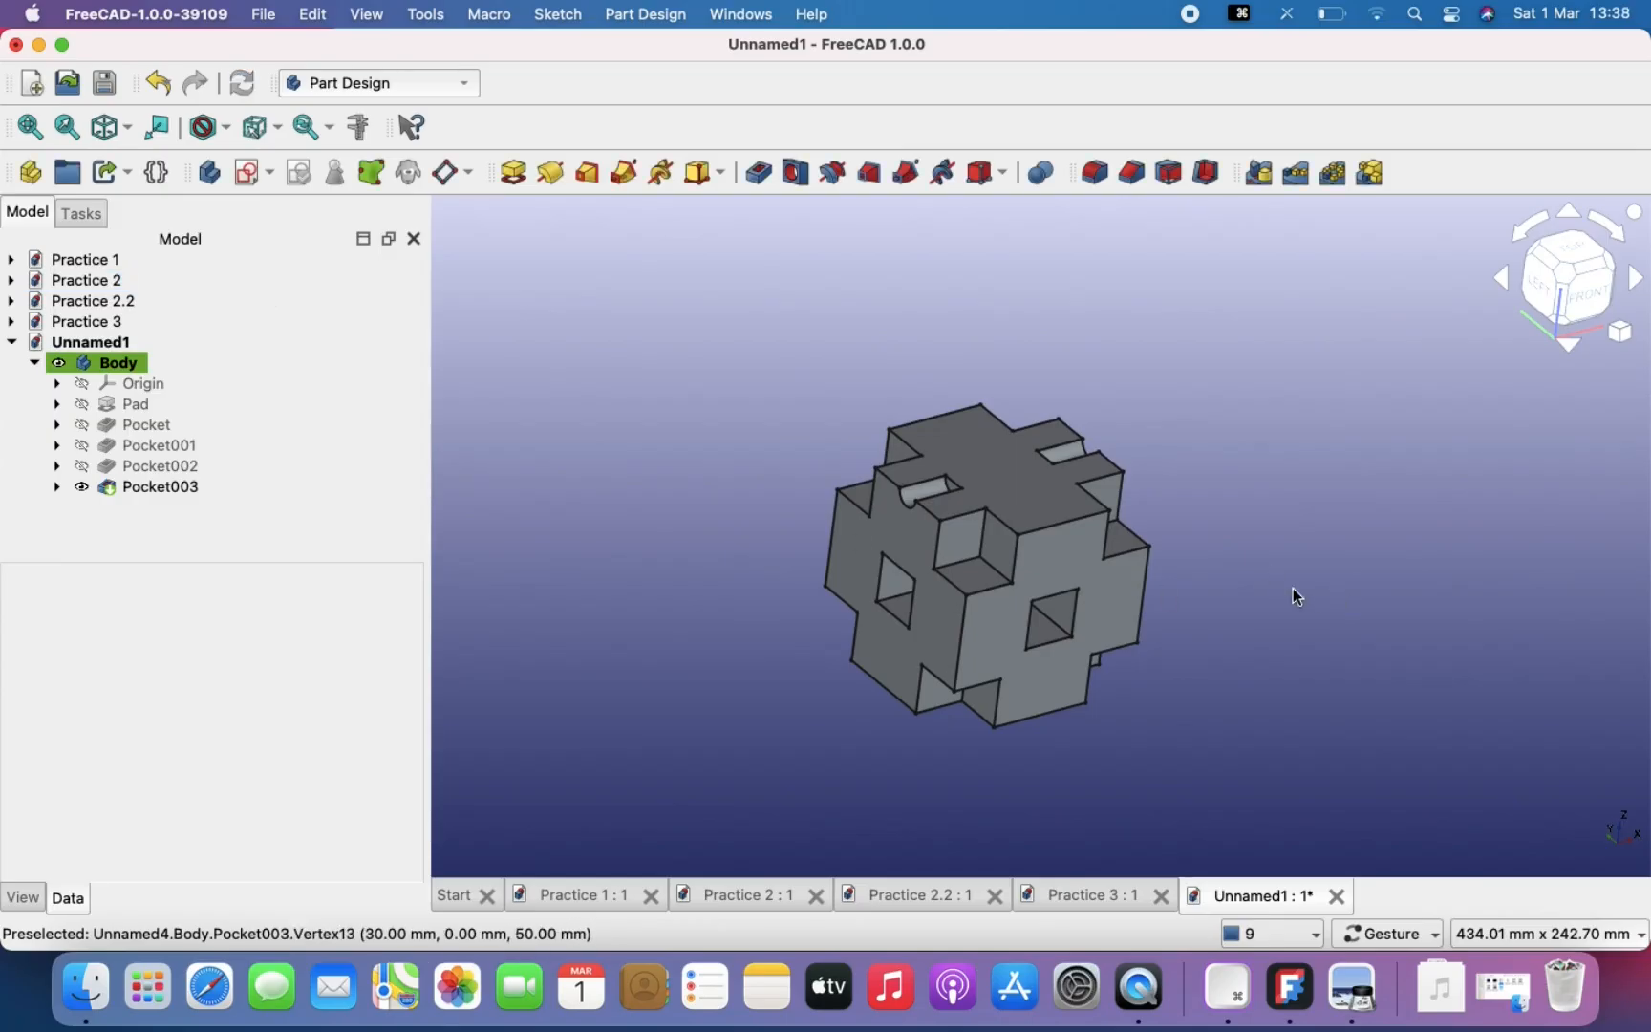
Step: Show the block isometrically and compare it with the BLOCK 004 drawing in the FreeCAD Tutorials PDF
key("0")
right_click_drag(1271, 568, 1110, 465)
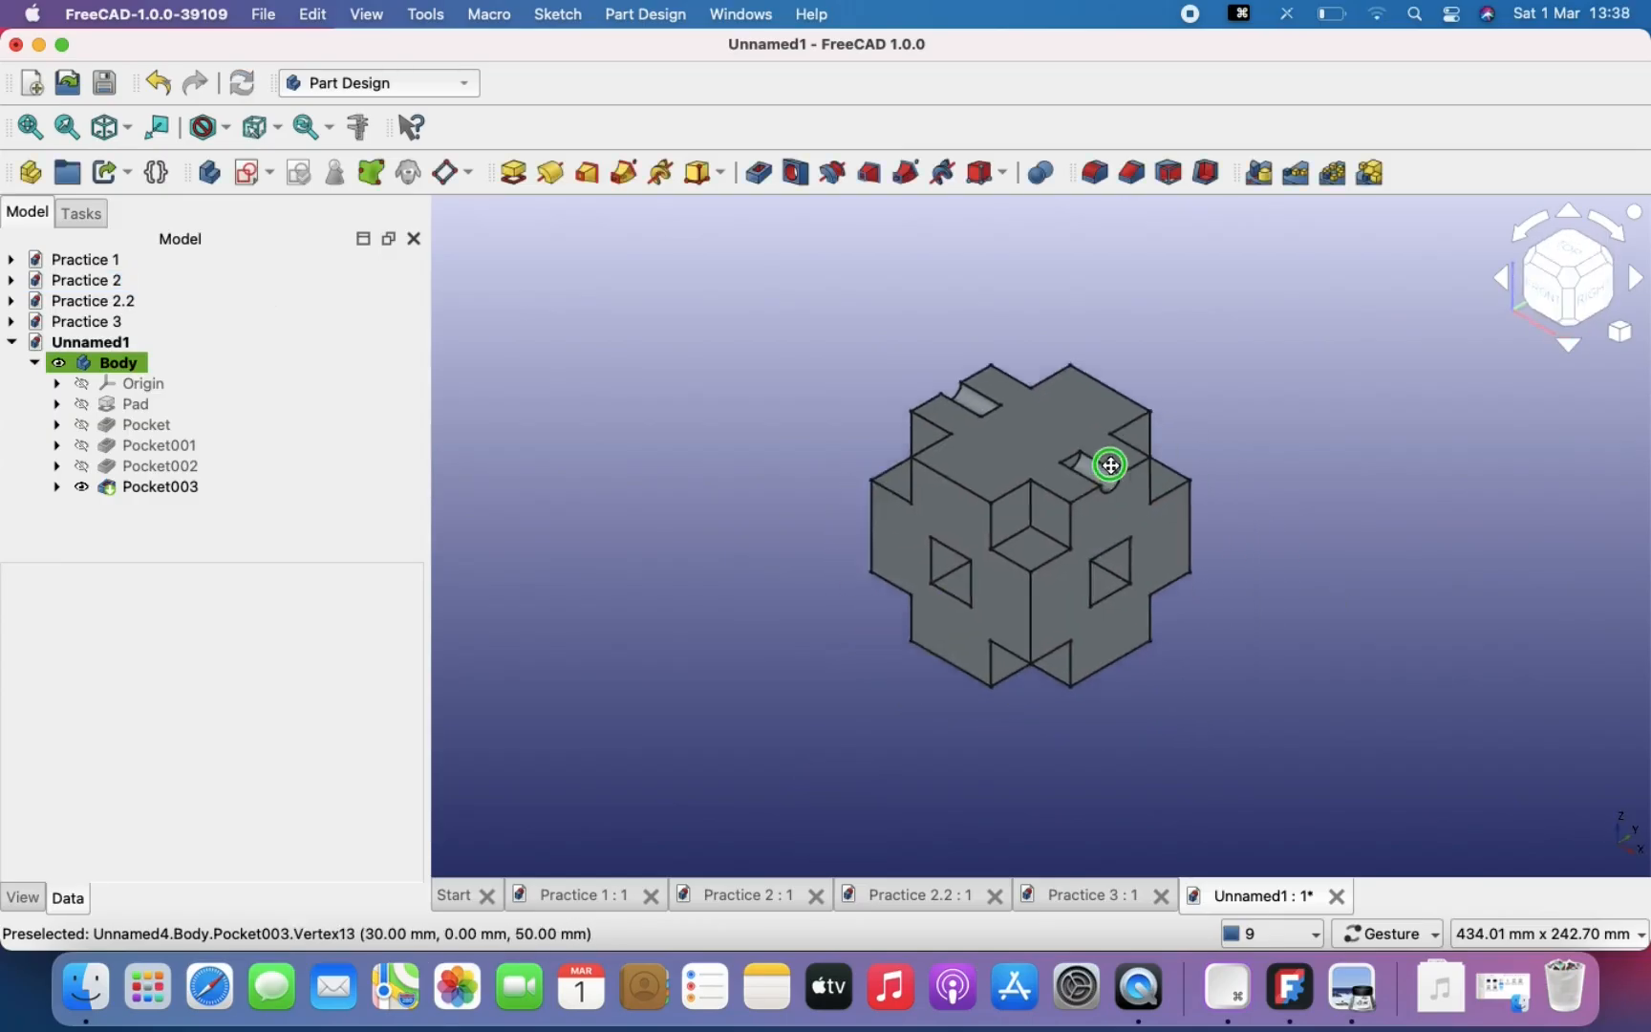
left_click(1348, 1020)
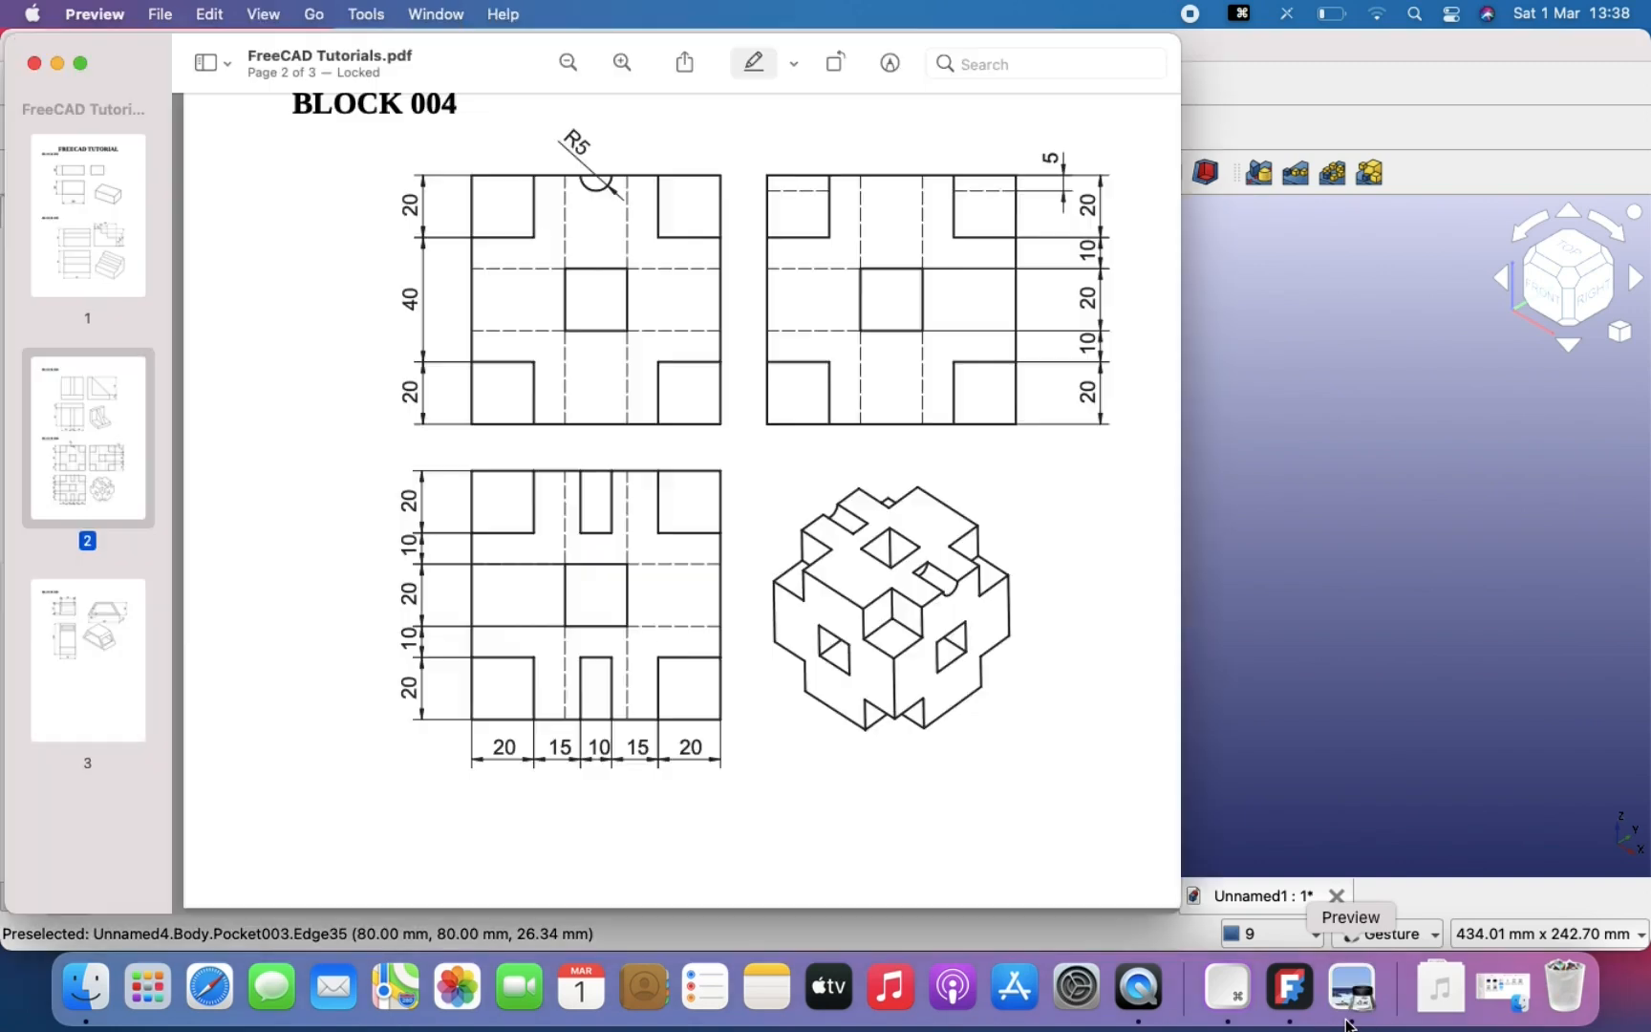
left_click(1344, 604)
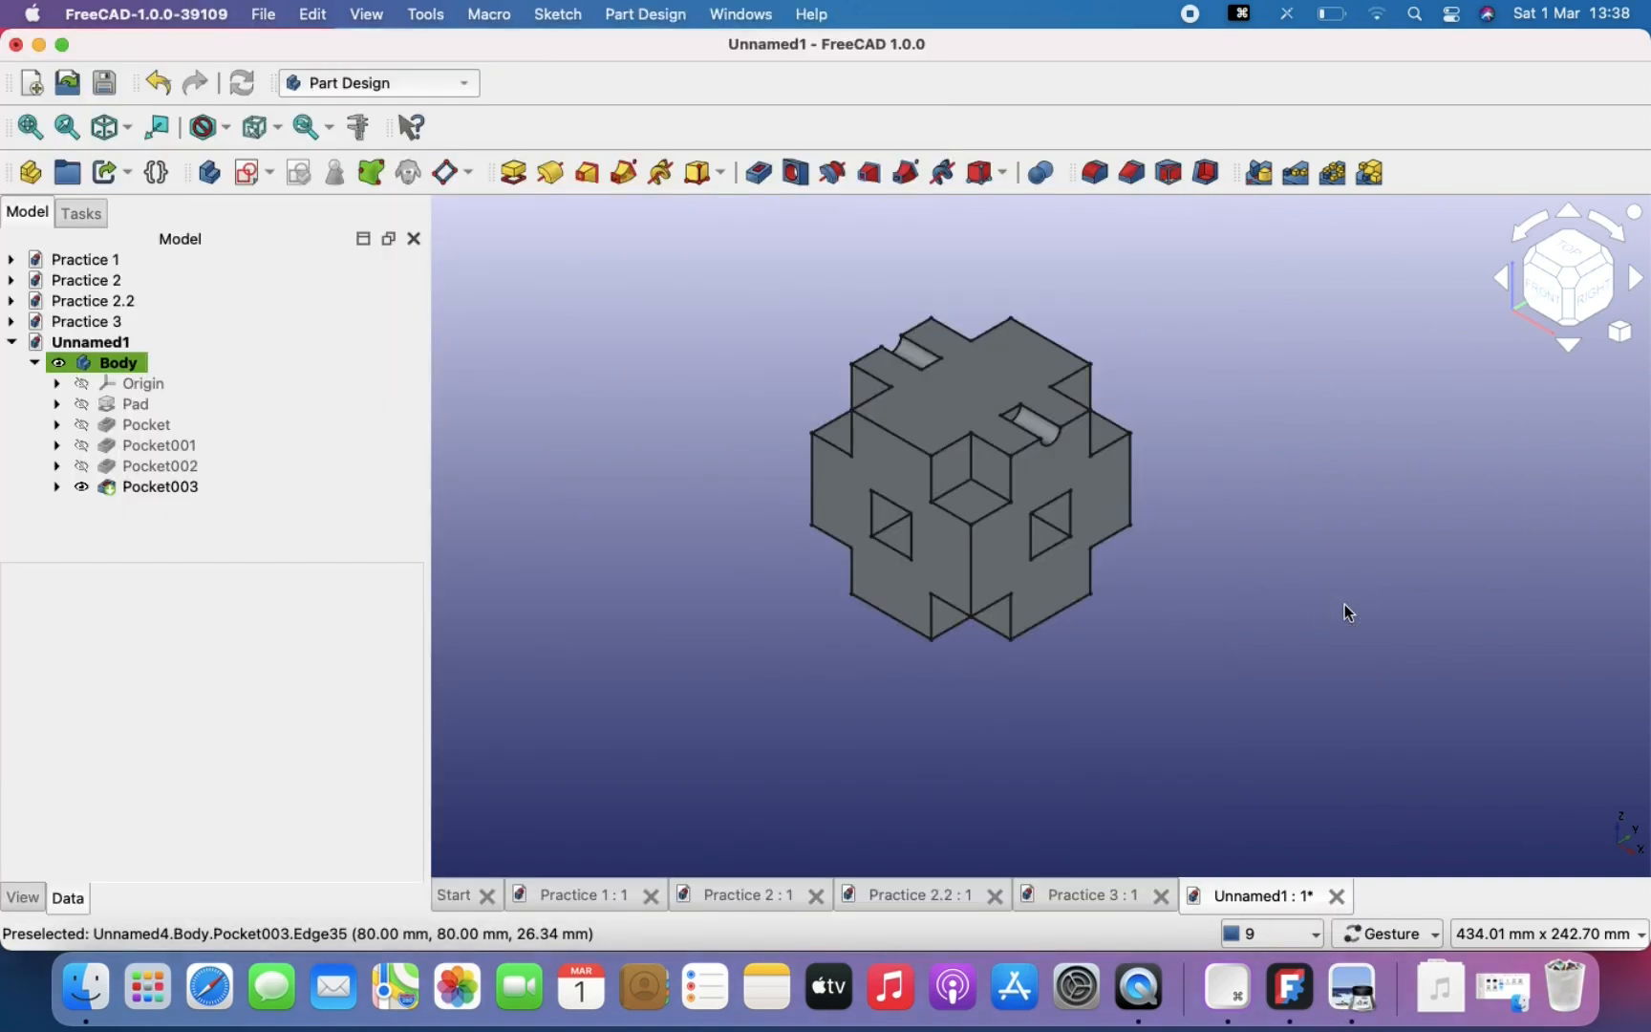
left_click_drag(1183, 520, 1171, 566)
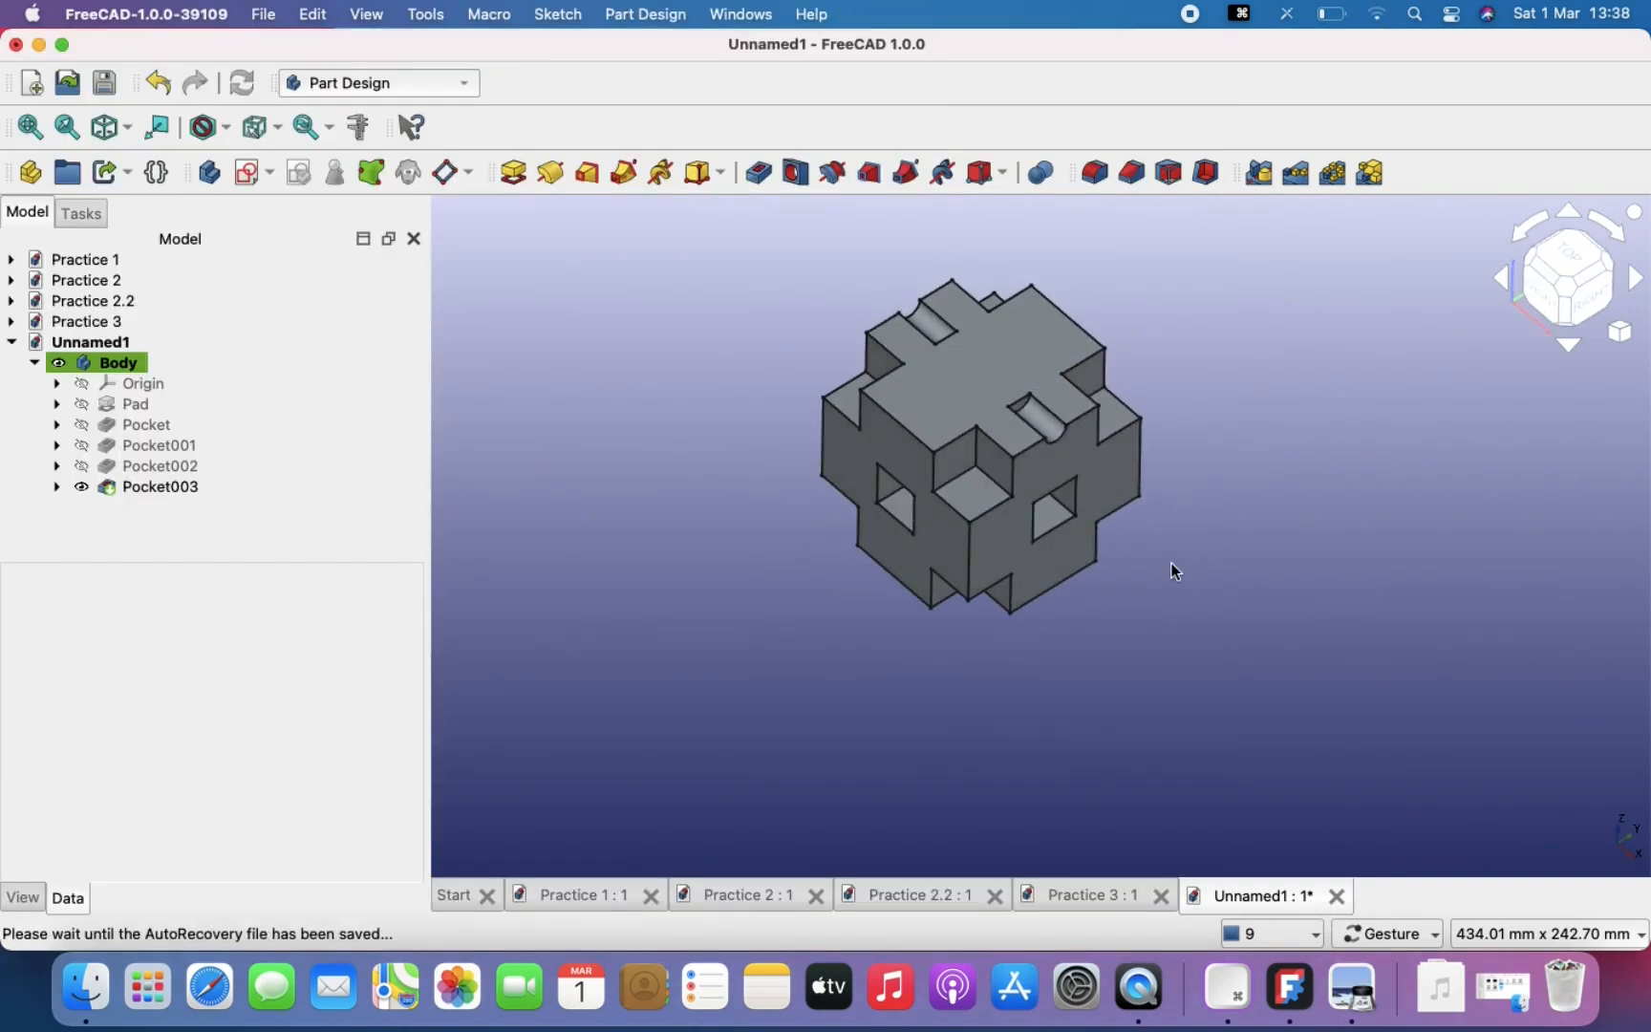
Step: Switch to the FreeCAD Tutorials PDF in Preview, look at the BLOCK 005 drawing and return to FreeCAD to inspect the model
left_click(1362, 1003)
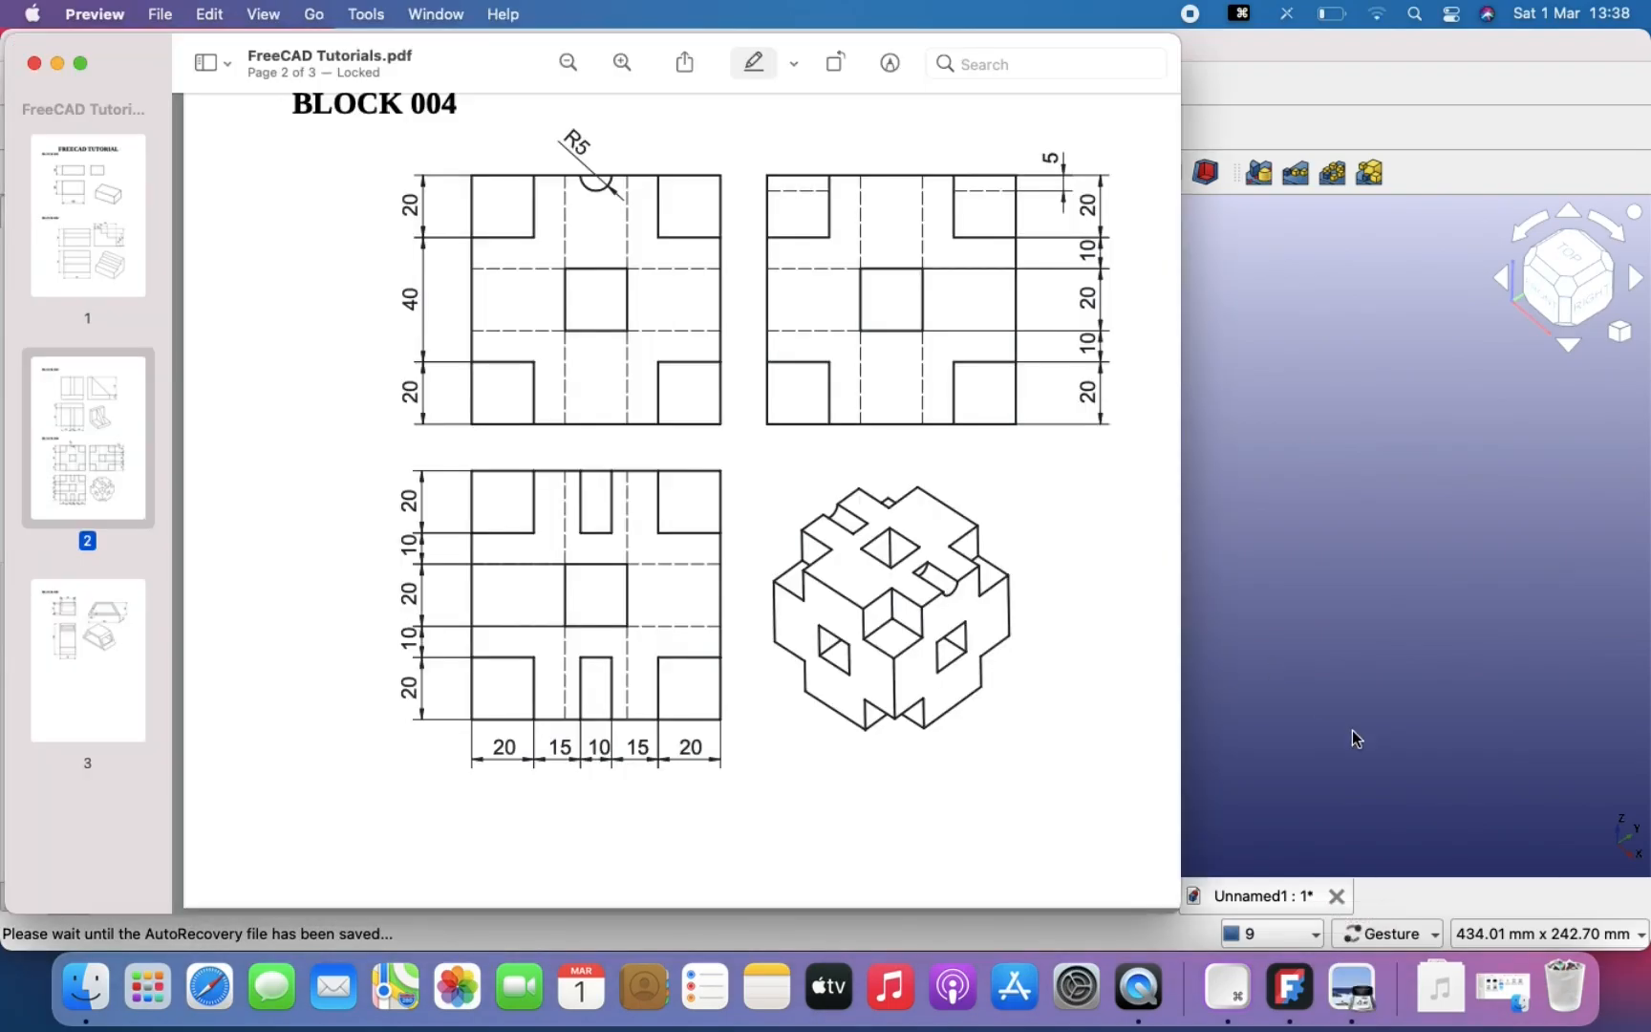
scroll(902, 688, "down", 15)
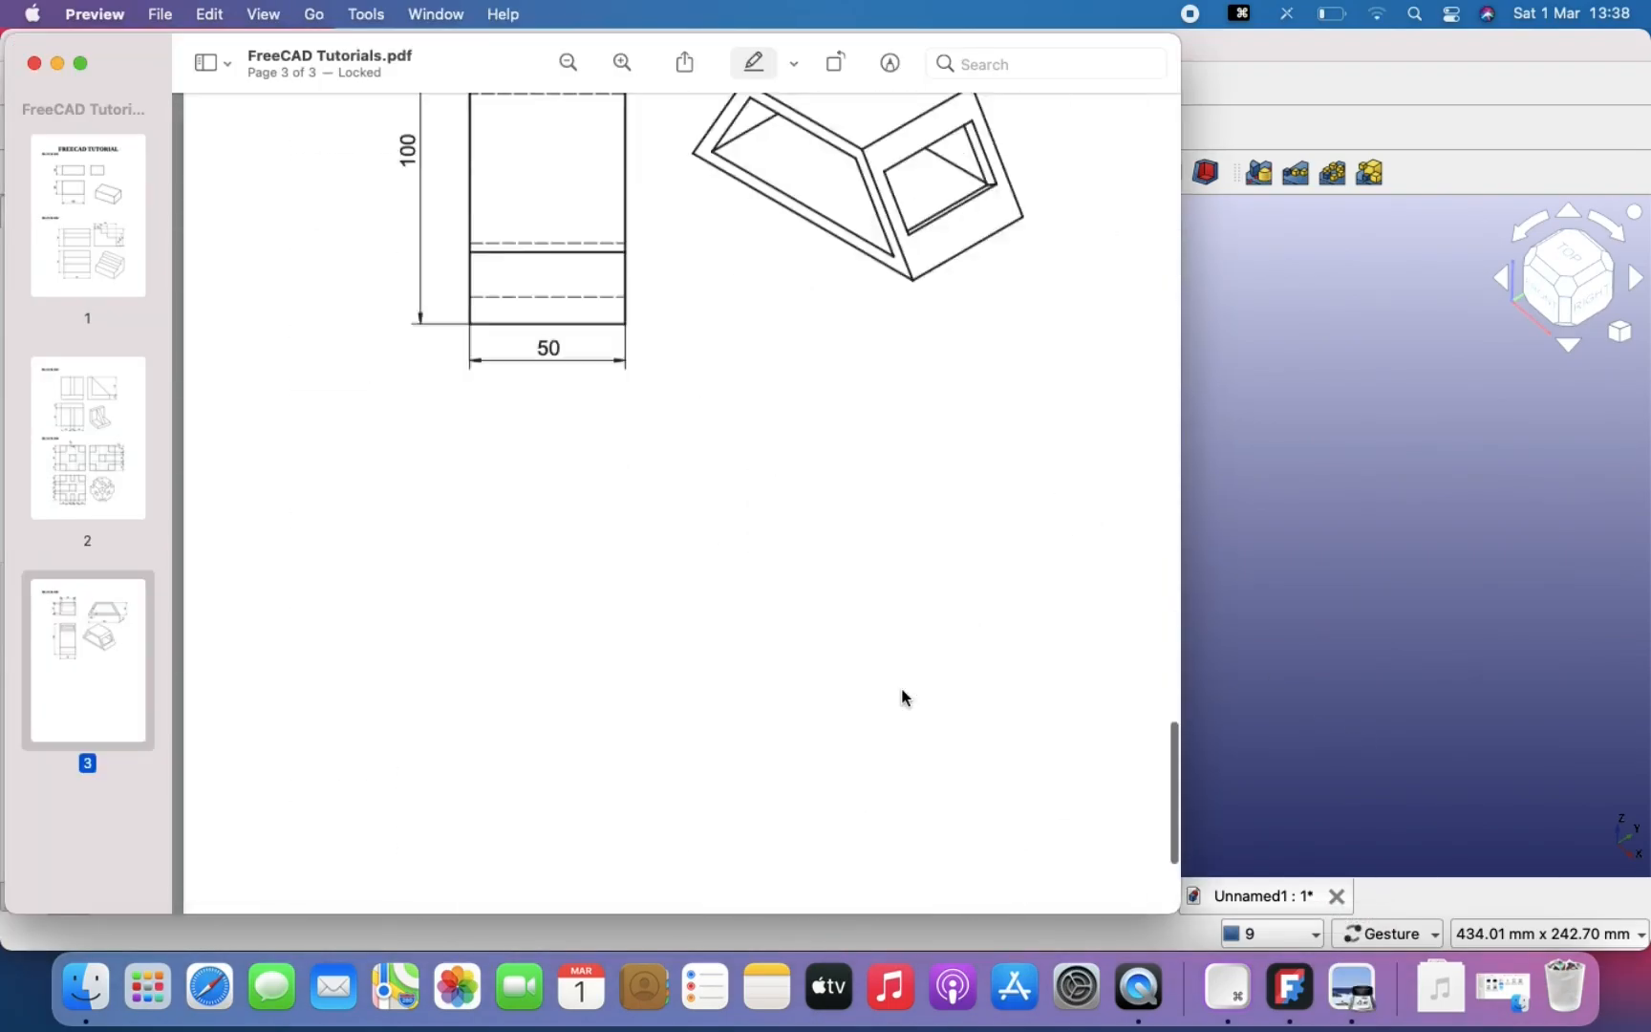
scroll(902, 688, "up", 8)
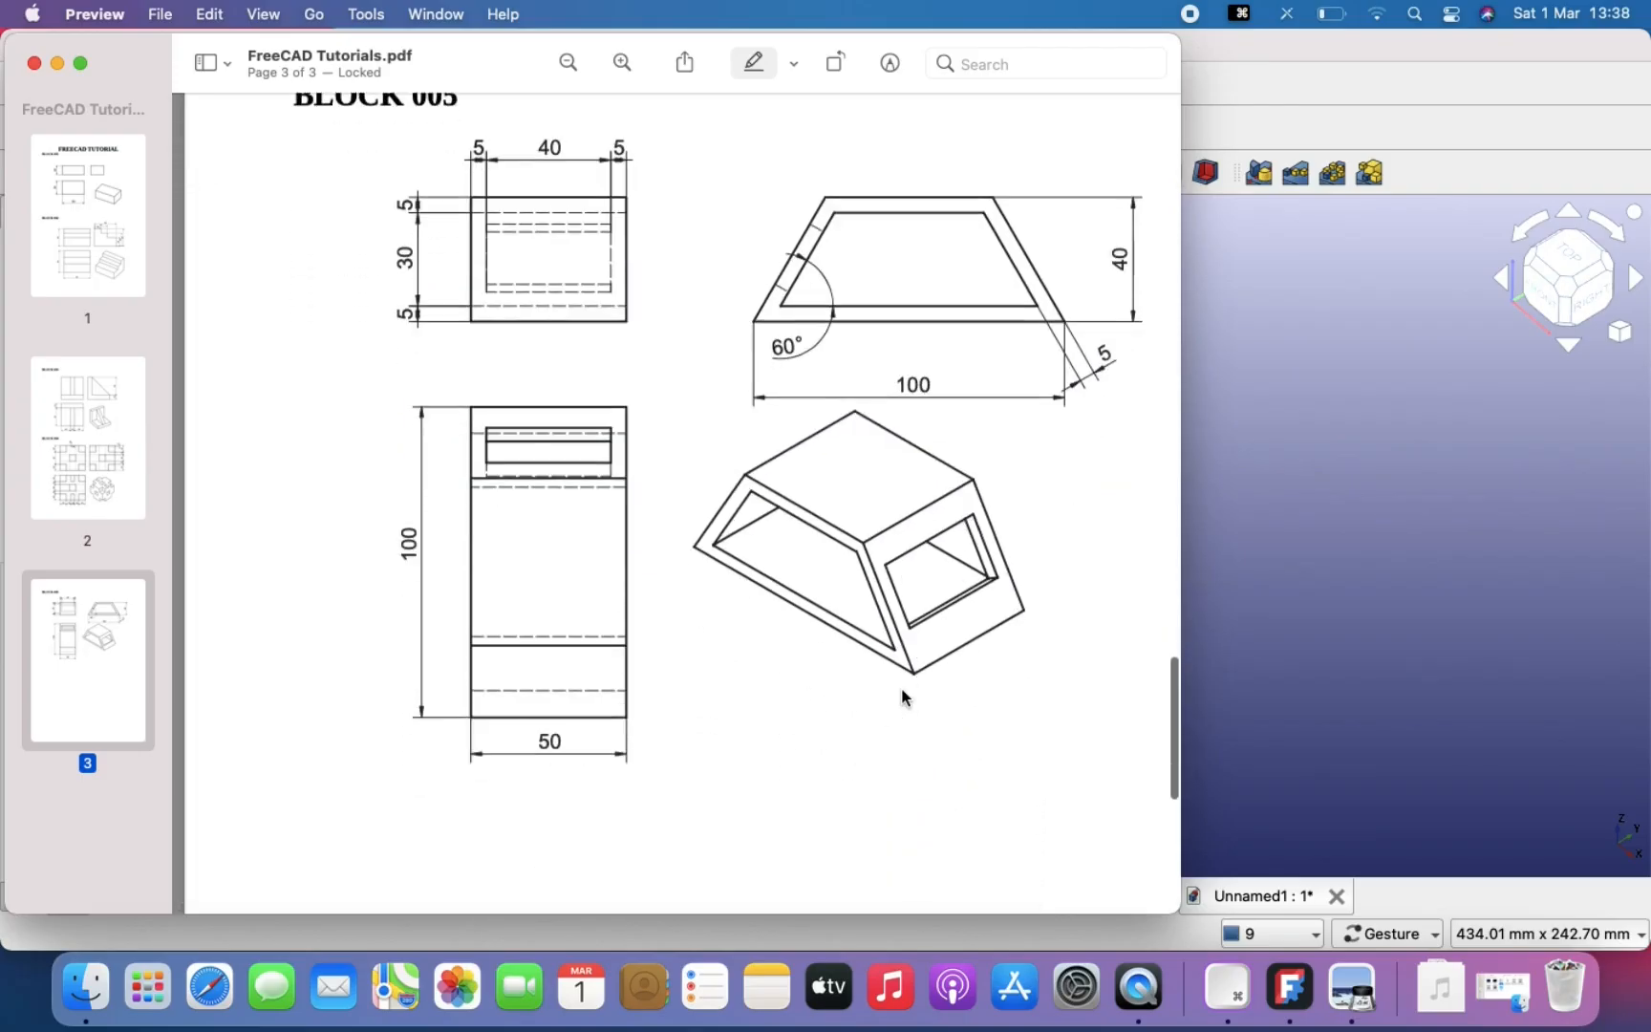
scroll(804, 304, "up", 4)
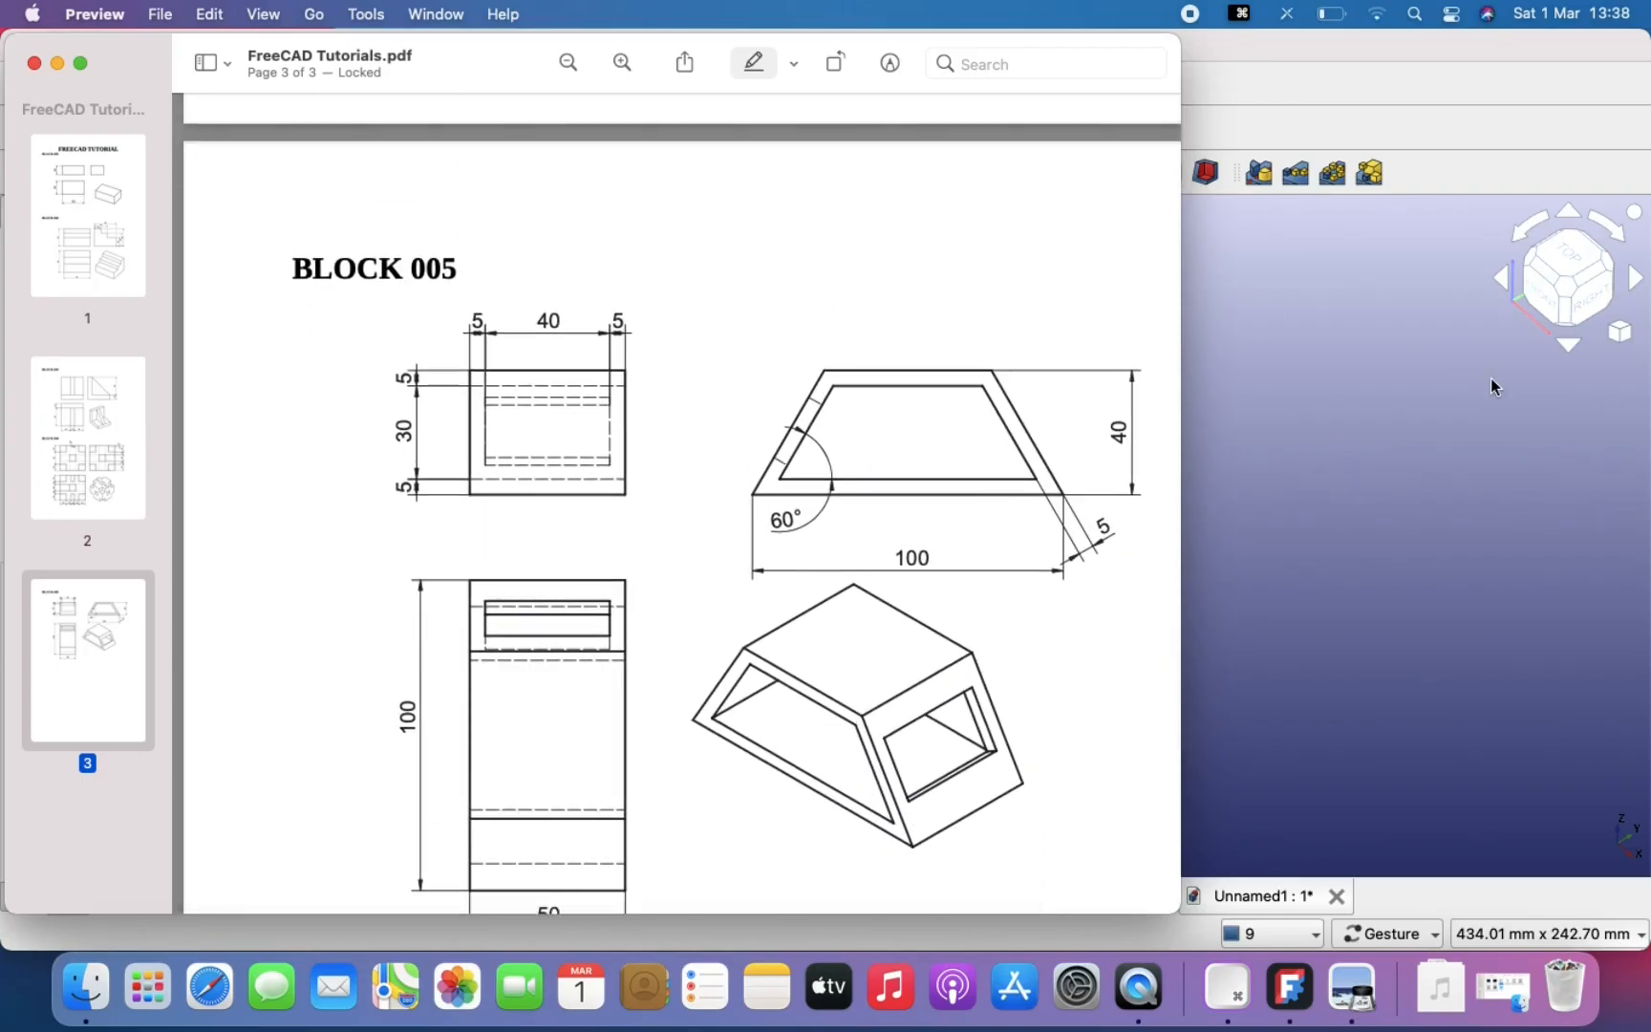
left_click(1489, 461)
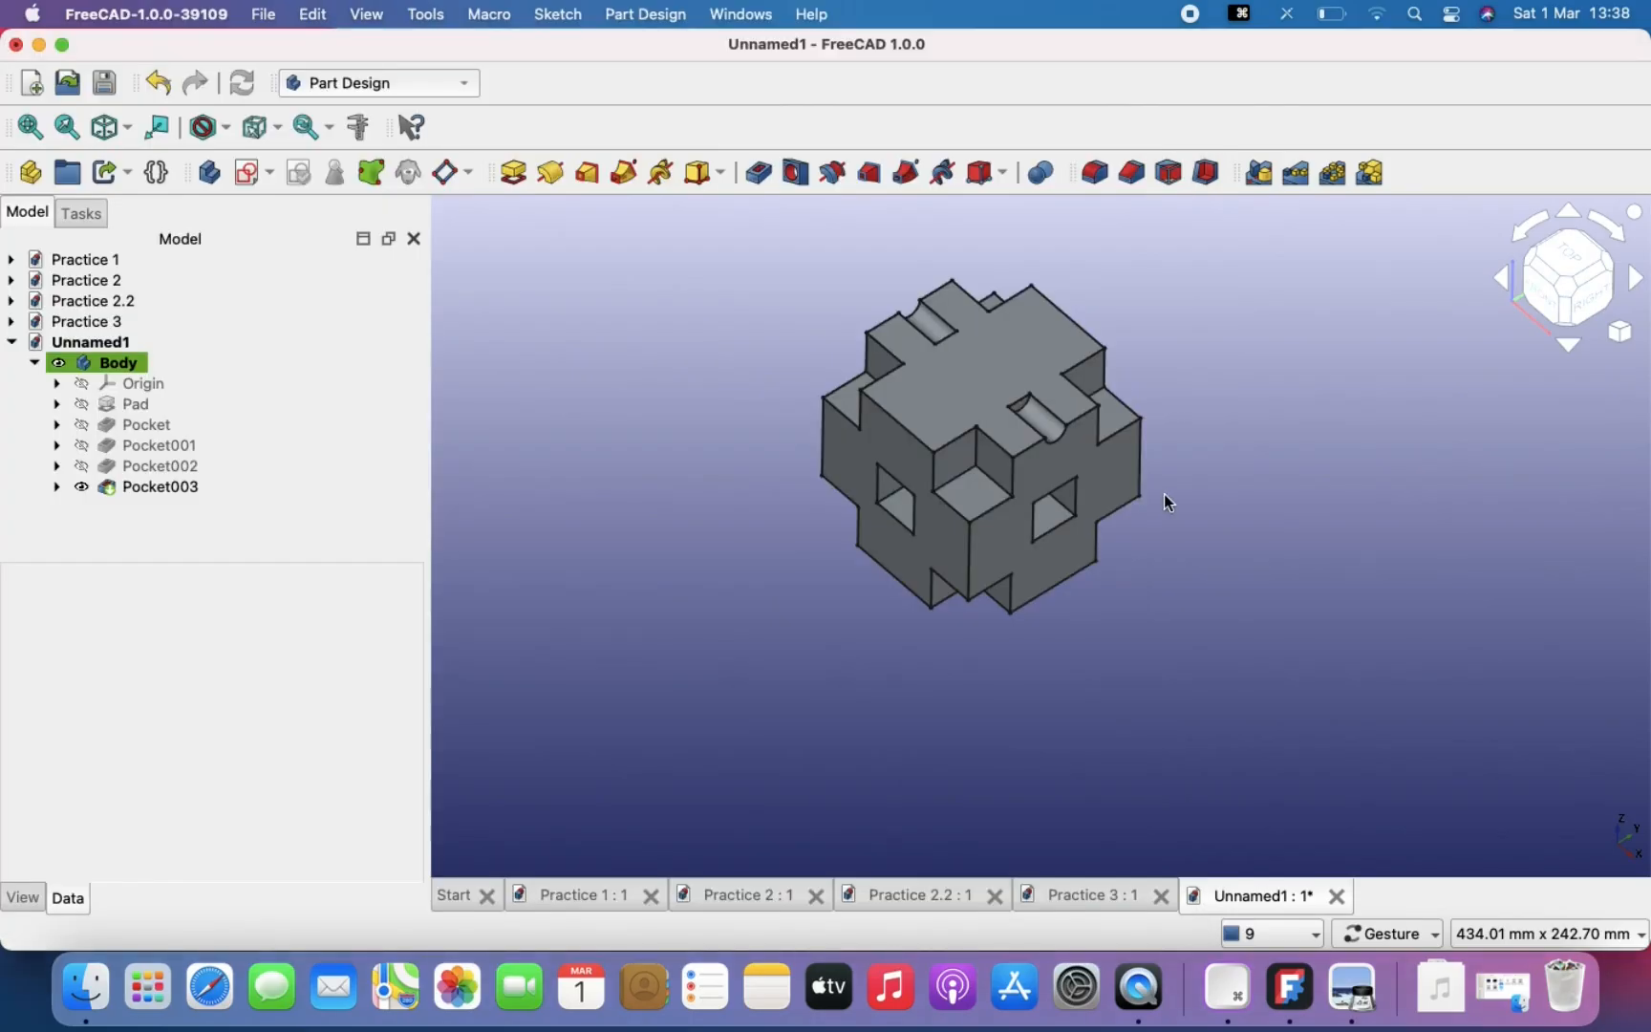
scroll(1164, 493, "up", 3)
scroll(1163, 494, "down", 1)
right_click_drag(1163, 494, 1218, 584)
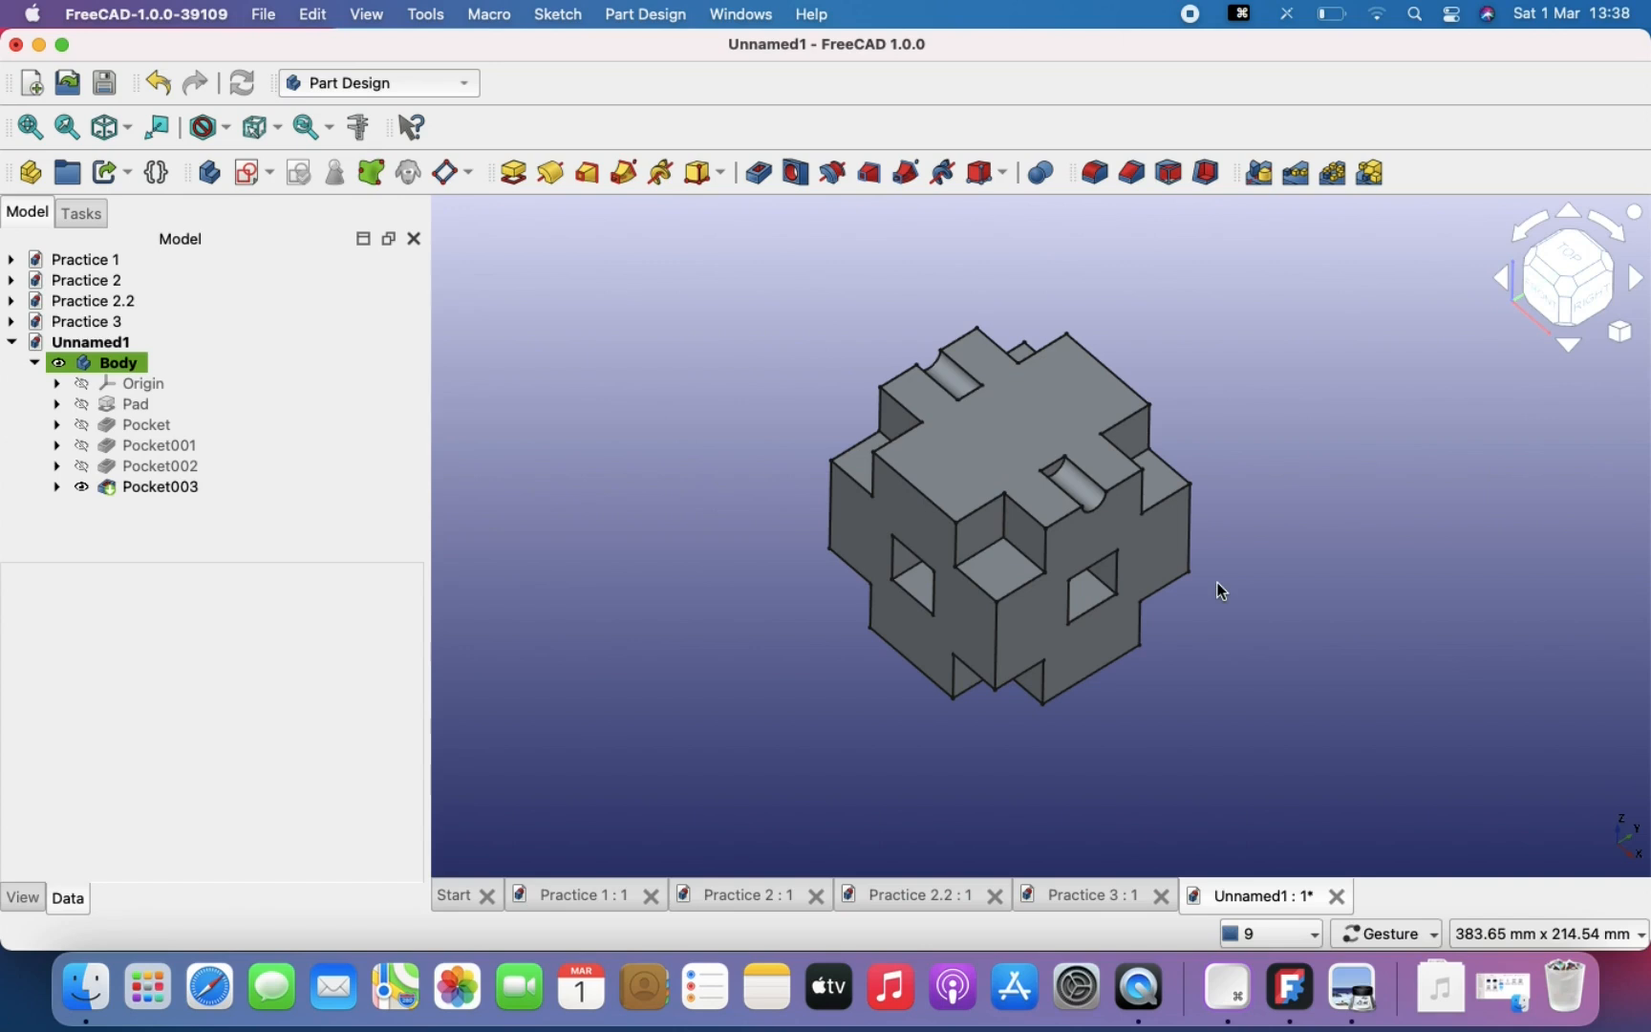
Step: Switch to Preview to review the PDF's drawings from BLOCK 005 back to BLOCK 001 and BLOCK 002, and return to FreeCAD
left_click(1350, 1026)
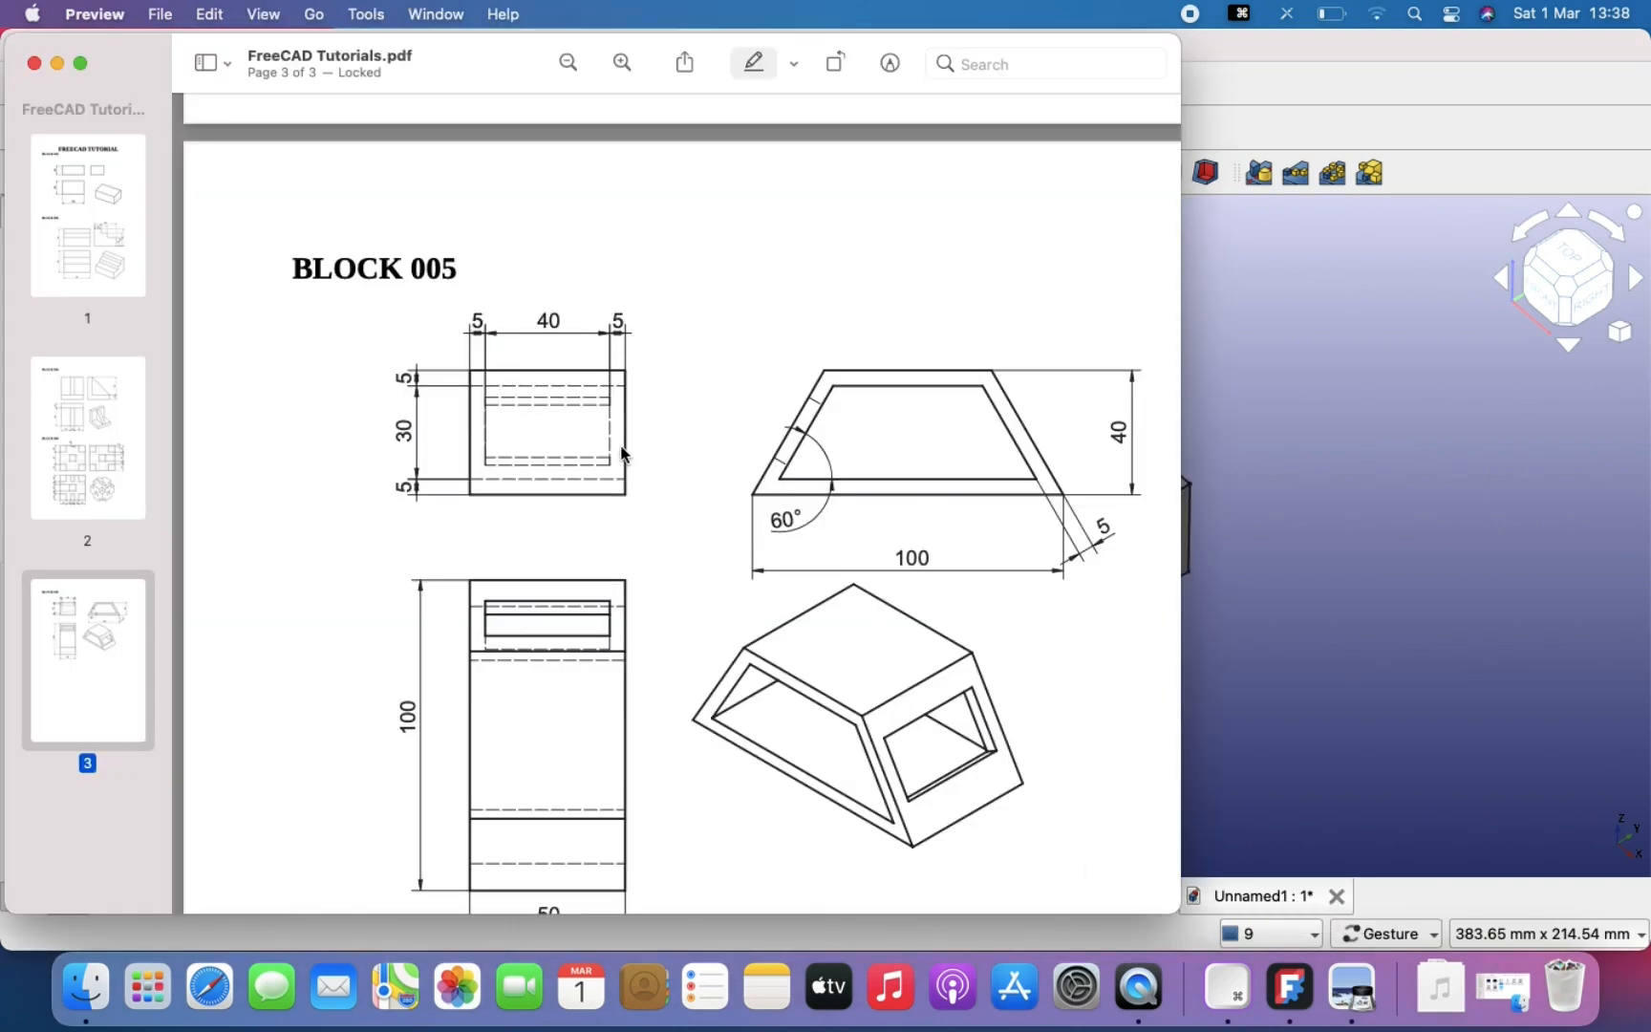
scroll(619, 455, "down", 3)
scroll(621, 453, "up", 4)
scroll(620, 453, "up", 15)
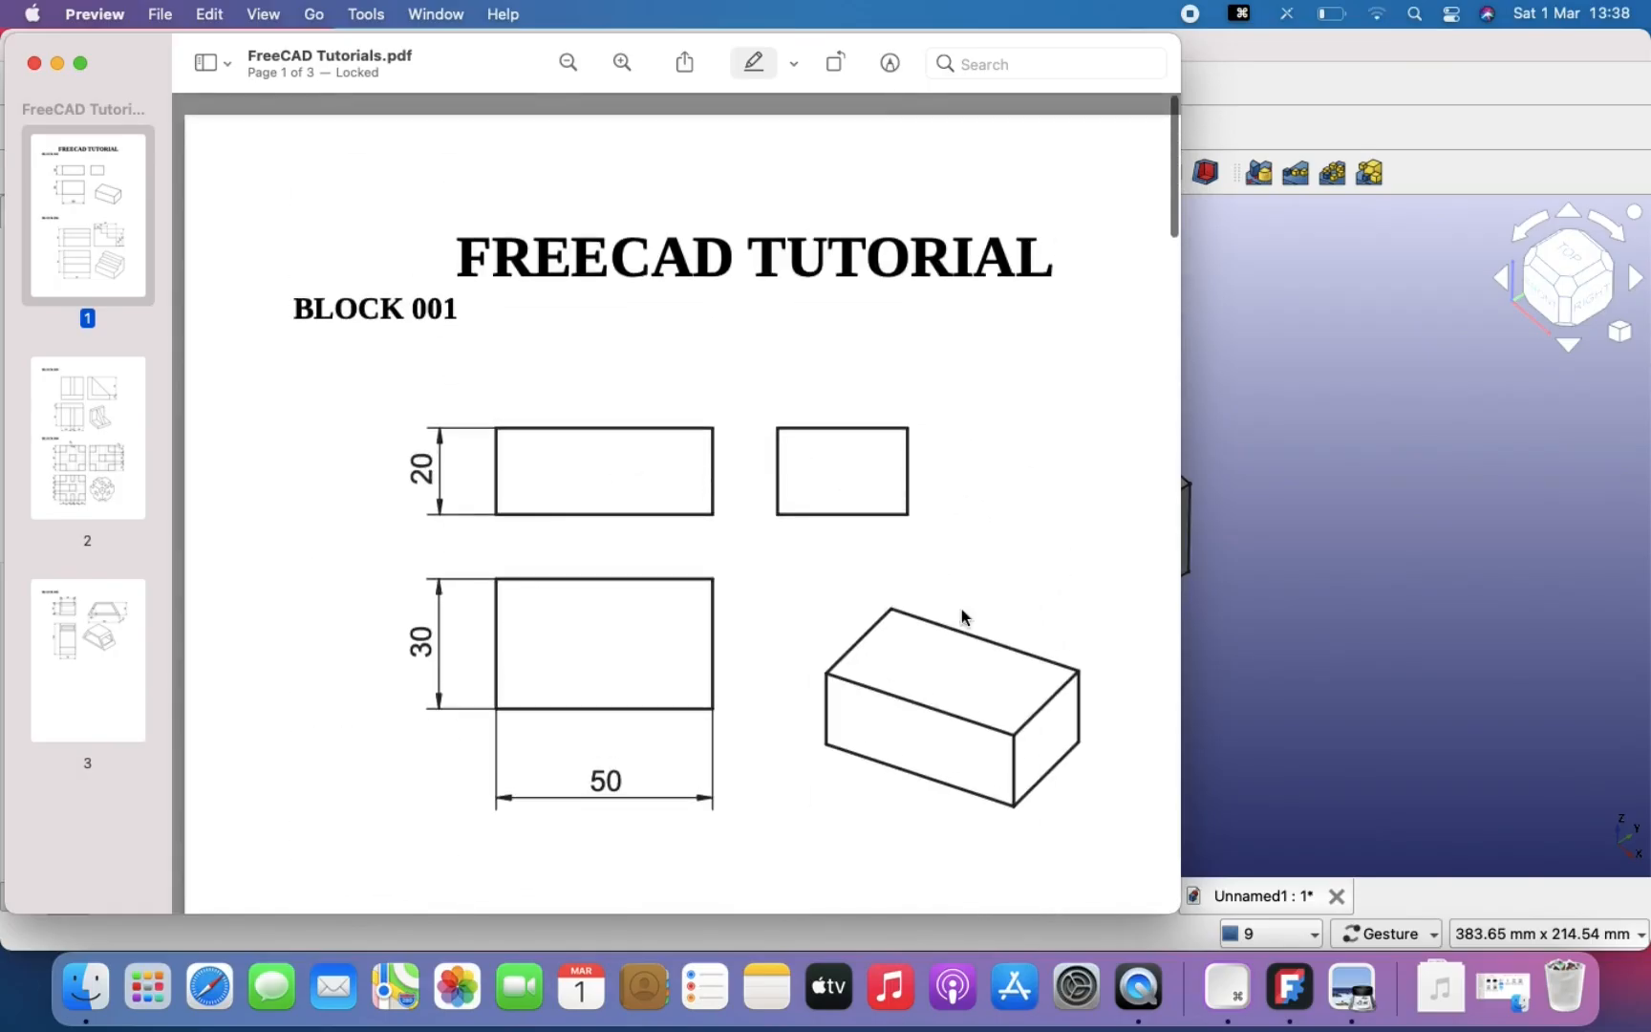
scroll(930, 734, "down", 10)
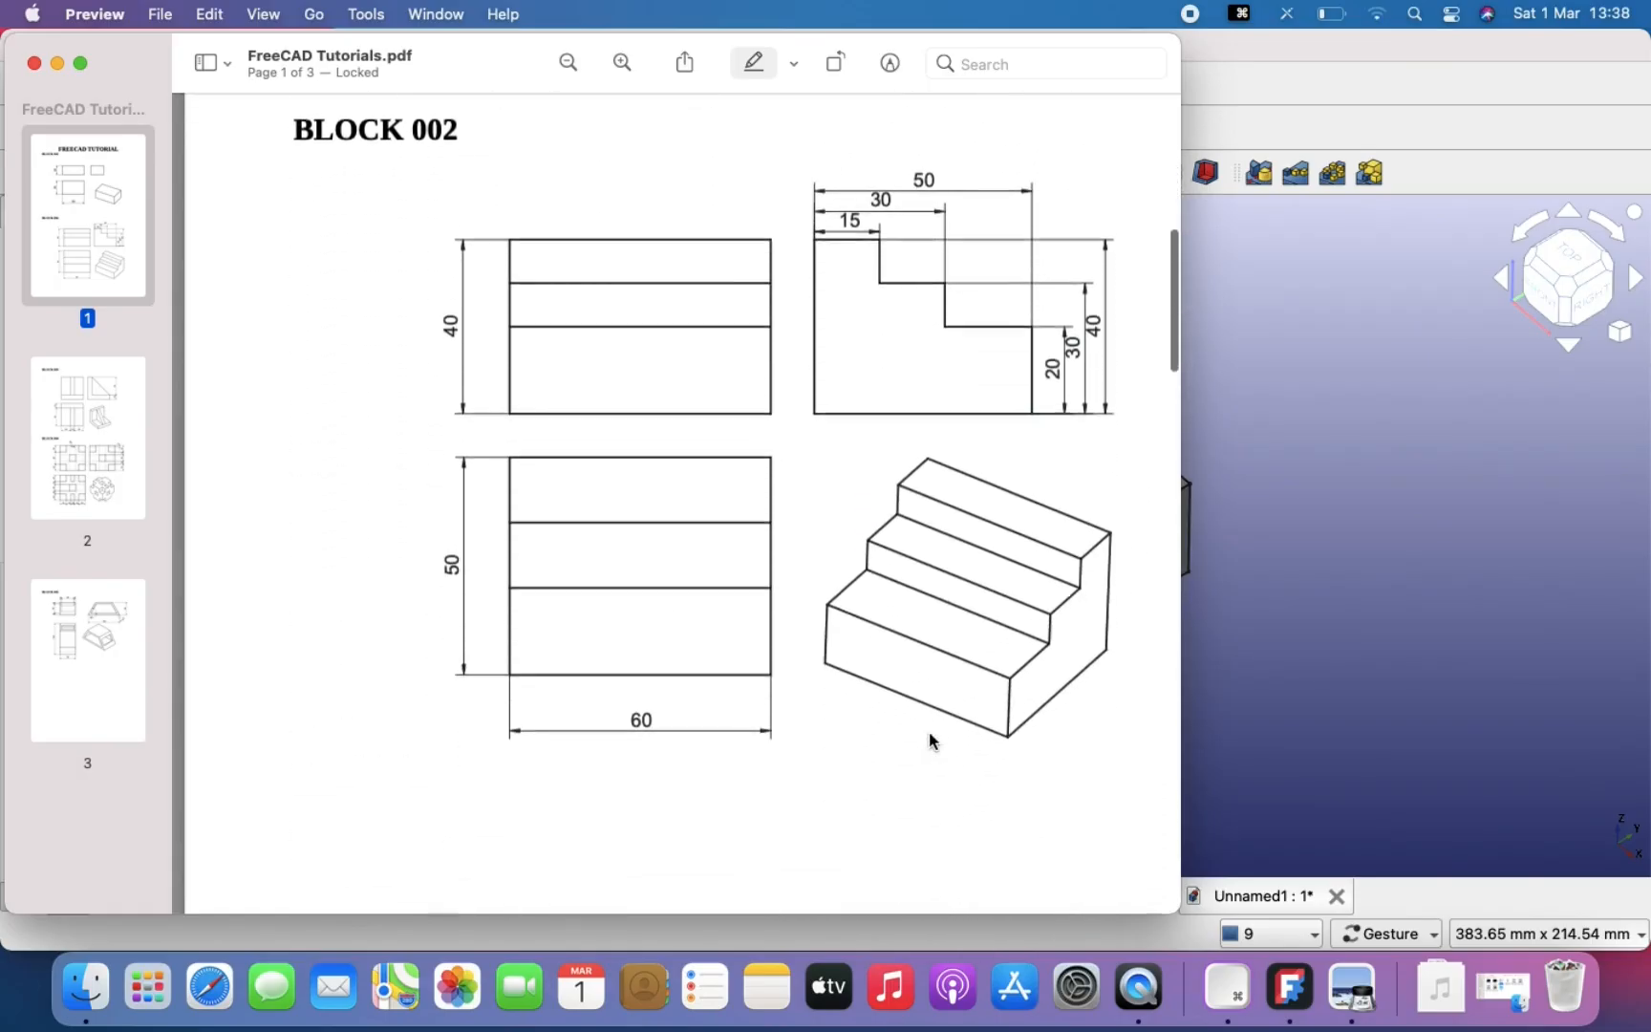
scroll(928, 731, "down", 3)
left_click(1346, 726)
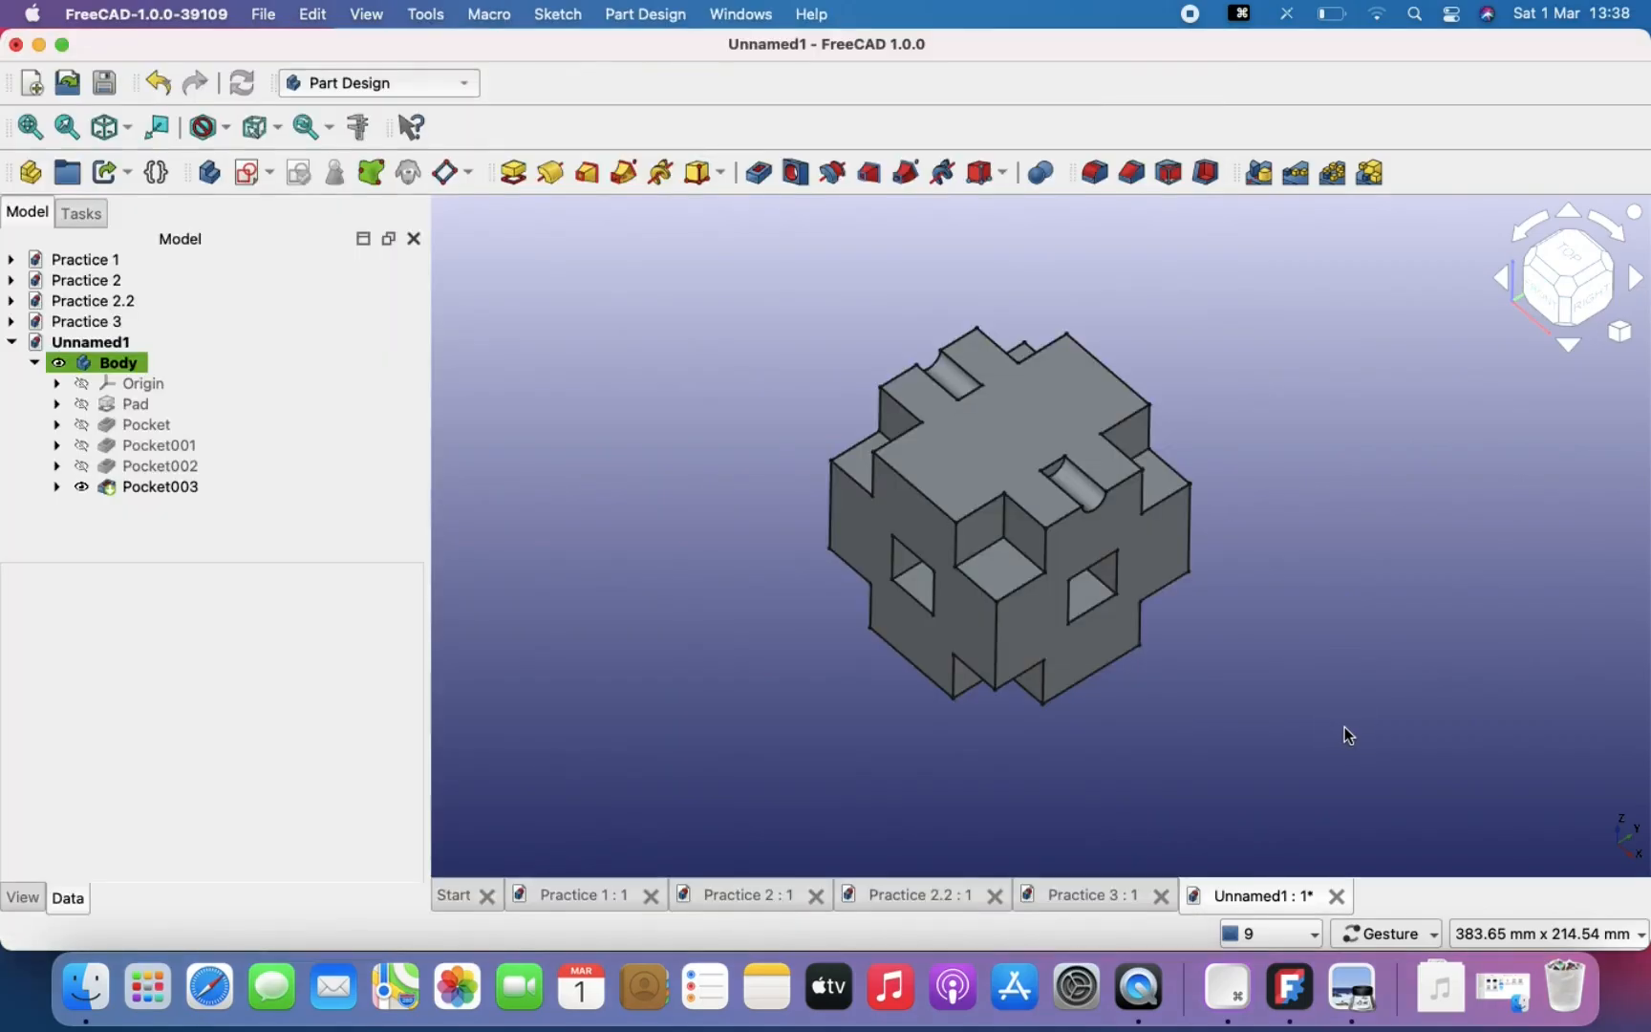